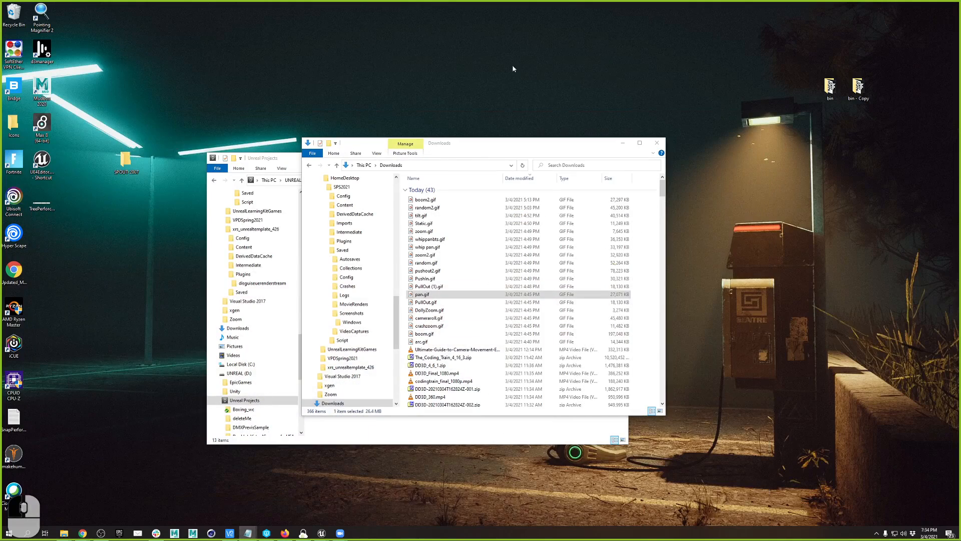
Switch to Unreal Editor and close the DMXPrevisSample project, leaving the VPDSpring2021 project on screen
mouse_move(323, 534)
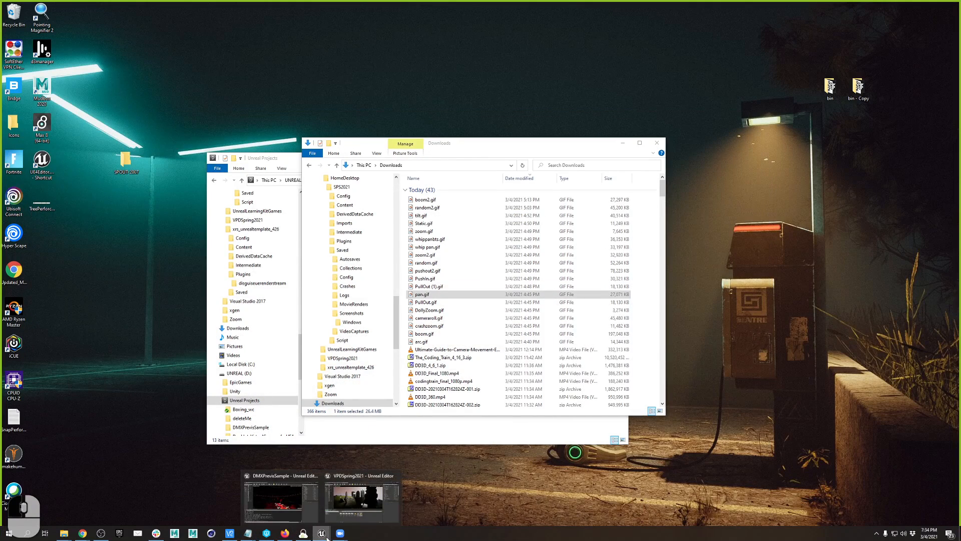
left_click(371, 498)
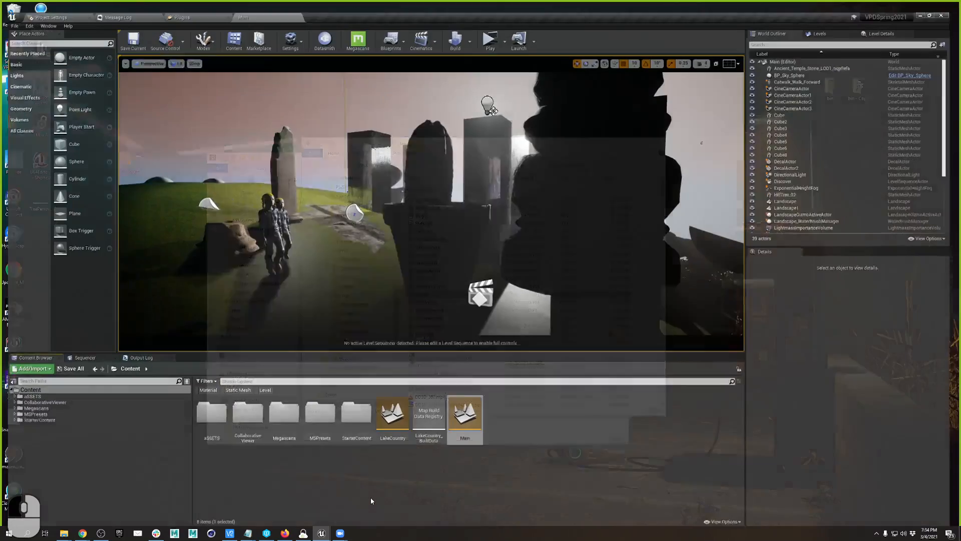
mouse_move(320, 534)
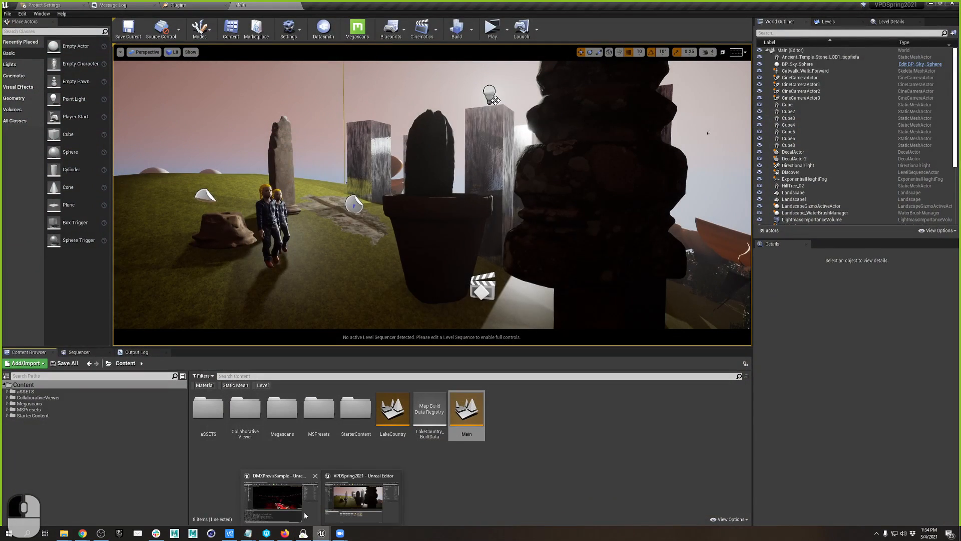
left_click(289, 506)
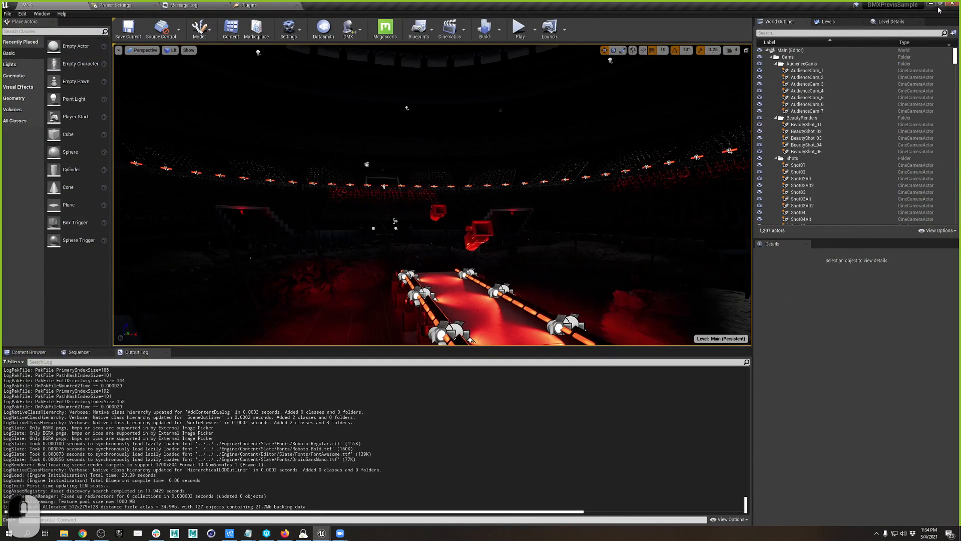
left_click(952, 4)
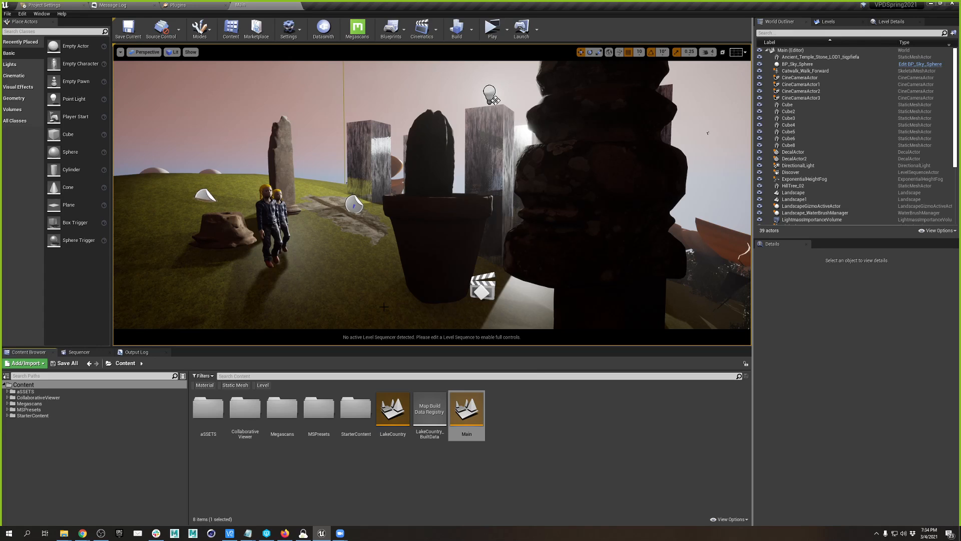
Open the existing Discover level sequence for editing
right_click_drag(708, 133, 708, 133)
key("s")
key("d")
key("a")
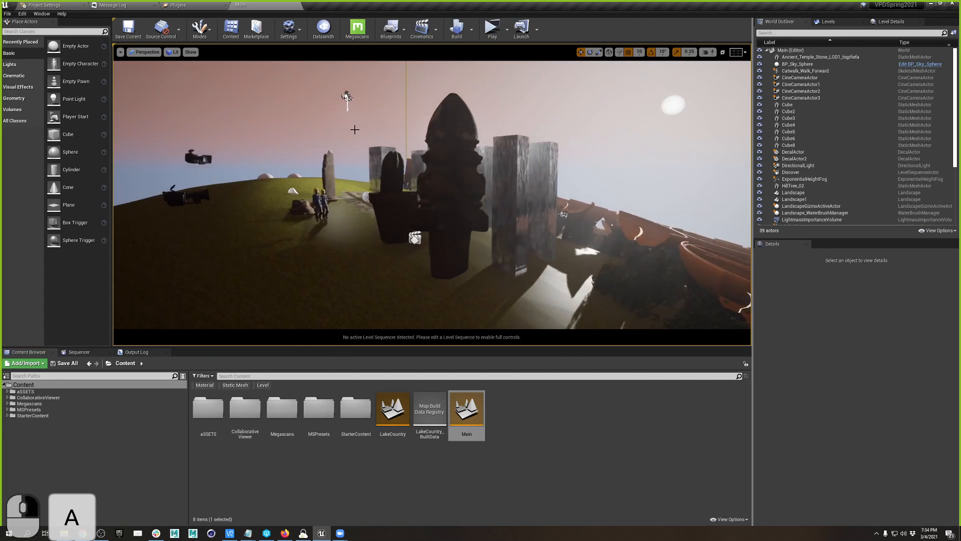
left_click(423, 31)
left_click(439, 86)
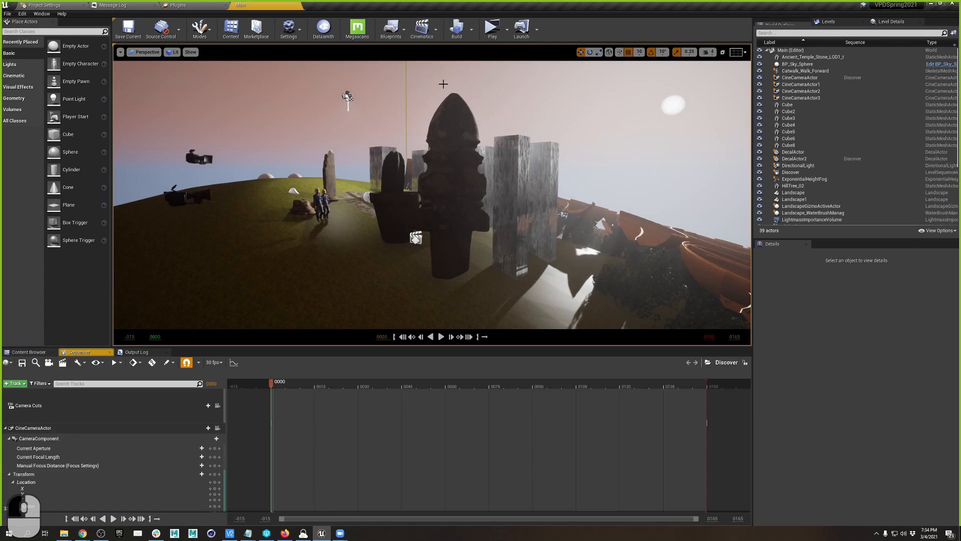
Lock the viewport to the camera cuts and scrub the Discover sequence to about frame 131
mouse_move(273, 373)
left_mouse_down()
mouse_move(726, 375)
mouse_move(251, 375)
mouse_move(285, 375)
left_mouse_up()
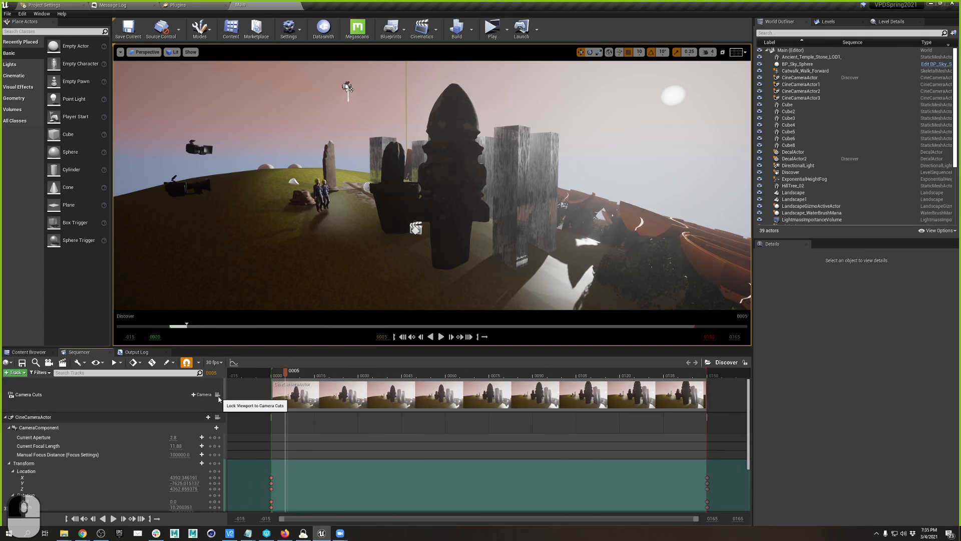
left_click(217, 395)
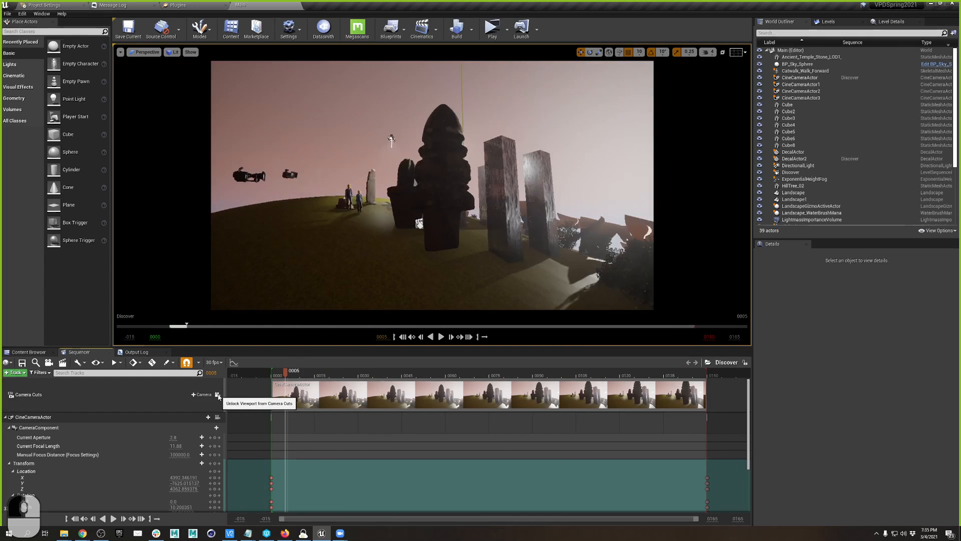
left_click_drag(286, 373, 655, 369)
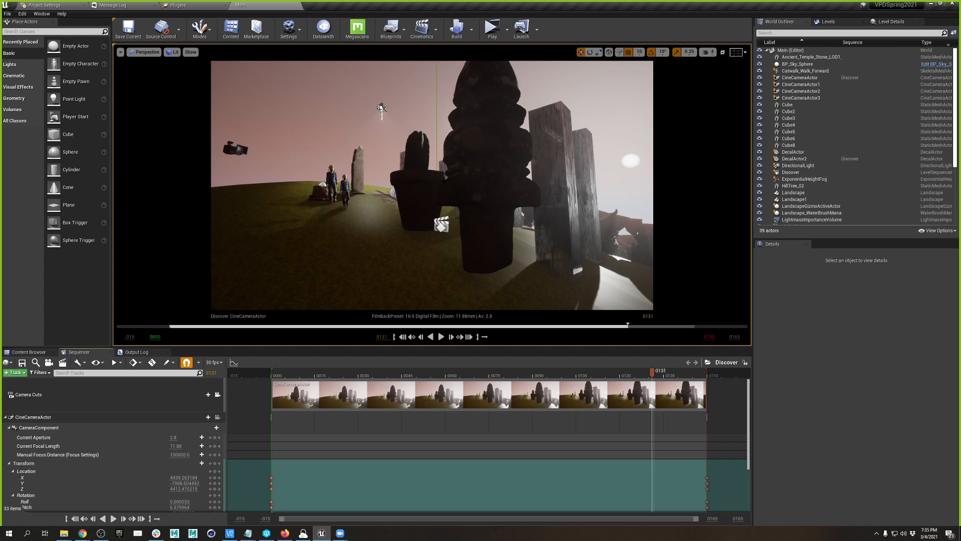
Collapse the CineCameraActor tracks and delete the DecalActor2 track from the Discover sequence
left_click(5, 416)
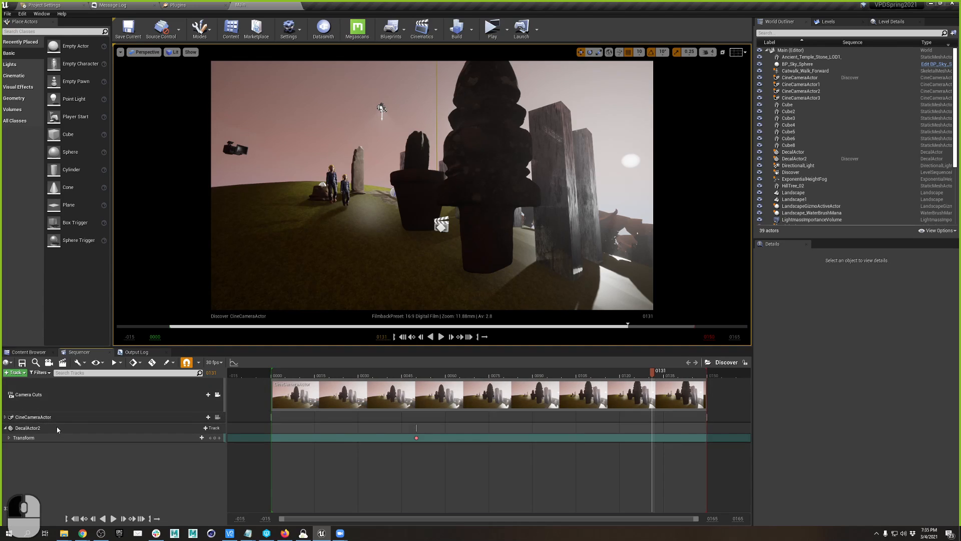
left_click(50, 416)
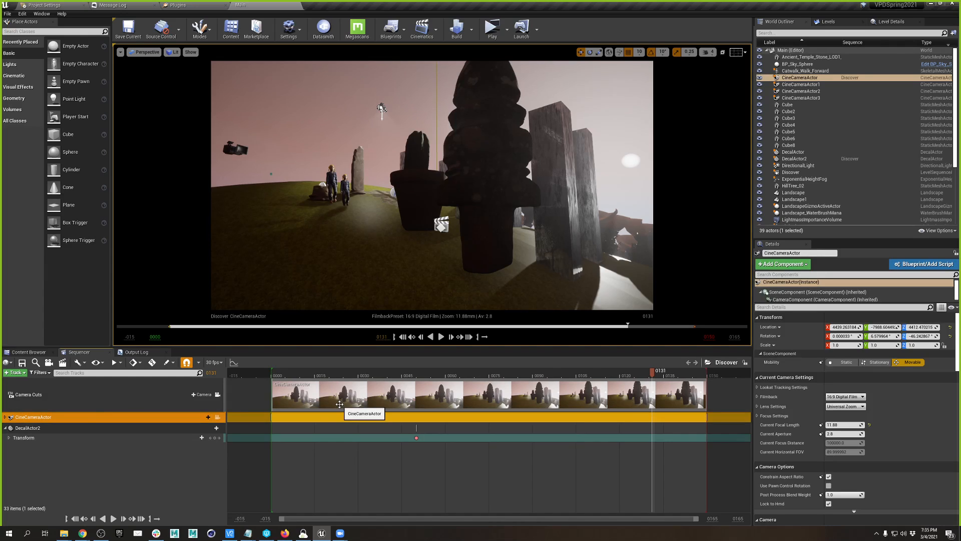
left_click(80, 427)
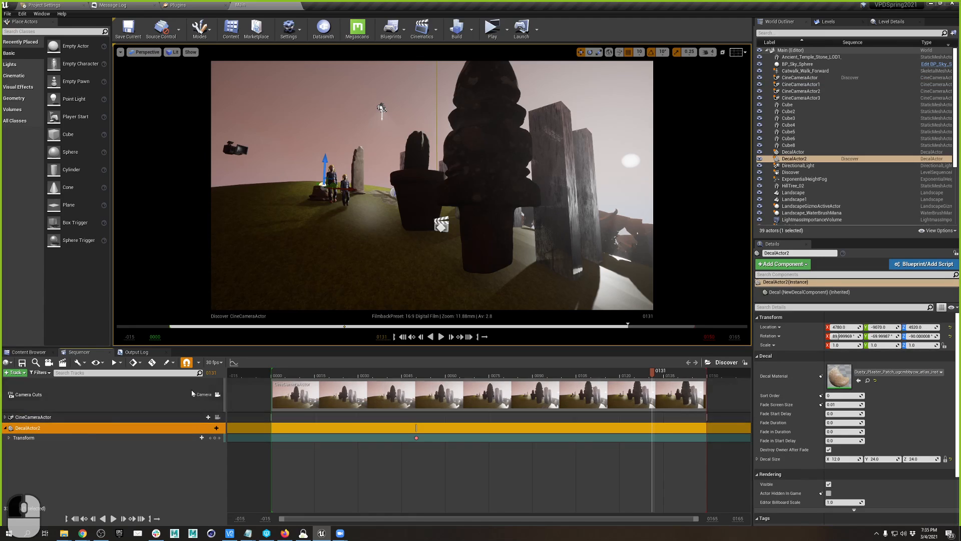
left_click(576, 375)
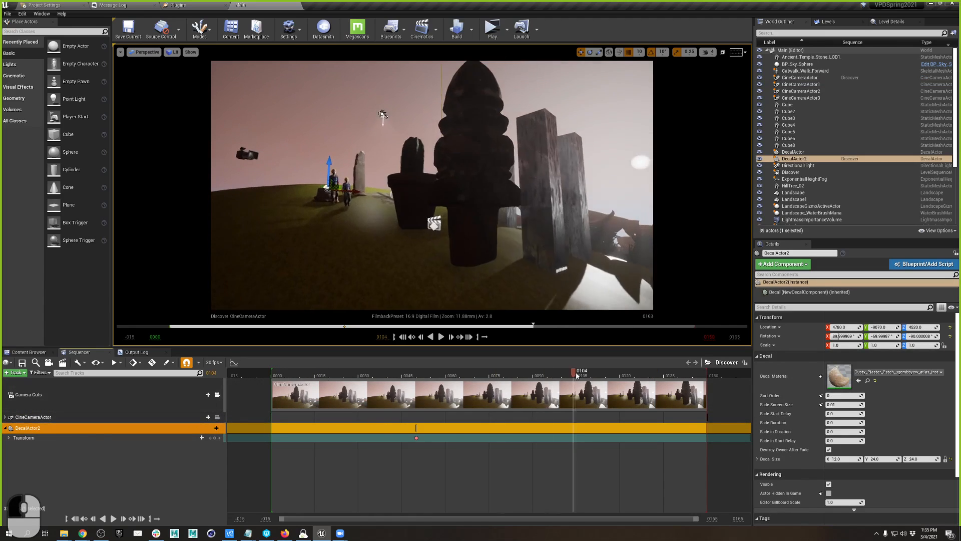
left_click_drag(576, 375, 430, 375)
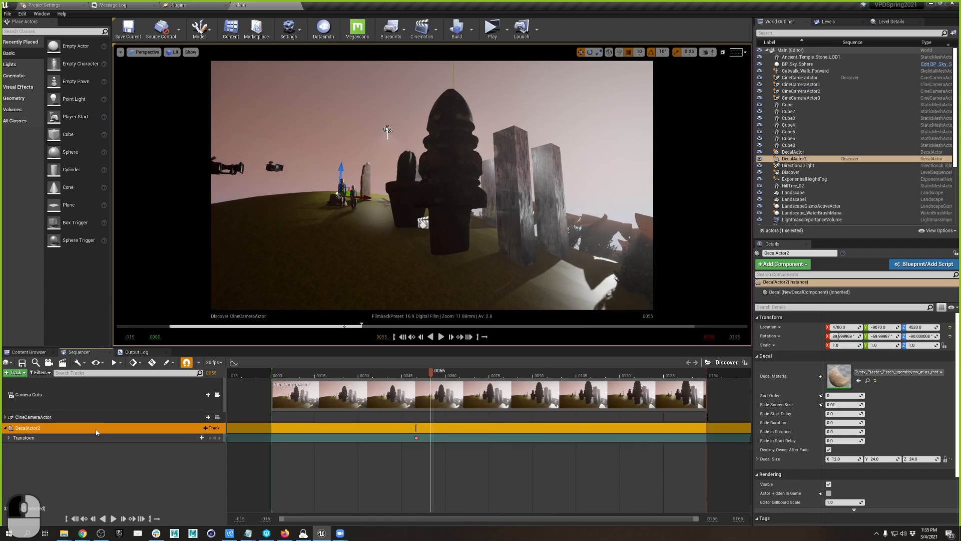
key("Delete")
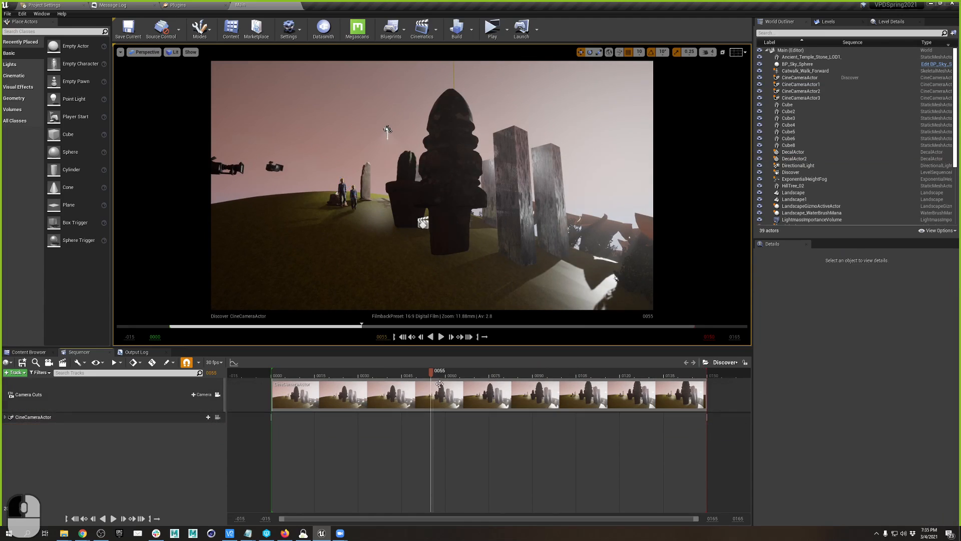
Scrub the Discover sequence to frame 37 and unlock the viewport from the camera cuts
left_click_drag(427, 372, 378, 374)
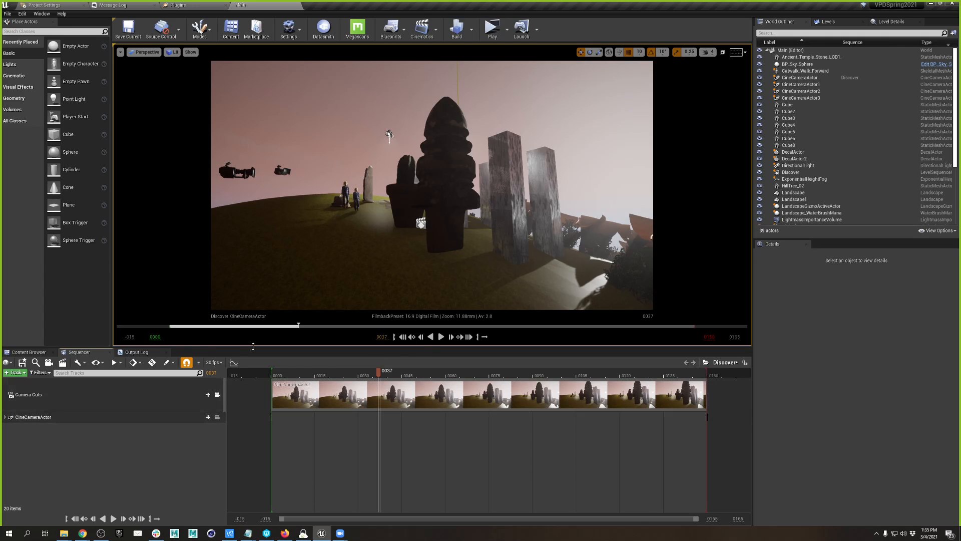
left_click(215, 399)
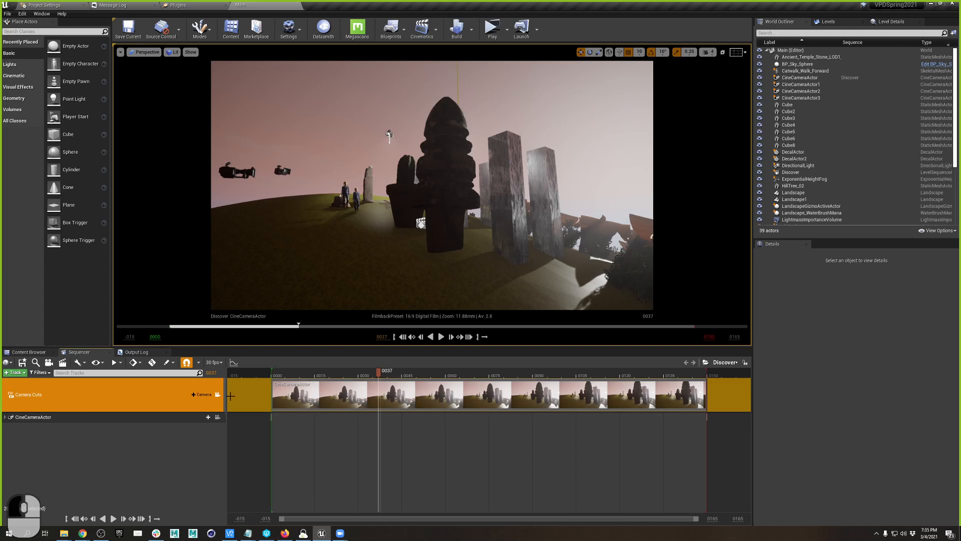
key("a")
key("s")
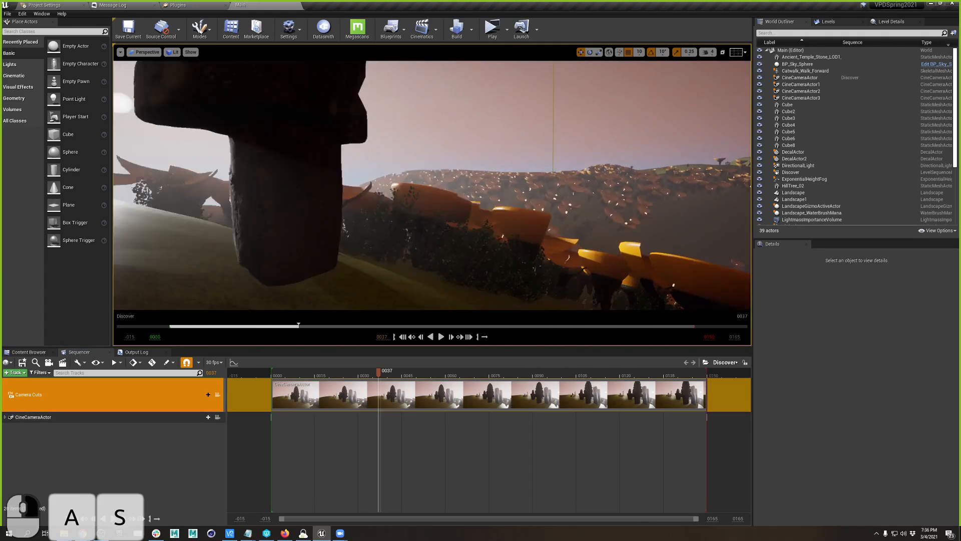
key("d")
key("s")
key("a")
right_click_drag(300, 226, 341, 240)
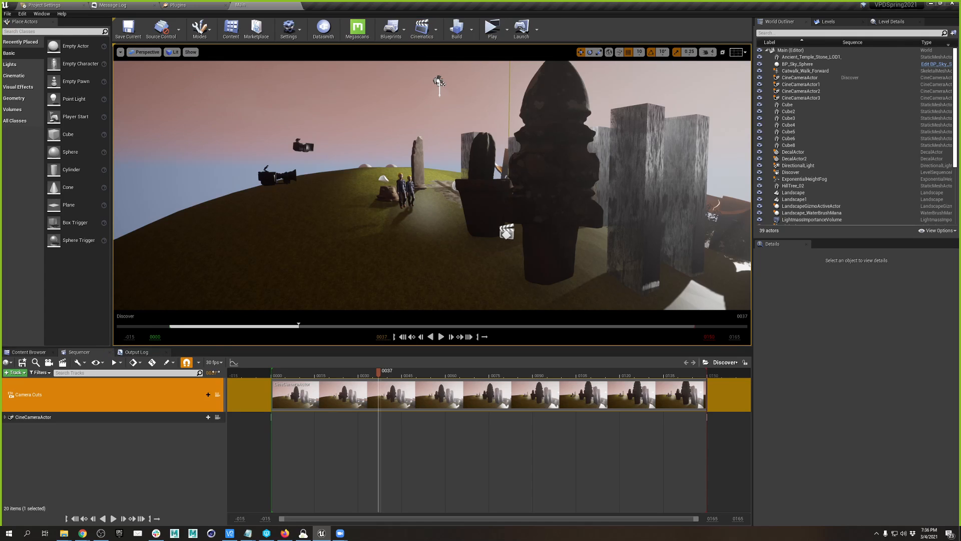
Add a new level sequence named LongTakeSequencer, saved in the aSSETS/Sequencer folder
left_click(438, 31)
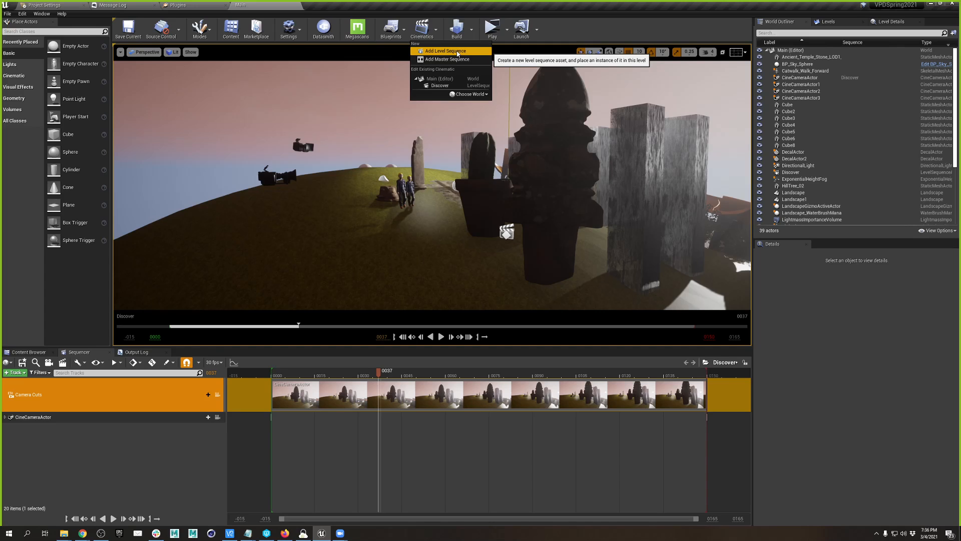
left_click(457, 51)
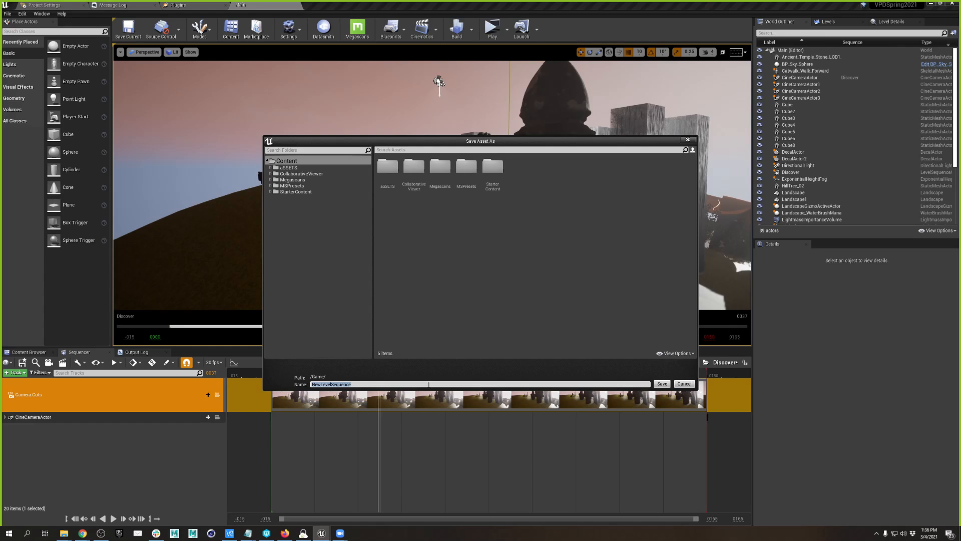
type("LongTa")
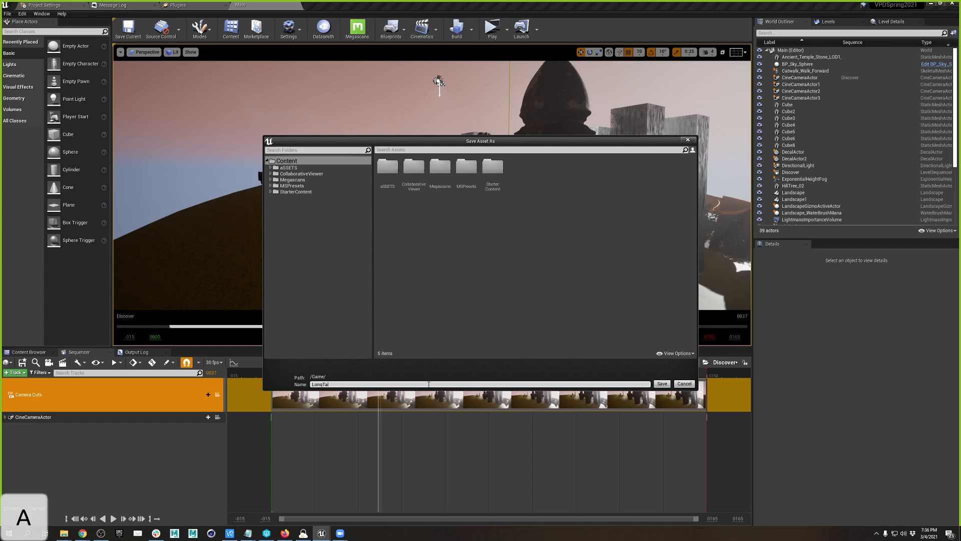
type("ke")
double_click(388, 168)
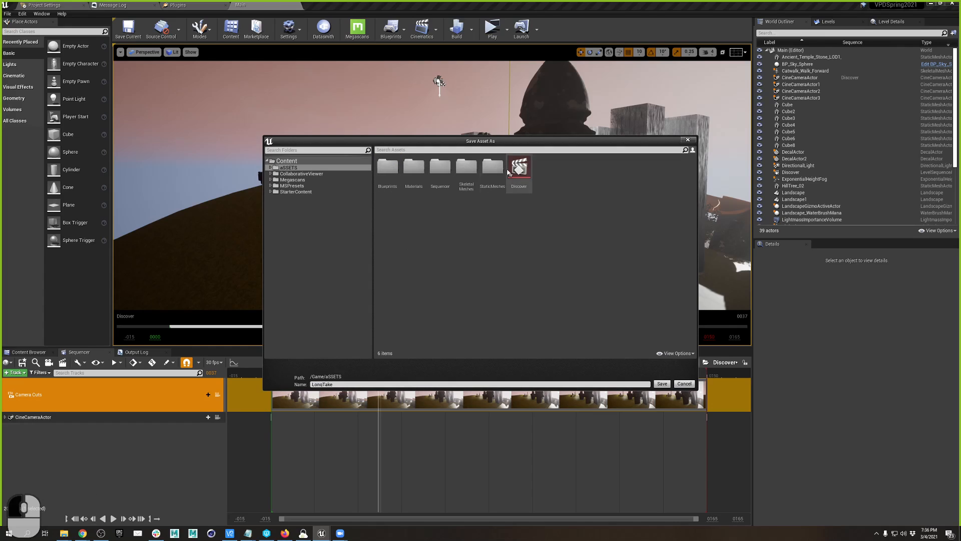
double_click(440, 167)
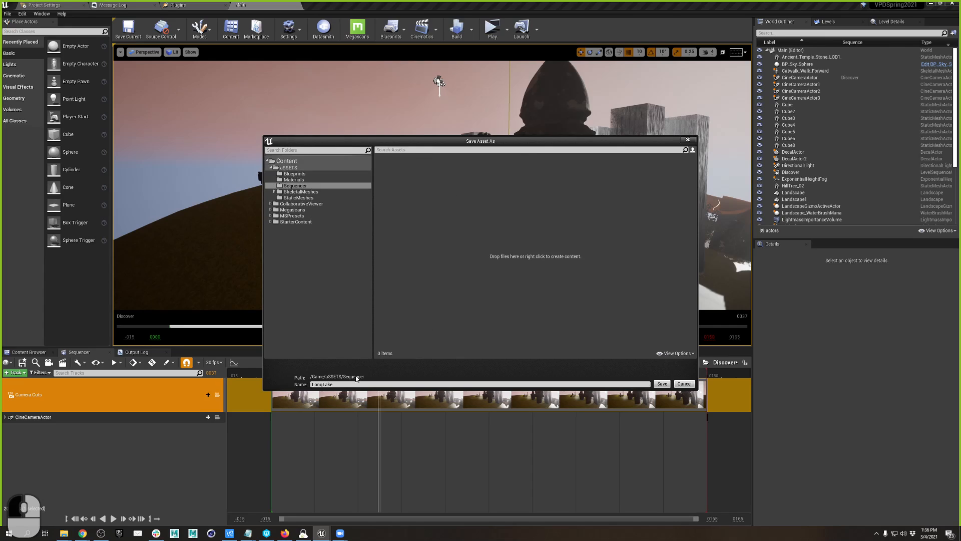
left_click(396, 384)
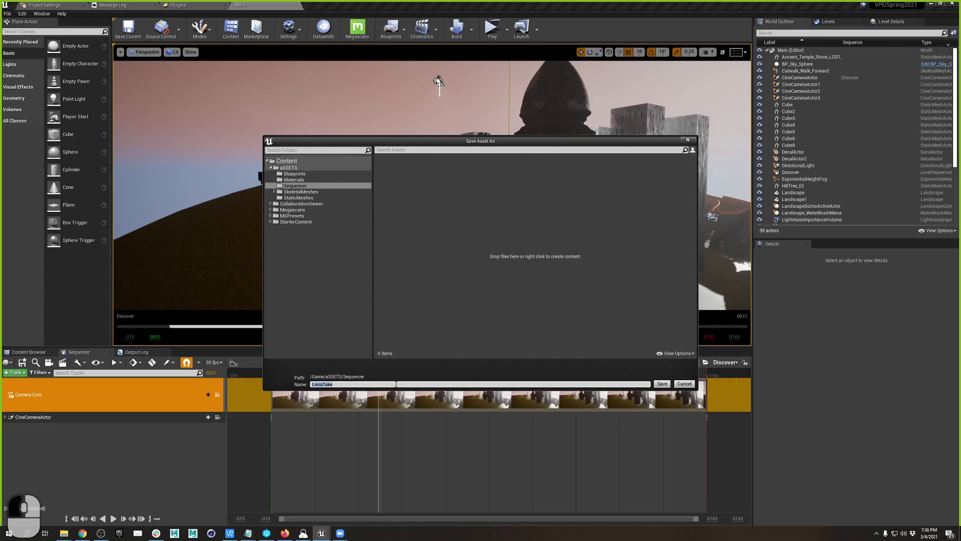
key("Right")
type("Sequencer")
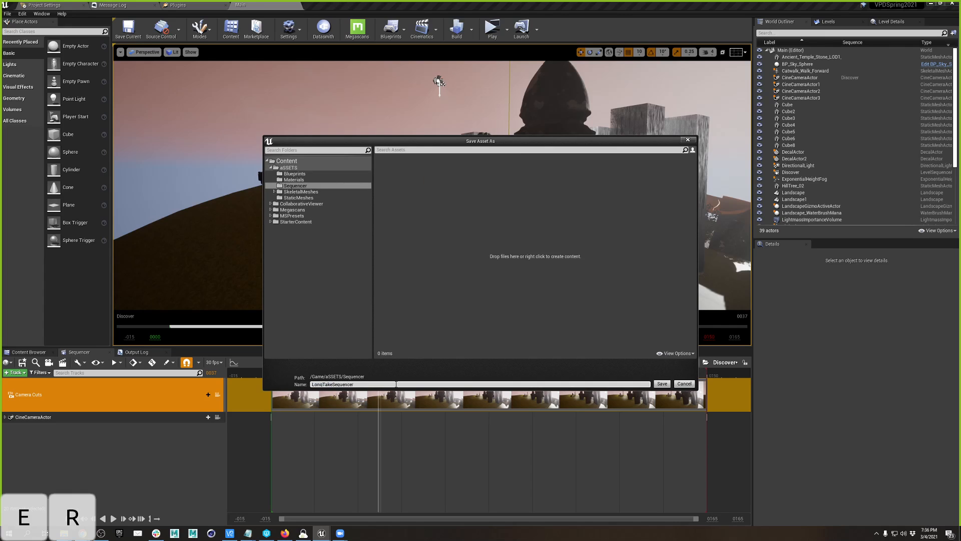
key("Return")
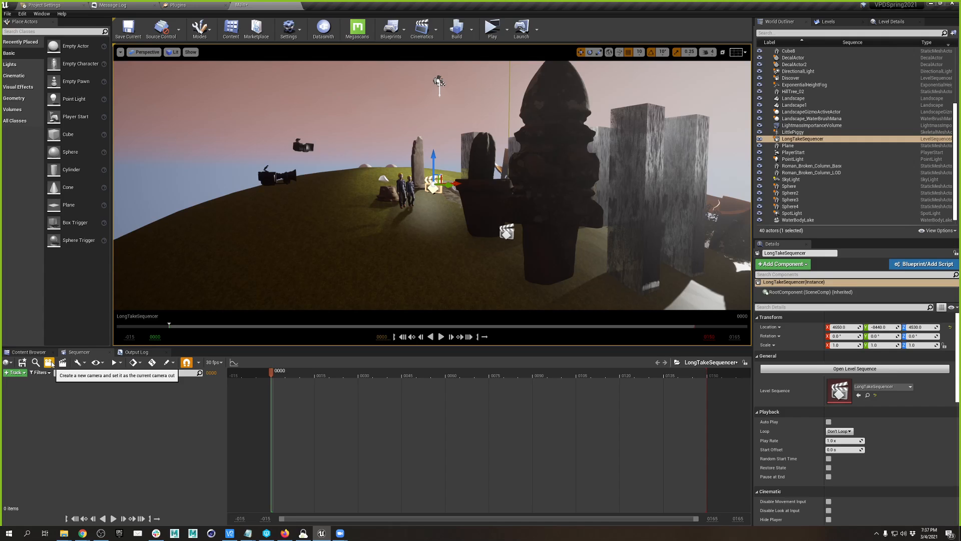
left_click(48, 363)
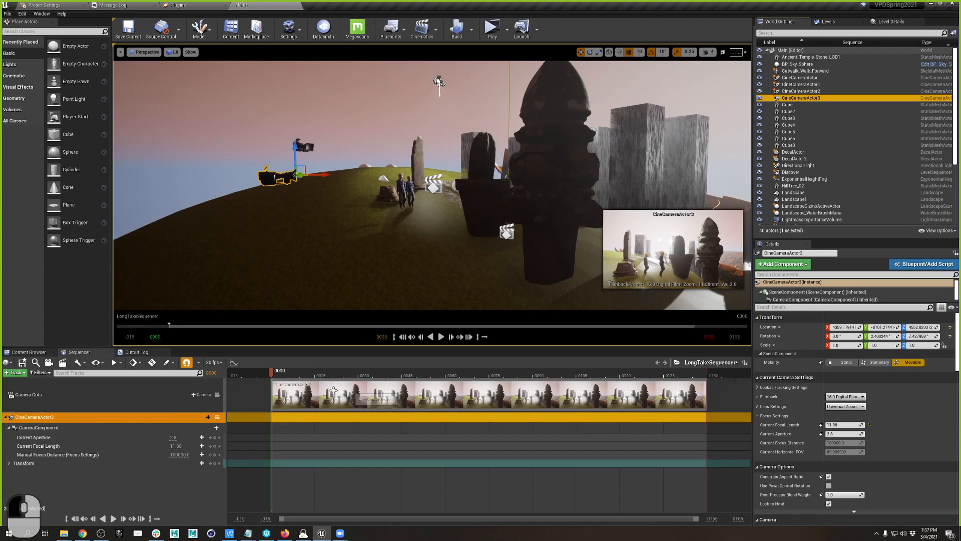
left_click(49, 419)
key("Delete")
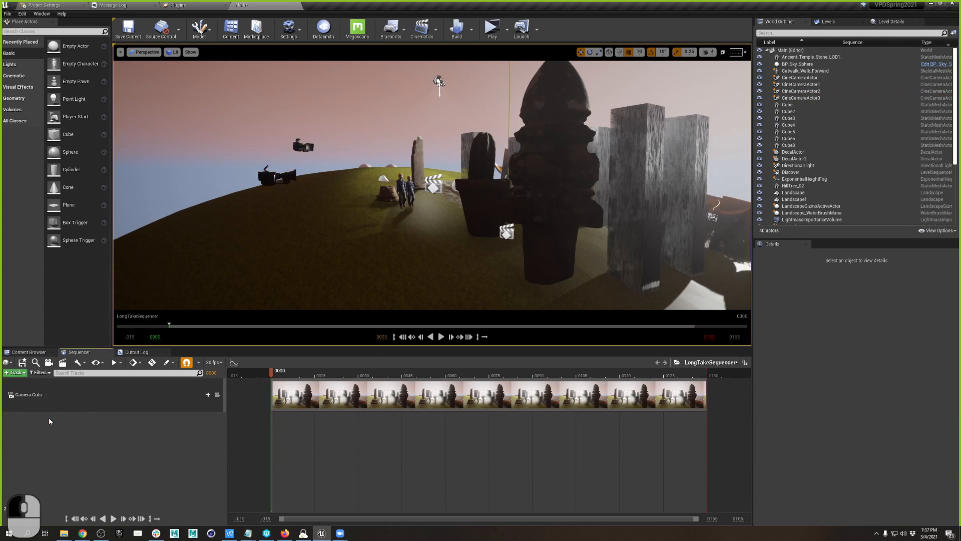
Create a new cine camera in LongTakeSequencer as the current camera cut and collapse its CameraComponent tracks
left_click(48, 363)
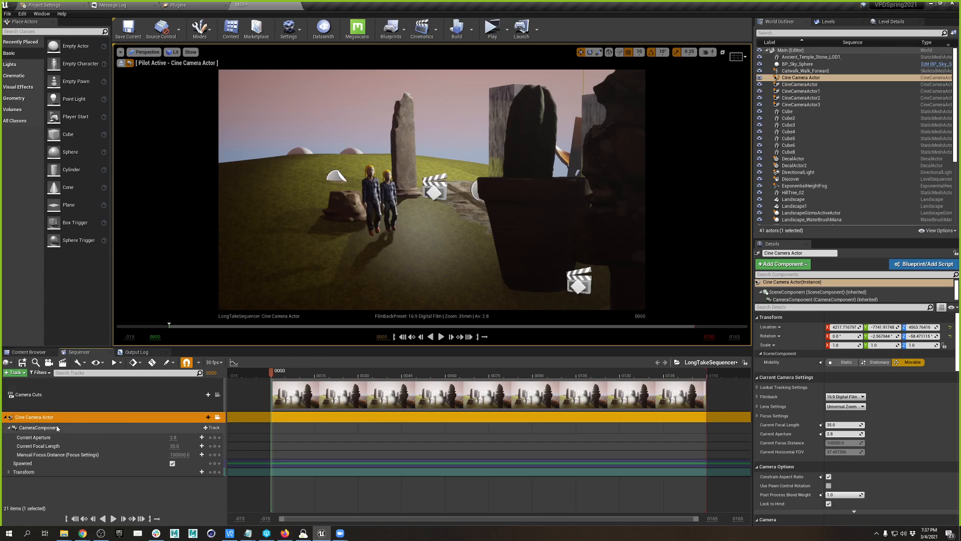
left_click(9, 427)
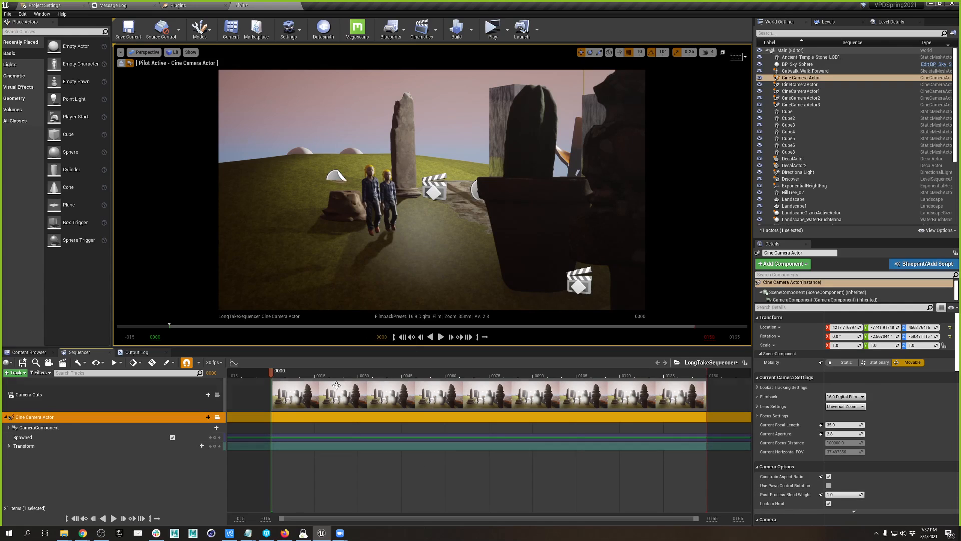
At frame 1, pilot the new Cine Camera Actor to a wider framing of the characters, the rock and the potted cactus
left_click_drag(337, 385, 274, 396)
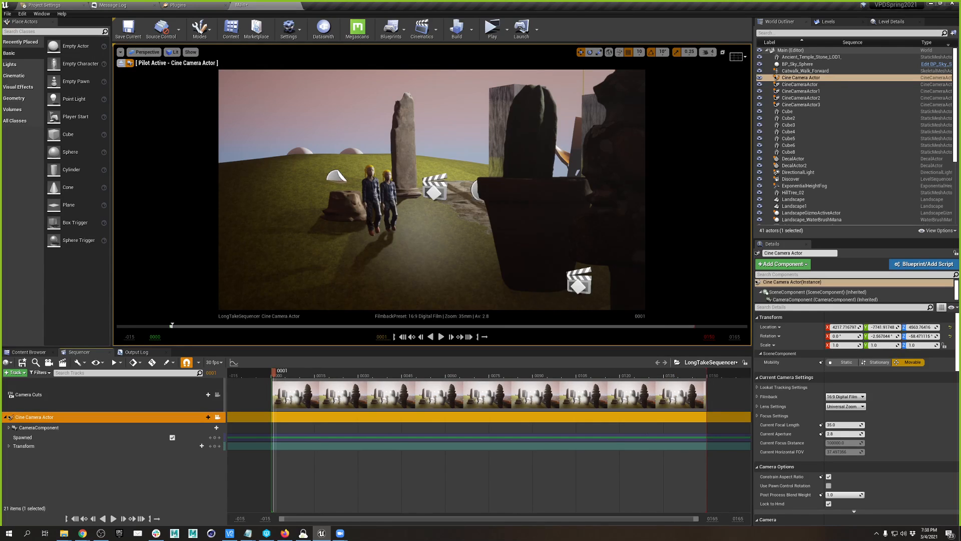
key("a")
right_click_drag(387, 260, 406, 265)
key("d")
key("a")
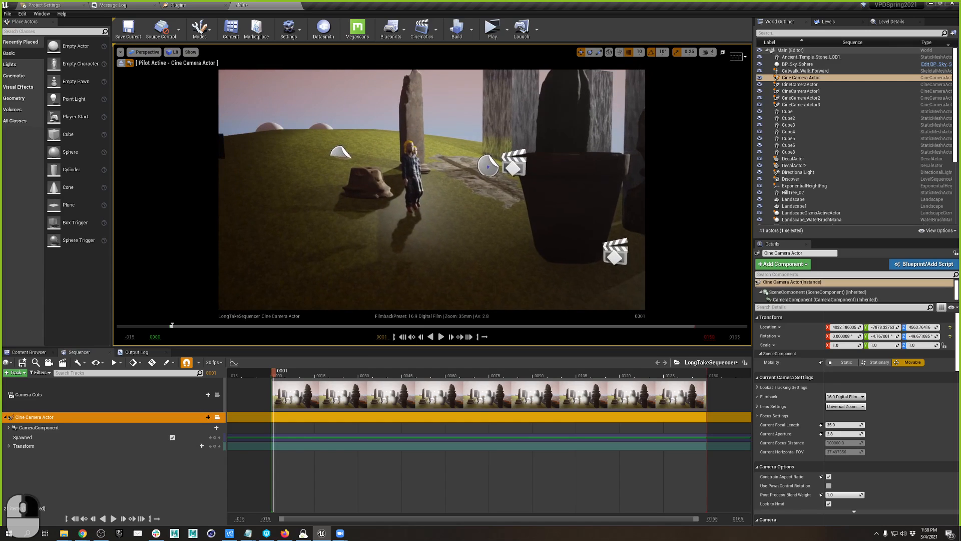
Stop piloting the Cine Camera Actor and fly the viewport out to view the camera from outside
left_click(121, 63)
key("a")
right_click_drag(376, 92, 377, 247)
key("s")
key("d")
key("w")
key("d")
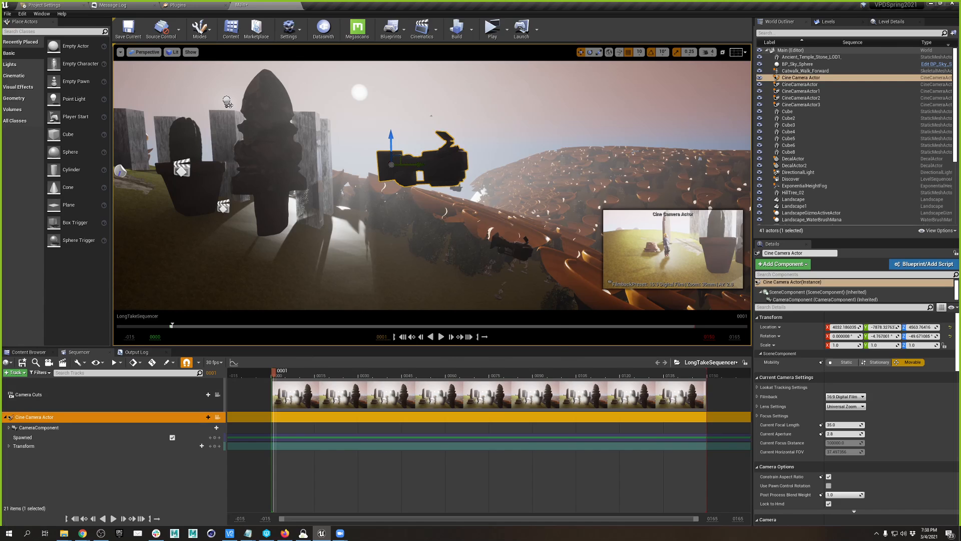
Lock the viewport to the sequence's Cine Camera Actor
right_click(441, 167)
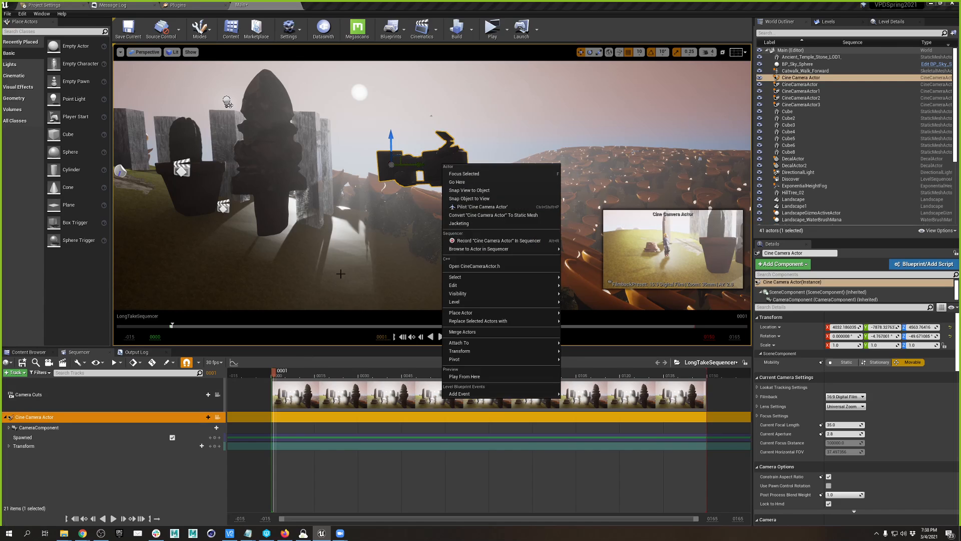
left_click(191, 468)
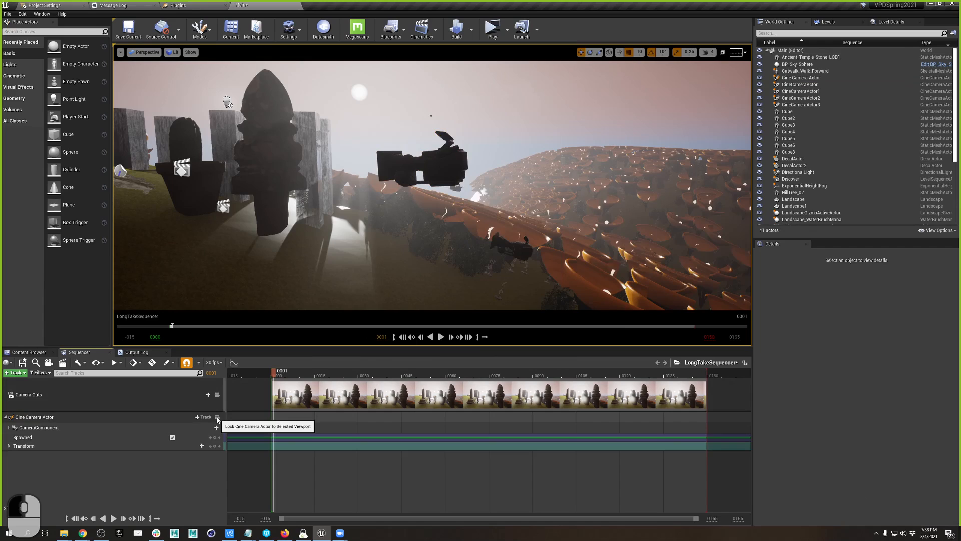
left_click(218, 418)
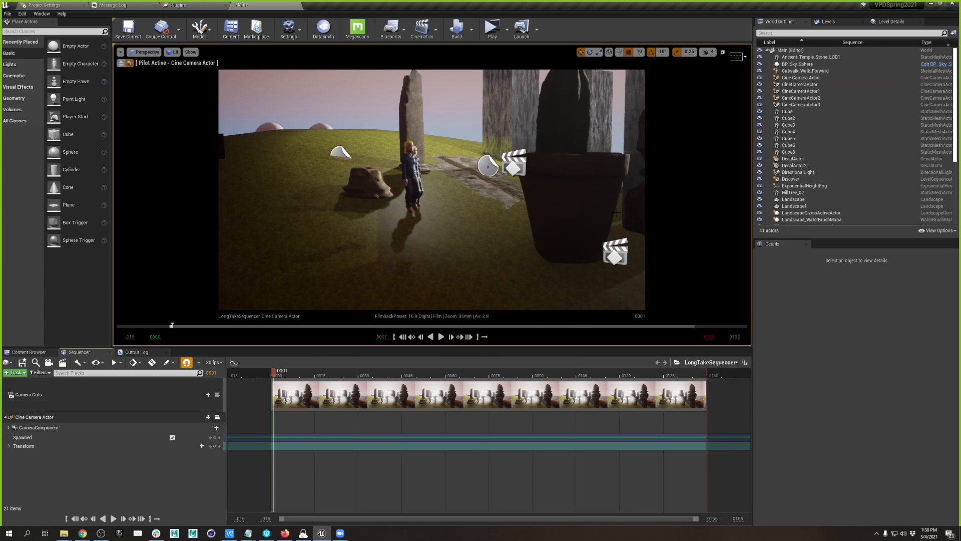
Look through CineCameraActor, CineCameraActor1, CineCameraActor3 and CineCameraActor2 in the viewport, and return to the sequence's Cine Camera Actor
left_click(143, 55)
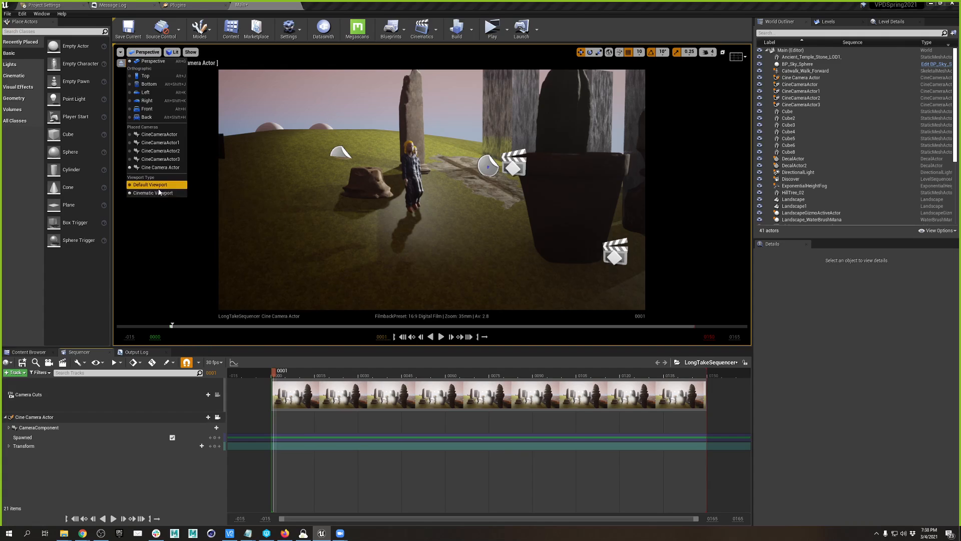
left_click(162, 136)
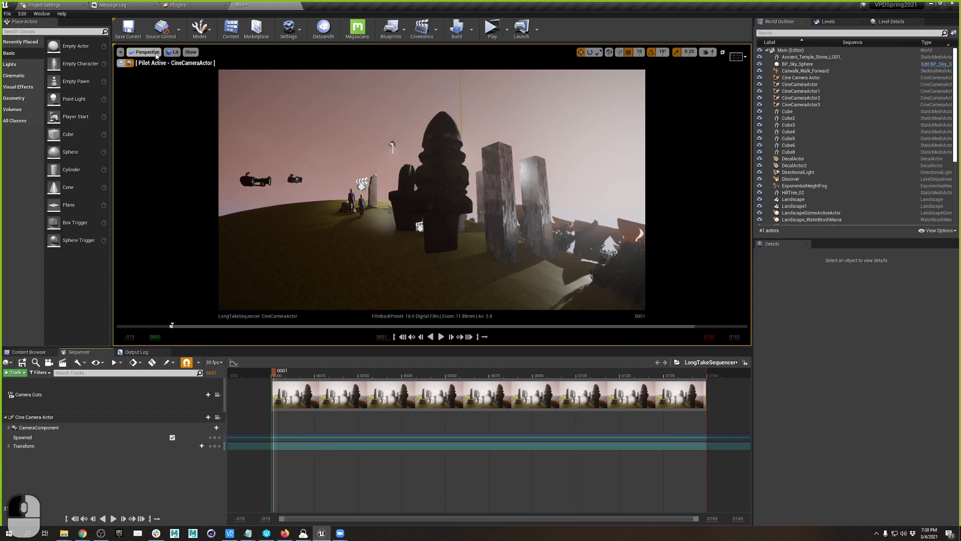
left_click(145, 52)
left_click(160, 151)
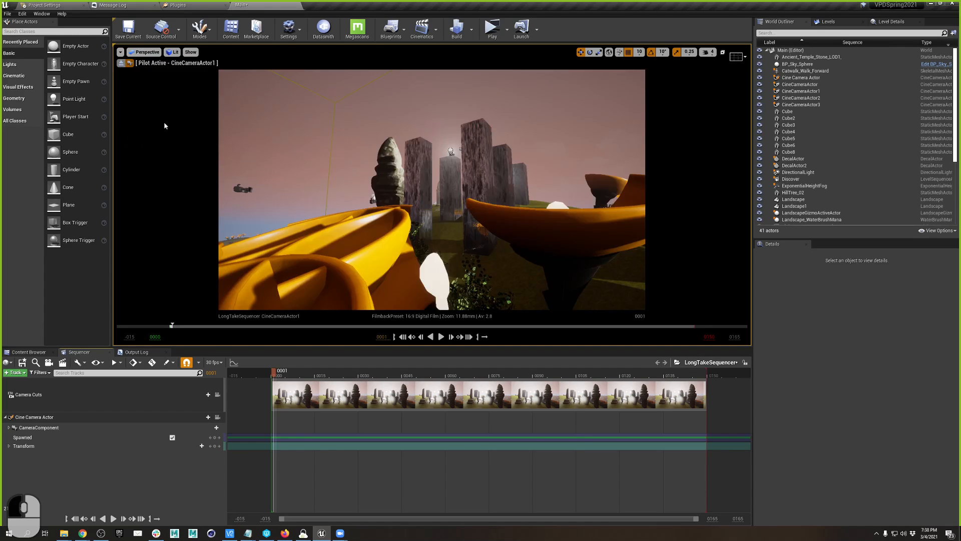
left_click(146, 53)
left_click(156, 159)
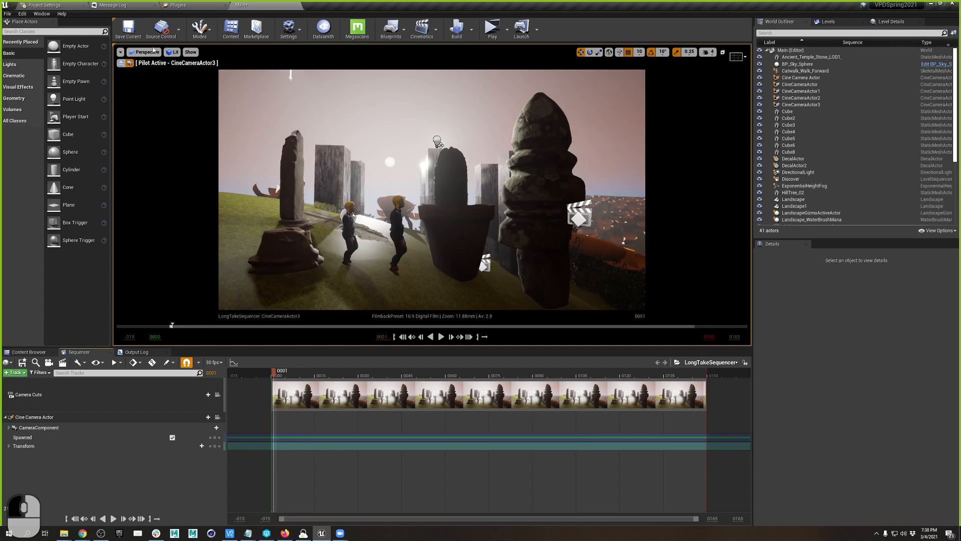
left_click(146, 52)
left_click(158, 152)
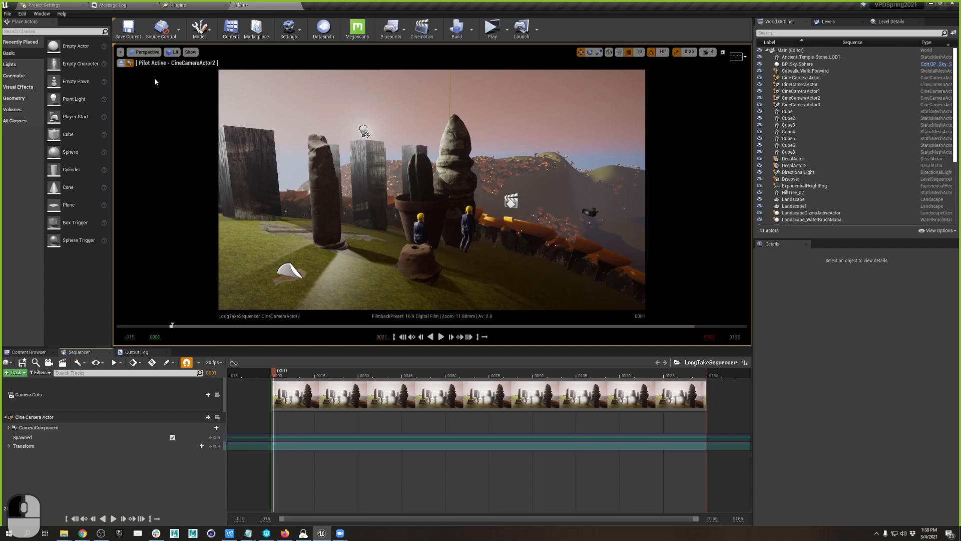
left_click(145, 53)
left_click(160, 167)
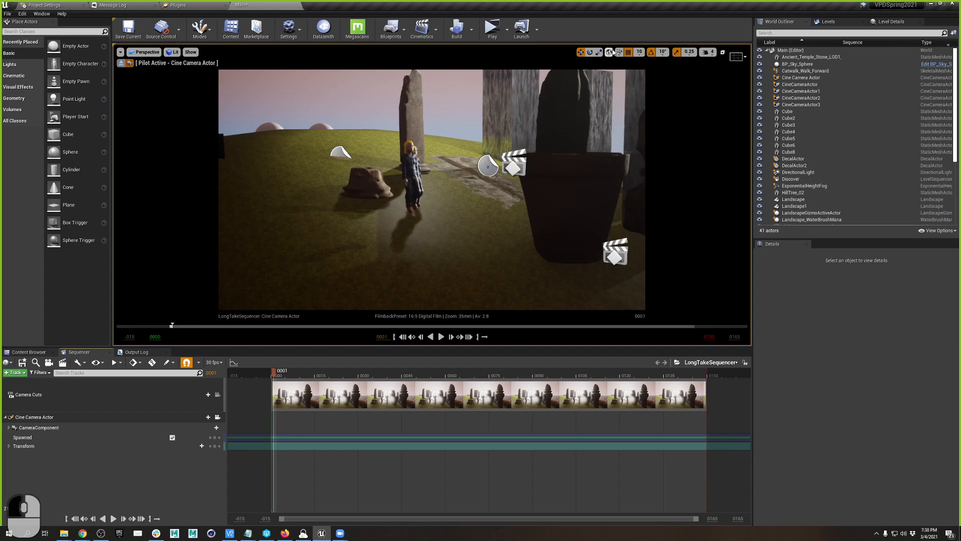
Turn on the 3x3 grid composition overlay in the cinematic viewport
left_click(737, 57)
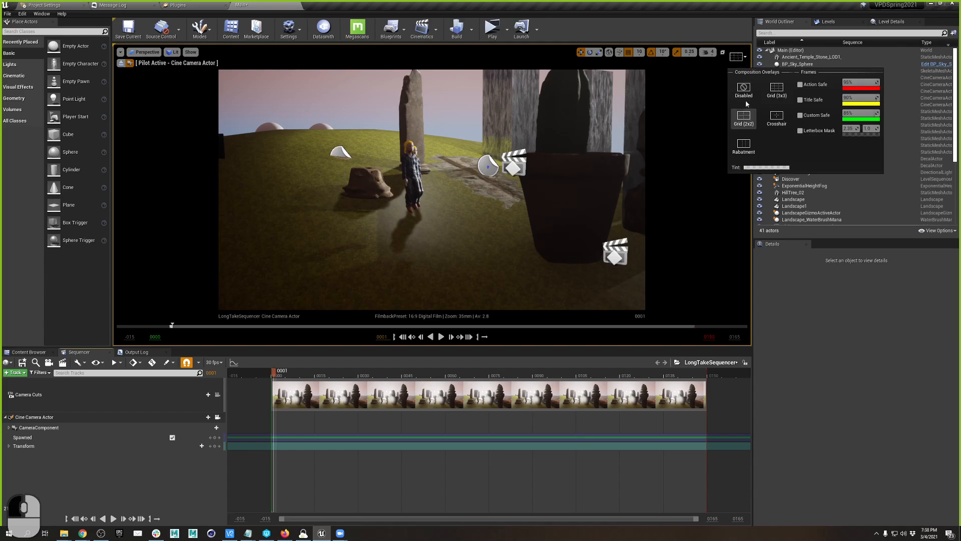
left_click(779, 88)
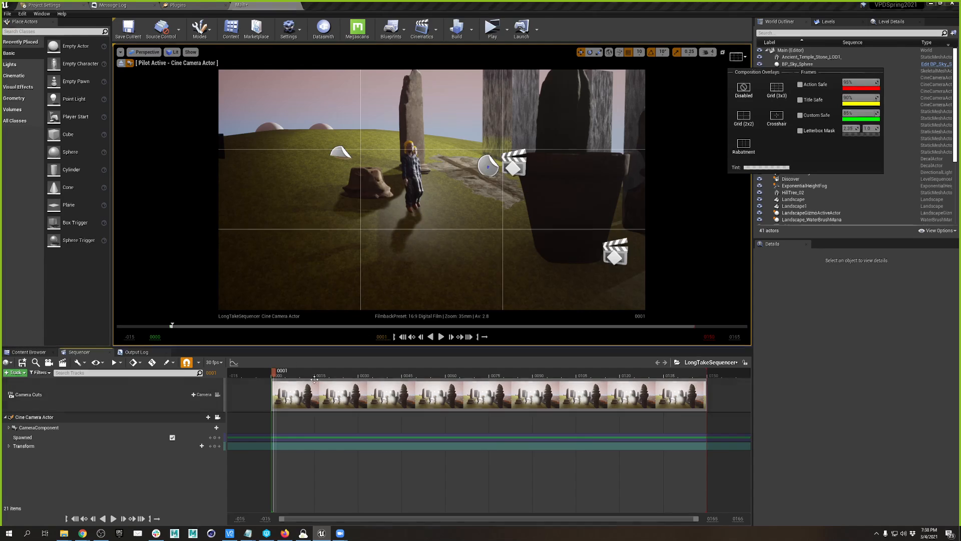
left_click(281, 375)
Show the sequence time in seconds instead of frames and scrub the playhead to 2.90
mouse_move(280, 374)
left_mouse_down()
mouse_move(548, 375)
mouse_move(240, 375)
mouse_move(300, 362)
mouse_move(281, 375)
mouse_move(233, 375)
mouse_move(701, 375)
mouse_move(667, 385)
left_mouse_up()
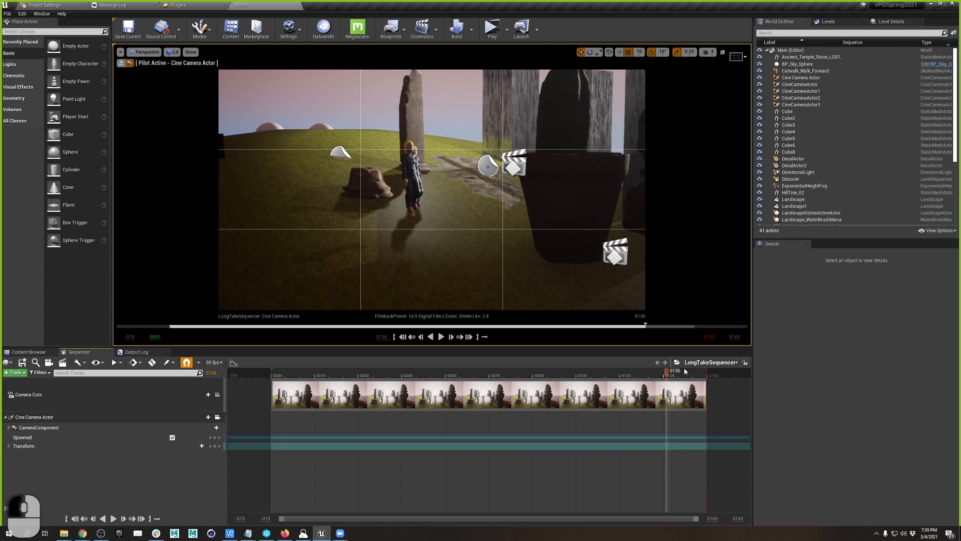
left_click(708, 371)
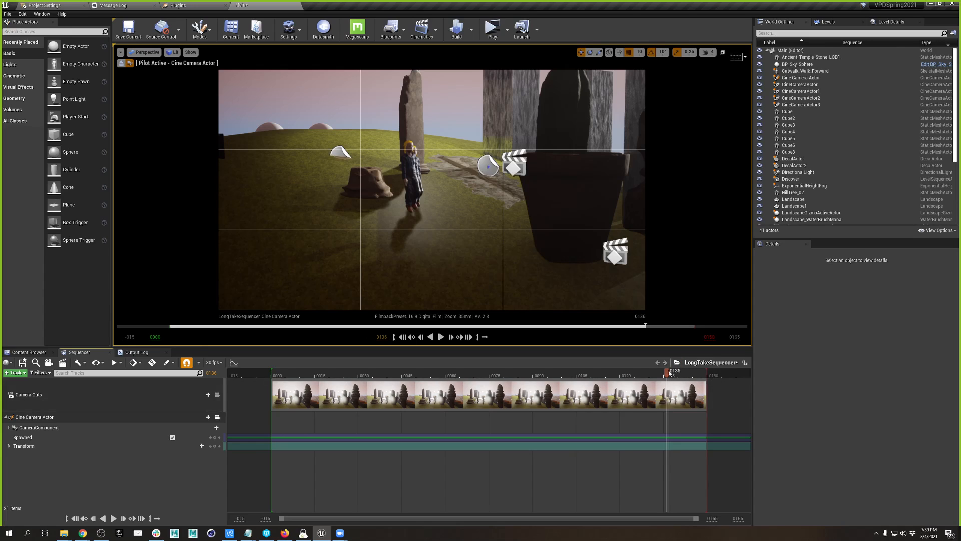
left_click(221, 367)
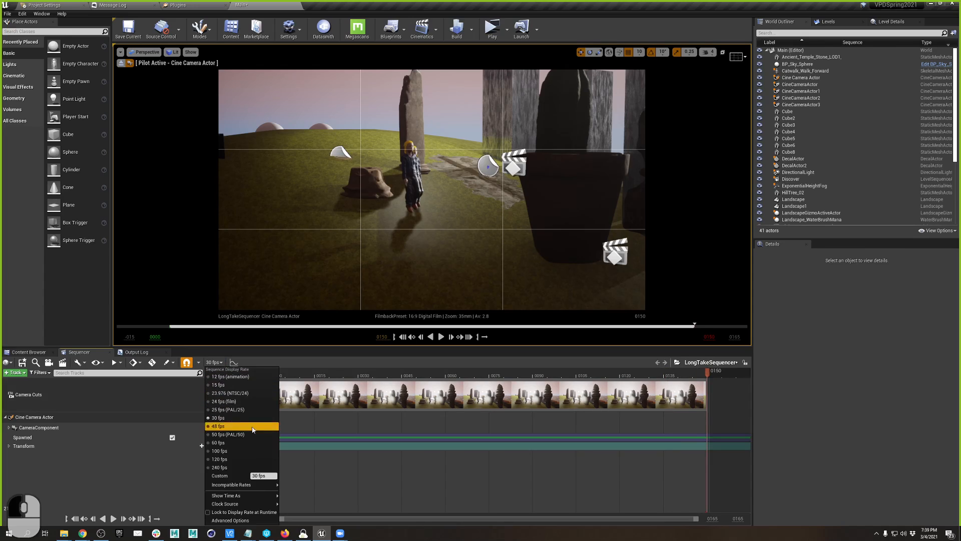
mouse_move(257, 495)
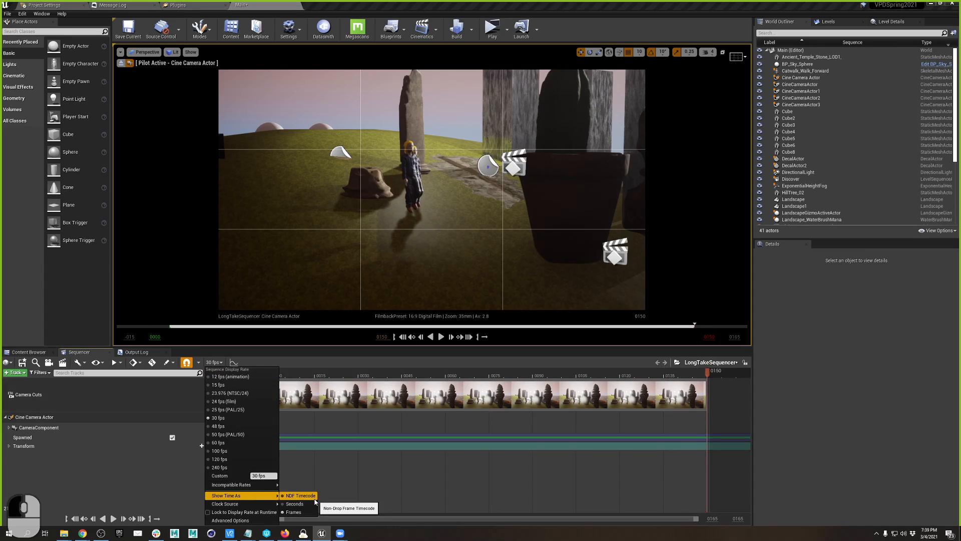
left_click(295, 504)
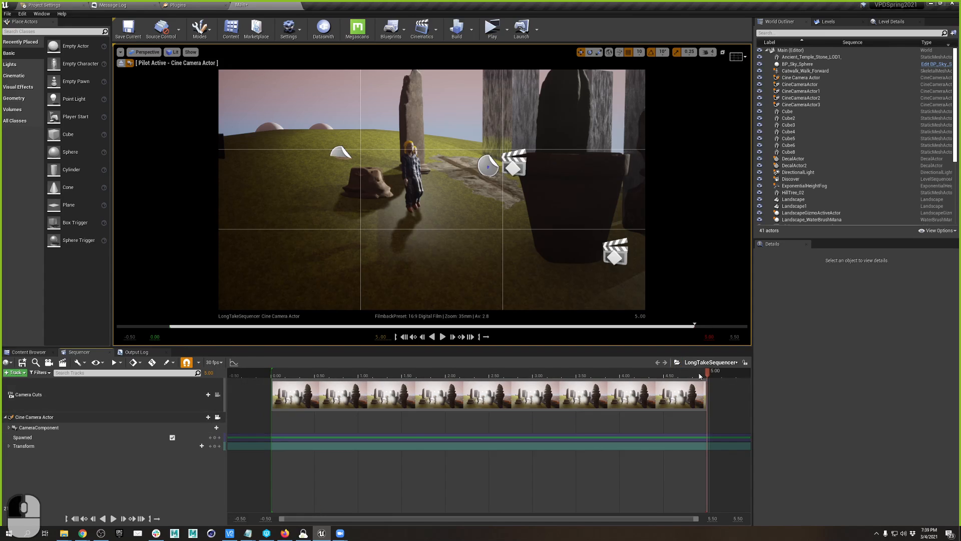
left_click_drag(700, 377, 524, 375)
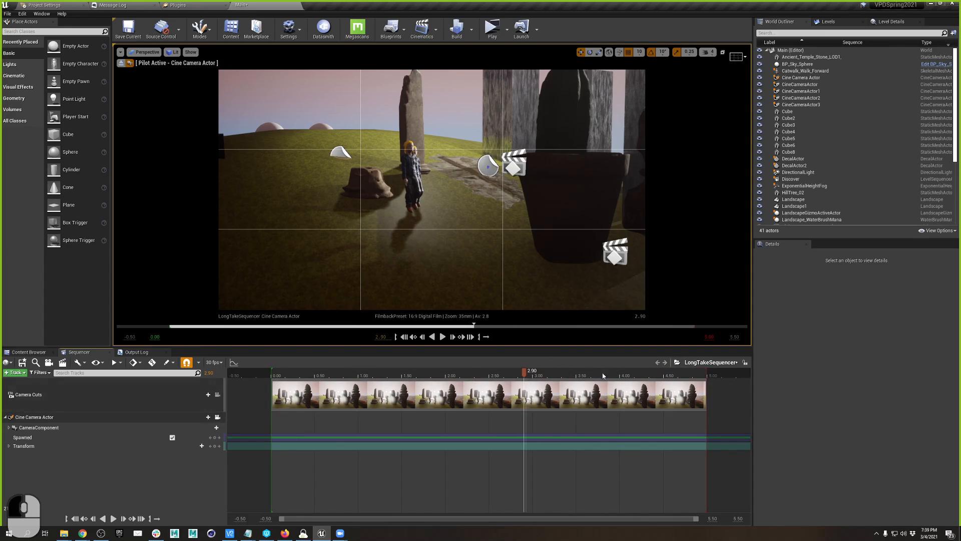
Extend the playback range's end to 5.50 seconds and stretch the camera cut section to match
mouse_move(717, 371)
left_mouse_down()
mouse_move(671, 370)
mouse_move(750, 369)
left_mouse_up()
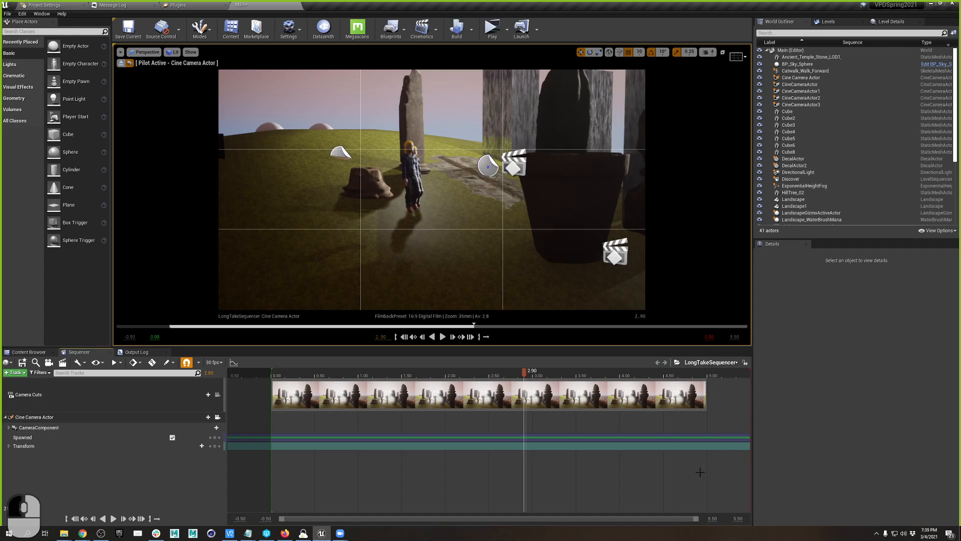
scroll(651, 443, "down", 3, "ctrl")
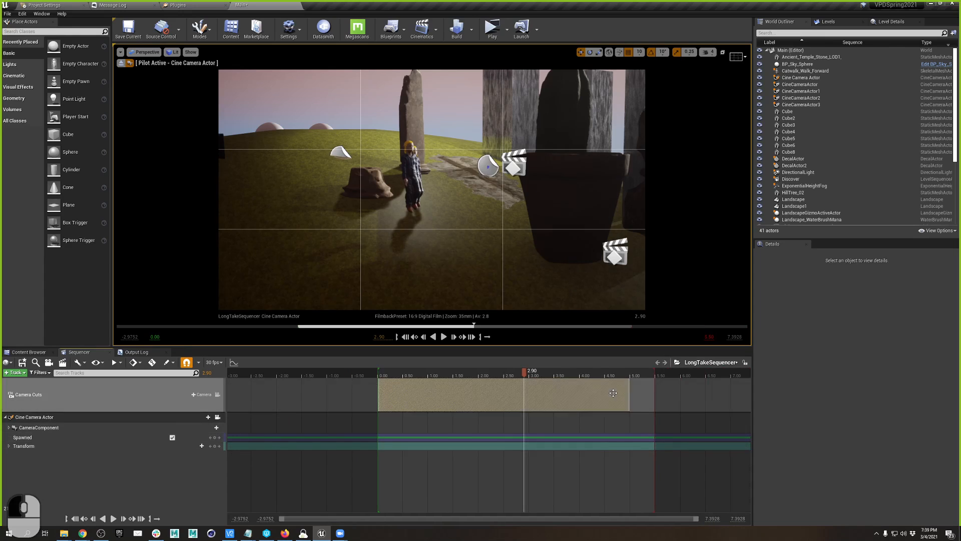
left_click_drag(639, 394, 654, 393)
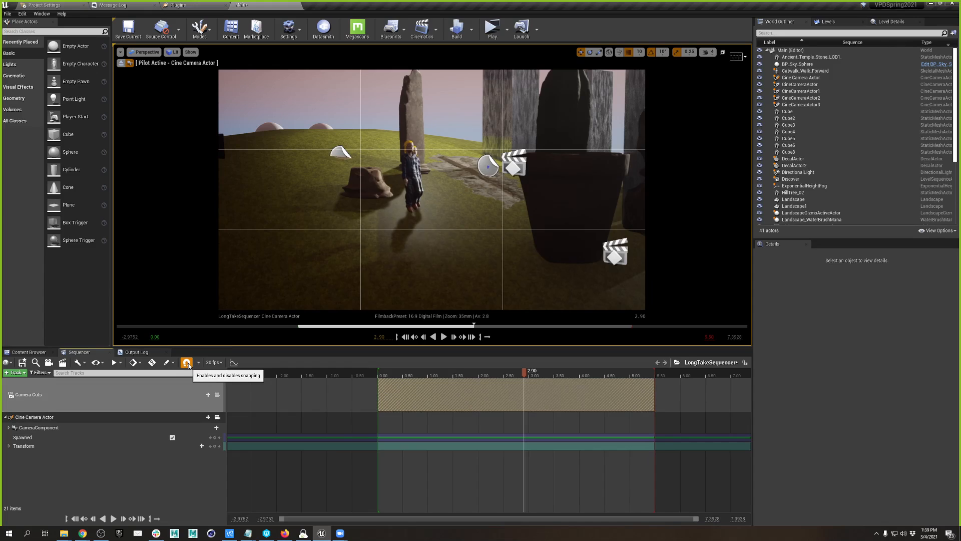
Enable keeping the cursor in the playback range while scrubbing, and test it by scrubbing past the sequence start
left_click_drag(524, 377, 610, 377)
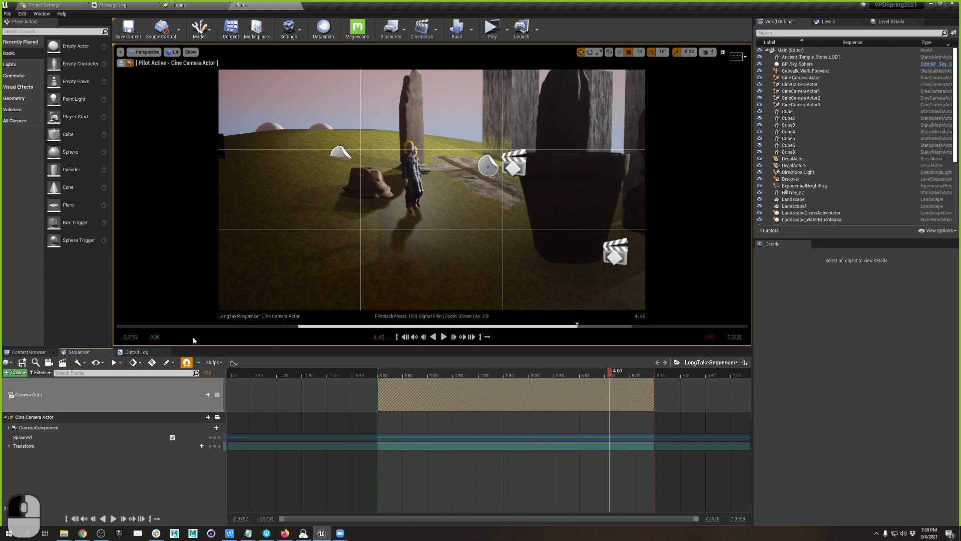
left_click(120, 362)
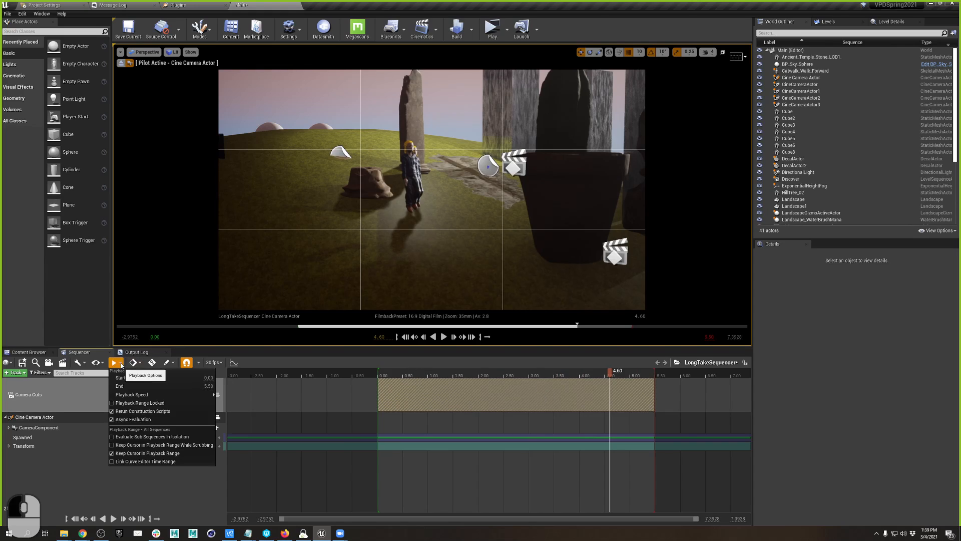
left_click(314, 374)
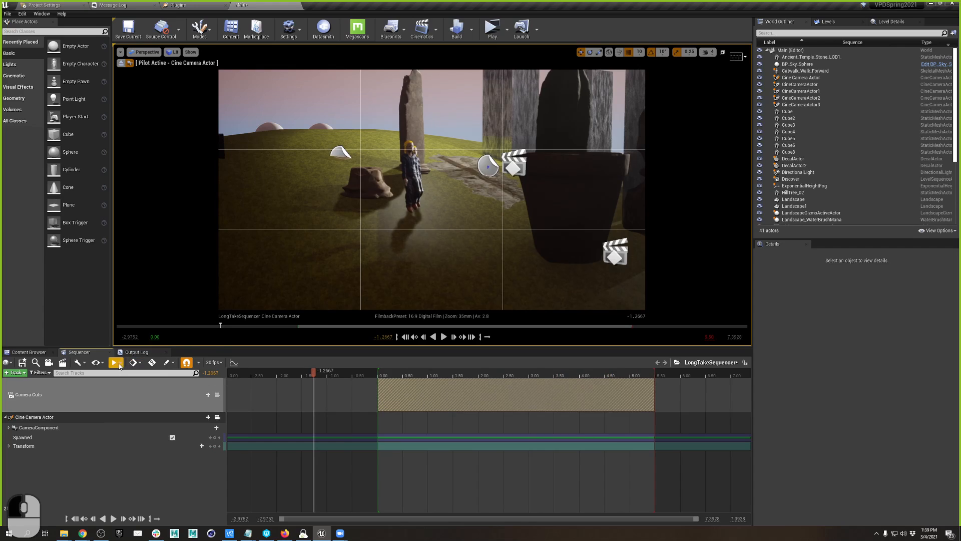
left_click(119, 365)
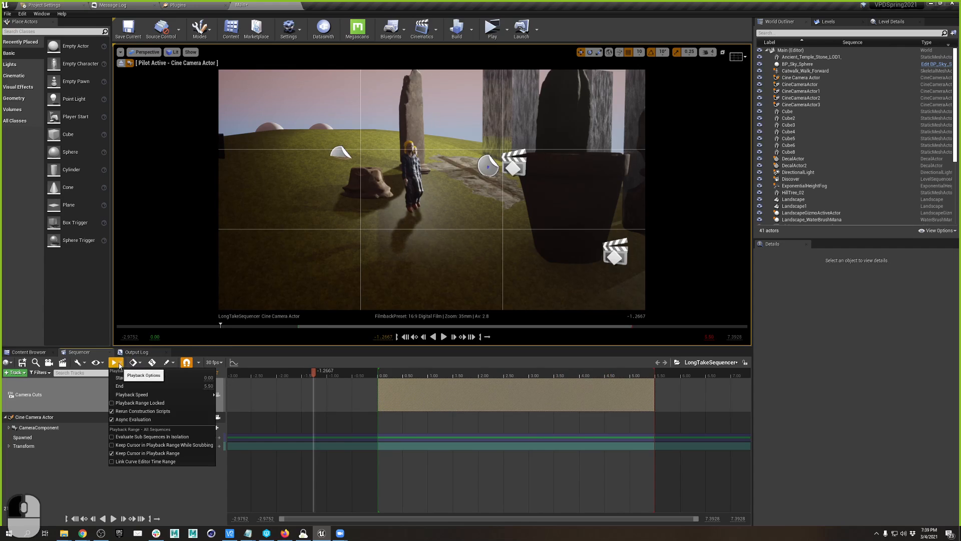
left_click(154, 445)
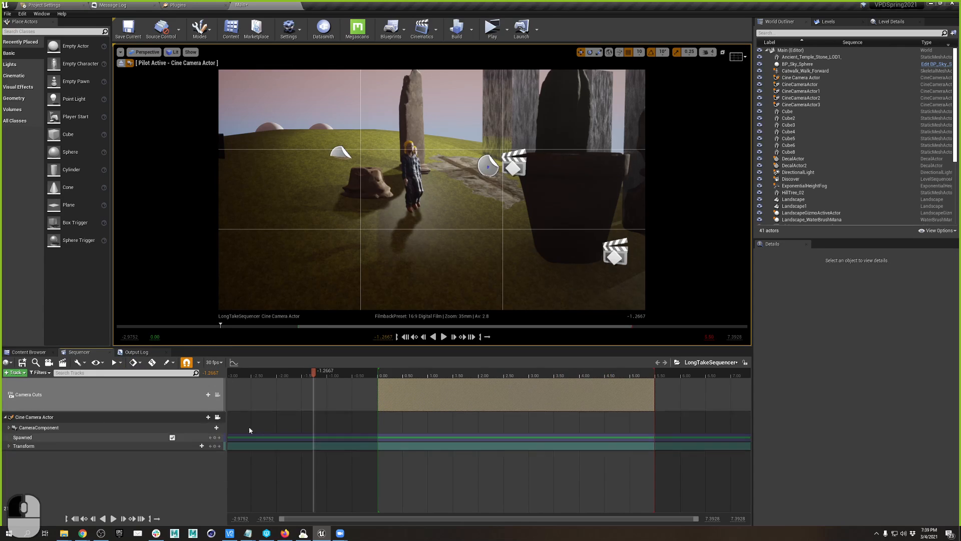
left_click_drag(493, 376, 47, 377)
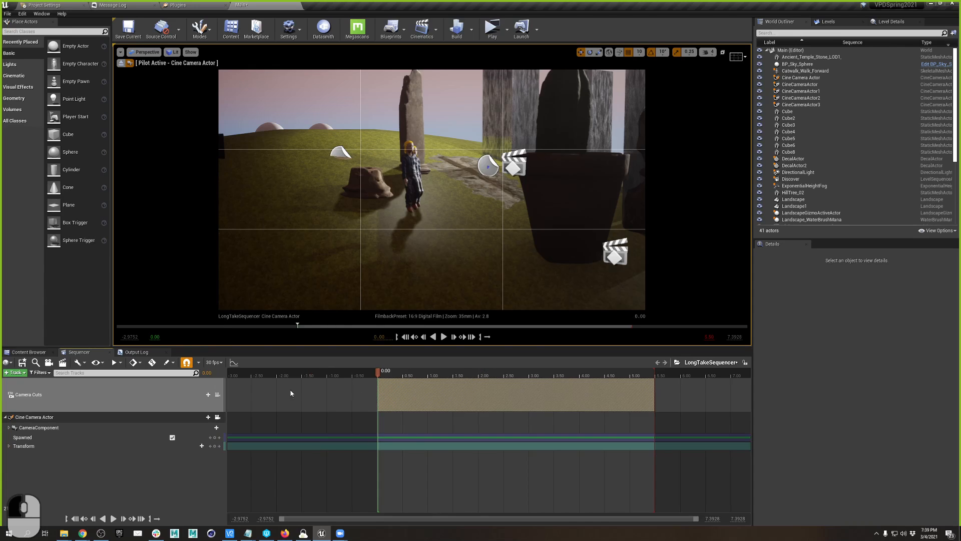
left_click_drag(291, 393, 162, 387)
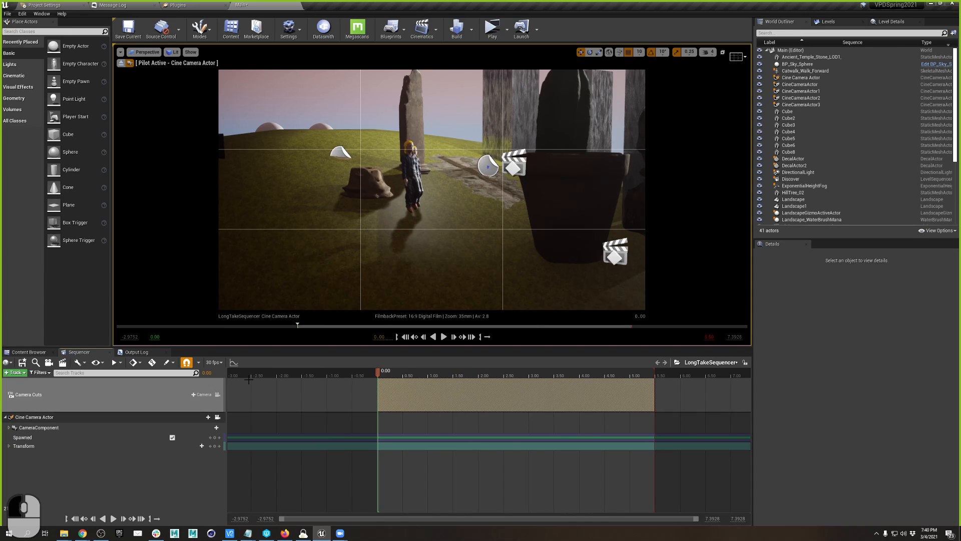
With automatic keying enabled, reframe the camera on the character, rock and pot and key its transform at 0.00
left_click(141, 364)
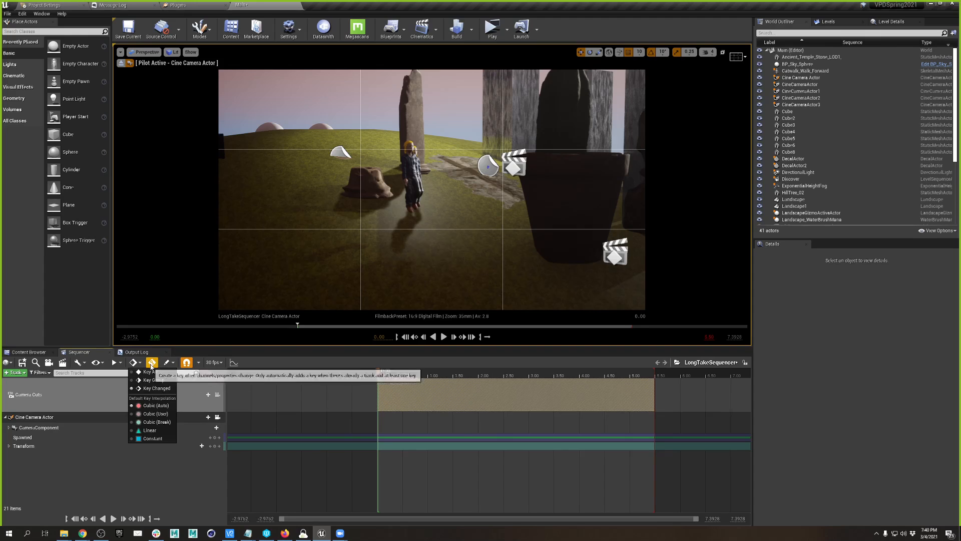
left_click(386, 403)
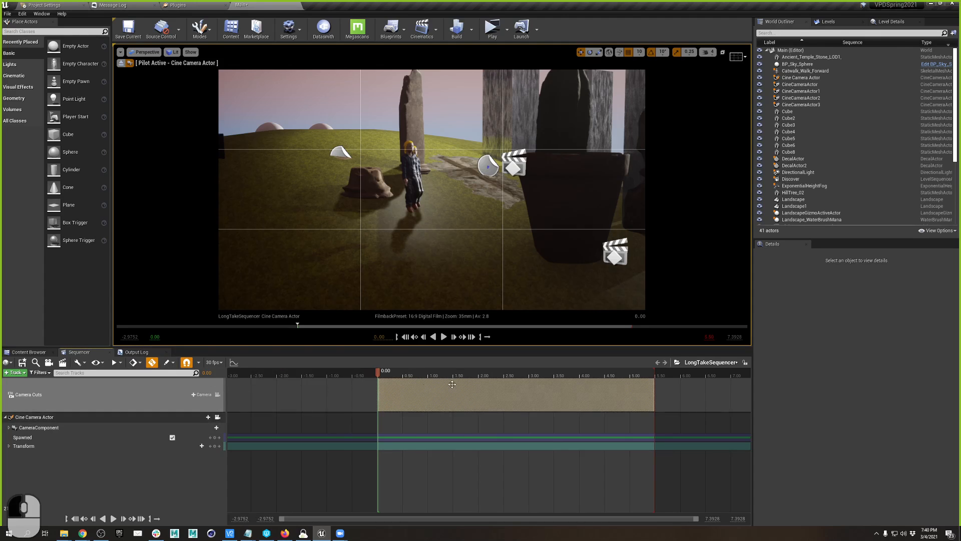
right_click_drag(511, 268, 511, 268)
key("a")
key("d")
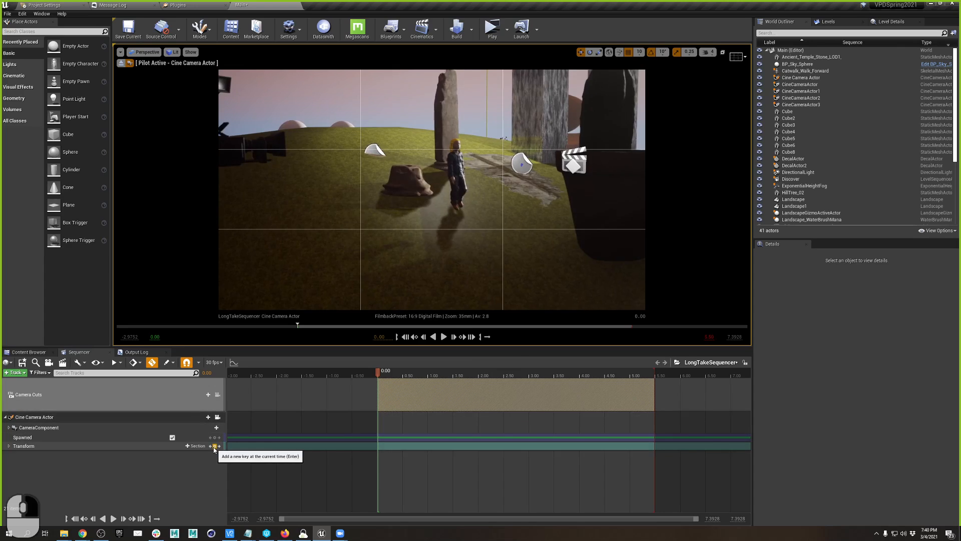
left_click(214, 446)
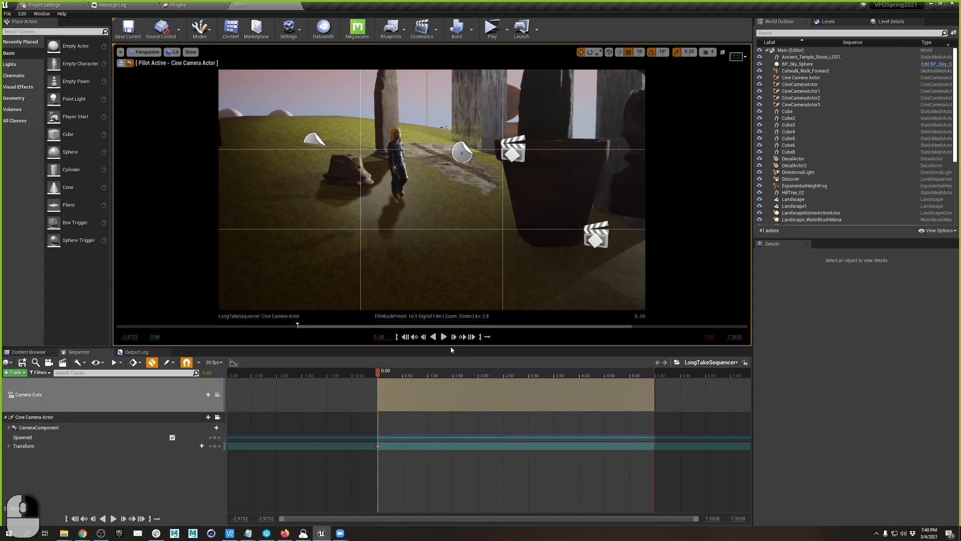
At 5.50 seconds, pilot the camera sideways to key an end framing with the character in the left third and the pot near the centre
left_click(655, 374)
key("d")
right_click_drag(430, 229, 431, 230)
key("a")
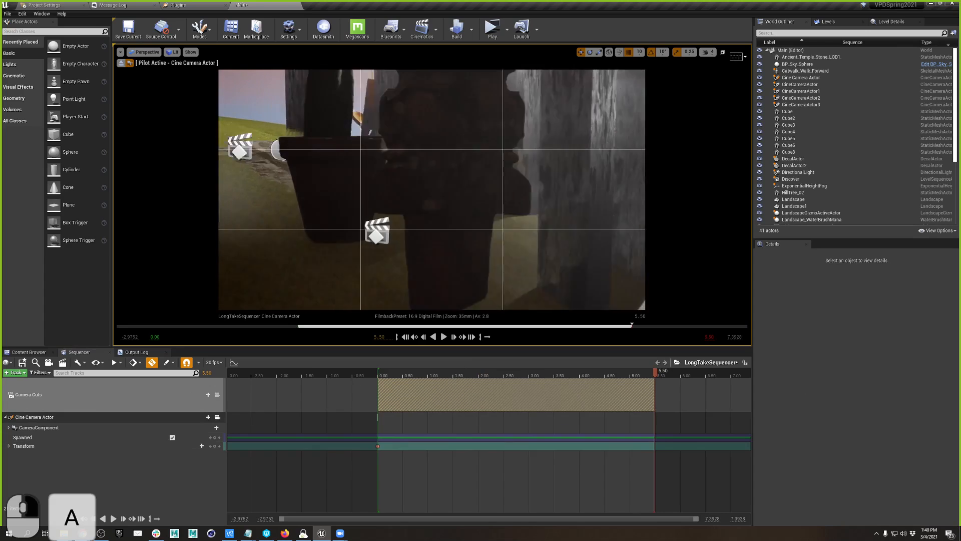
Set the keying mode to Key Group and toggle automatic keying
left_click(135, 362)
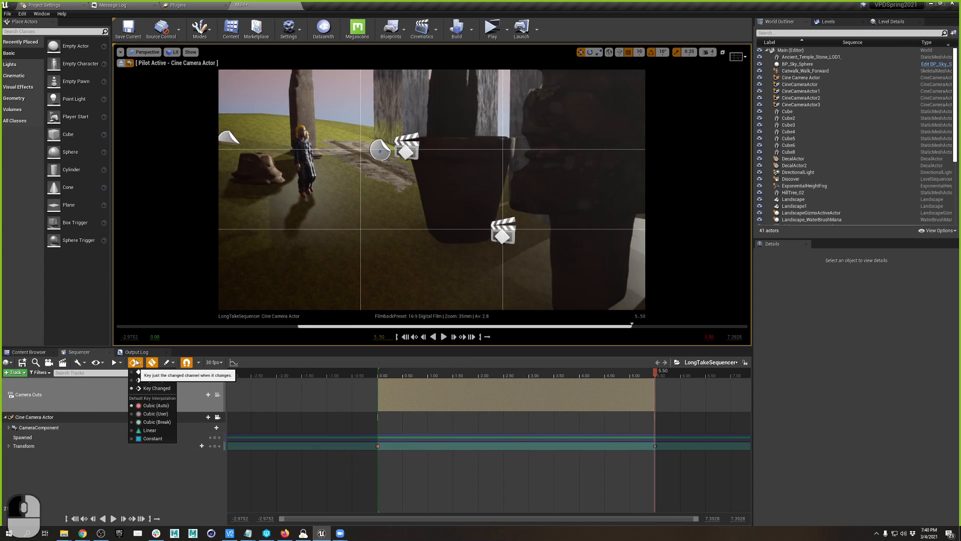
left_click(163, 380)
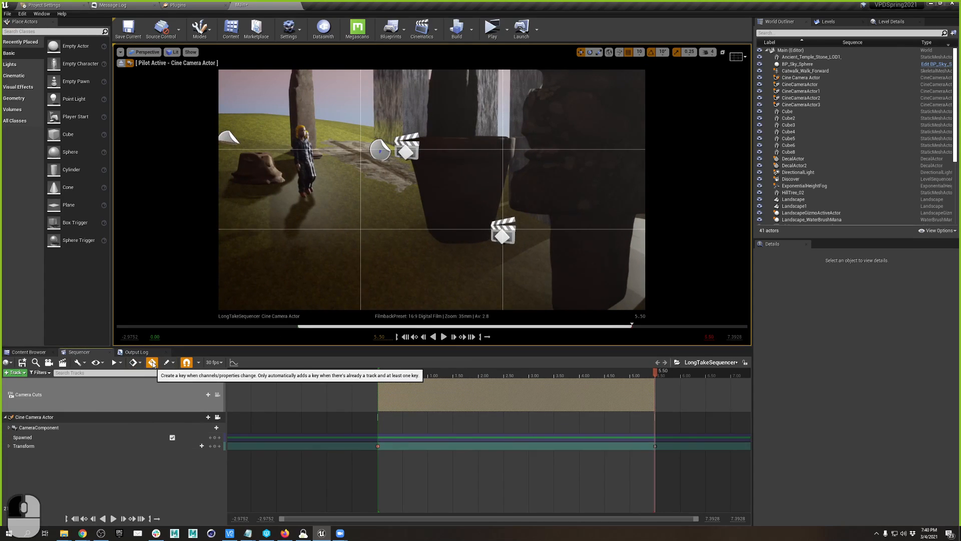
left_click(150, 364)
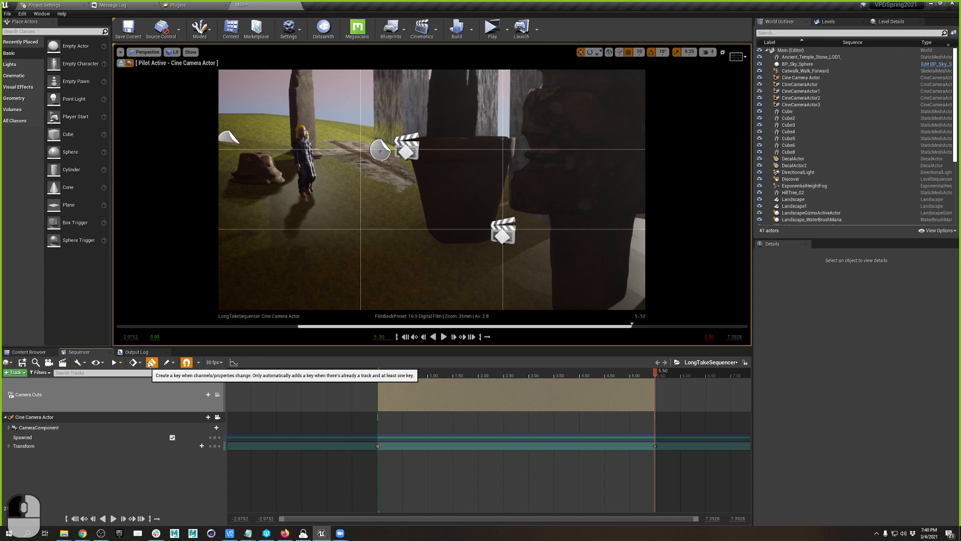
Turn off automatic keying, move the piloted camera sideways at 5.50, and scrub the playhead to test whether the unkeyed move is kept
left_click(153, 364)
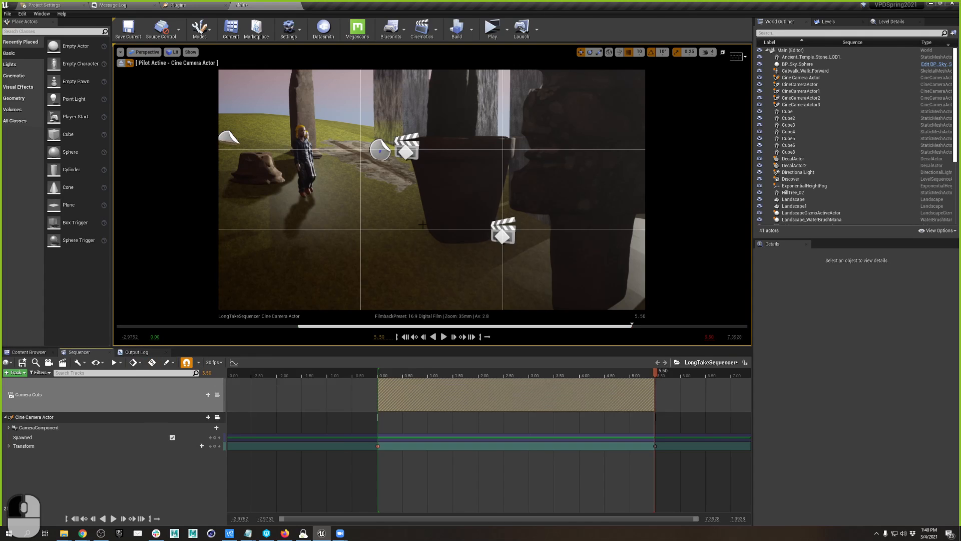
key("a")
right_click_drag(415, 240, 414, 239)
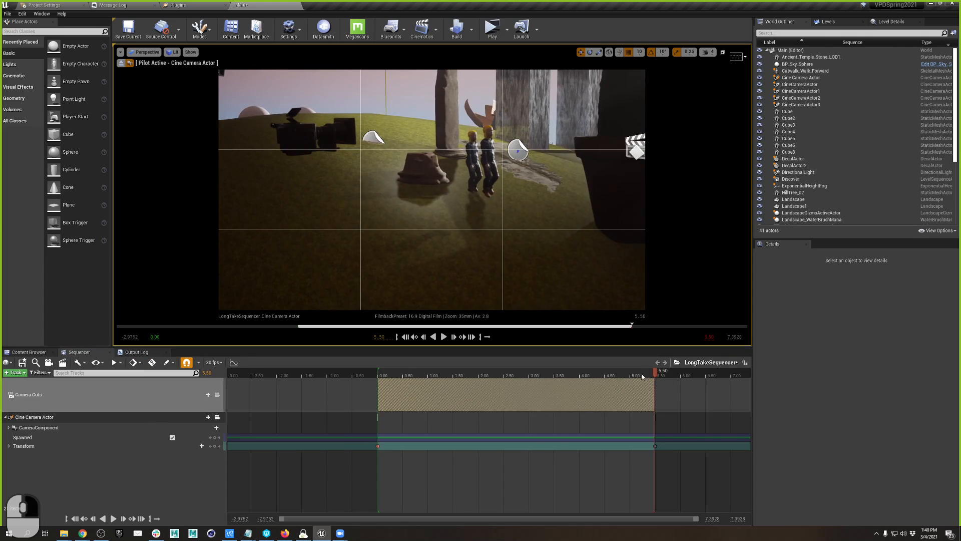
left_click_drag(642, 376, 689, 376)
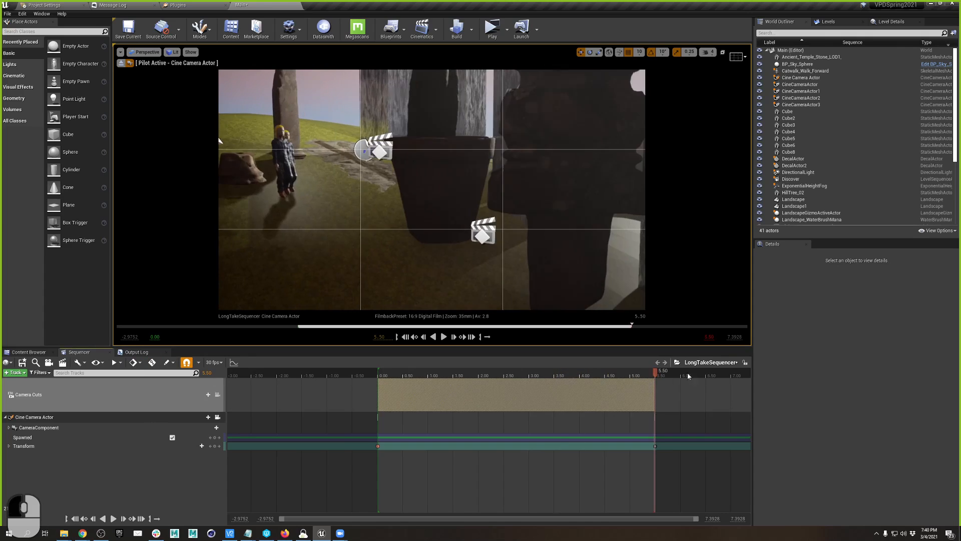
Re-enable automatic keying and pilot the camera sideways at 2.4667 to key an in-between framing with the characters right of centre
left_click(153, 362)
left_click(503, 374)
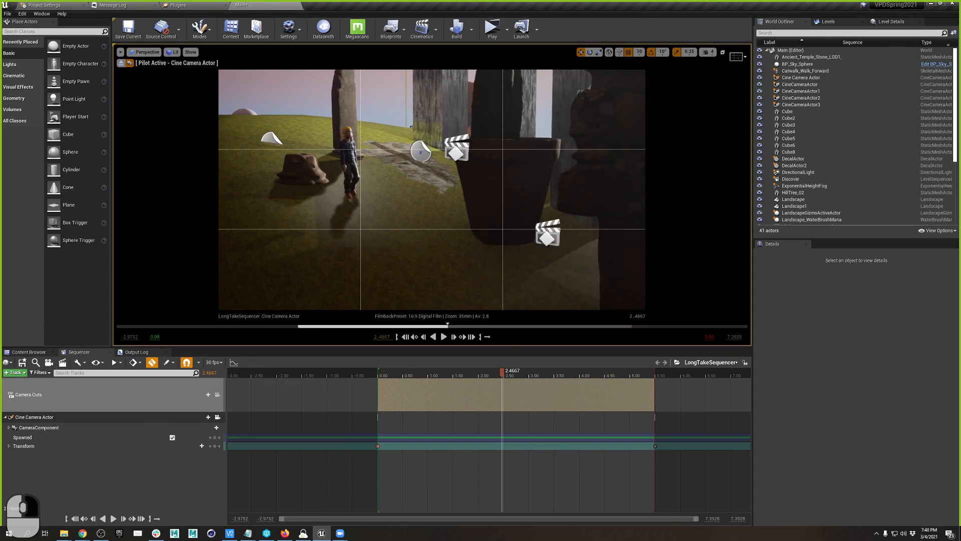
key("d")
right_click_drag(414, 239, 414, 239)
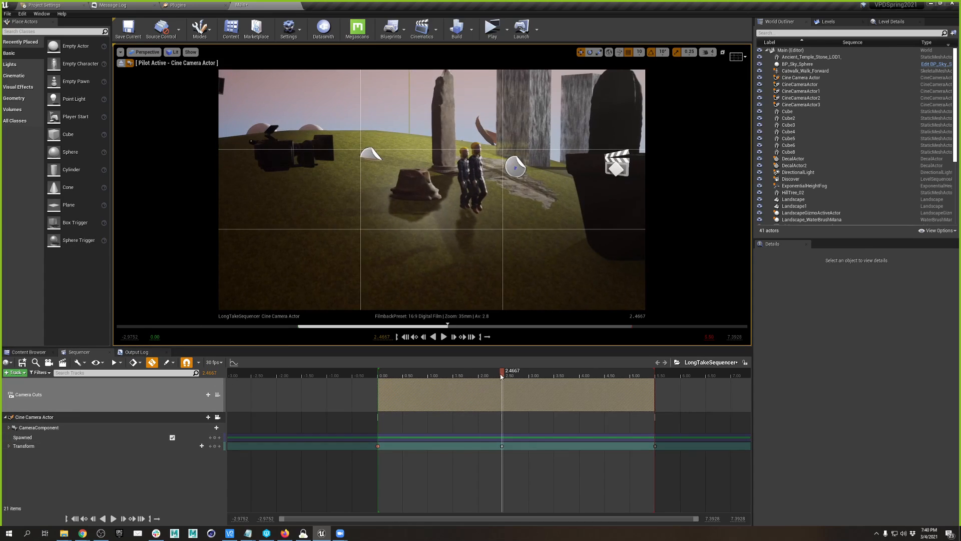
Undo the accidental move of the camera cut section and select the middle transform key
left_click_drag(501, 376, 572, 503)
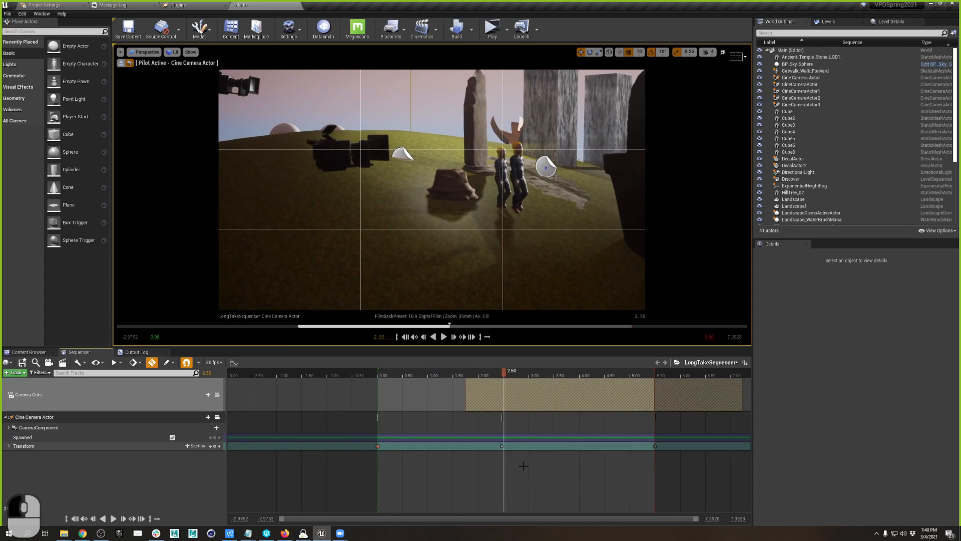
key("ctrl+z")
left_click(502, 446)
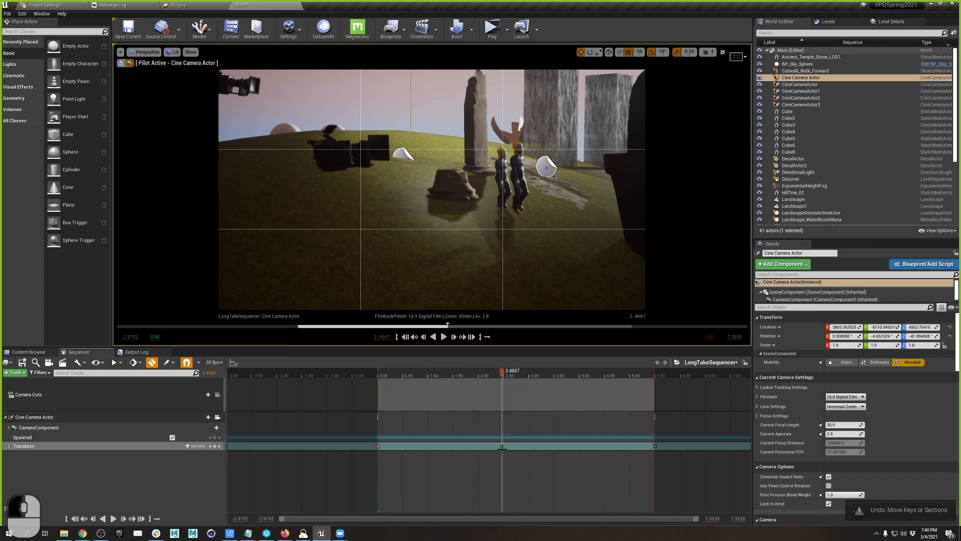
Step through the camera's transform keys at 5.50, 2.4667 and 0.00 to review each framing
left_click(220, 447)
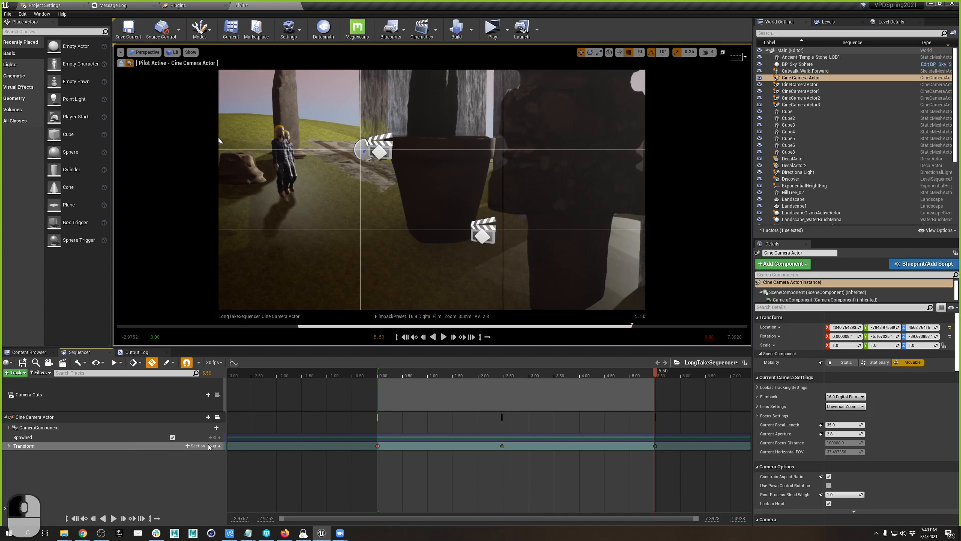
left_click(210, 446)
left_click(209, 446)
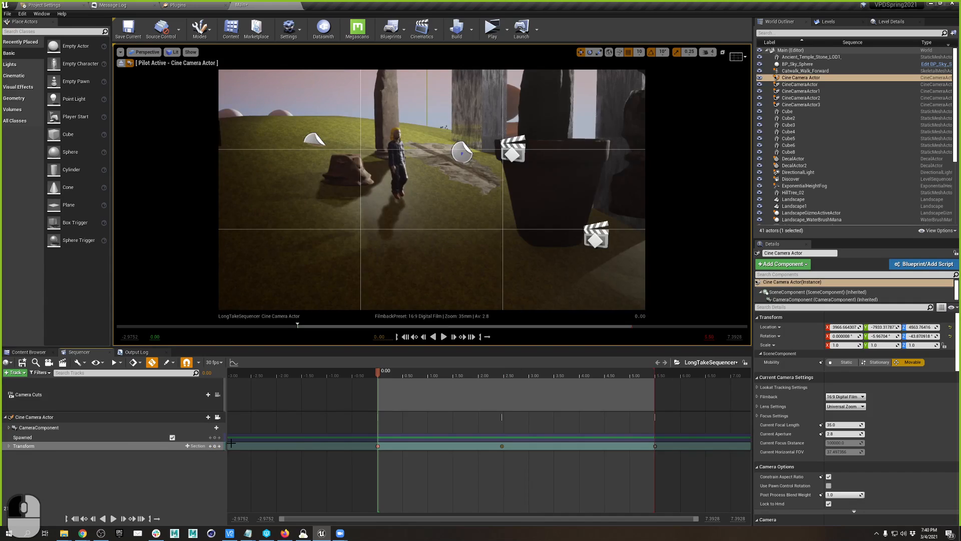
left_click(220, 446)
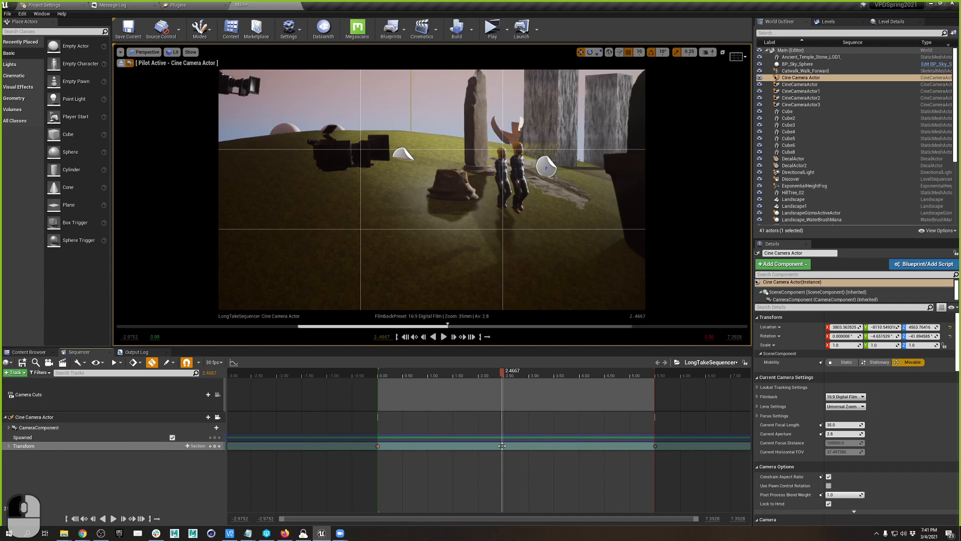
Delete the camera's transform keys at 2.4667 and 5.50
left_click(502, 446)
key("Delete")
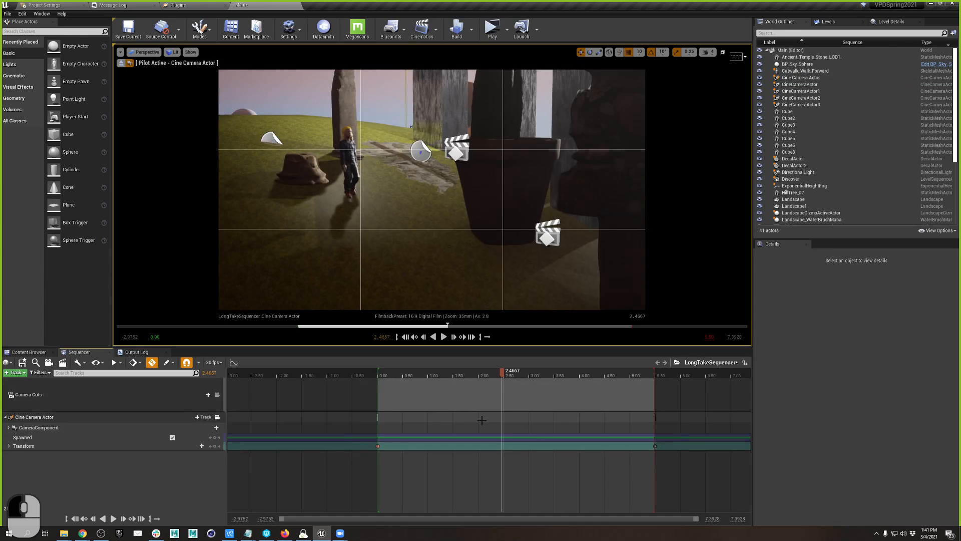
left_click_drag(482, 422, 511, 448)
left_click_drag(625, 417, 683, 466)
key("Delete")
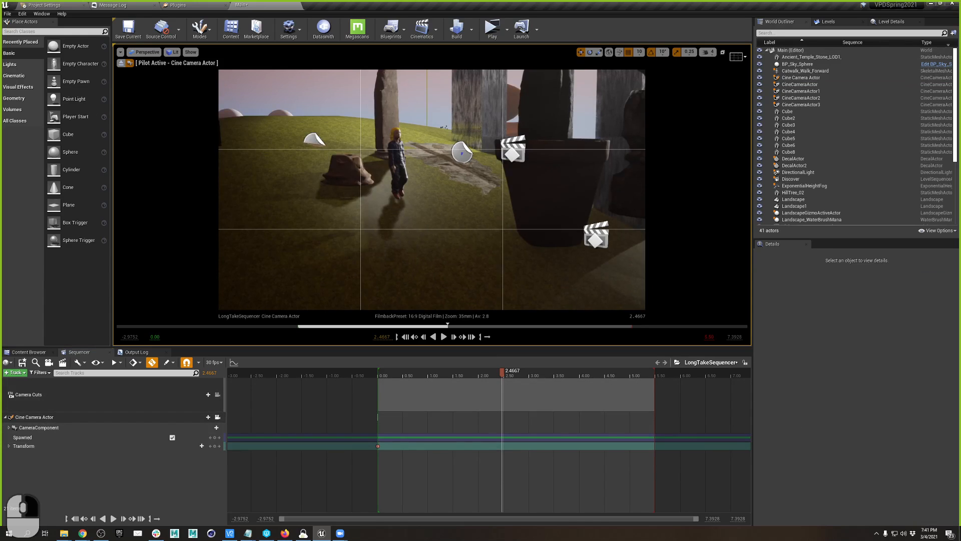
Pull the camera back at 2.4667 to key a wide framing of the character, pot and stone structures
key("s")
key("d")
mouse_move(411, 234)
right_mouse_down()
mouse_move(415, 211)
mouse_move(413, 223)
right_mouse_up()
key("a")
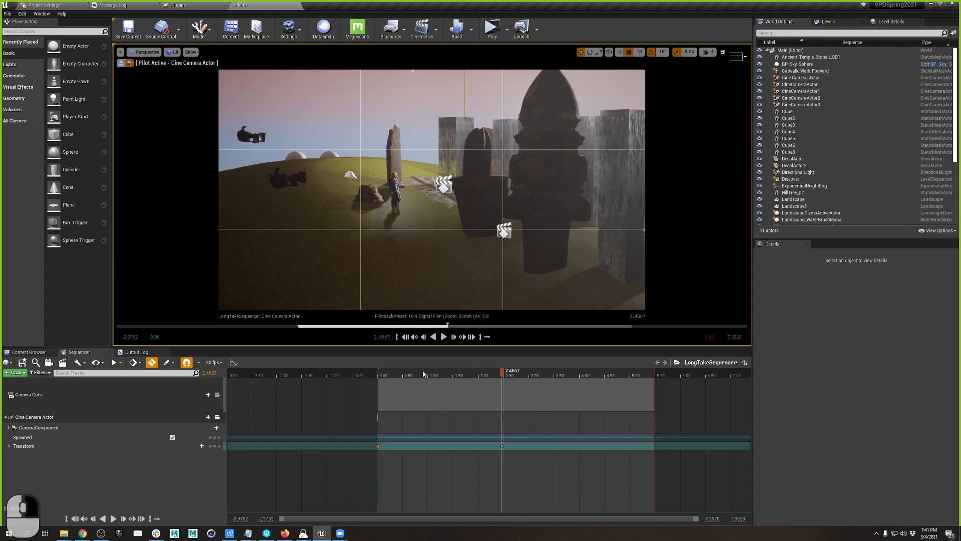
Return the playhead to 0.00 and delete all remaining camera transform keys
left_click_drag(439, 375, 268, 388)
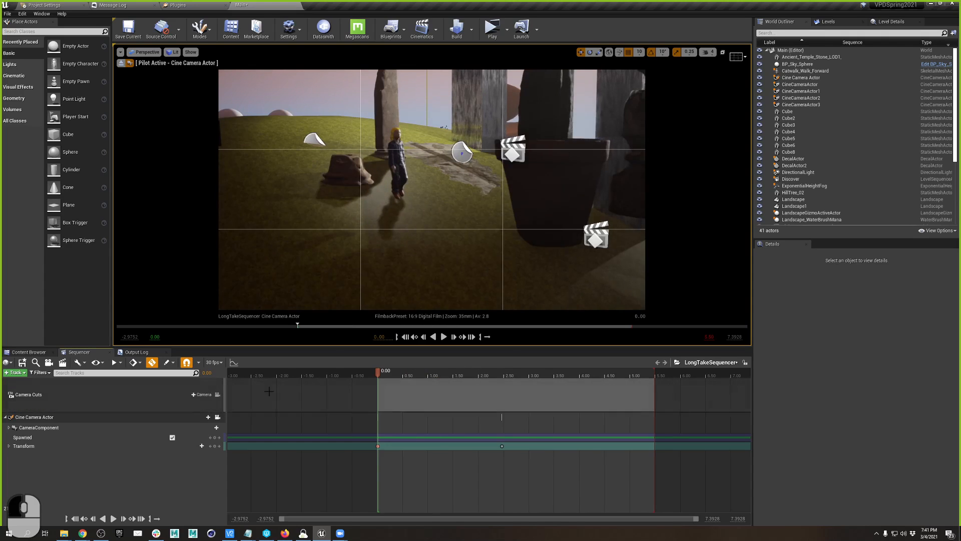
left_click_drag(608, 500, 355, 416)
key("Delete")
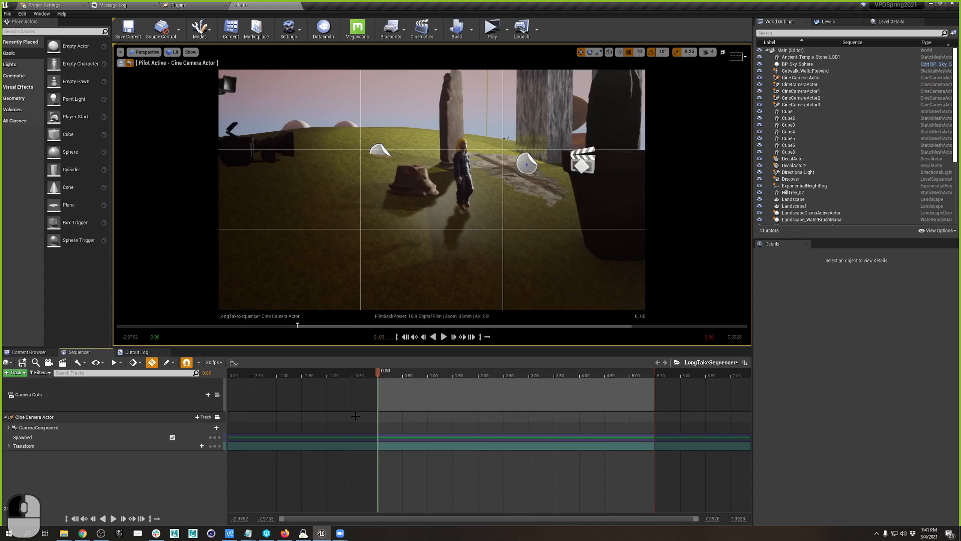
Pilot the camera to a close framing of the two characters in front of the rock and key its transform at 0.00
key("s")
right_click_drag(472, 214, 473, 214)
key("s")
key("q")
key("w")
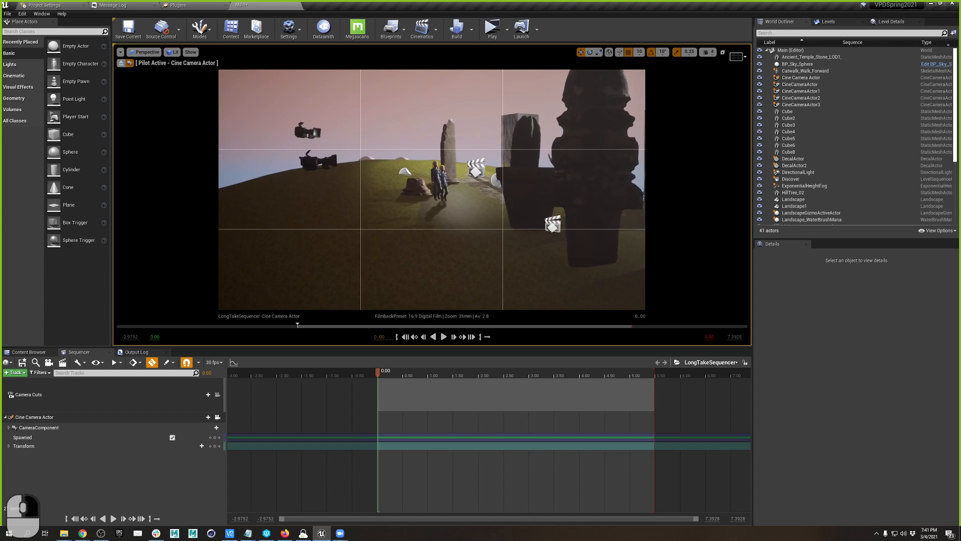
right_click_drag(398, 182, 398, 181)
key("w")
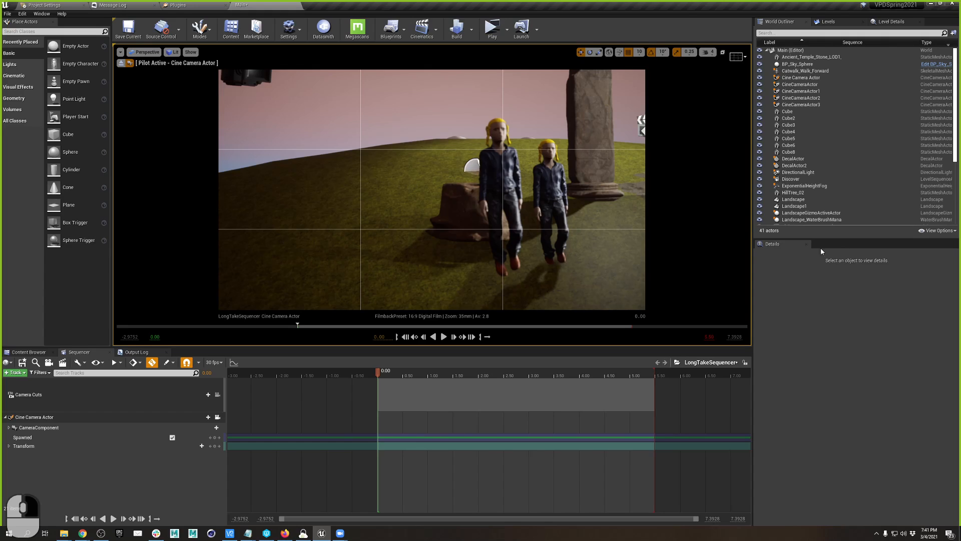
left_click(215, 446)
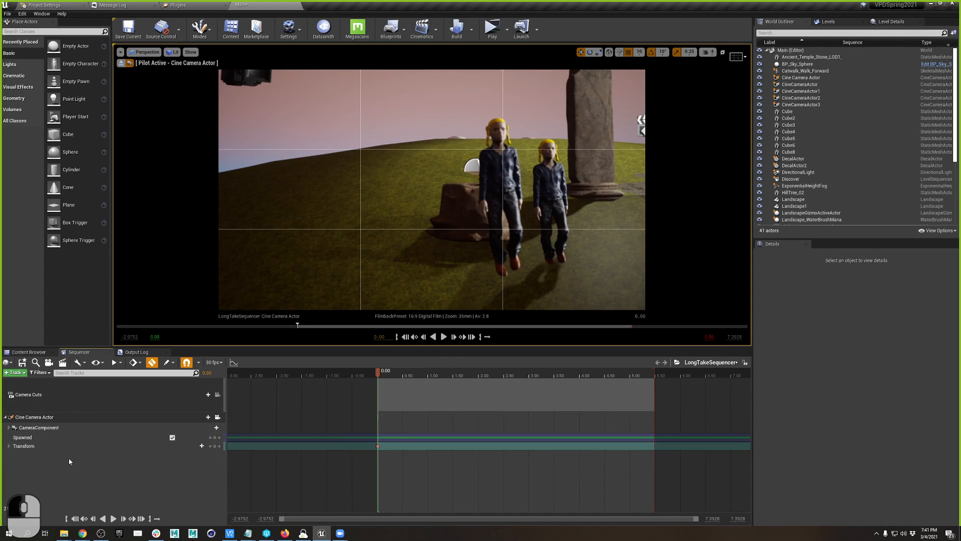
Expand the camera's Transform track to show its Location and Rotation channels, and select Location
left_click(7, 447)
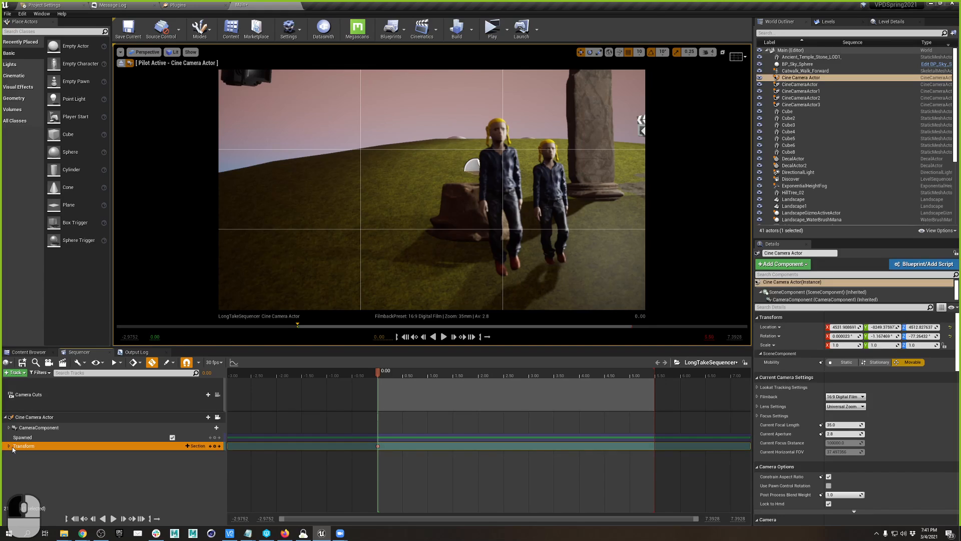
left_click(8, 446)
left_click(13, 453)
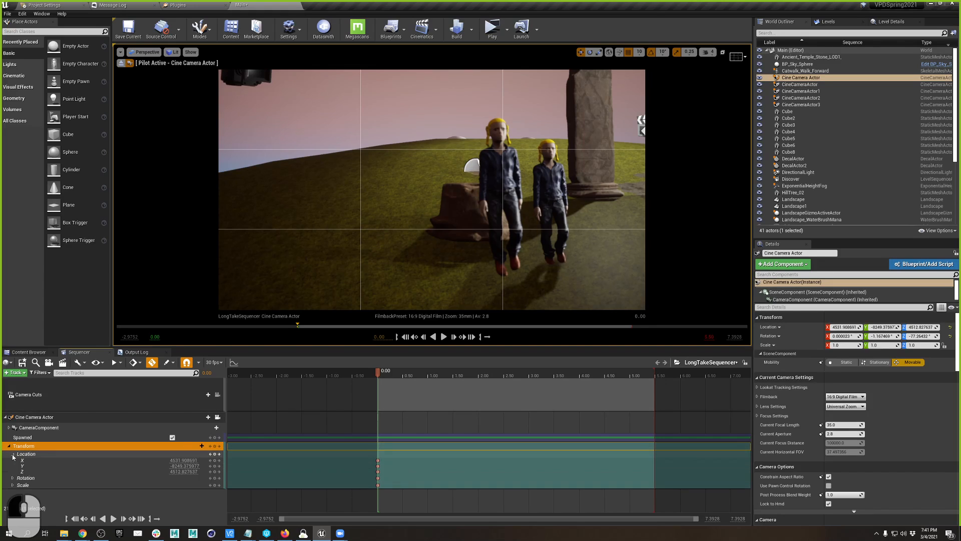
left_click(14, 479)
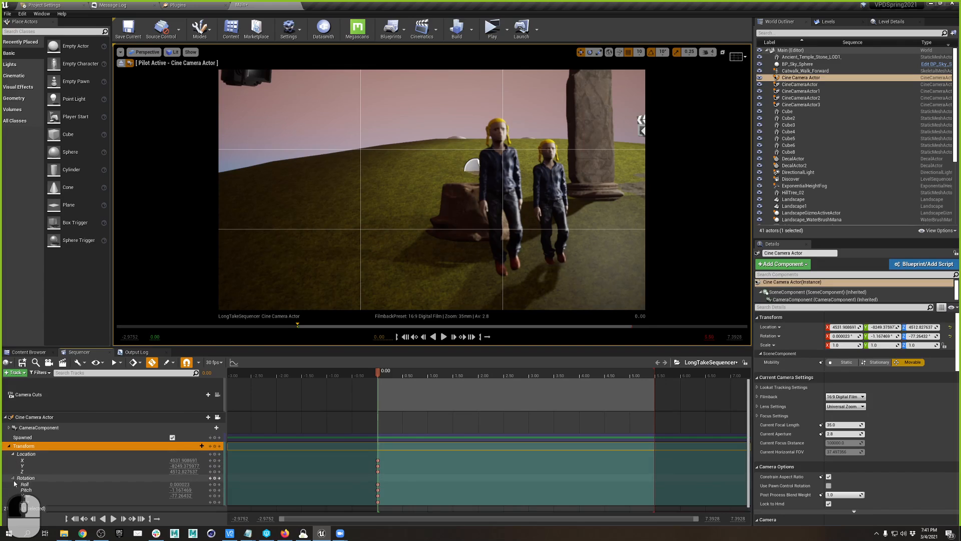
left_click(34, 454)
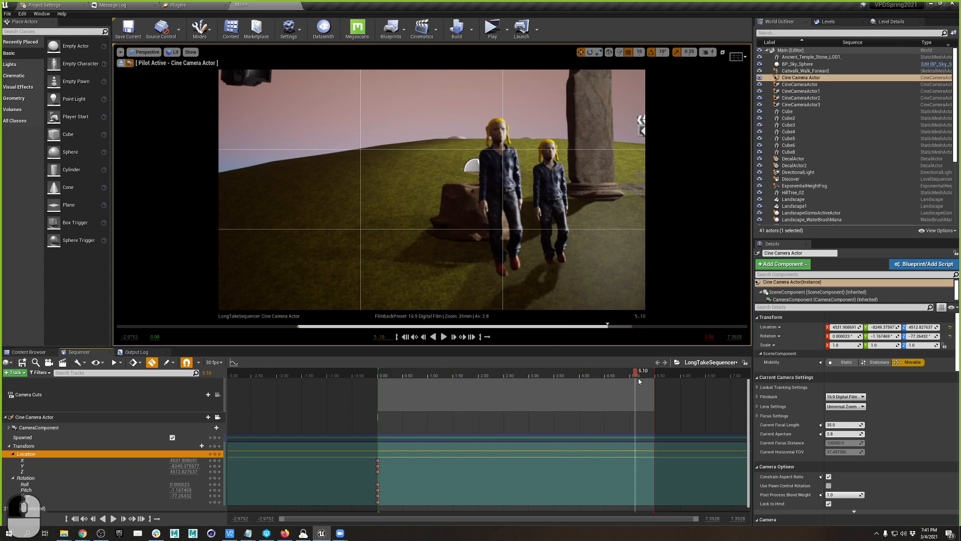
At 5.4667, pull the camera back and lower it to key a wider end framing of both characters
key("s")
mouse_move(611, 317)
right_mouse_down()
mouse_move(618, 283)
mouse_move(620, 311)
right_mouse_up()
key("e")
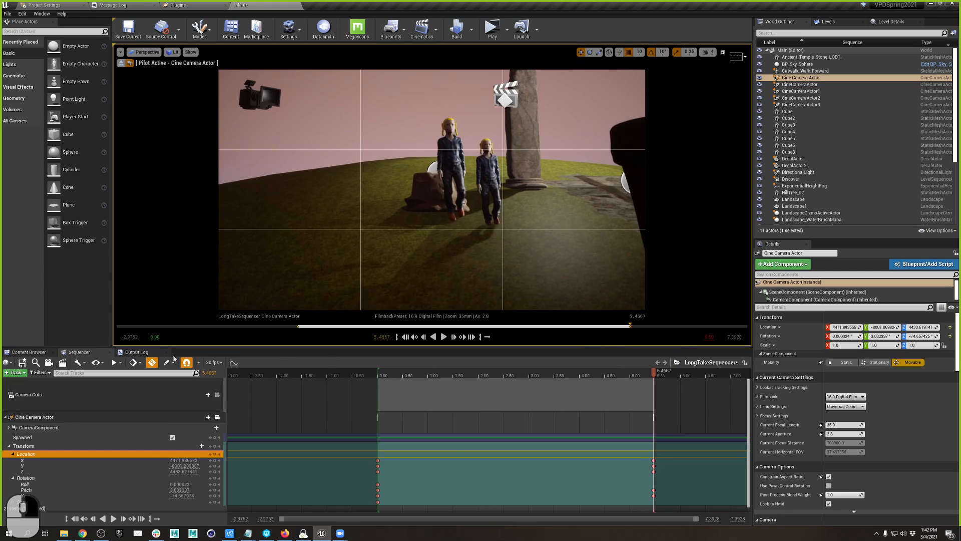
Turn off automatic keying, scrub the end of the shot to check the move, and collapse the Cine Camera Actor tracks
left_click(152, 362)
left_click(601, 373)
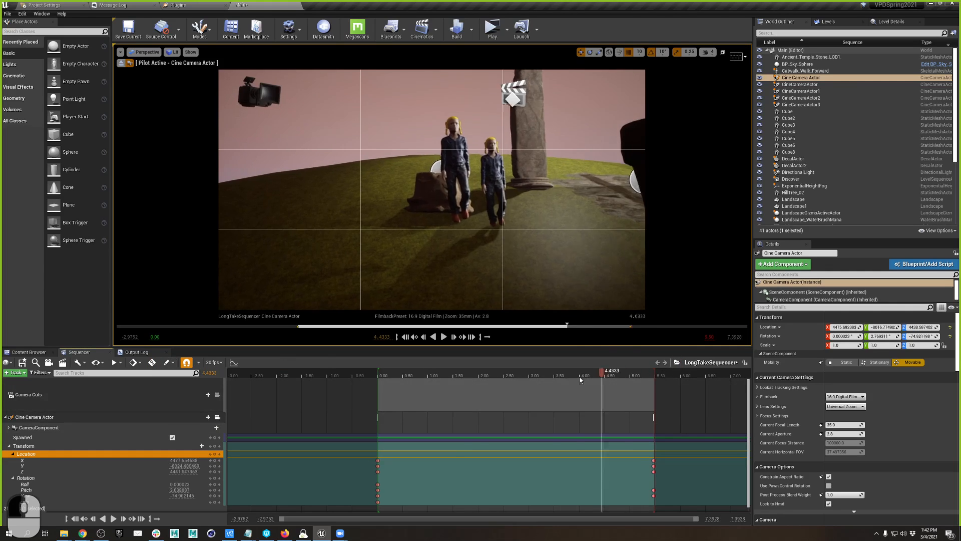
left_click_drag(580, 380, 670, 382)
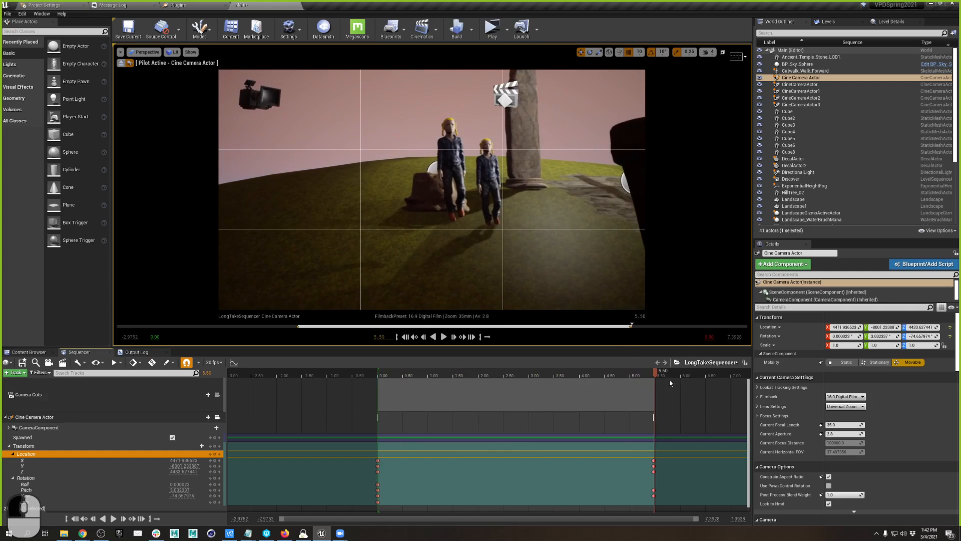
left_click(6, 418)
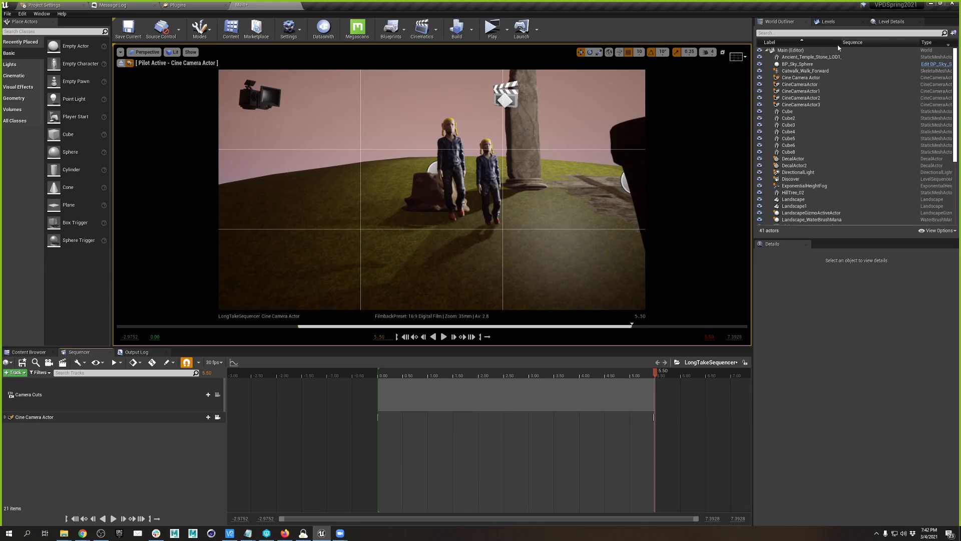
Add the Catwalk_Walk_Forward character to the sequence and give it the Catwalk_Walk_Forward animation starting at 0.00
left_click(497, 168)
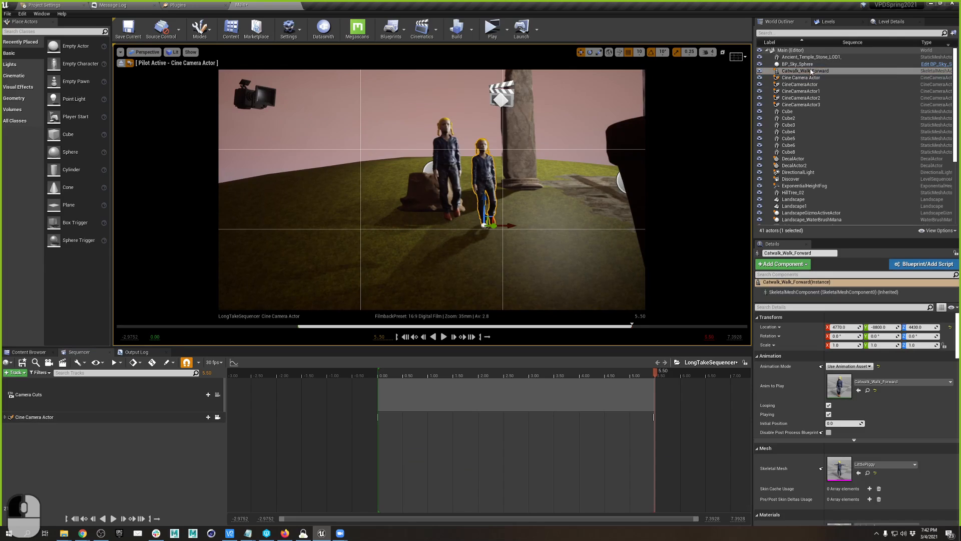
left_click_drag(812, 71, 40, 480)
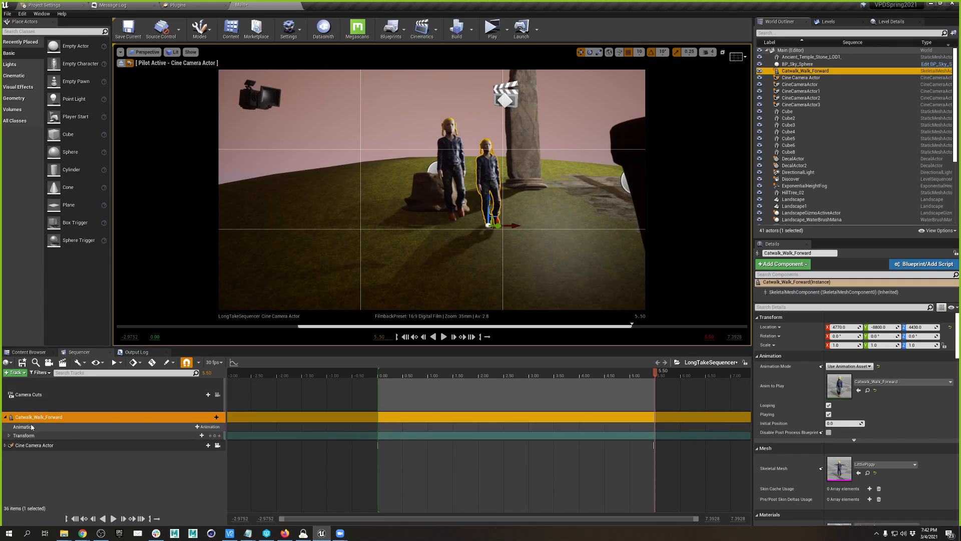
left_click_drag(456, 373, 378, 373)
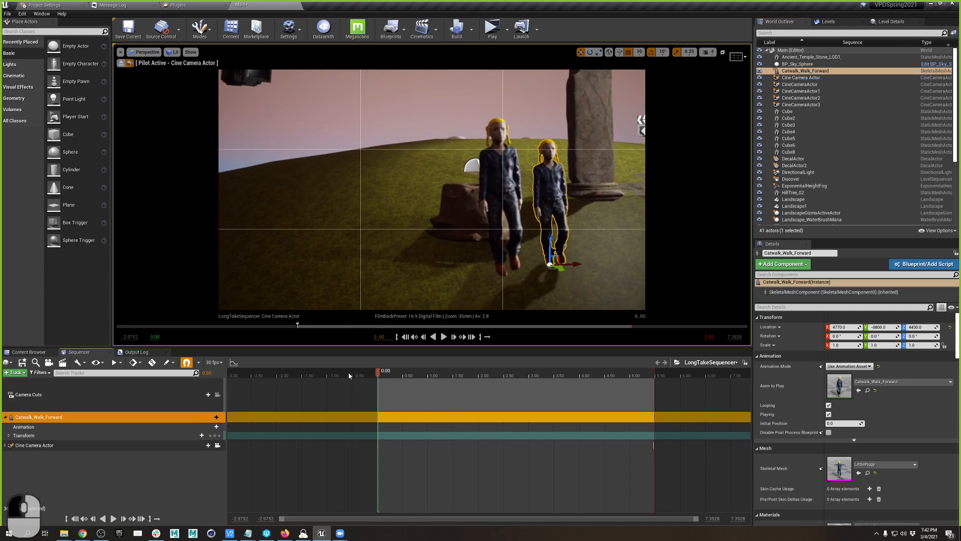
left_click(209, 426)
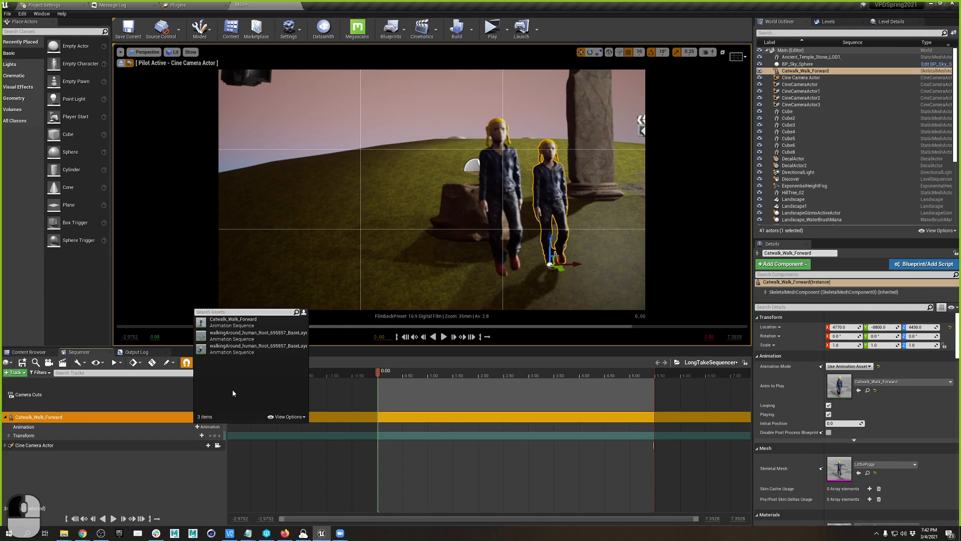
left_click(245, 323)
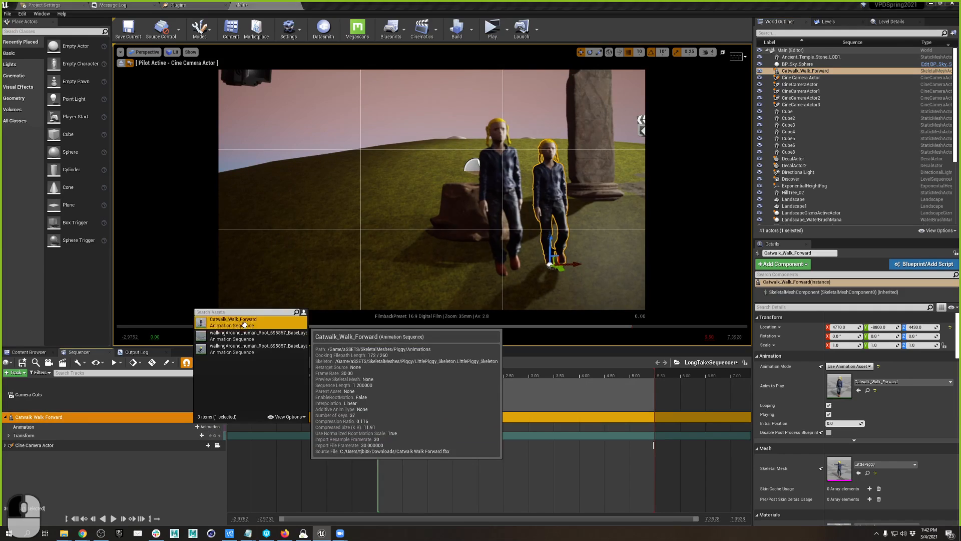
Preview the walk animation to 0.90 and extend its clip to loop until the sequence end at 5.50
left_click_drag(378, 372, 424, 370)
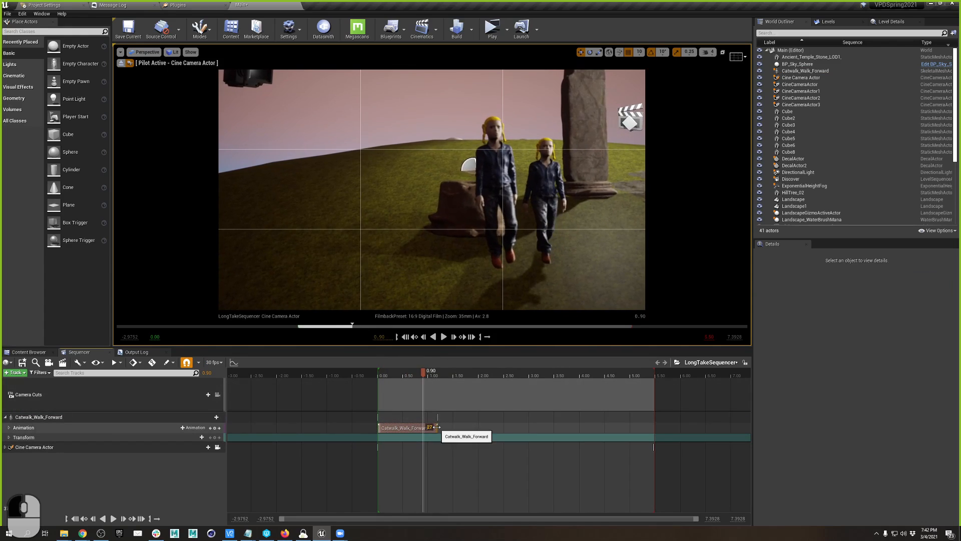
left_click_drag(438, 426, 526, 426, "shift")
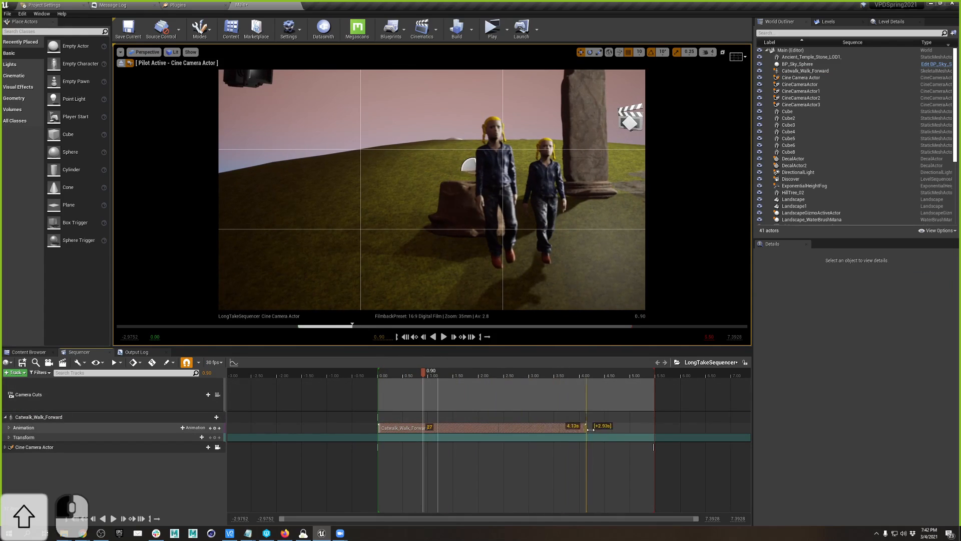
left_click_drag(654, 423, 655, 423, "shift")
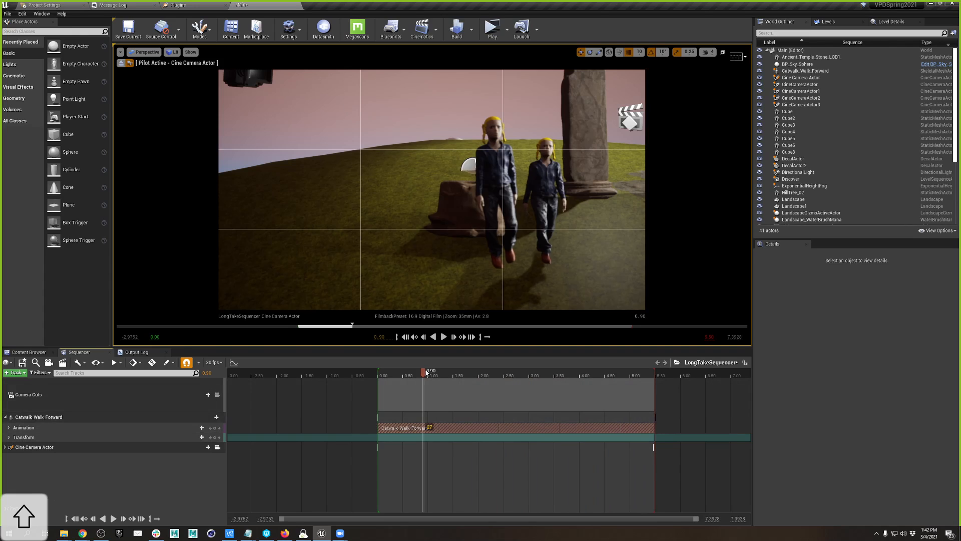
Return to 0.00, expand the Transform track of Catwalk_Walk_Forward, and key the character's starting transform
left_click_drag(424, 373, 379, 381)
left_click(9, 437)
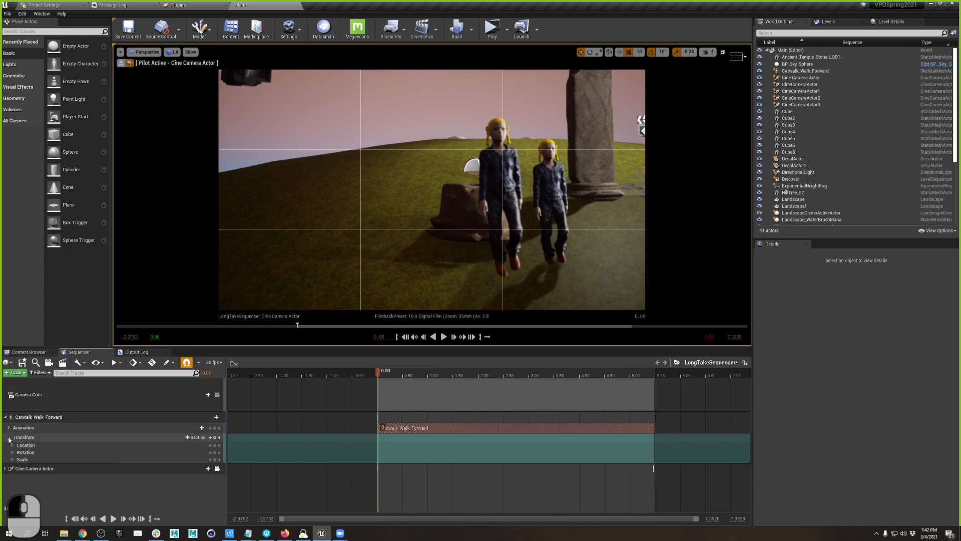
left_click(216, 438)
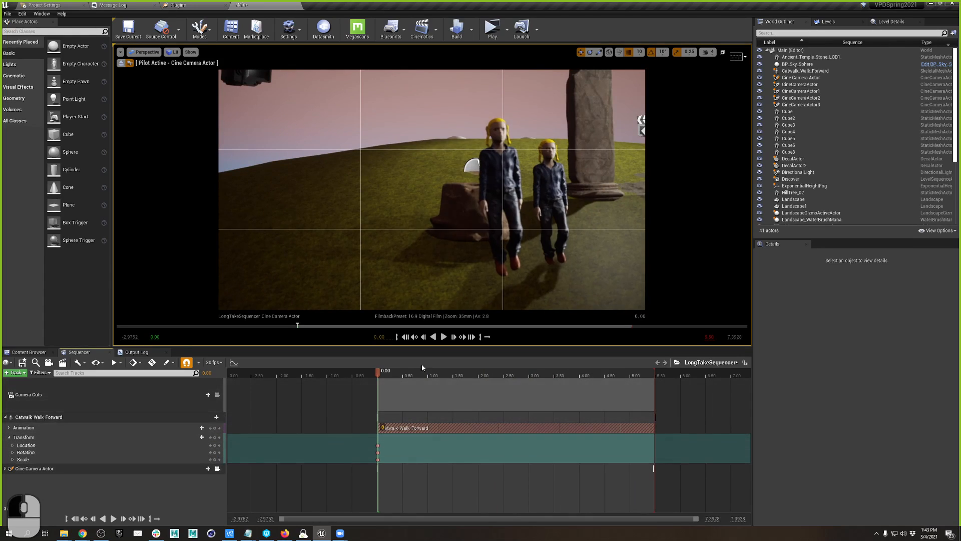
At 5.50, move the walking character forward down the slope to Y -8680 and Z 4380, and key its transform
left_click_drag(382, 372, 660, 392)
left_click(487, 185)
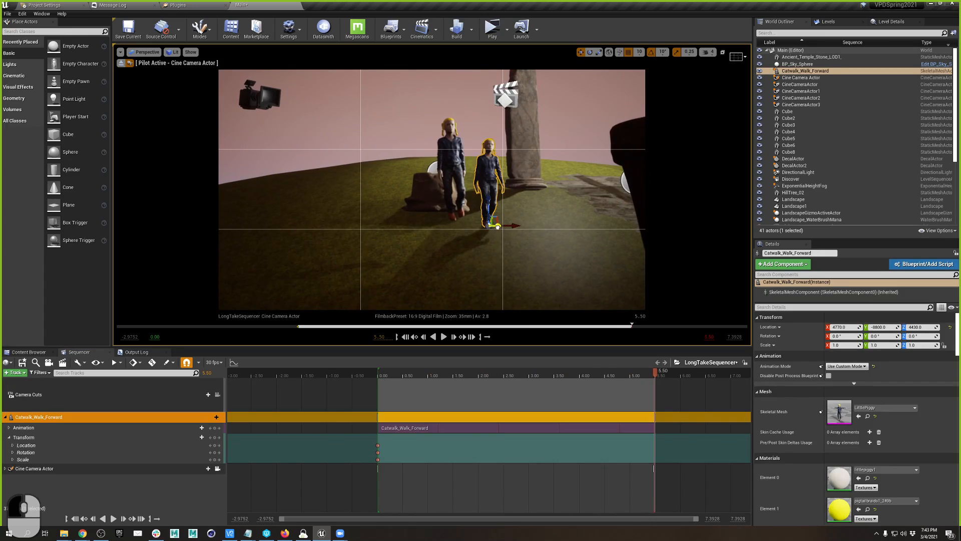
left_click_drag(498, 226, 526, 239)
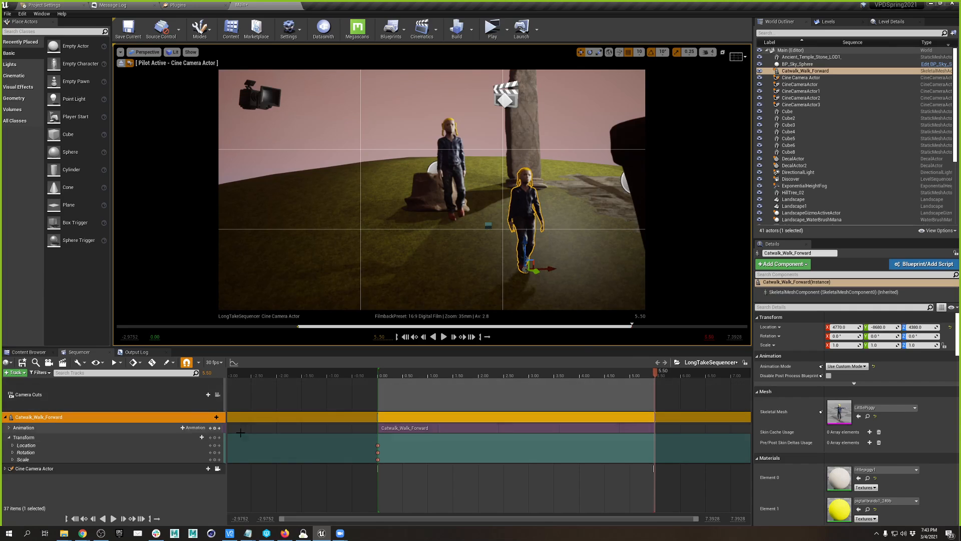
left_click(215, 437)
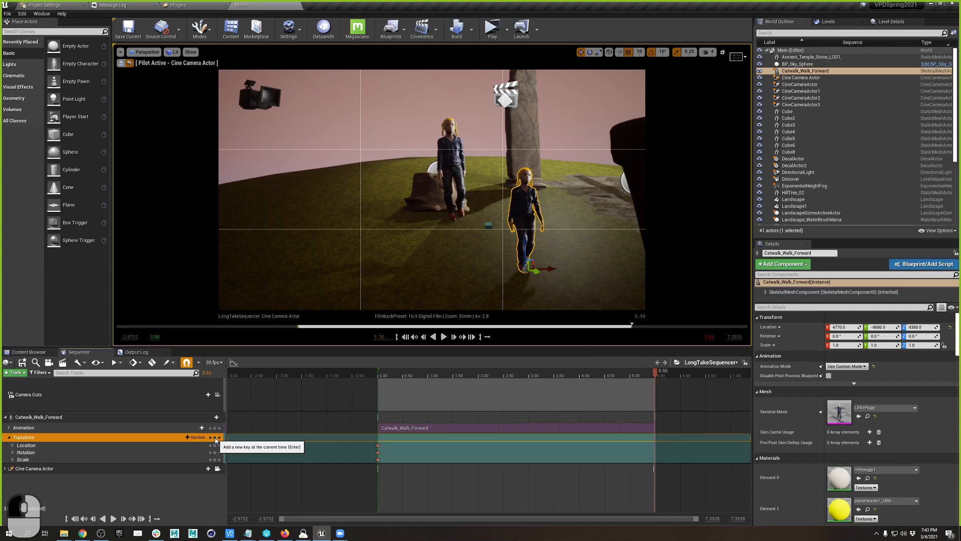
mouse_move(652, 370)
left_mouse_down()
mouse_move(379, 359)
mouse_move(659, 369)
left_mouse_up()
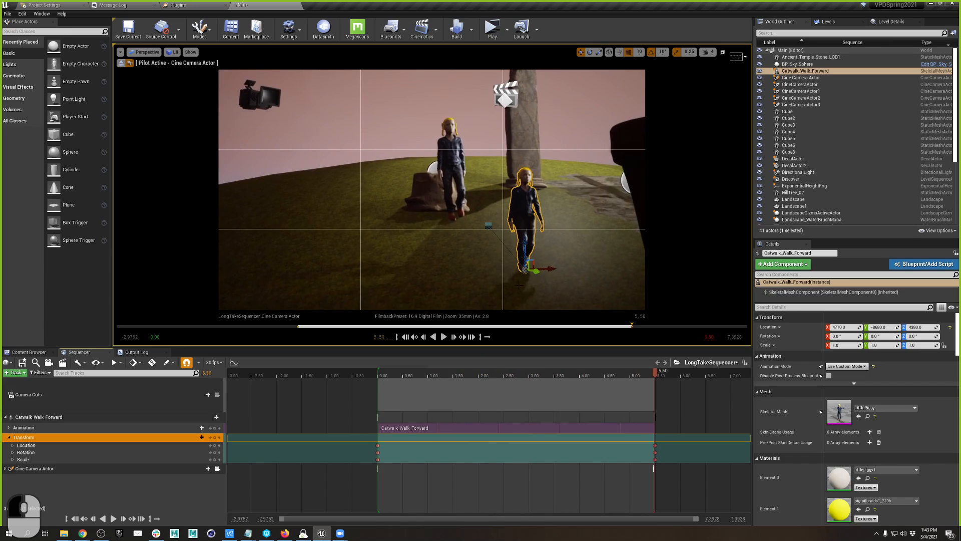
Turn on automatic keying and raise the walking character at 5.50 to Z 4390 to key its end height
left_click_drag(525, 248, 523, 240)
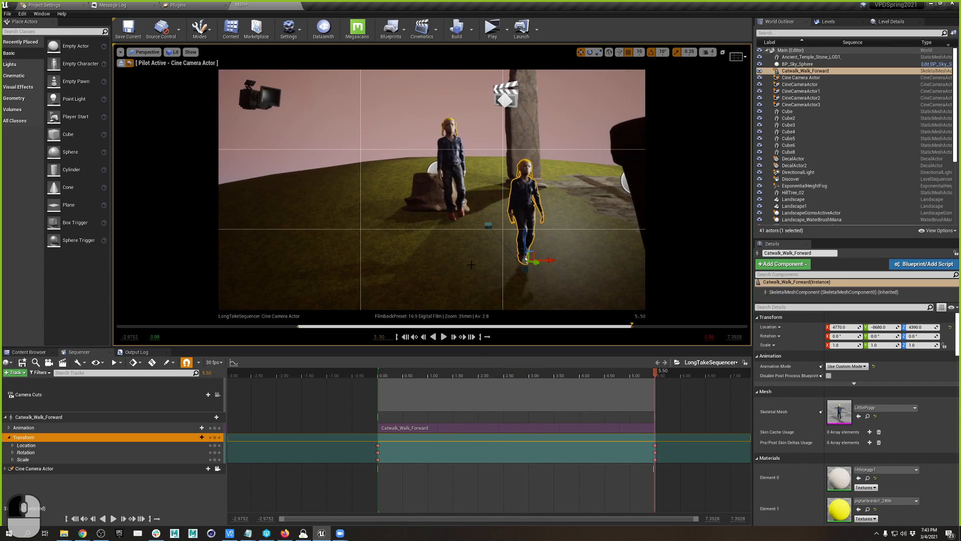
left_click(175, 361)
left_click_drag(639, 373, 662, 376)
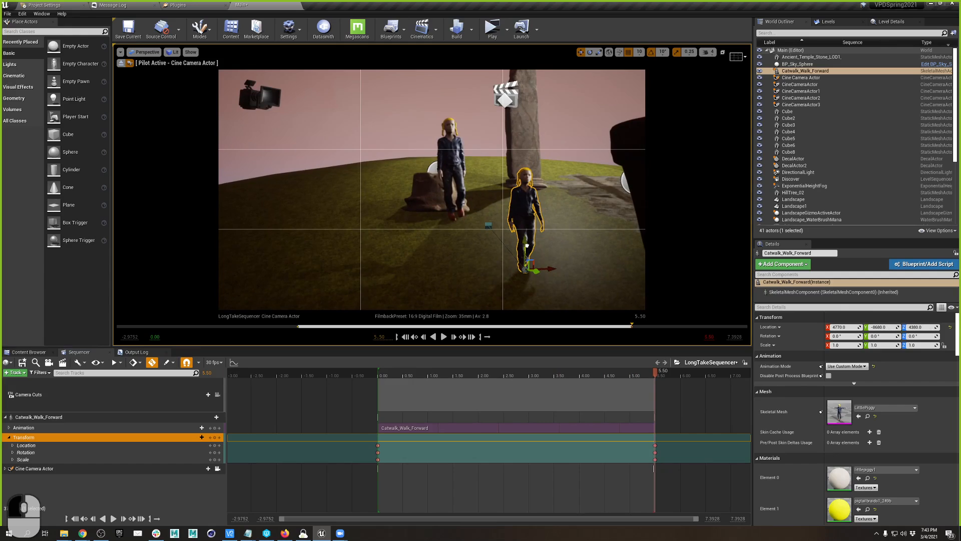
left_click_drag(527, 246, 526, 242)
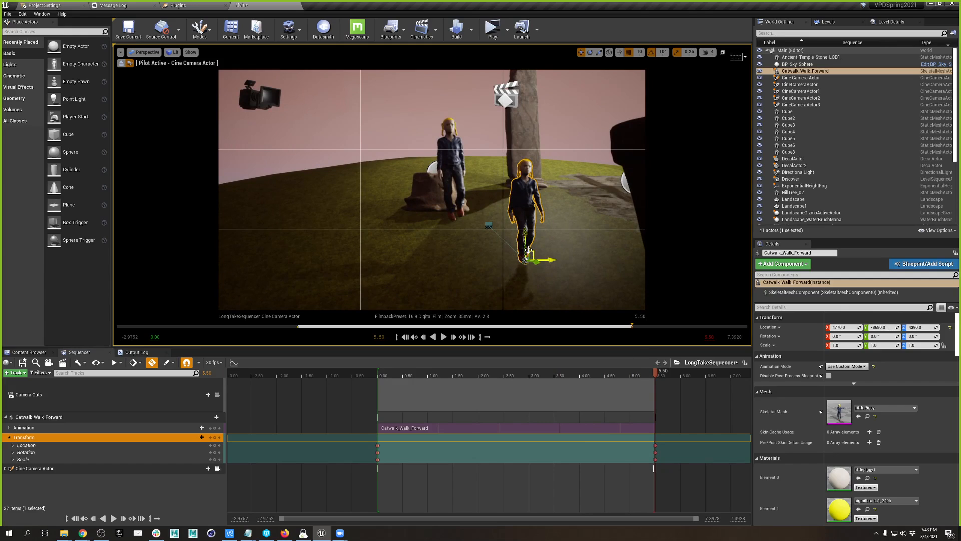
Stop piloting the cine camera, view the character's feet from the side, and scrub the walk back to 0.00 to check ground contact
left_click_drag(630, 371, 533, 365)
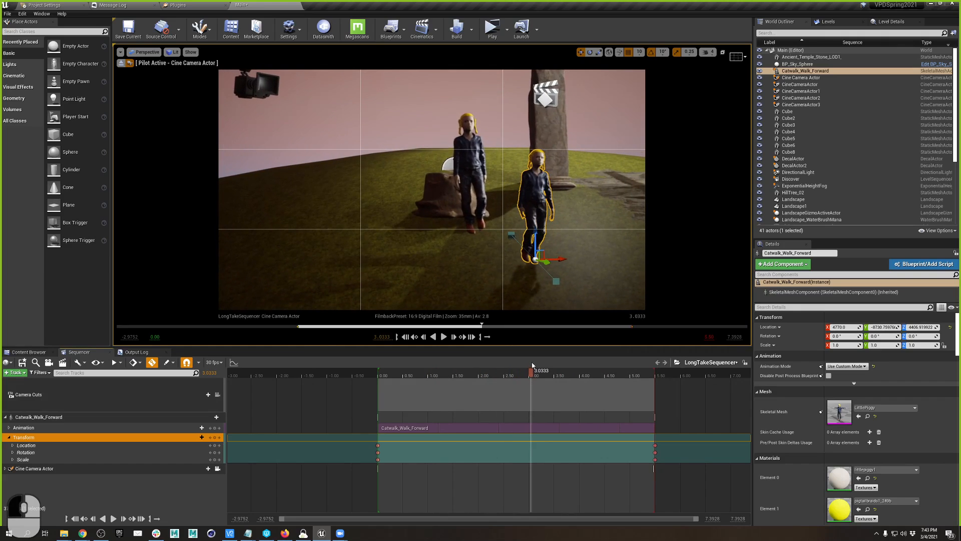
left_click(122, 64)
right_click_drag(321, 170, 380, 173)
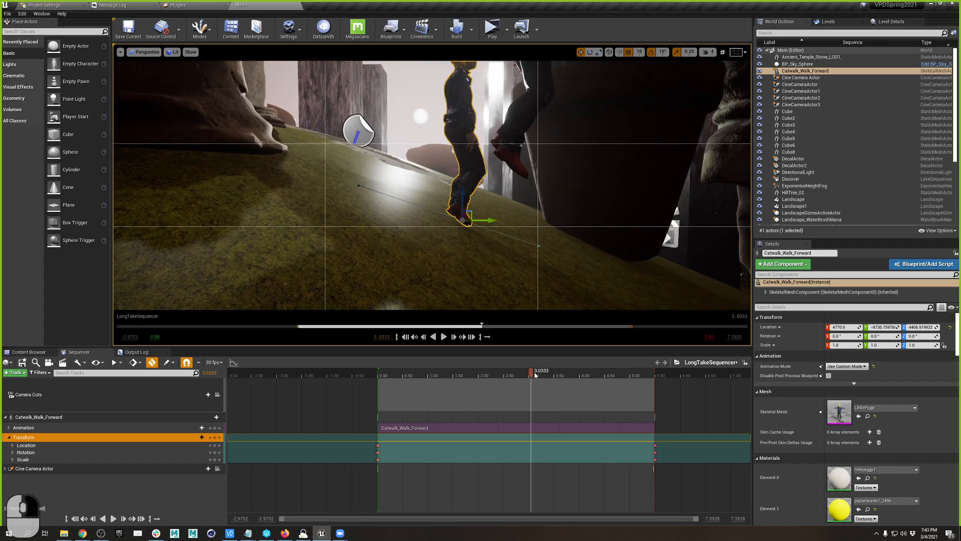
left_click_drag(534, 375, 623, 390)
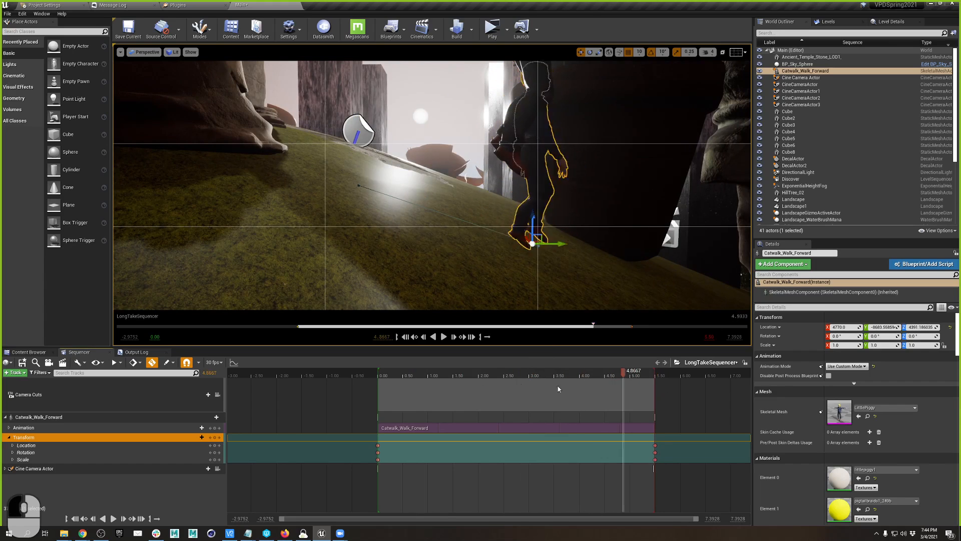
left_click_drag(558, 389, 358, 375)
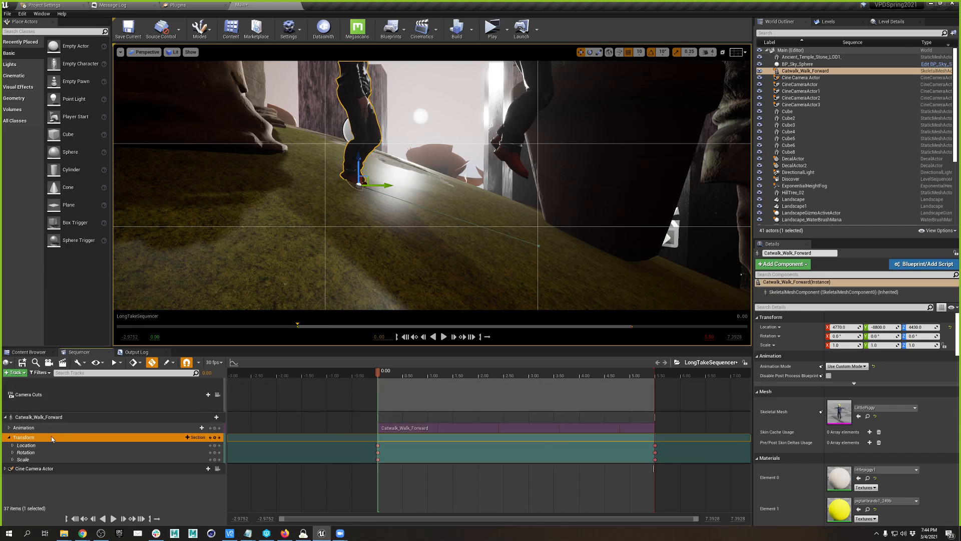
Open the curve editor for the character's Transform track, enlarge its window, and display the Location curves
left_click(234, 363)
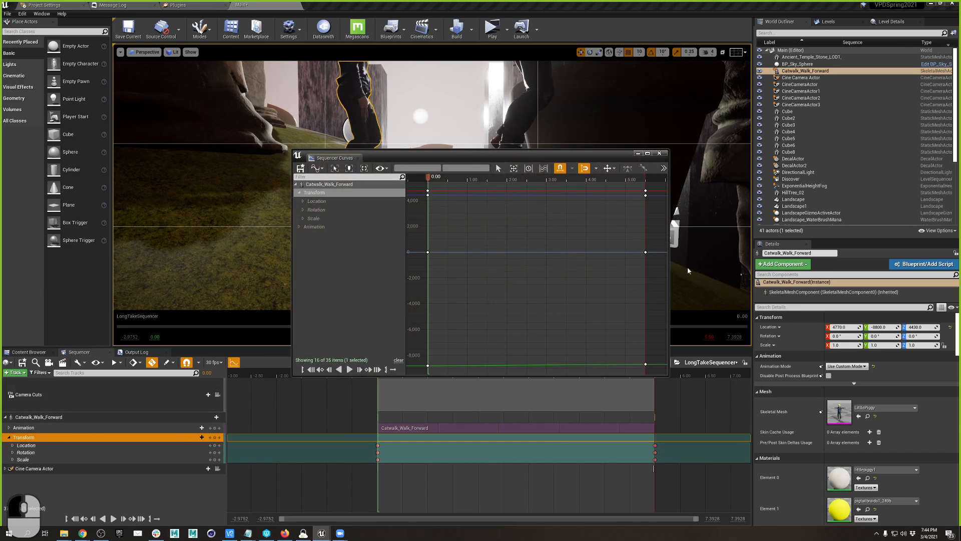
left_click_drag(524, 157, 411, 128)
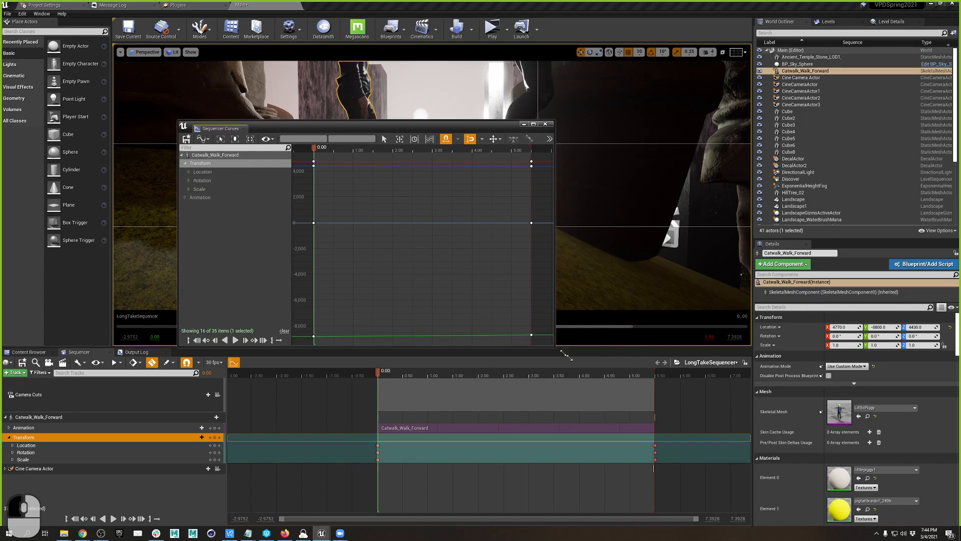
left_click_drag(566, 354, 769, 474)
left_click(210, 172)
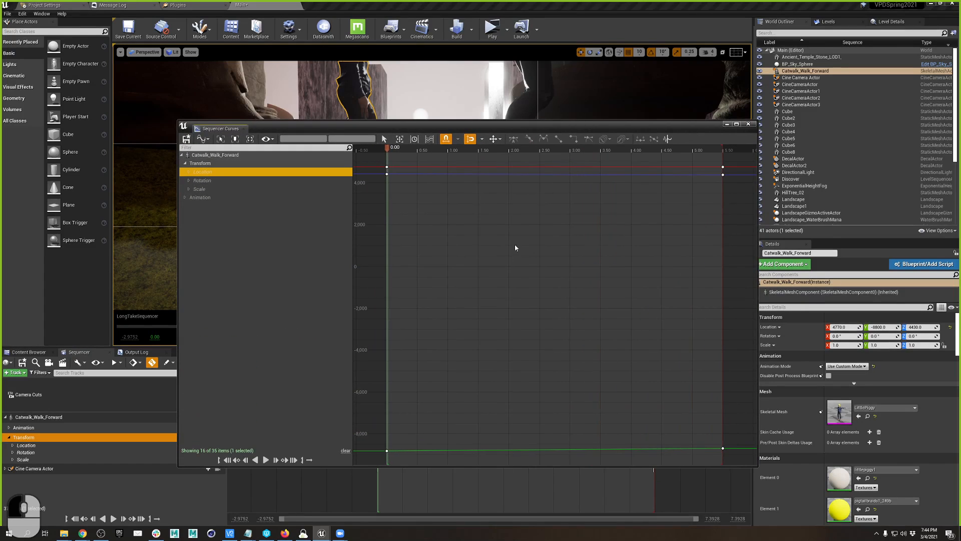
Examine the combined Location curves and their keys at 0.00 and 5.50 at different zoom levels
scroll(560, 193, "down", 2, "ctrl")
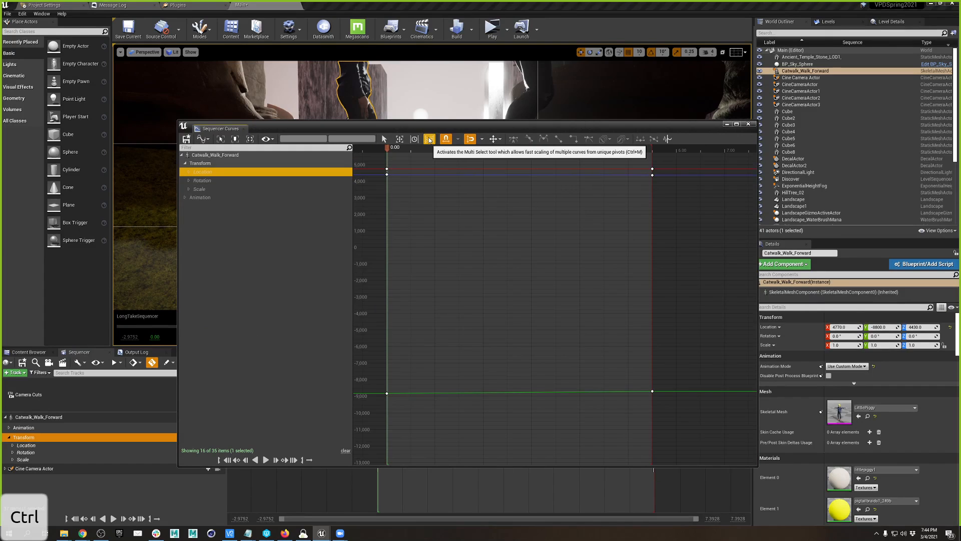
left_click(235, 140)
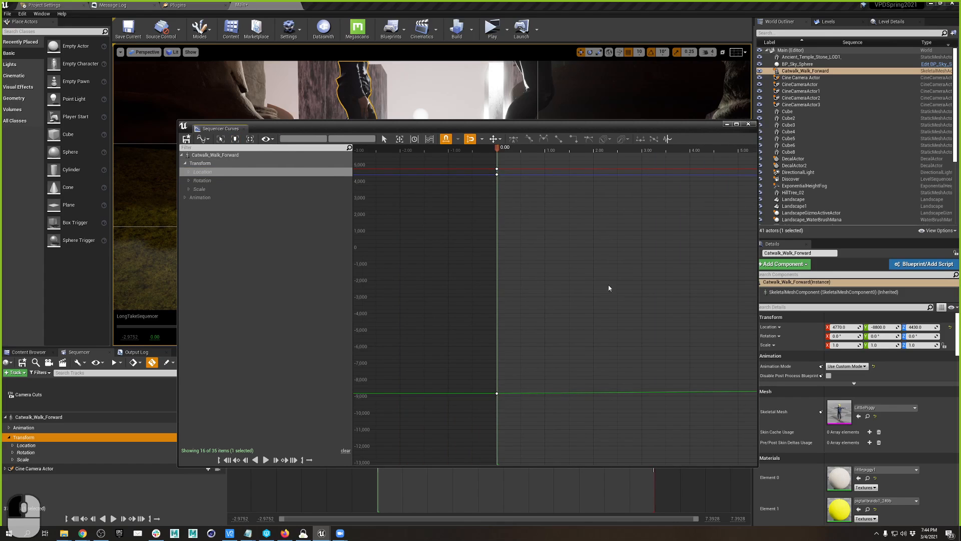
scroll(611, 294, "up", 4, "ctrl")
scroll(616, 268, "down", 6)
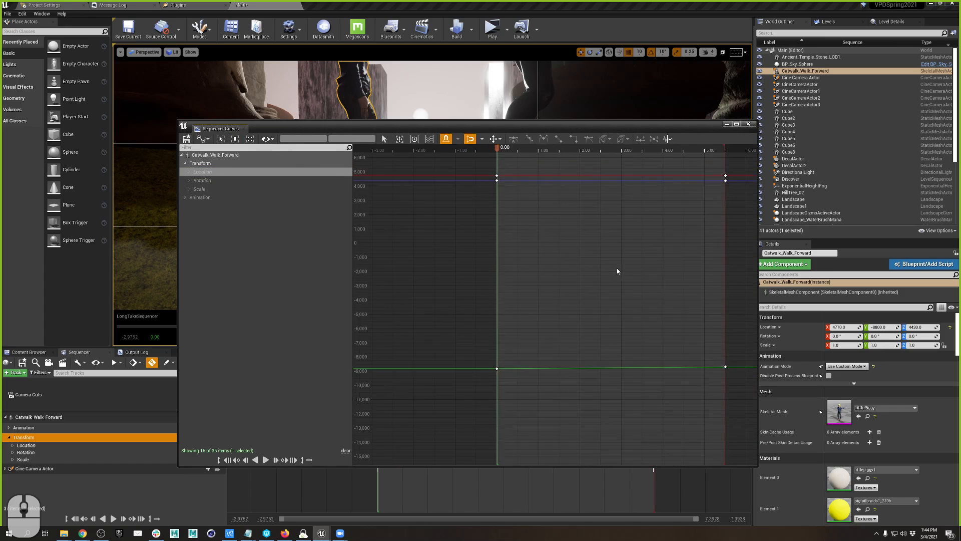
scroll(617, 267, "down", 2)
scroll(668, 265, "up", 4, "ctrl")
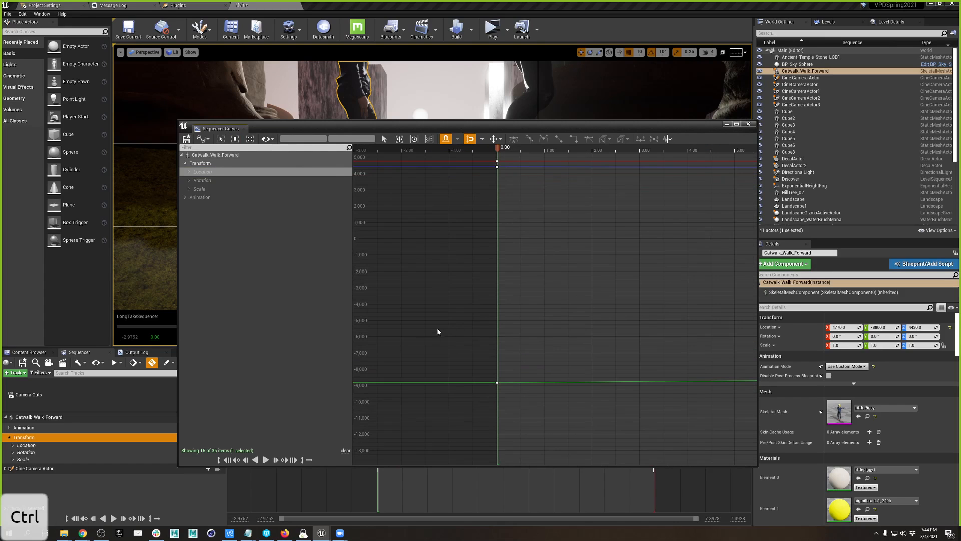
left_click_drag(440, 350, 651, 463)
scroll(604, 318, "down", 1, "ctrl")
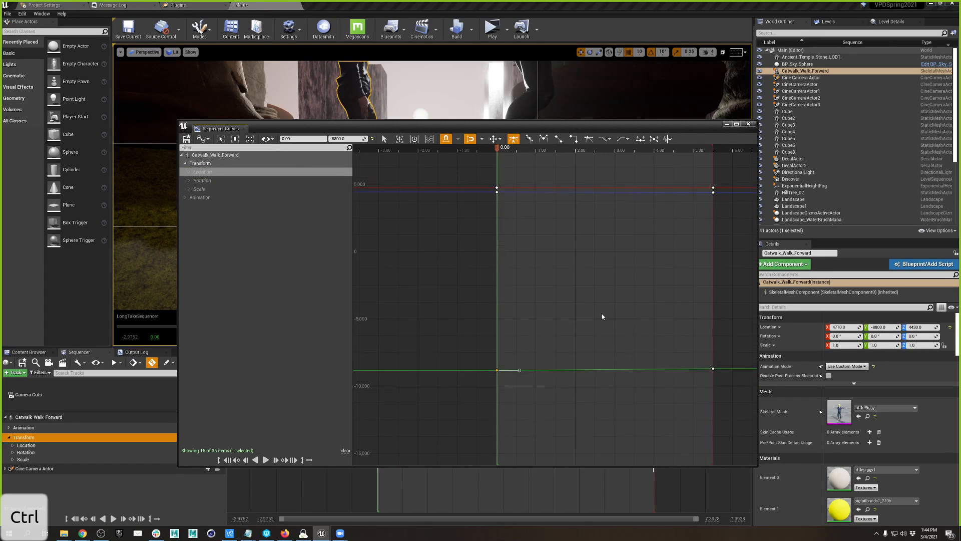
scroll(602, 315, "down", 1, "ctrl")
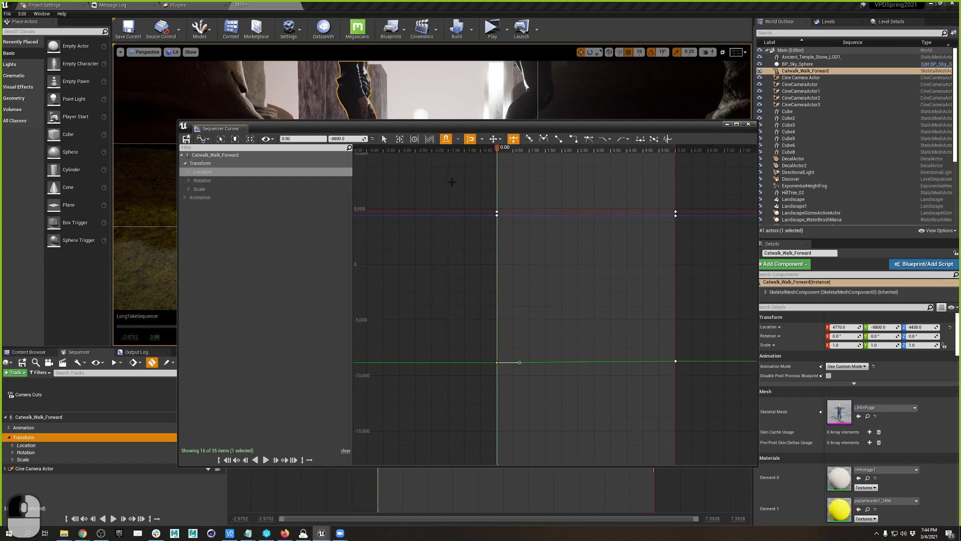
left_click_drag(446, 175, 725, 393)
Inspect the Location axes individually, isolate the Y curve, and set both its keys to linear interpolation
left_click(189, 173)
left_click(203, 197)
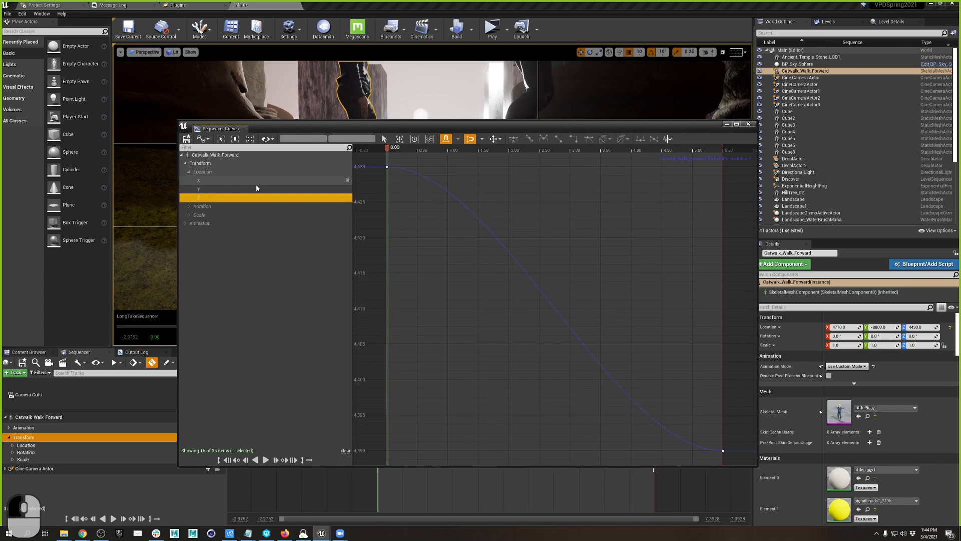
left_click(243, 181)
left_click(236, 190)
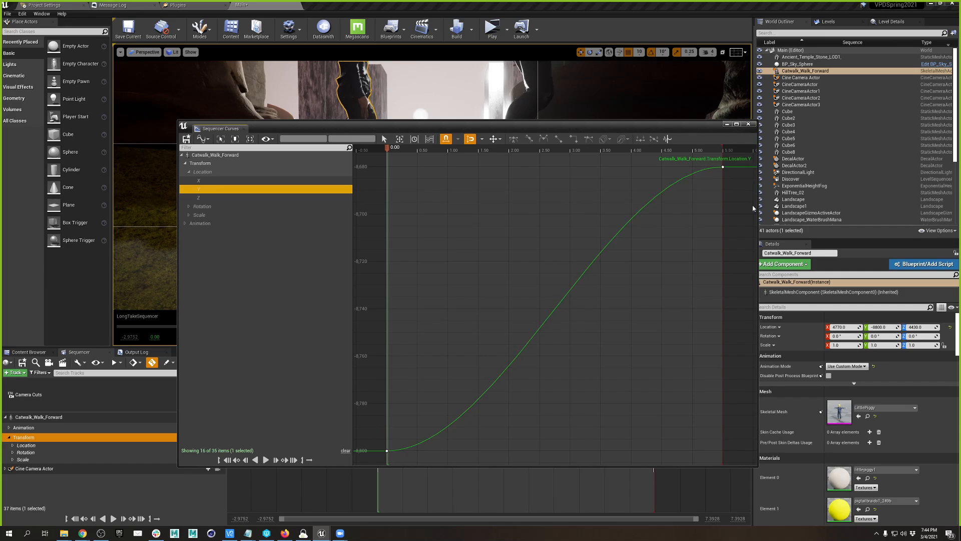
left_click_drag(746, 458, 364, 155)
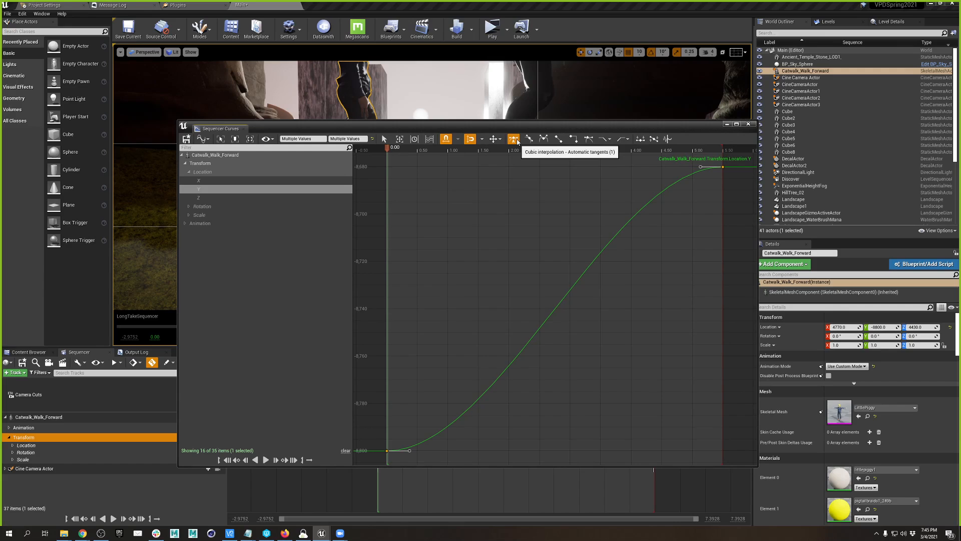
left_click(556, 144)
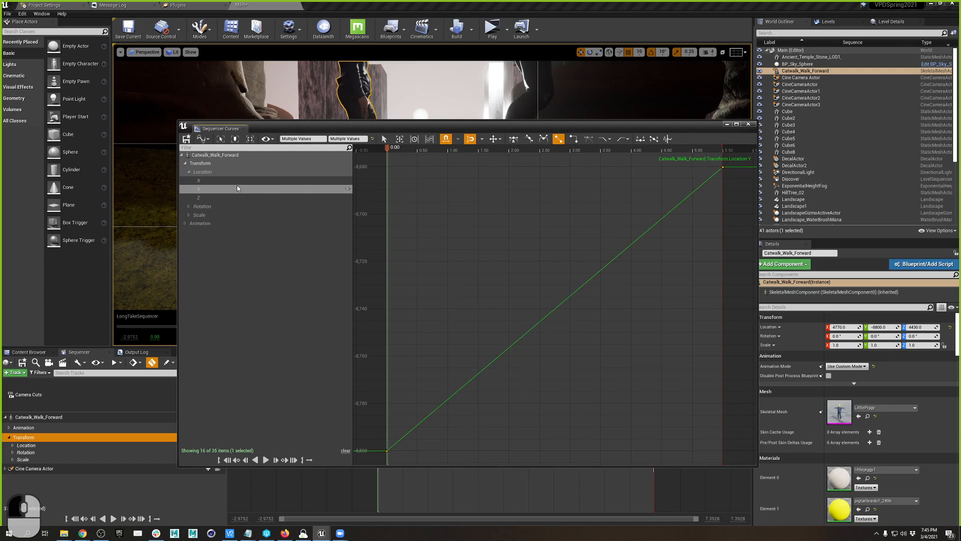
Display all Location curves together and set the keys of every axis to linear interpolation
left_click(210, 173)
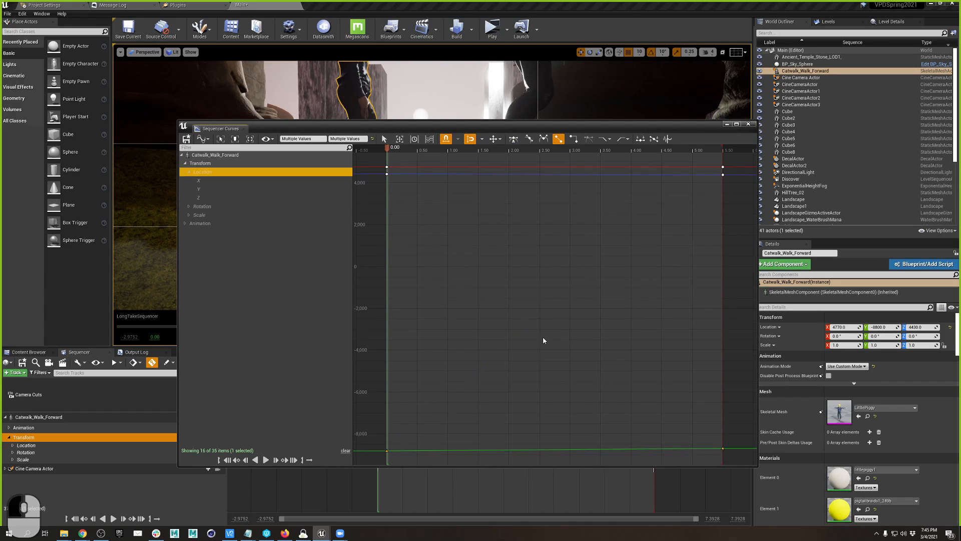
key("ctrl+a")
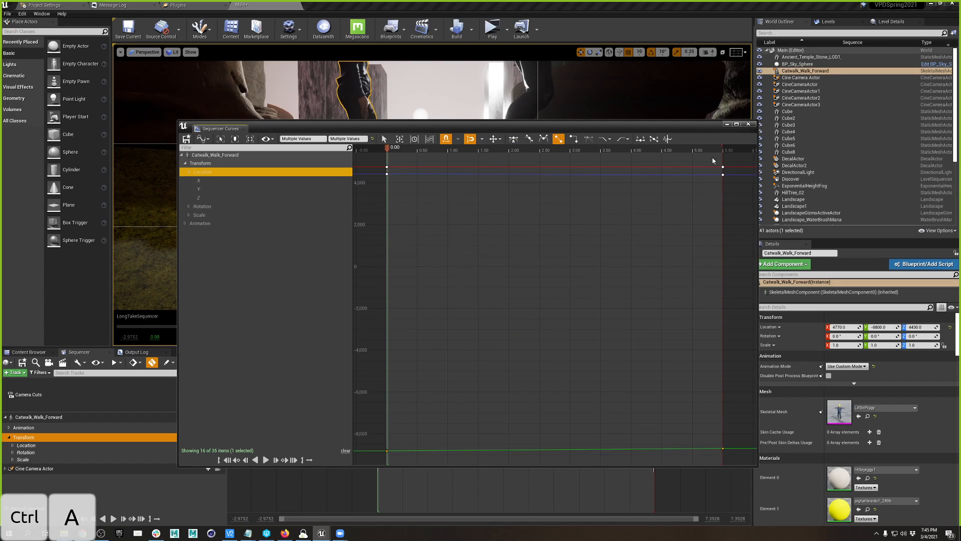
left_click_drag(742, 206, 744, 510)
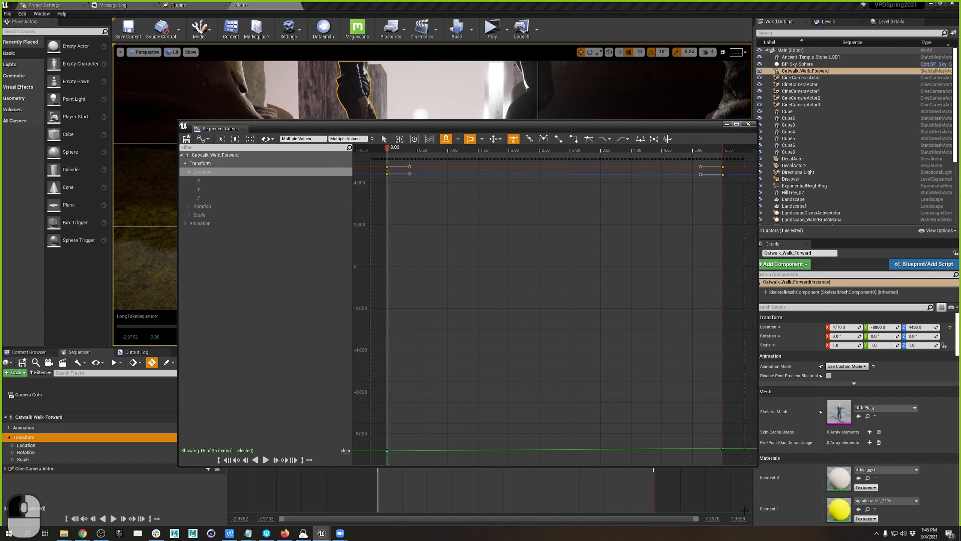
left_click(561, 141)
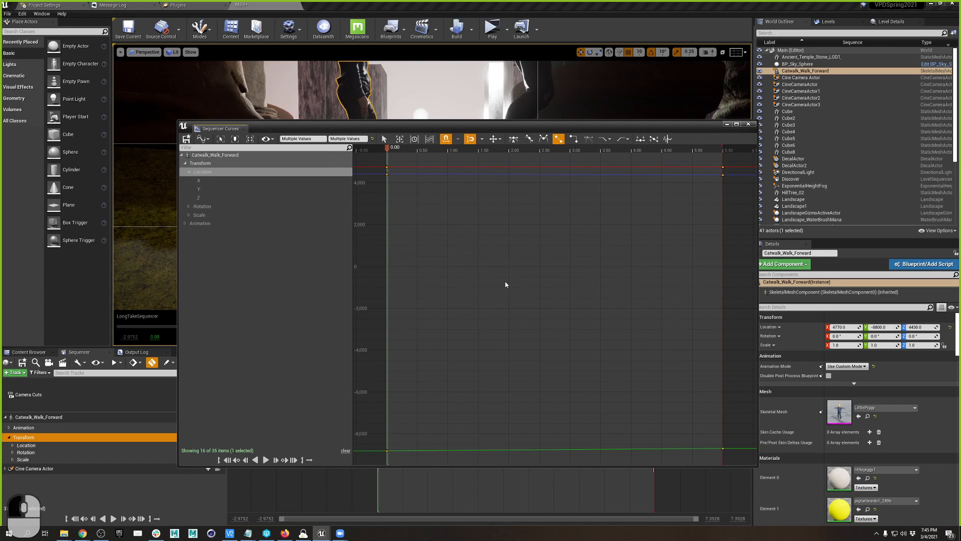
Scrub the walk to 5.50, dock the Sequencer Curves window beside the Sequencer, and return to the sequence timeline
left_click_drag(245, 132, 514, 357)
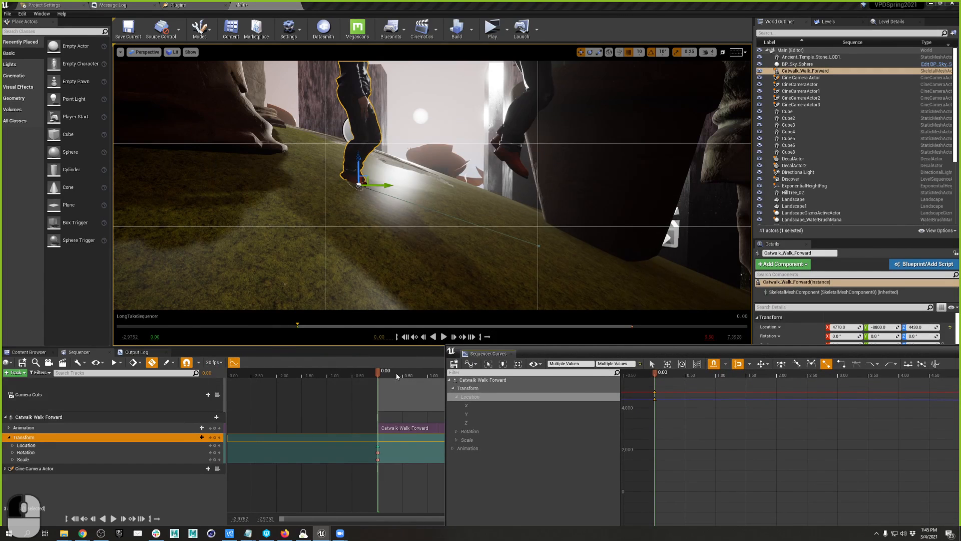
left_click_drag(571, 345, 603, 384)
left_click_drag(380, 373, 671, 415)
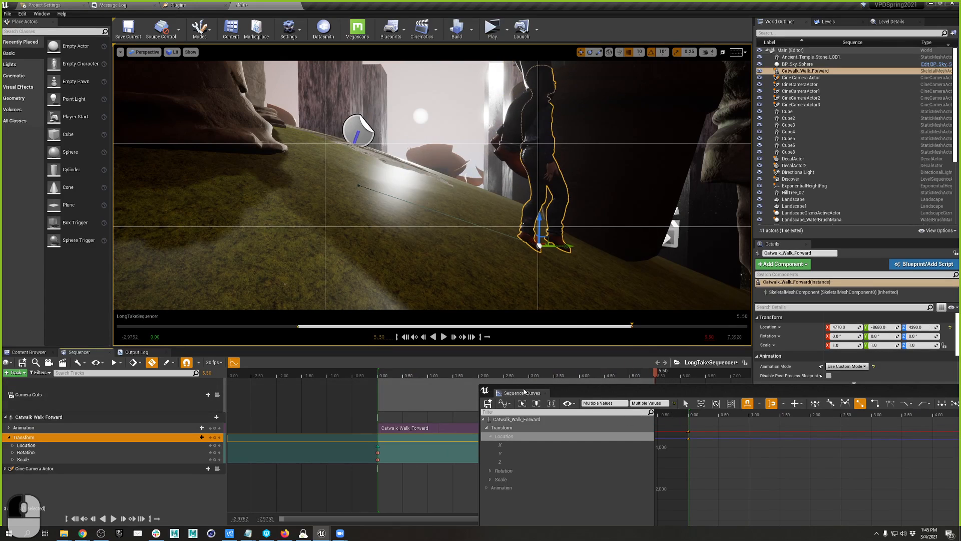
left_click_drag(525, 392, 301, 353)
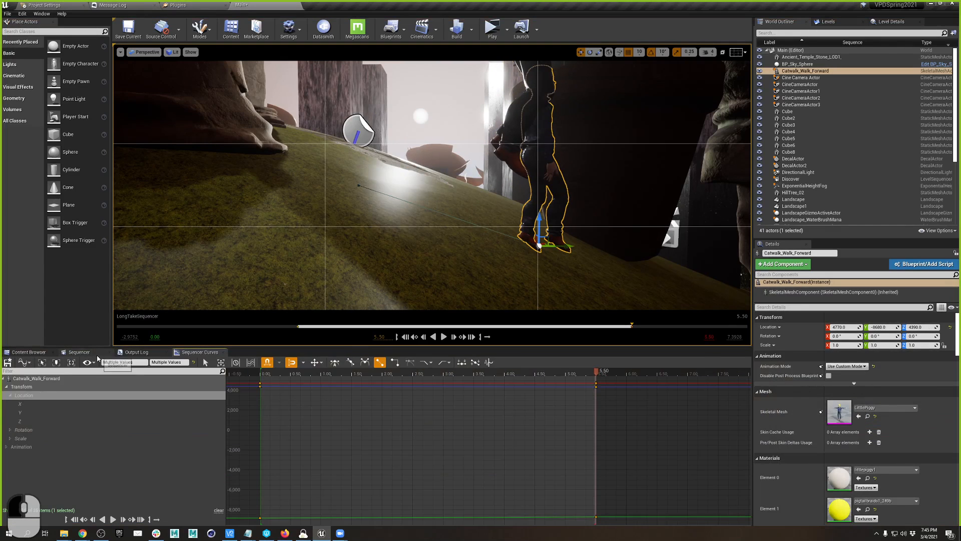
left_click(96, 354)
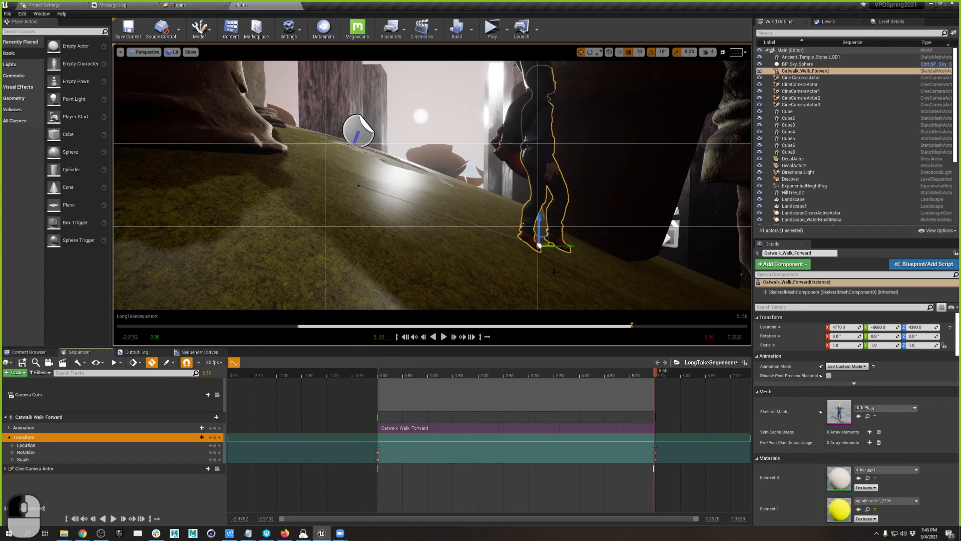
Back the view away from the walking character and play the downhill walk from near the start to about 5.07
key("s")
key("d")
mouse_move(541, 220)
right_mouse_down()
mouse_move(576, 228)
mouse_move(545, 223)
right_mouse_up()
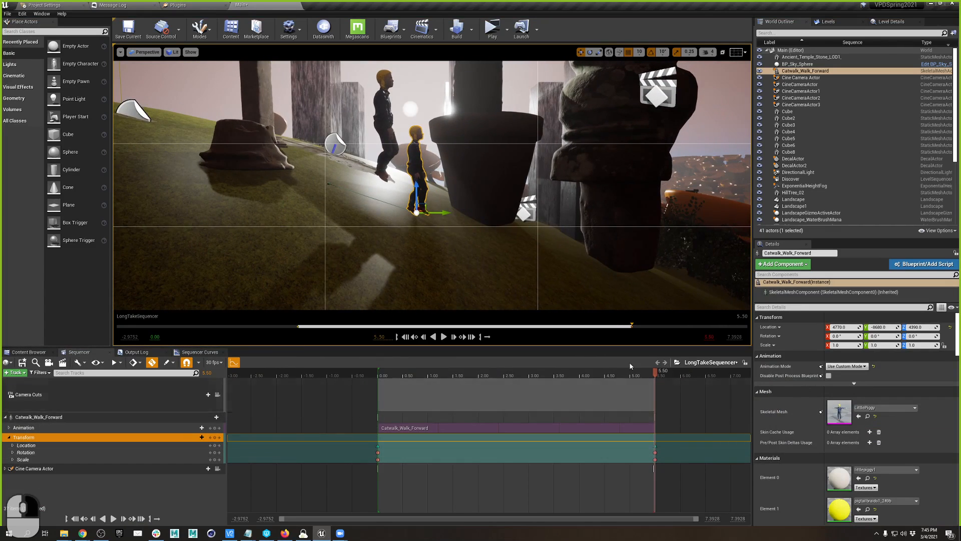
left_click_drag(504, 375, 383, 376)
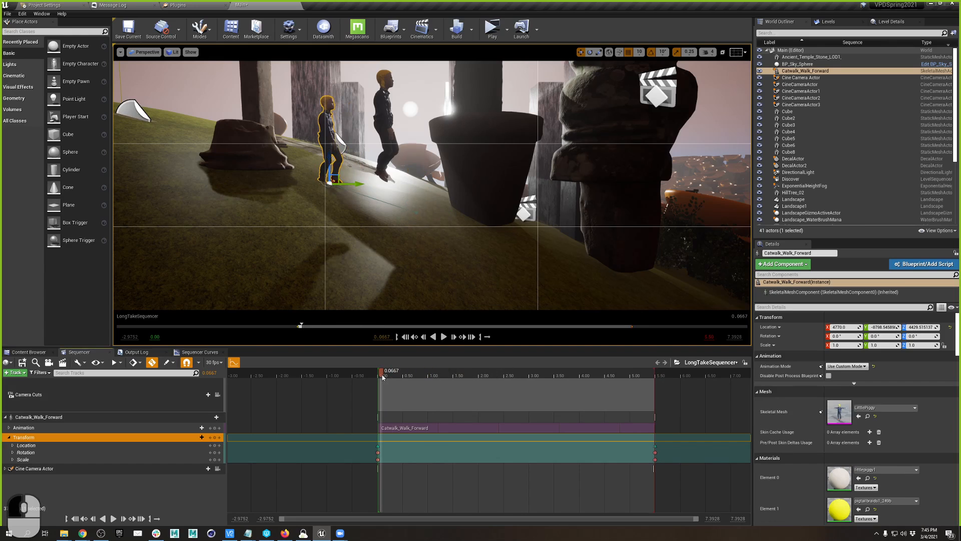
key("space")
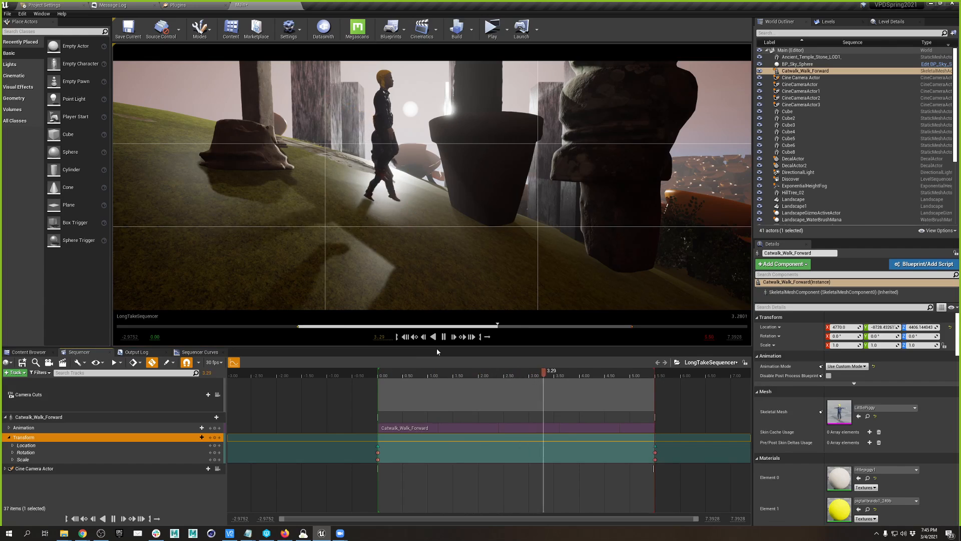
key("space")
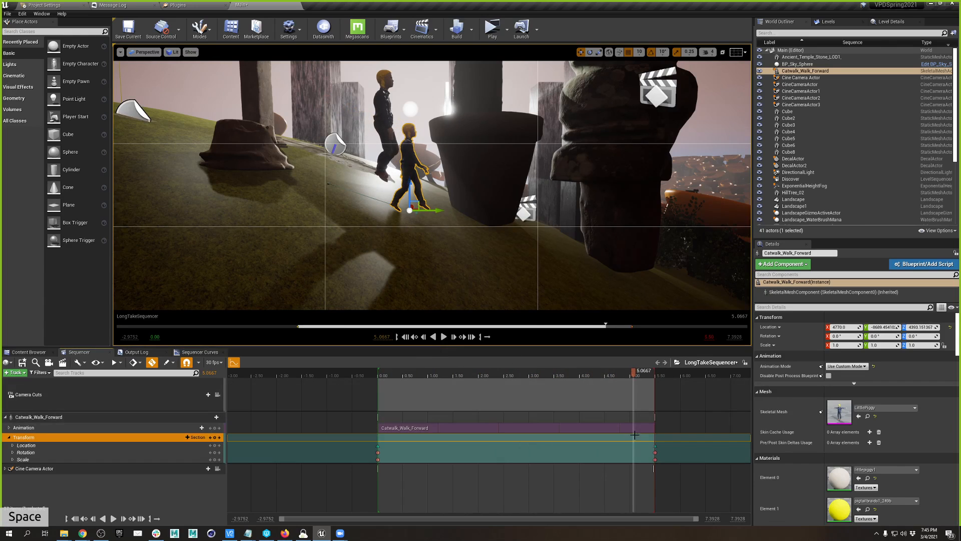
Move the character's end Transform keys to 4.00, scrub the walk, and shift them further back to 3.60
left_click_drag(642, 444, 575, 454)
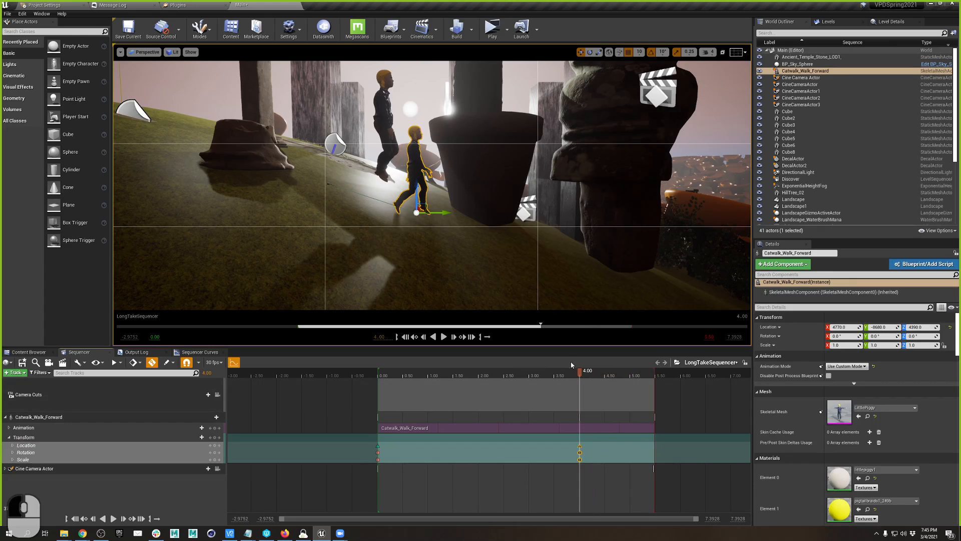
left_click_drag(571, 373, 413, 388)
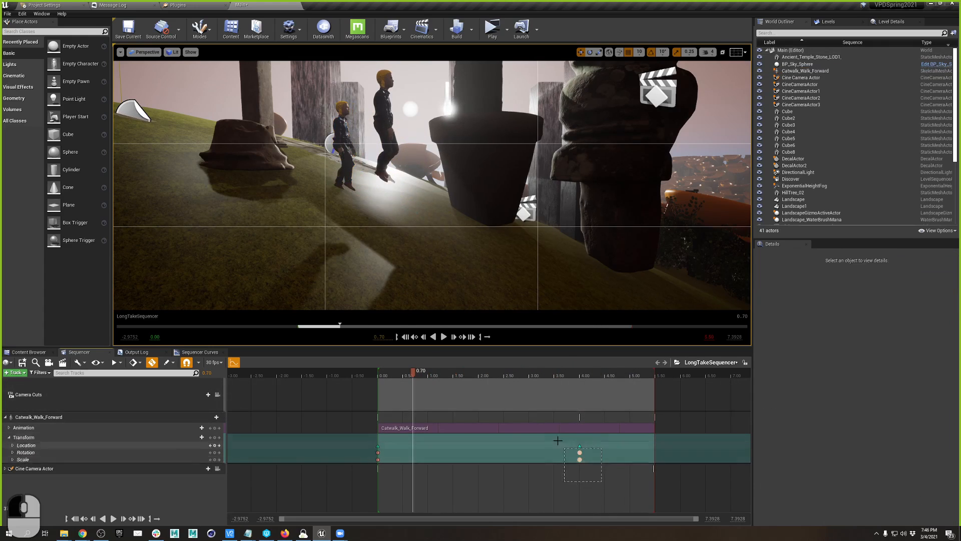
mouse_move(581, 452)
left_mouse_down()
mouse_move(555, 453)
mouse_move(564, 451)
left_mouse_up()
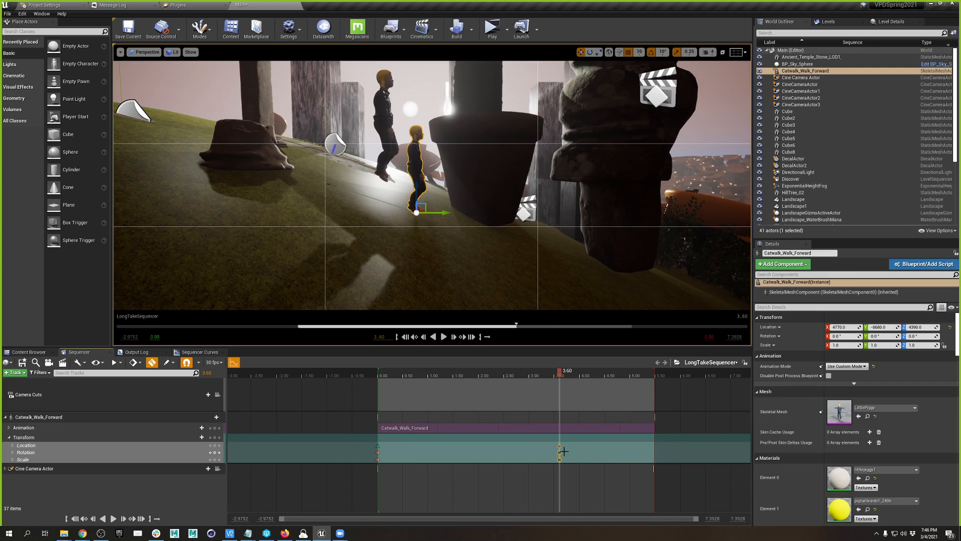
left_click_drag(554, 371, 594, 404)
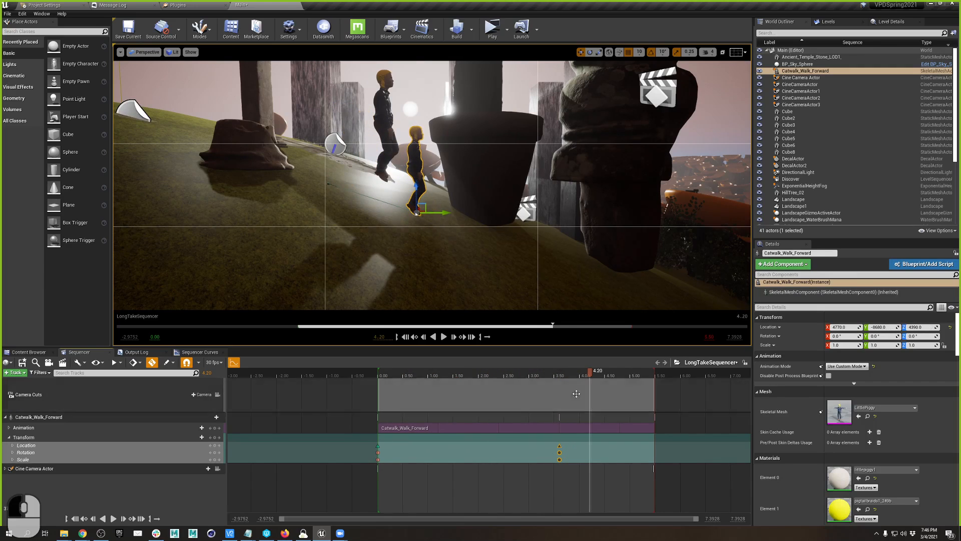
Lower the standing LittlePiggy character onto the slope and add it to the sequence as its own track
left_click(386, 151)
left_click_drag(386, 150, 388, 193)
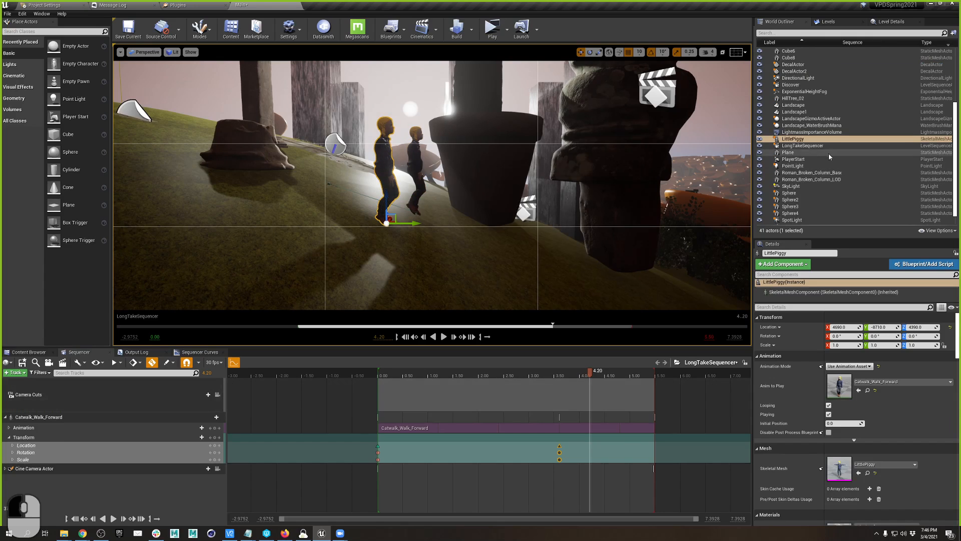
left_click_drag(794, 139, 286, 334)
left_click_drag(40, 501, 60, 493)
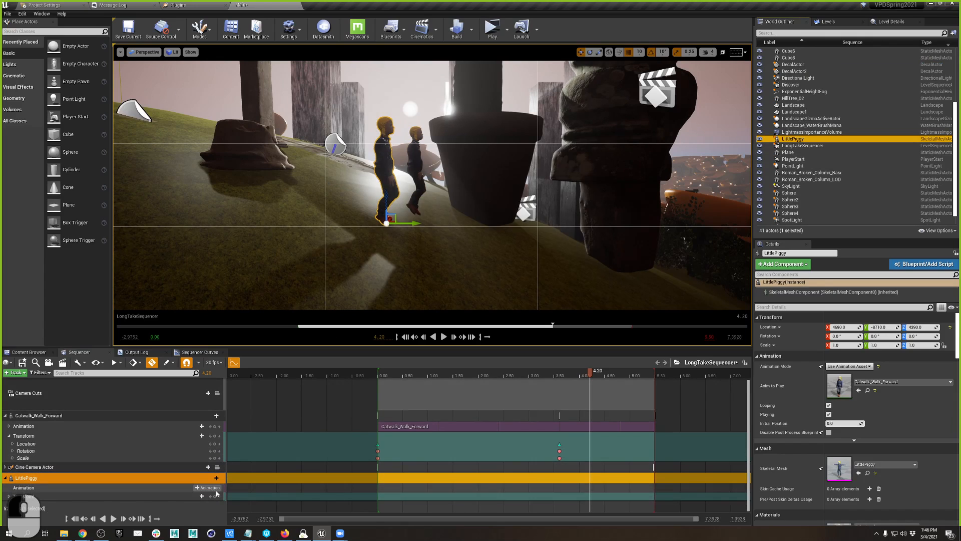
Add the walkingAround_human_Root_695857_BaseLayer animation to LittlePiggy and move its clip to start at 0.00
left_click(210, 488)
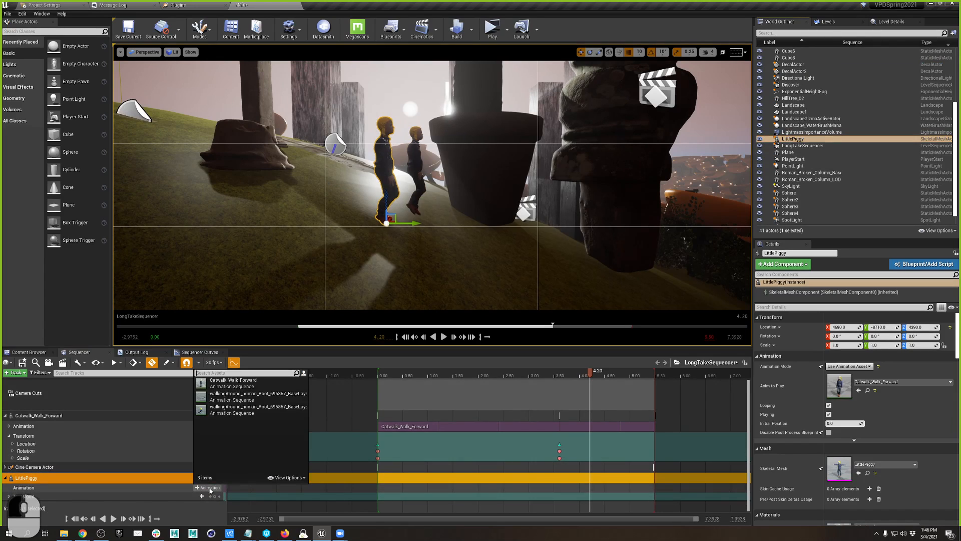
left_click(258, 393)
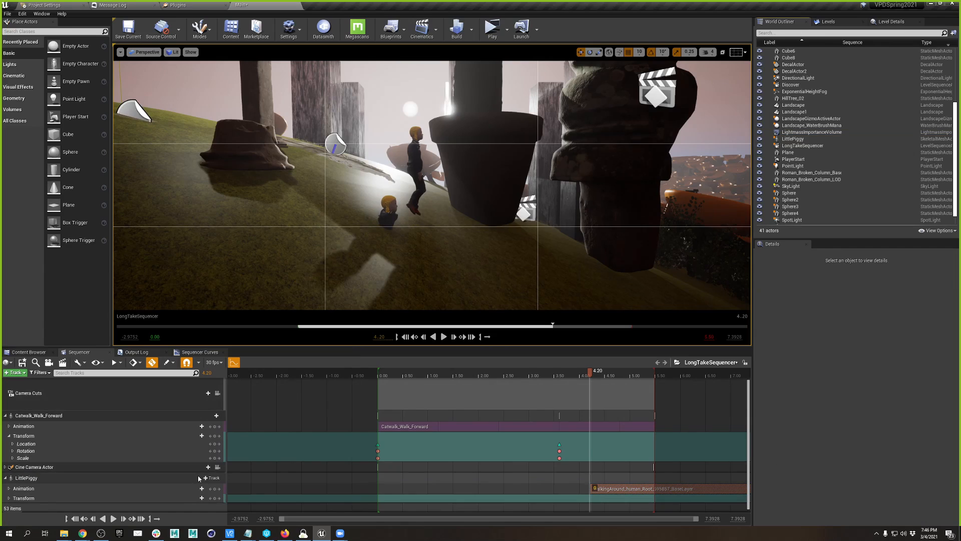
left_click_drag(650, 489, 423, 479)
Replace the animation in LittlePiggy's clip properties with walkingAround_human_Root_695857_BaseLayer_Retarget
right_click(438, 488)
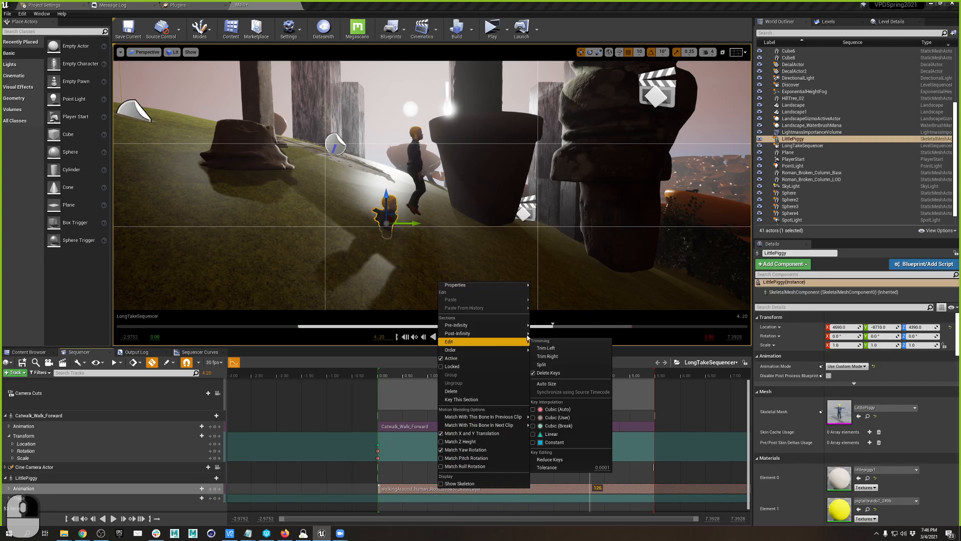
mouse_move(520, 291)
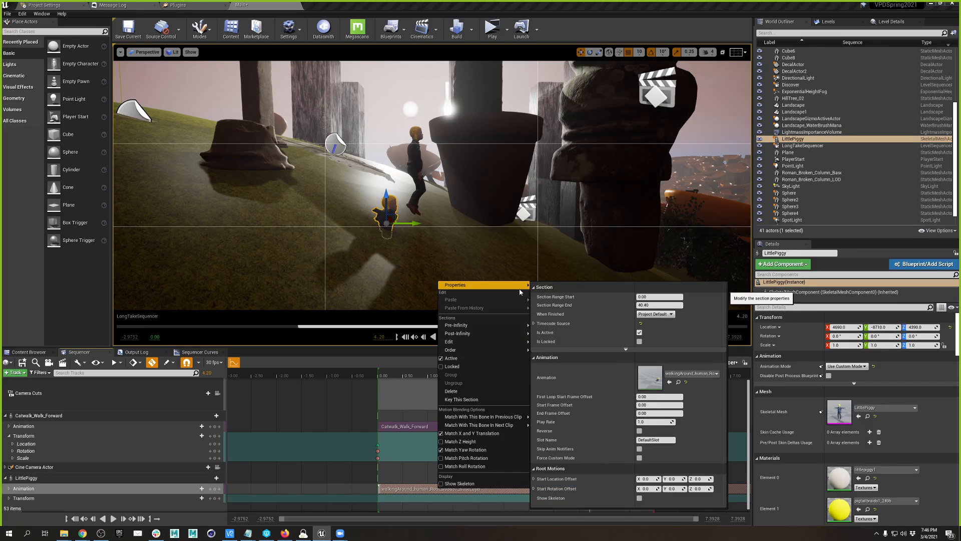
mouse_move(442, 421)
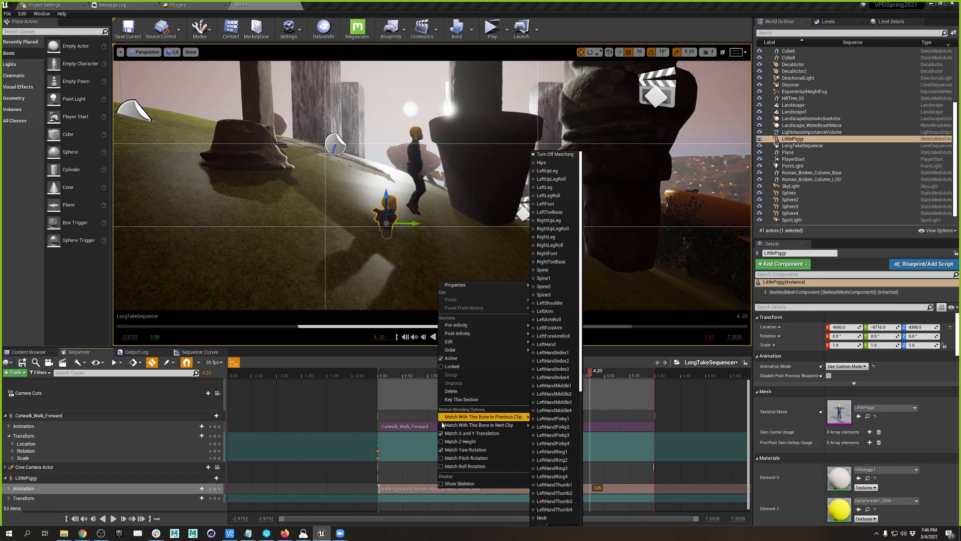
left_click(416, 487)
right_click(416, 488)
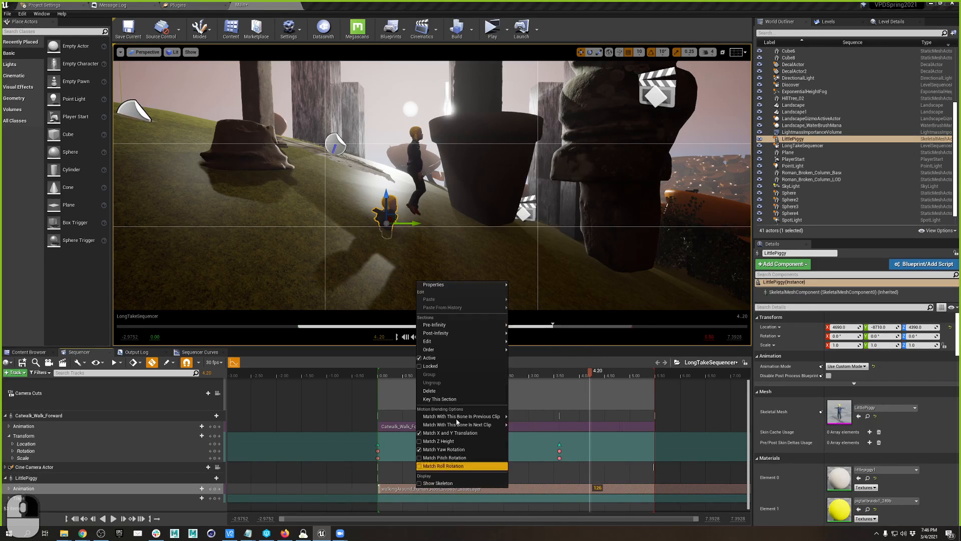
mouse_move(451, 284)
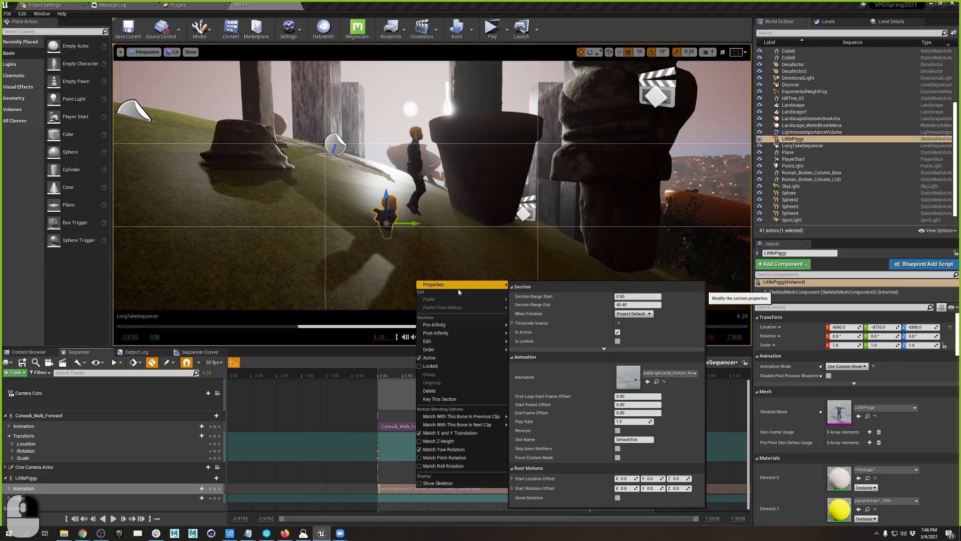
left_click(672, 375)
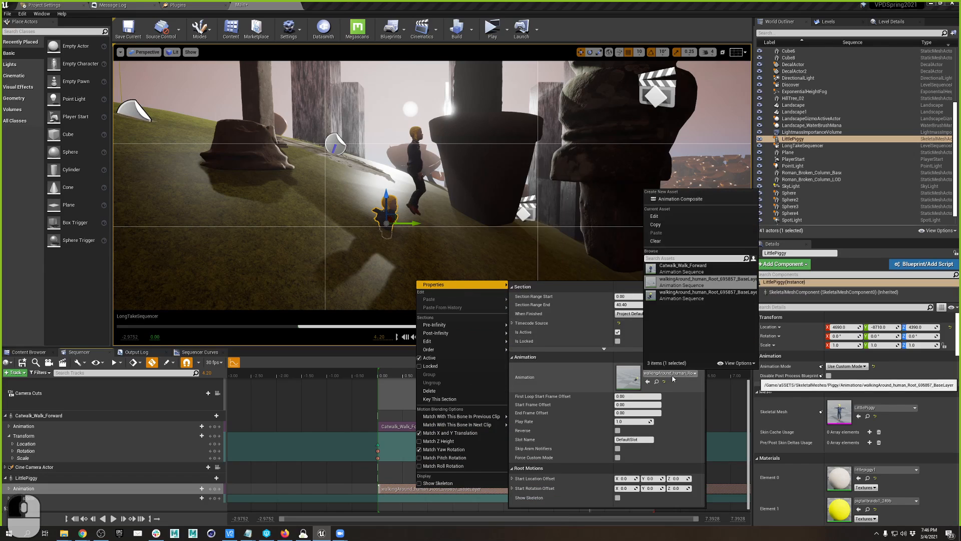
left_click(668, 295)
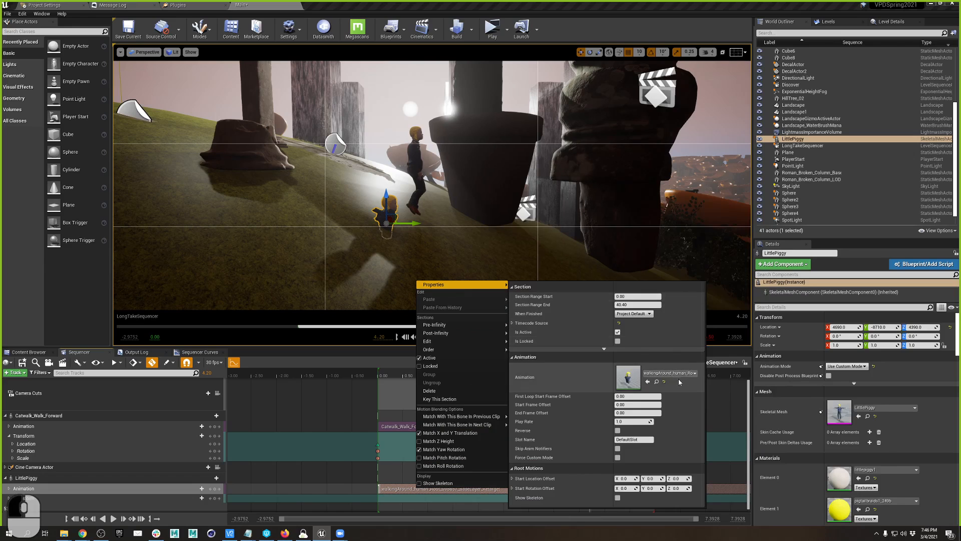
Reposition LittlePiggy on the slope to X 4820 and Z 4250, and scrub the sequence to 3.60
left_click_drag(397, 379, 535, 387)
key("d")
mouse_move(555, 284)
right_mouse_down()
mouse_move(531, 282)
mouse_move(555, 283)
right_mouse_up()
key("a")
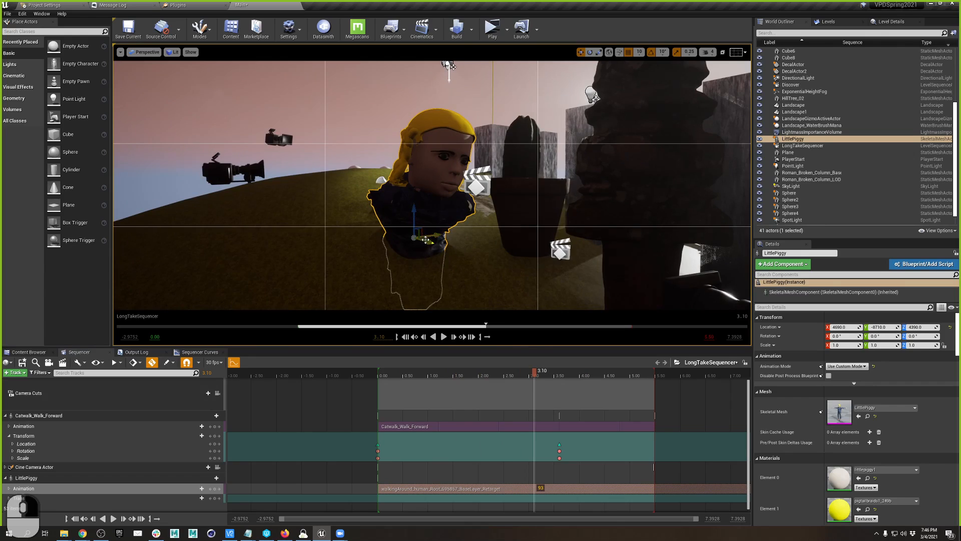
left_click_drag(425, 240, 358, 218)
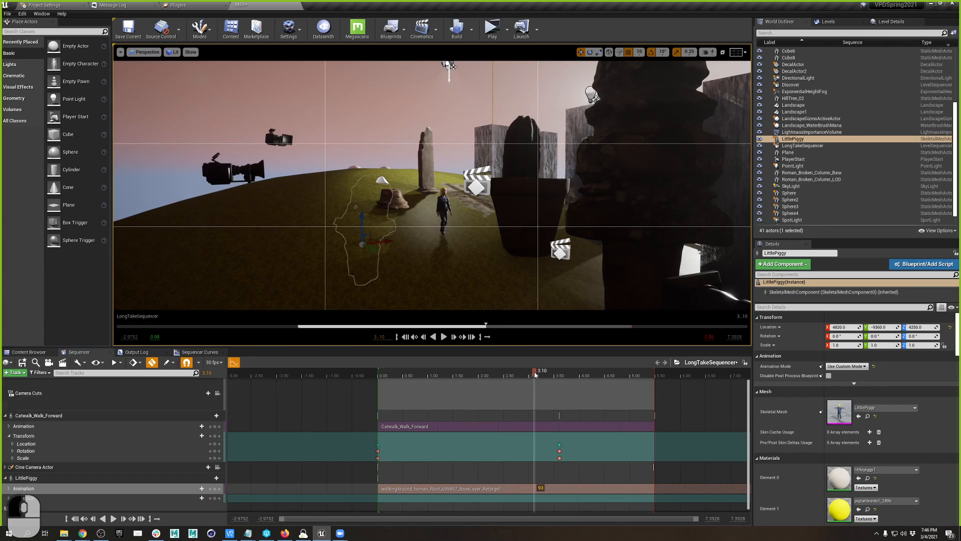
left_click_drag(535, 372, 560, 372)
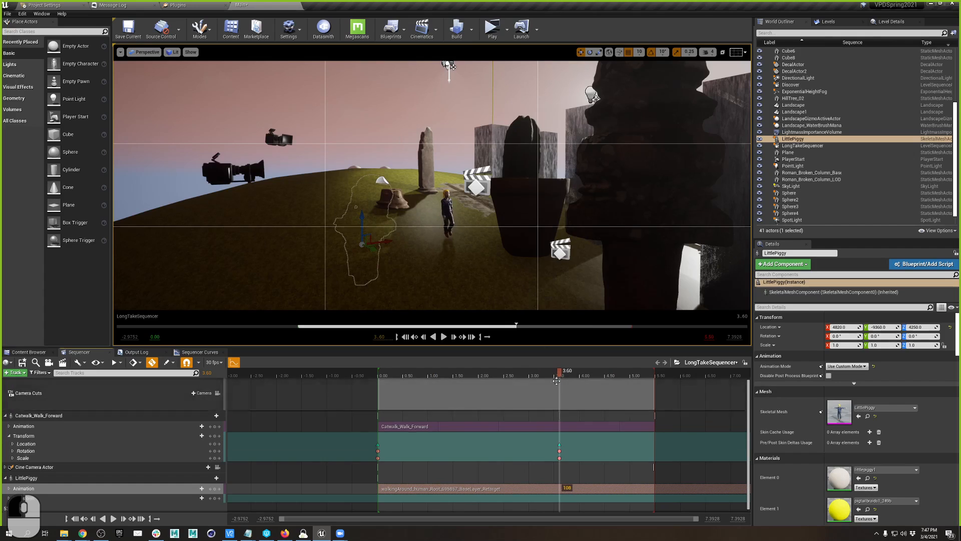
Set the playhead to 10.00 and extend the end of the sequence's playback range to 10.00
scroll(495, 452, "down", 1)
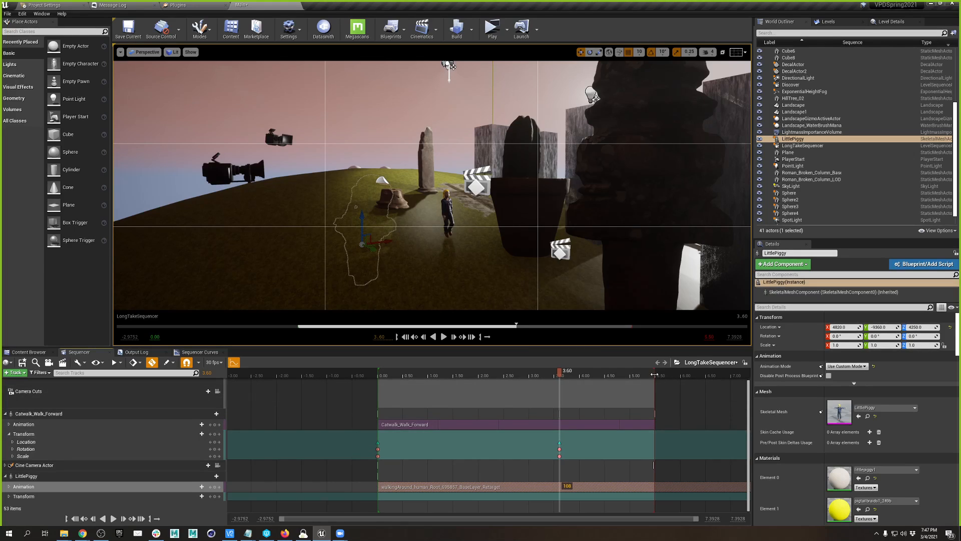
left_click_drag(654, 374, 744, 374)
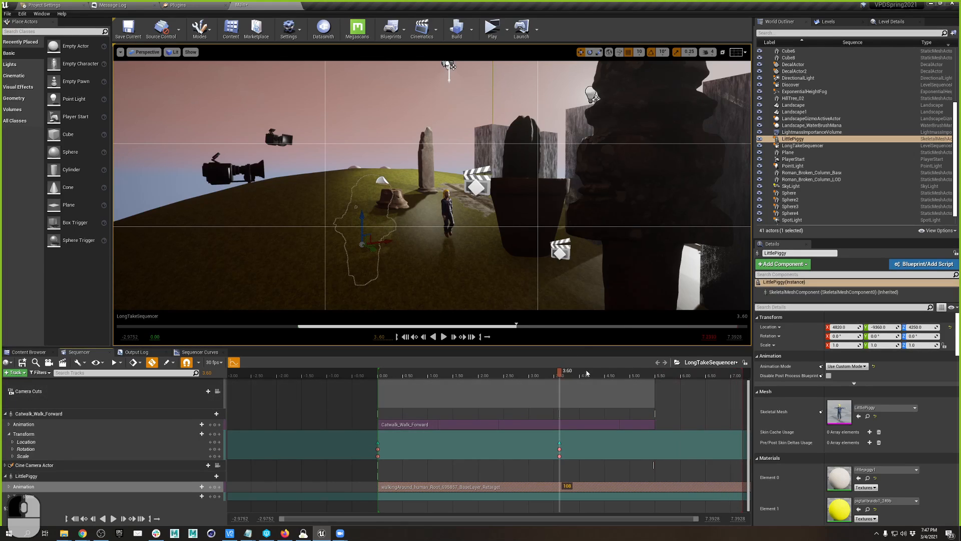
right_click_drag(602, 375, 440, 375)
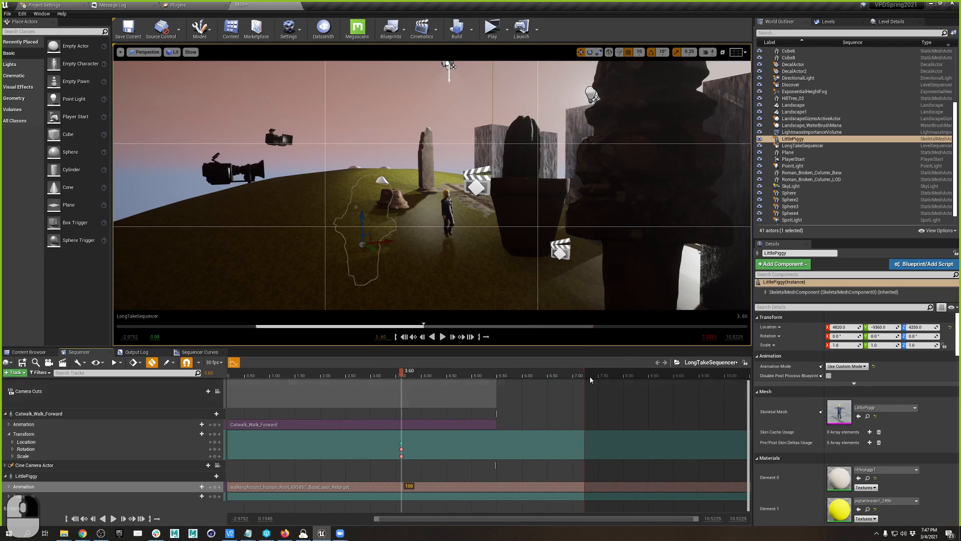
left_click_drag(589, 377, 689, 376)
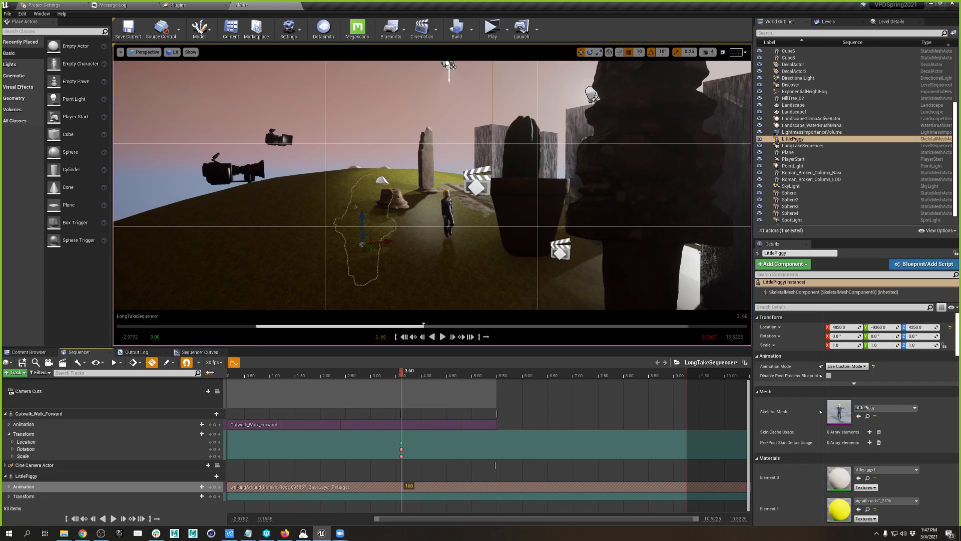
left_click_drag(209, 373, 207, 373)
type("10")
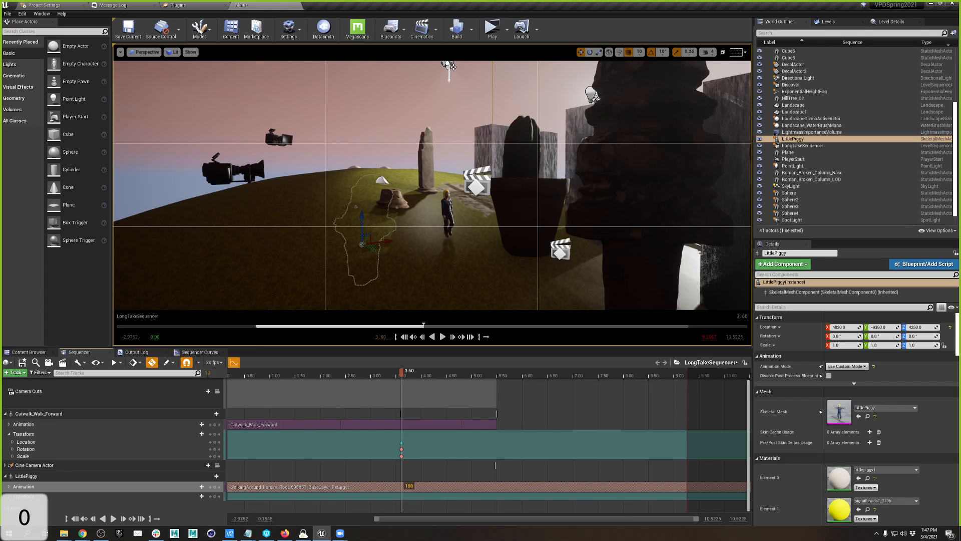
key("Tab")
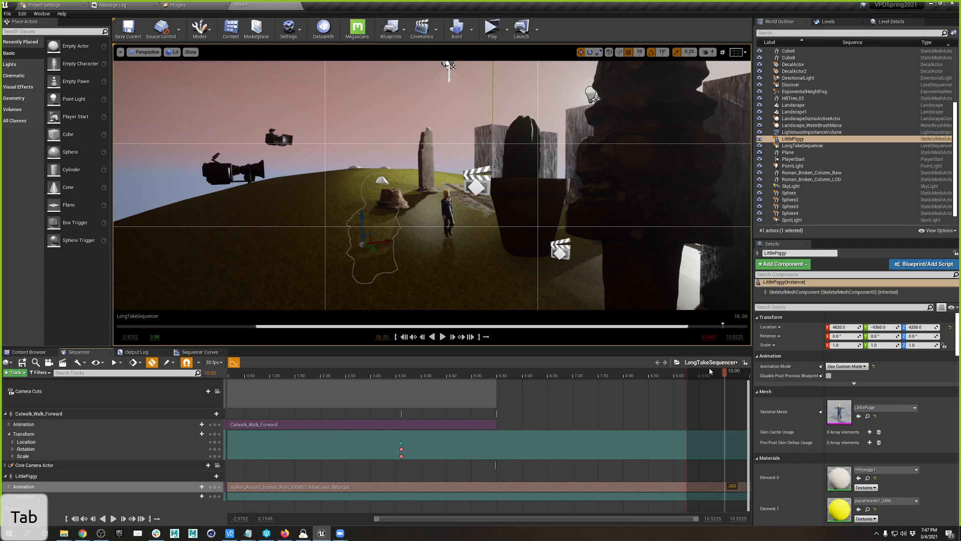
left_click_drag(689, 372, 727, 370)
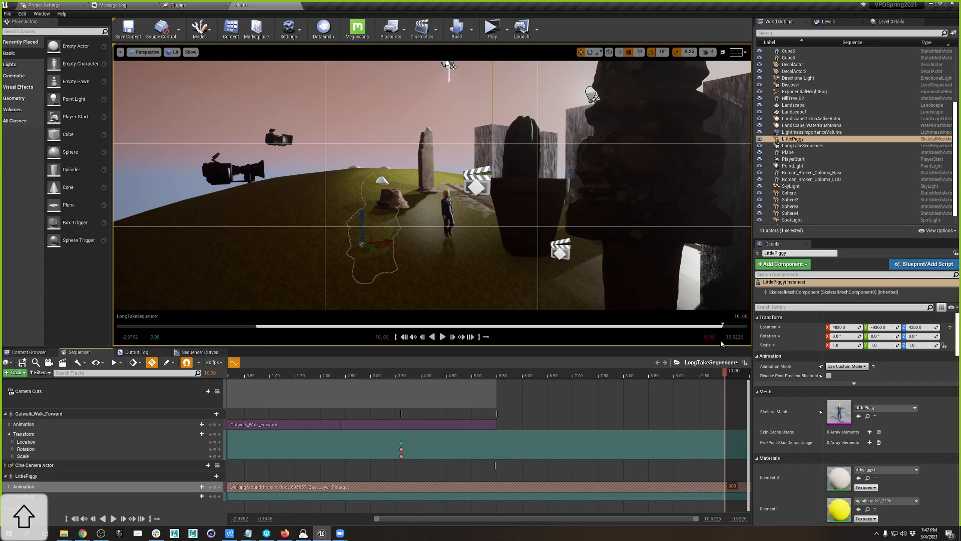
Scrub to 1.00 and extend the Camera Cuts section to end at 10.00
left_click(269, 374)
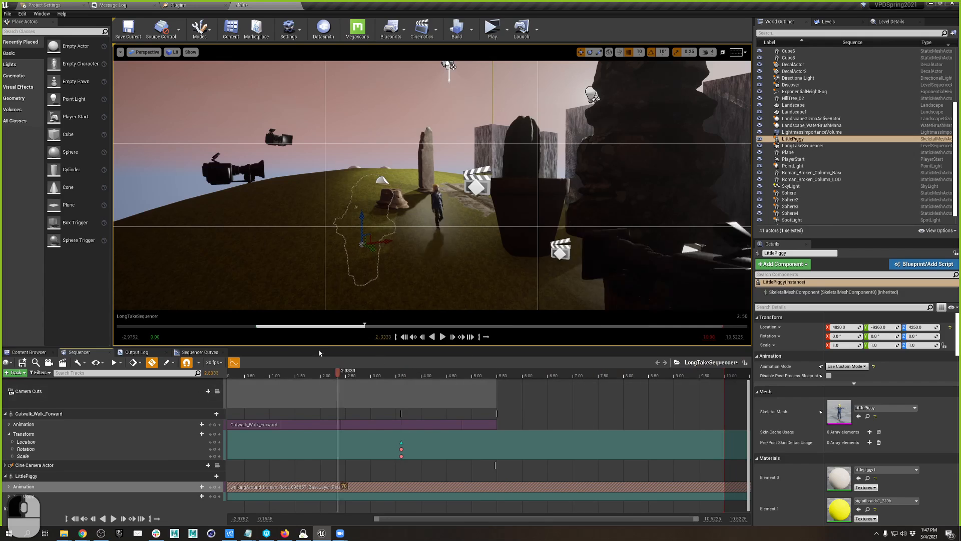
left_click(466, 386)
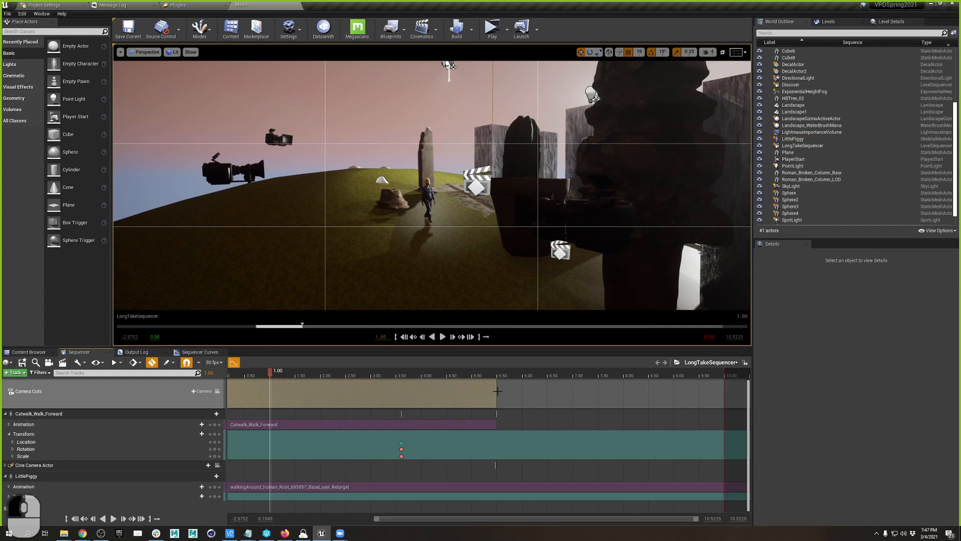
left_click_drag(497, 391, 728, 406)
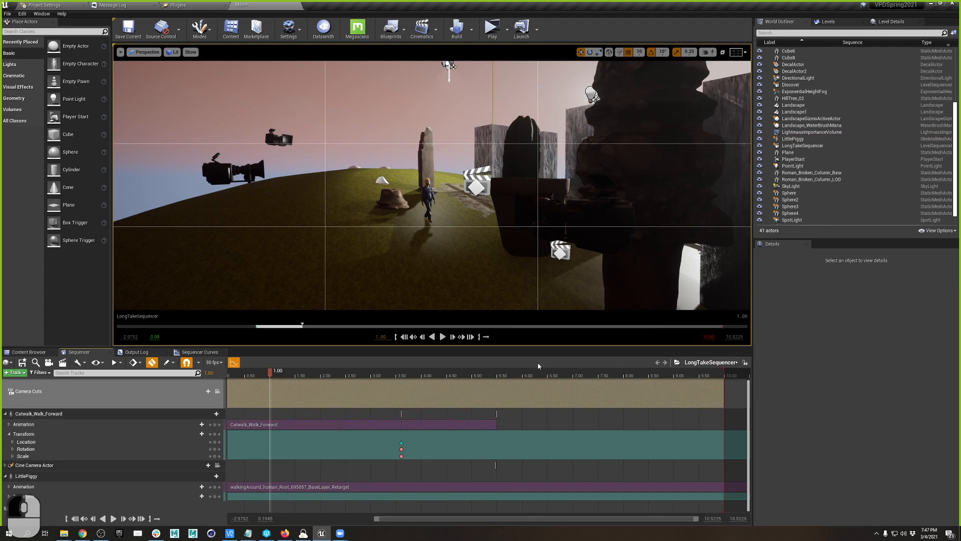
Scrub the sequence to 6.00 to check the characters' movement
left_click(487, 374)
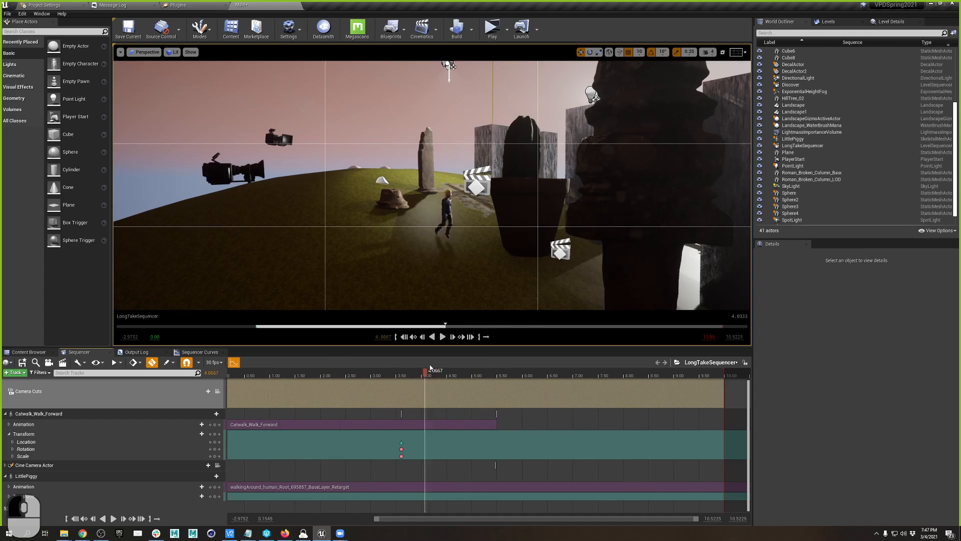
left_click(524, 376)
key("Right")
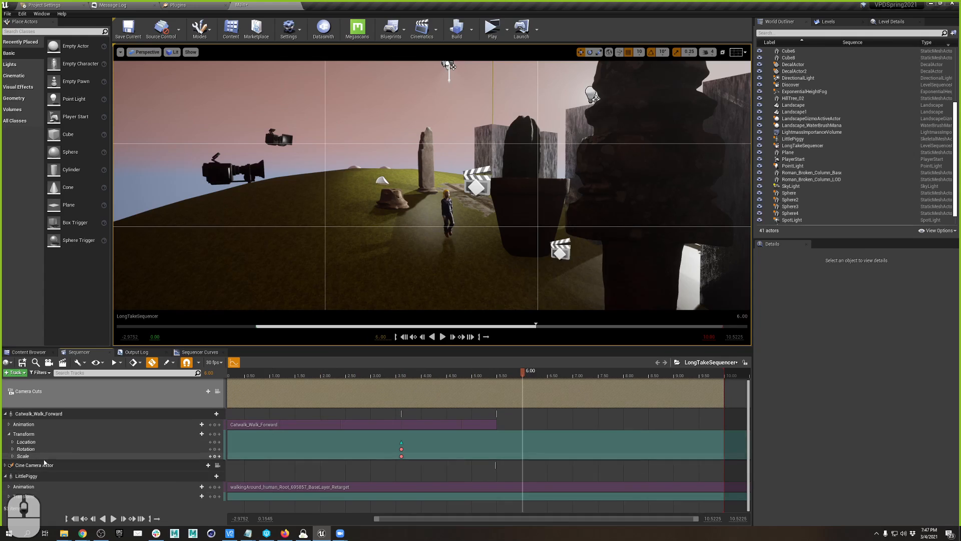
Add a folder named Avatars to the sequence's track list
left_click(36, 477)
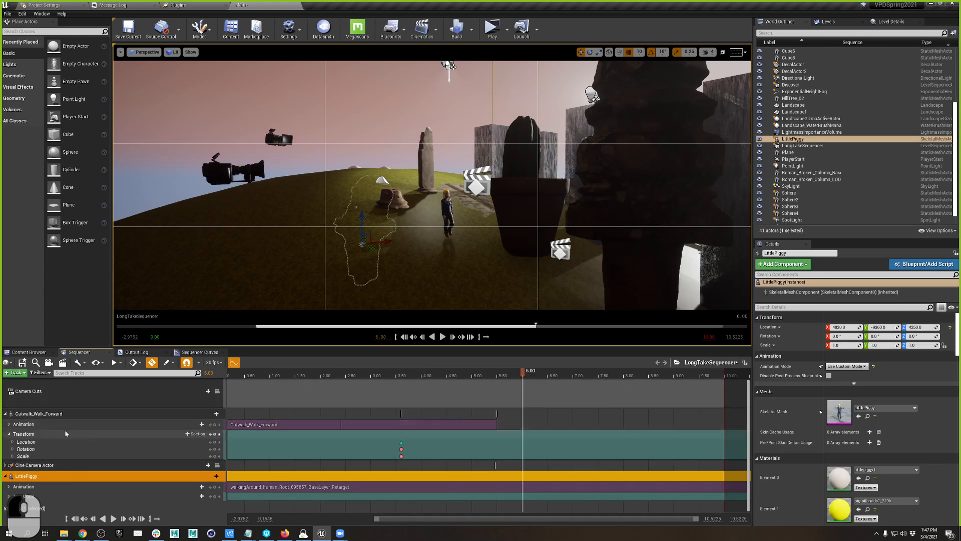
left_click(44, 415, "ctrl")
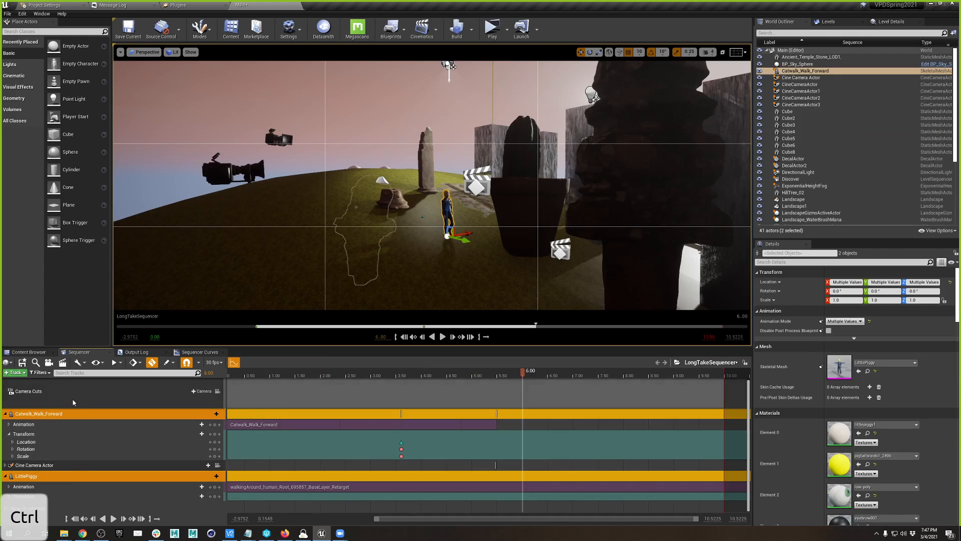
left_click(15, 372)
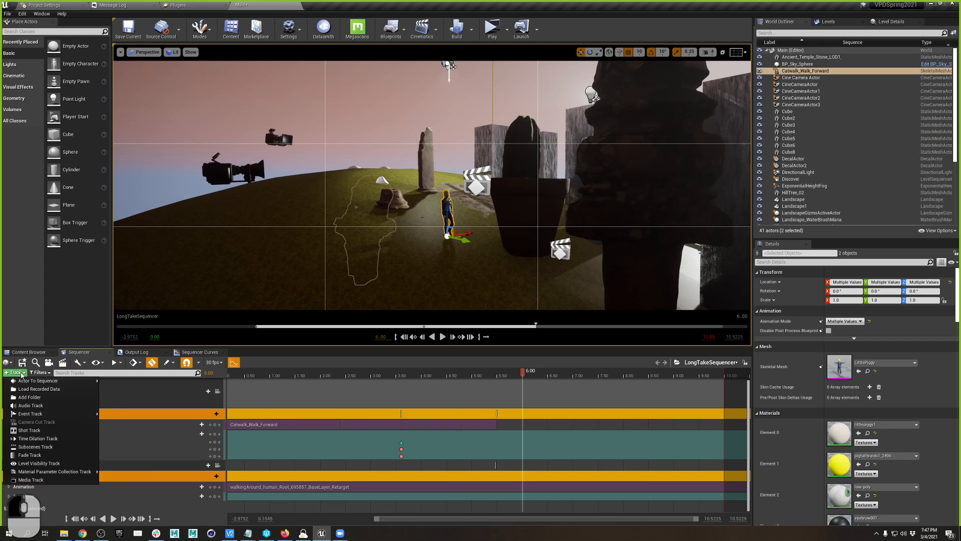
left_click(40, 397)
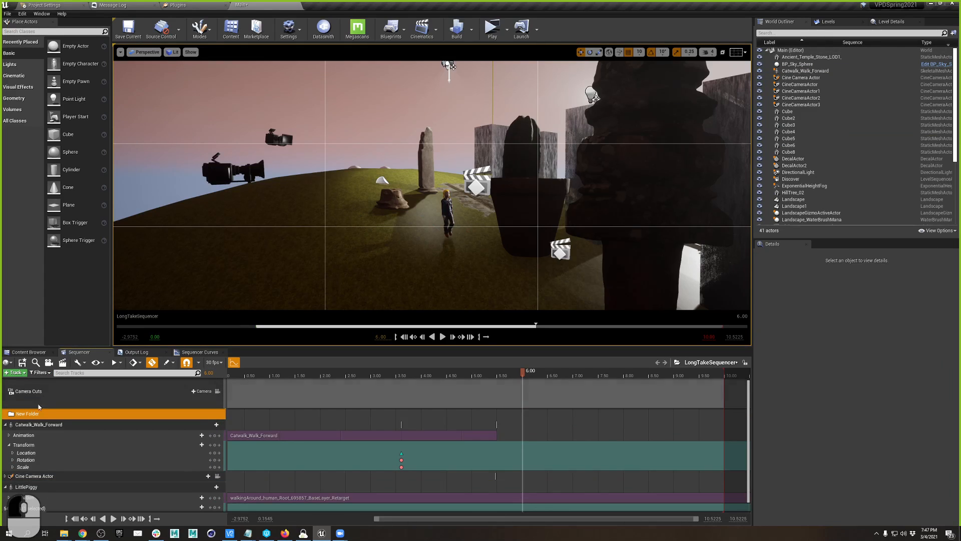
right_click(38, 415)
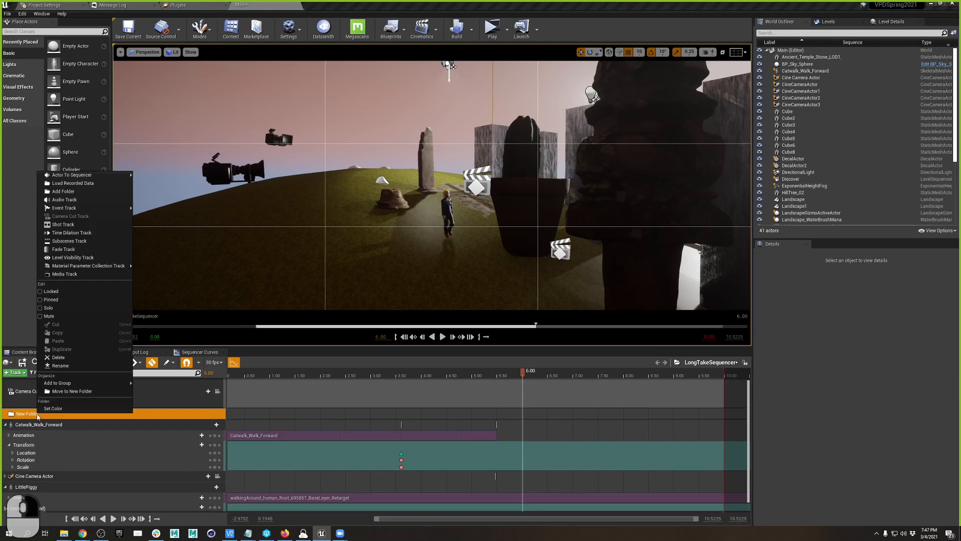
left_click(65, 368)
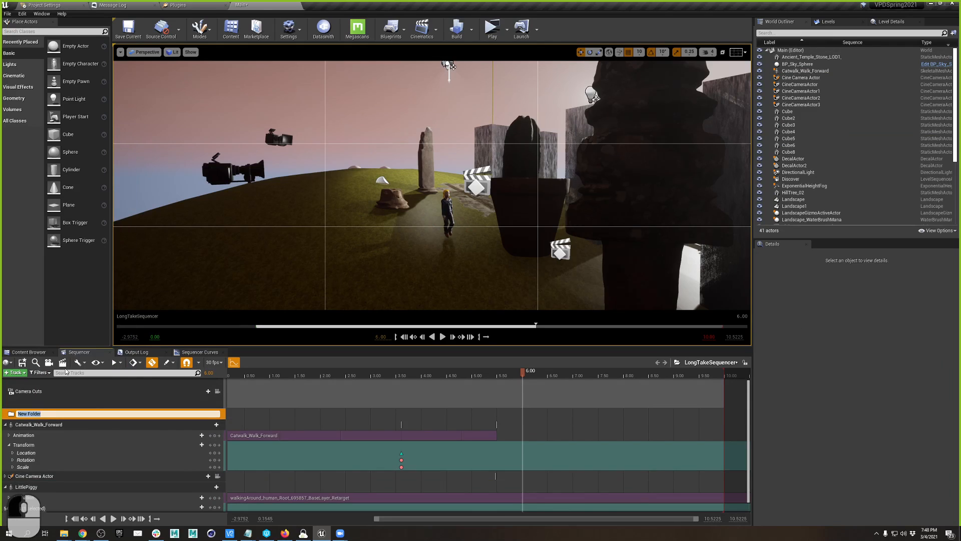
type("Avatars")
key("Return")
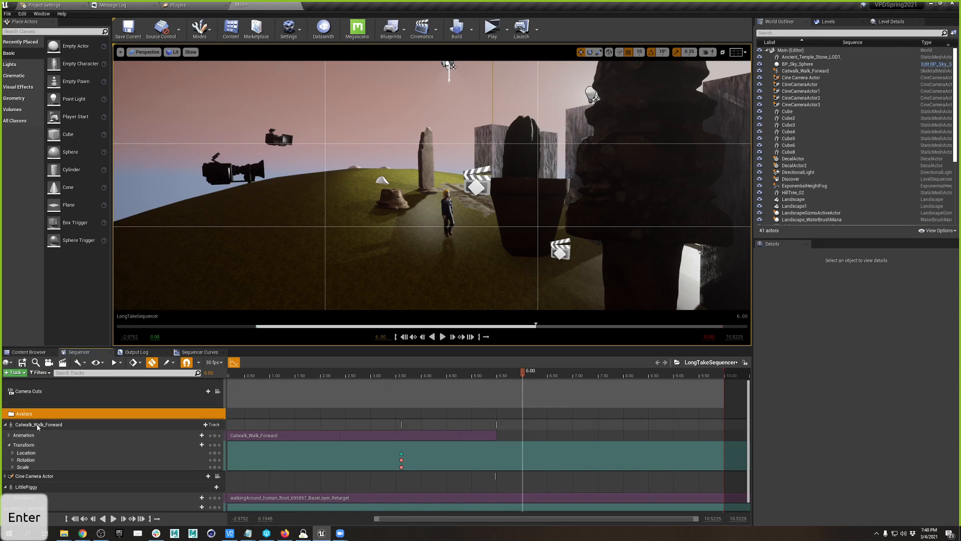
Move the Catwalk_Walk_Forward and LittlePiggy tracks into the Avatars folder and collapse them
left_click_drag(31, 425, 25, 415)
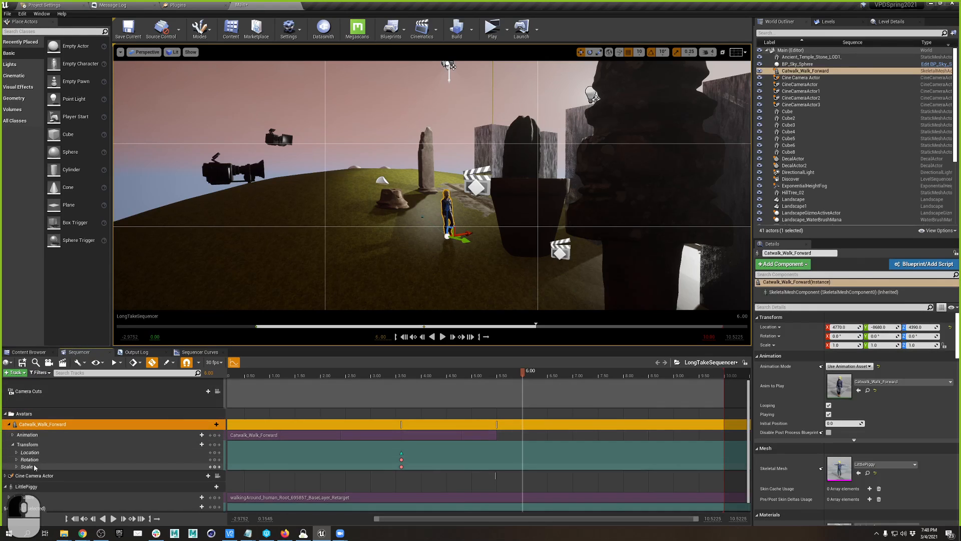
left_click_drag(27, 484, 7, 421)
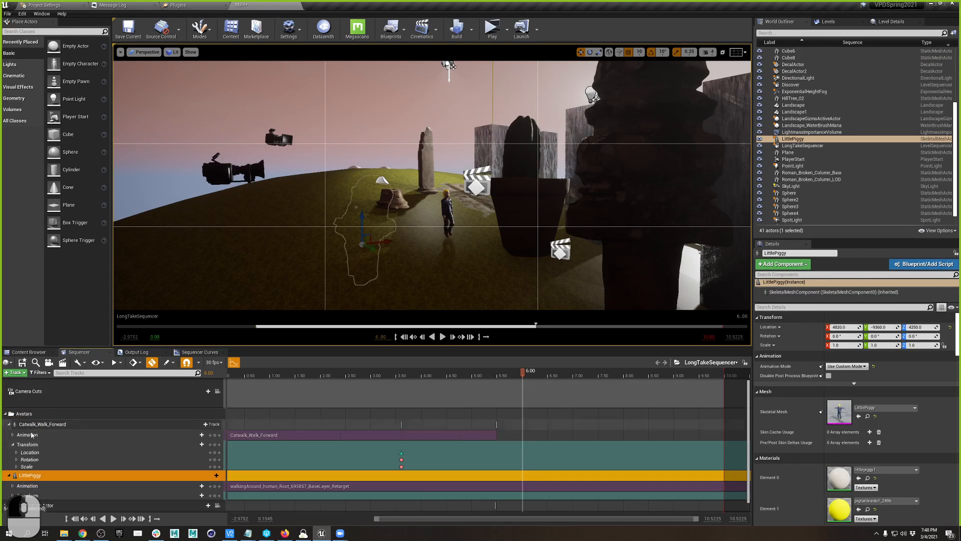
left_click(9, 424)
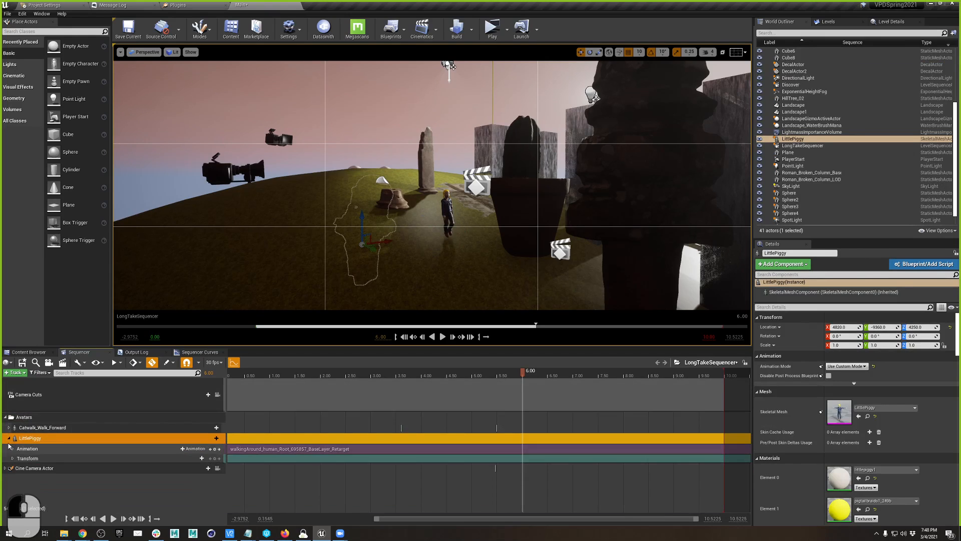
left_click(9, 438)
left_click(5, 417)
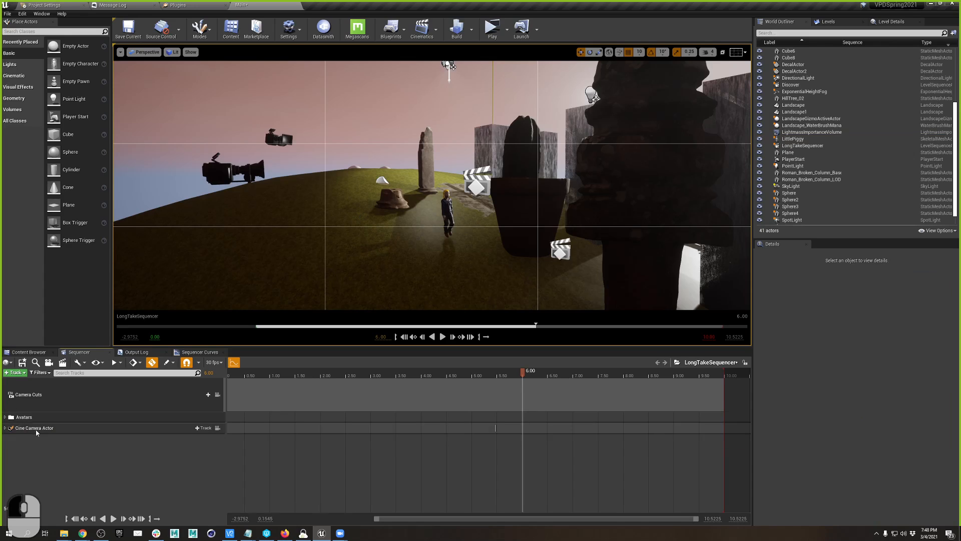
Add a second track folder named Cameras and move the Cine Camera Actor track into it
left_click(15, 373)
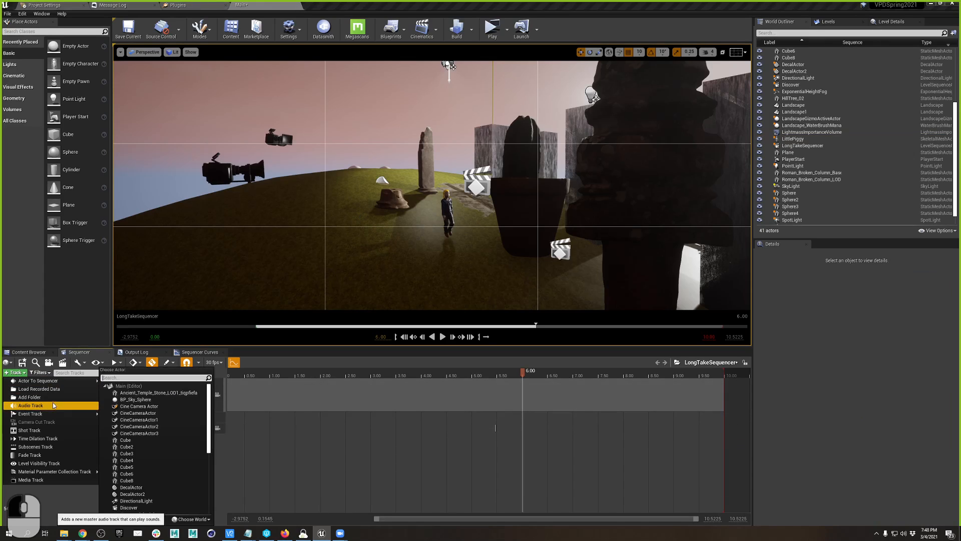
left_click(53, 396)
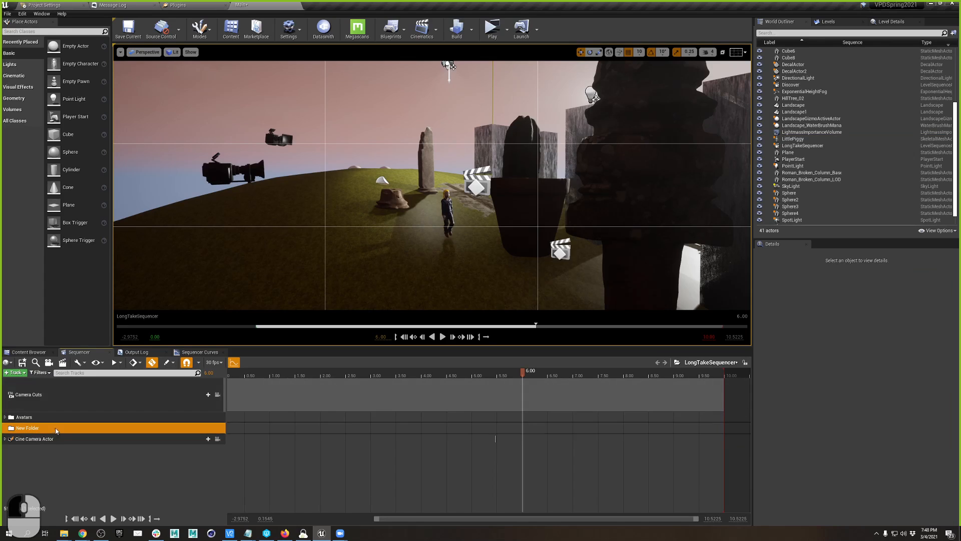
right_click(38, 425)
left_click(38, 428)
right_click(32, 429)
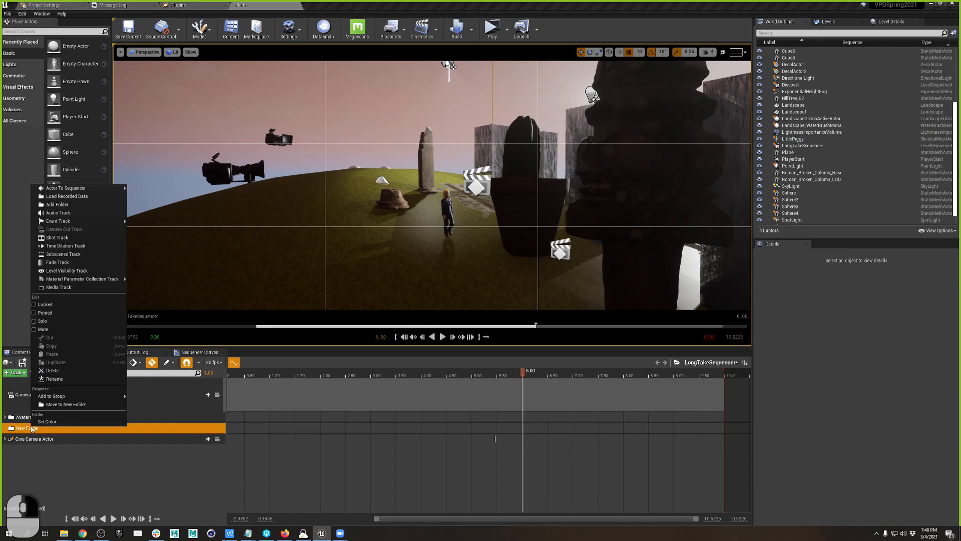
left_click(64, 379)
type("Cameras")
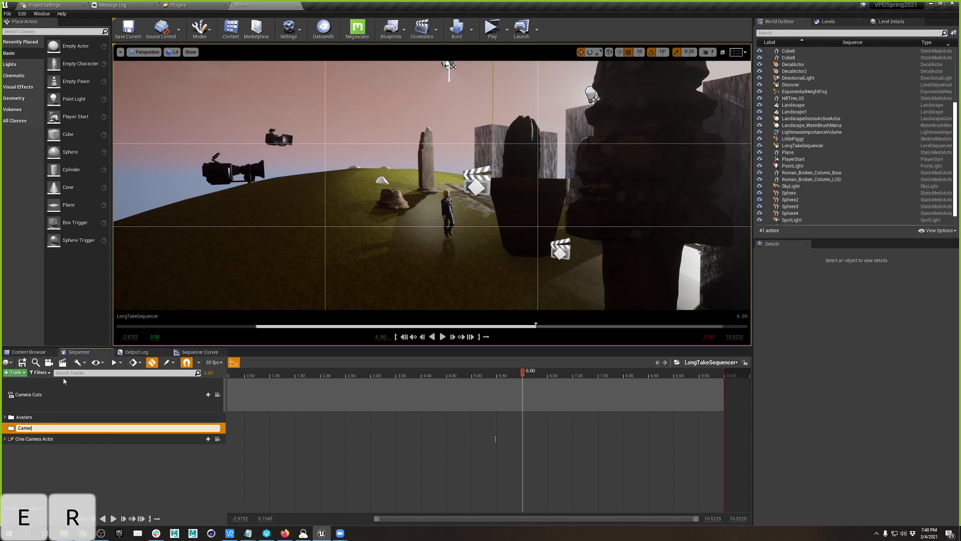
key("Return")
left_click_drag(30, 440, 51, 424)
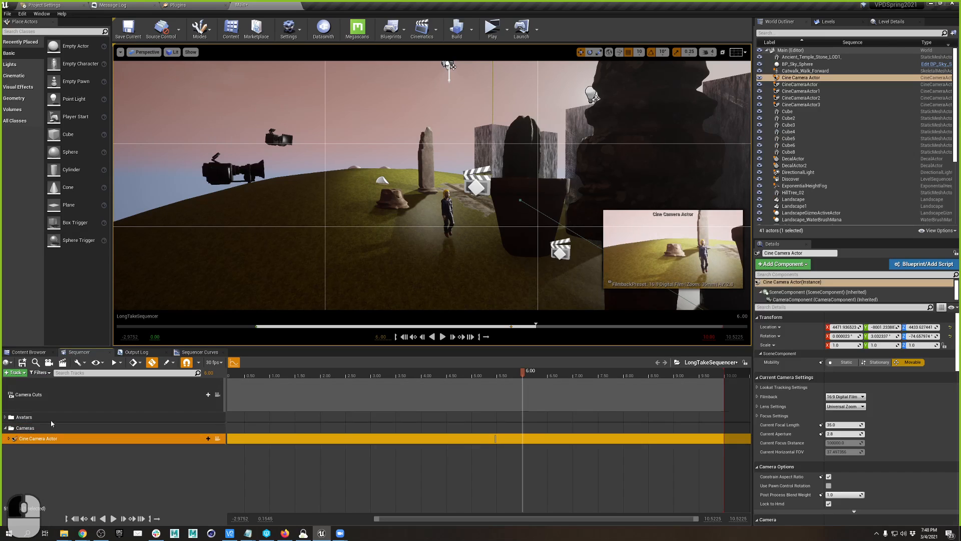
Expand the Avatars folder and the Catwalk_Walk_Forward tracks, with the playhead scrubbed back to 3.2333
left_click(5, 417)
left_click_drag(524, 373, 383, 373)
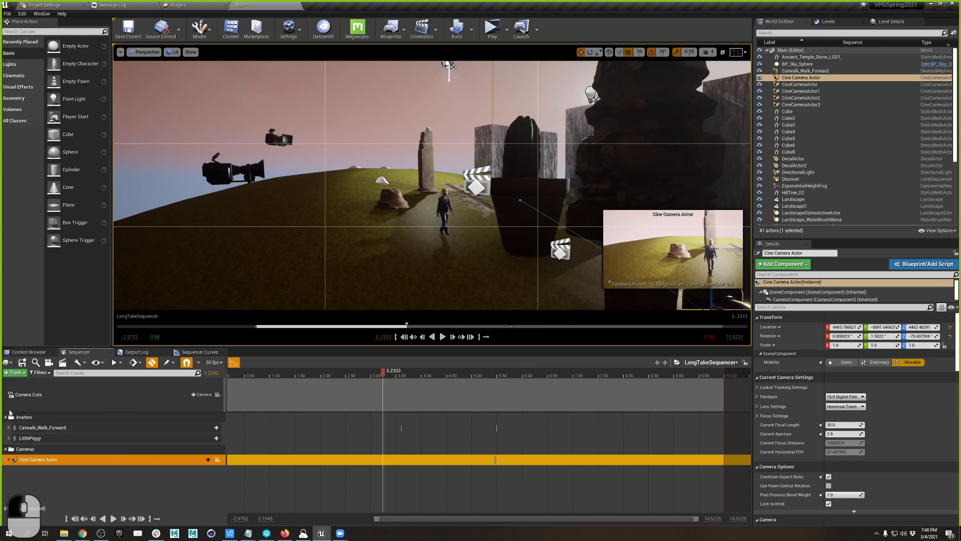
left_click(7, 429)
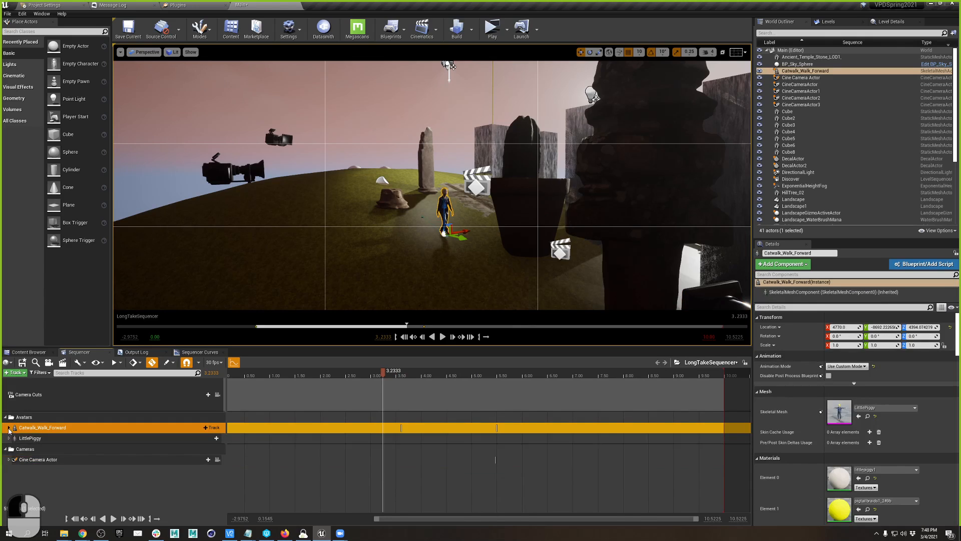
left_click(9, 428)
left_click(34, 439)
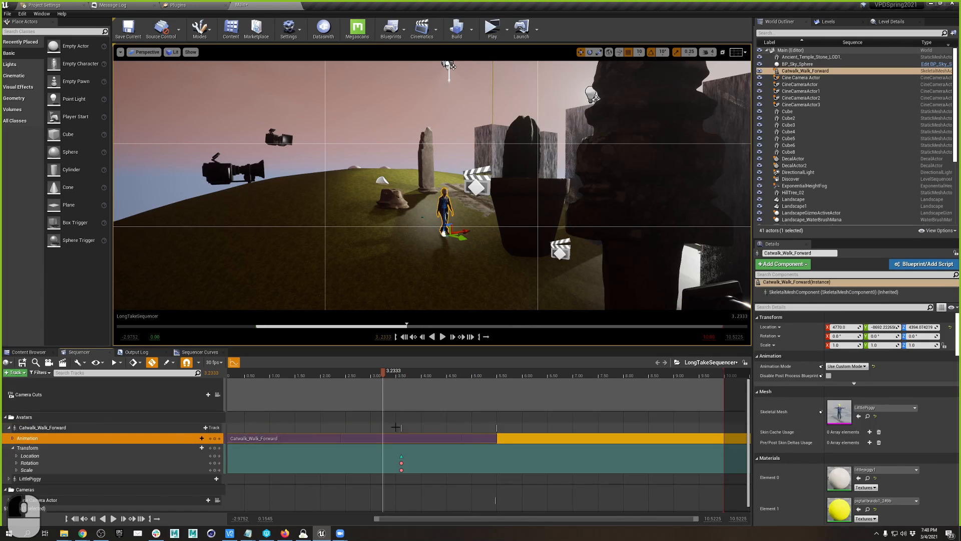
At 5.50, key Catwalk_Walk_Forward's location farther down the slope at Z 4340, and scrub through the move
left_click(483, 375)
left_click(498, 382)
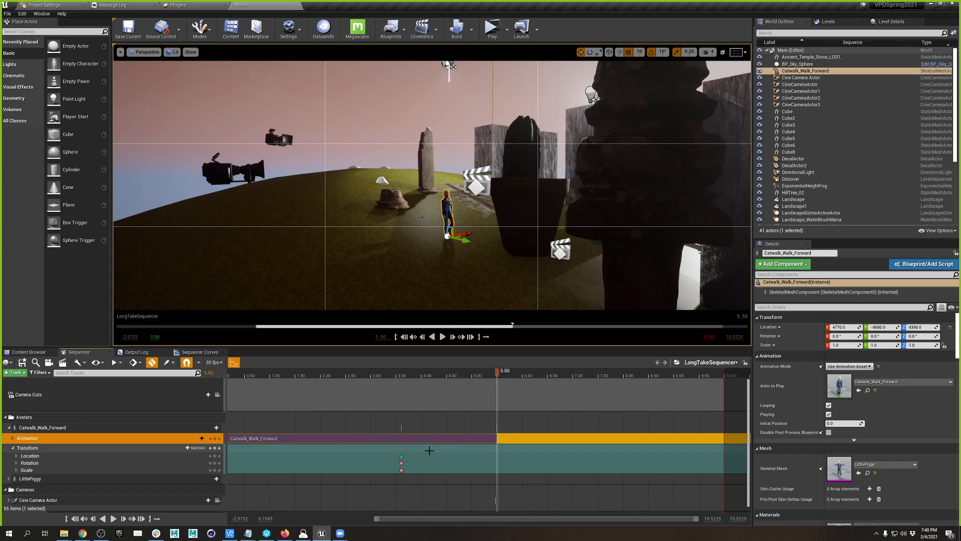
left_click_drag(425, 447, 398, 473)
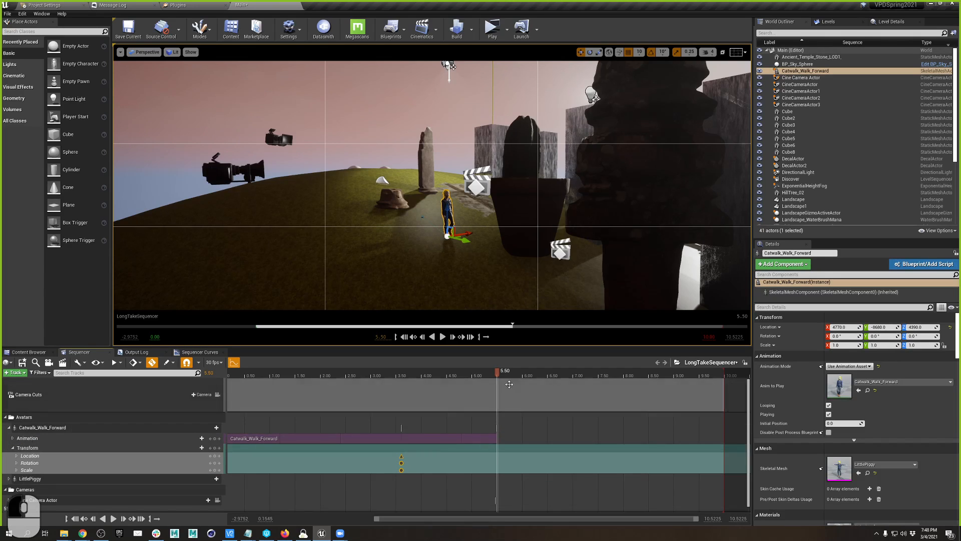
mouse_move(467, 243)
left_mouse_down()
mouse_move(480, 223)
mouse_move(482, 237)
left_mouse_up()
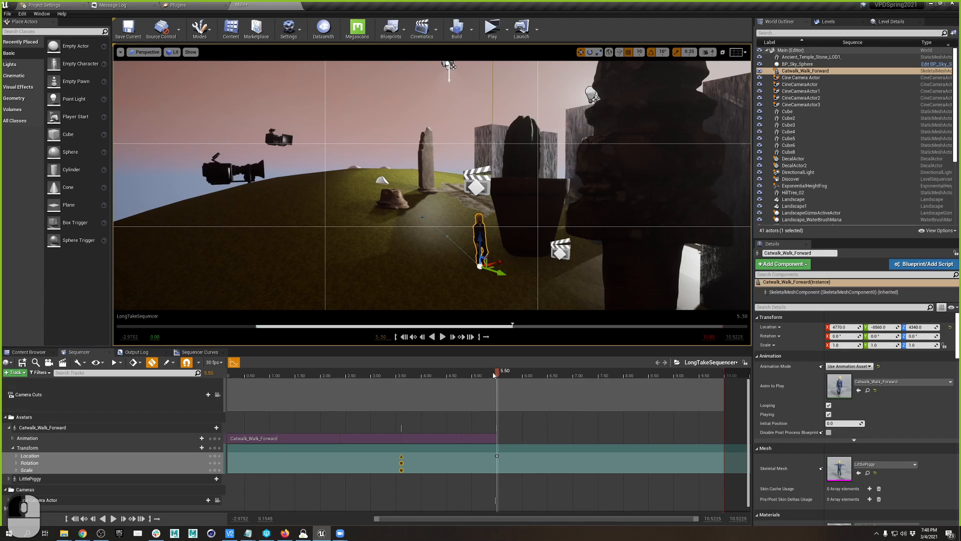
left_click(392, 372)
left_click_drag(392, 372, 497, 374)
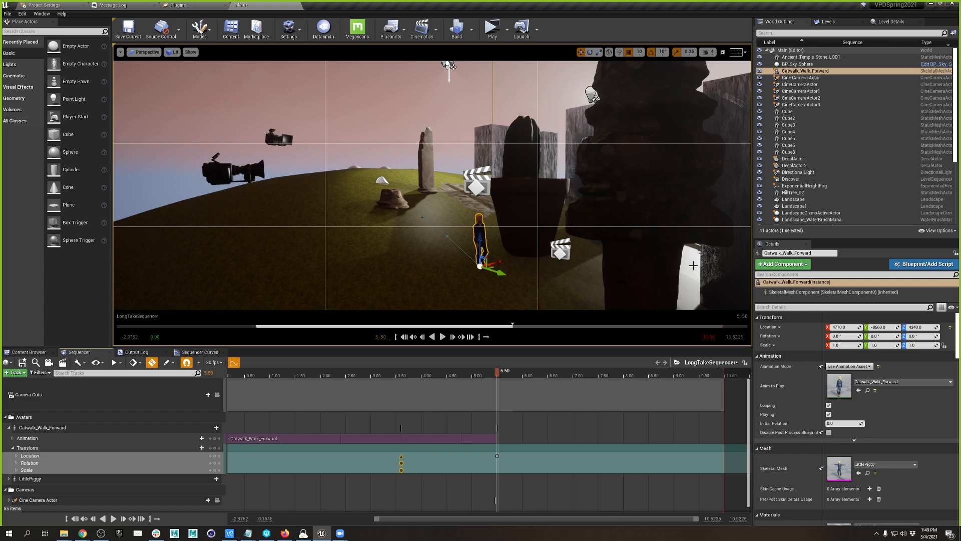
Place a new Cine Camera Actor beside the walking character and attach it to a head-level bone of Catwalk_Walk_Forward
left_click(15, 76)
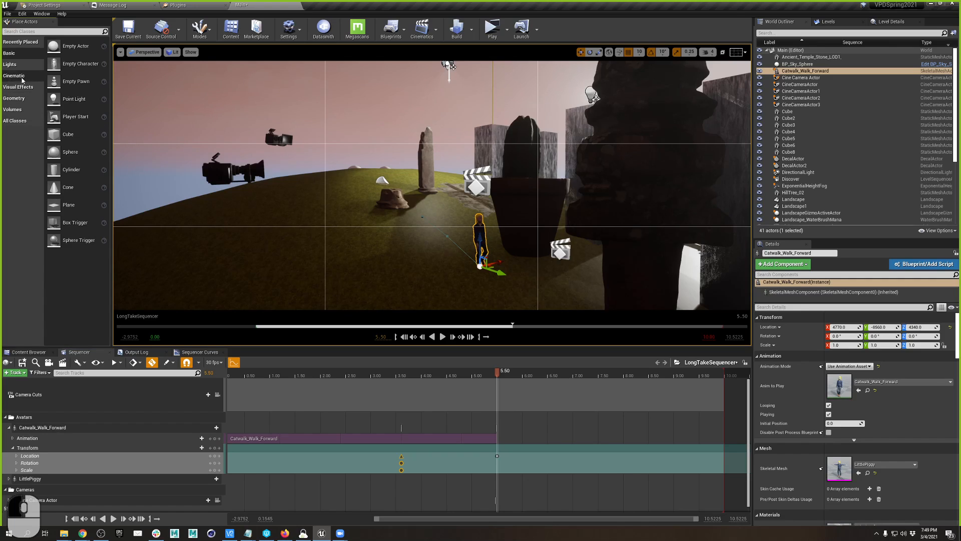
left_click_drag(78, 88, 495, 254)
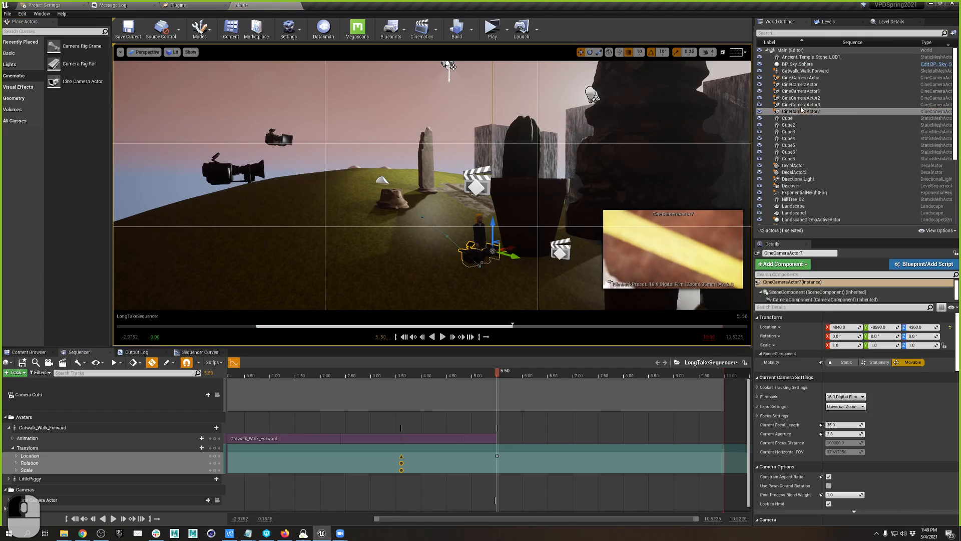
left_click_drag(813, 115, 801, 72)
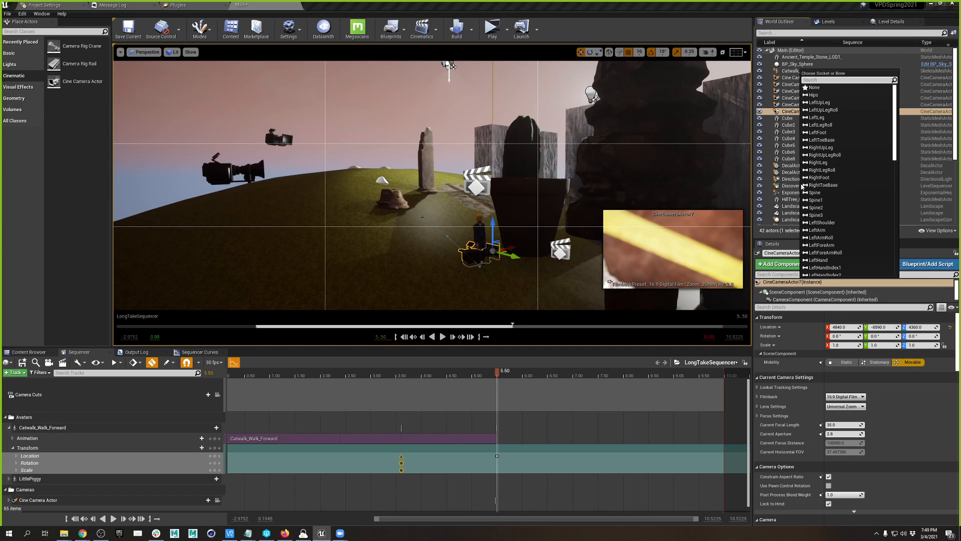
scroll(867, 201, "down", 3)
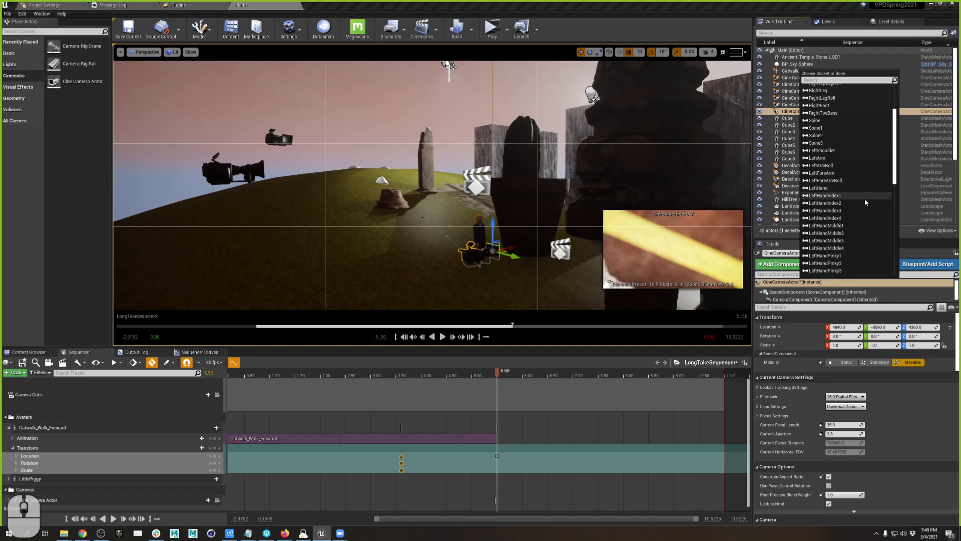
scroll(831, 198, "down", 3)
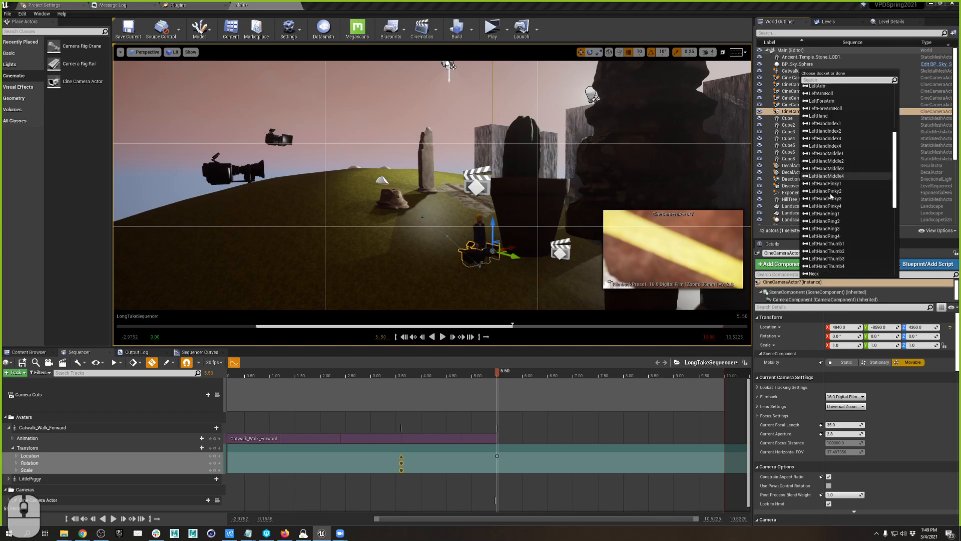
scroll(832, 197, "down", 3)
left_click(834, 203)
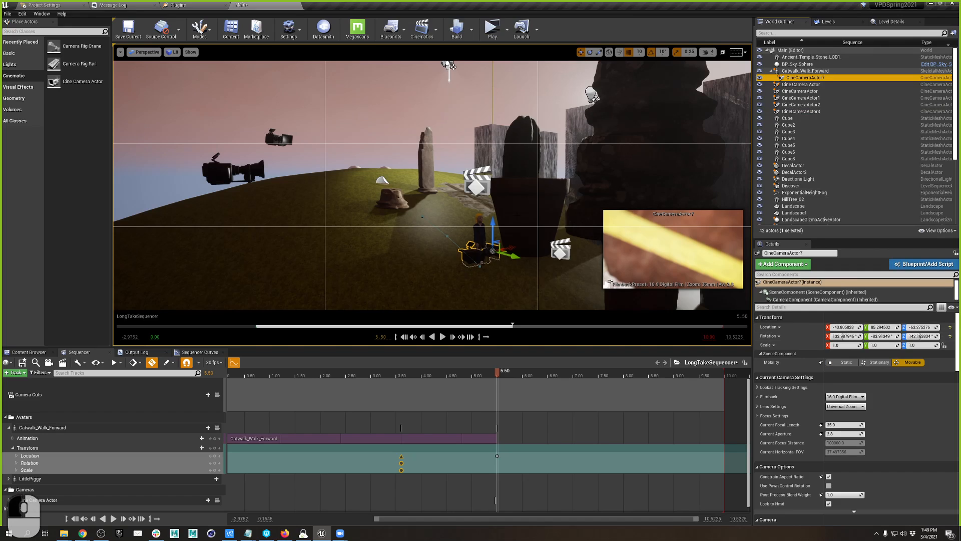
Set the attached camera's location and rotation to 0 on all three axes
left_click(841, 327)
type("0")
key("Tab")
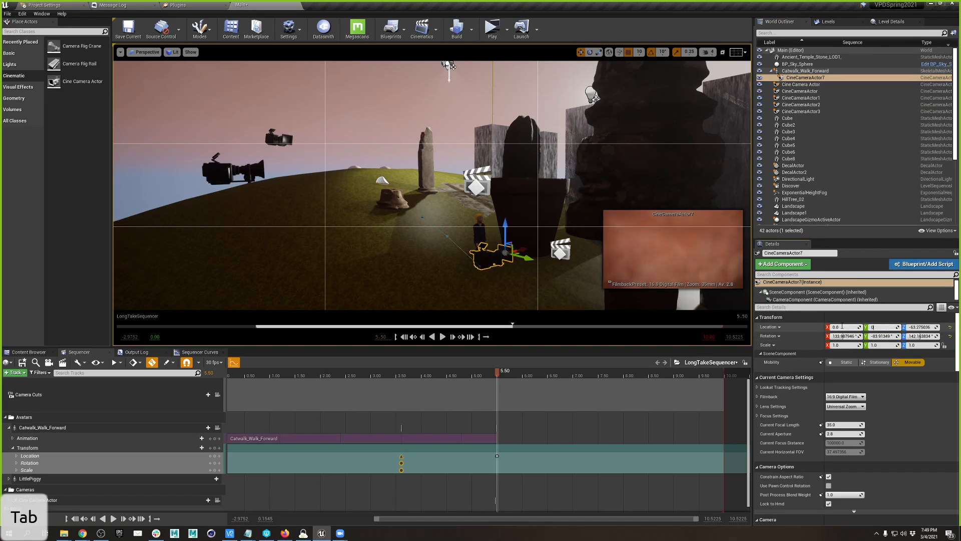
type("0")
key("Tab")
type("0")
key("Tab")
type("0")
key("Tab")
type("0")
key("Tab")
type("0")
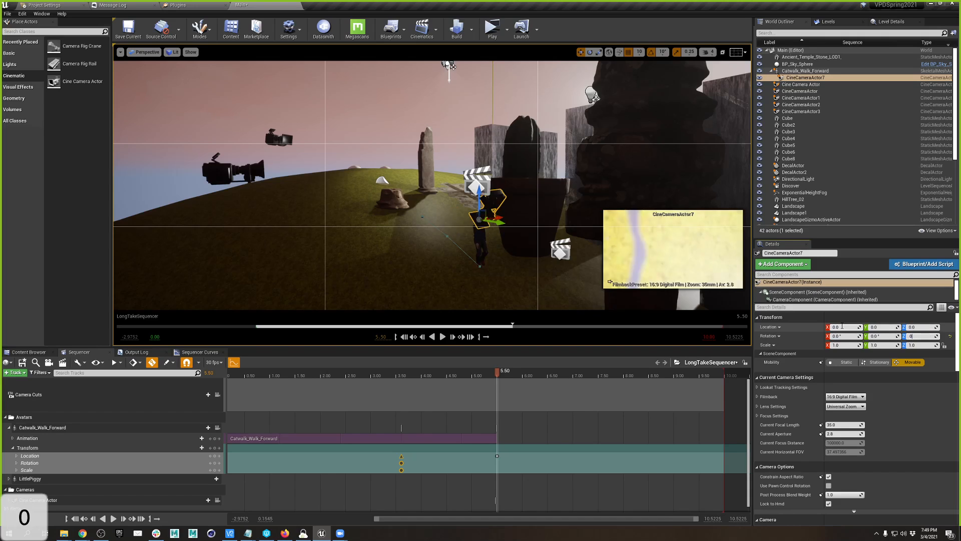
key("Tab")
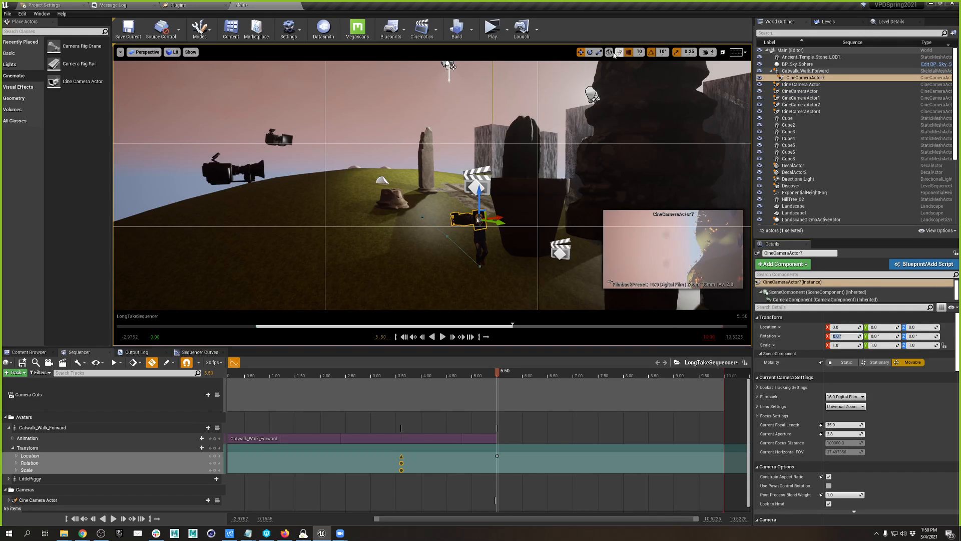
Rotate the attached camera to about -90° X, -11° Y and 2° Z to level its view
left_click(589, 52)
left_click_drag(447, 203, 479, 265)
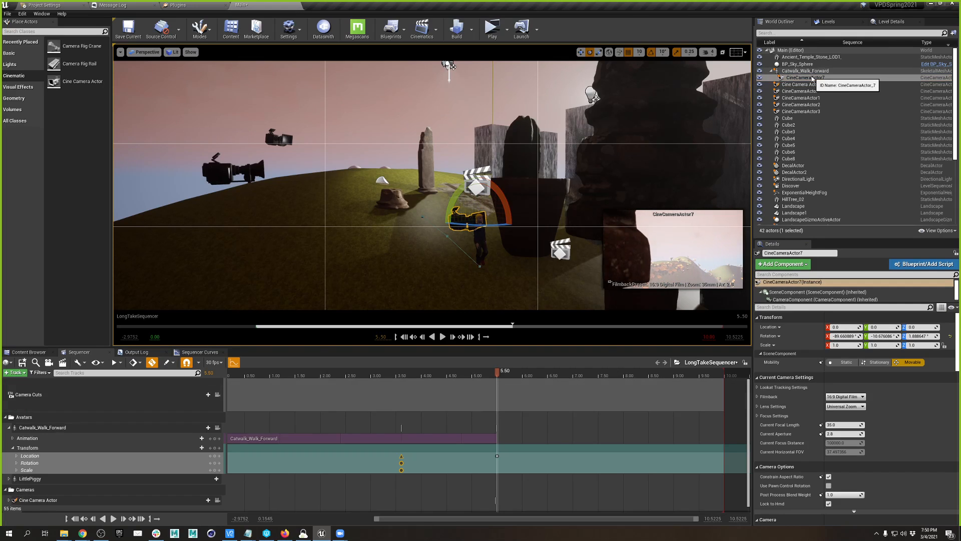
Add the attached camera to the sequence's Cameras folder, rename its actor HeadCamPOV and save the affected packages
left_click_drag(804, 77, 26, 494)
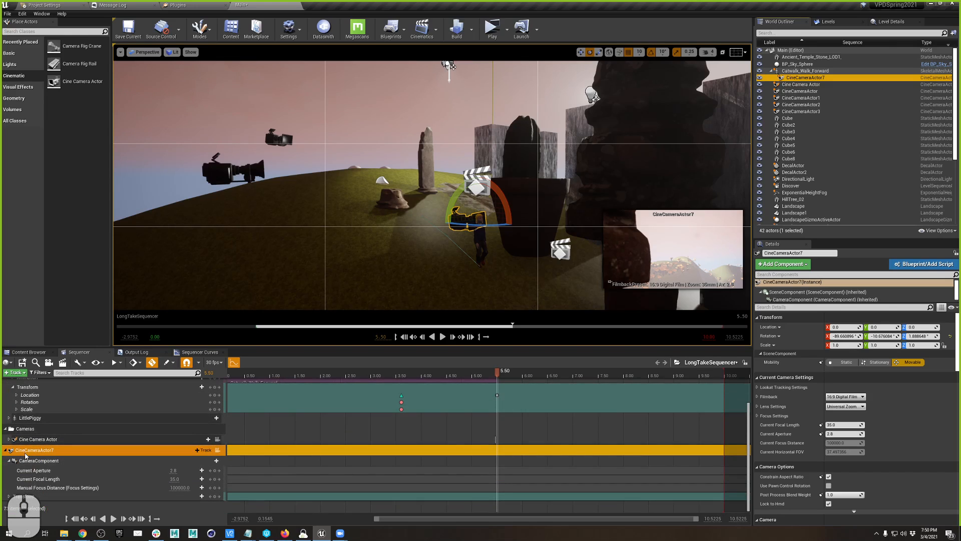
left_click(813, 78)
type("Hea")
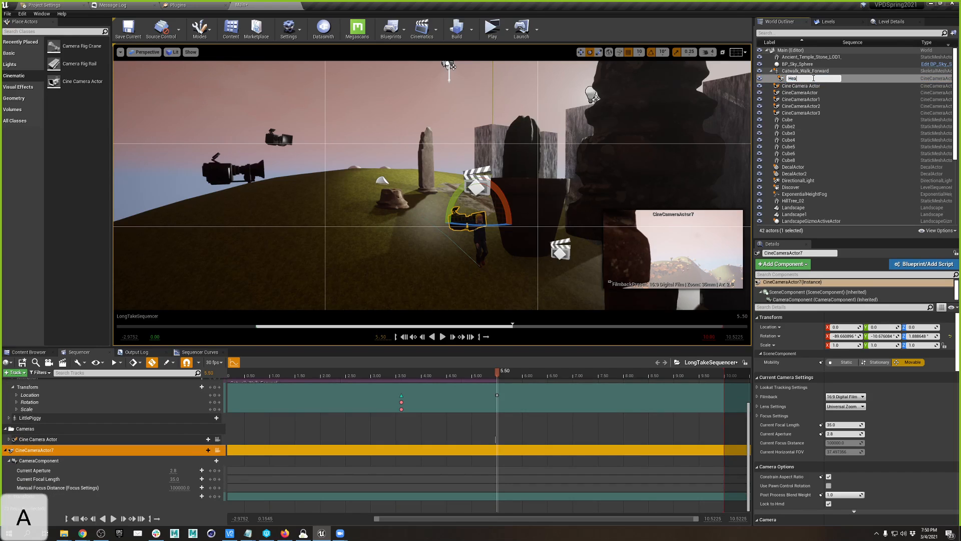
type("dCamPOV")
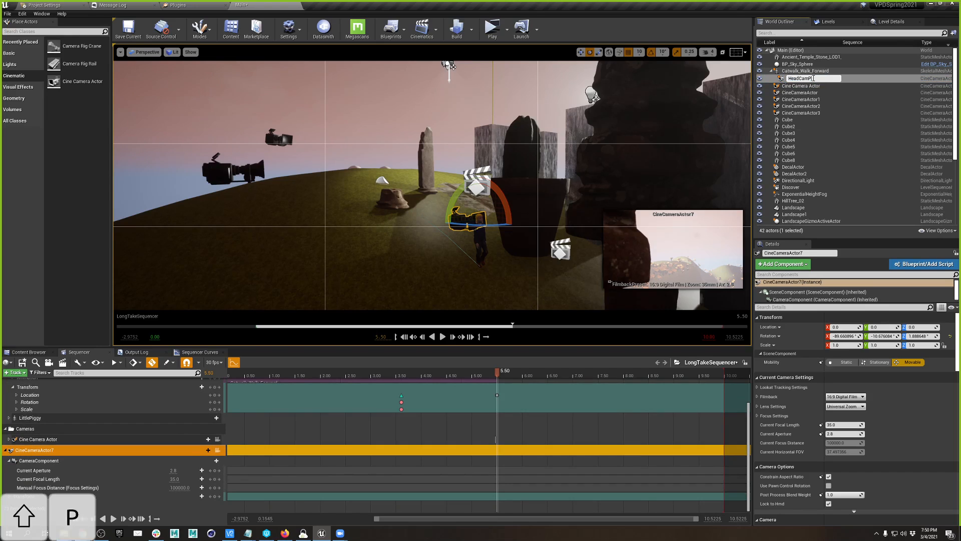
key("Return")
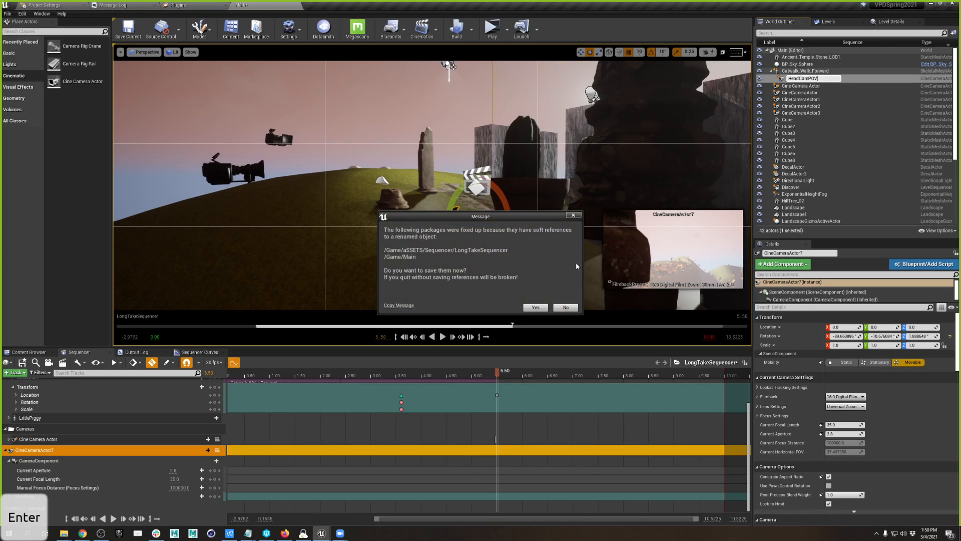
left_click(530, 306)
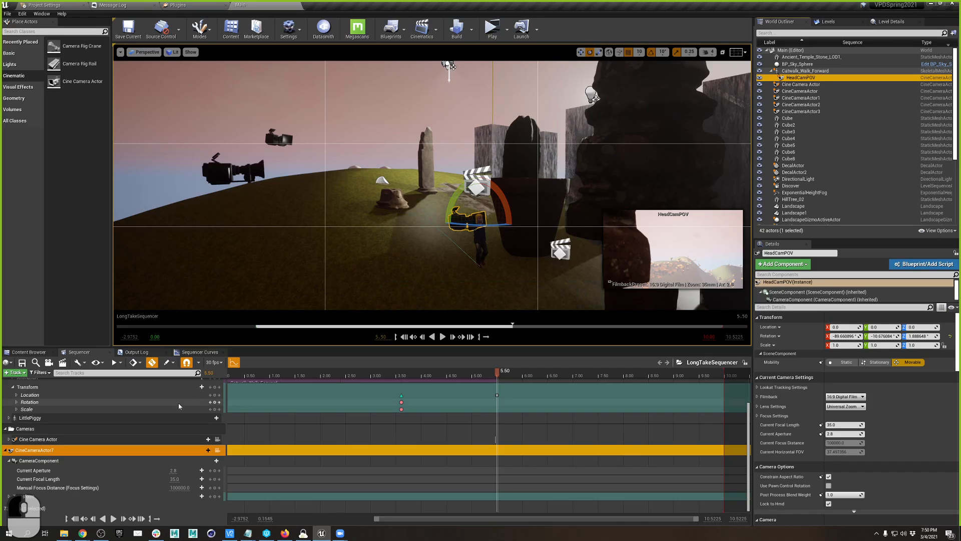
Key the transform of the HeadCamPOV camera at 5.50
left_click(44, 440)
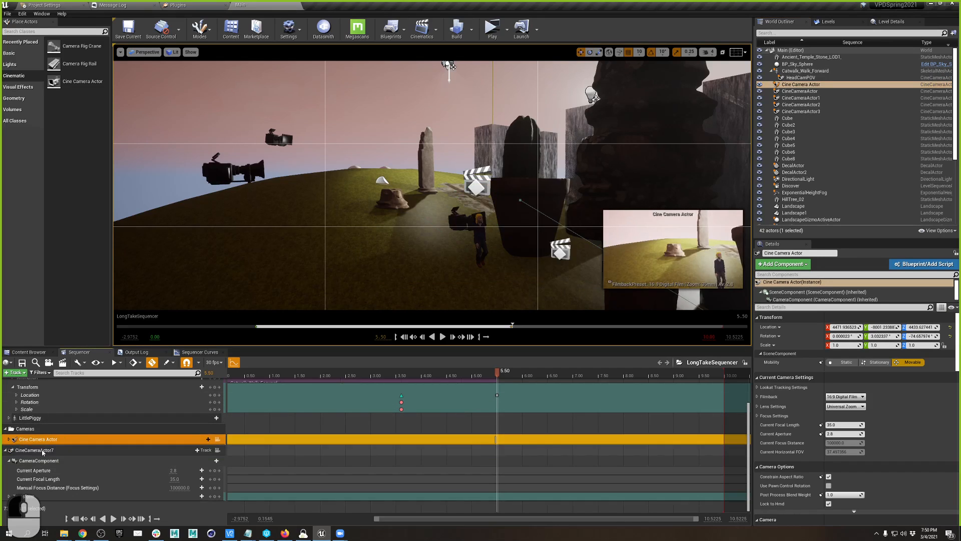
left_click(44, 450)
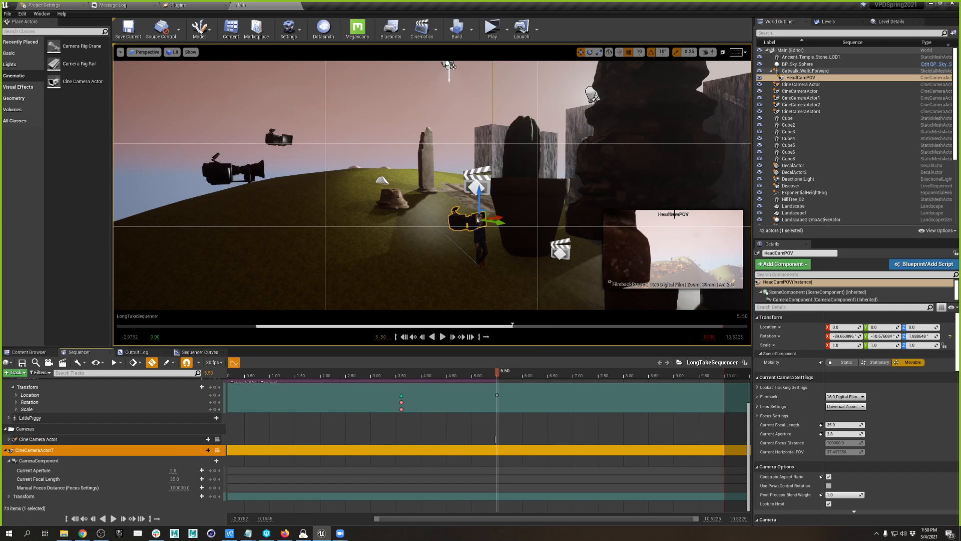
left_click(215, 497)
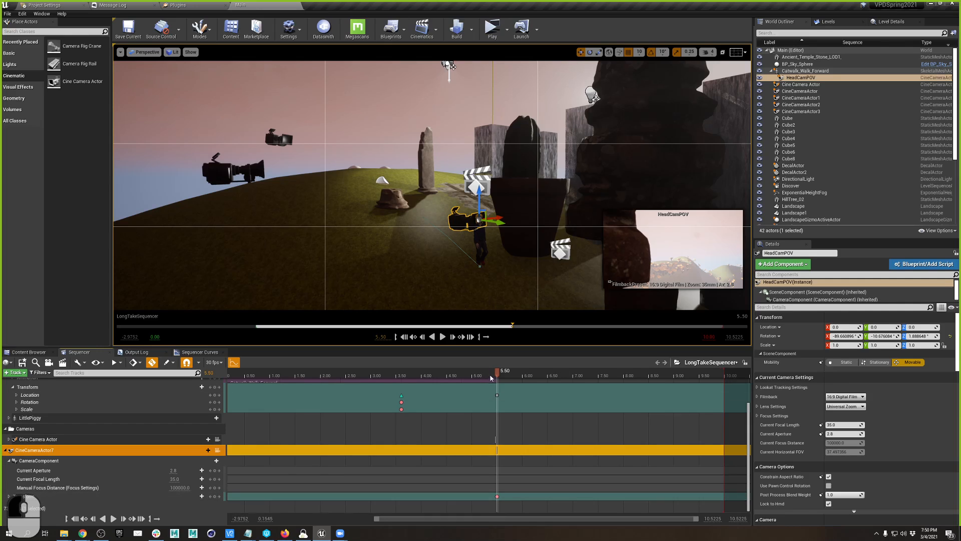
At 10.00, rotate HeadCamPOV to about -45° X, -41° Y and -25° Z and key its transform
left_click_drag(498, 379, 727, 376)
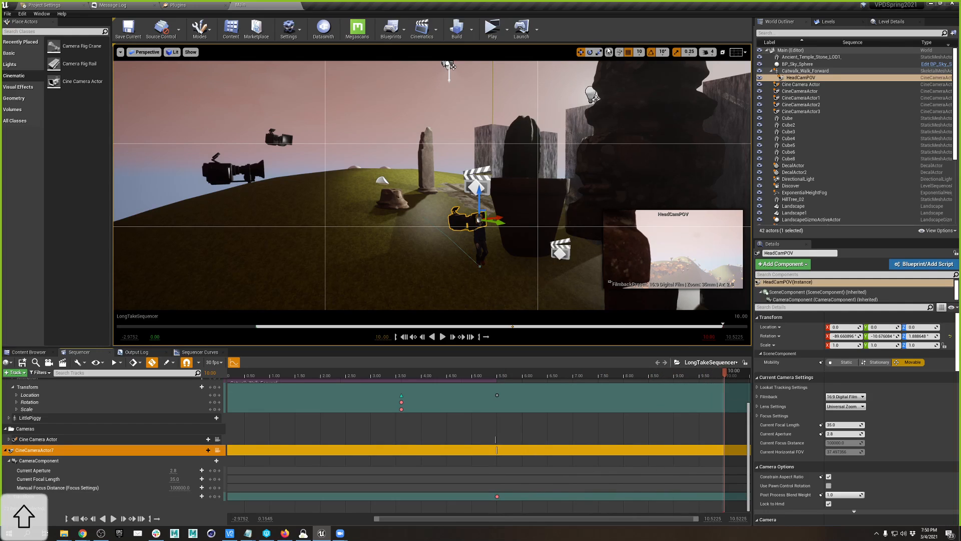
left_click(590, 52)
left_click_drag(451, 225, 481, 223)
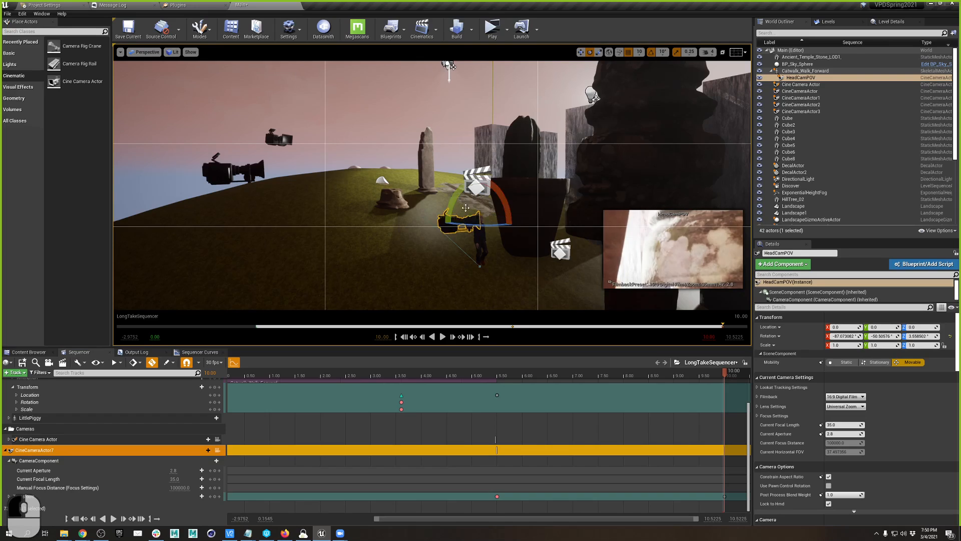
left_click_drag(456, 188, 508, 216)
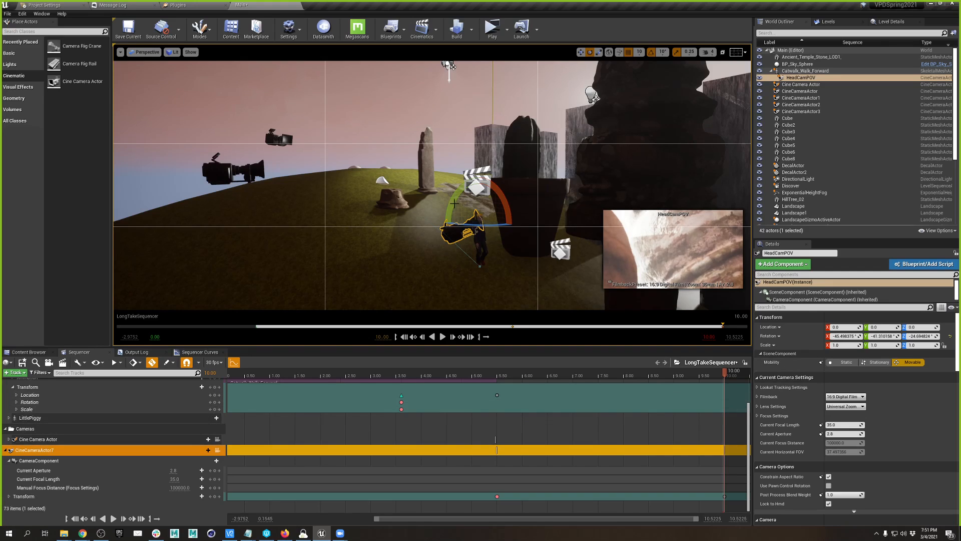
left_click_drag(455, 203, 506, 247)
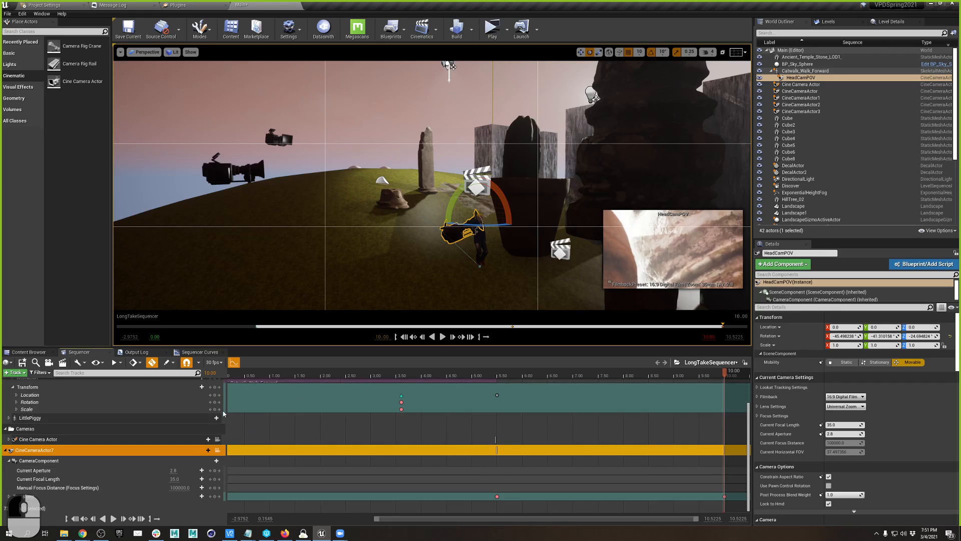
Lock the viewport to HeadCamPOV and scrub near the end of the sequence to check the camera's view
scroll(224, 421, "up", 2)
scroll(222, 435, "down", 2)
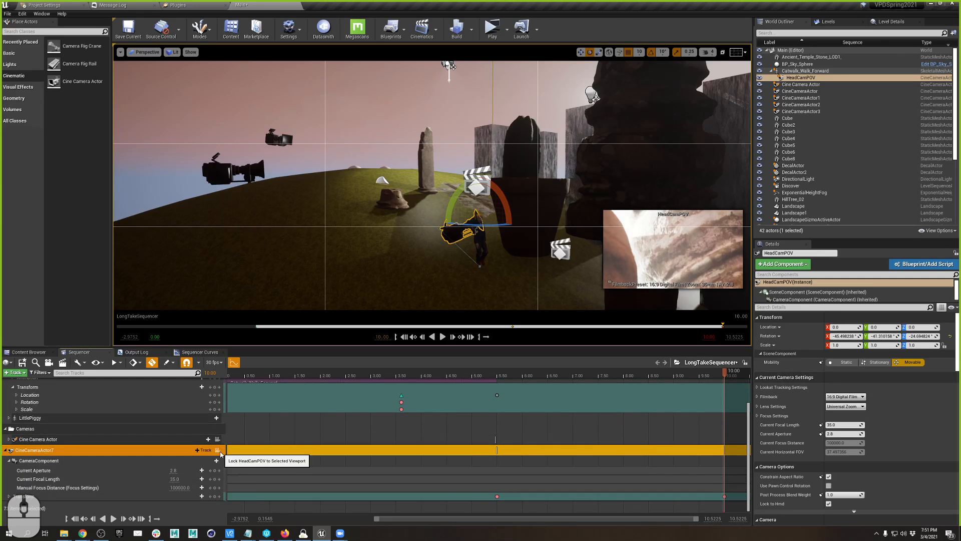
left_click(218, 450)
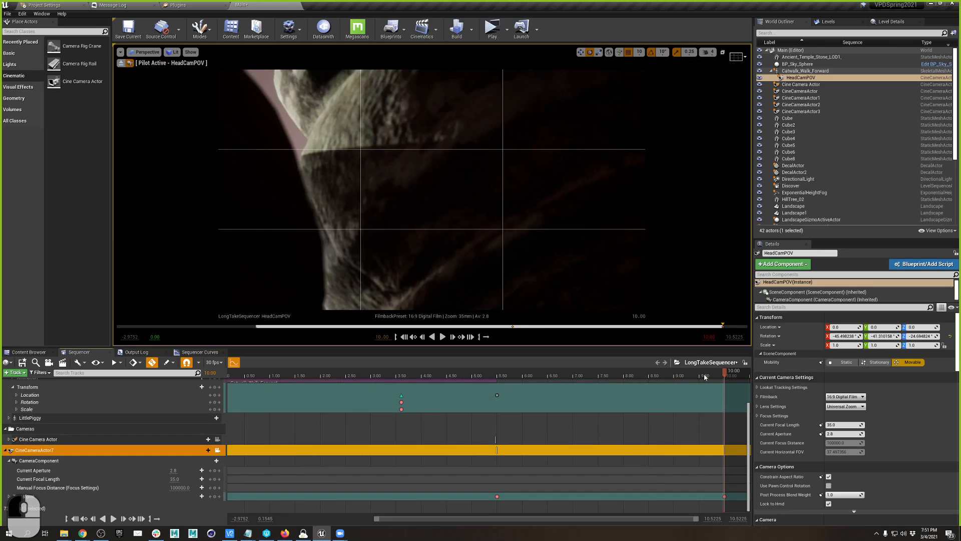
left_click_drag(704, 377, 726, 414)
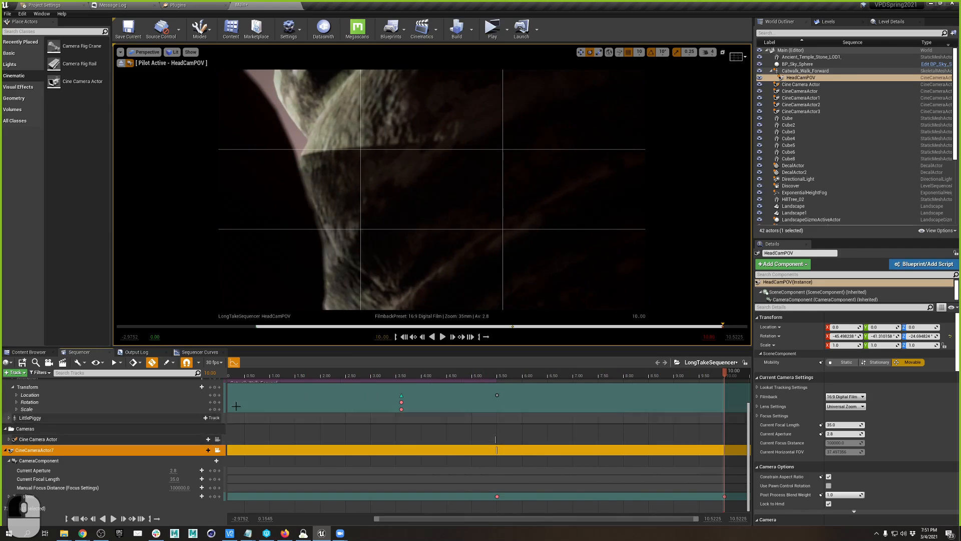
Lock the viewport to the Camera Cuts track and add Cine Camera Actor as the camera cut starting at 0.00
scroll(236, 406, "up", 3)
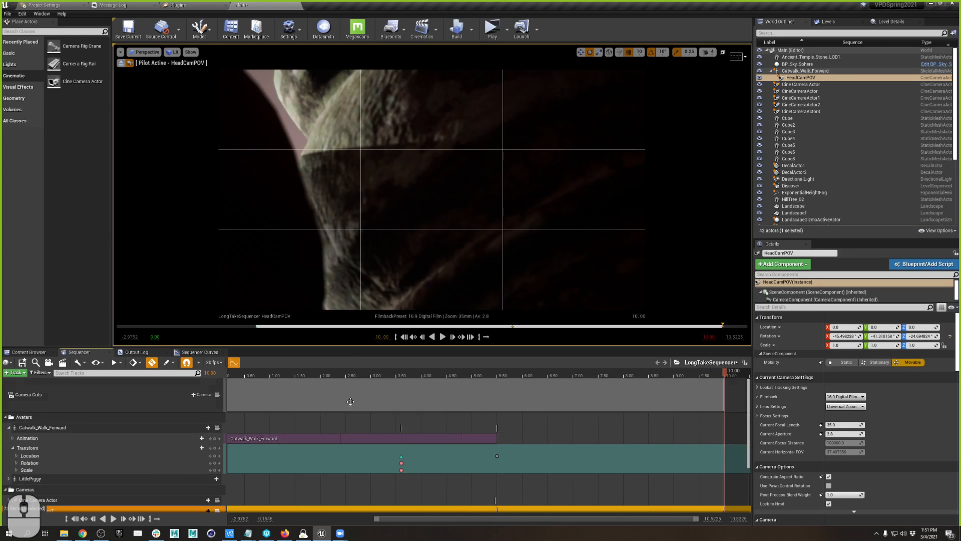
left_click(223, 394)
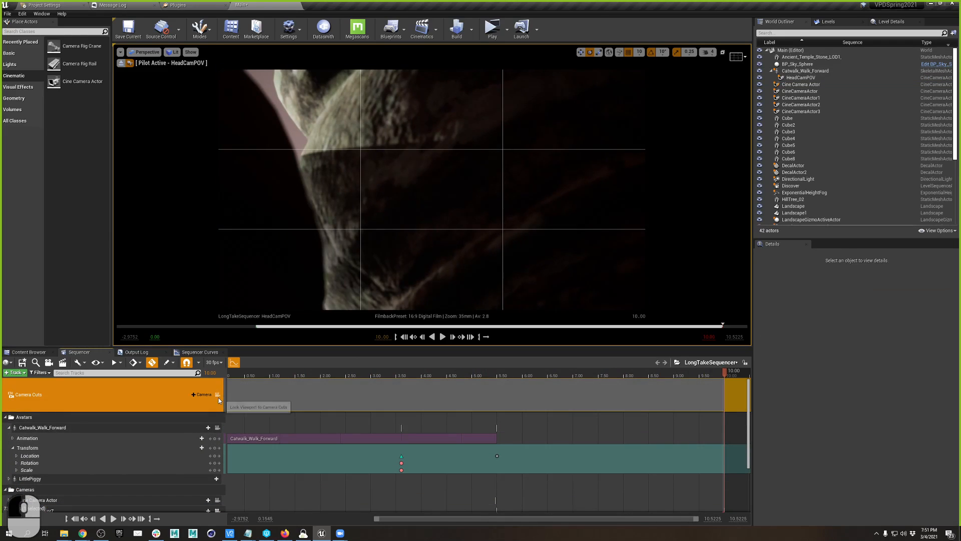
left_click(219, 398)
left_click_drag(436, 370, 231, 371)
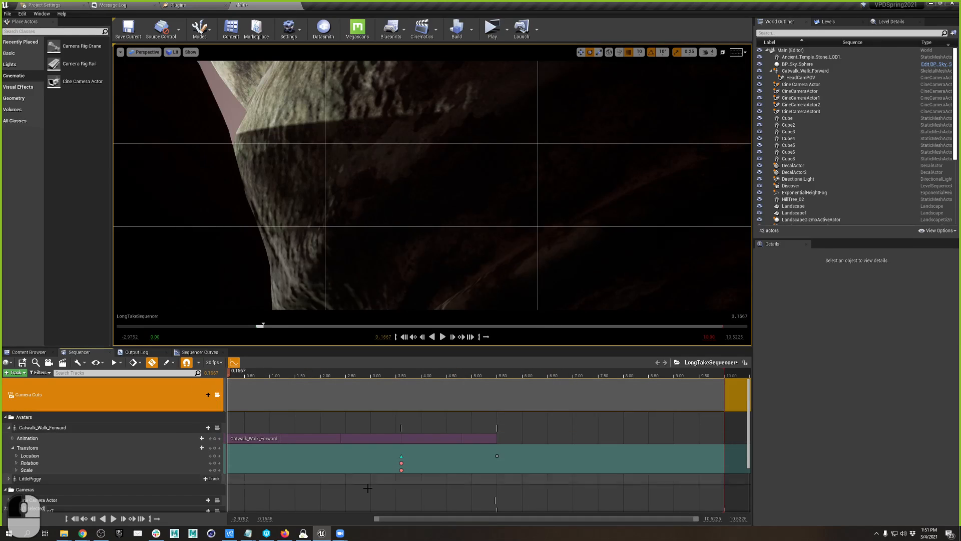
left_click_drag(471, 522, 390, 522)
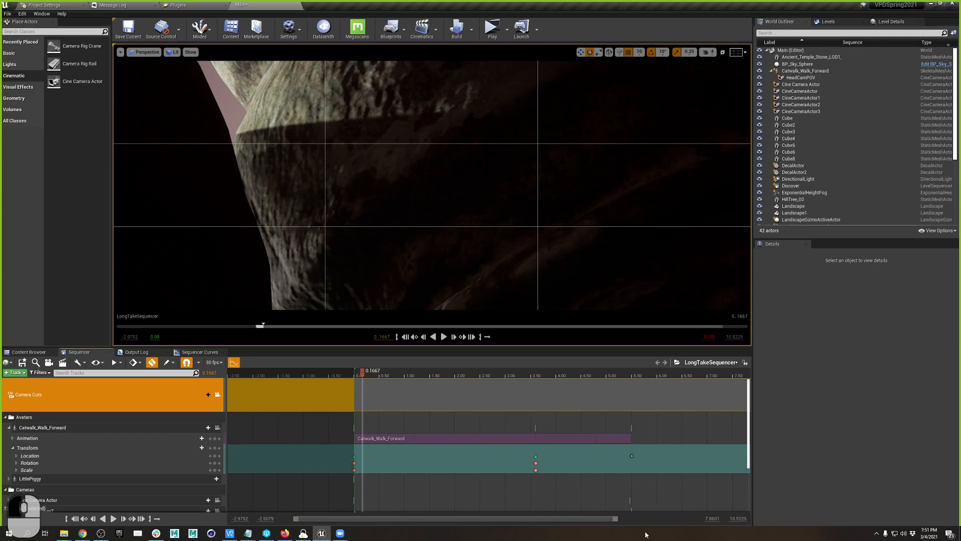
left_click_drag(615, 520, 699, 520)
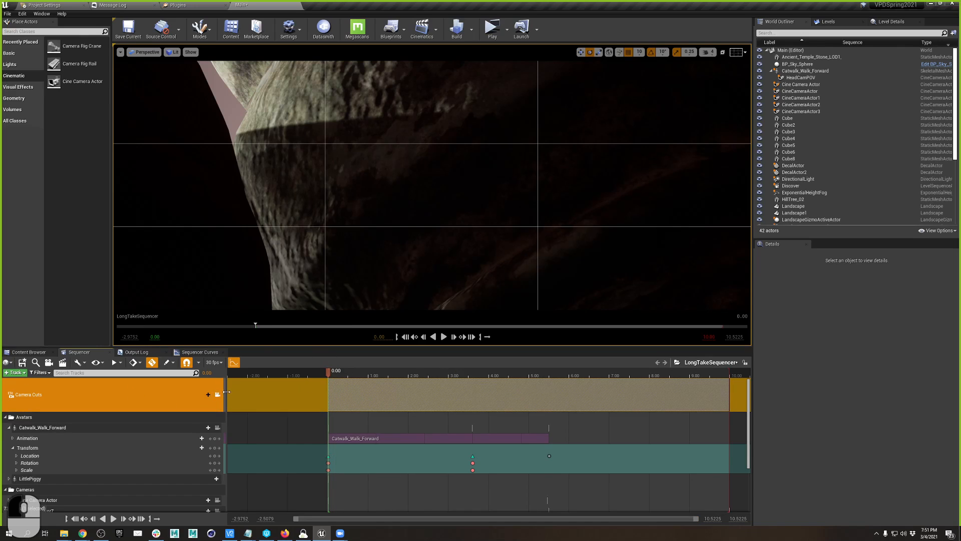
left_click(208, 394)
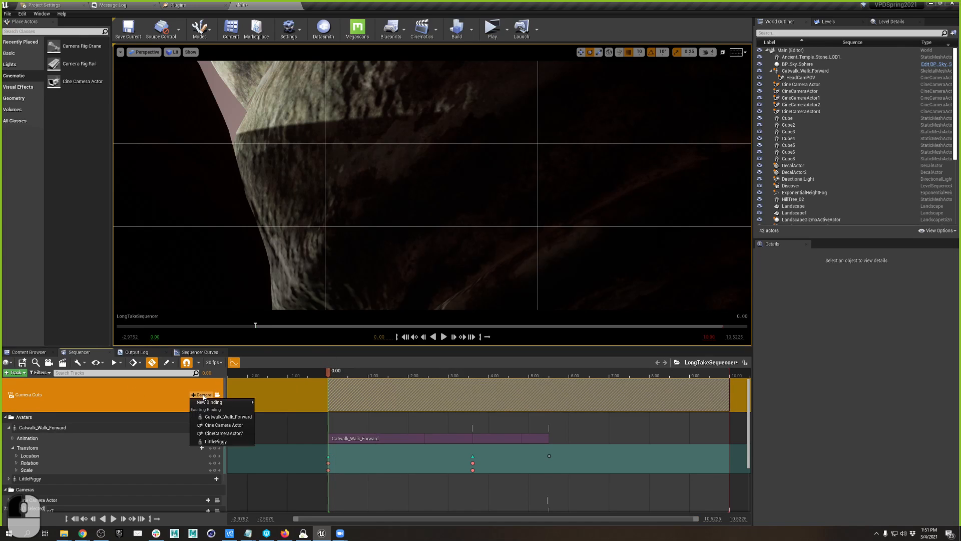
left_click(230, 425)
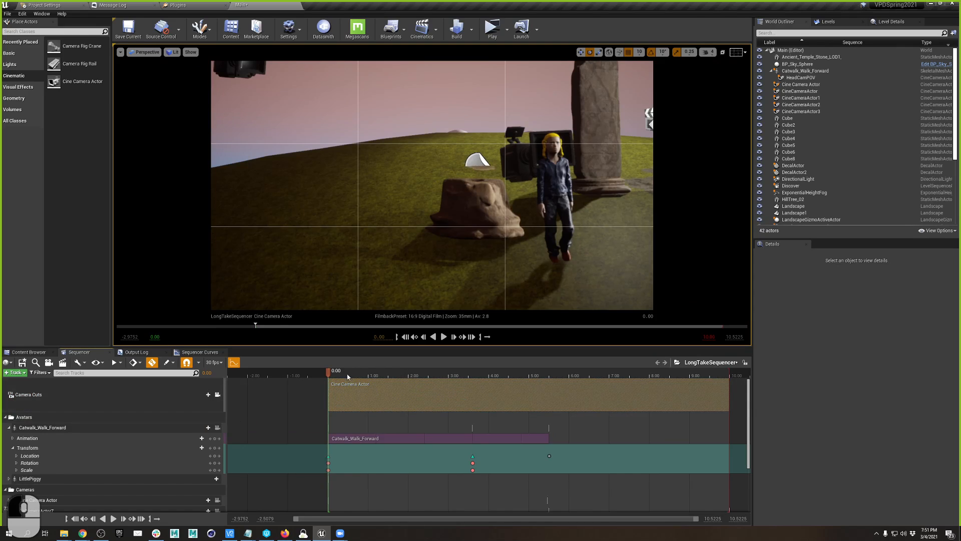
Add a camera cut to HeadCamPOV at the 5.50 key, and play the sequence from about 0.40 through both cuts
left_click_drag(348, 377, 526, 393)
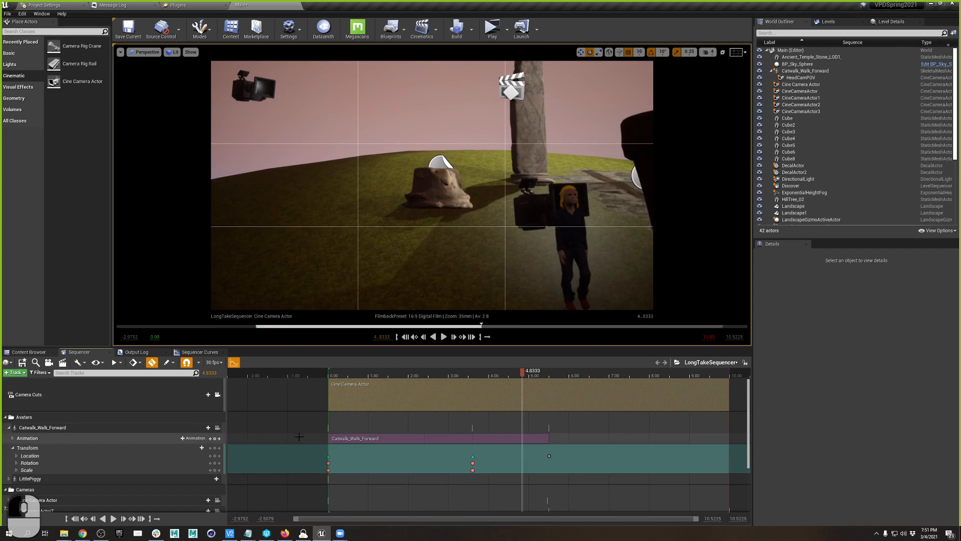
left_click(222, 439)
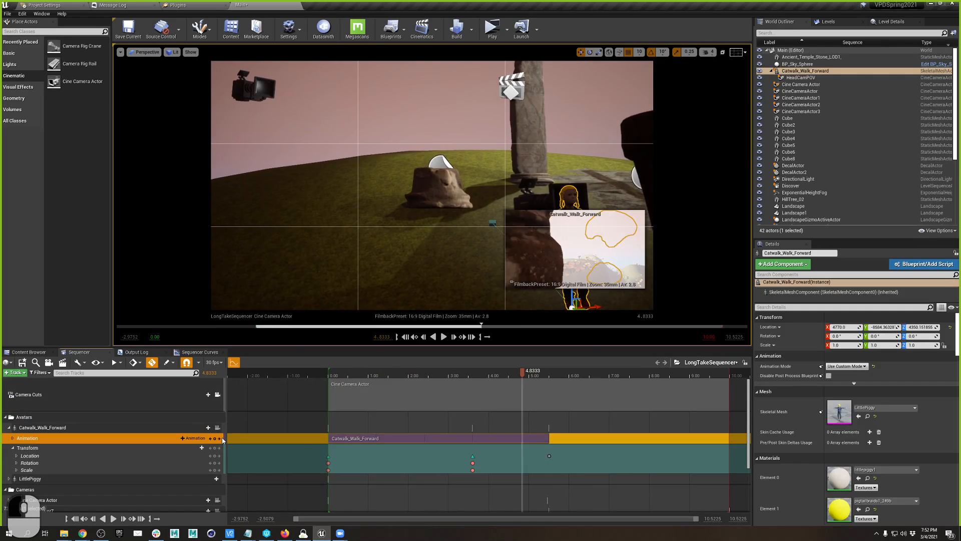
left_click(220, 439)
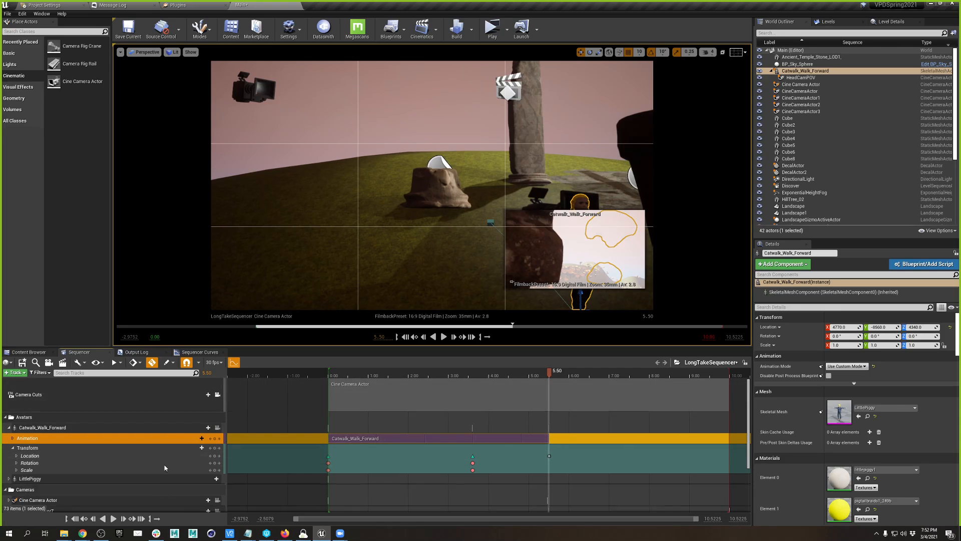
left_click(203, 395)
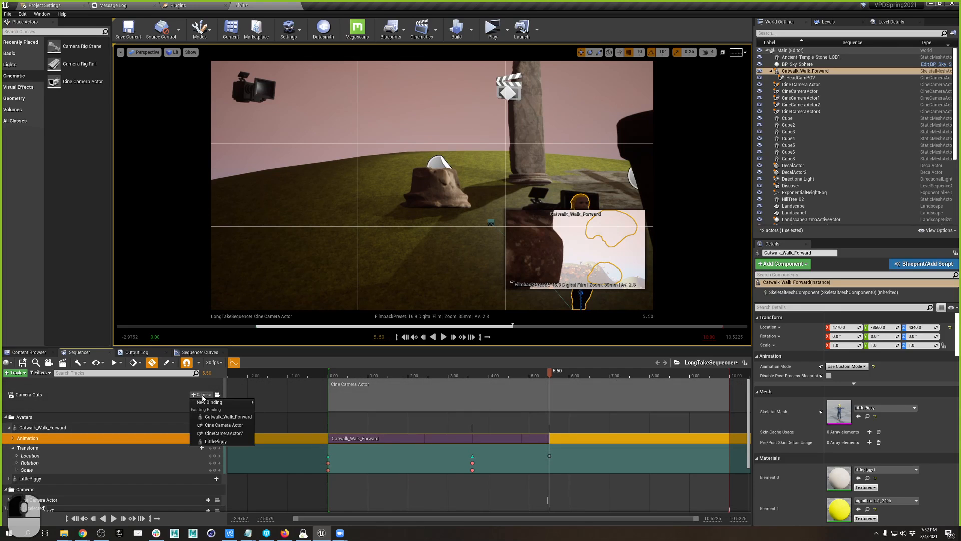
left_click(228, 417)
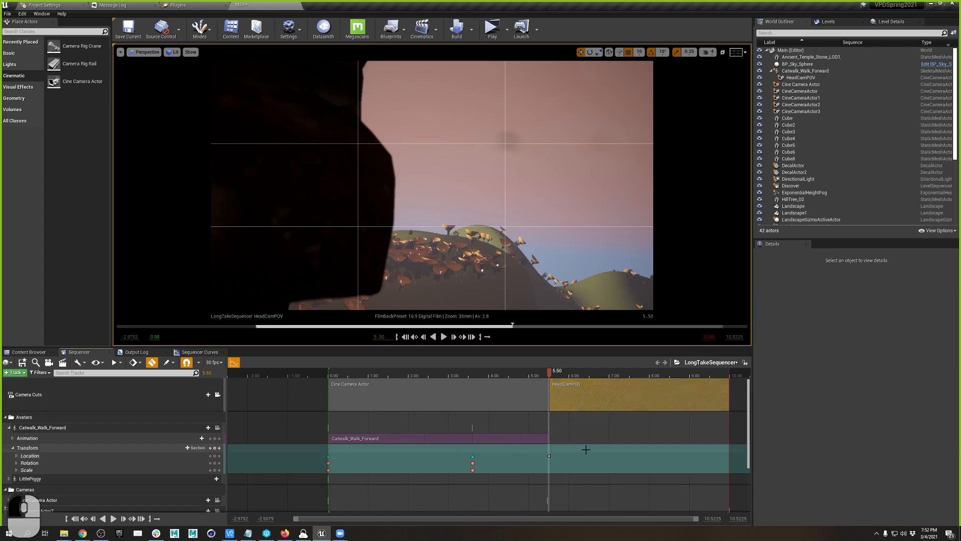
left_click_drag(550, 372, 344, 403)
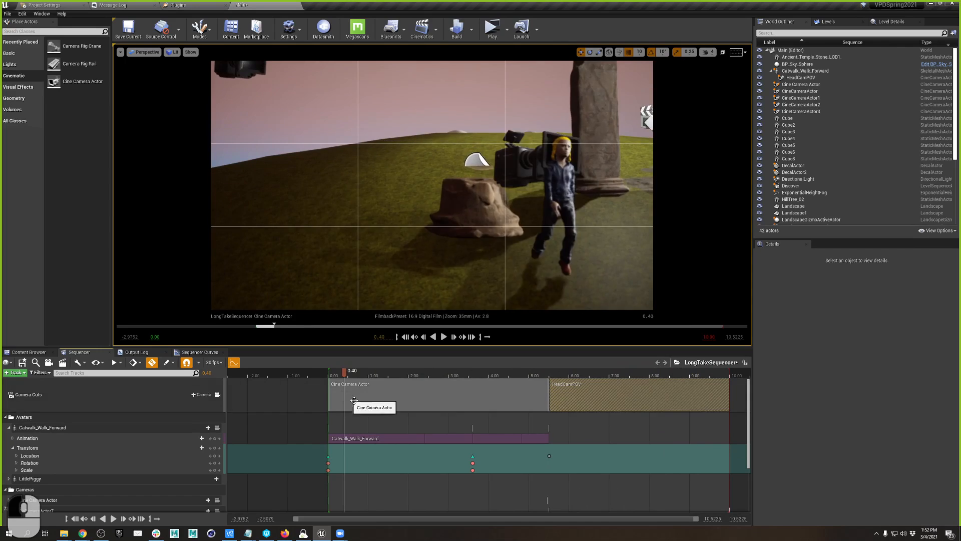
key("space")
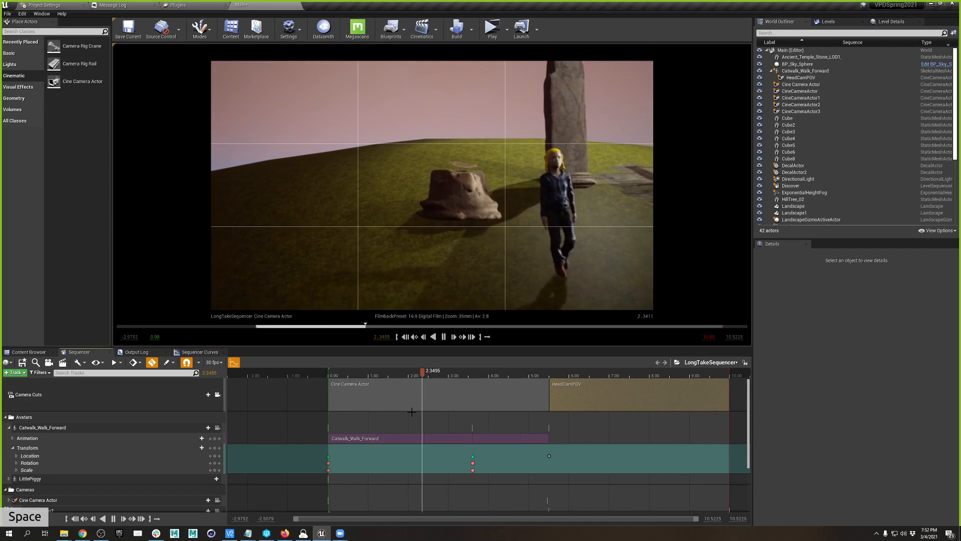
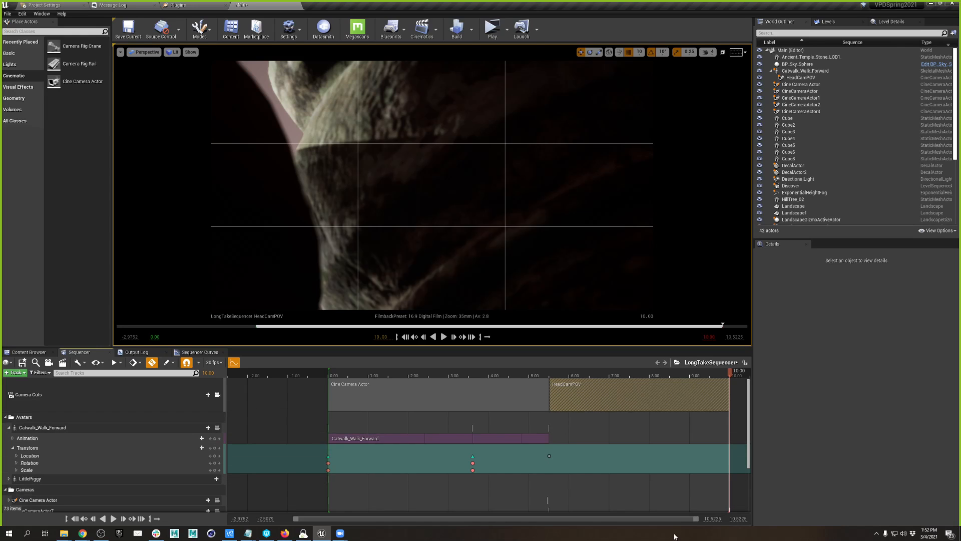
Extend the HeadCamPOV camera cut and the sequence's playback end to about 11.80
scroll(676, 387, "down", 5, "ctrl")
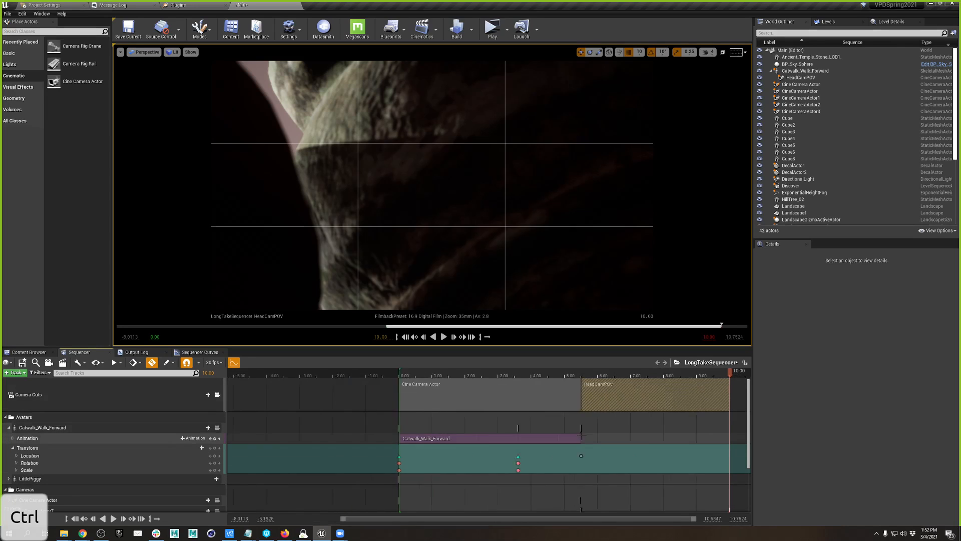
right_click_drag(676, 387, 437, 385)
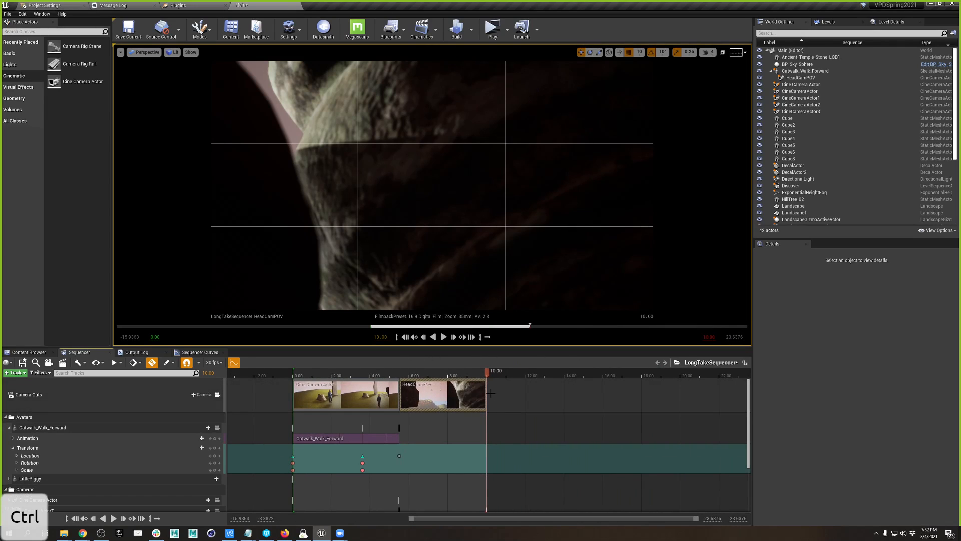
scroll(501, 384, "up", 5, "ctrl")
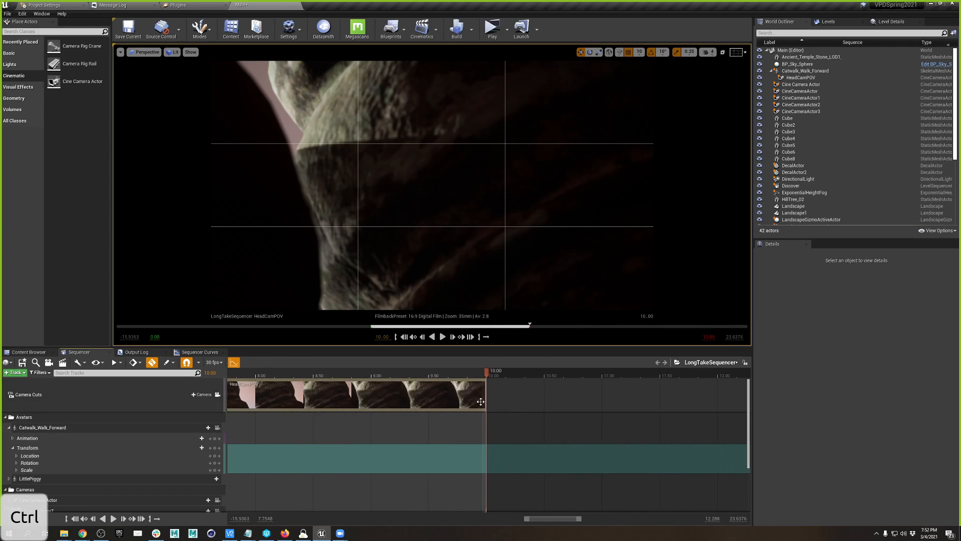
left_click_drag(486, 395, 697, 394)
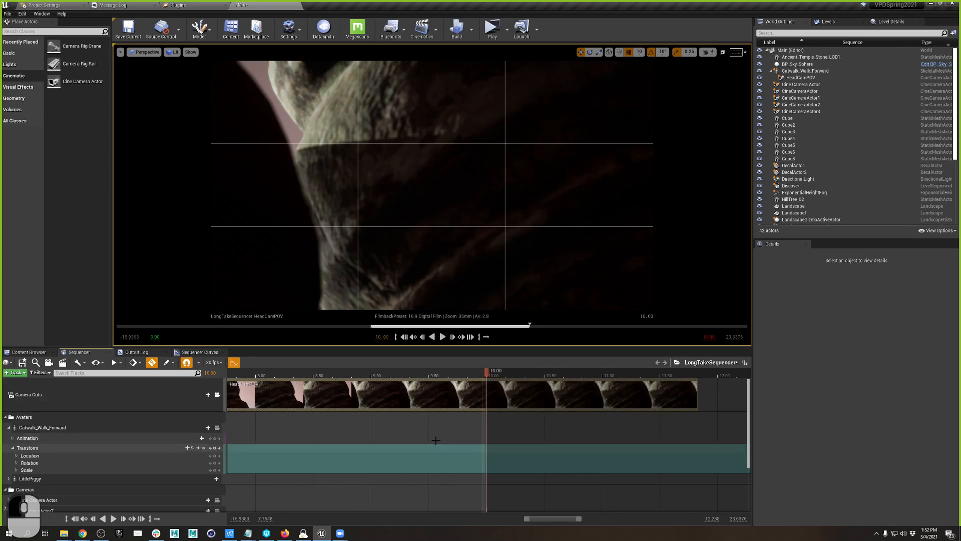
left_click_drag(489, 371, 425, 372)
left_click_drag(525, 375, 696, 383)
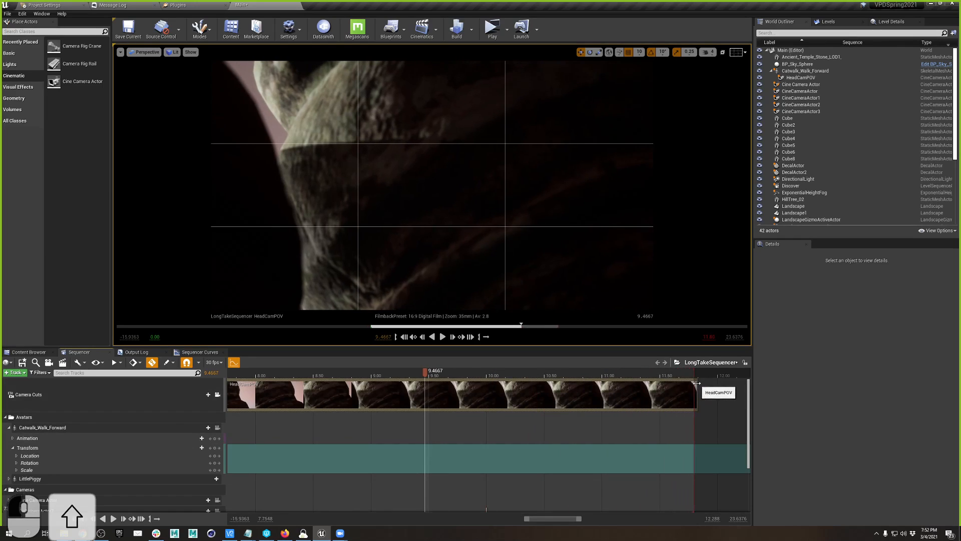
Scrub the HeadCamPOV cut back to about 9.87 and unlock the viewport from the Camera Cuts track
left_click(475, 375)
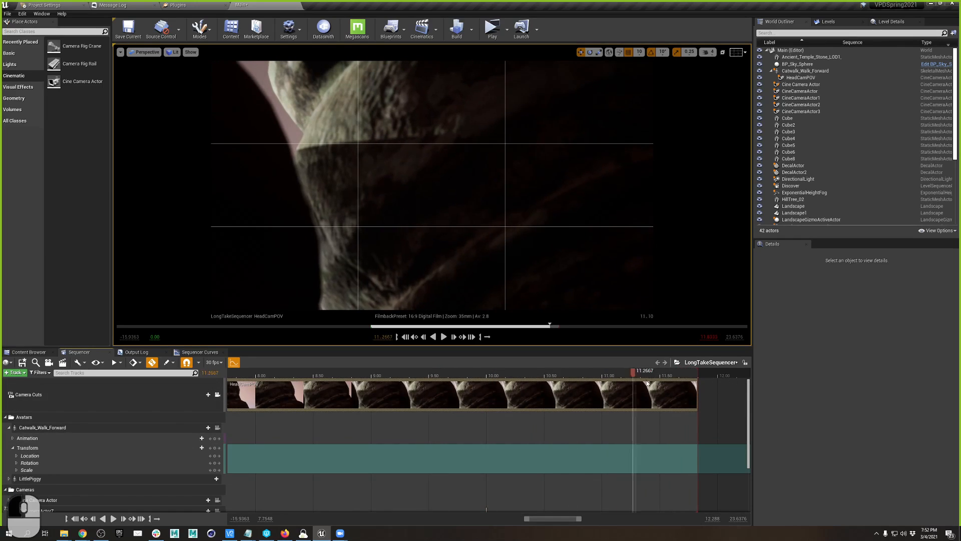
left_click_drag(477, 381, 471, 389)
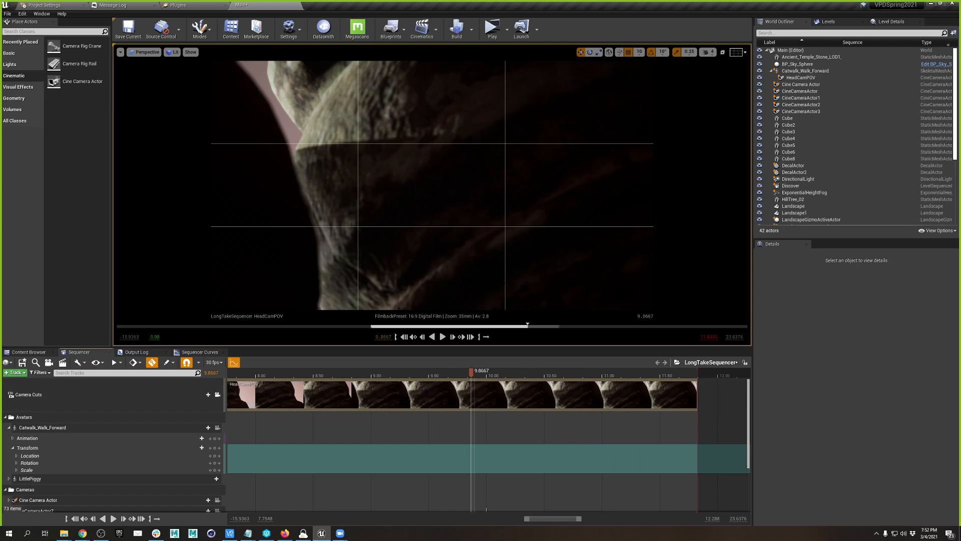
left_click(216, 394)
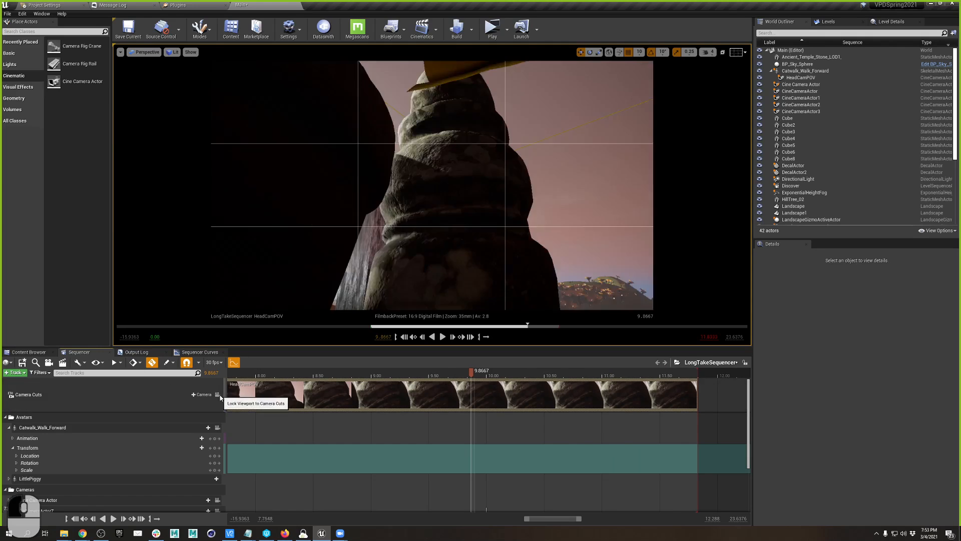
Move the playhead to the CineCameraActor7 transform key at 10.00 and add the Ancient_Temple_Stone actor to the sequence
right_click_drag(350, 240, 340, 275)
key("s")
key("e")
key("w")
key("w")
key("d")
key("d")
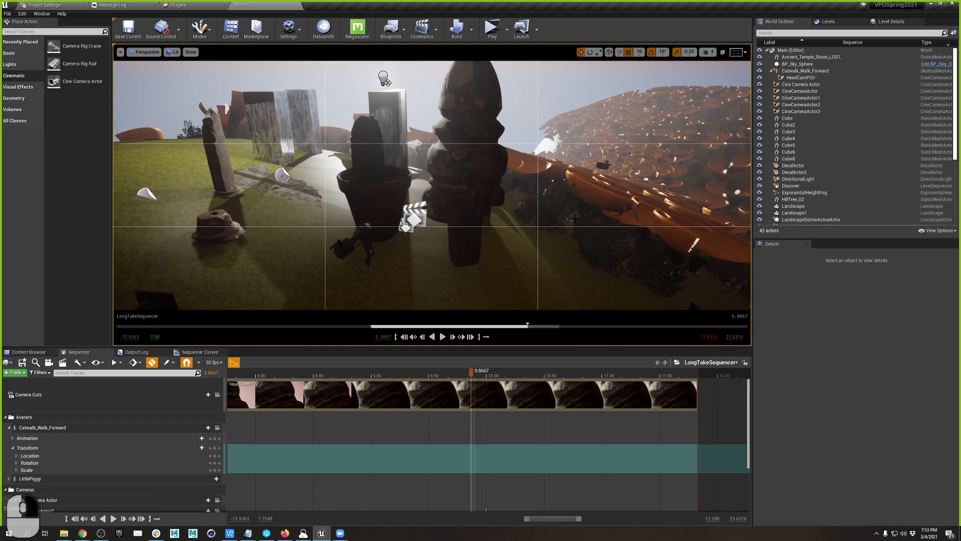
left_click(480, 245)
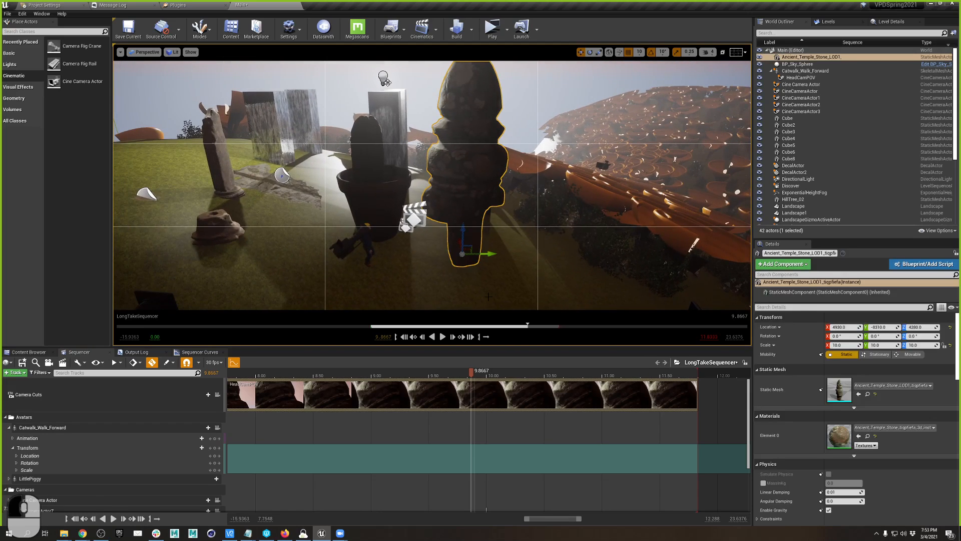
scroll(307, 475, "down", 5)
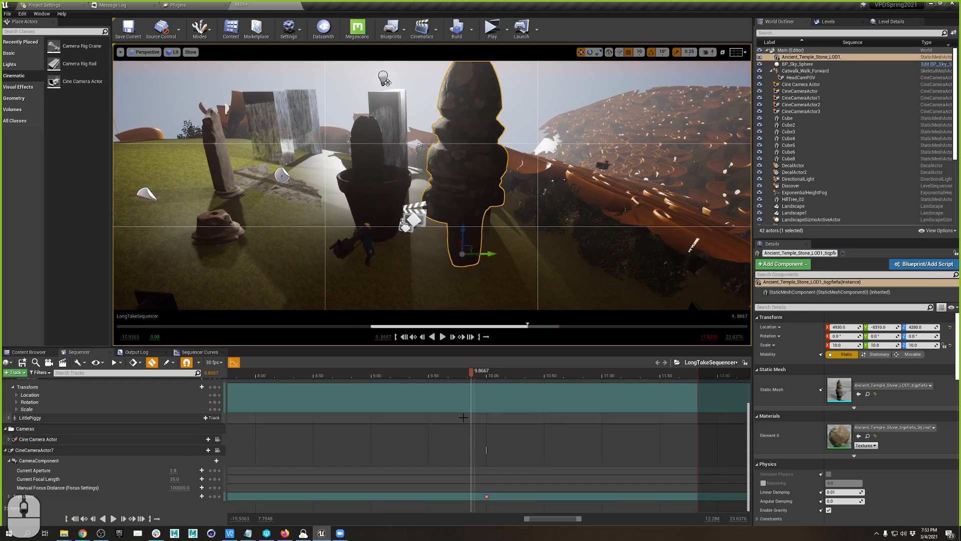
left_click(220, 496)
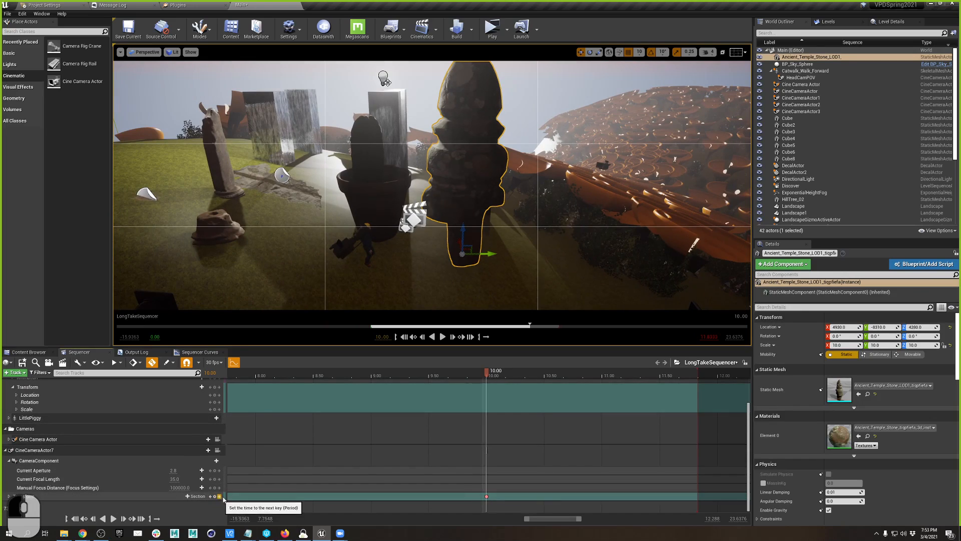
left_click_drag(814, 59, 59, 417)
scroll(59, 418, "down", 2)
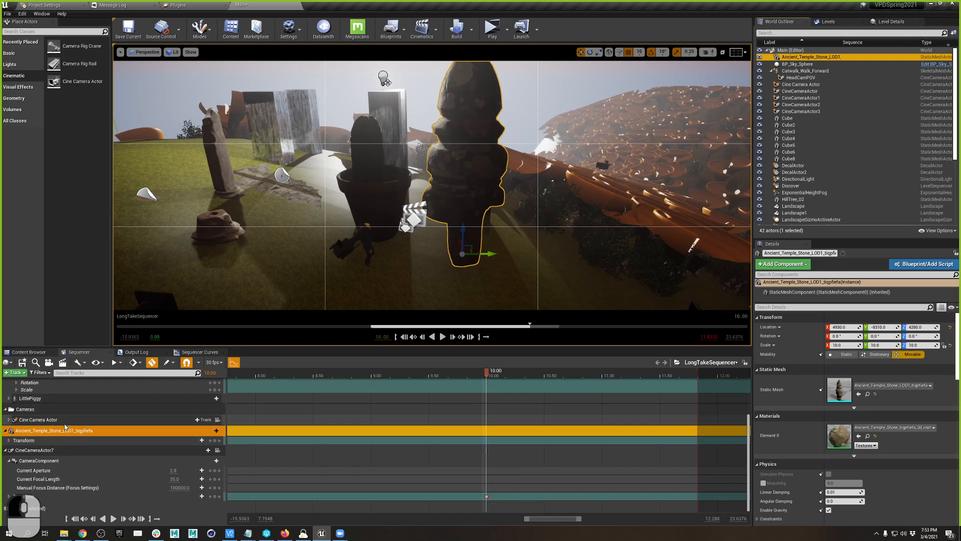
Move the CineCameraActor7 track into the Cameras folder of the sequence
left_click(5, 410)
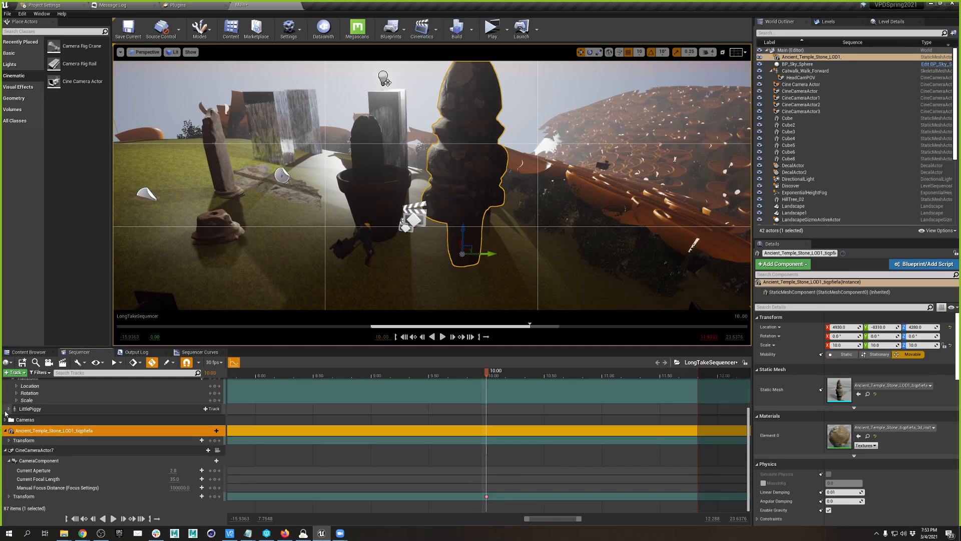
left_click(5, 450)
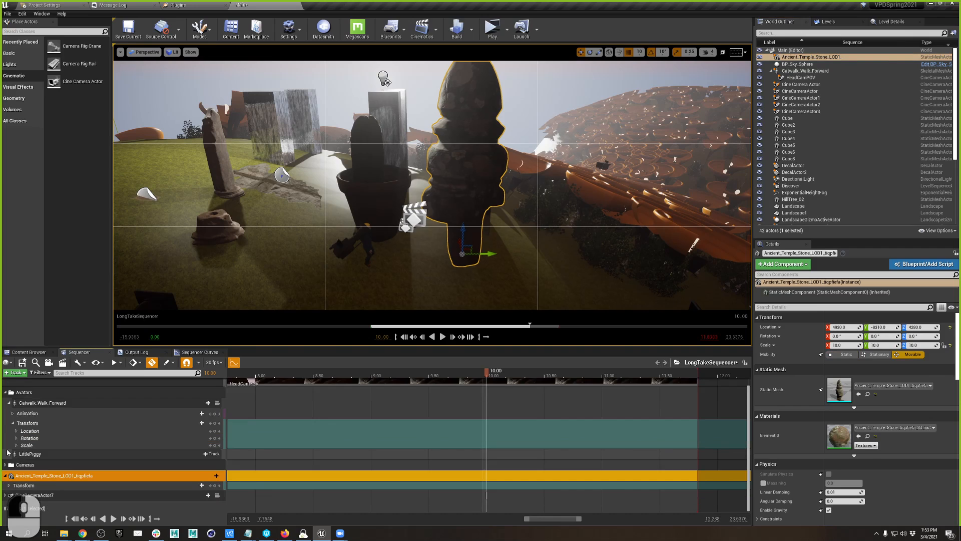
left_click(40, 495)
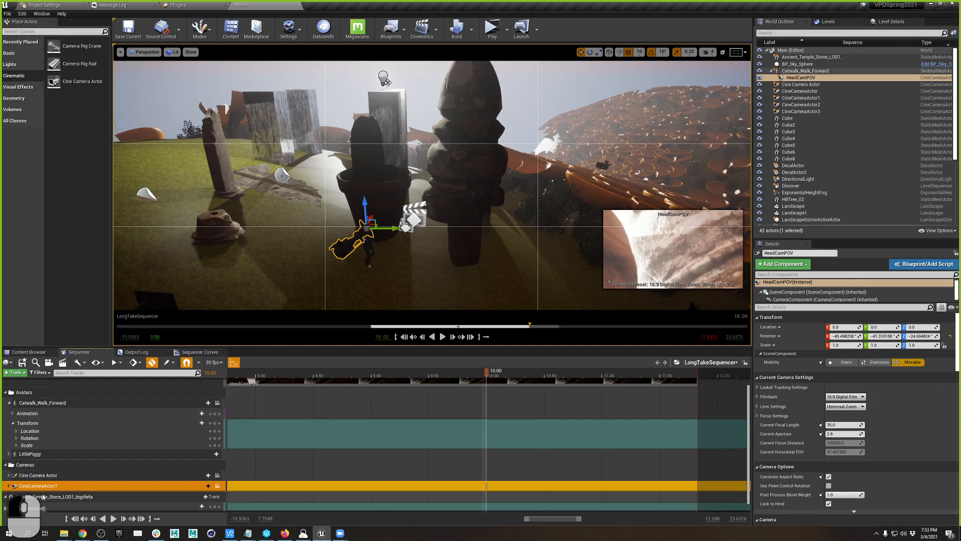
Create a sequence folder named StaticMeshes and move the Ancient_Temple_Stone track into it
left_click(55, 497)
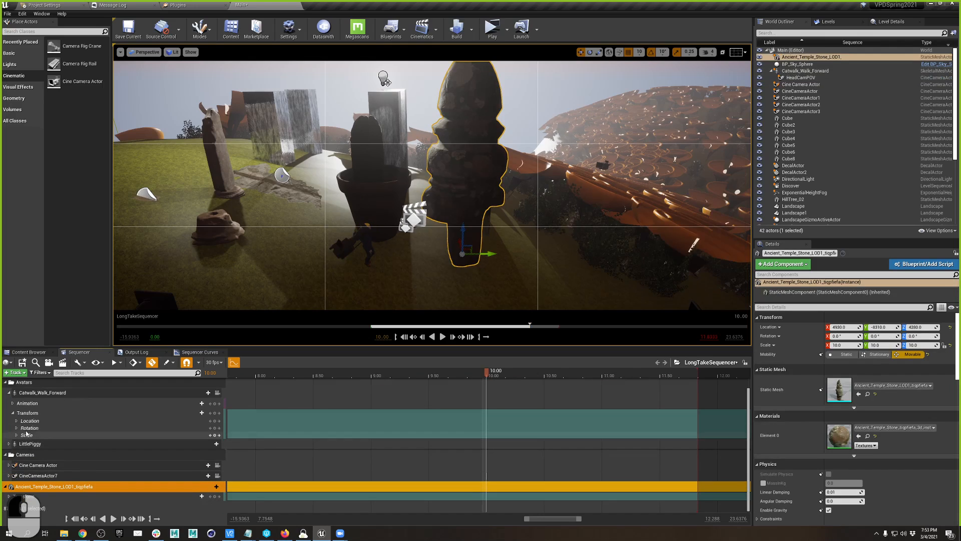
left_click(19, 374)
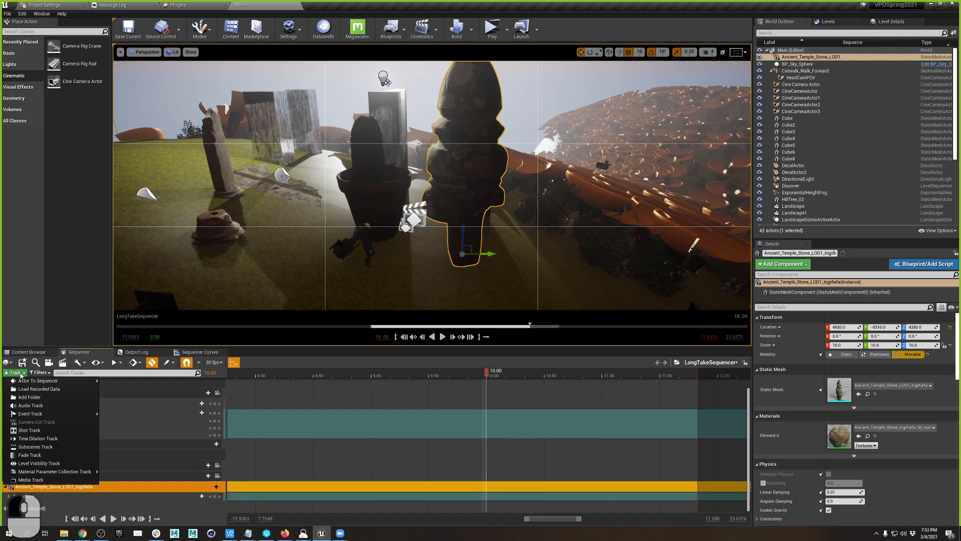
left_click(33, 398)
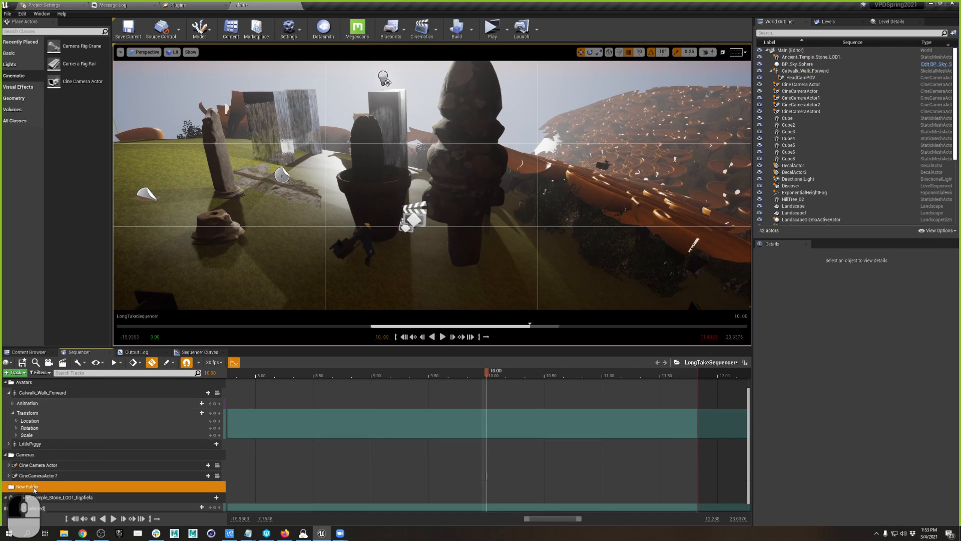
right_click(25, 491)
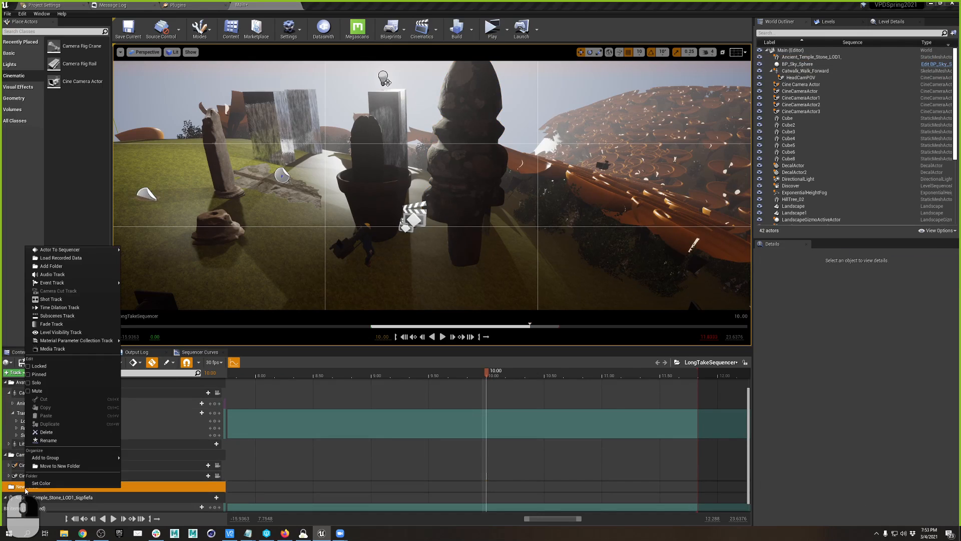
left_click(49, 440)
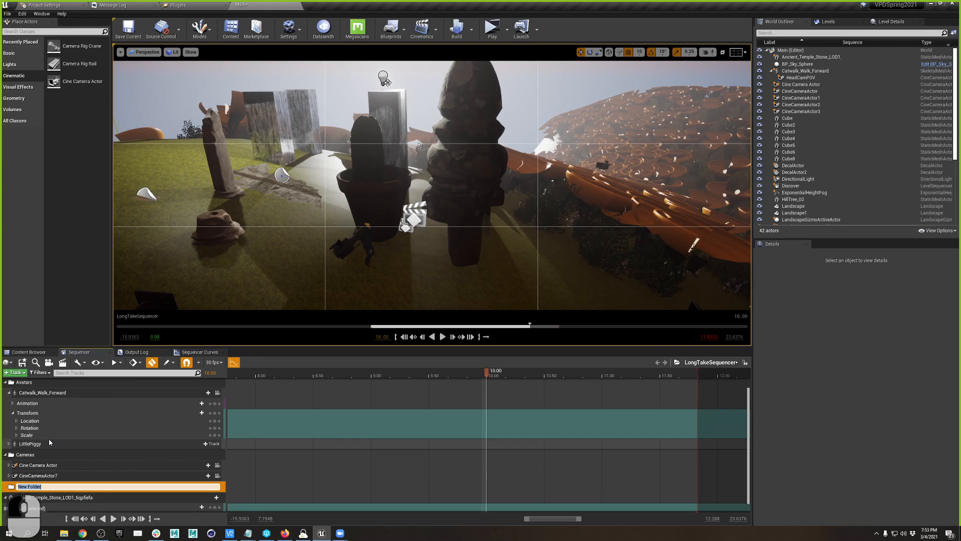
type("Static")
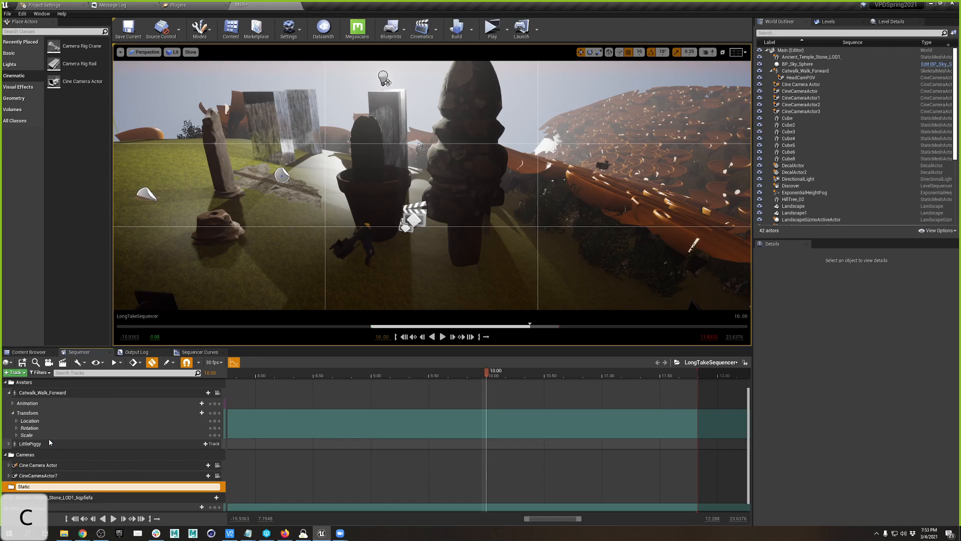
type("Meshes")
key("Return")
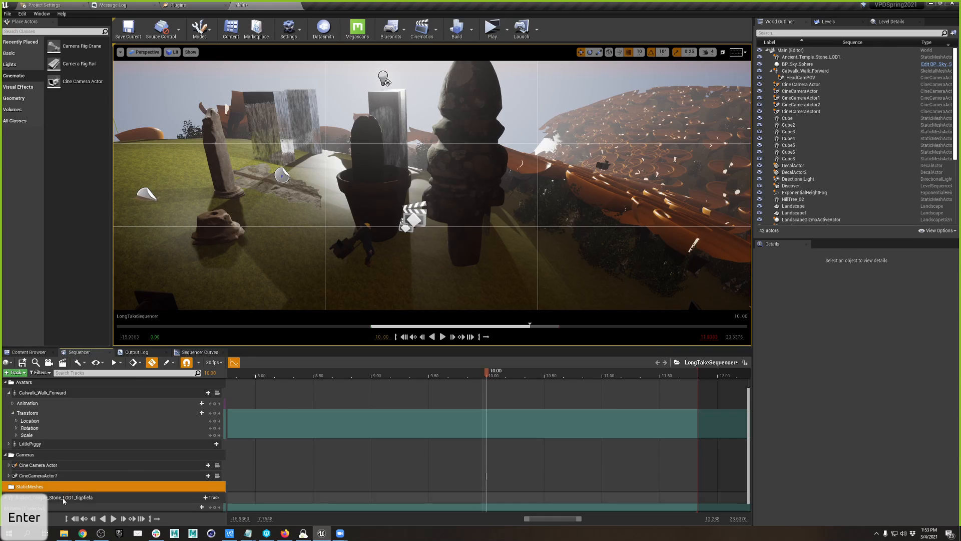
left_click_drag(60, 497, 31, 493)
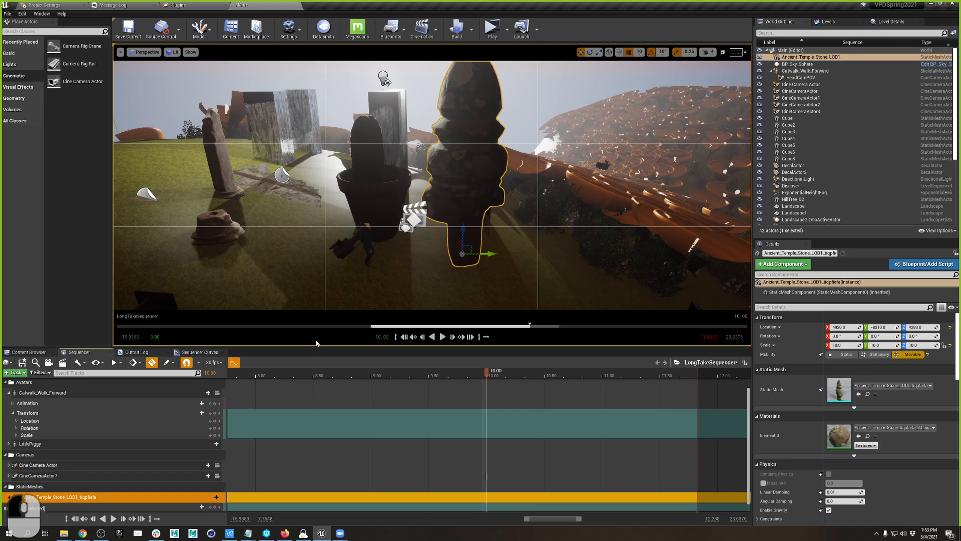
Move the playhead to the Catwalk_Walk_Forward scale key at 3.60 and key the Ancient_Temple_Stone transform there
scroll(394, 444, "down", 1)
scroll(518, 428, "up", 4)
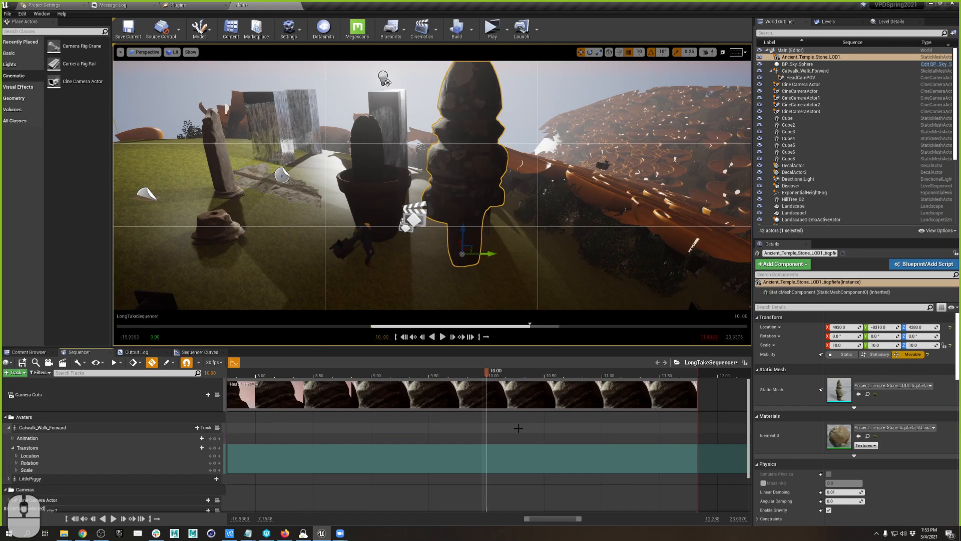
scroll(520, 435, "down", 3)
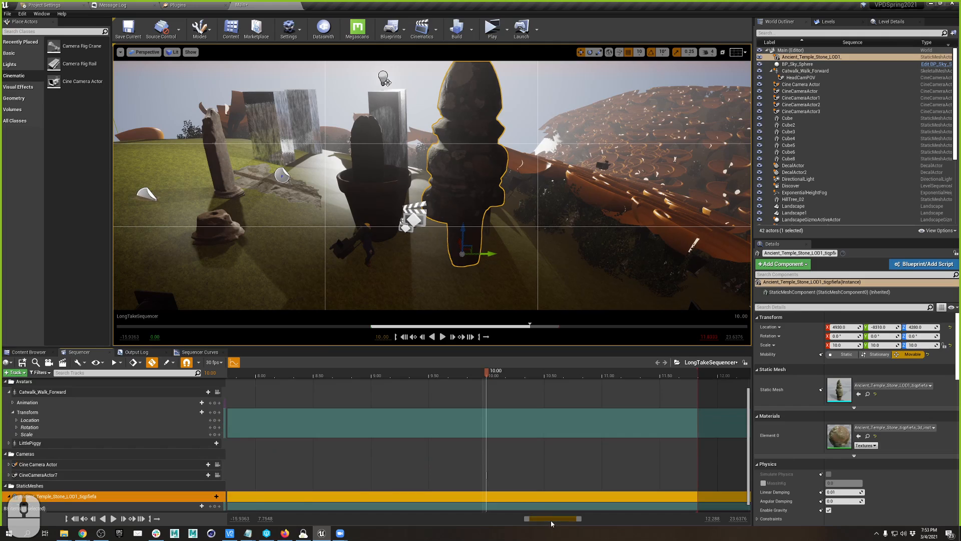
left_click_drag(551, 524, 491, 525)
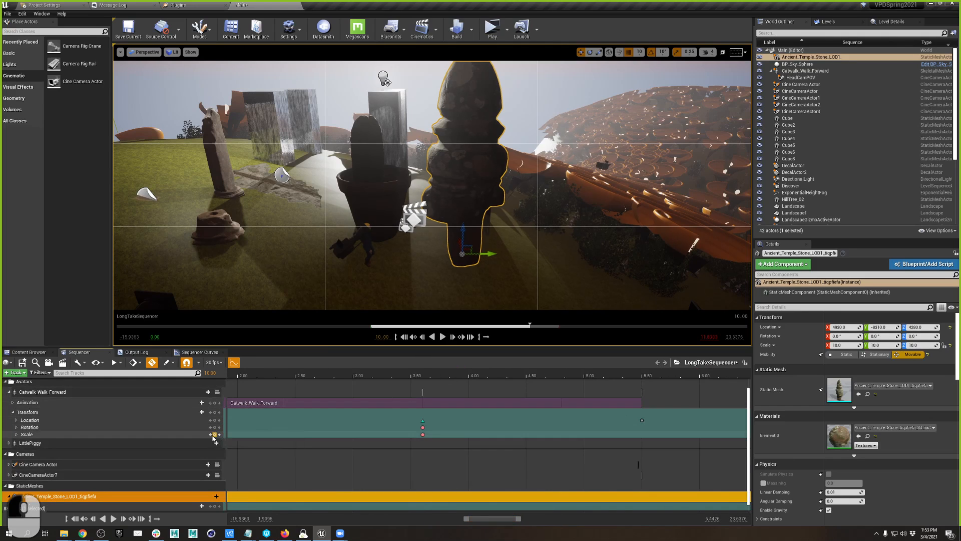
left_click_drag(420, 381, 395, 376)
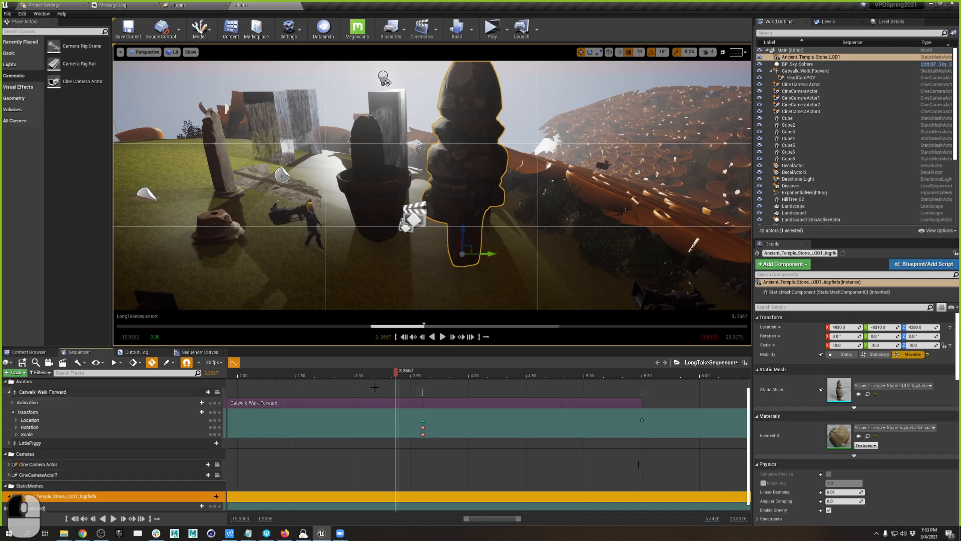
left_click(219, 434)
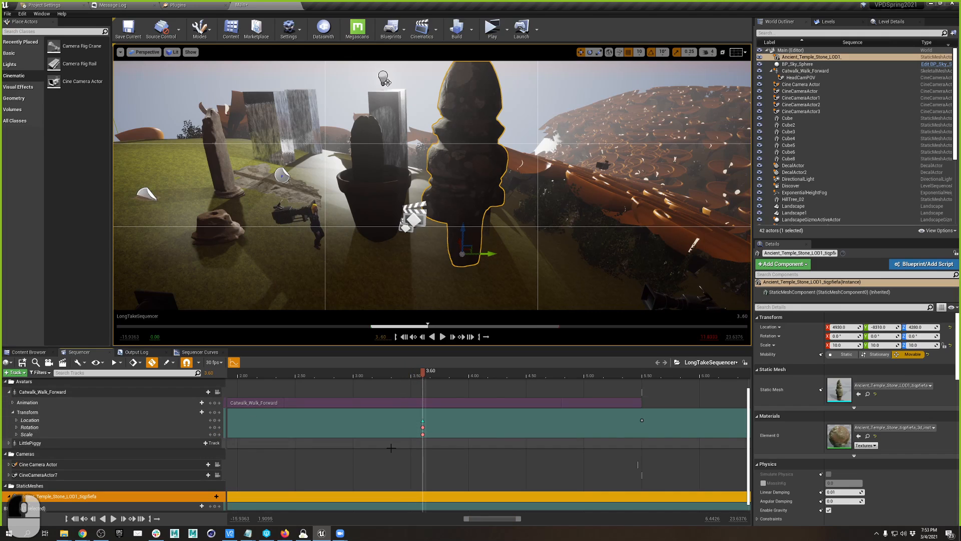
scroll(86, 436, "down", 1)
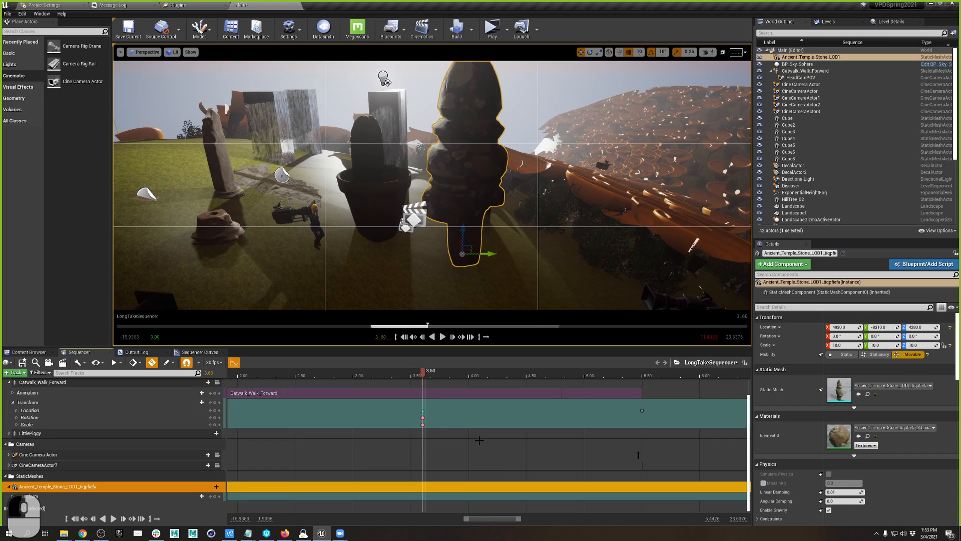
left_click(13, 496)
scroll(119, 463, "down", 2)
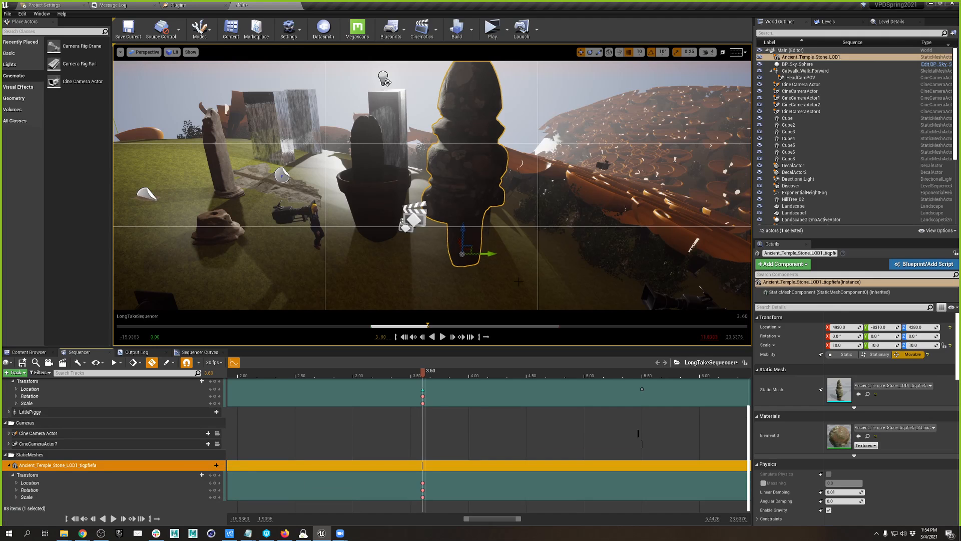
View the temple stone from a lower angle and add its StaticMeshComponent0 component to its sequence track
mouse_move(519, 282)
right_mouse_down()
mouse_move(519, 260)
mouse_move(517, 275)
mouse_move(539, 269)
mouse_move(521, 269)
right_mouse_up()
key("q")
key("q")
key("e")
key("s")
key("s")
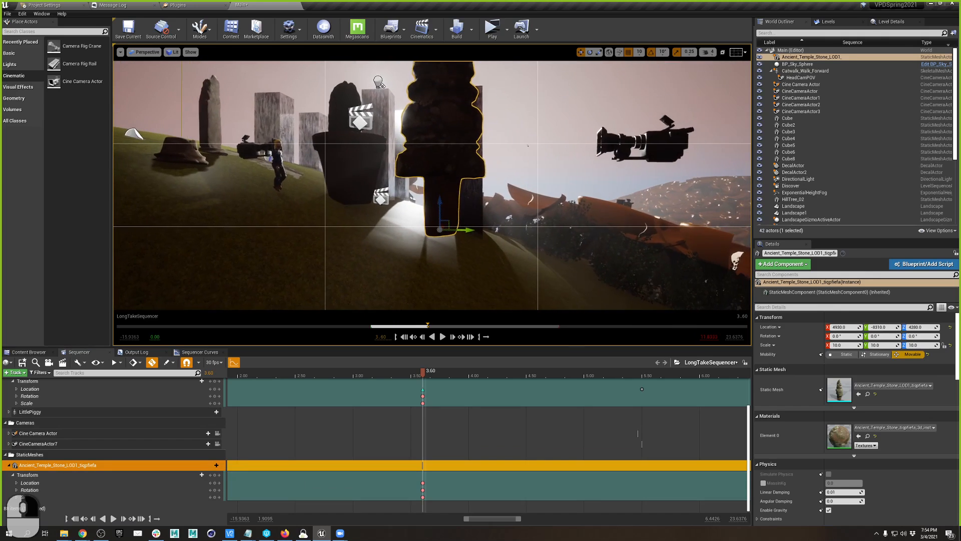
left_click(214, 465)
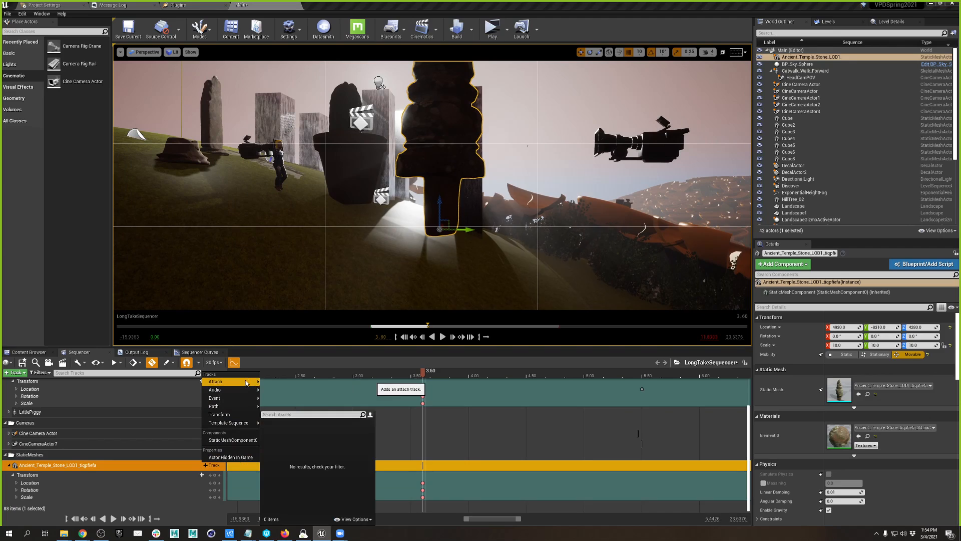
mouse_move(247, 383)
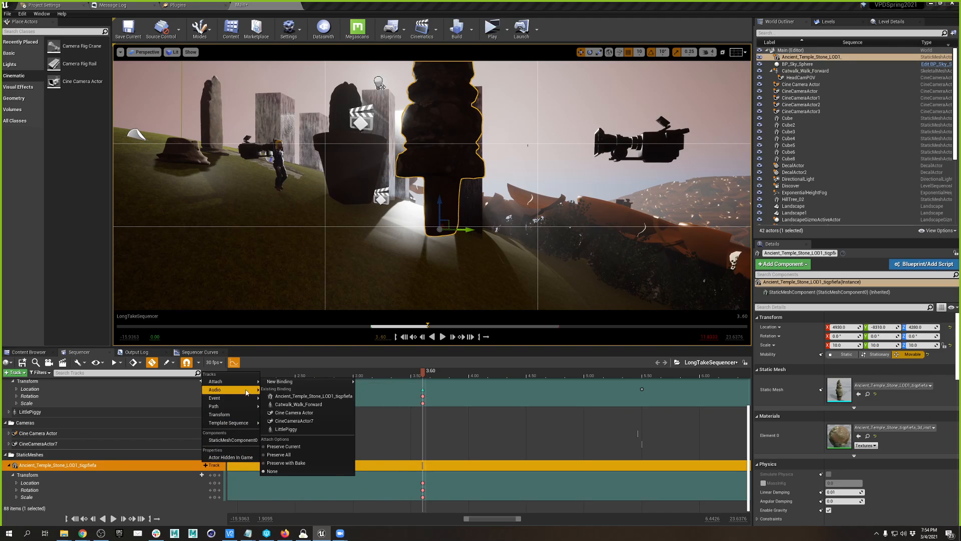
mouse_move(247, 404)
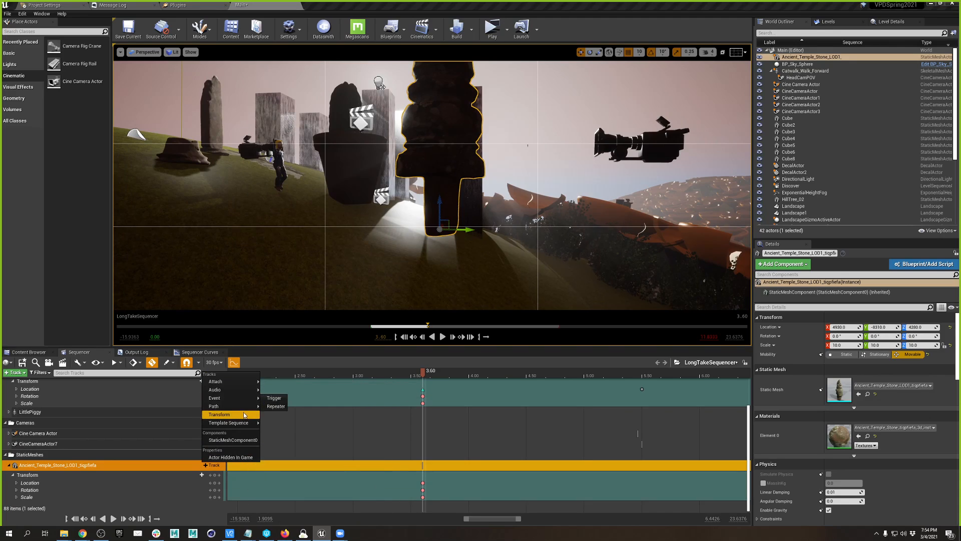
mouse_move(247, 423)
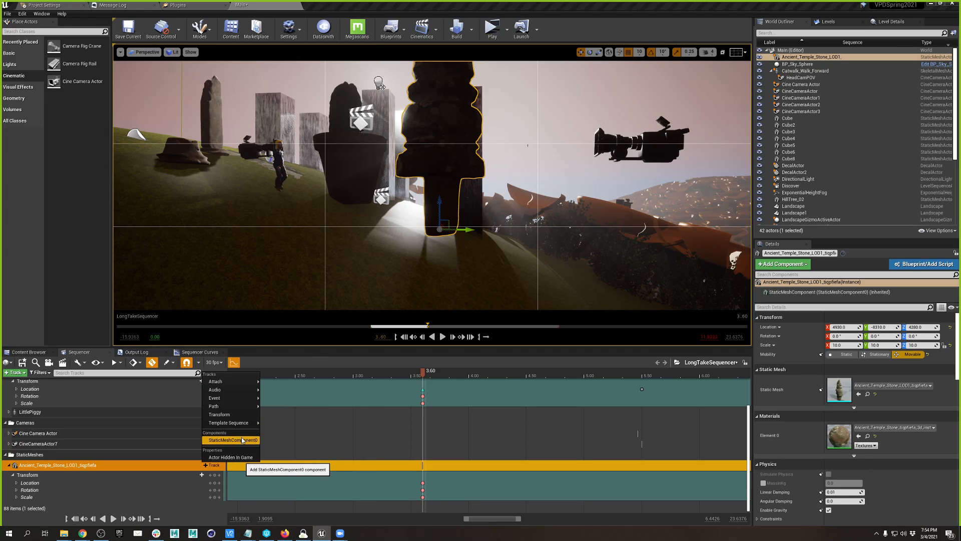
left_click(242, 440)
scroll(196, 466, "down", 1)
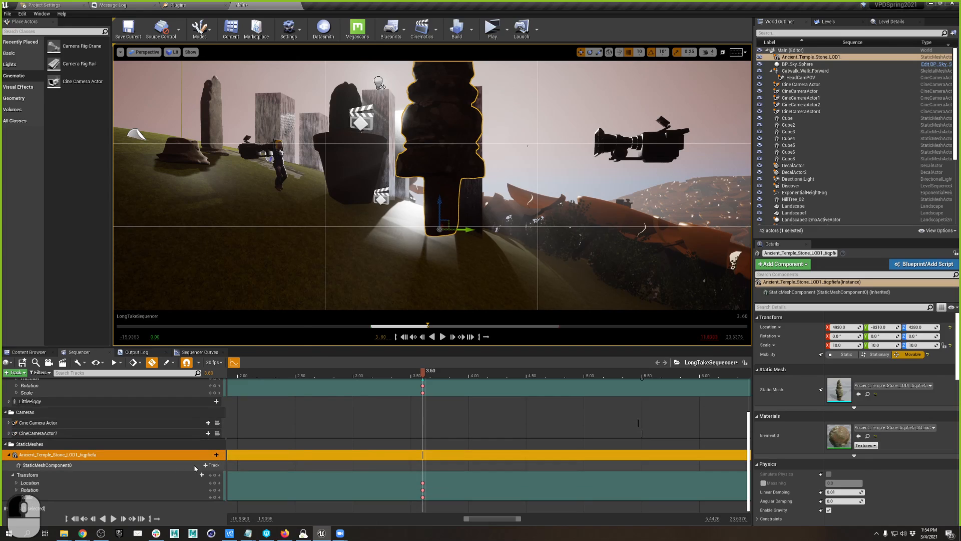
Add a Static Mesh property track to the temple stone's StaticMeshComponent0 and review its other available tracks
left_click(211, 465)
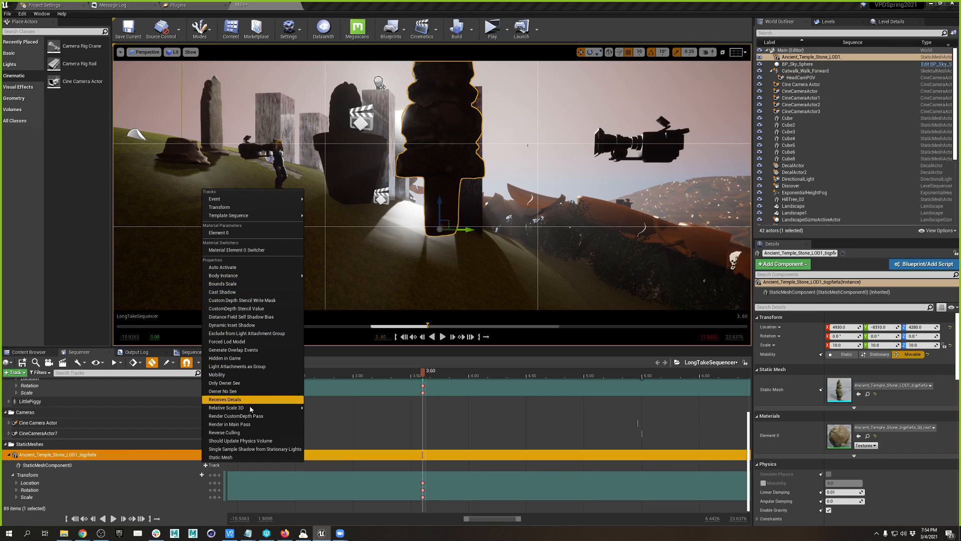
left_click(254, 457)
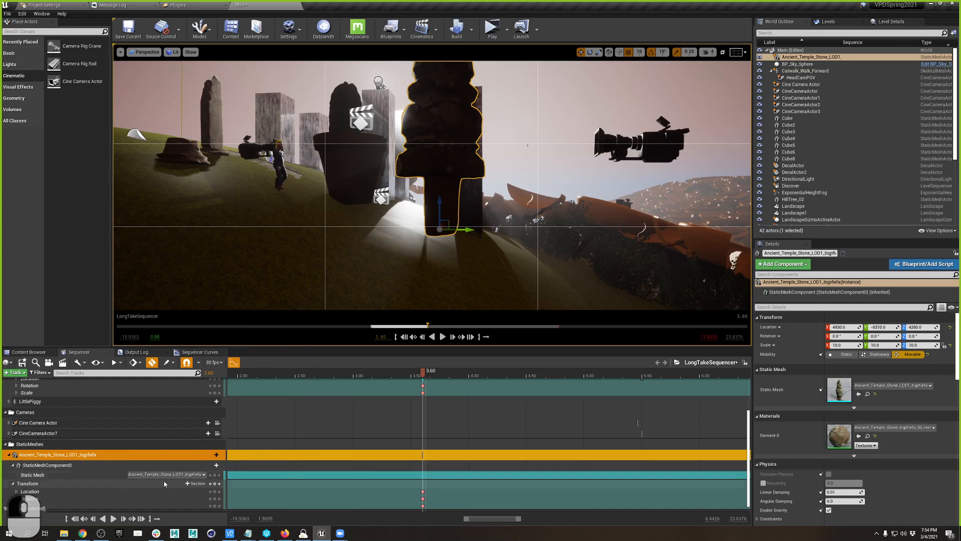
left_click(210, 465)
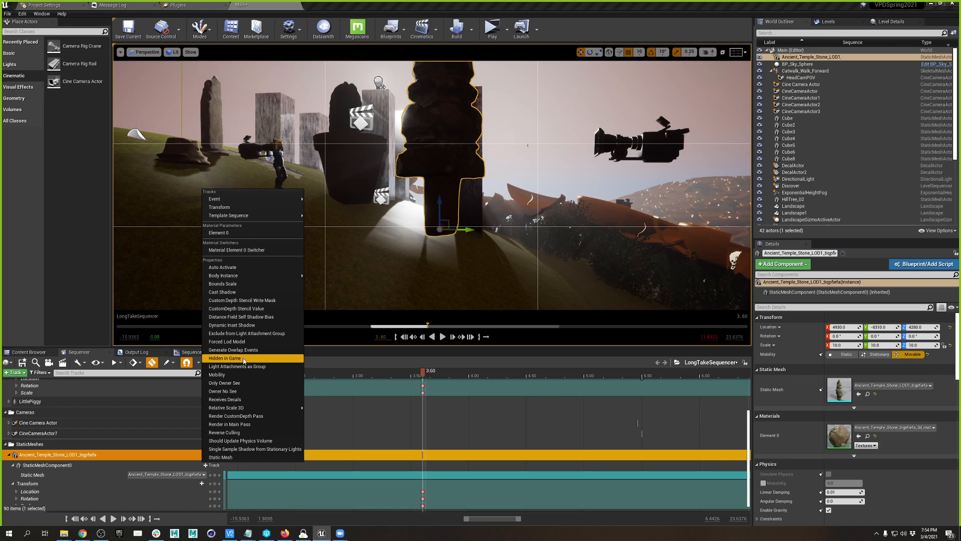
mouse_move(249, 279)
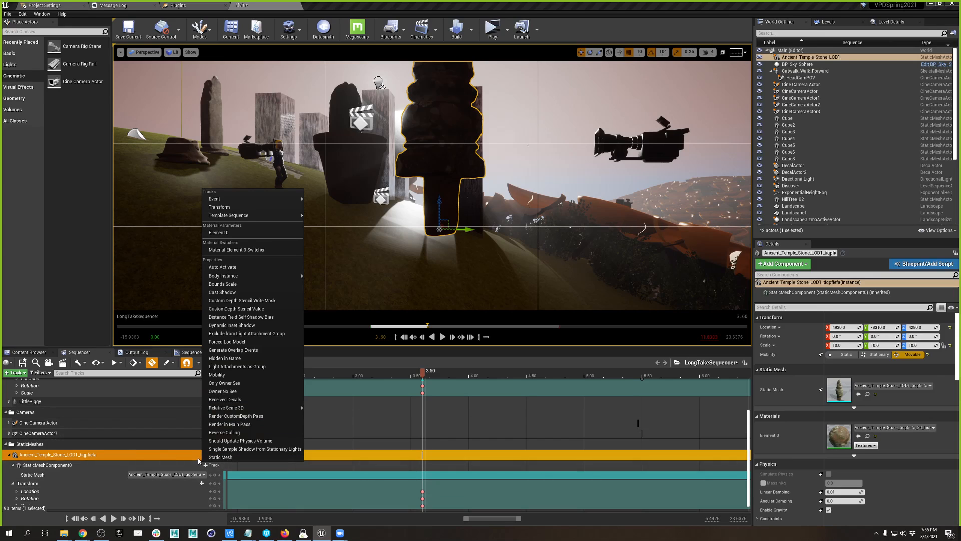
left_click(35, 474)
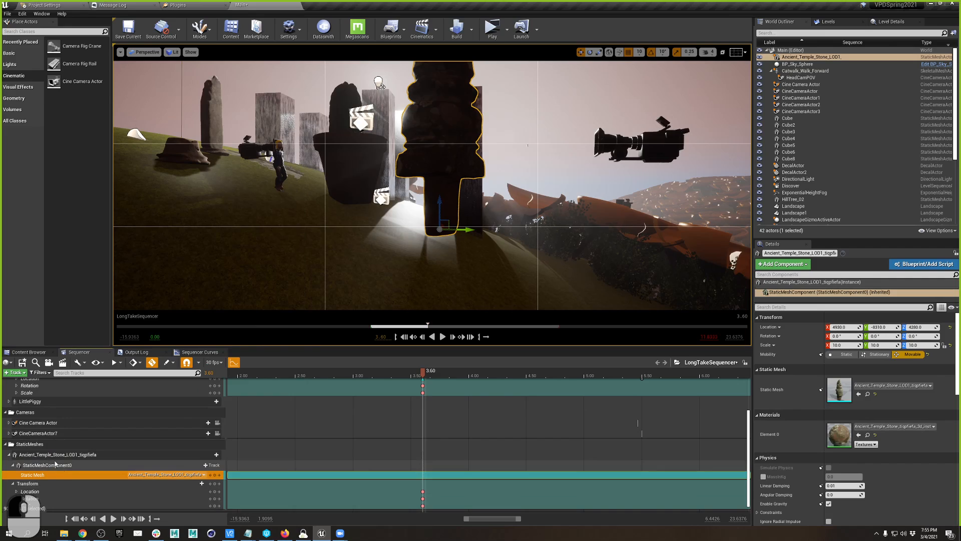
Expand the CineCameraActor7 track and move the playhead to its transform key at 10.00
scroll(98, 499, "down", 1)
left_click(100, 475)
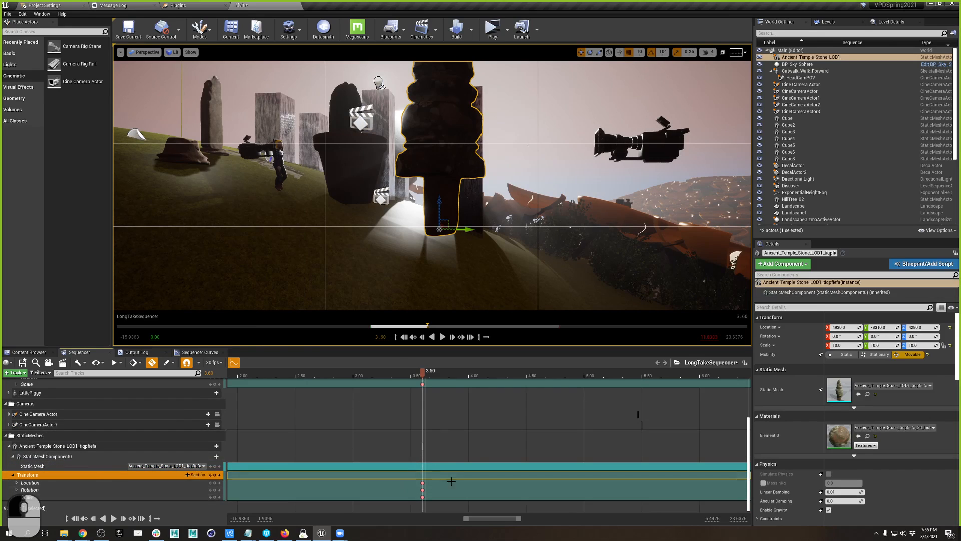
left_click_drag(423, 373, 574, 388)
scroll(574, 395, "up", 3, "ctrl")
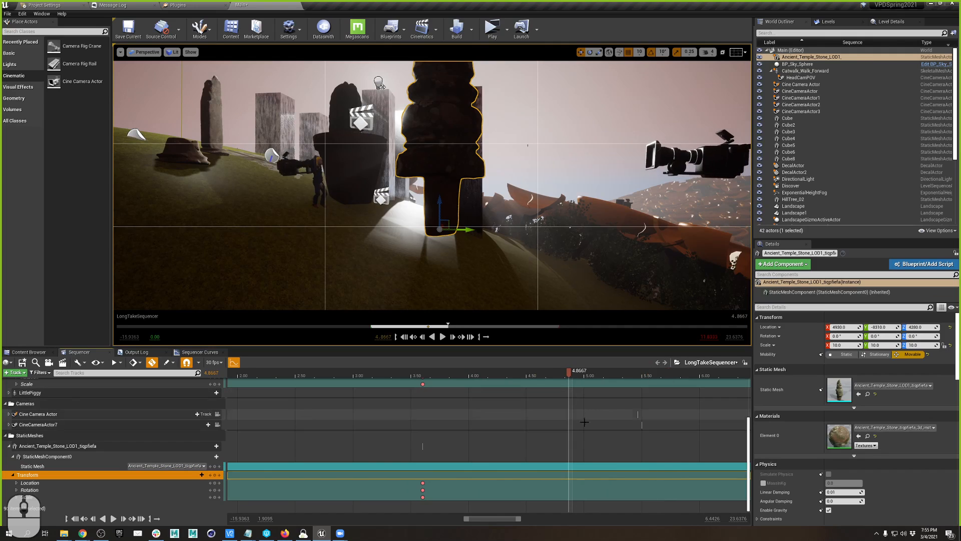
scroll(602, 411, "down", 10, "ctrl")
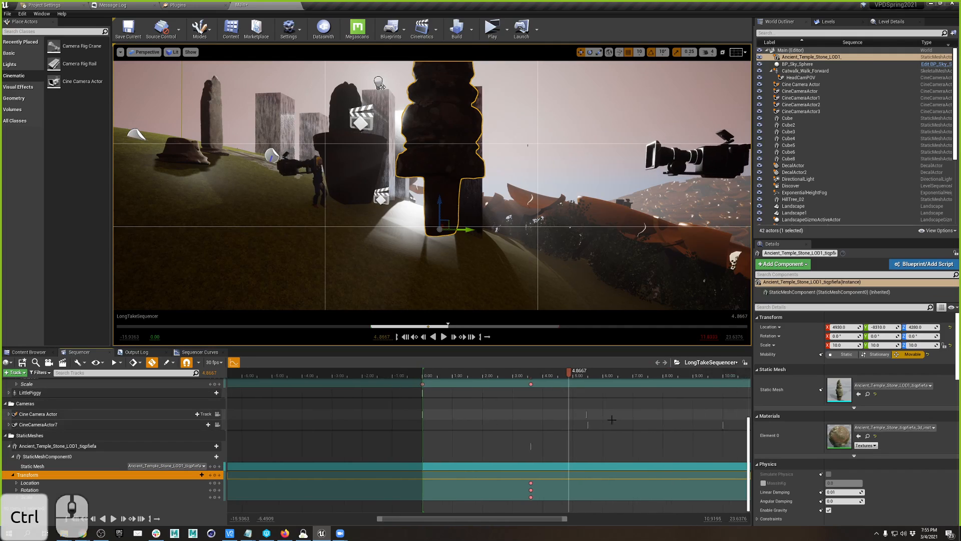
scroll(609, 381, "up", 5)
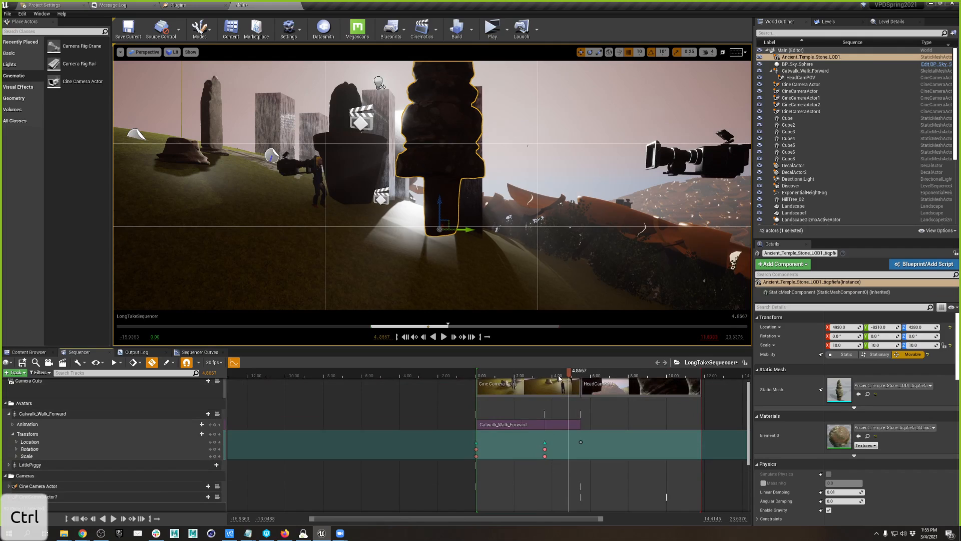
left_click_drag(571, 373, 633, 373)
scroll(651, 441, "down", 5)
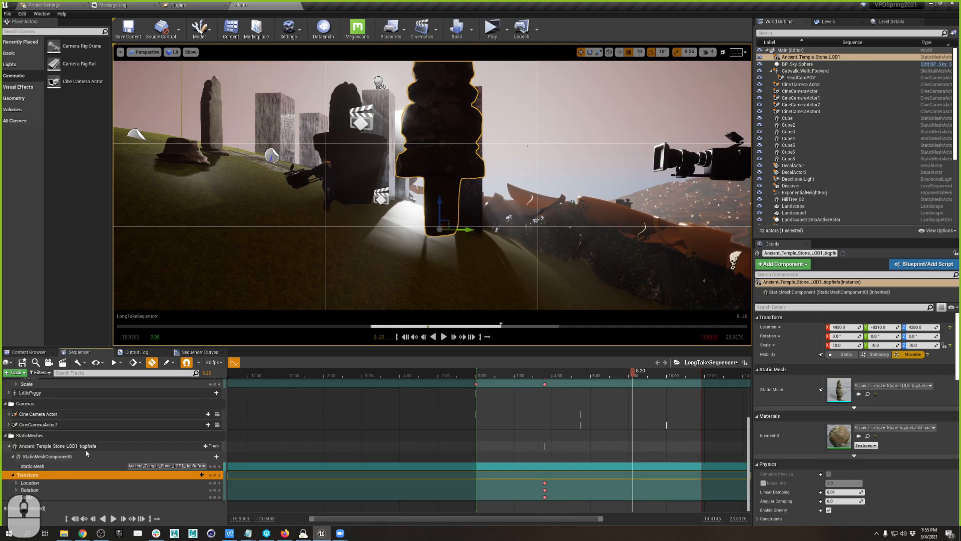
left_click(9, 425)
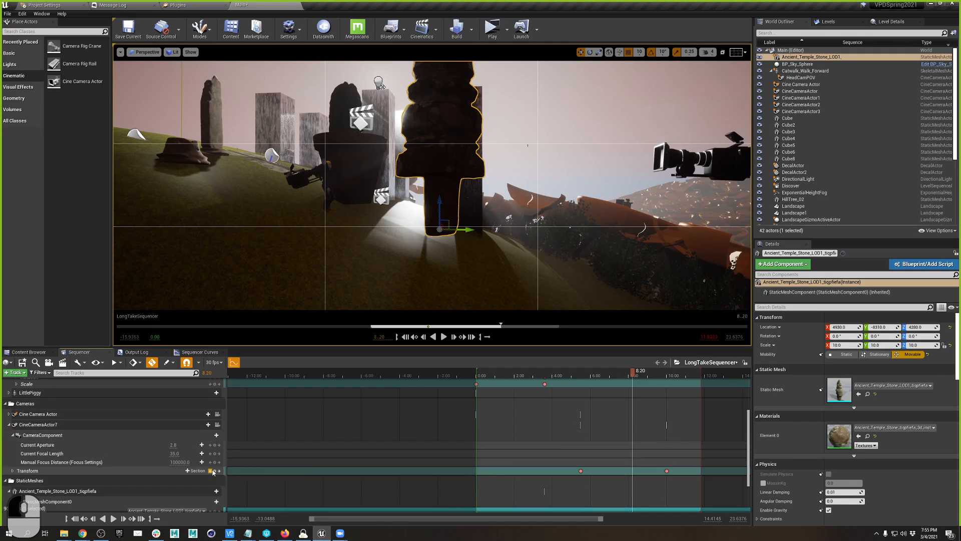
left_click(219, 472)
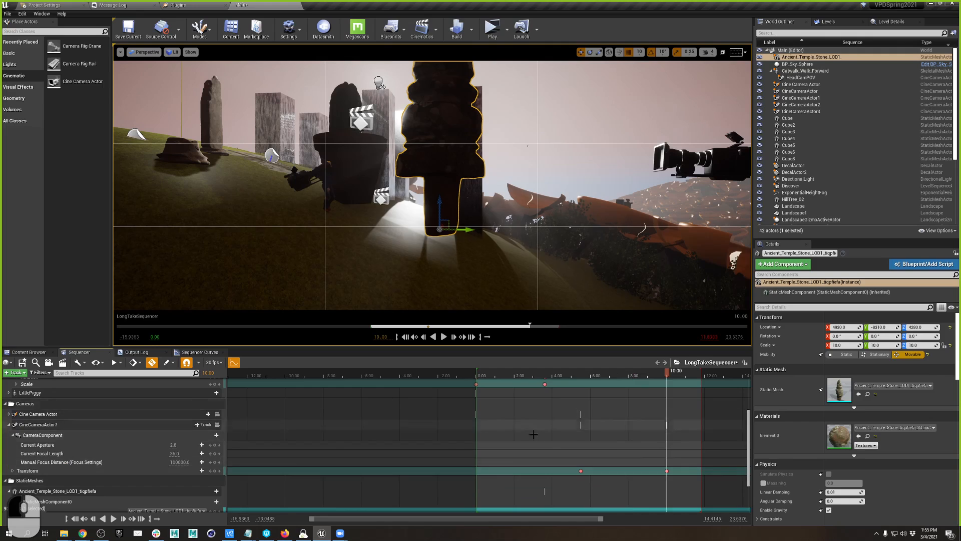
Tip the Ancient_Temple_Stone over by rotating it about 110° around its X axis at 10.00
scroll(539, 435, "up", 5)
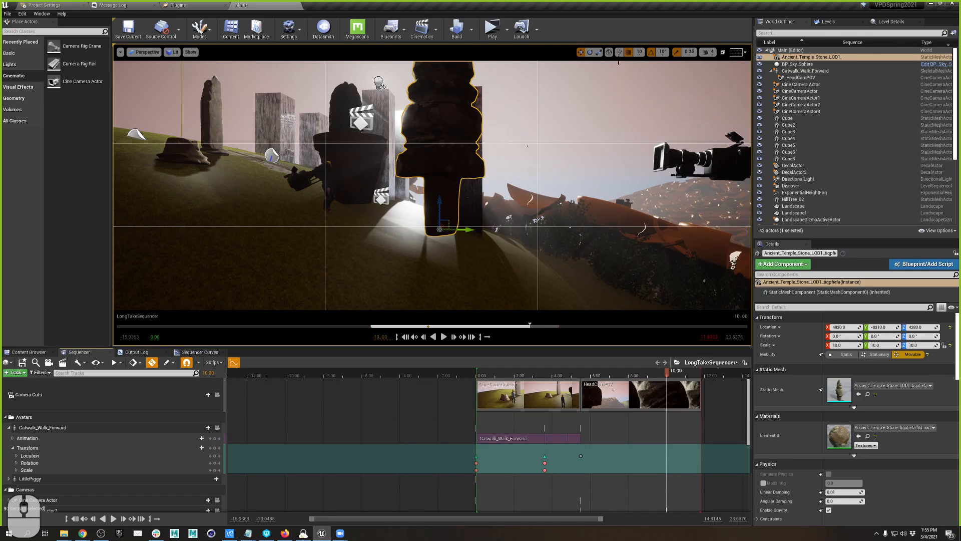
left_click(590, 52)
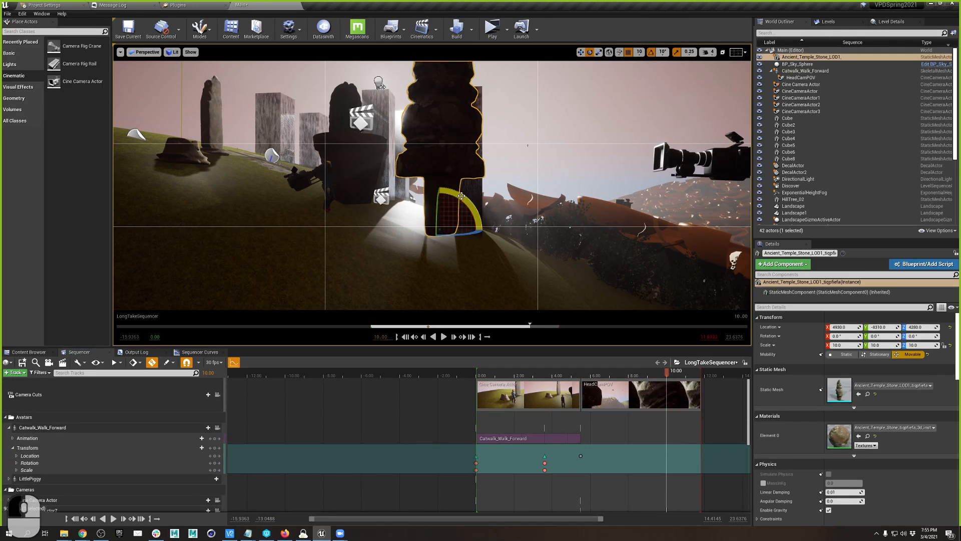
left_click_drag(461, 196, 475, 215)
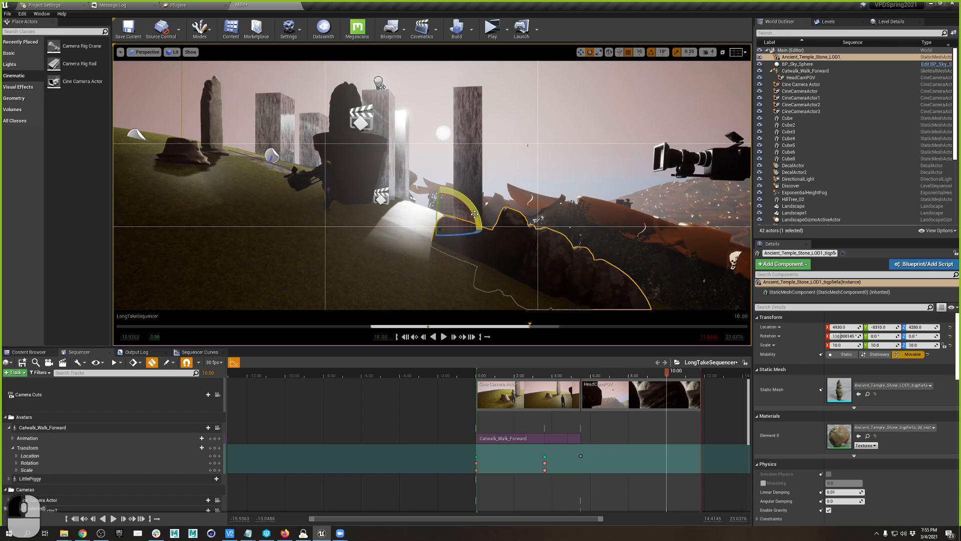
Scrub back through the stone's fall, then lock the viewport to the camera cuts and scrub forward into the HeadCamPOV shot
scroll(660, 415, "down", 4)
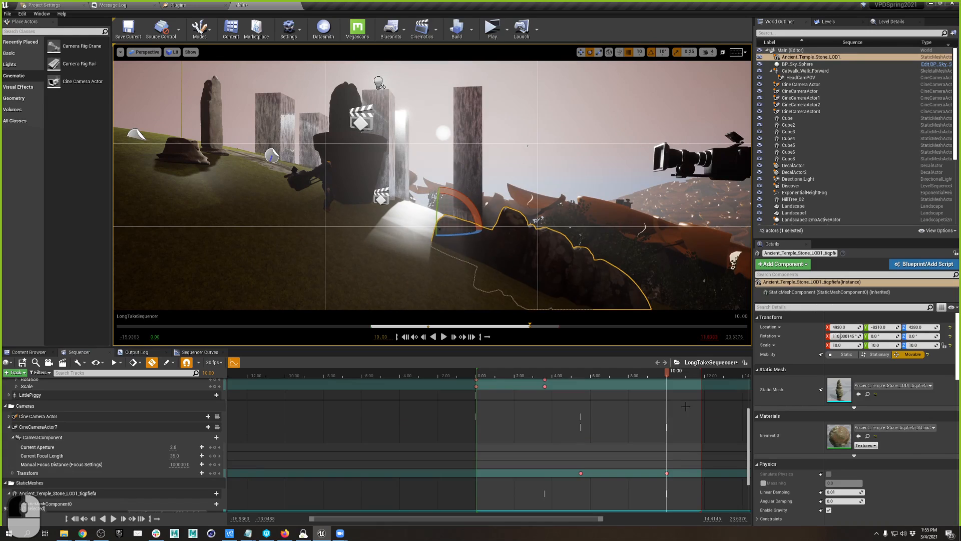
left_click_drag(668, 374, 338, 378)
scroll(260, 406, "up", 4)
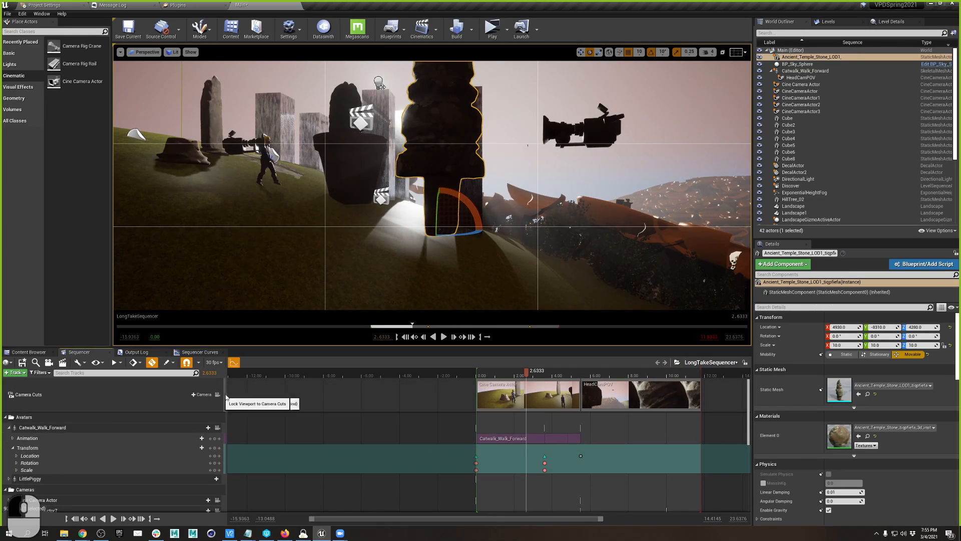
left_click(218, 395)
left_click_drag(527, 374, 622, 380)
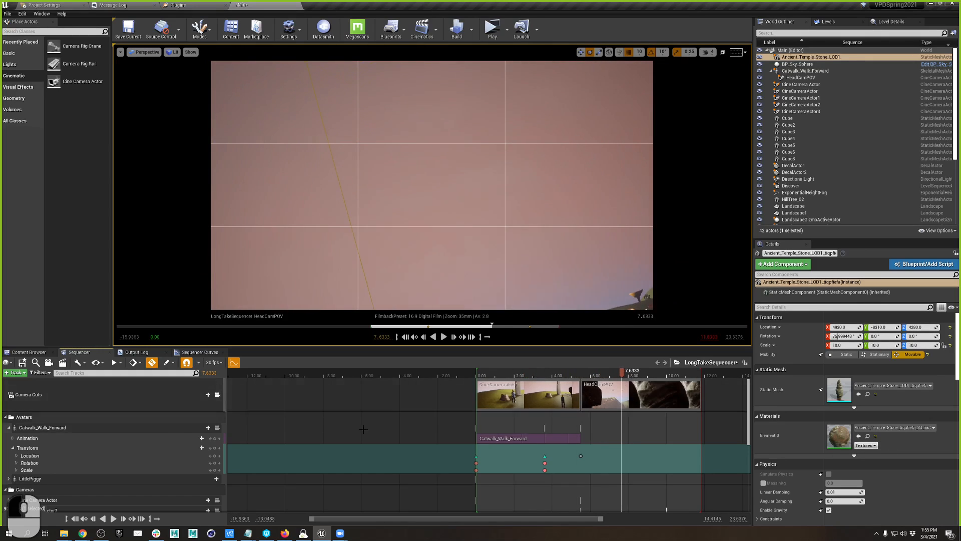
Pilot HeadCamPOV from the CineCameraActor7 track at the 10.00 key and aim it down at the fallen temple stone
scroll(193, 425, "down", 2)
scroll(177, 428, "down", 2)
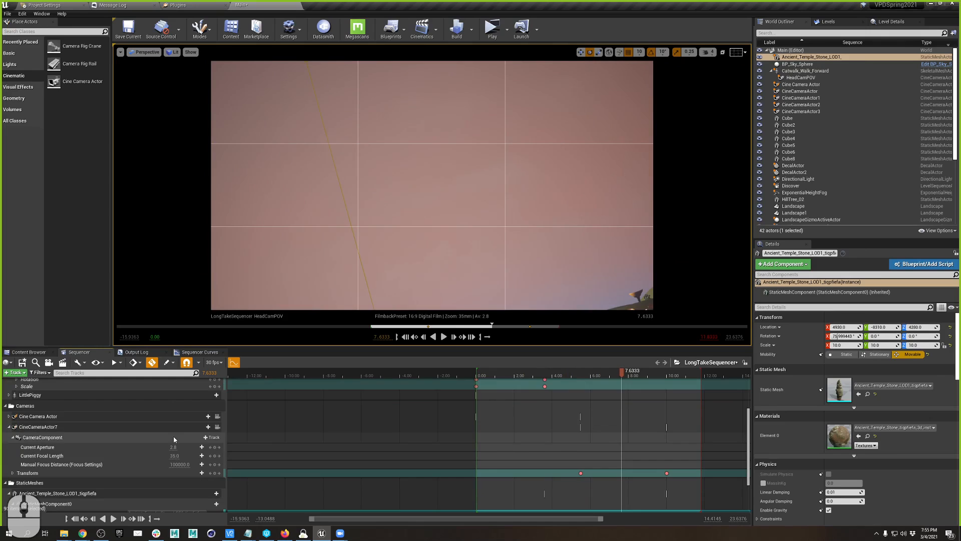
left_click(218, 428)
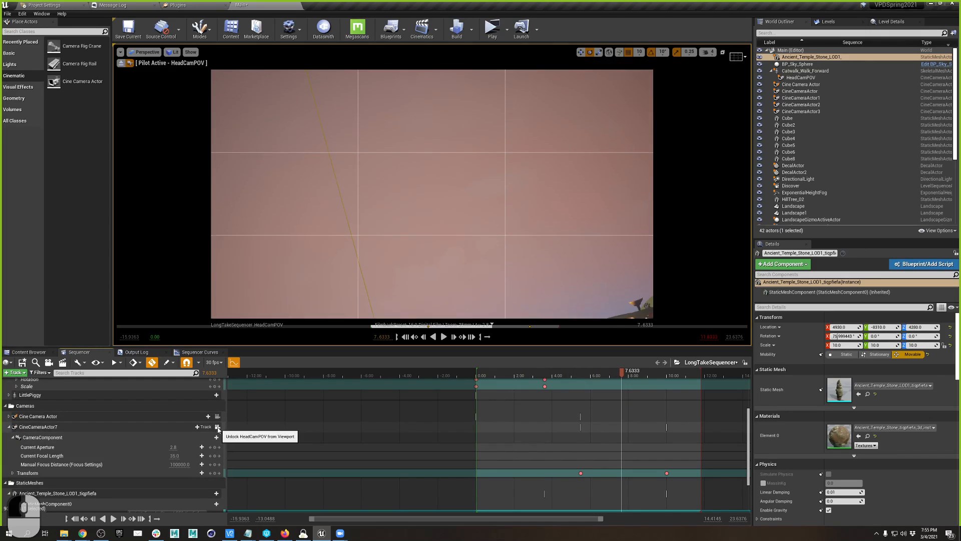
left_click(219, 472)
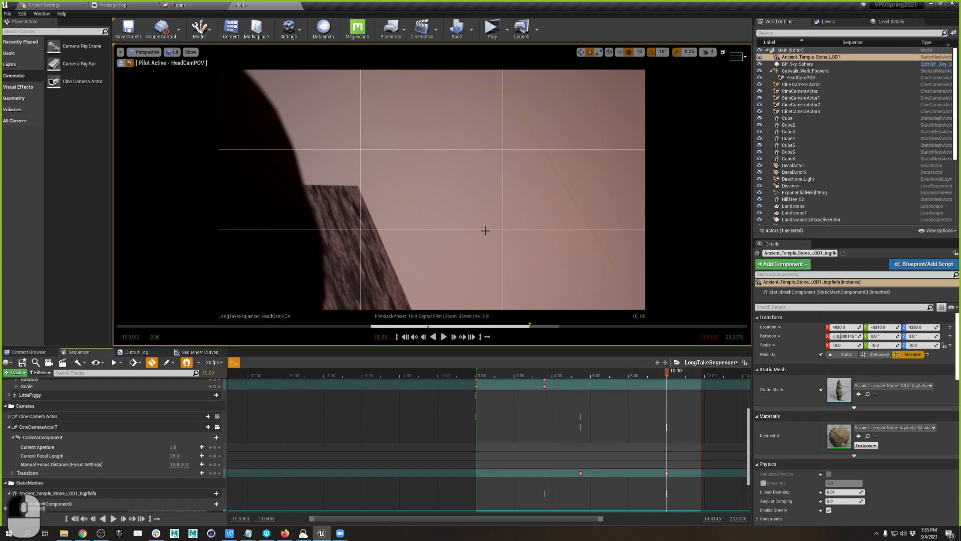
right_click_drag(396, 206, 575, 281)
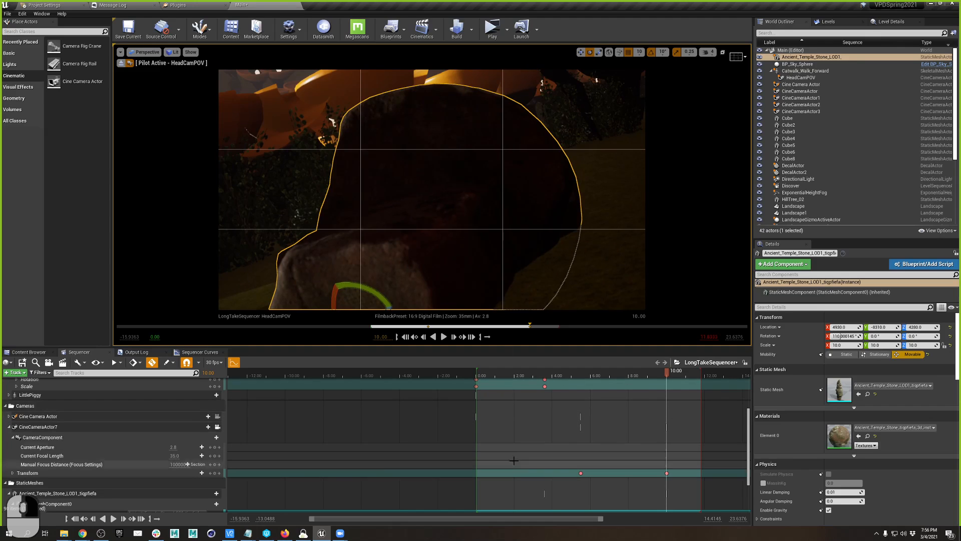
Scrub the sequence back to 0.00, then test-play the level in the selected viewport and stop it
left_click_drag(662, 377, 551, 380)
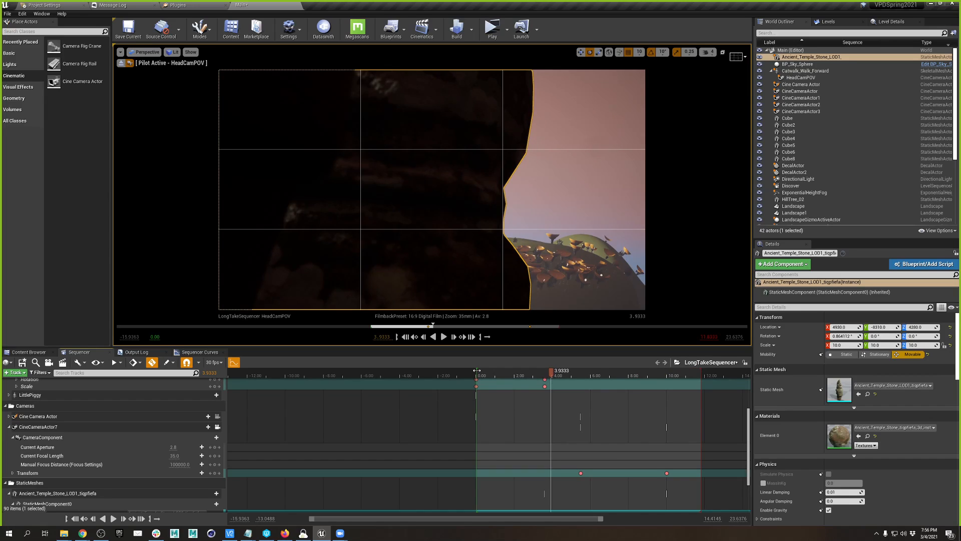
left_click_drag(534, 373, 466, 377)
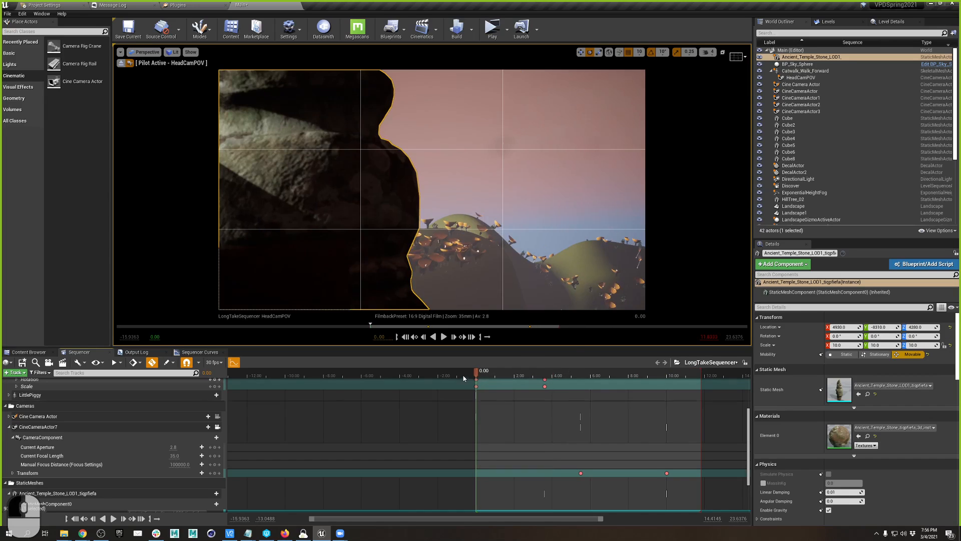
left_click(507, 30)
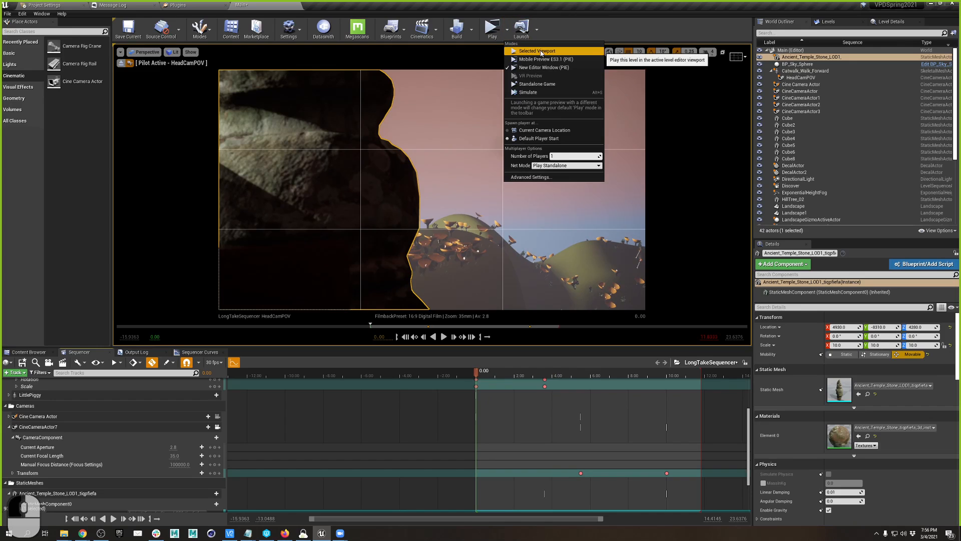
left_click(538, 49)
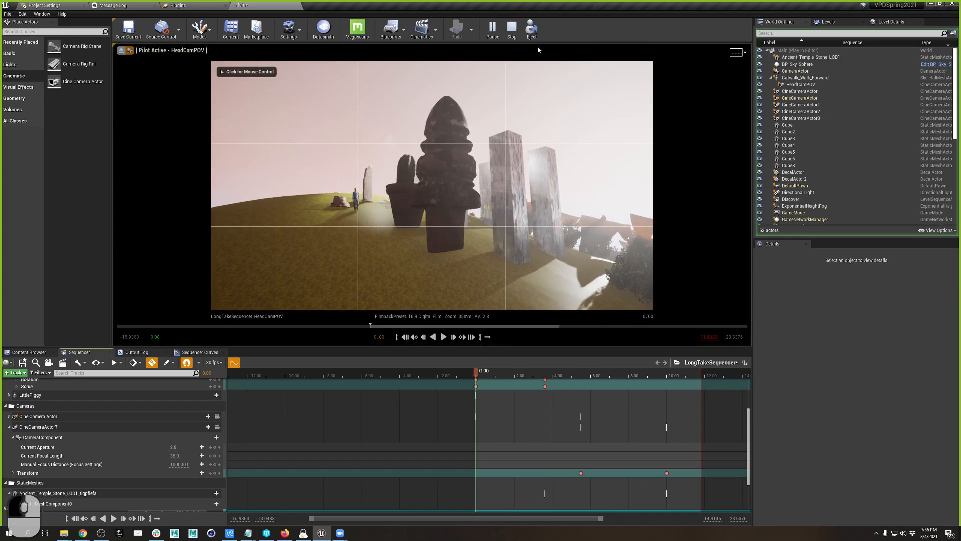
left_click(513, 29)
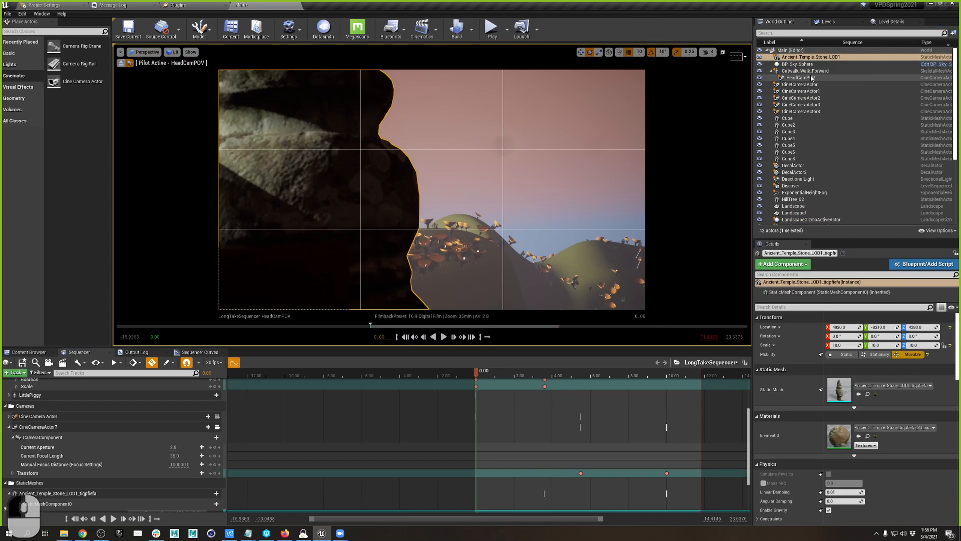
Disable Auto Play on the Discover level sequence, then test-play the level and stop it
scroll(810, 219, "down", 3)
scroll(807, 150, "up", 1)
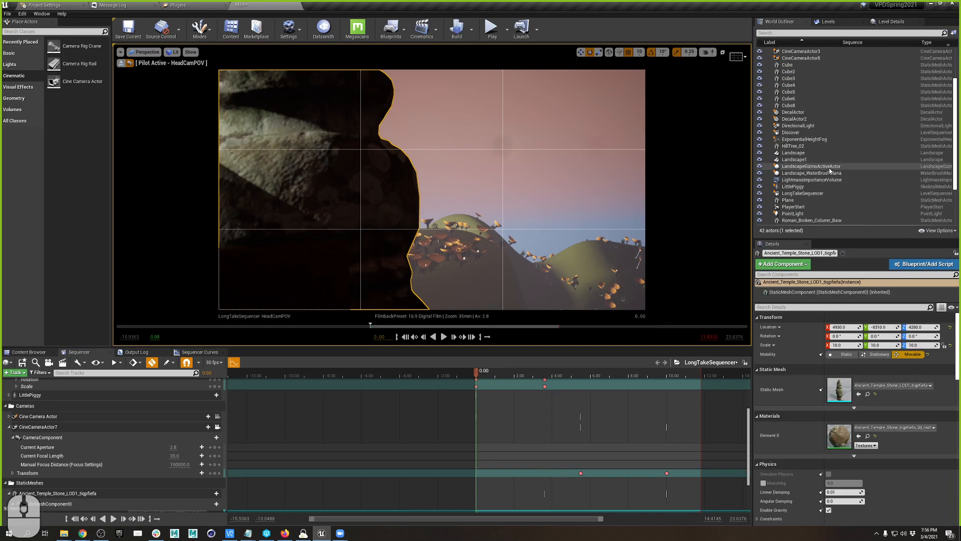
left_click(805, 133)
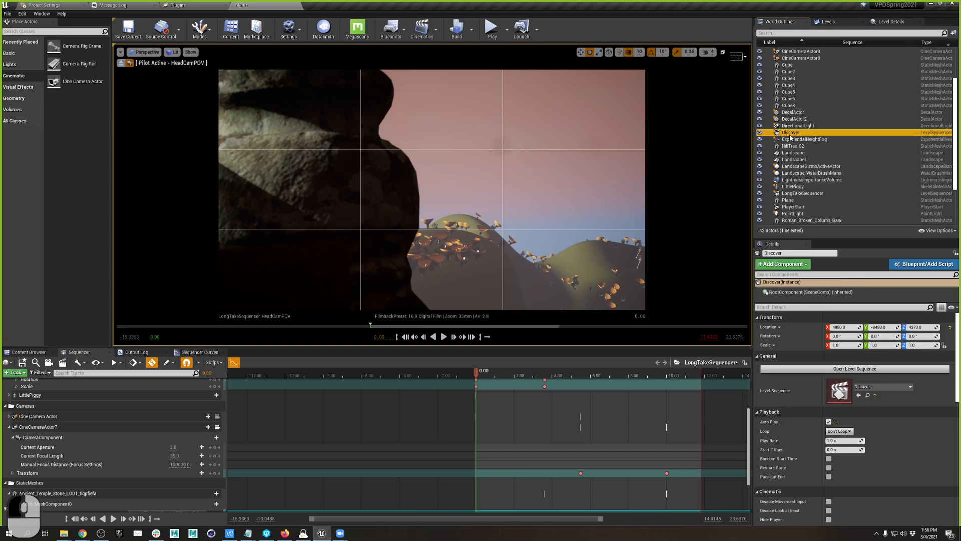
left_click(828, 421)
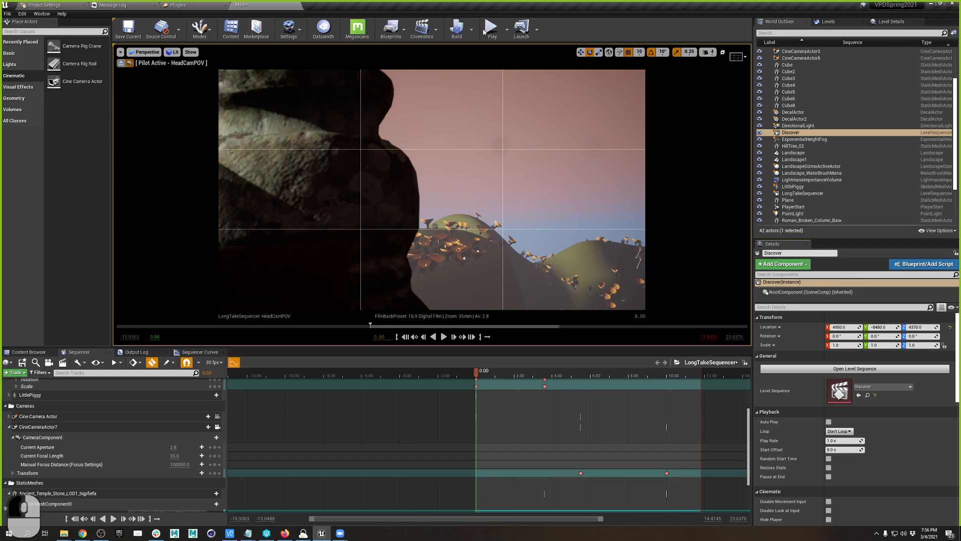
left_click(490, 29)
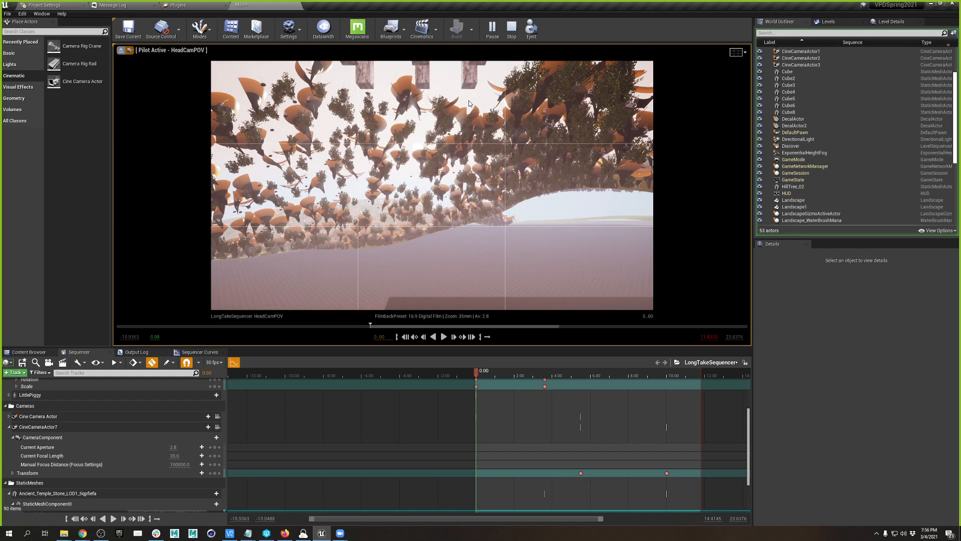
key("Escape")
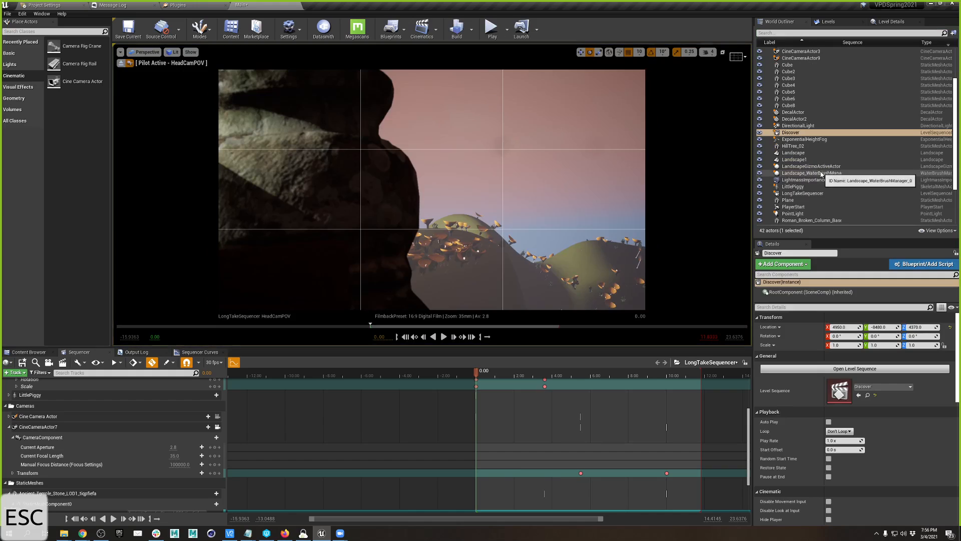
Select the five camera actors from CineCameraActor to CineCameraActor9 and look through the remaining level actors
scroll(822, 180, "up", 3)
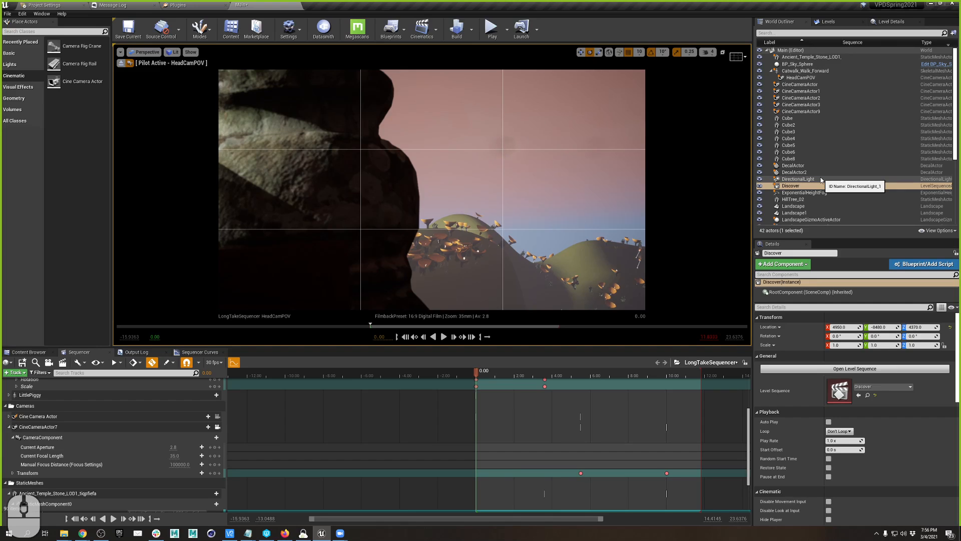
left_click(821, 84)
left_click(821, 111, "shift")
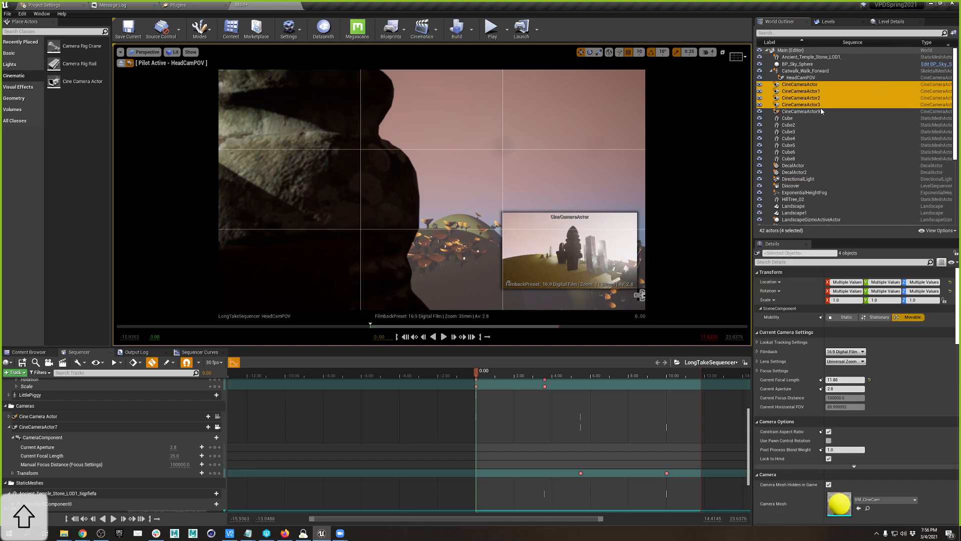
scroll(900, 152, "down", 5)
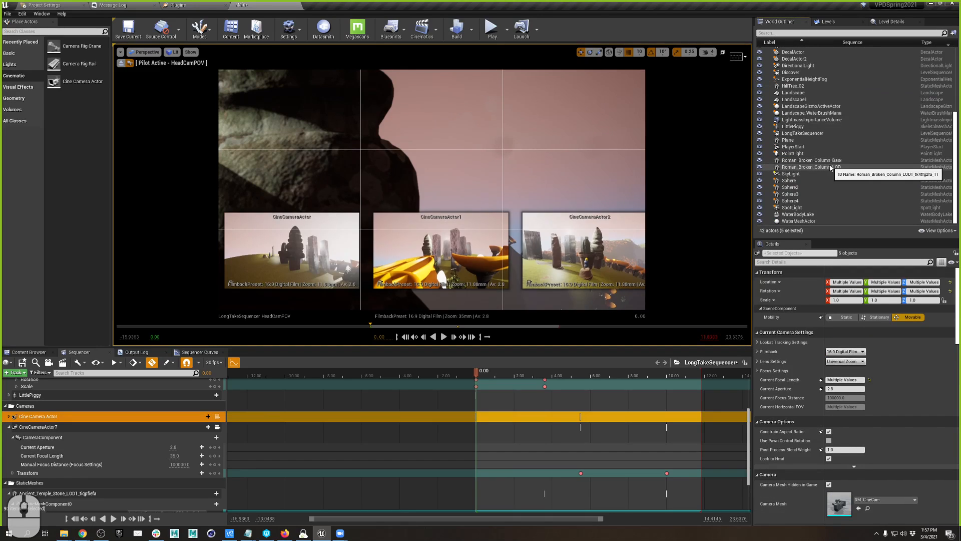
Group the selected cine camera actors into a new outliner folder named 00_Cameras and collapse it
scroll(830, 167, "up", 5)
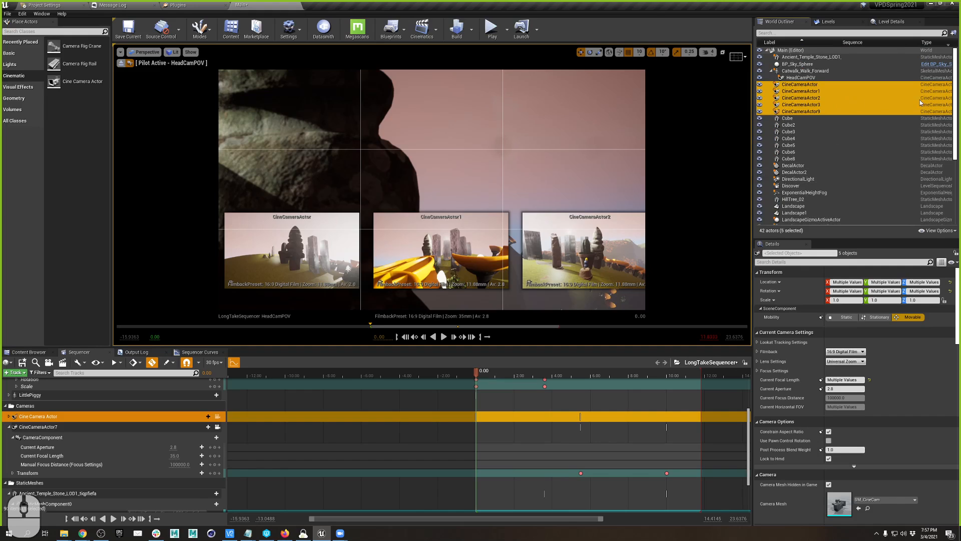
left_click(954, 34)
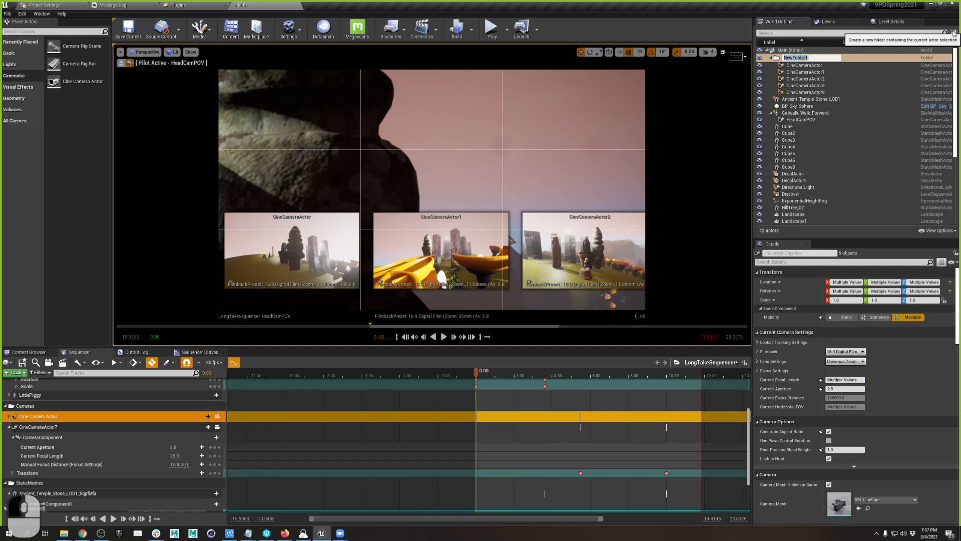
type("00")
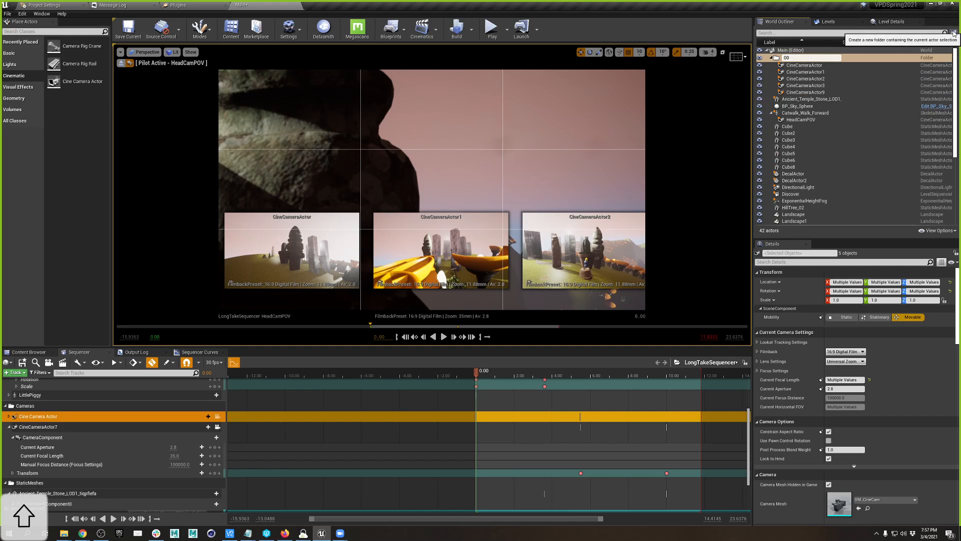
type("_Cameras")
key("Return")
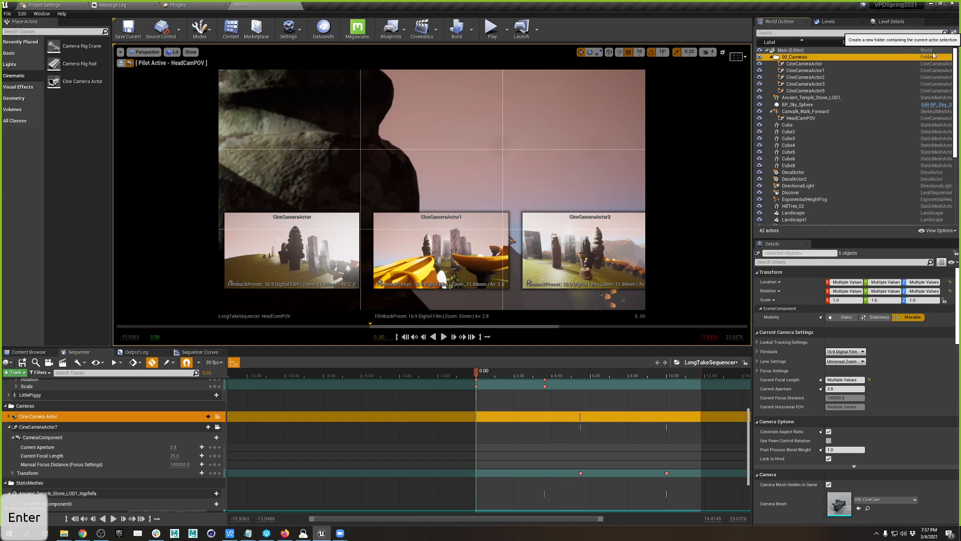
left_click(771, 57)
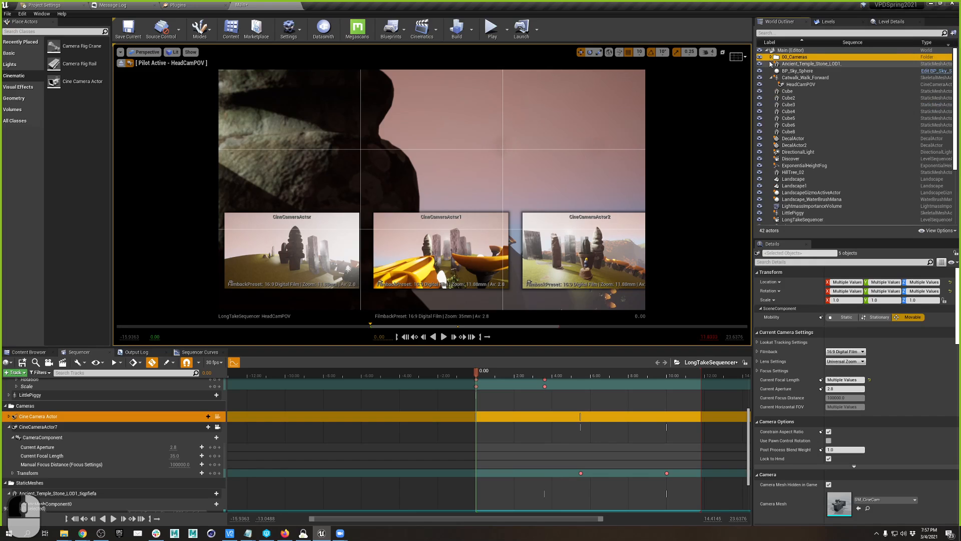
Group the Discover and LongTakeSequencer level sequences into a new outliner folder named 01_Sequences and collapse it
left_click(956, 34)
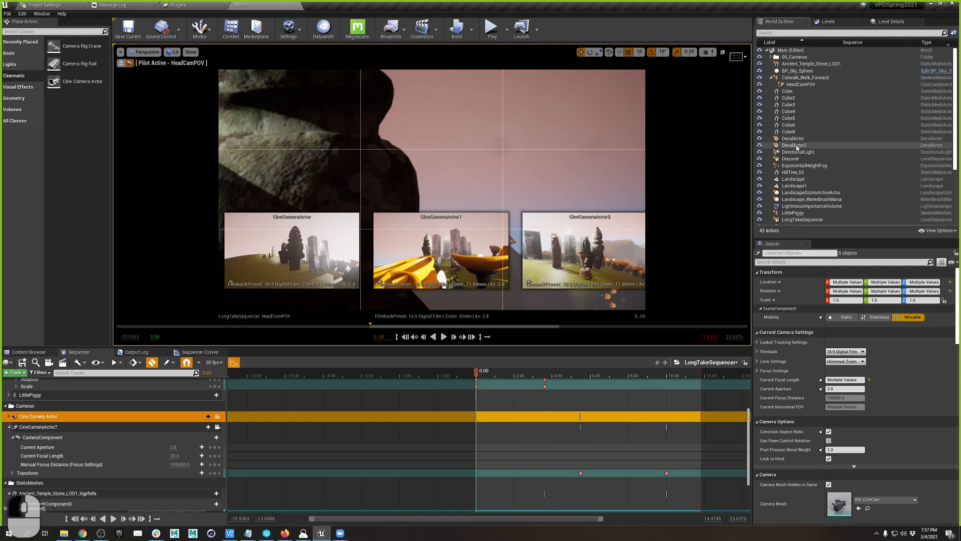
left_click(795, 159)
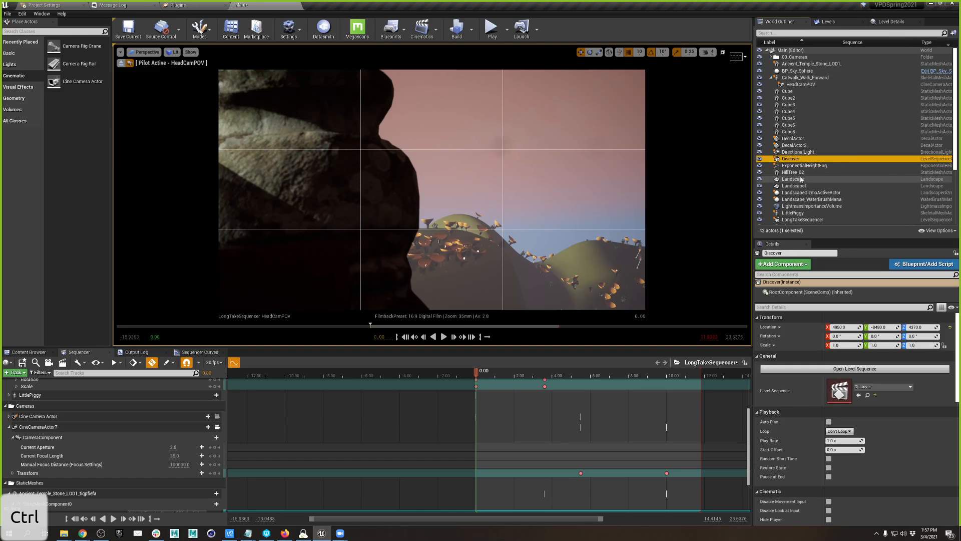
left_click(803, 219, "ctrl")
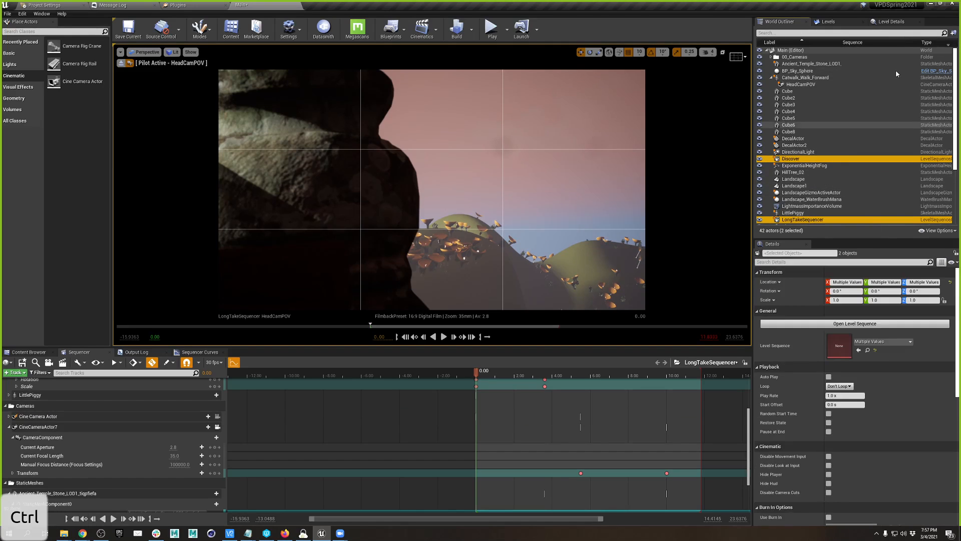
left_click(954, 32)
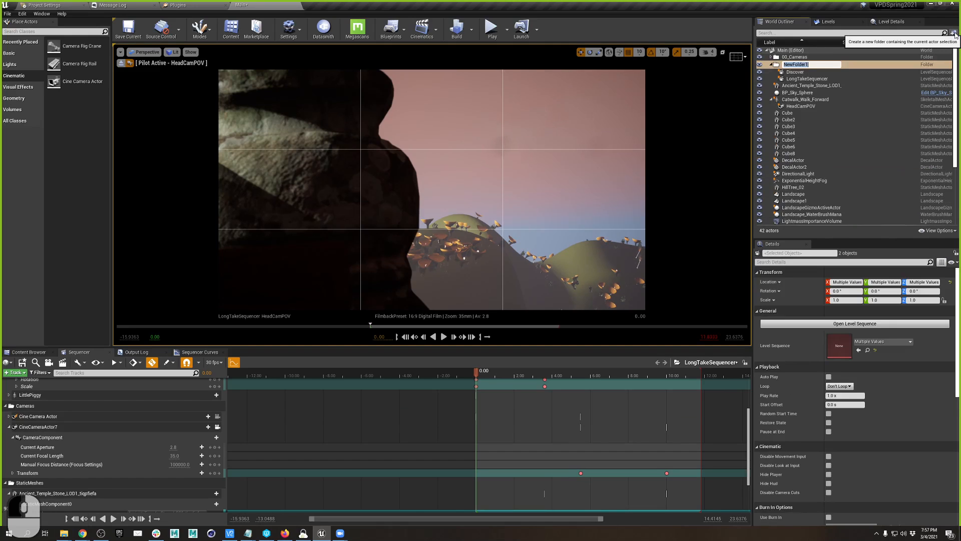
type("01_S")
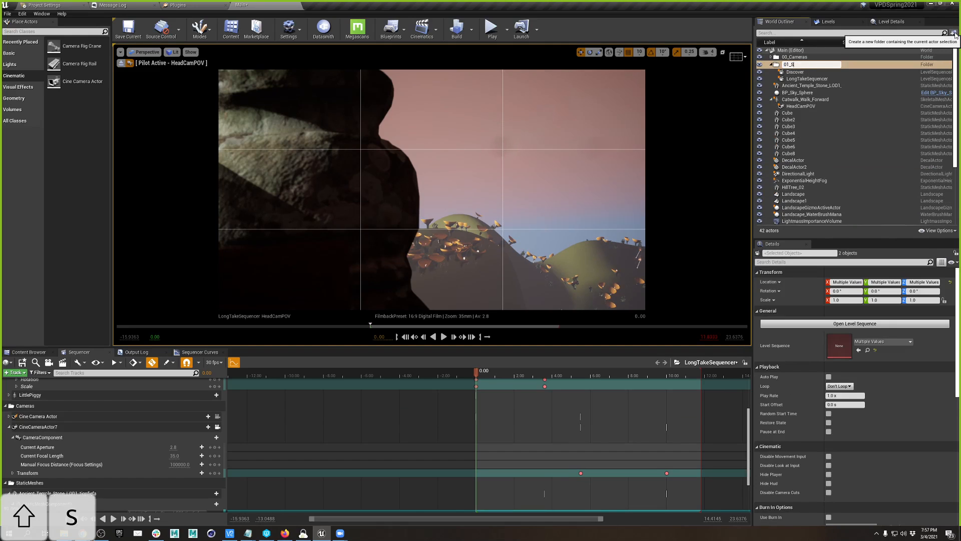
type("equence")
type("s")
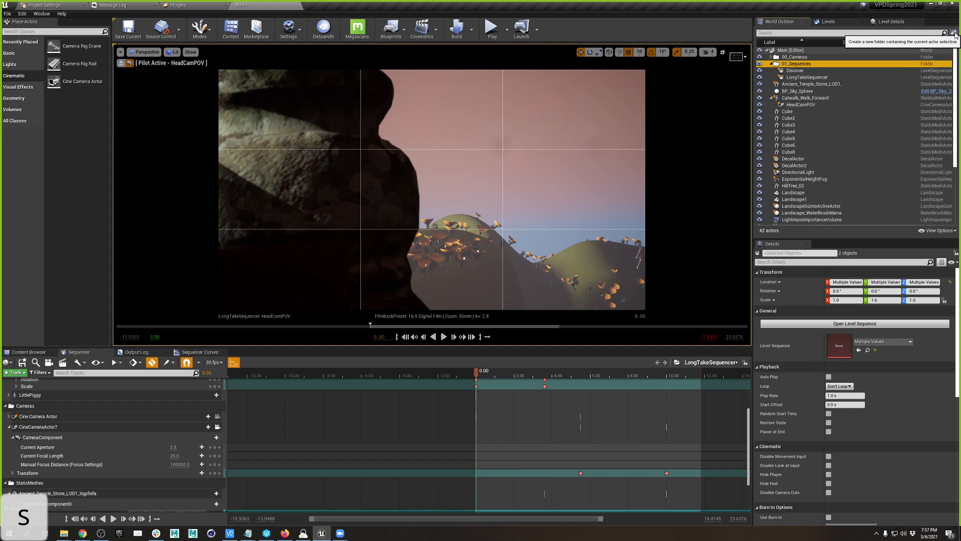
key("Return")
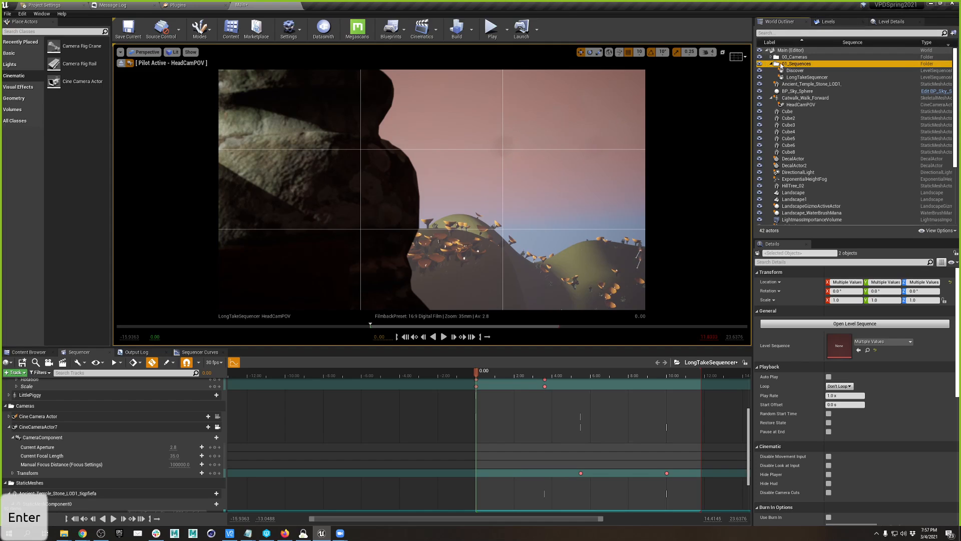
left_click(772, 64)
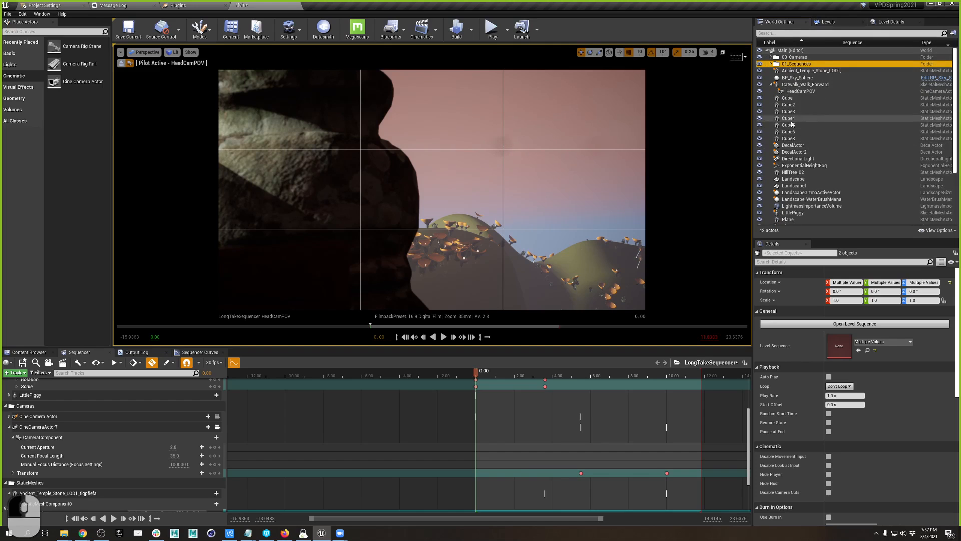
Stop piloting HeadCamPOV and fly the view out to frame the potted cactus, the character and the surrounding cameras
scroll(861, 198, "down", 4)
scroll(850, 181, "up", 4)
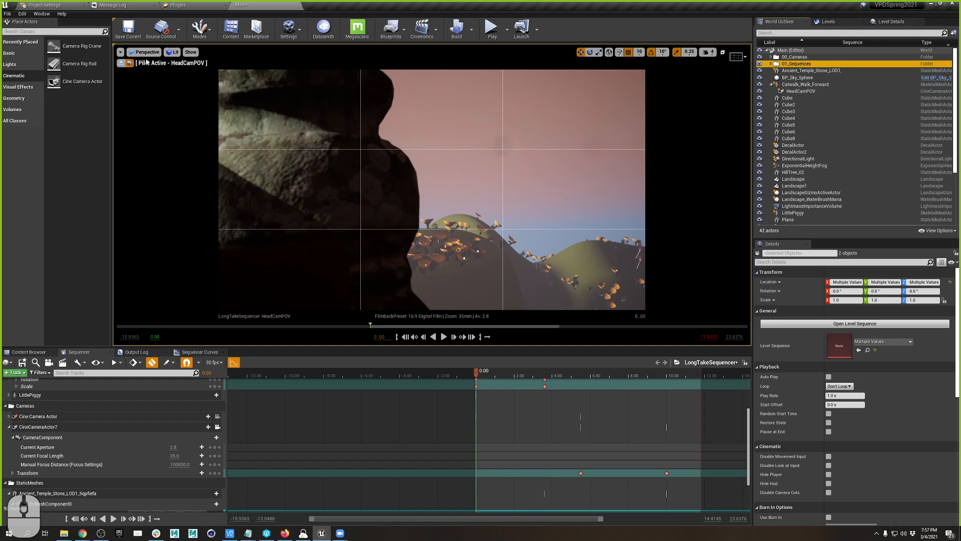
key("s")
mouse_move(450, 202)
right_mouse_down()
mouse_move(531, 200)
mouse_move(451, 207)
right_mouse_up()
key("w")
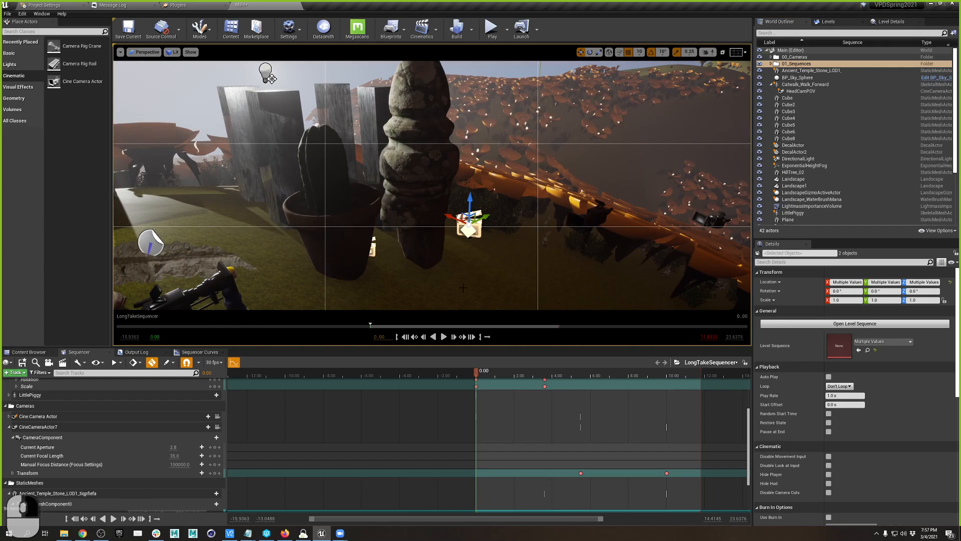
right_click_drag(484, 254, 484, 254)
key("d")
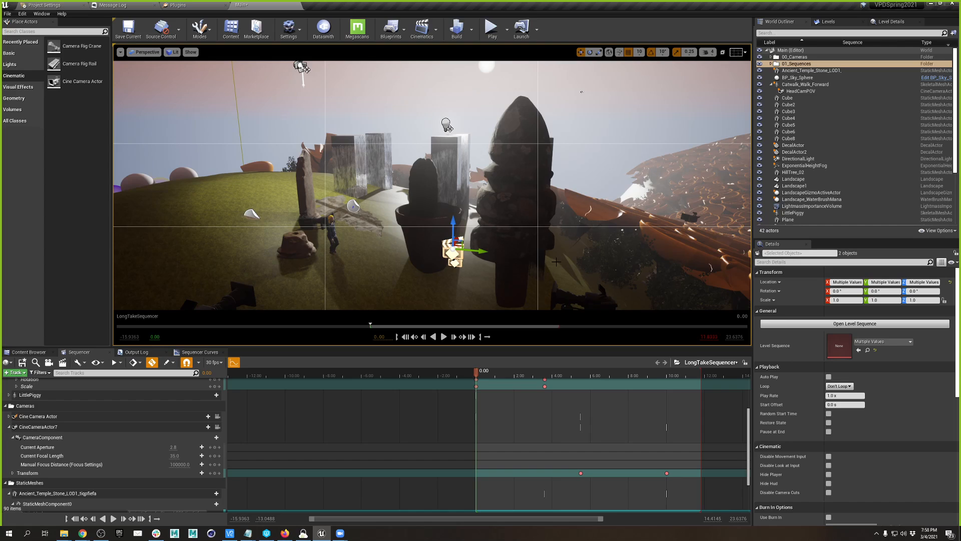
right_click_drag(572, 259, 631, 260)
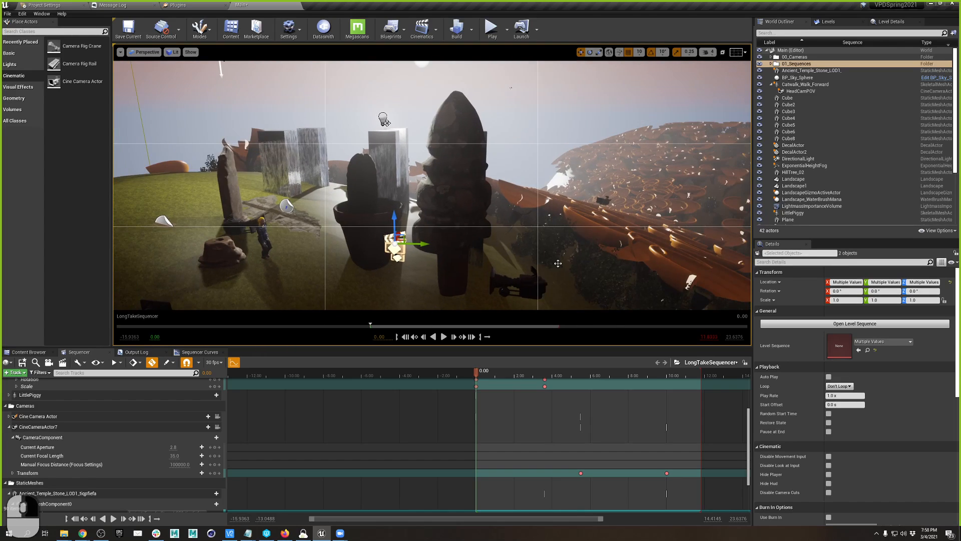
key("w")
right_click_drag(558, 264, 505, 303)
key("s")
key("d")
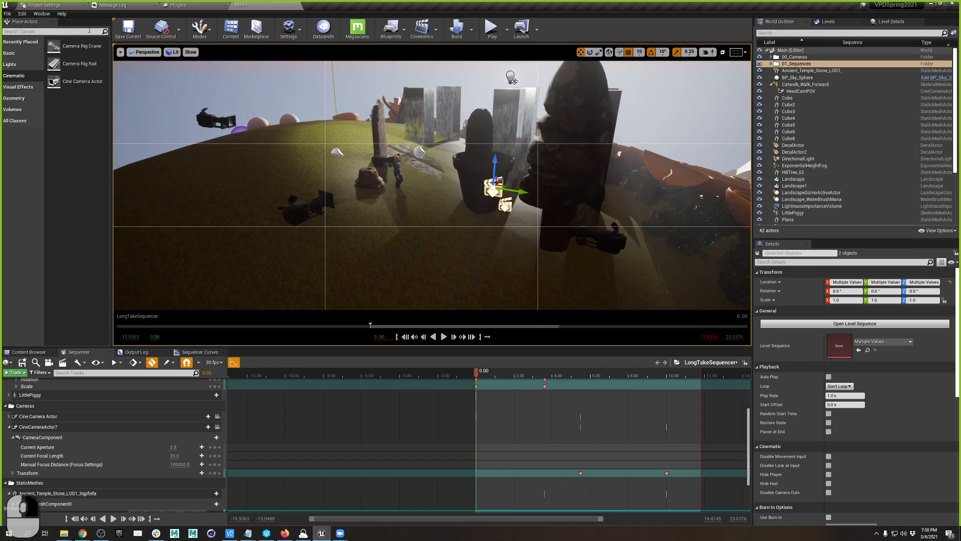
Search the placeable actors for "trig" and place a Trigger Volume on the ground by the potted cactus
left_click(63, 30)
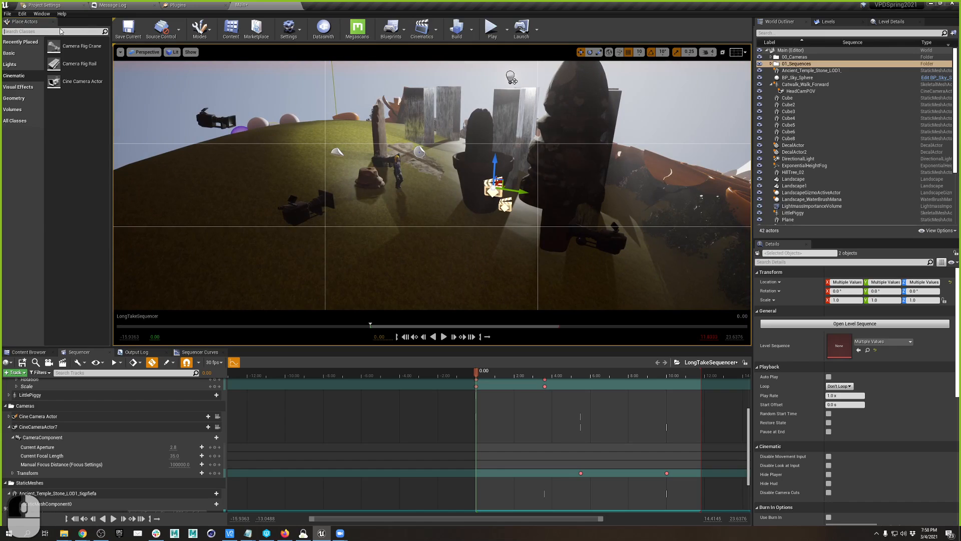
type("boxtrigg")
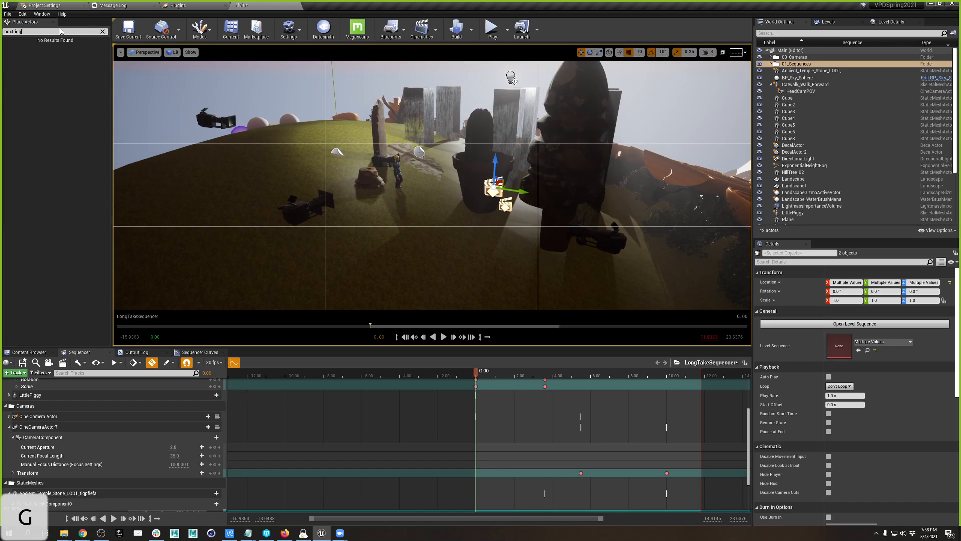
key("BackSpace")
key("BackSpace")
key("BackSpace")
key("BackSpace")
key("BackSpace")
key("BackSpace")
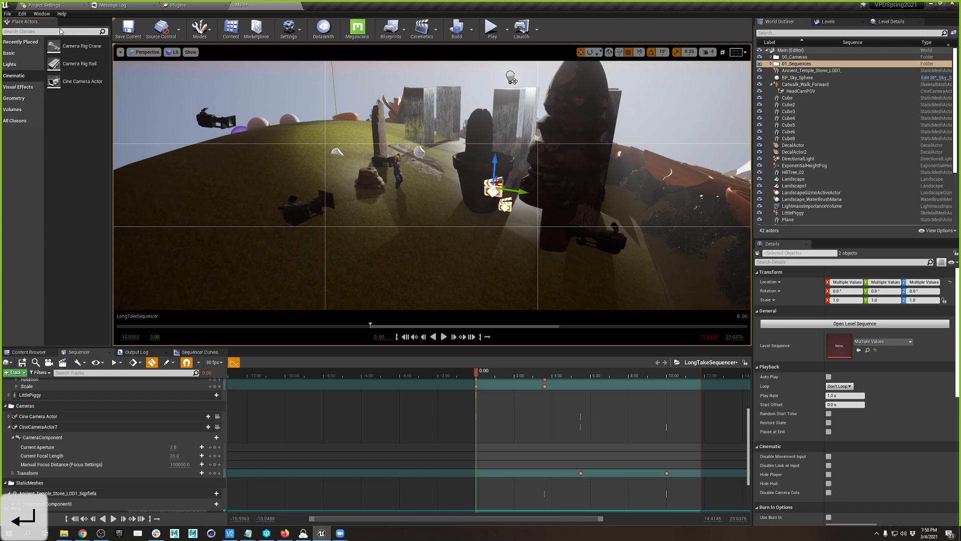
type("trig")
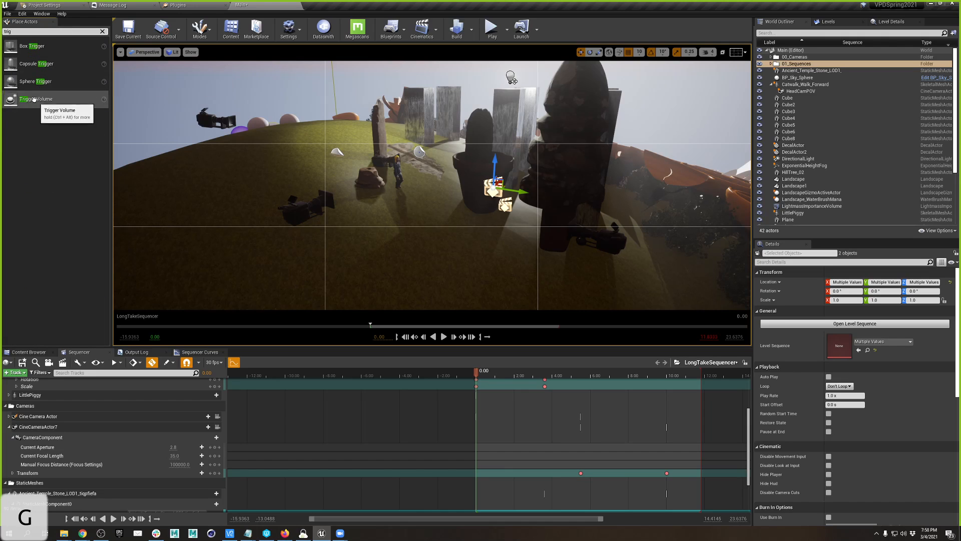
left_click_drag(33, 100, 447, 243)
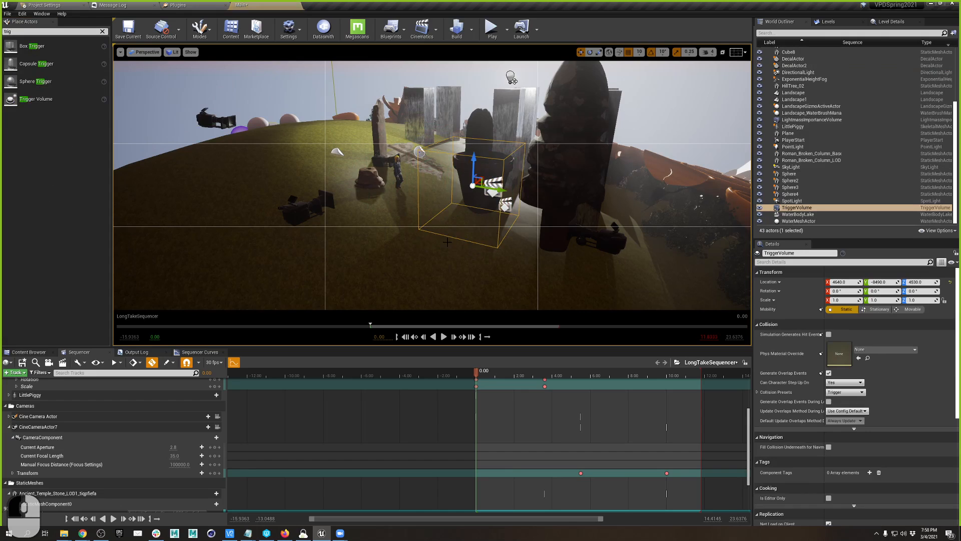
Set the player to spawn at the current camera location, play the level in the viewport and stop it
left_click(506, 29)
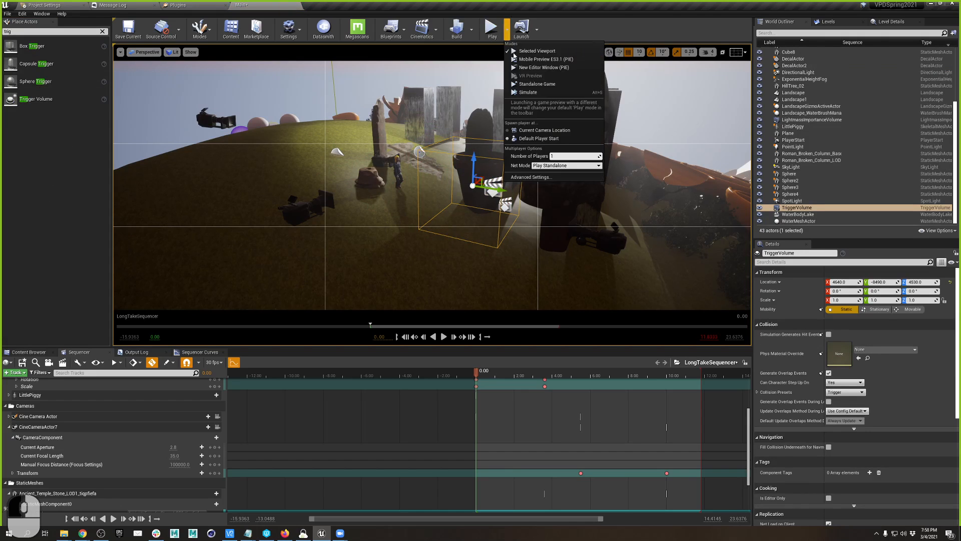
left_click(539, 131)
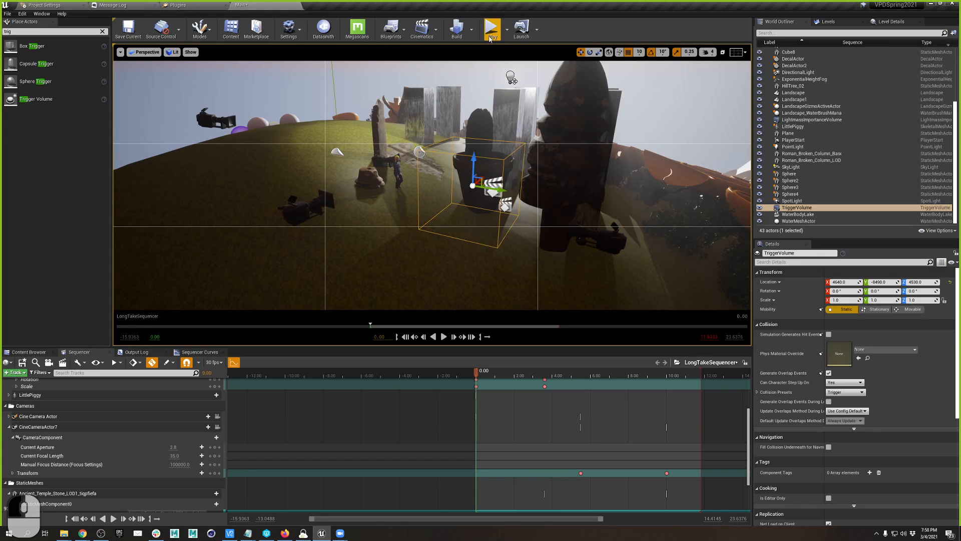
left_click(492, 31)
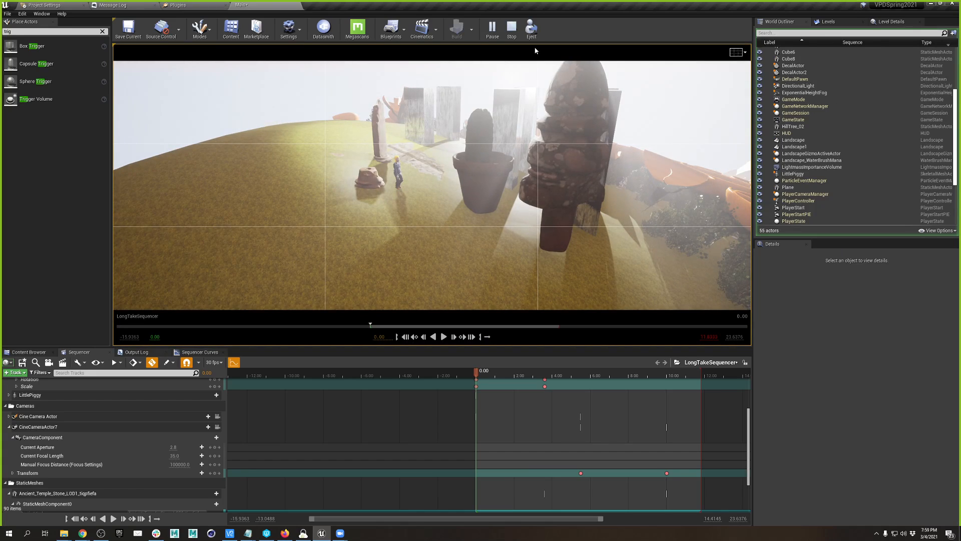
left_click(512, 30)
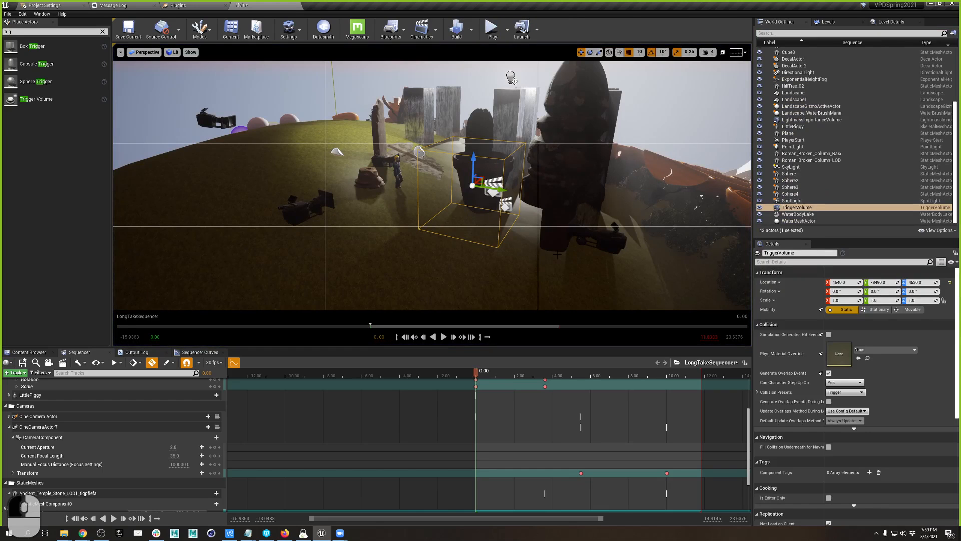
Delete the Trigger Volume and place a Box Trigger on the ground in front of the potted cactus instead
scroll(793, 381, "down", 6)
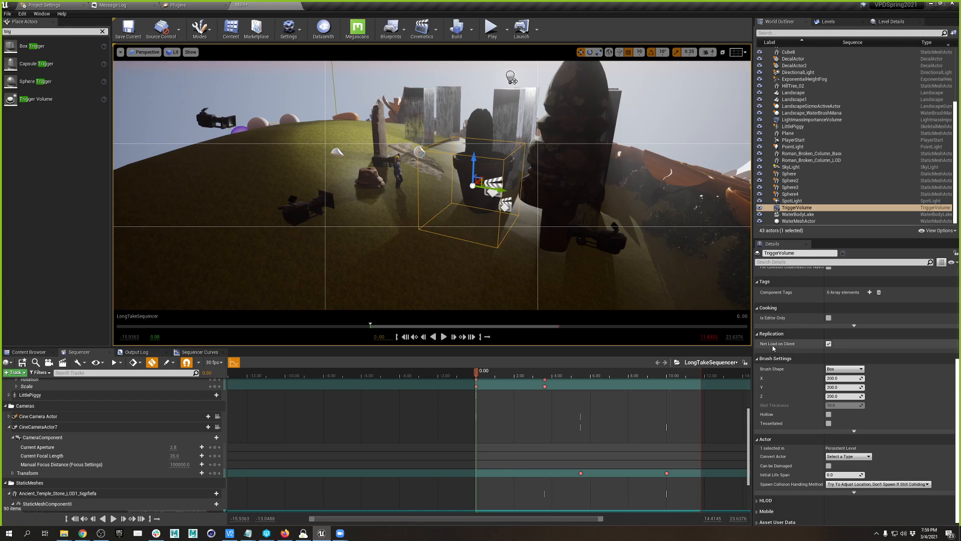
left_click(474, 187)
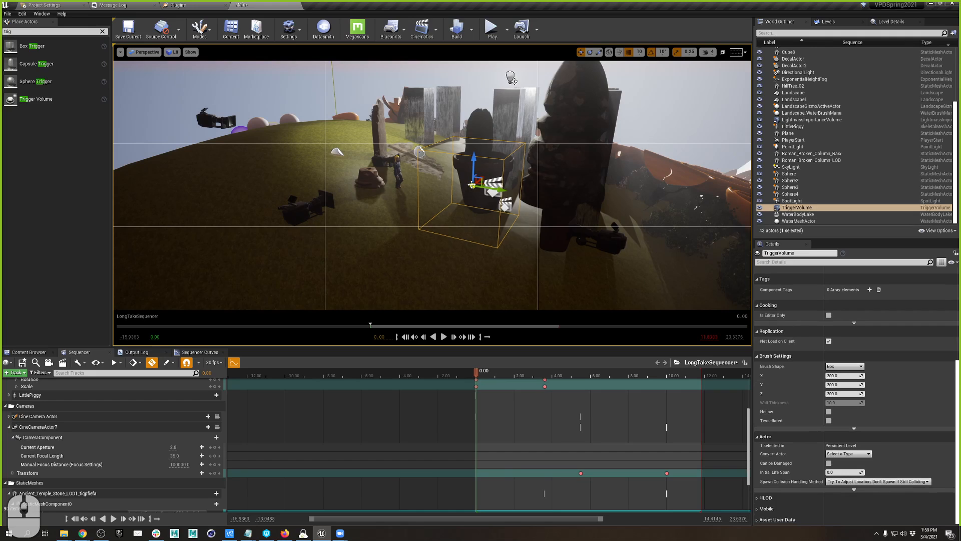
key("Delete")
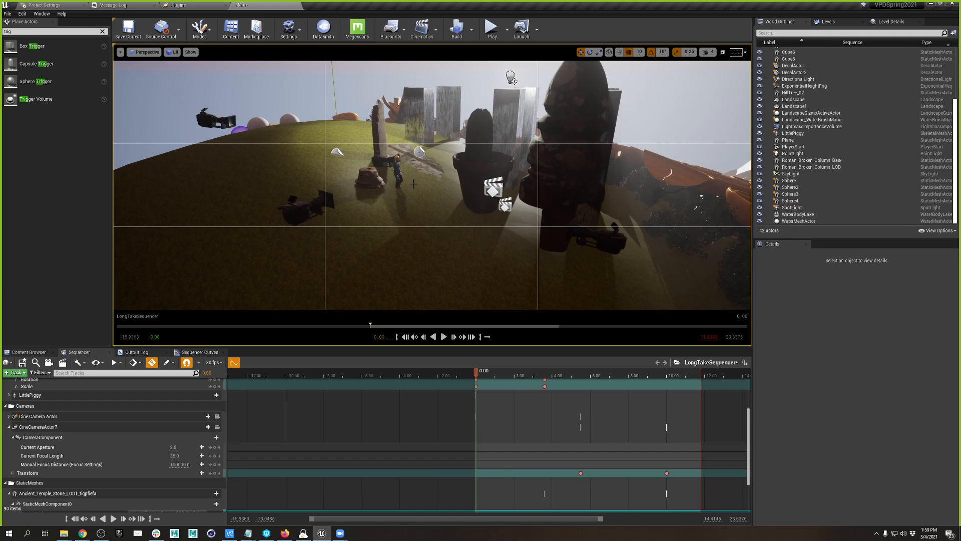
left_click(33, 46)
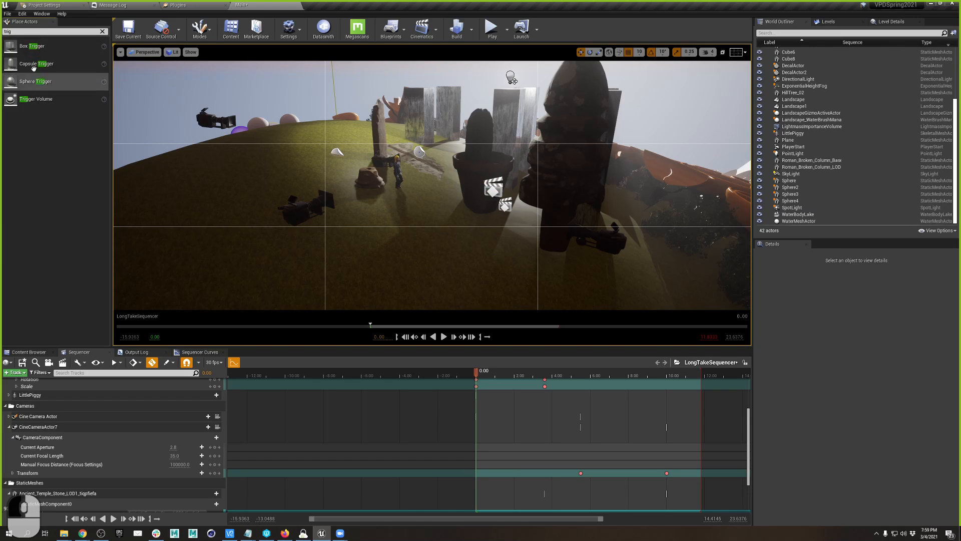
left_click_drag(33, 46, 469, 218)
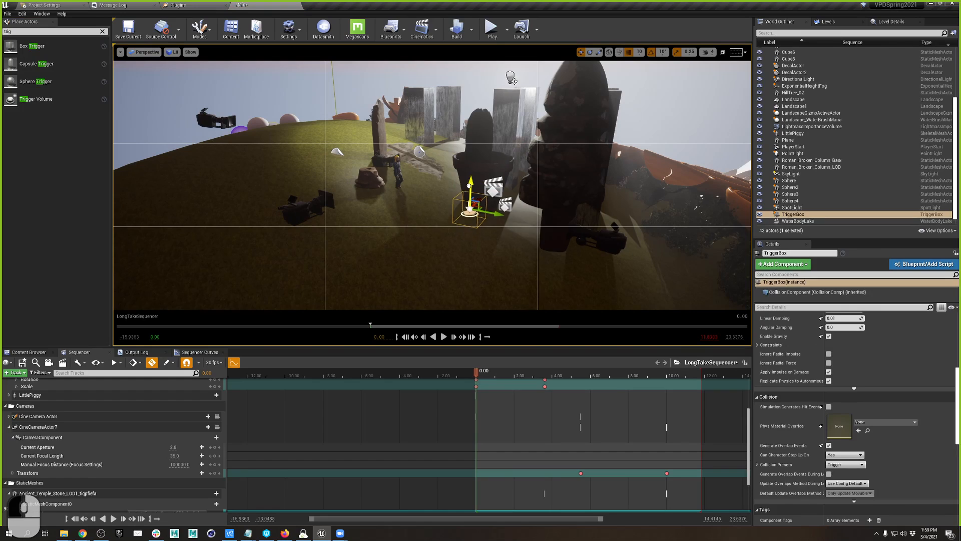
Turn off Actor Hidden In Game and Visible in the trigger box's rendering settings
scroll(760, 398, "down", 5)
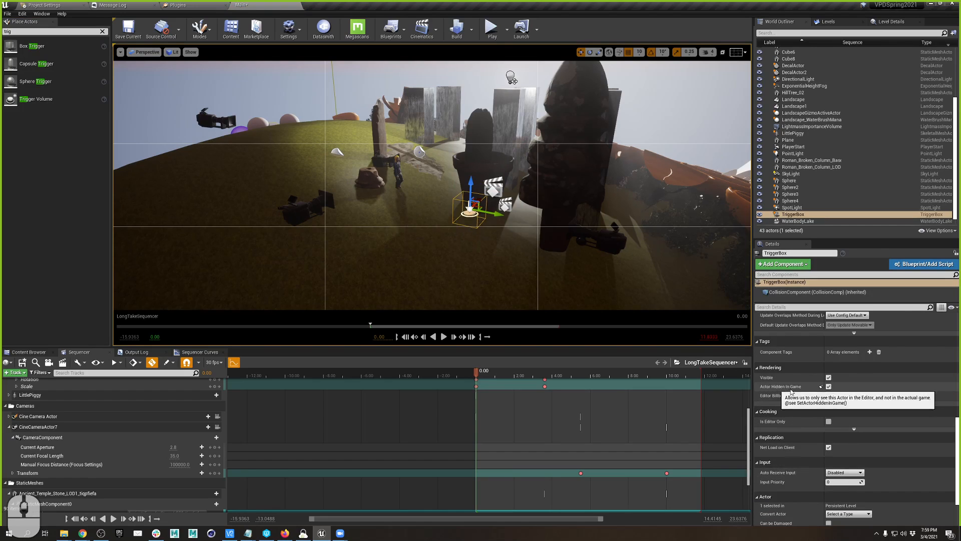
left_click(828, 386)
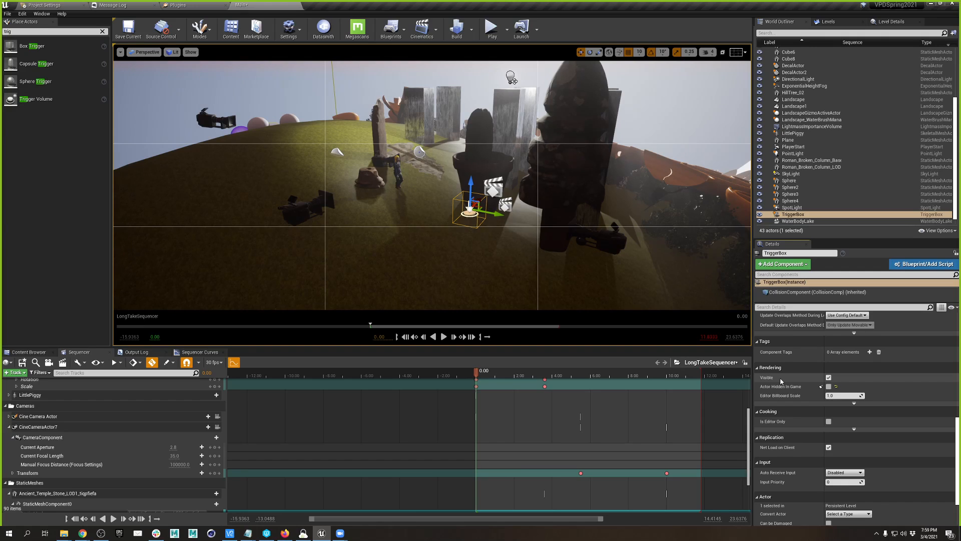
left_click(830, 379)
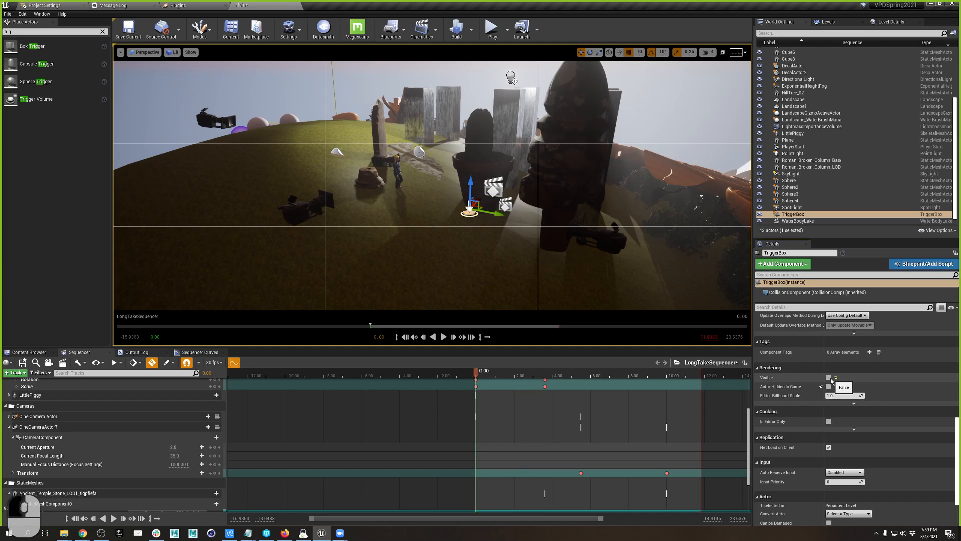
Turn Visible back on for the trigger box, test-play the level by flying up to the box and stop playing
left_click(830, 378)
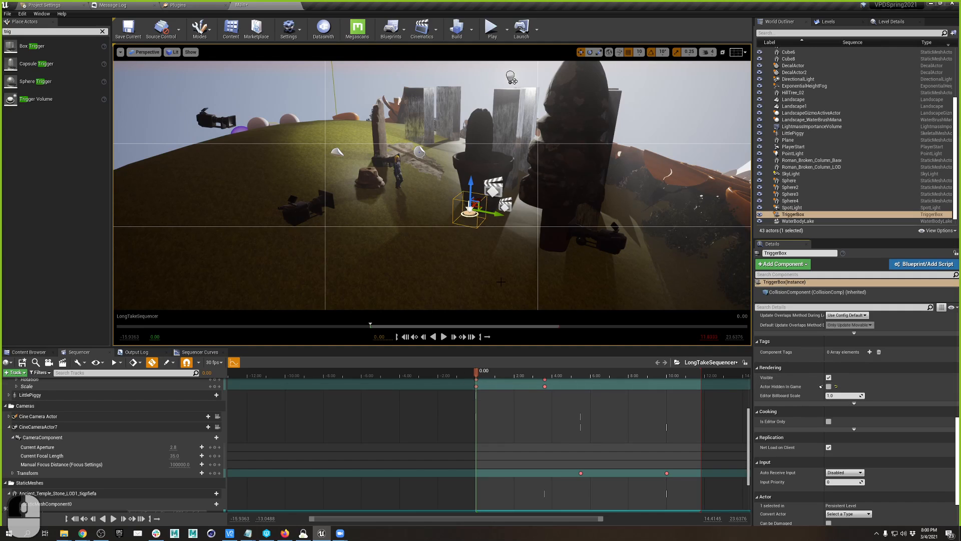
left_click(492, 27)
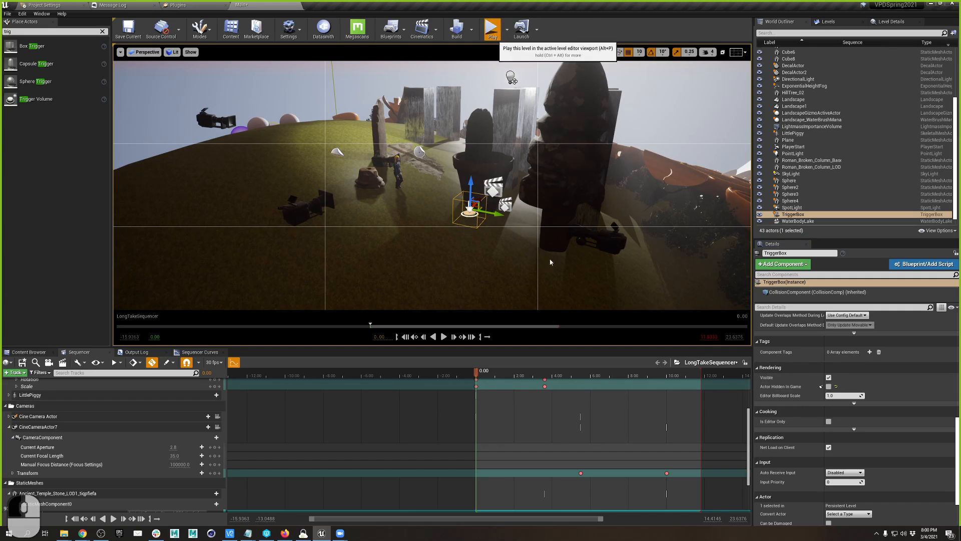
left_click(498, 244)
key("w")
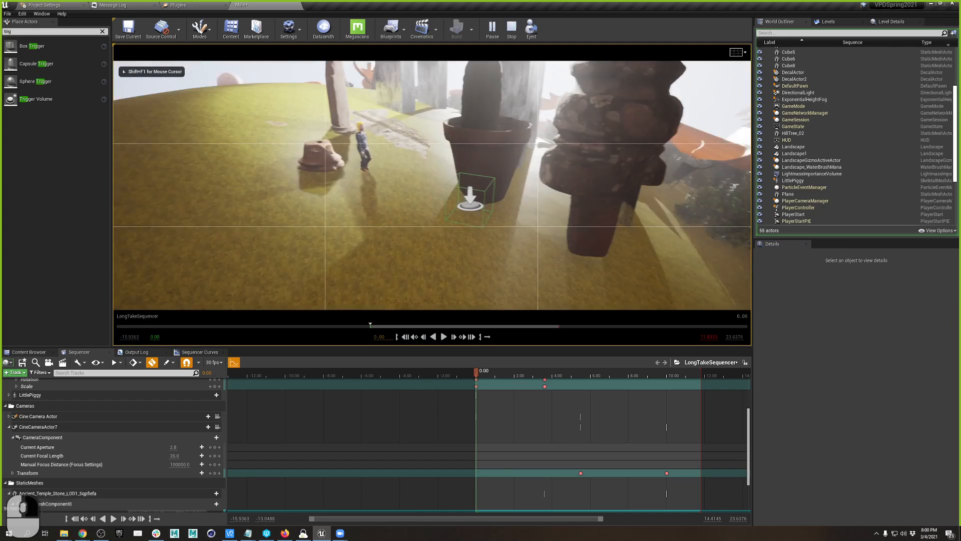
key("w")
key("s")
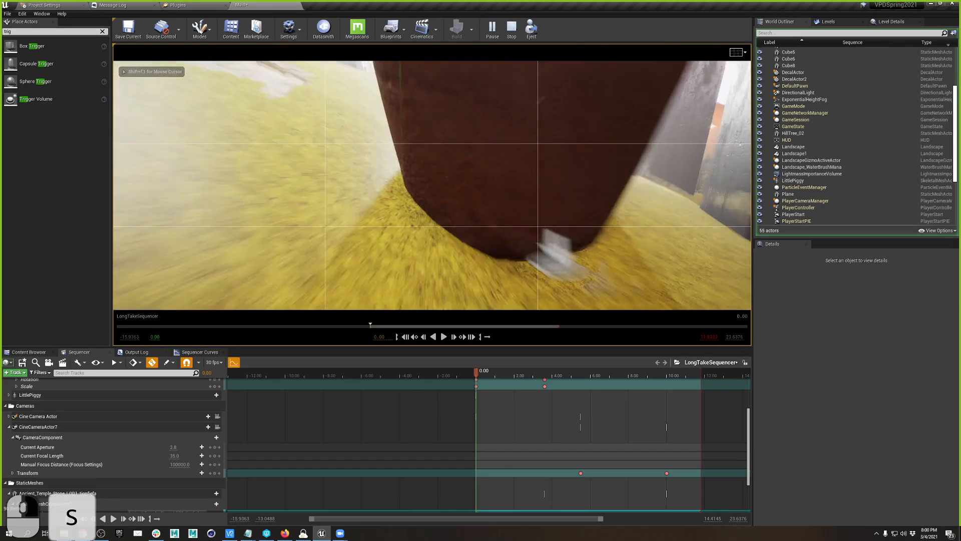
key("w")
key("s")
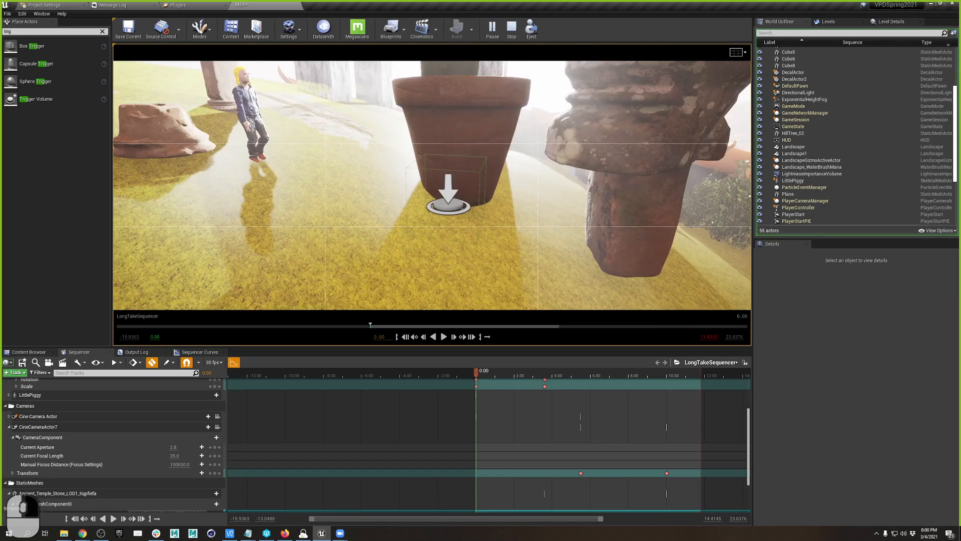
key("Escape")
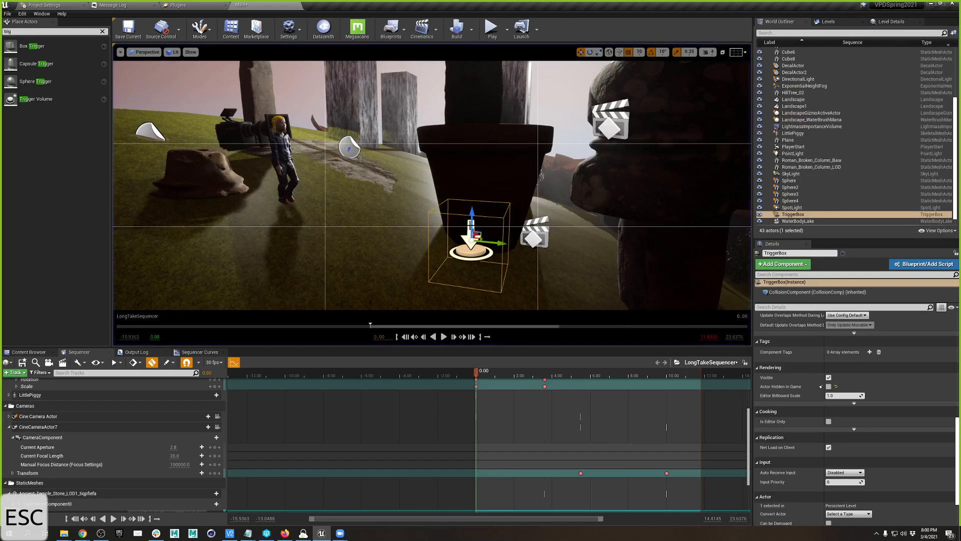
Select the trigger box by the potted cactus and enlarge its Box Extent to about 55 in X and about 47.3 in Z
left_click(480, 234)
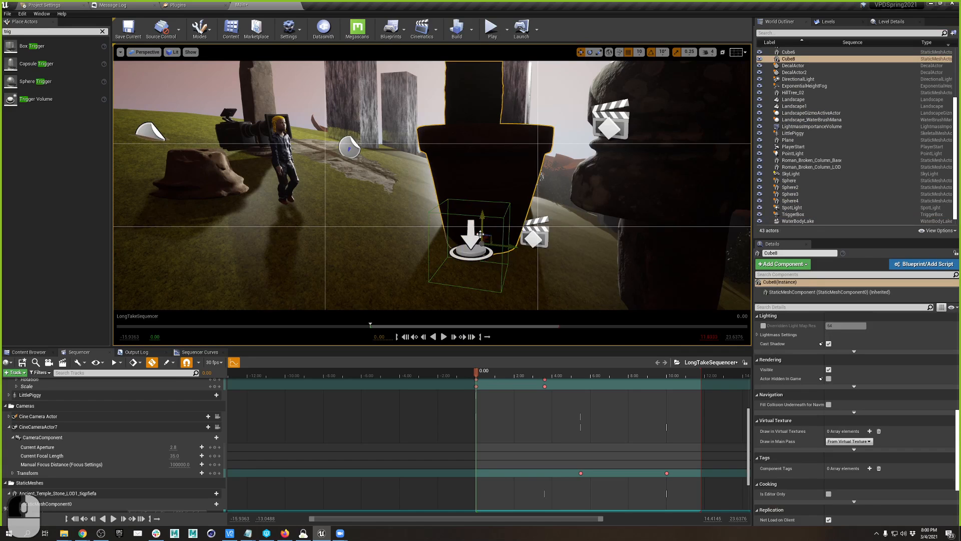
key("d")
right_click_drag(557, 237, 457, 262)
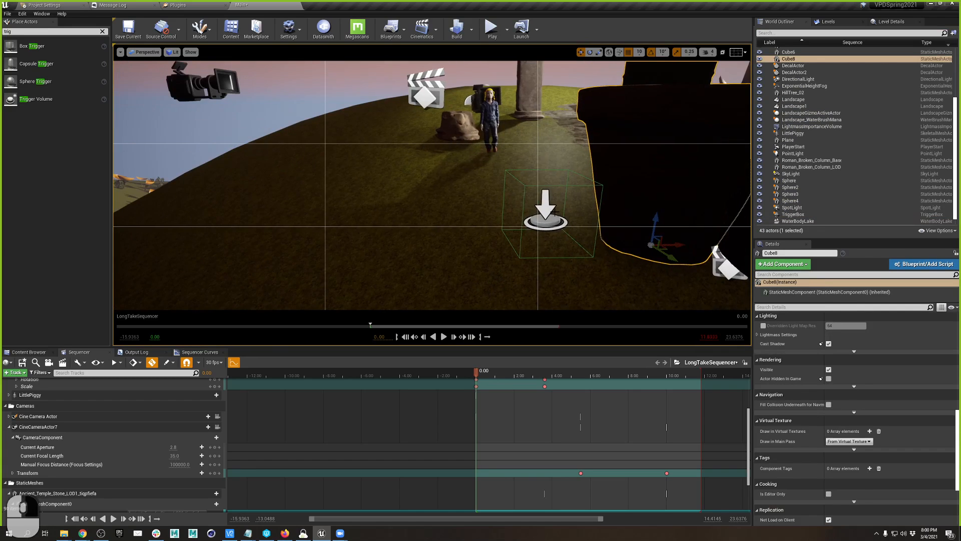
left_click(556, 216)
left_click(546, 222)
right_click_drag(573, 211, 565, 208)
key("a")
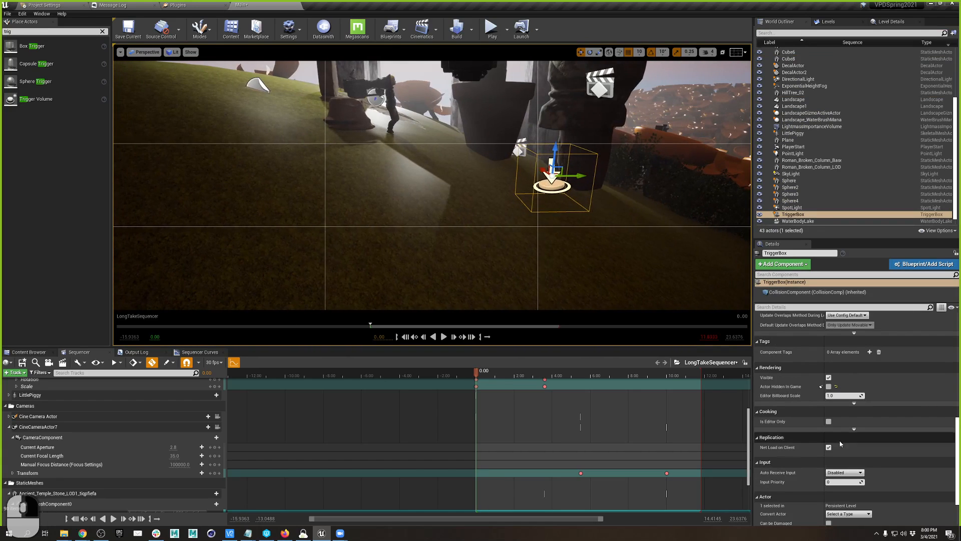
scroll(830, 391, "down", 10)
scroll(830, 391, "up", 5)
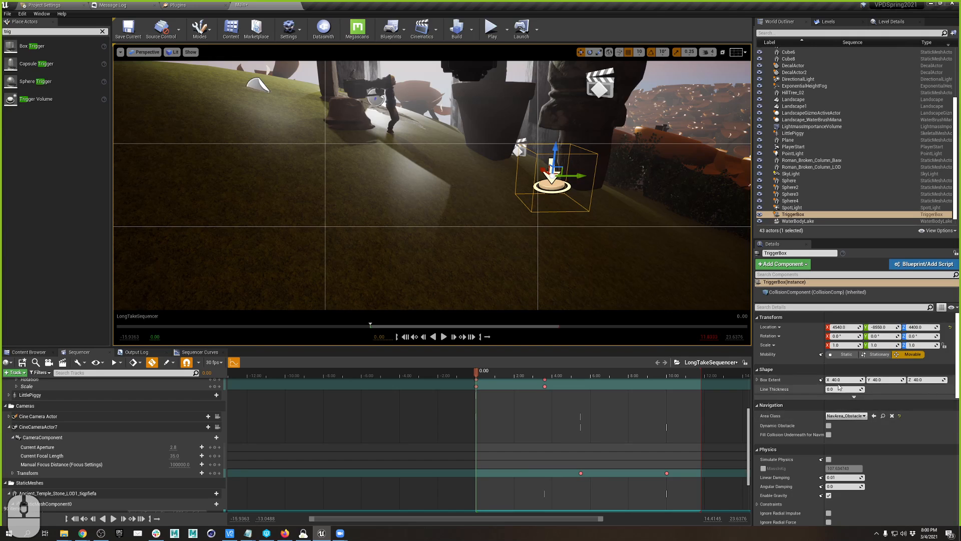
left_click_drag(838, 380, 849, 380)
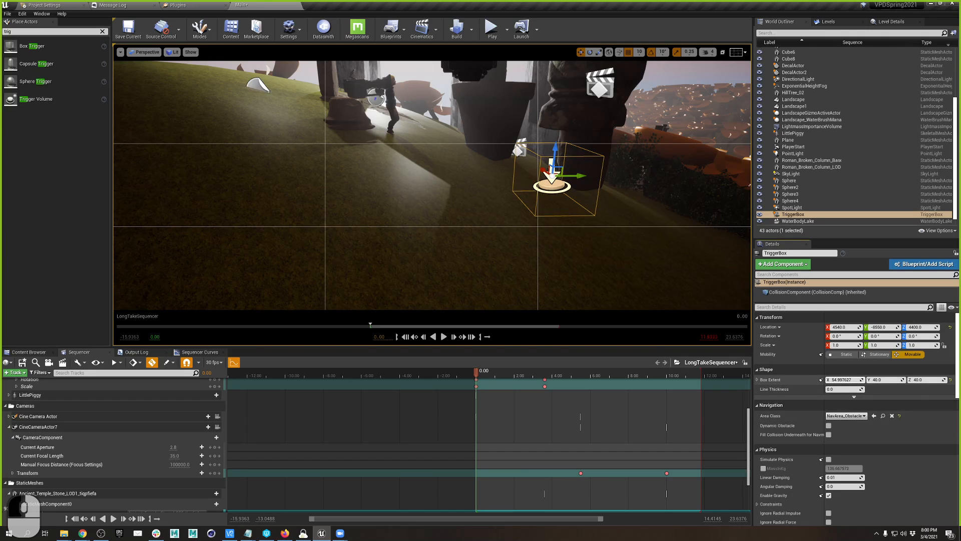
left_click_drag(917, 379, 925, 379)
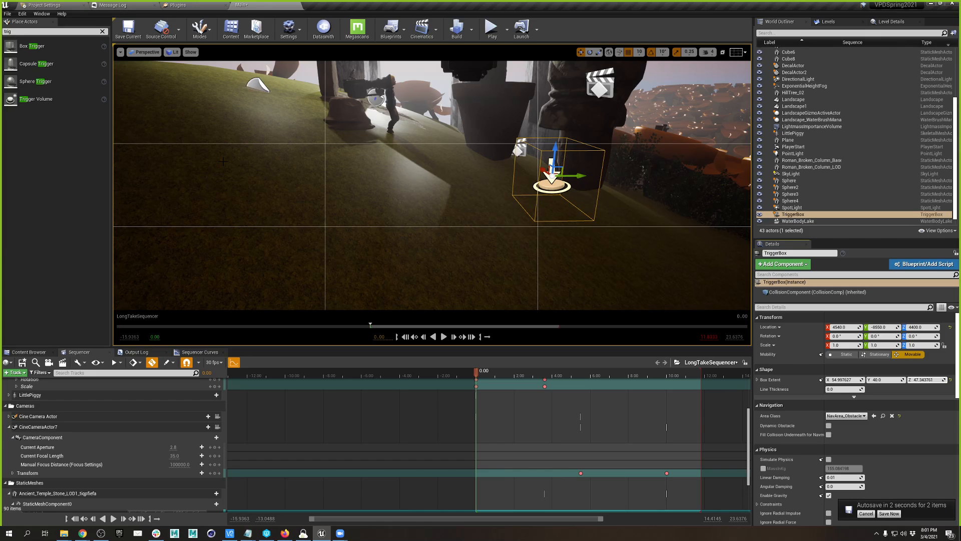
Open the Level Blueprint and move its window down so the viewport and World Outliner are accessible
left_click(390, 30)
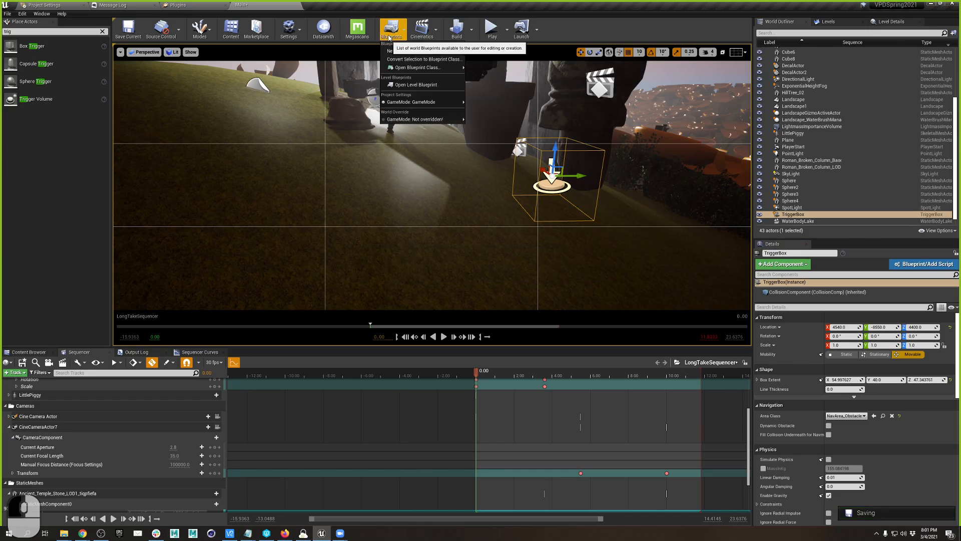
left_click(405, 84)
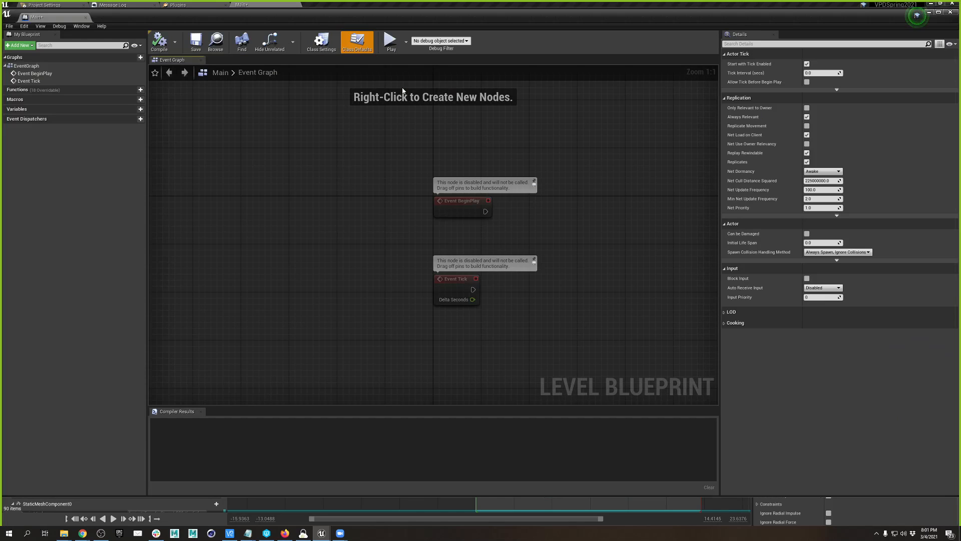
right_click_drag(566, 217, 502, 204)
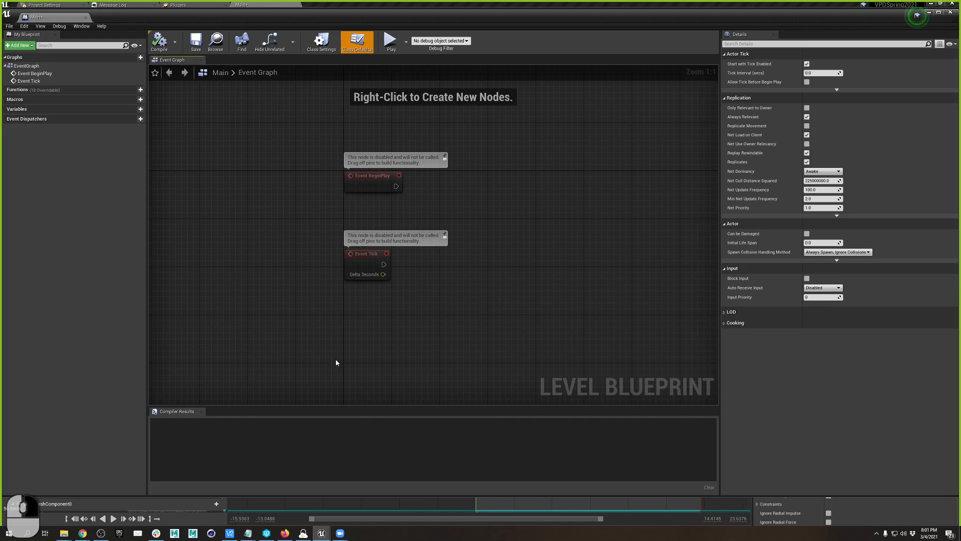
scroll(347, 332, "down", 6)
scroll(373, 339, "up", 6)
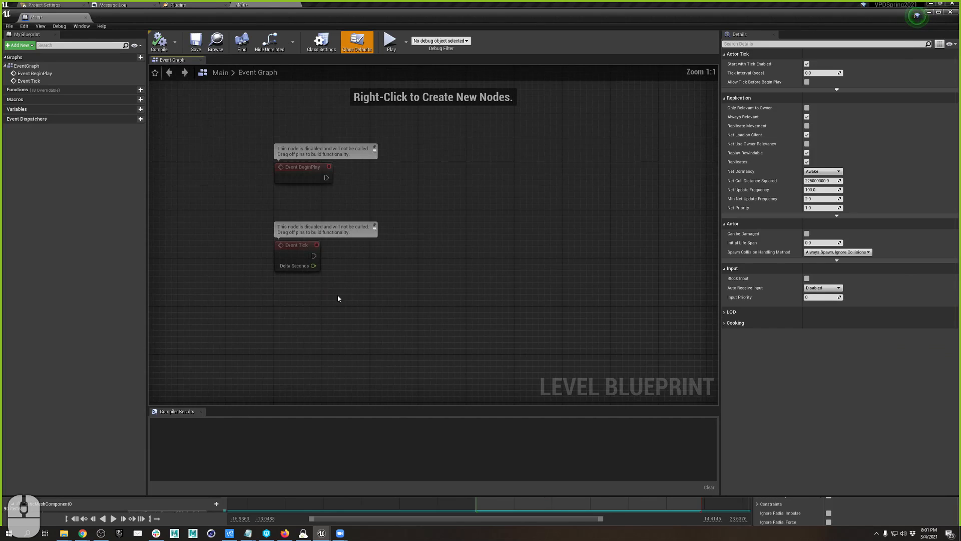
right_click_drag(406, 261, 478, 272)
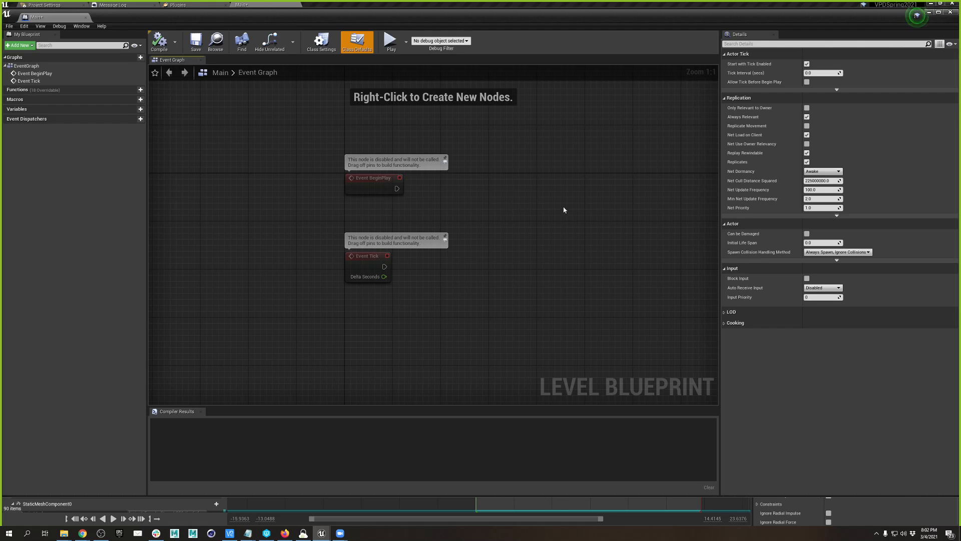
right_click_drag(524, 207, 386, 241)
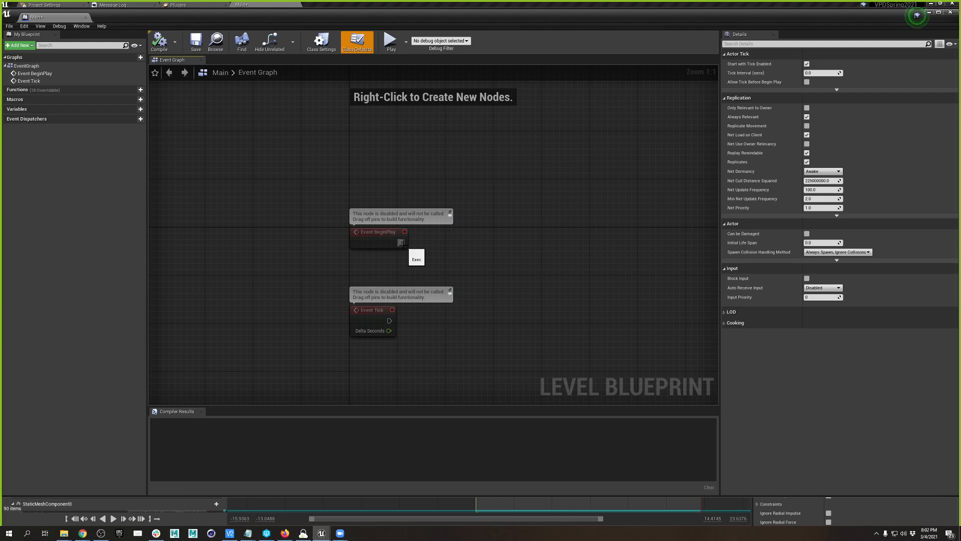
right_click_drag(583, 254, 380, 256)
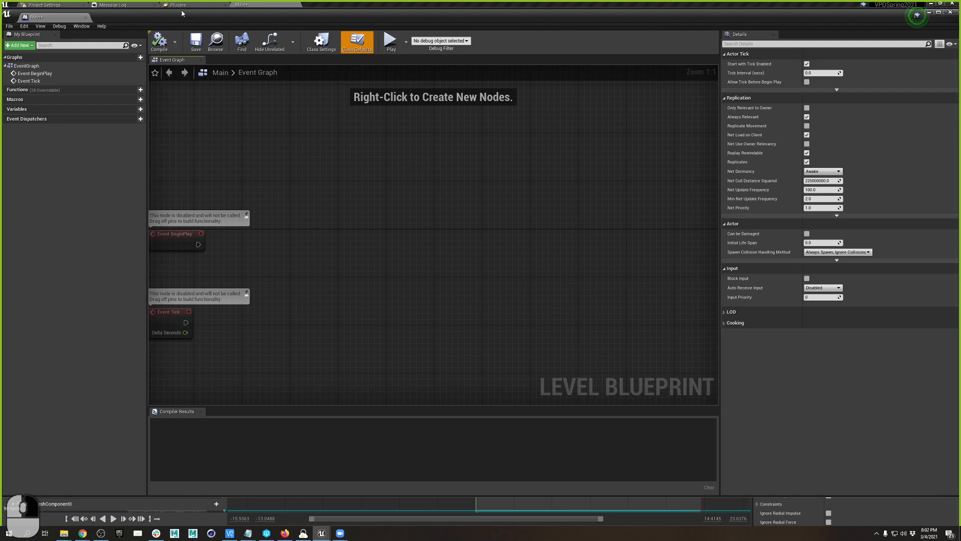
left_click_drag(181, 13, 304, 287)
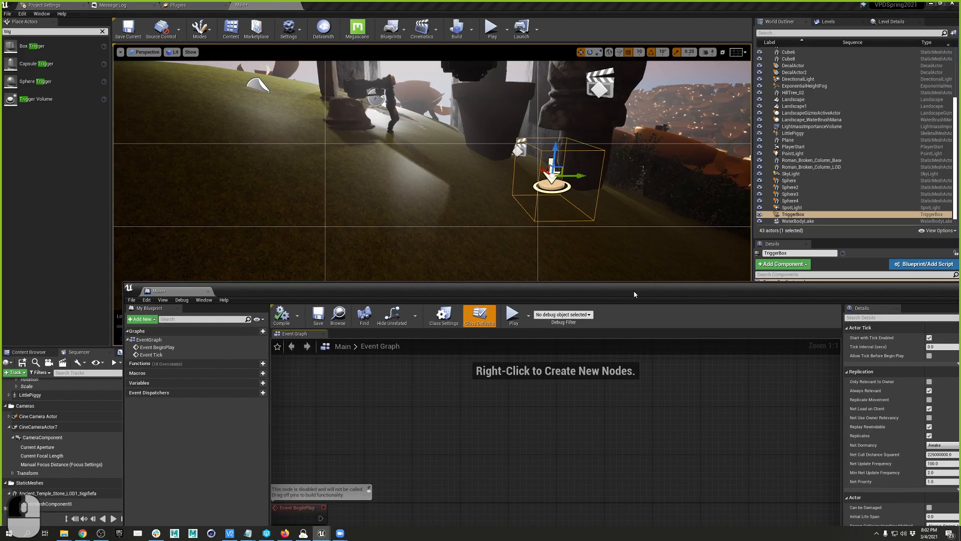
Preview the event graph actions for Sphere2 and TriggerBox, and try placing a TriggerBox reference node in the graph
left_click(821, 187)
right_click(574, 413)
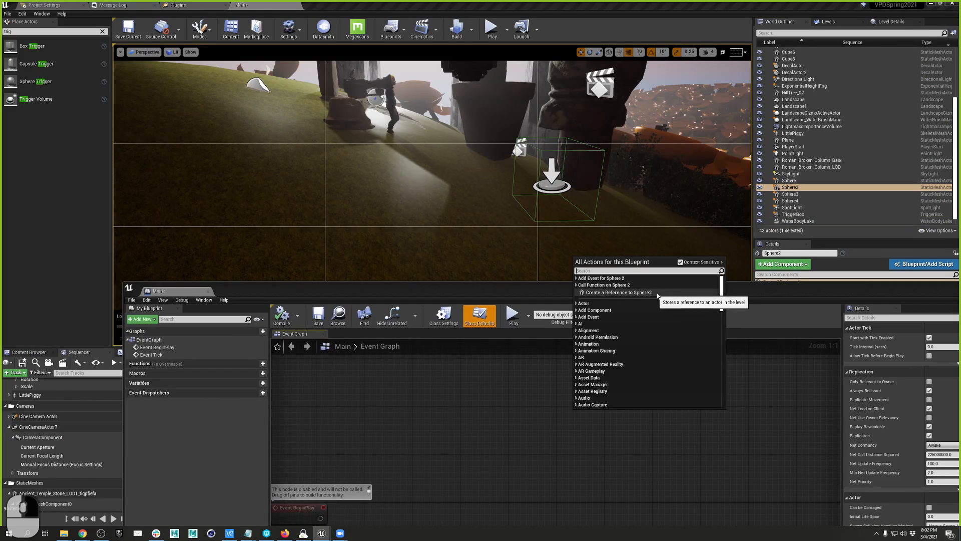
left_click(795, 214)
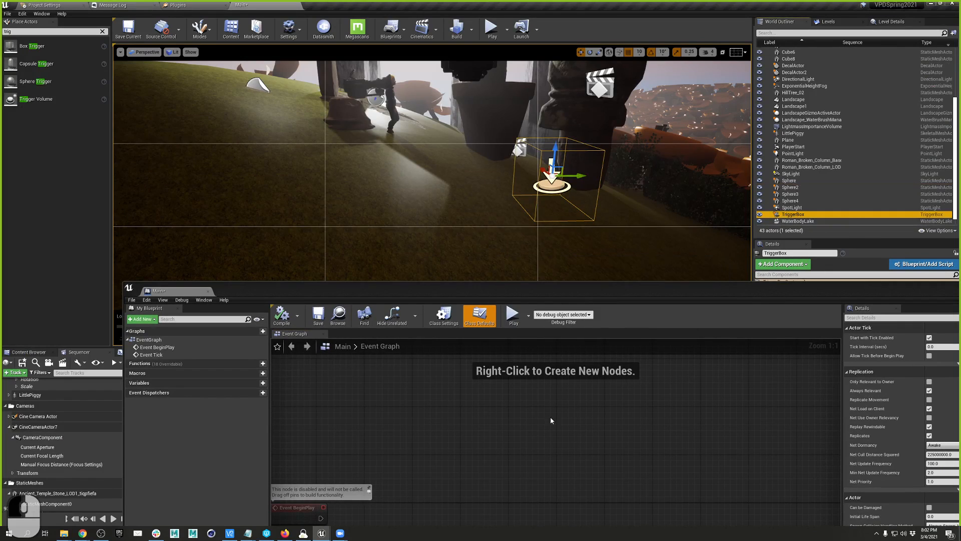
right_click(579, 412)
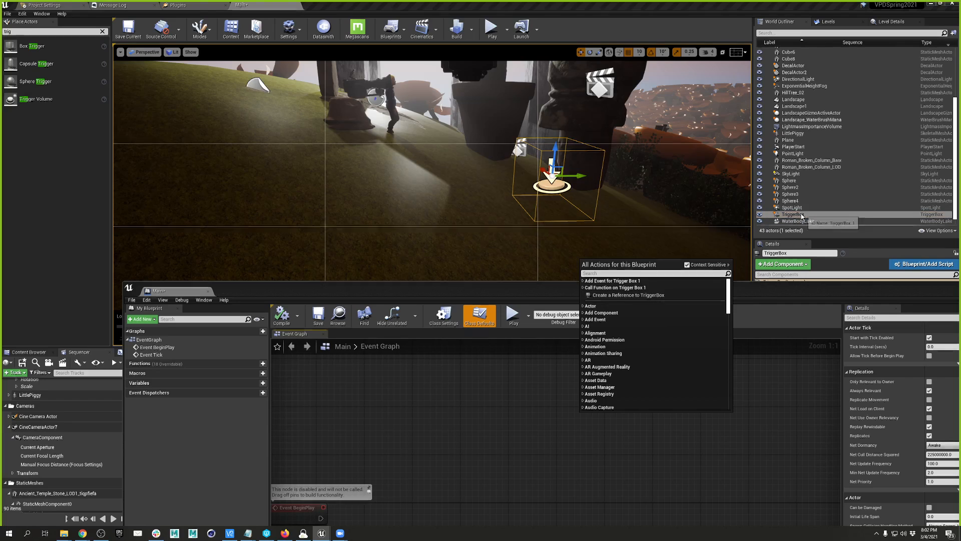
left_click_drag(793, 214, 506, 420)
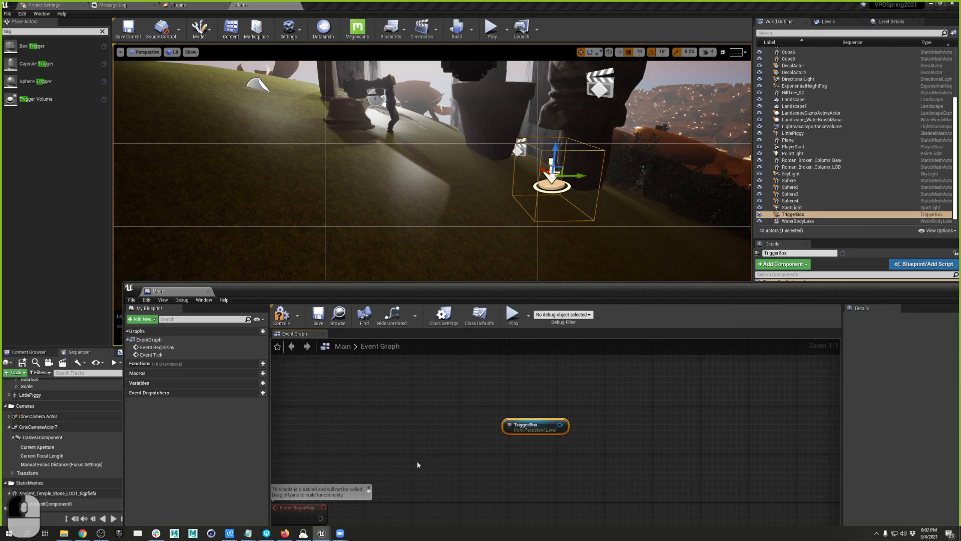
key("Delete")
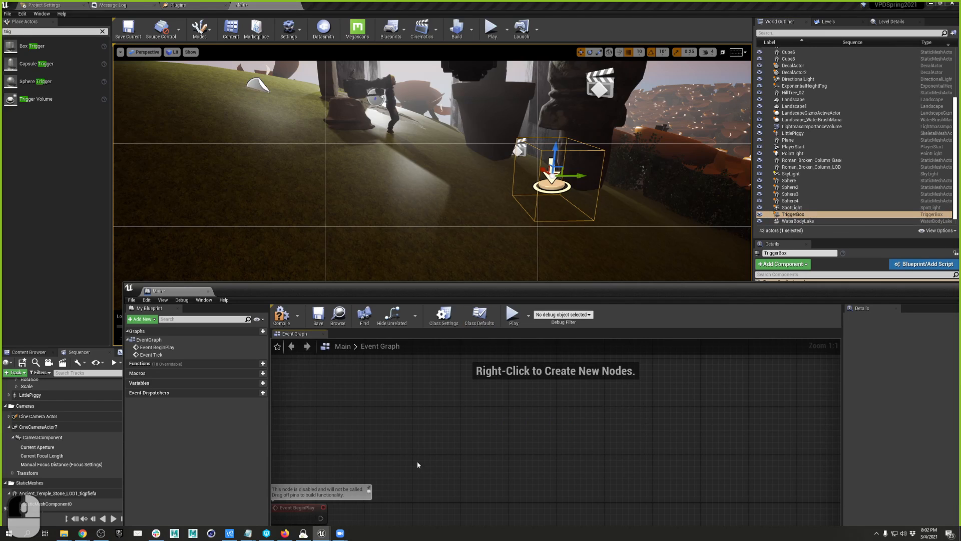
Add the collision events On Actor Begin Overlap and On Actor End Overlap for the trigger box to the event graph
right_click(545, 402)
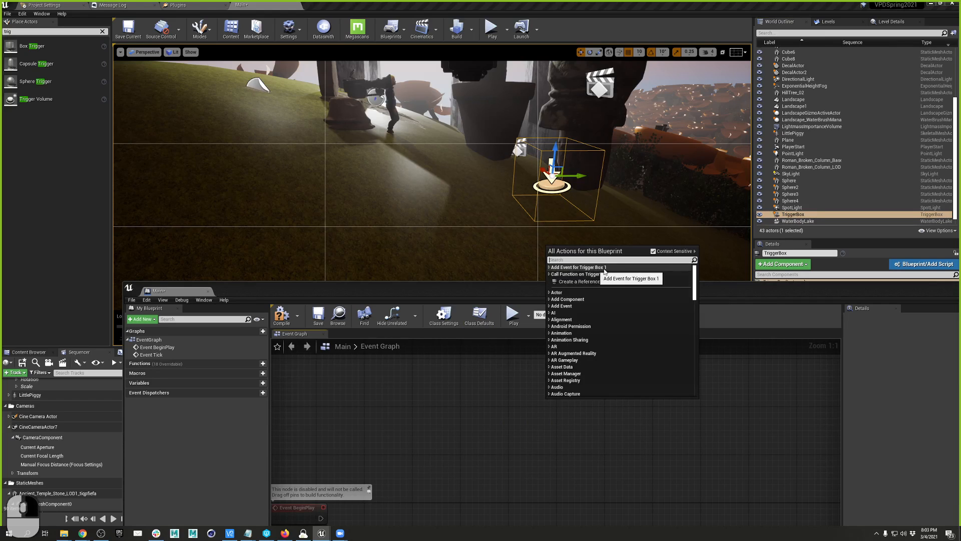
left_click(568, 269)
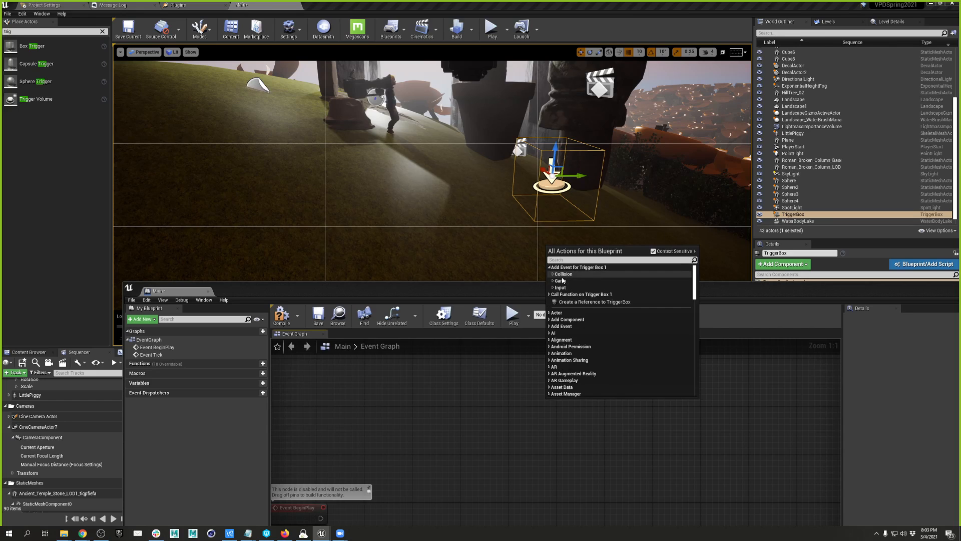
left_click(552, 274)
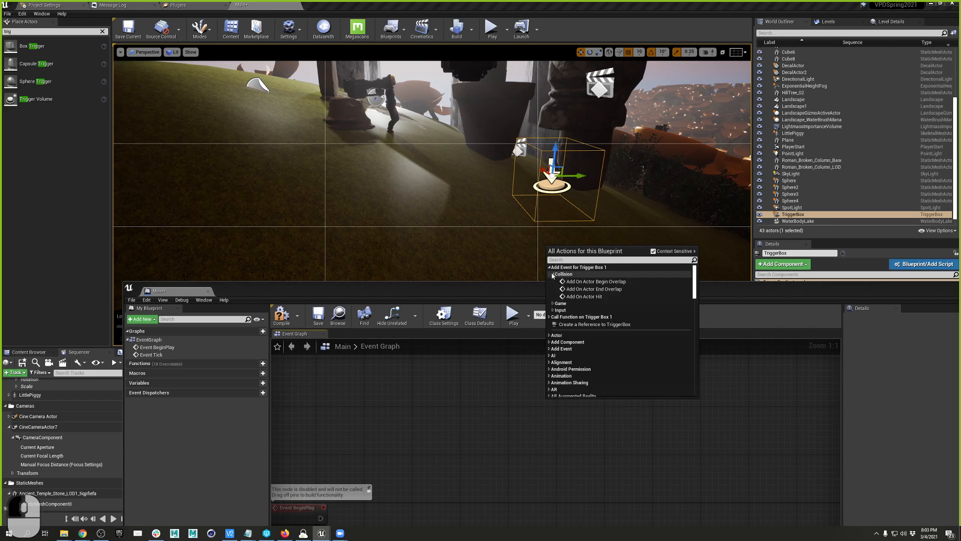
left_click(610, 284)
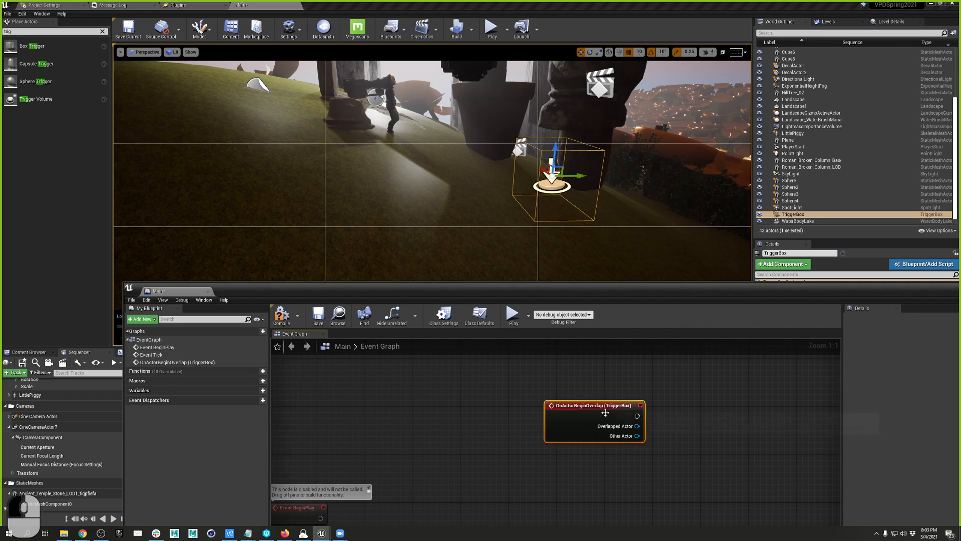
right_click_drag(525, 390, 440, 386)
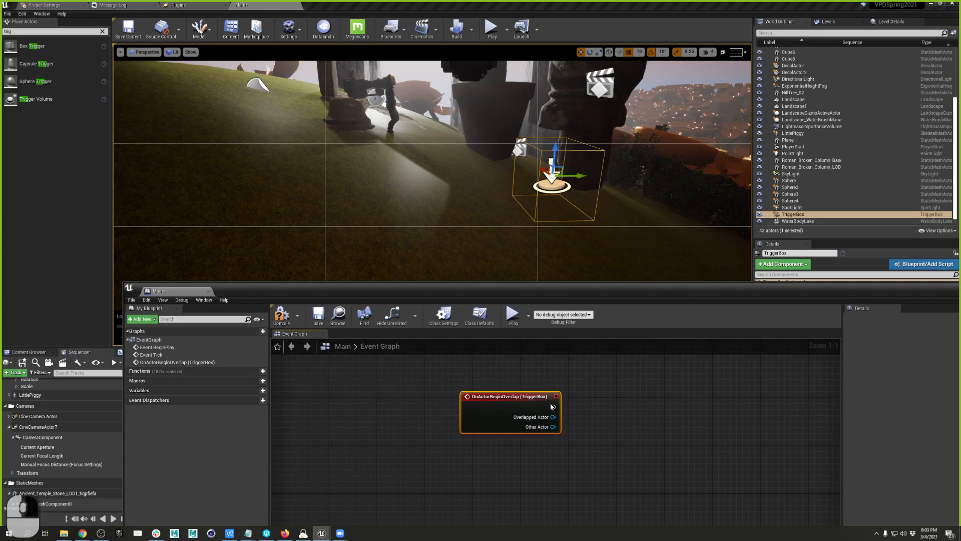
right_click(466, 461)
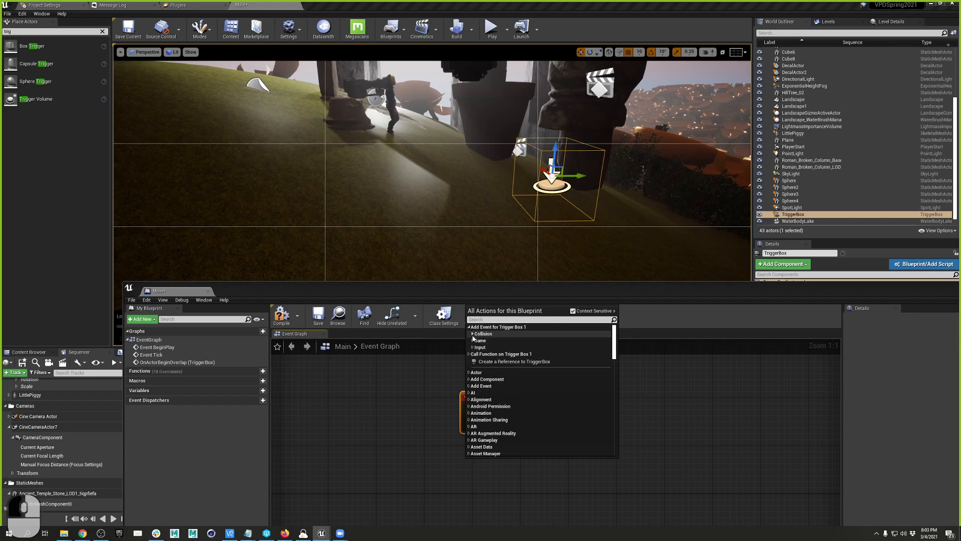
left_click(491, 334)
left_click(530, 356)
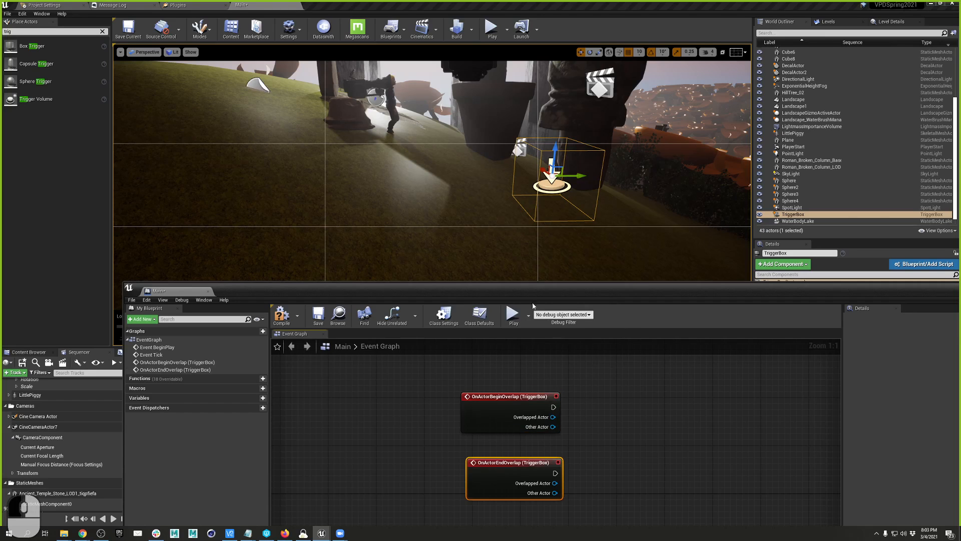
Compile the Level Blueprint and move both overlap event nodes closer to the default BeginPlay and Tick events
left_click_drag(301, 289, 396, 194)
left_click(379, 227)
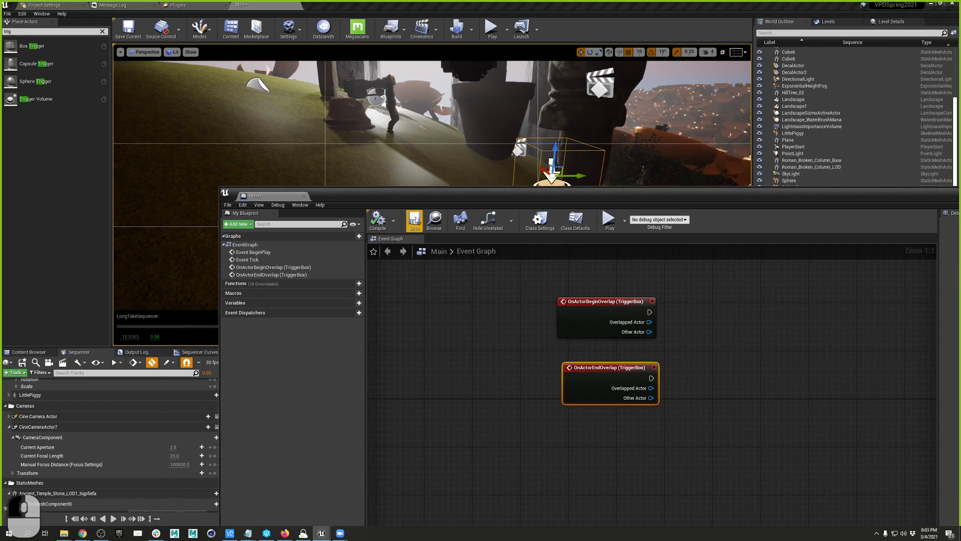
scroll(722, 418, "down", 3)
left_click_drag(615, 311, 618, 430)
left_click_drag(623, 344, 558, 376)
left_click(620, 385)
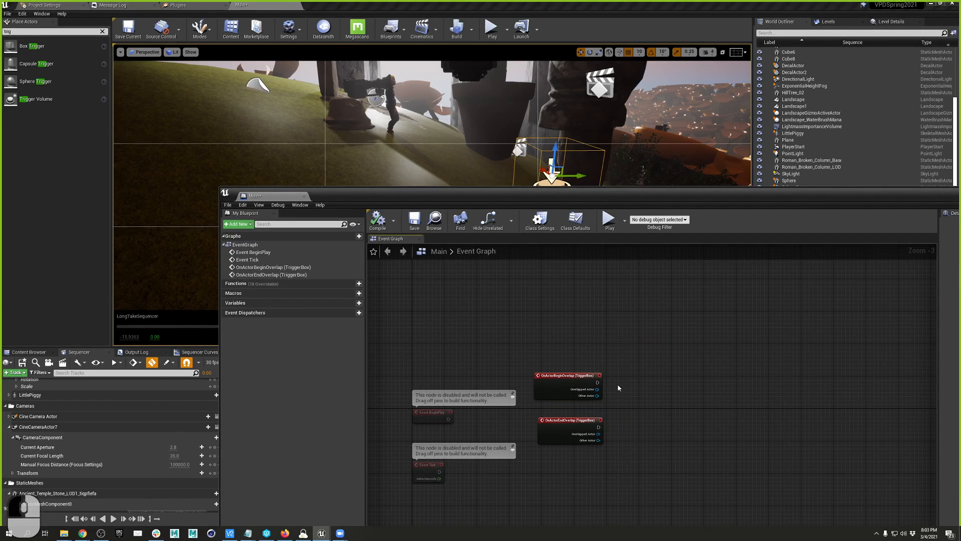
scroll(591, 417, "up", 3)
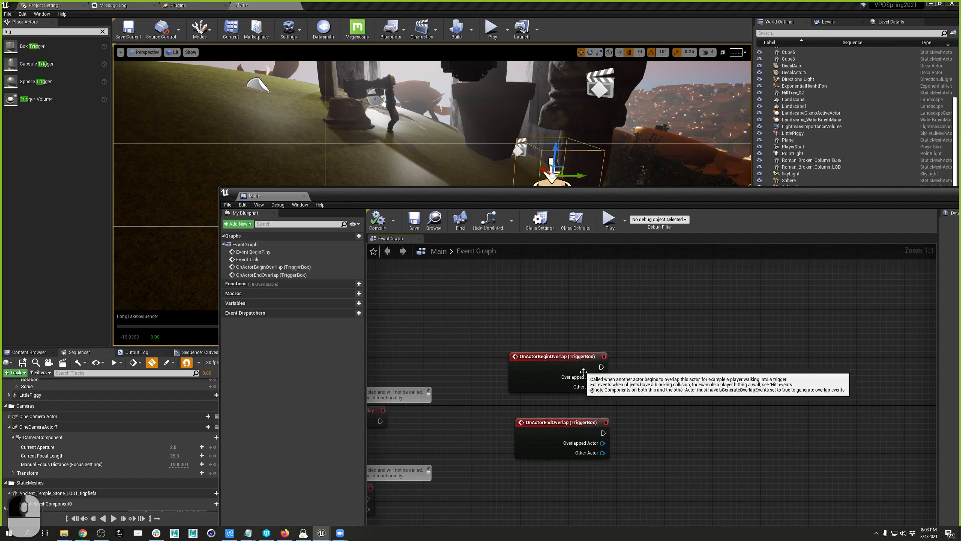
Add a Print String node driven by the trigger box's OnActorBeginOverlap event and compile the Level Blueprint
left_click_drag(602, 366, 673, 365)
type("print")
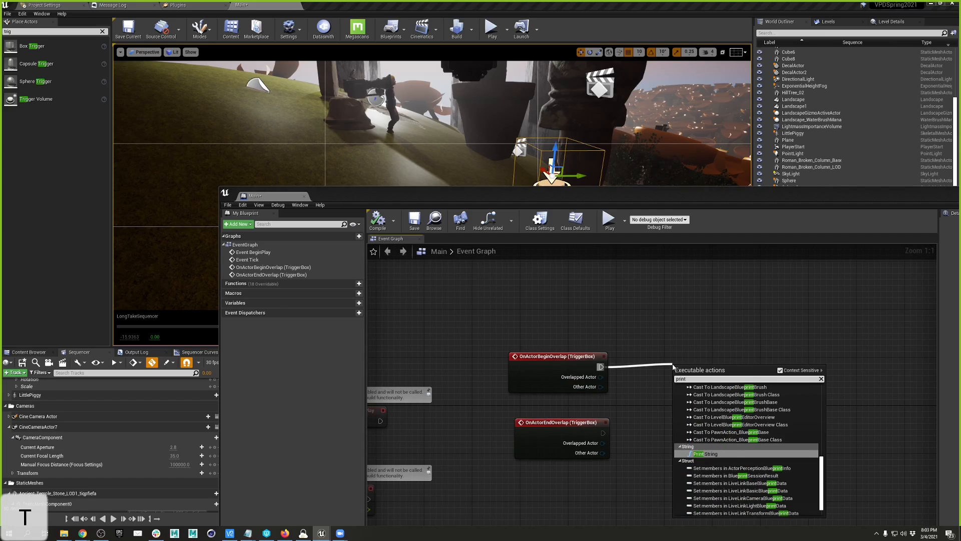
key("Return")
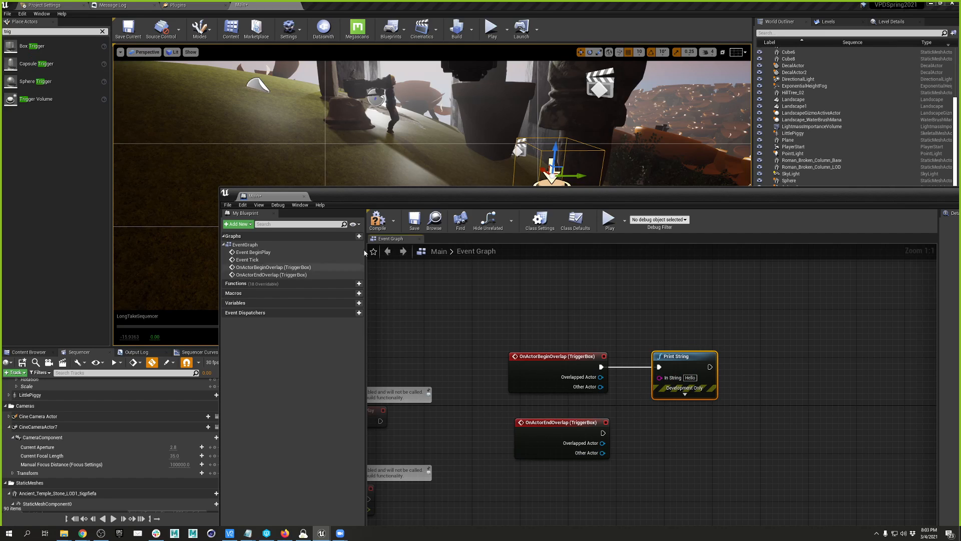
left_click(377, 224)
Move the Level Blueprint window clear of the viewport and set its debug object to Main1
left_click_drag(415, 198, 589, 251)
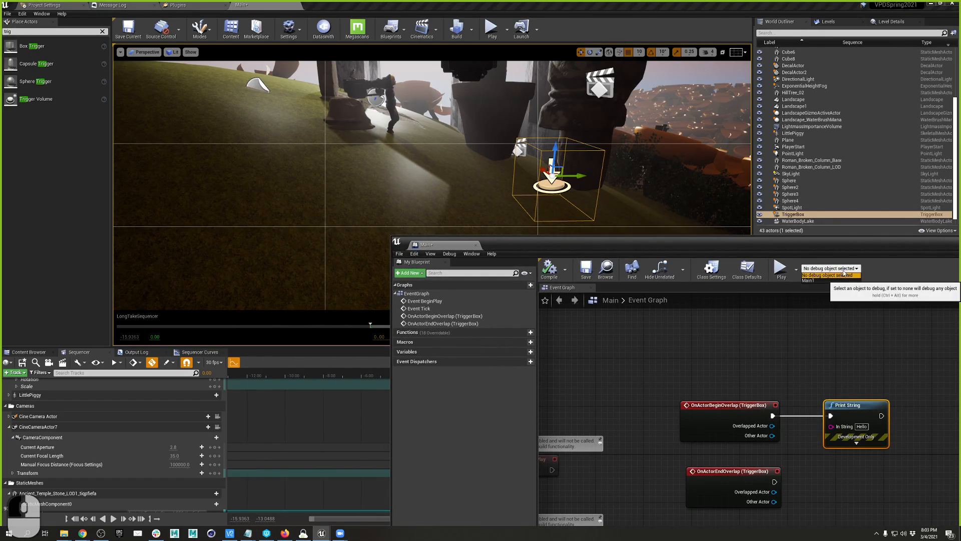
left_click(827, 268)
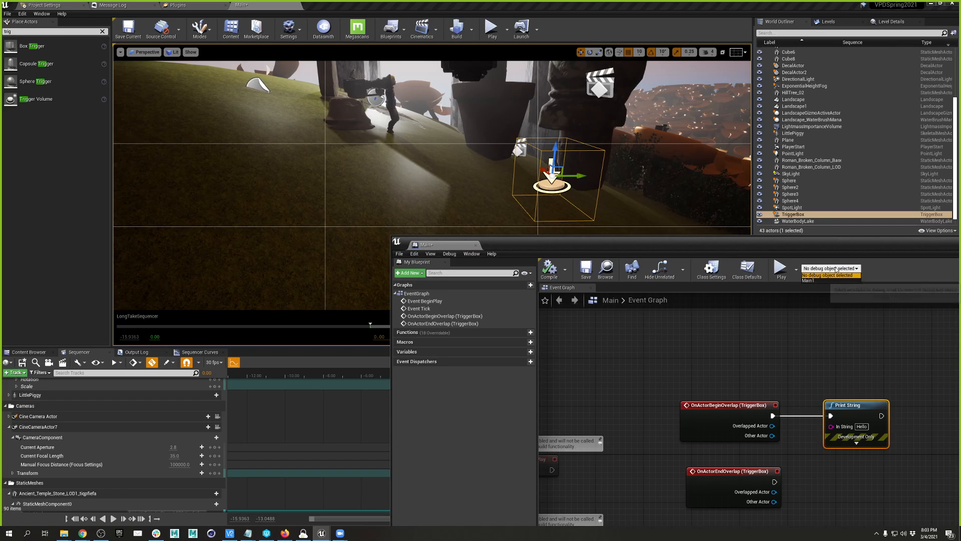
left_click(807, 280)
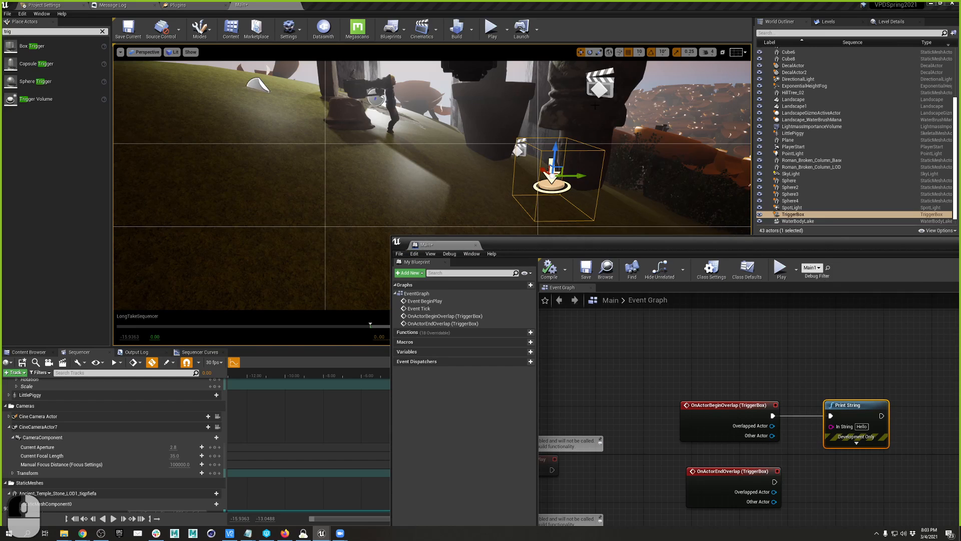
Play the level and fly in and out of the trigger box to test the begin-overlap message, then stop playing
left_click(492, 27)
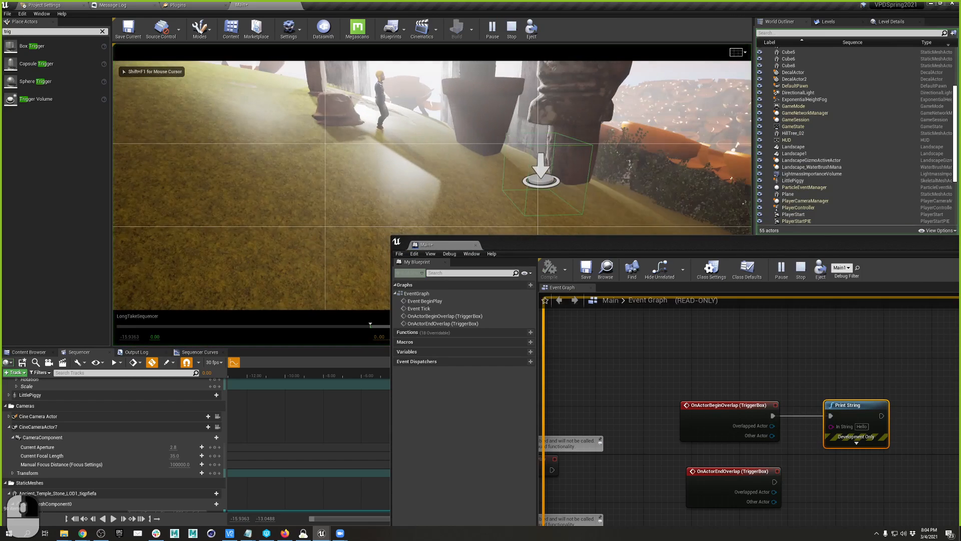
key("w")
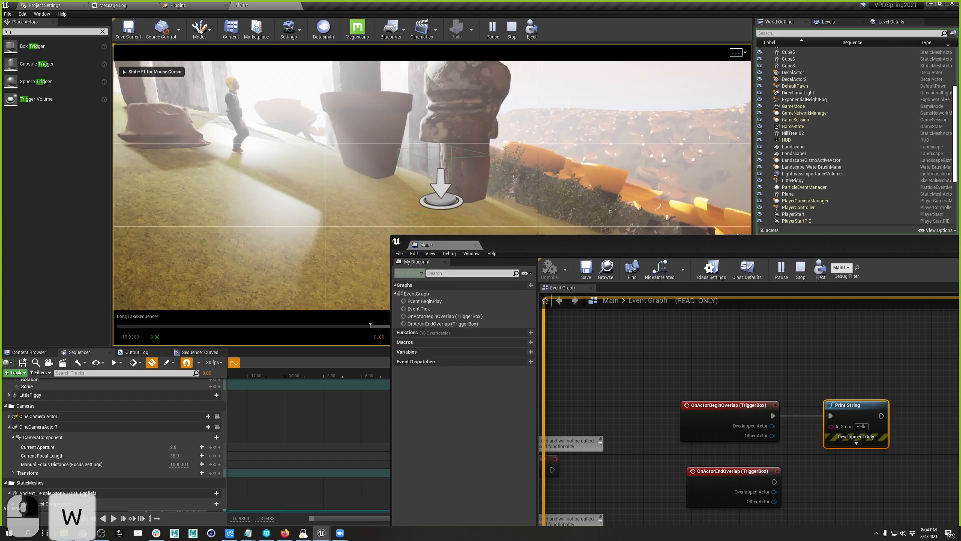
key("w")
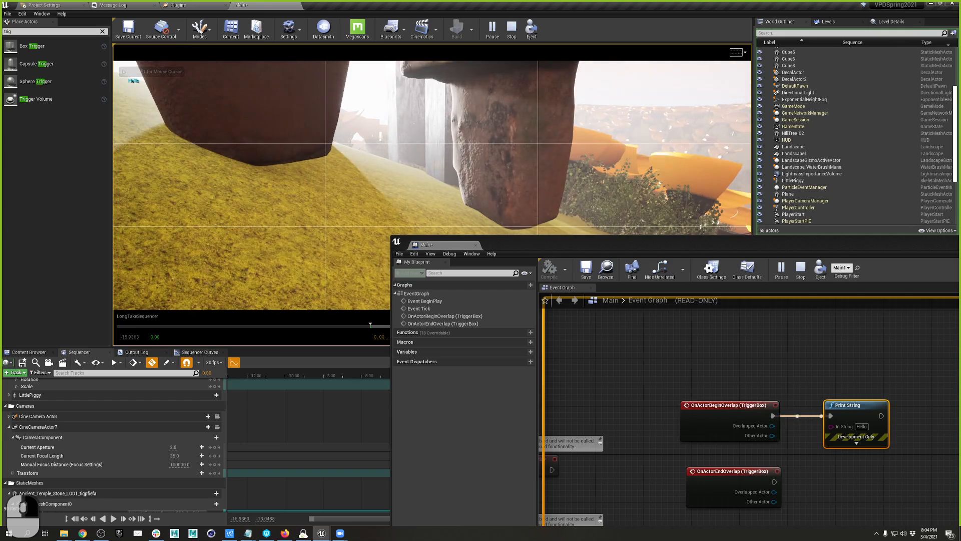
key("s")
key("w")
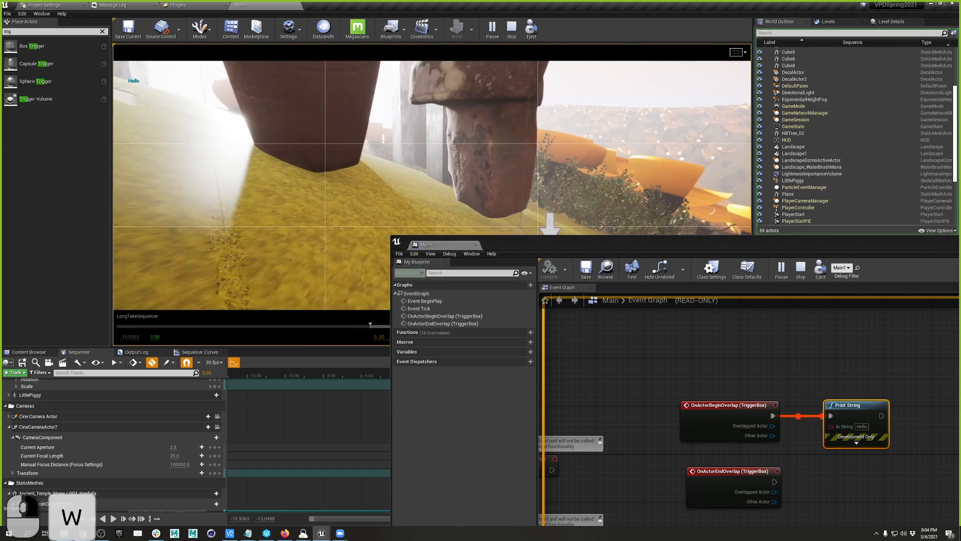
key("s")
key("s")
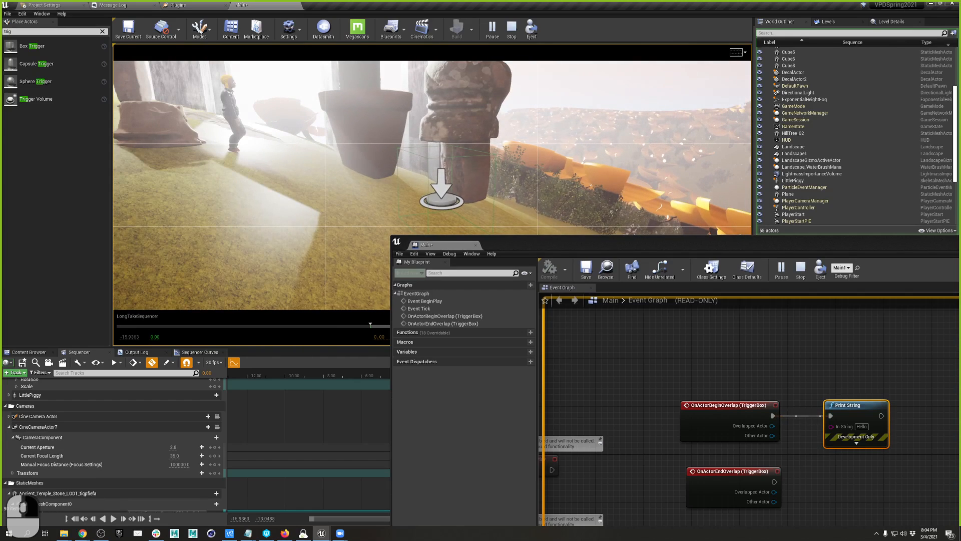
key("w")
key("s")
key("w")
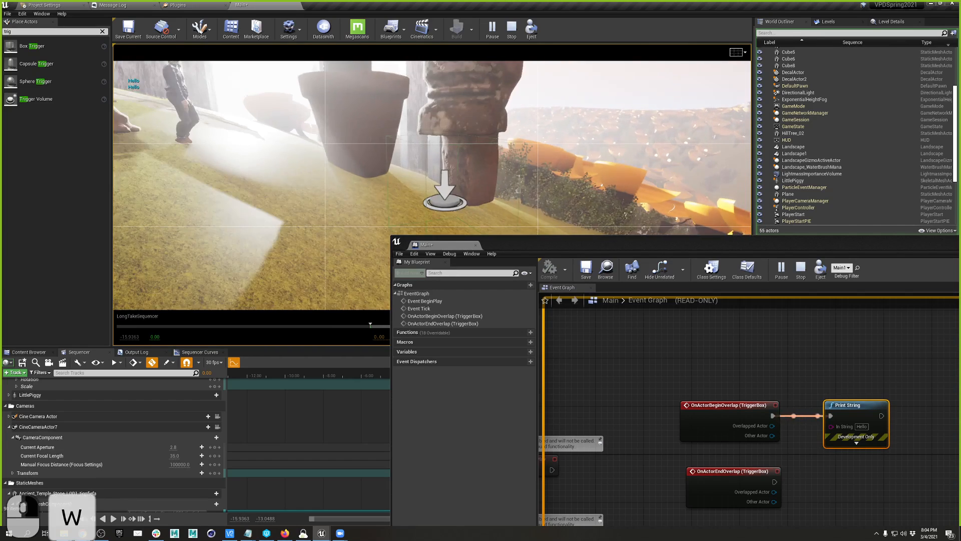
key("s")
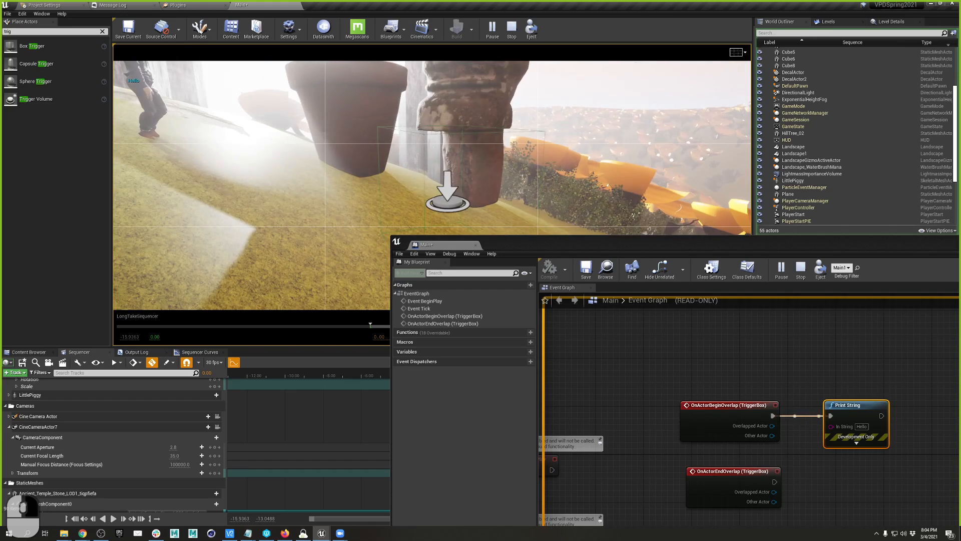
key("Escape")
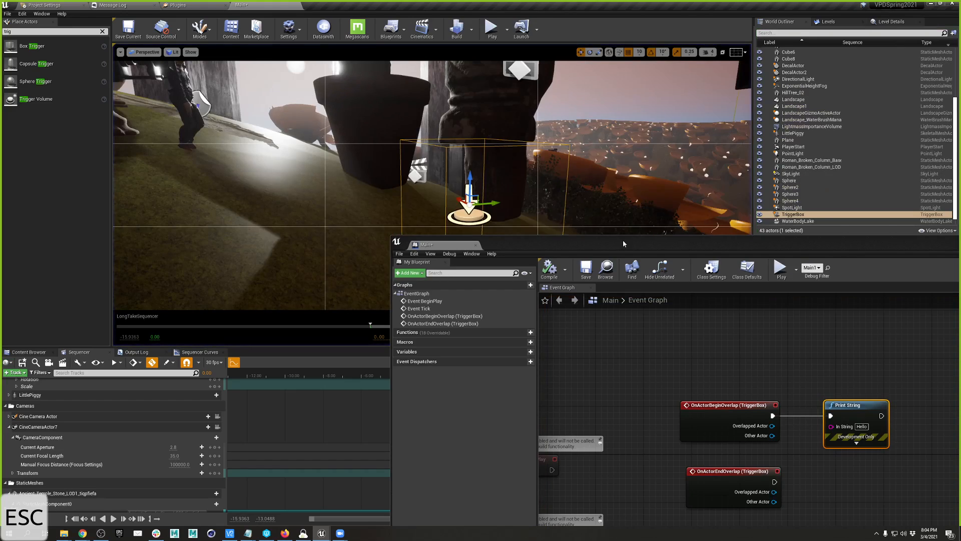
Align the OnActorEndOverlap node under OnActorBeginOverlap and arrange the level editor and Level Blueprint windows side by side
left_click_drag(623, 242, 476, 68)
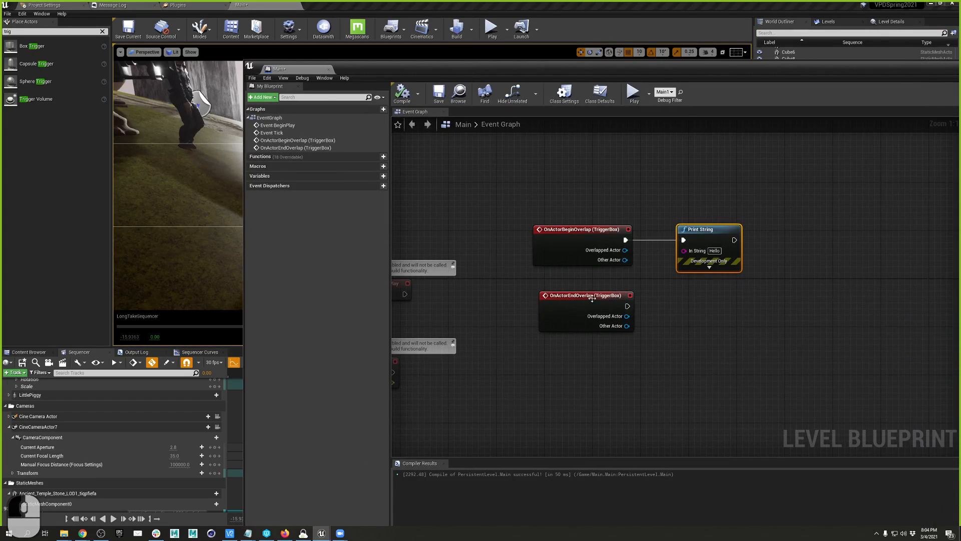
left_click(600, 299)
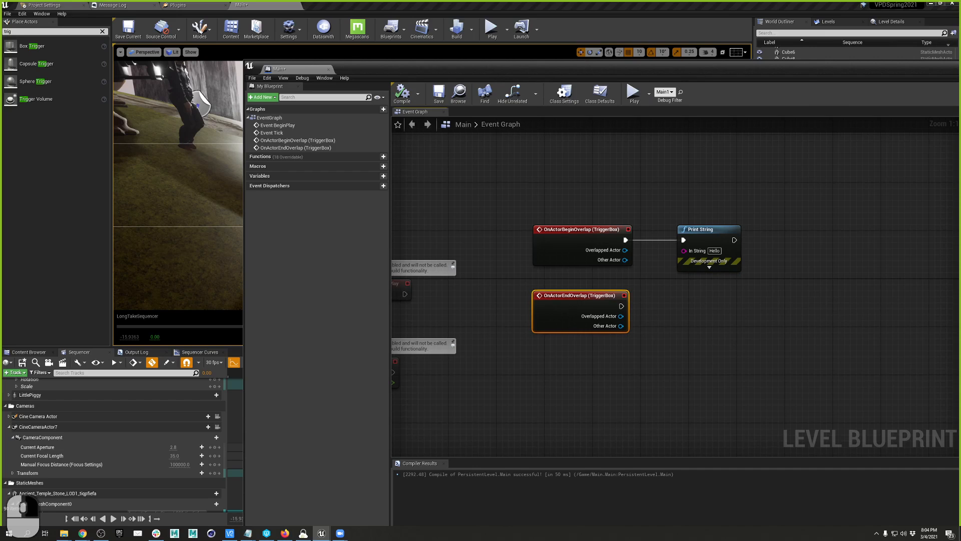
left_click_drag(613, 9, 320, 1)
left_click_drag(530, 67, 959, 125)
left_click(86, 53)
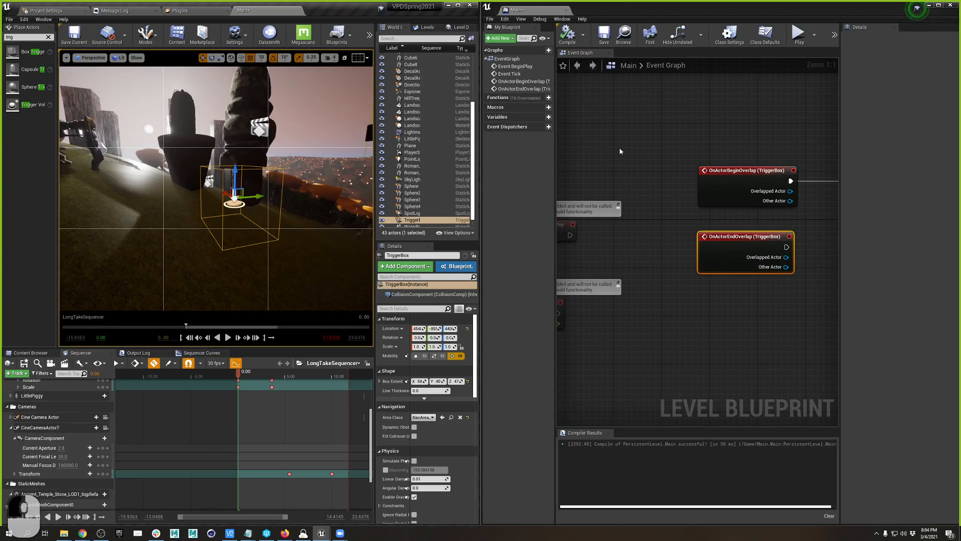
Move the trigger box to an open spot on the hillside near the camera and raise it above the ground
key("a")
right_click_drag(255, 209, 88, 98)
key("d")
key("w")
key("d")
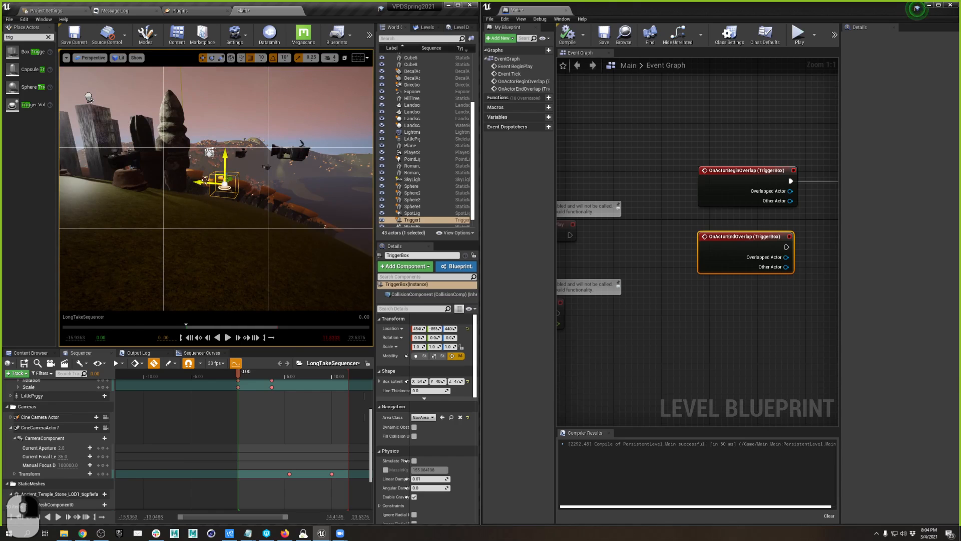
mouse_move(210, 184)
left_mouse_down()
mouse_move(240, 190)
mouse_move(222, 198)
left_mouse_up()
right_click_drag(222, 197, 185, 230)
key("a")
left_click_drag(194, 230, 329, 231)
mouse_move(329, 230)
right_mouse_down()
mouse_move(368, 228)
mouse_move(332, 228)
right_mouse_up()
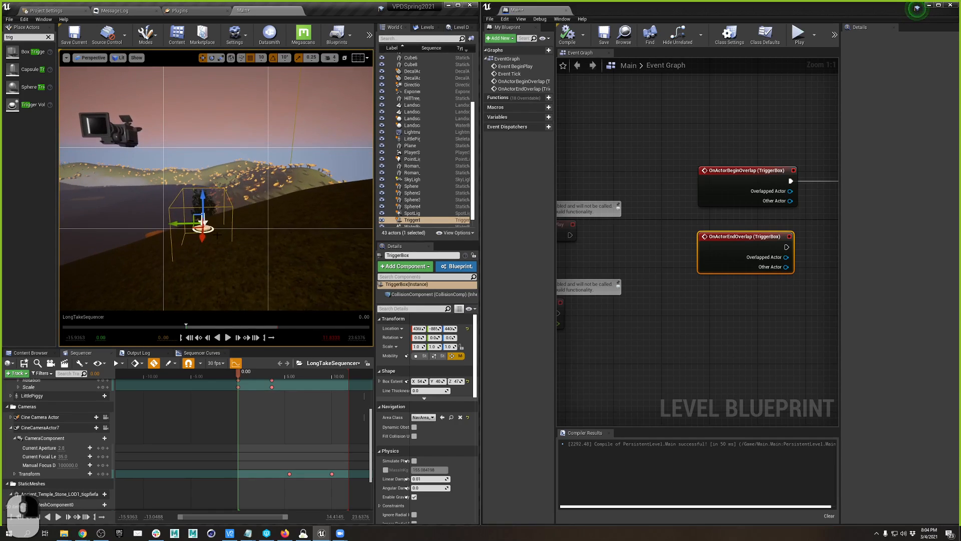
left_click_drag(202, 198, 202, 169)
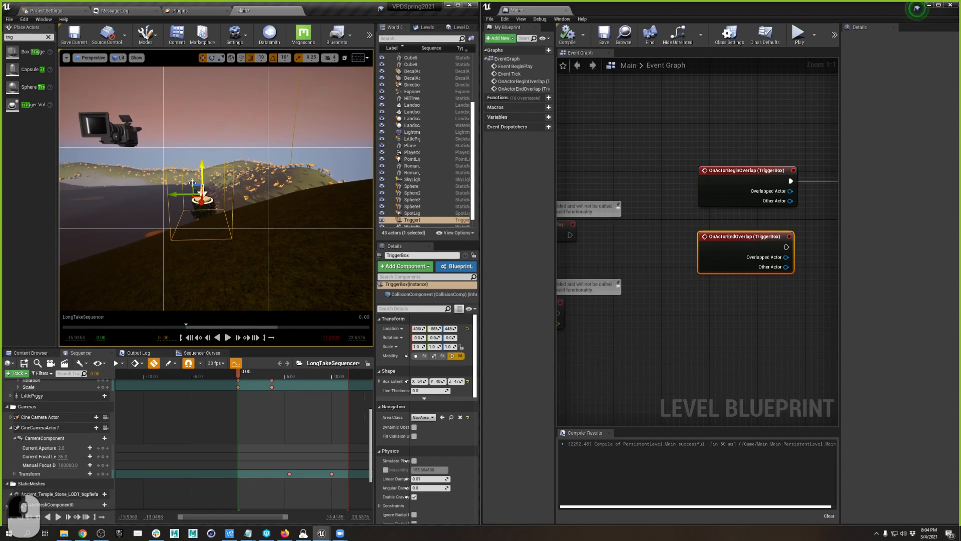
right_click_drag(193, 183, 192, 226)
right_click_drag(226, 271, 233, 263)
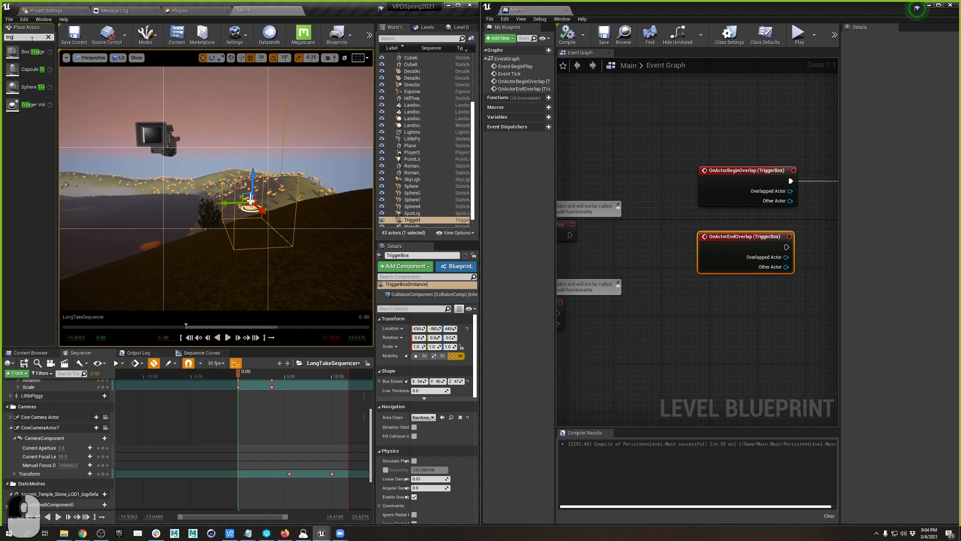
Search the placeable actors for "light" and place a Point Light on the hillside beside the trigger box
type("ligfht")
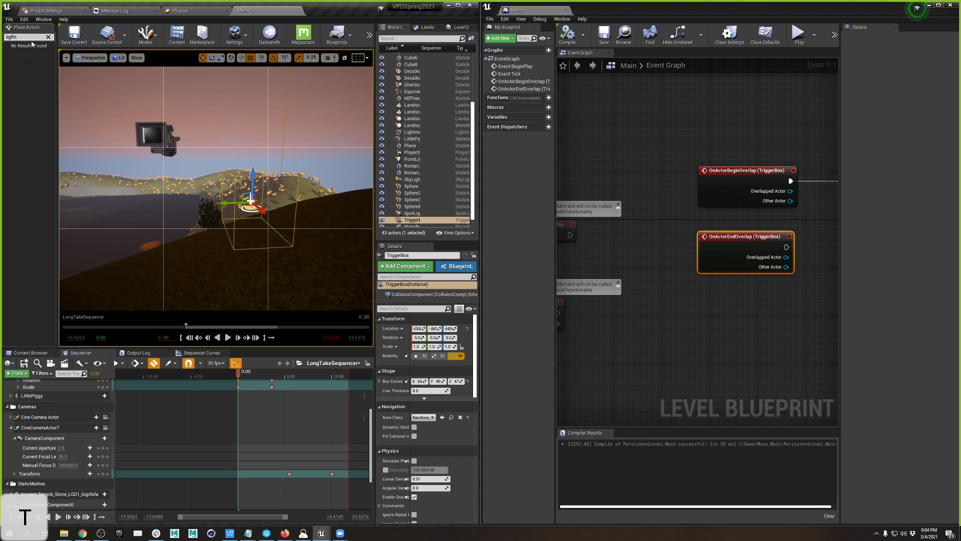
key("BackSpace")
key("BackSpace")
key("BackSpace")
key("BackSpace")
key("BackSpace")
key("BackSpace")
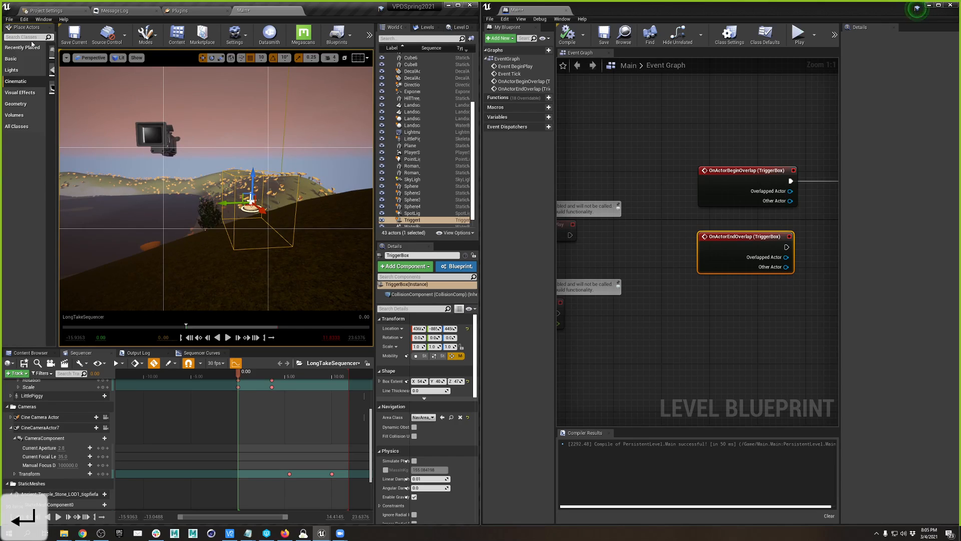
type("light")
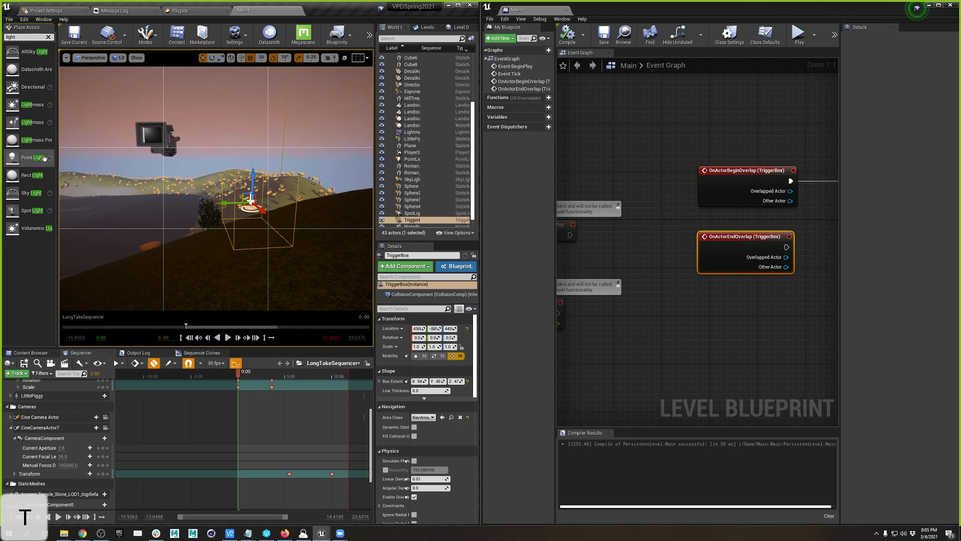
left_click_drag(44, 158, 226, 198)
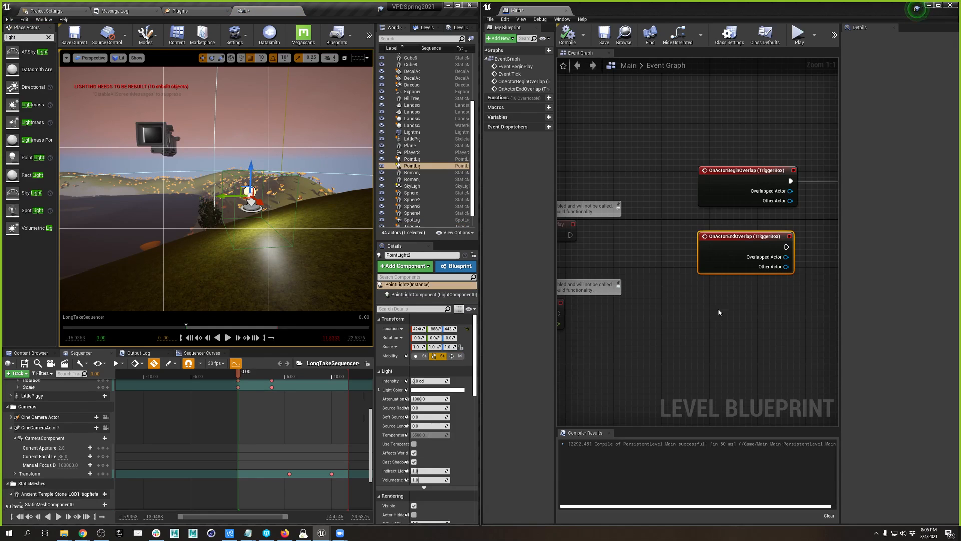
Disconnect the Print String node from the OnActorBeginOverlap event and move it farther away from the event nodes
right_click_drag(730, 326, 580, 340)
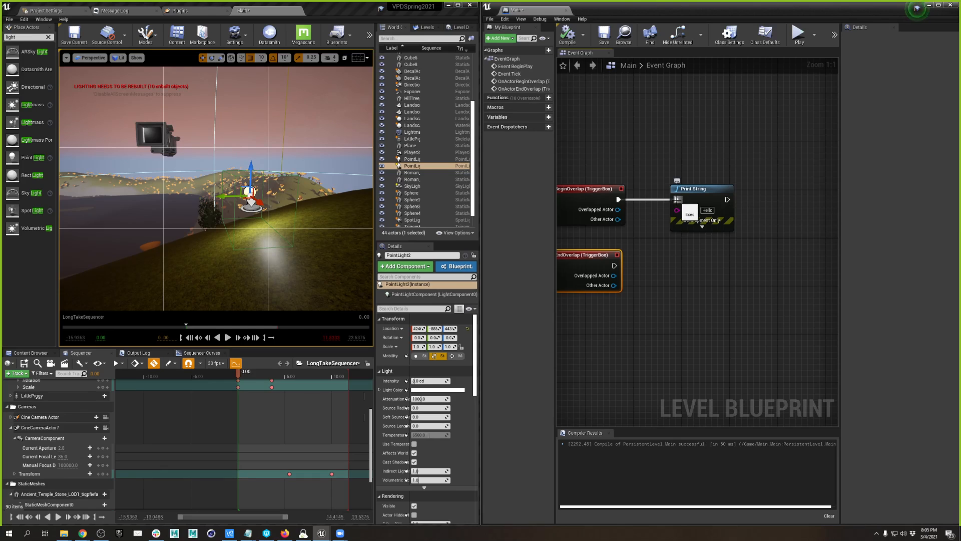
left_click(677, 199, "alt")
left_click_drag(691, 169, 689, 269)
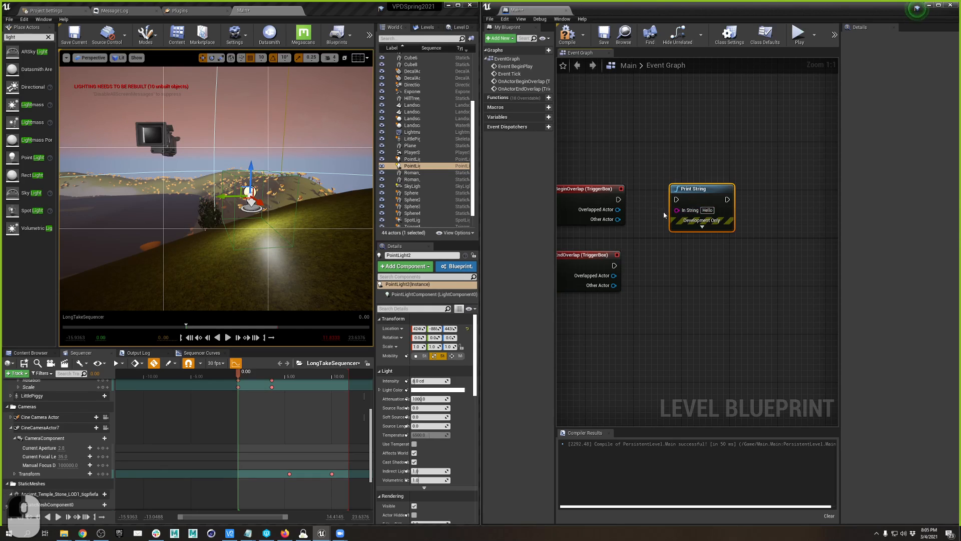
left_click_drag(720, 197, 808, 197)
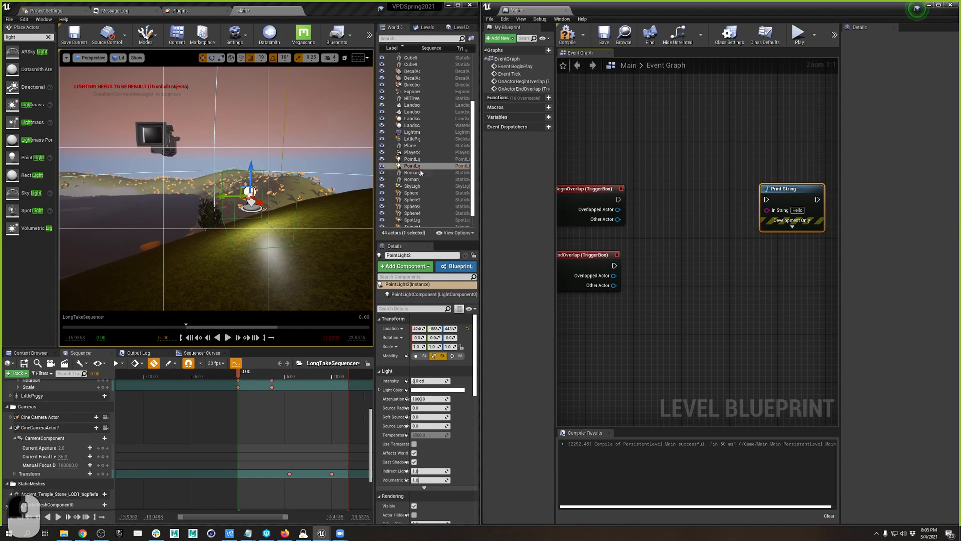
Add a reference to PointLight2 to the event graph and look through the light's Rendering properties
left_click_drag(412, 166, 666, 242)
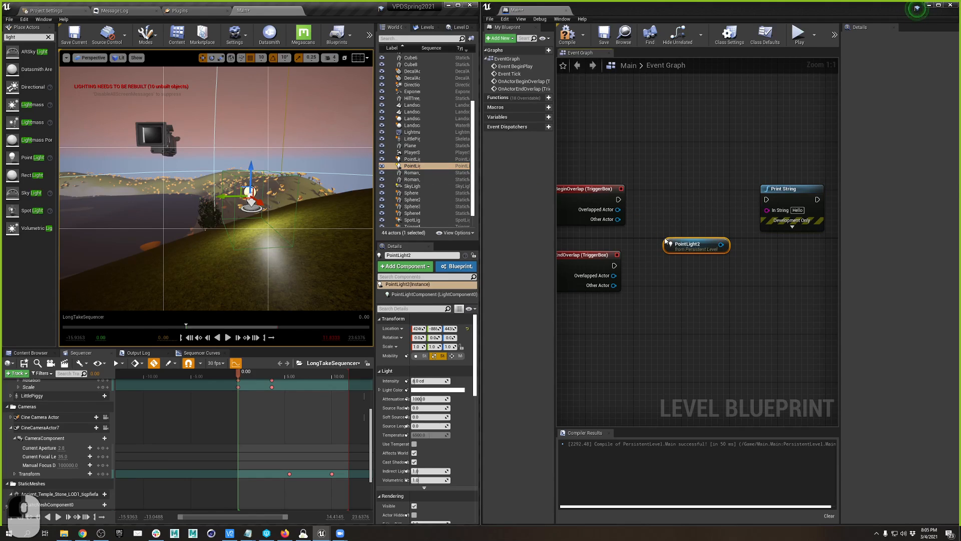
scroll(419, 376, "down", 4)
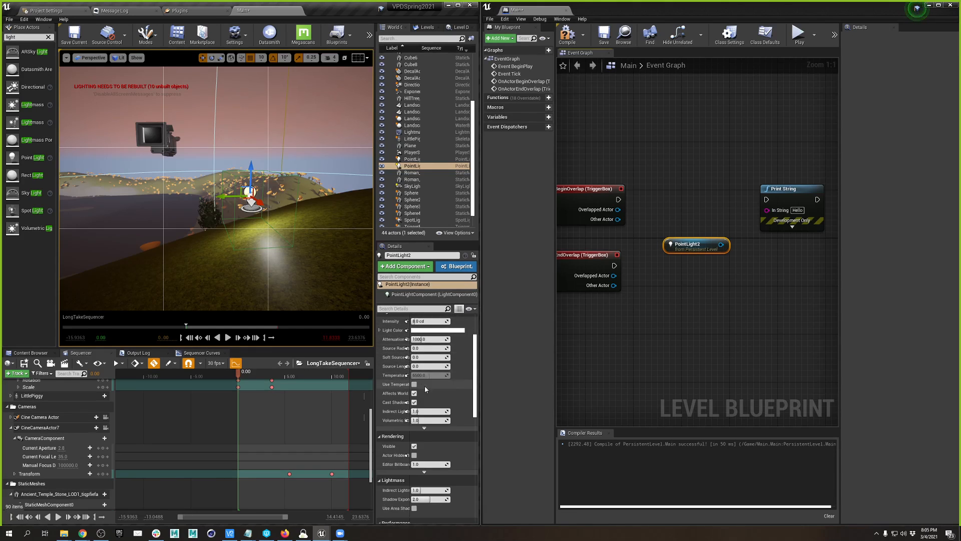
scroll(425, 385, "down", 2)
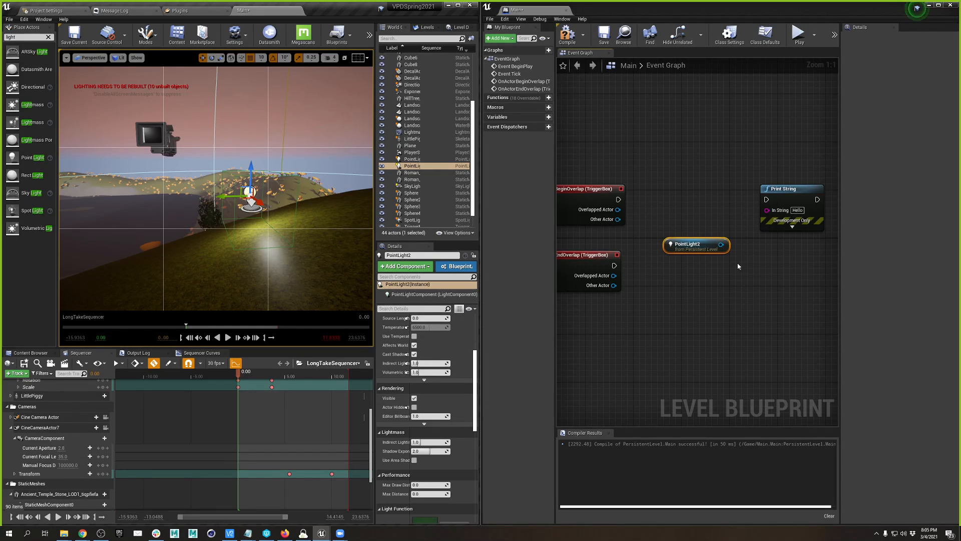
Add a Set Visibility (PointLightComponent) node from the PointLight2 reference in the event graph
left_click_drag(722, 244, 740, 296)
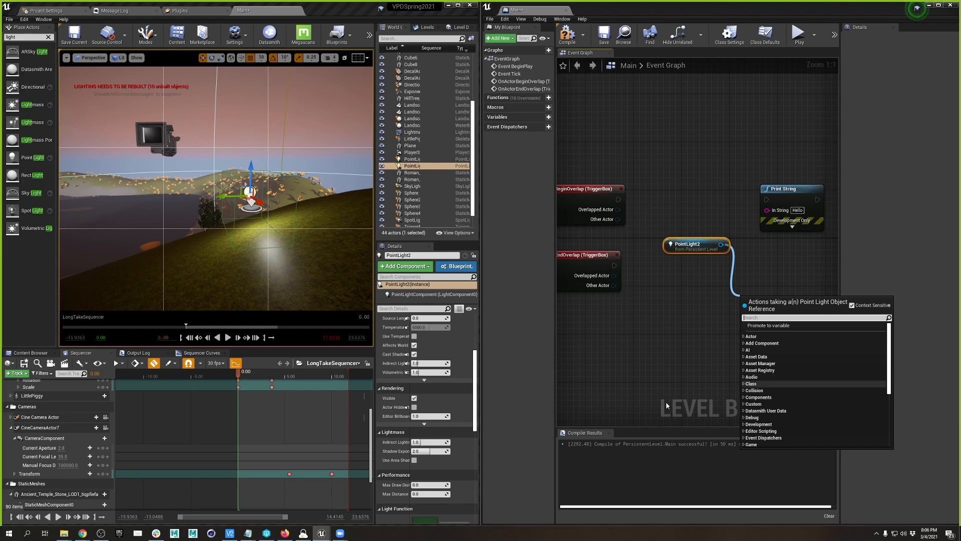
left_click(792, 318)
type("visi")
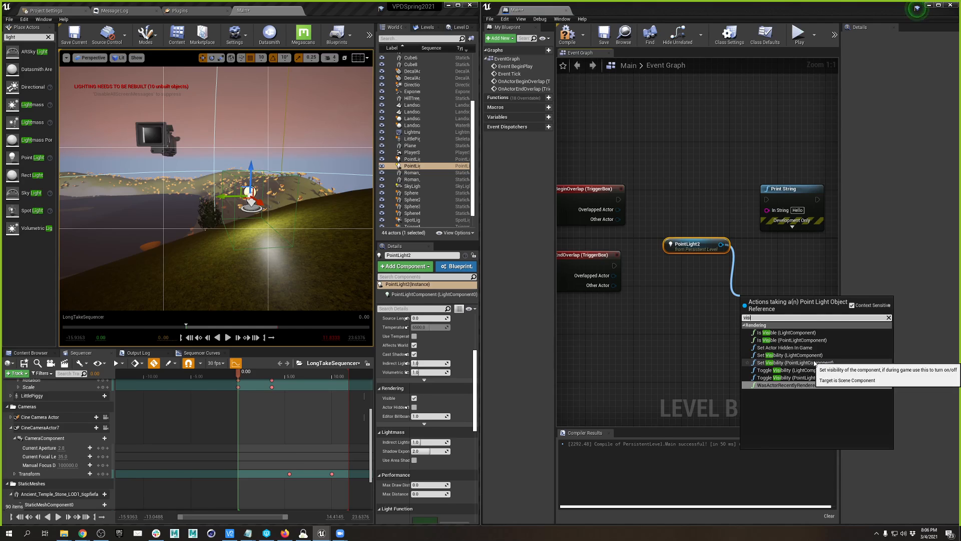
left_click(814, 362)
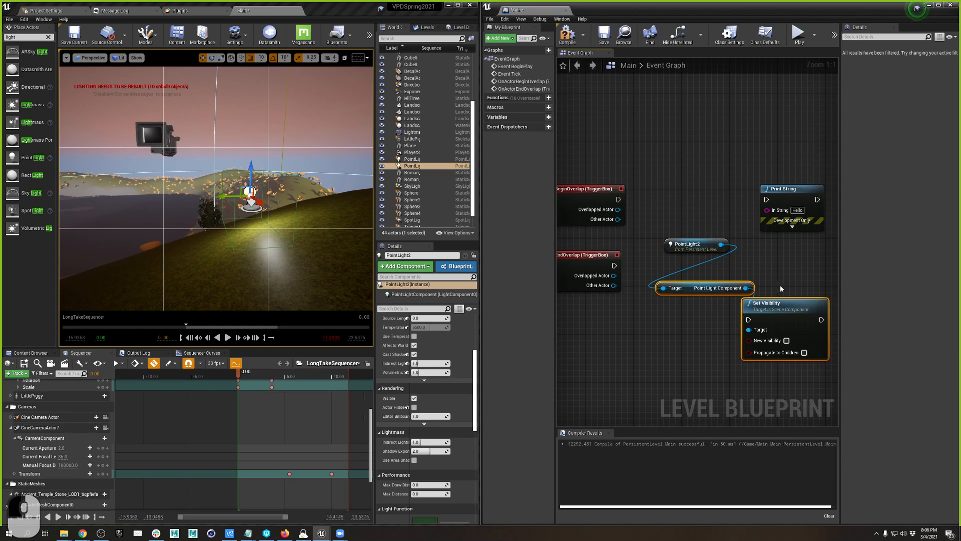
right_click_drag(780, 284, 736, 263)
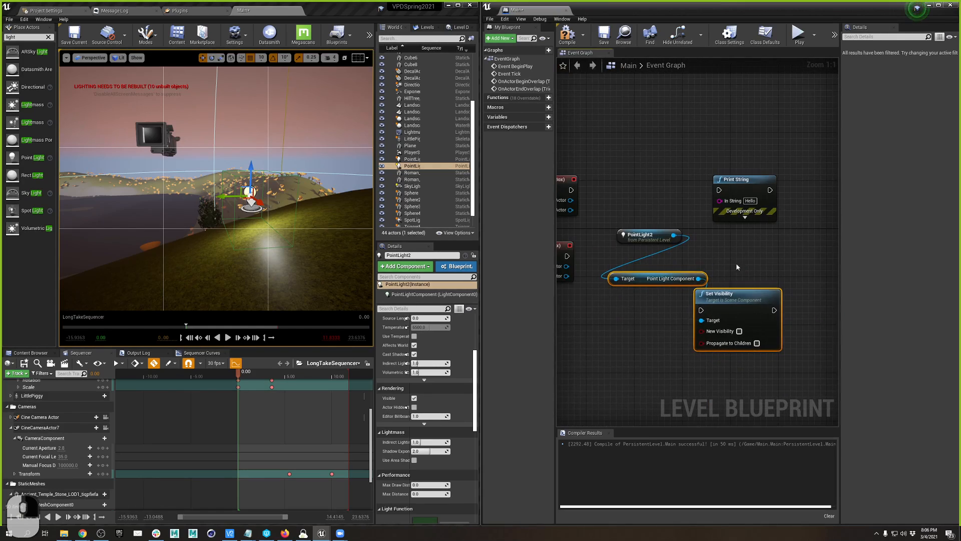
left_click(644, 235)
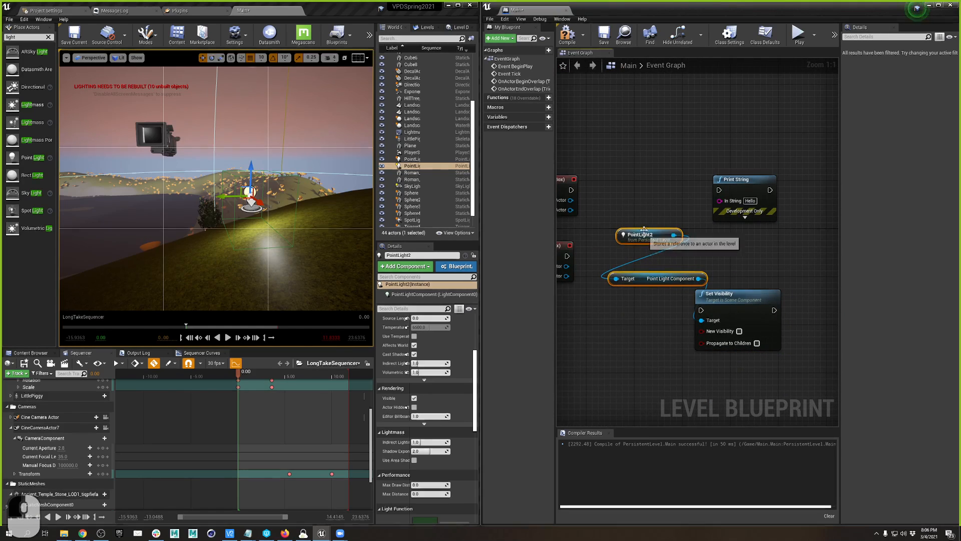
Stack the PointLight2 reference and its Point Light Component node closely above the Set Visibility node
left_click_drag(642, 278, 721, 277)
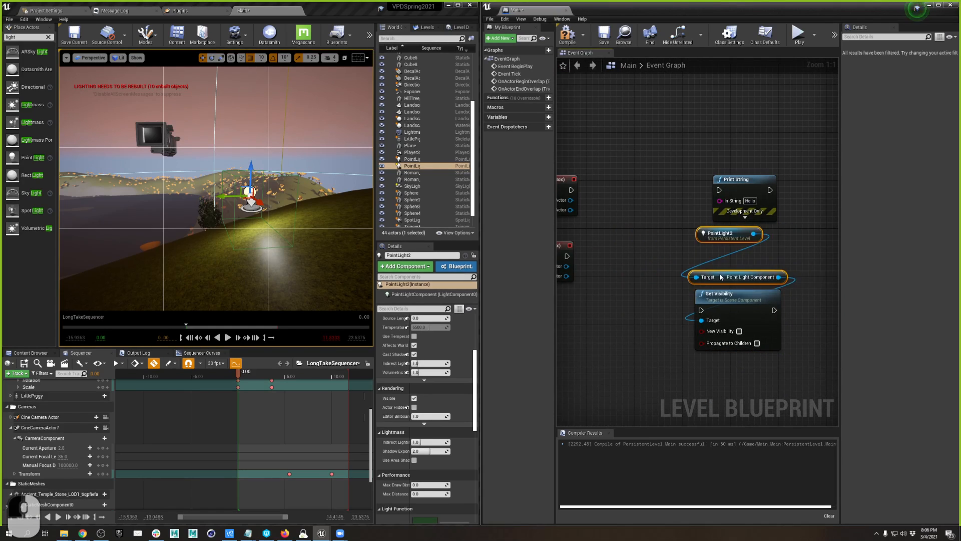
left_click_drag(423, 304, 423, 325)
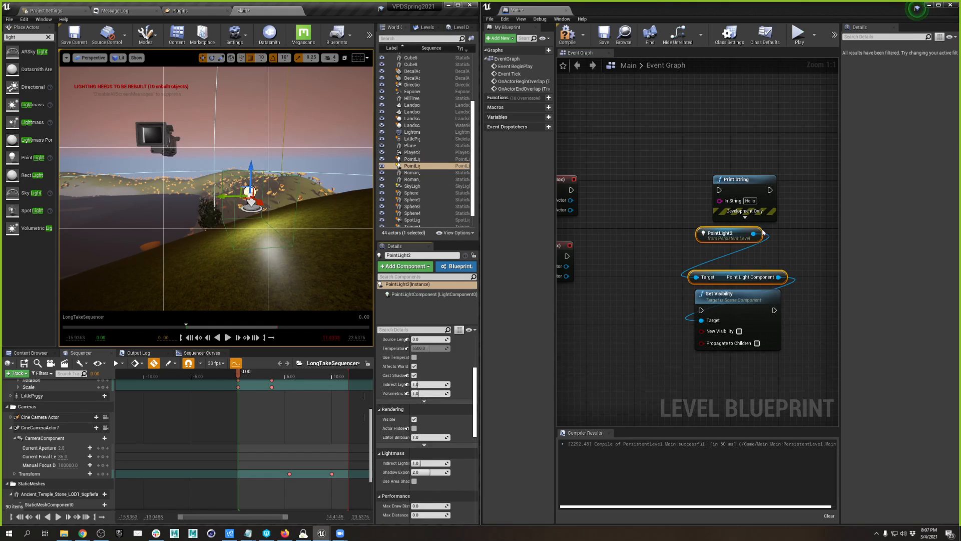
left_click(732, 234)
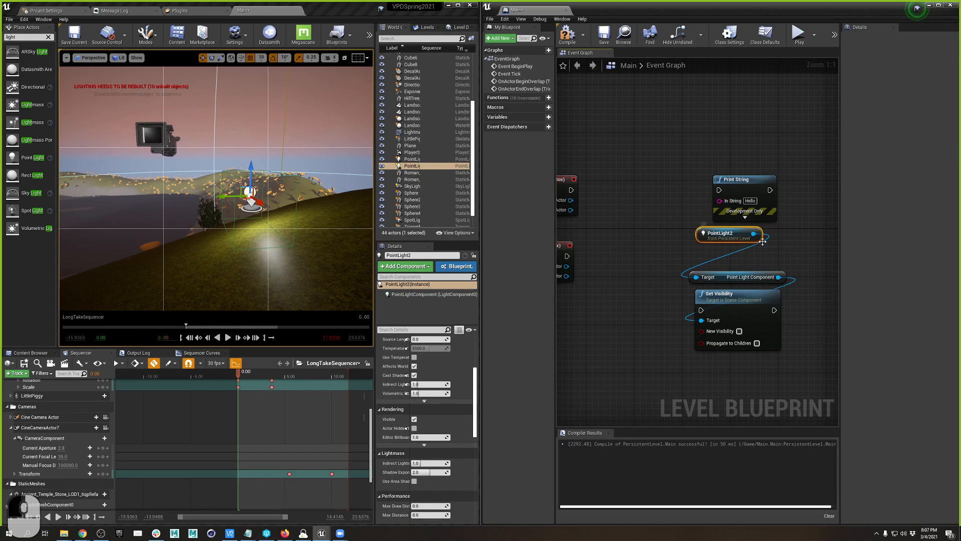
left_click_drag(717, 271, 724, 254)
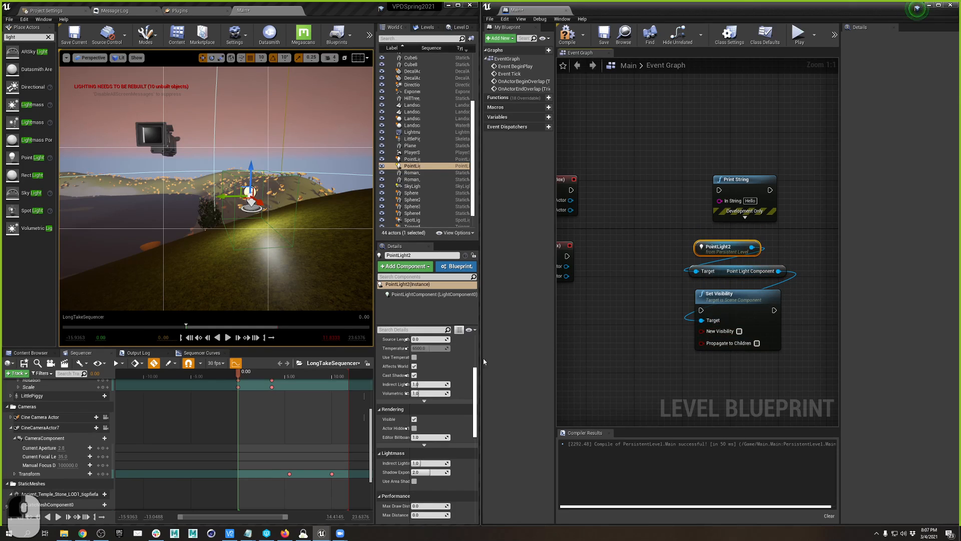
Enable Propagate to Children on the Set Visibility node and leave New Visibility unchecked
left_click_drag(663, 241, 738, 318)
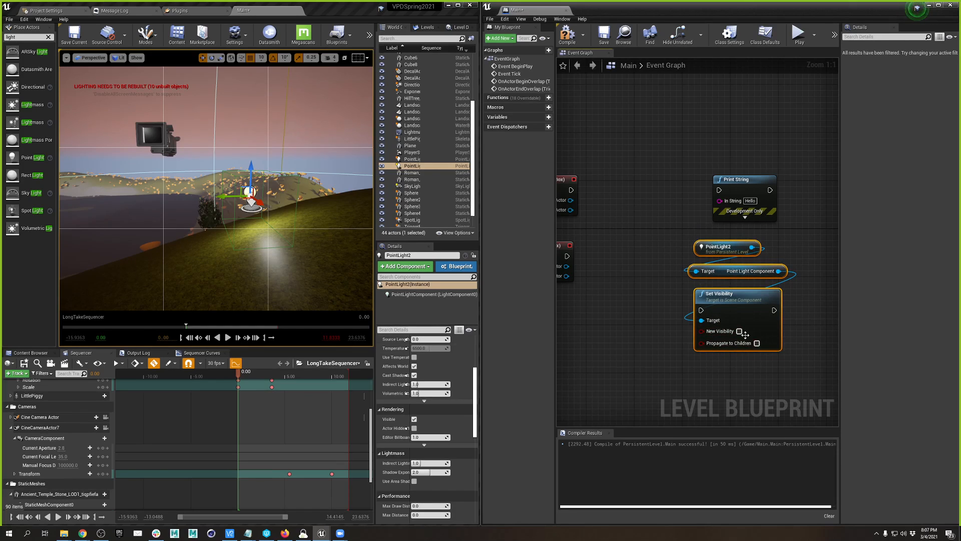
left_click(740, 332)
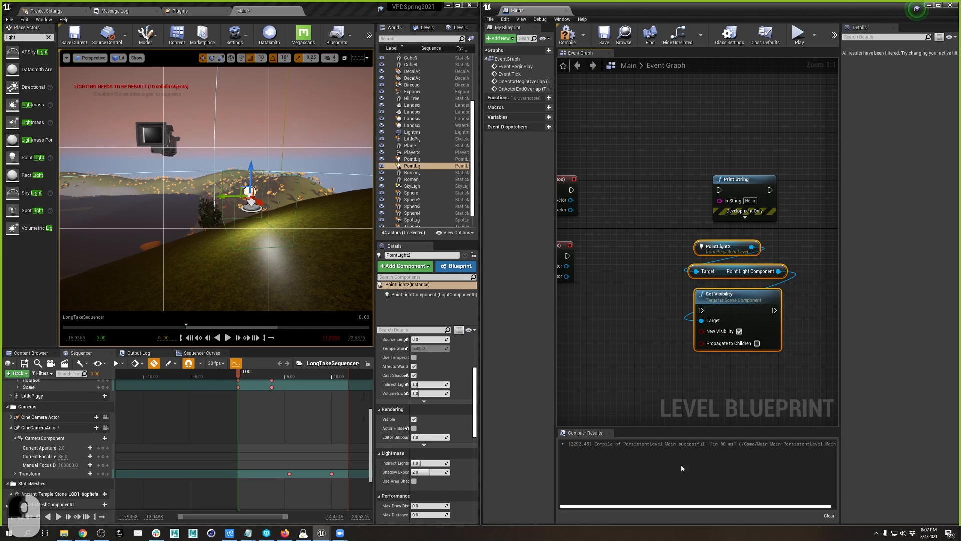
left_click(757, 343)
mouse_move(620, 269)
right_mouse_down()
mouse_move(682, 303)
mouse_move(611, 277)
right_mouse_up()
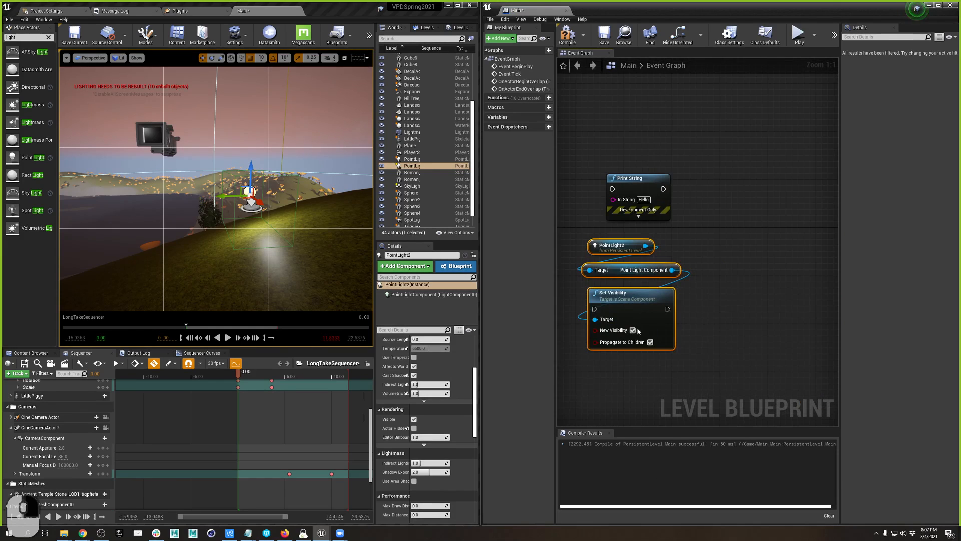
left_click(634, 330)
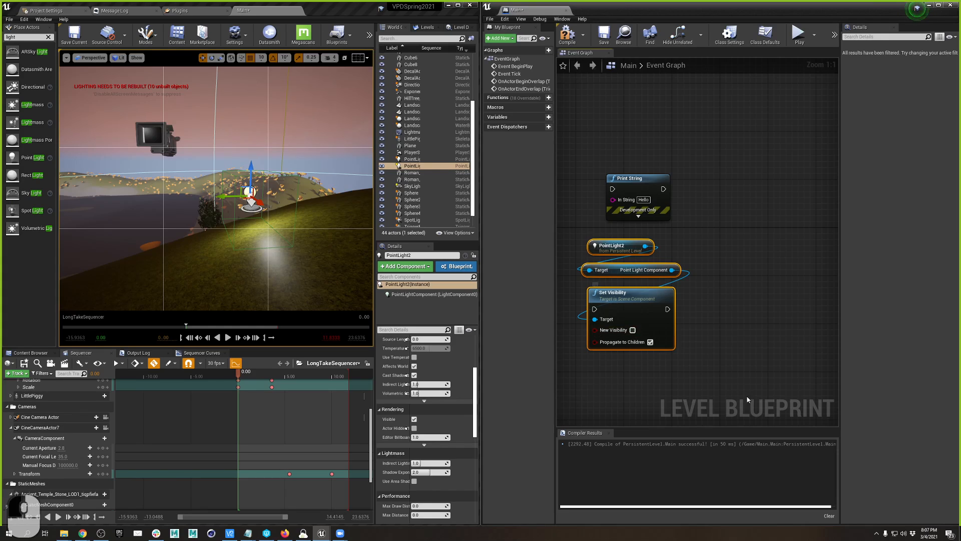
right_click_drag(661, 261, 741, 283)
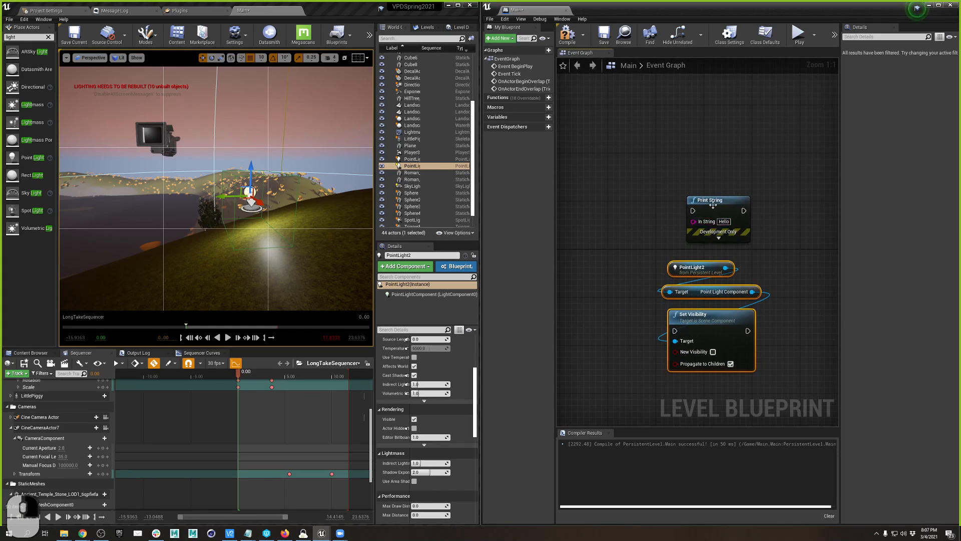
Move Print String aside, place the light nodes beside the trigger events, and connect OnActorBeginOverlap to Set Visibility
left_click_drag(711, 204, 771, 217)
left_click_drag(696, 222, 721, 344)
left_click_drag(742, 317, 699, 207)
right_click_drag(693, 298, 807, 329)
left_click_drag(657, 242, 764, 242)
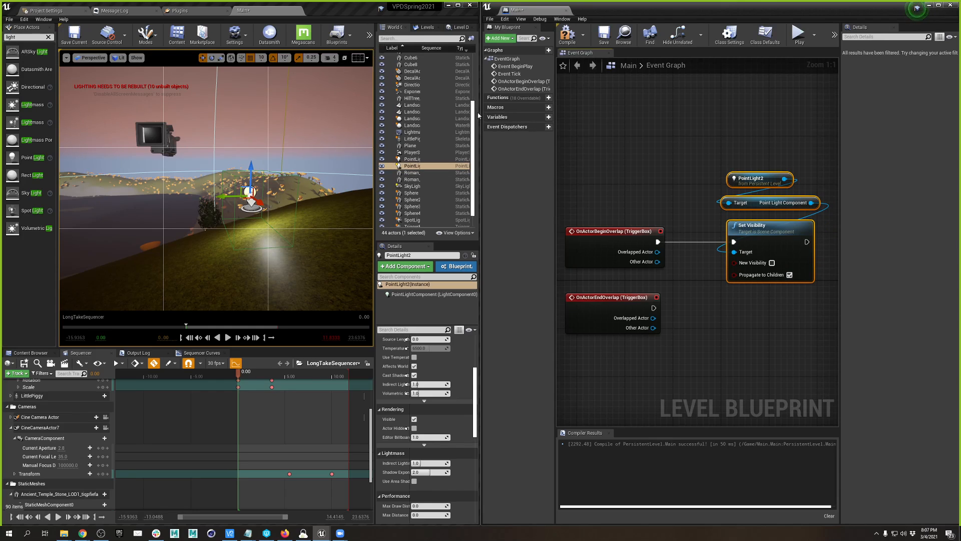
Widen the main editor window and float the Level Blueprint as a small window over the level viewport
left_click_drag(476, 116, 562, 107)
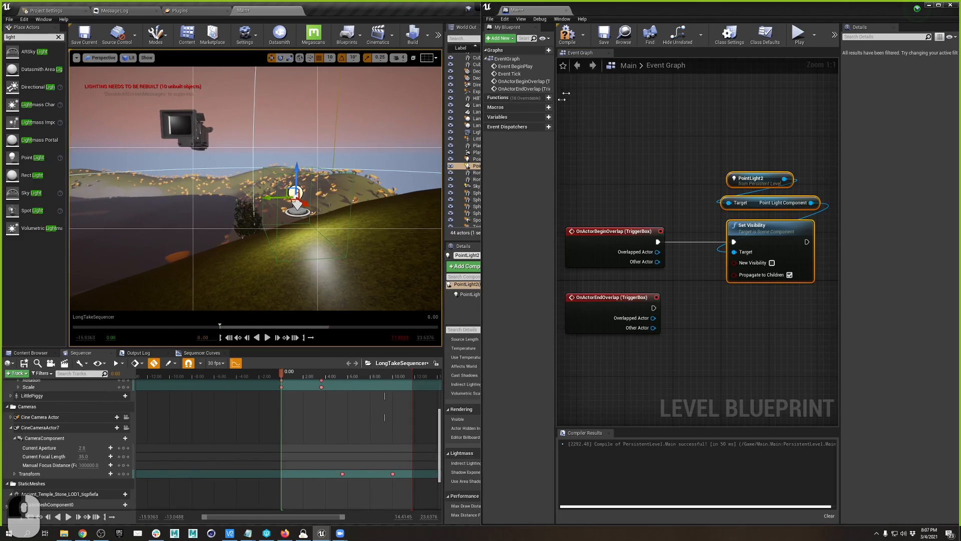
left_click_drag(537, 10, 384, 17)
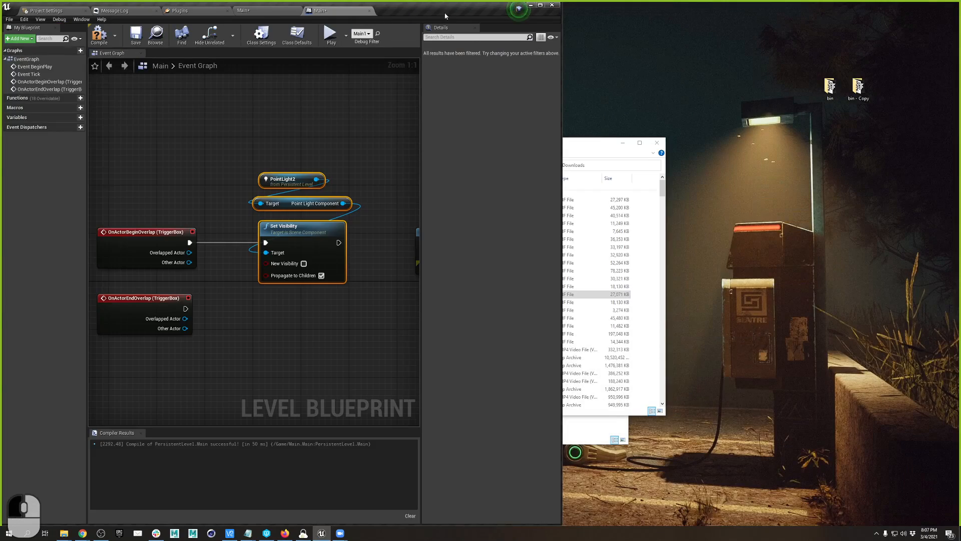
mouse_move(445, 16)
left_mouse_down()
mouse_move(469, 18)
mouse_move(448, 20)
left_mouse_up()
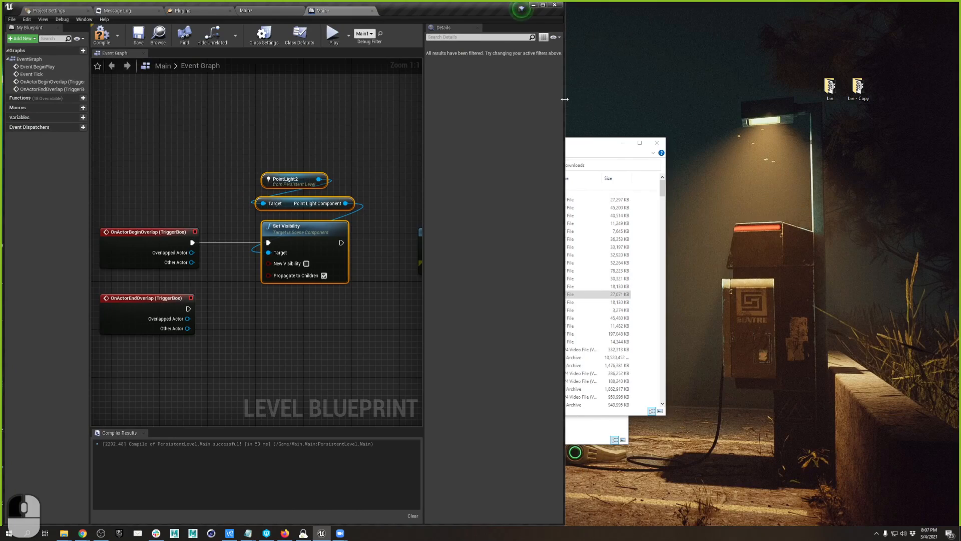
left_click_drag(565, 99, 867, 99)
left_click_drag(322, 15, 591, 246)
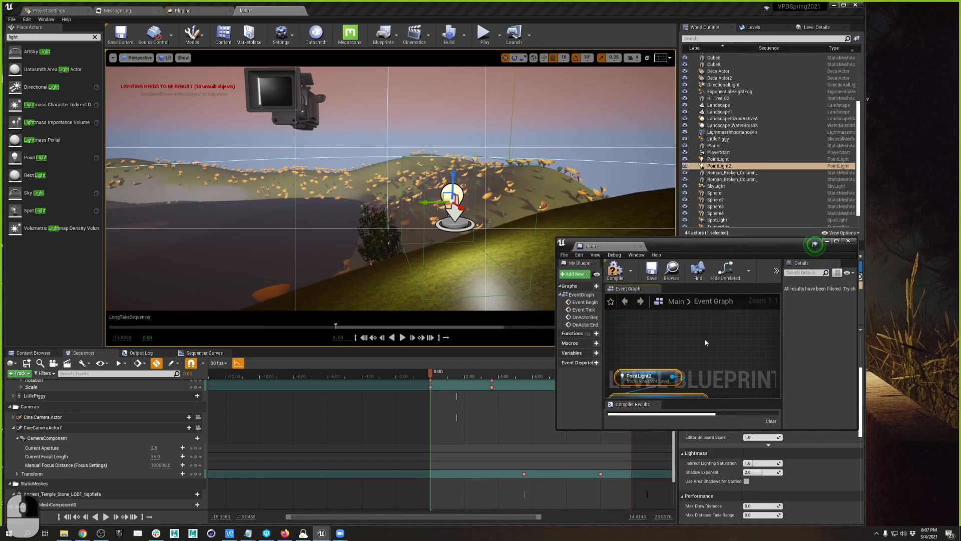
Compile and save the Level Blueprint
scroll(694, 356, "down", 1)
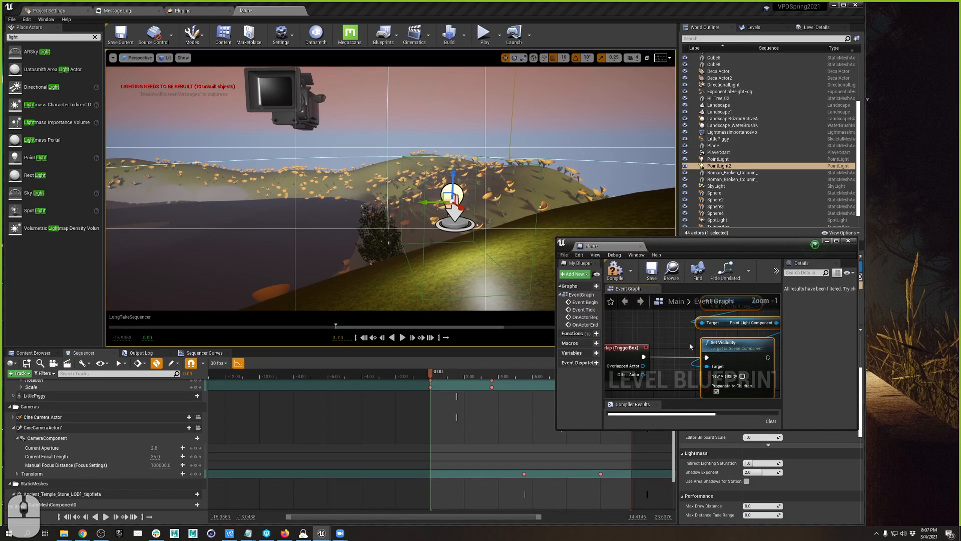
left_click(621, 272)
left_click(651, 270)
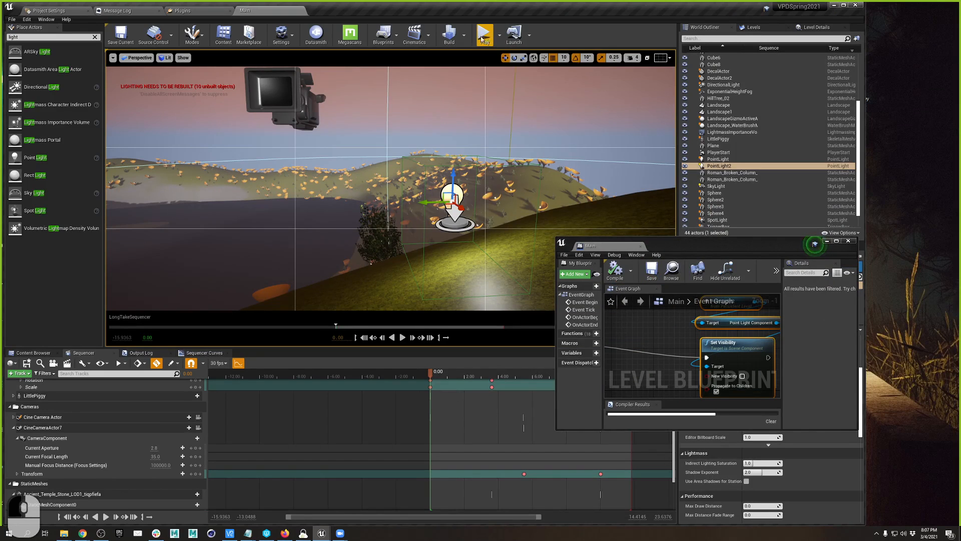
Play the level and move in and out of the trigger box to test the light's visibility, then stop the simulation
left_click(483, 35)
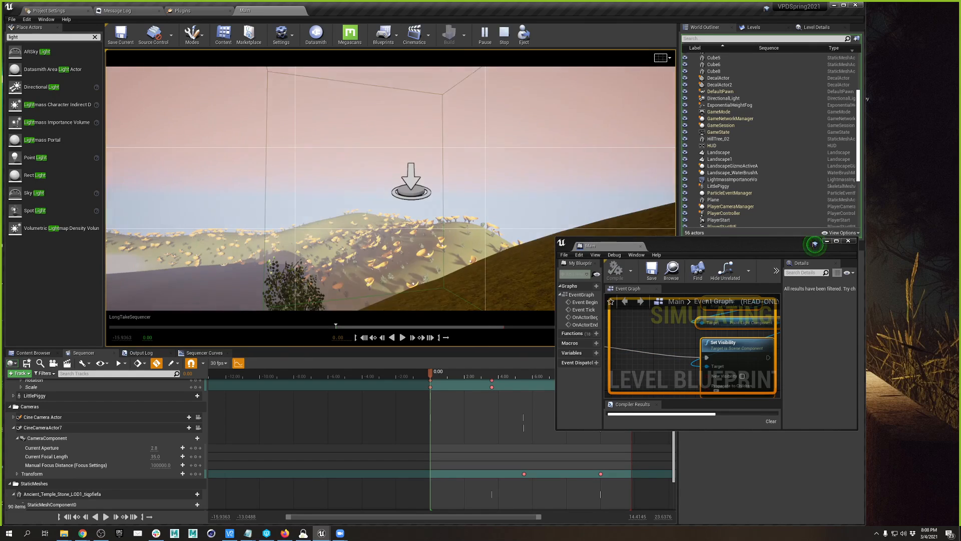
key("s")
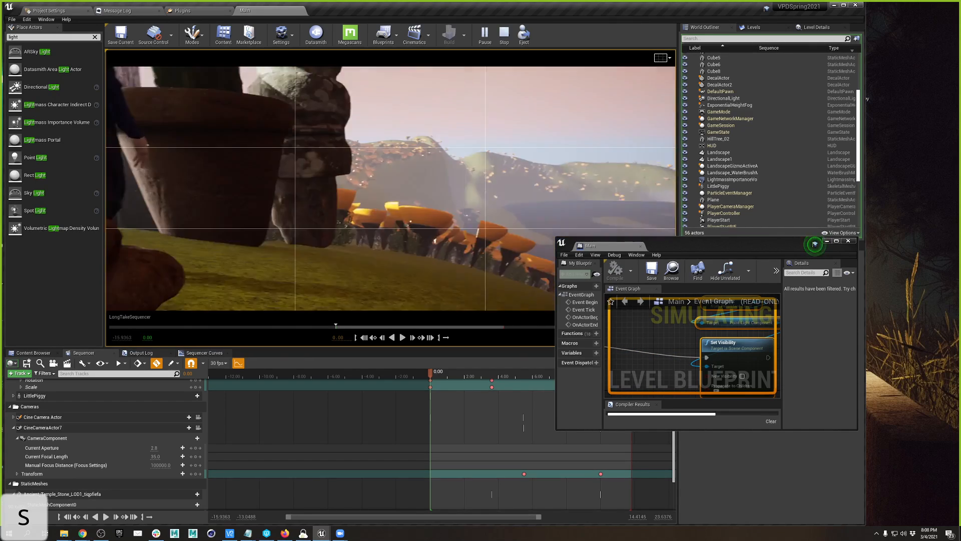
key("w")
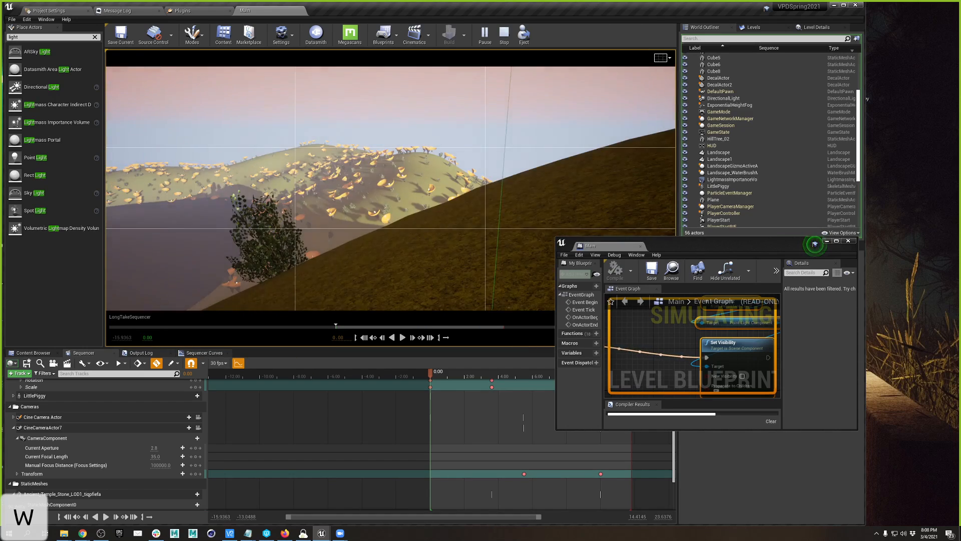
key("s")
key("w")
key("s")
key("w")
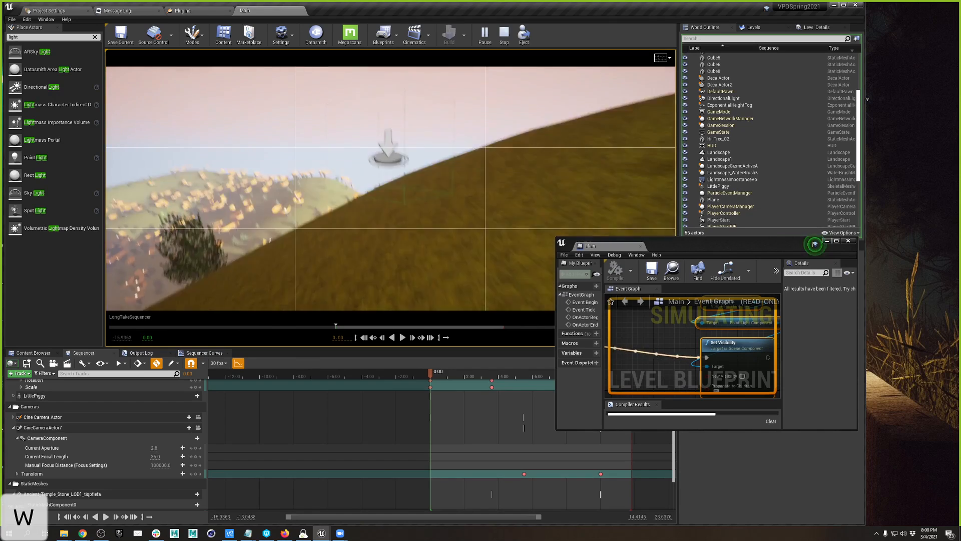
key("s")
key("w")
key("s")
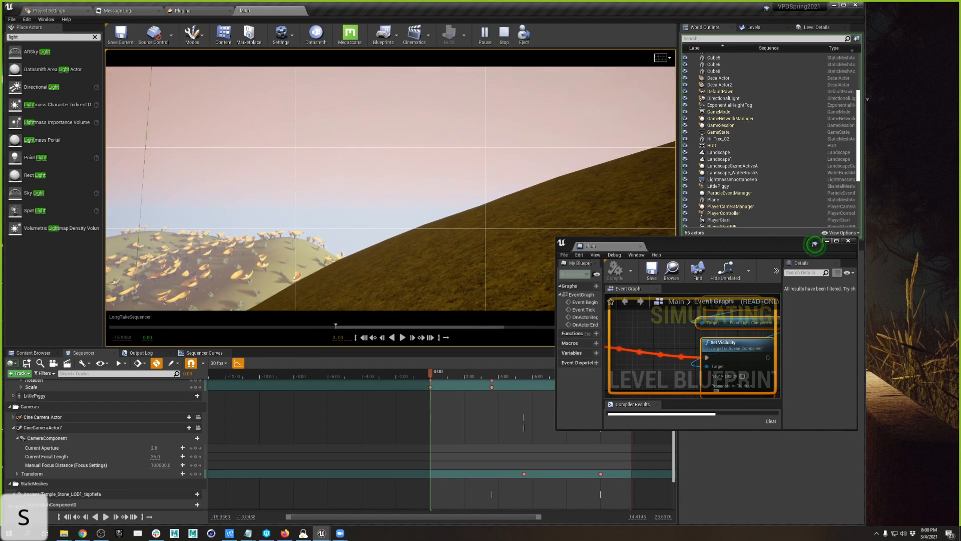
key("Escape")
right_click_drag(548, 215, 513, 250)
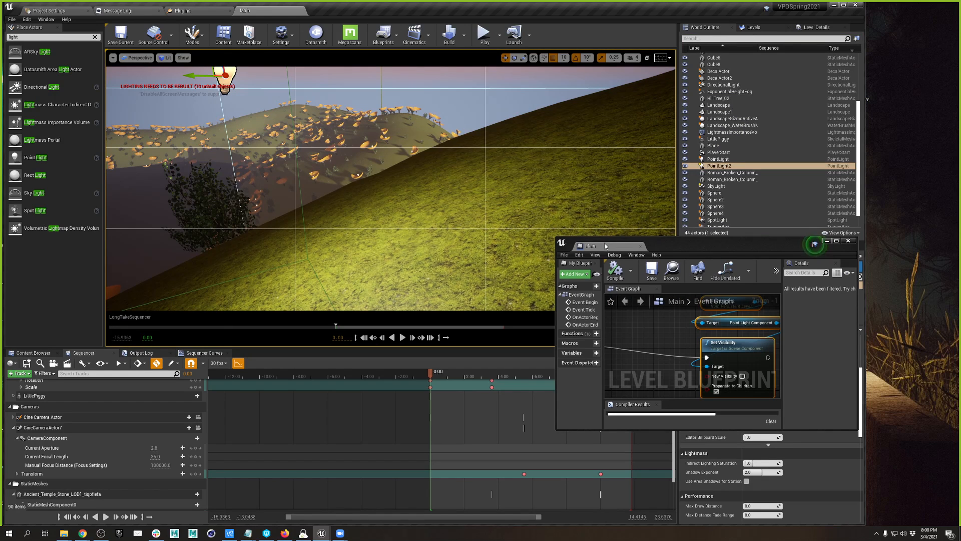
Add a reference to LongTakeSequencer from the 01_Sequences folder to the event graph and place it below the OnActorEndOverlap event
left_click_drag(604, 246, 323, 11)
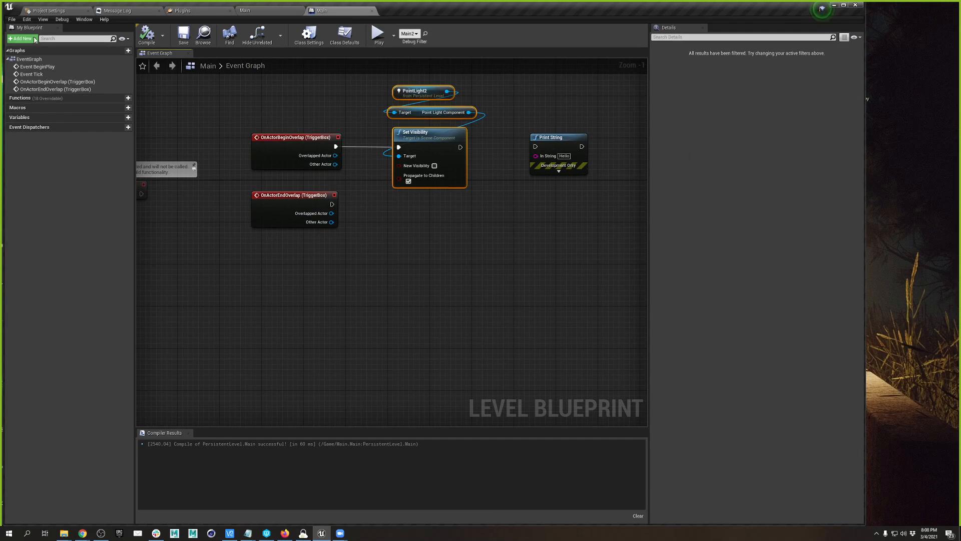
left_click(245, 11)
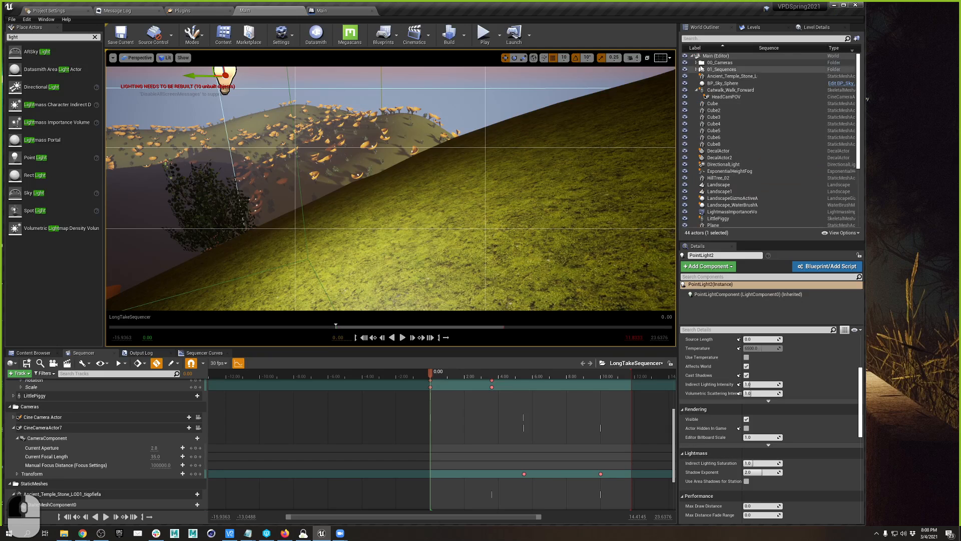
left_click(696, 69)
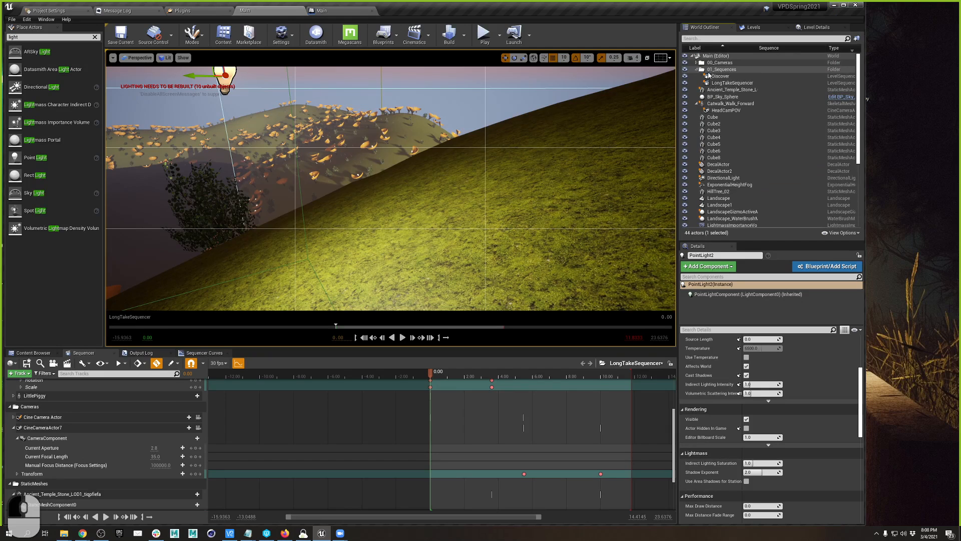
left_click(726, 83)
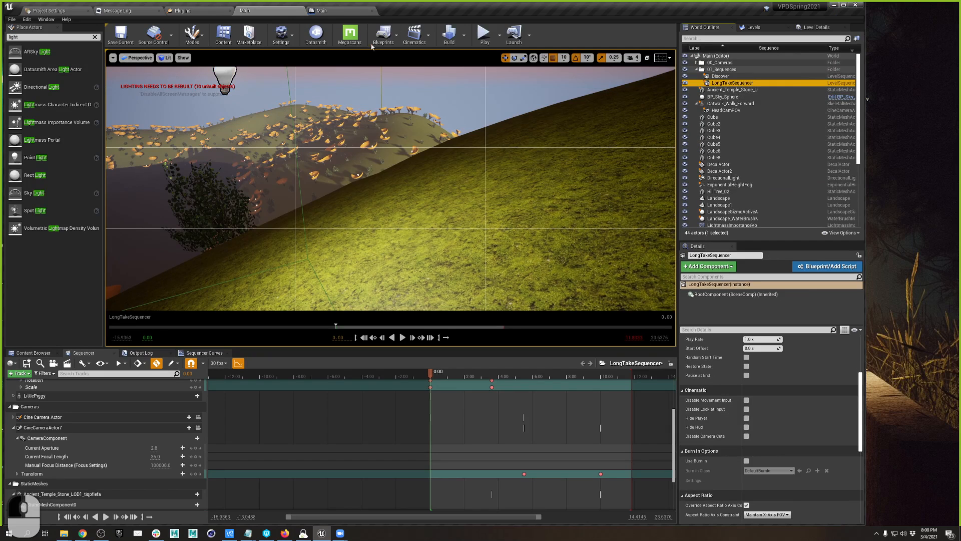
left_click(328, 11)
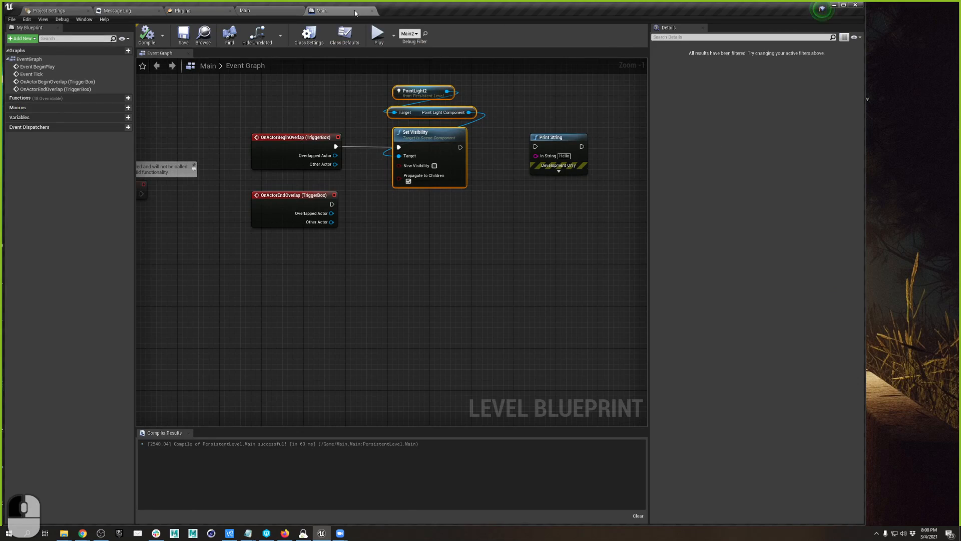
left_click_drag(355, 12, 399, 41)
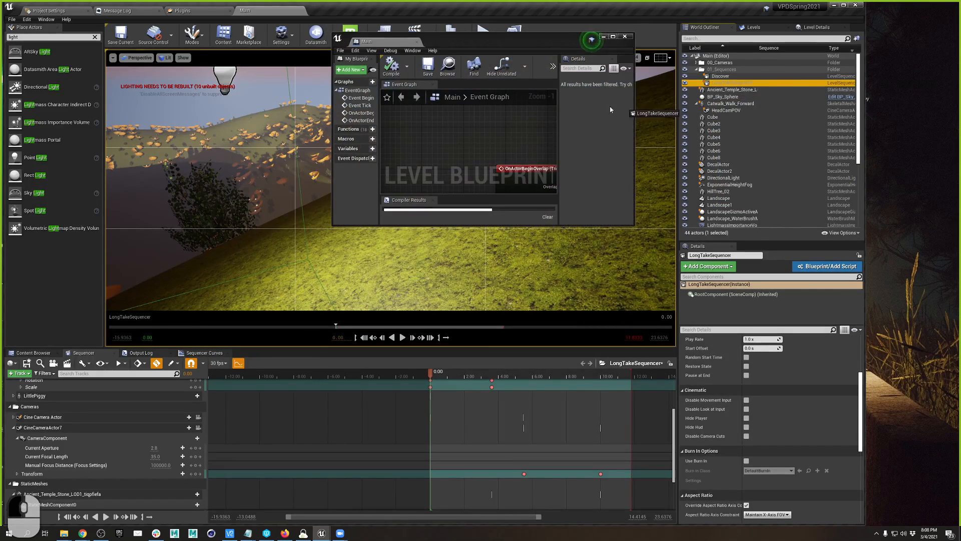
left_click_drag(611, 110, 458, 141)
left_click_drag(401, 48, 326, 11)
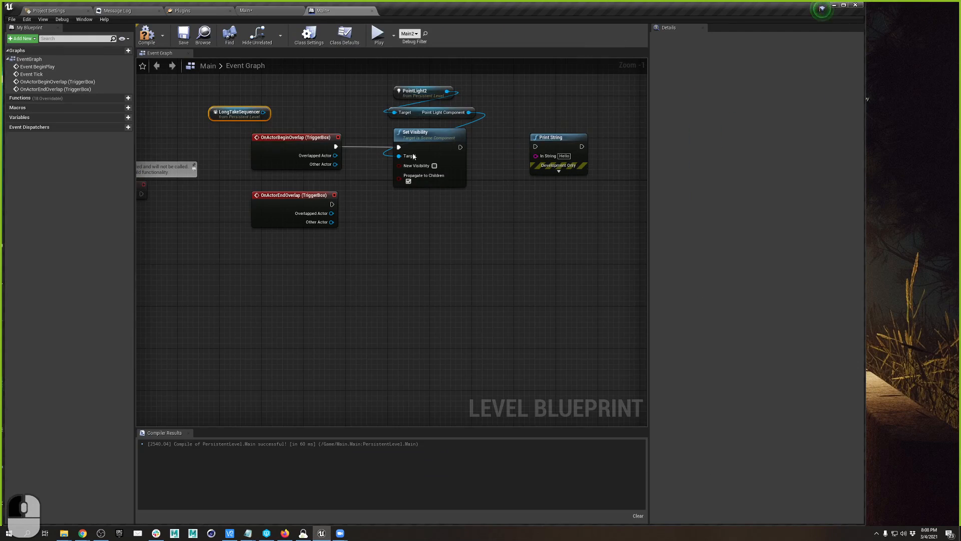
left_click_drag(245, 109, 302, 284)
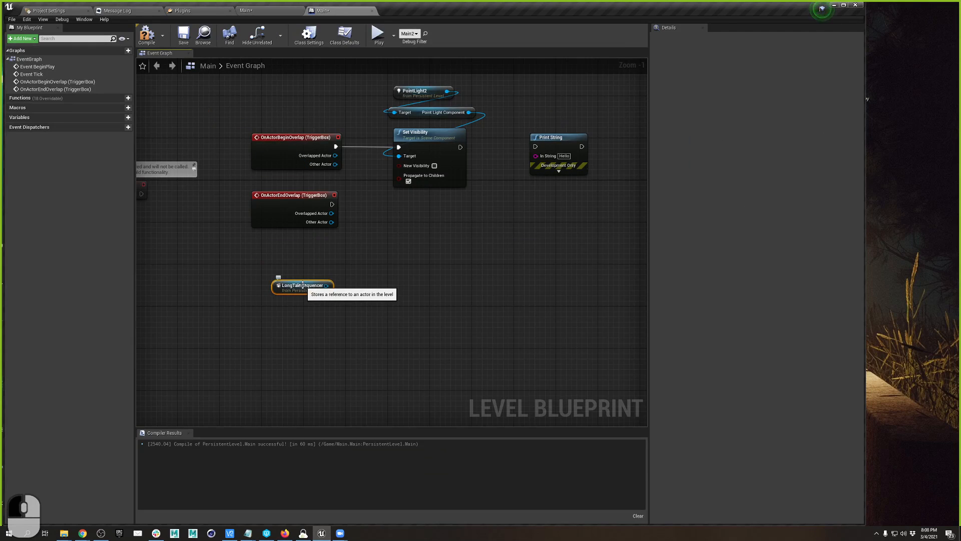
Browse the event graph's list of available actions with Context Sensitive filtering turned off
right_click(443, 281)
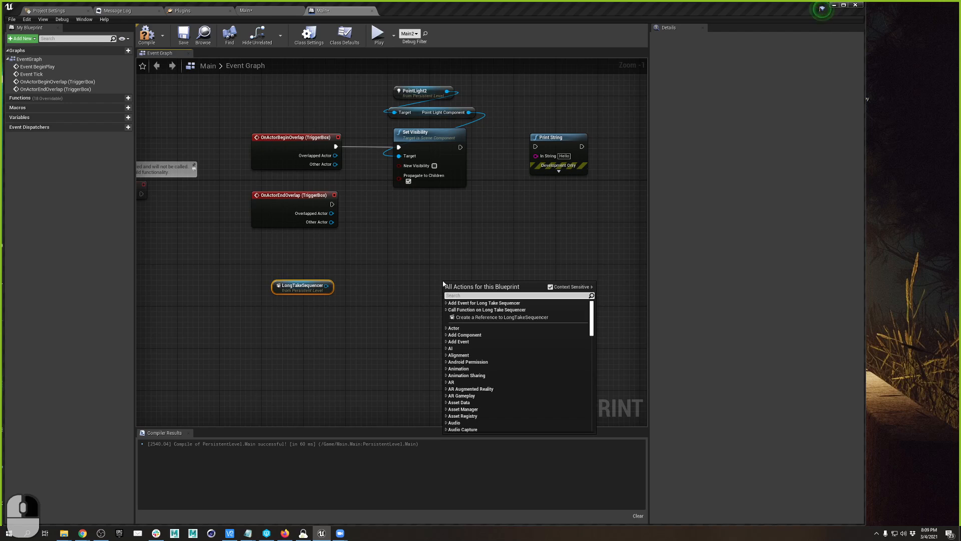
left_click(421, 281)
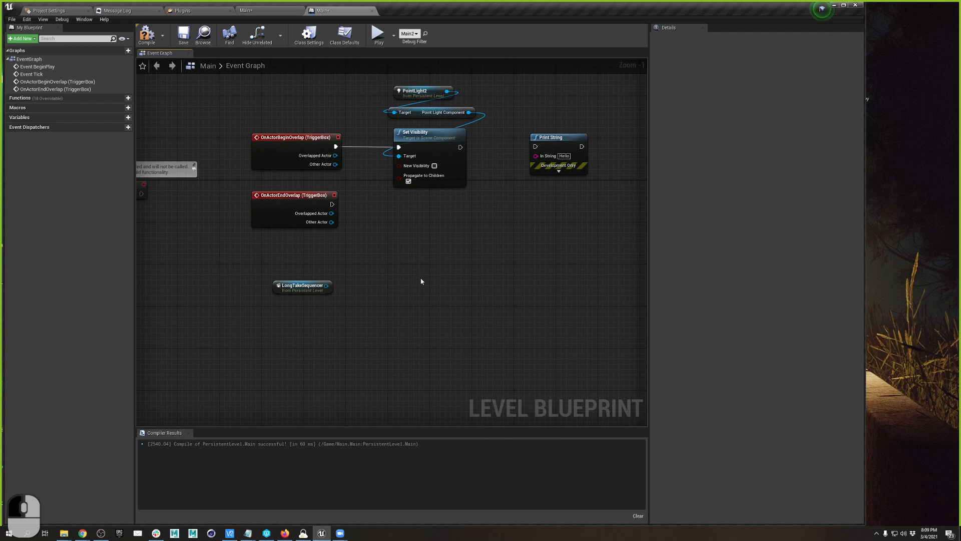
right_click(428, 284)
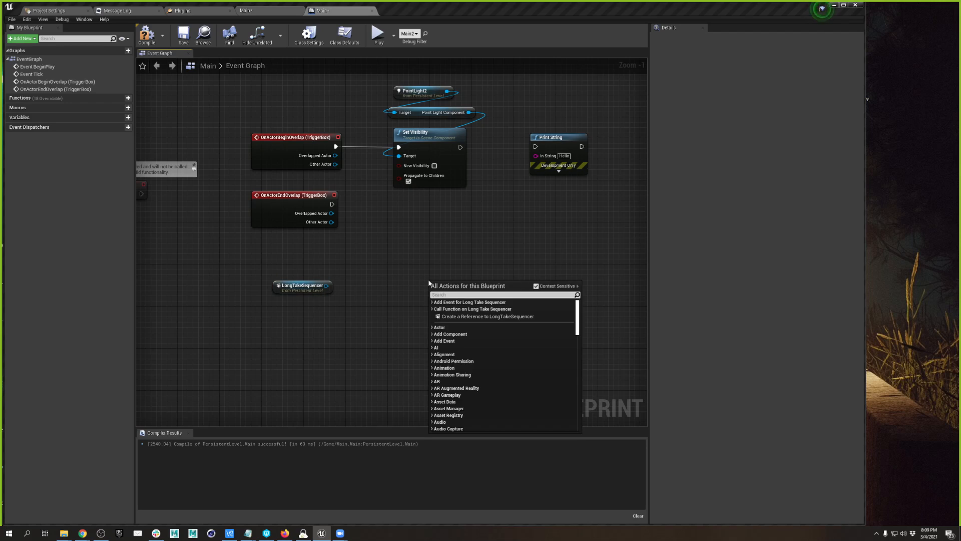
left_click(536, 286)
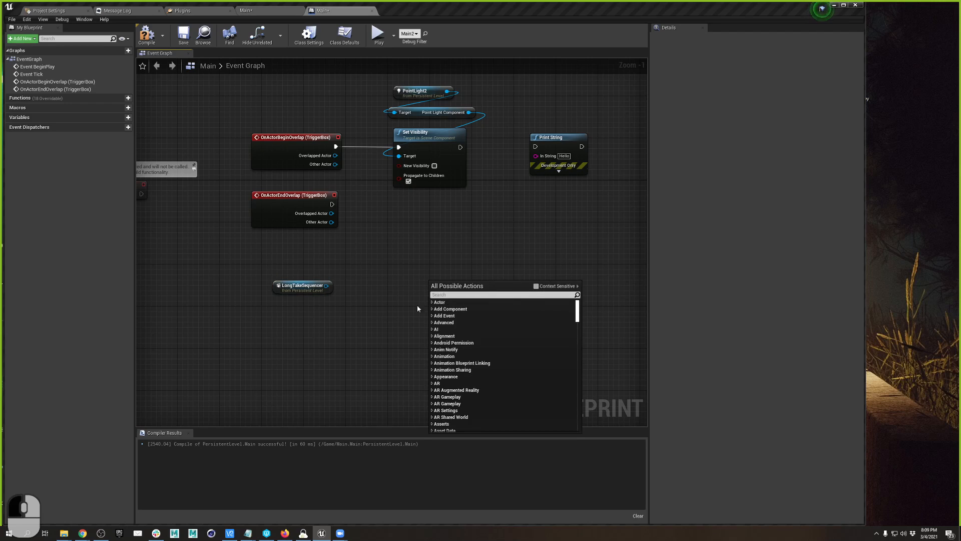
scroll(481, 335, "down", 5)
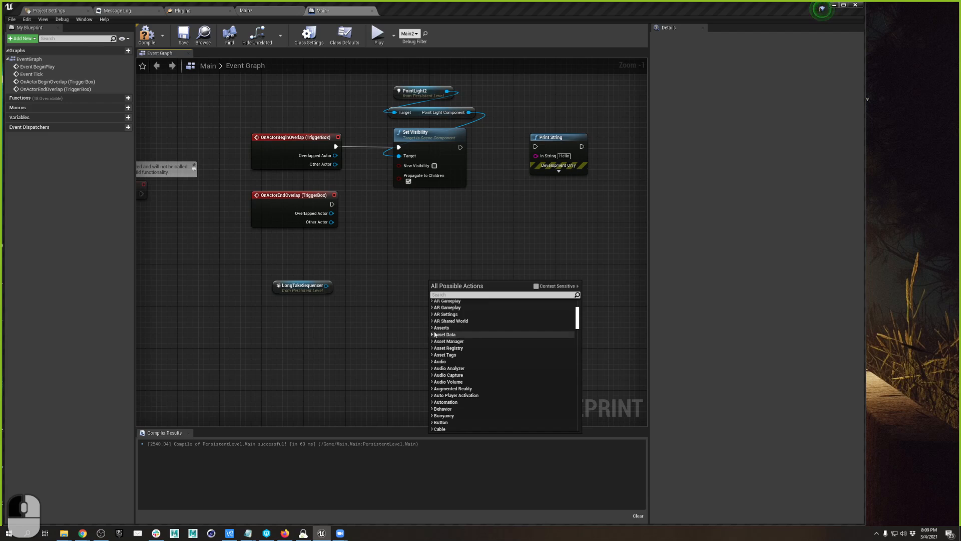
left_click(435, 328)
scroll(453, 353, "down", 5)
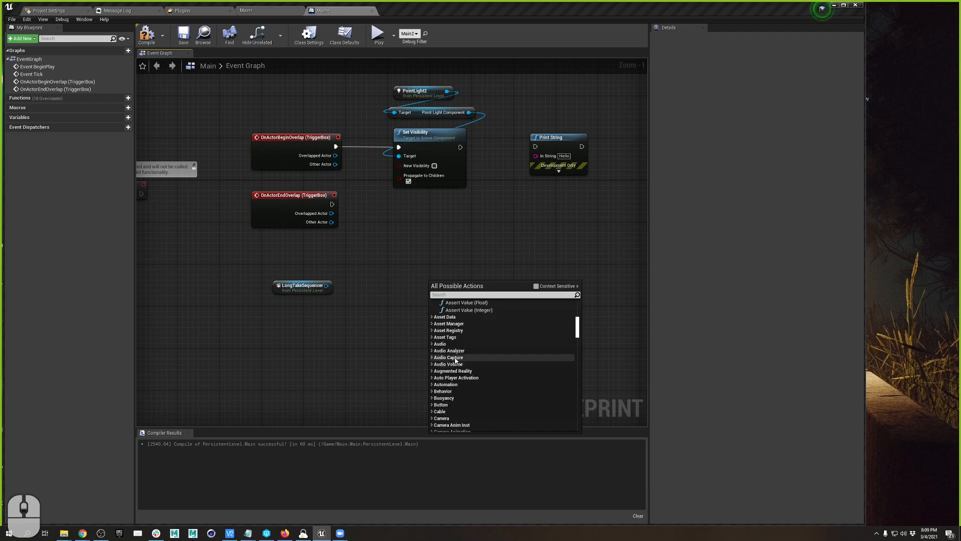
scroll(459, 358, "down", 3)
left_click(363, 285)
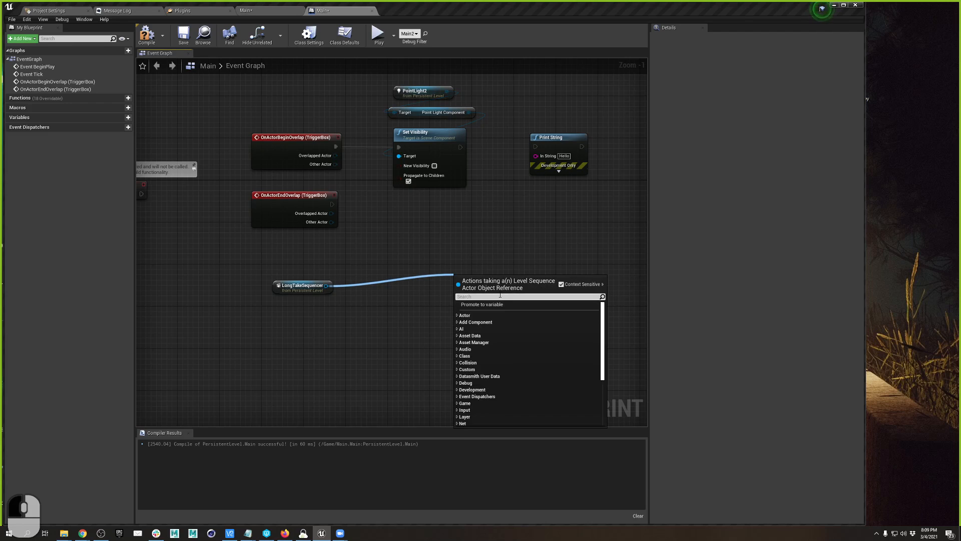
type("play")
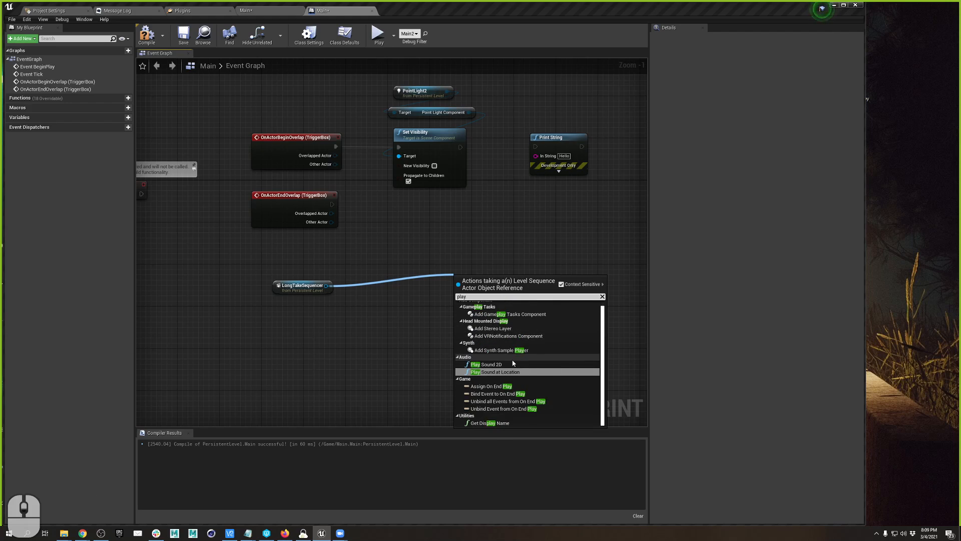
scroll(514, 363, "up", 1)
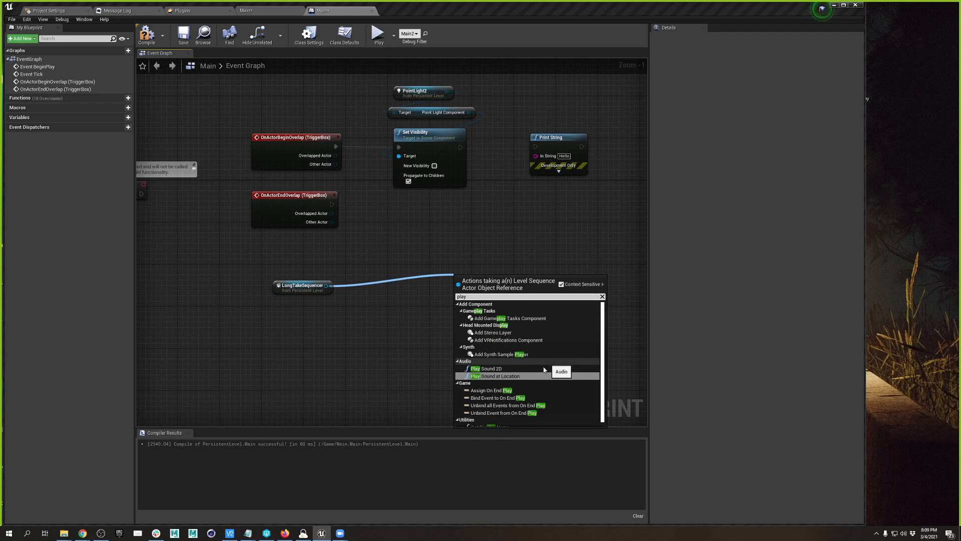
scroll(556, 368, "down", 1)
left_click(291, 319)
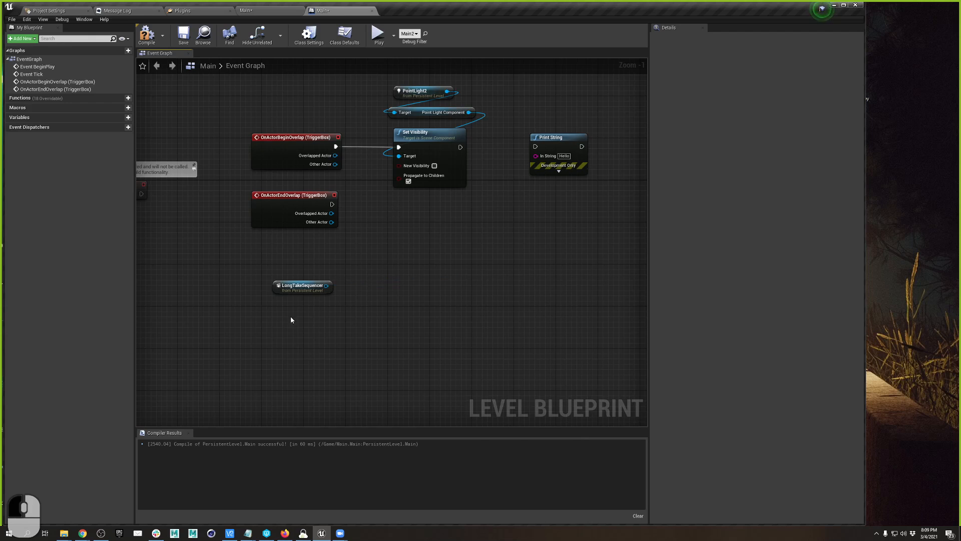
Move the LongTakeSequencer reference closer to the graph's centre and add a Play (SequencePlayer) node from its output
left_click_drag(295, 288, 494, 267)
type("play")
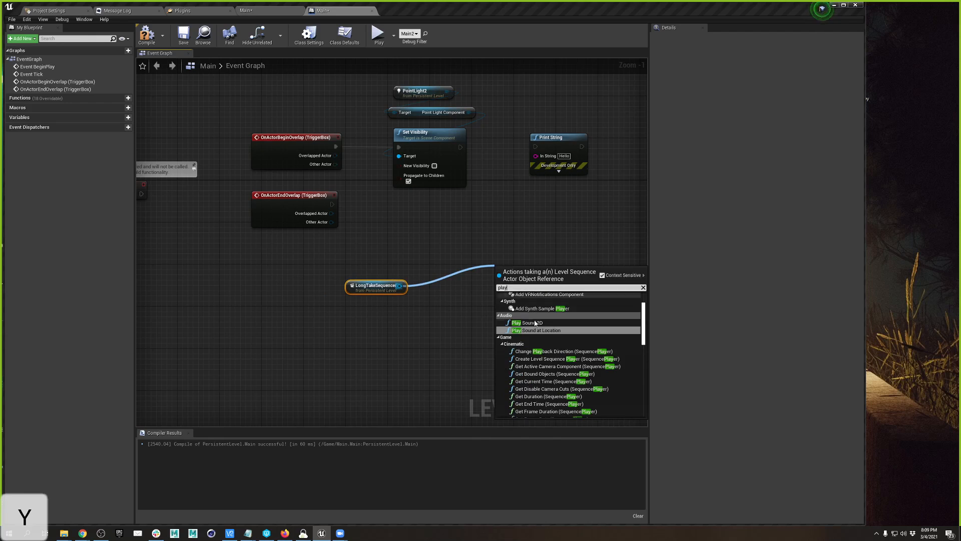
scroll(535, 324, "down", 6)
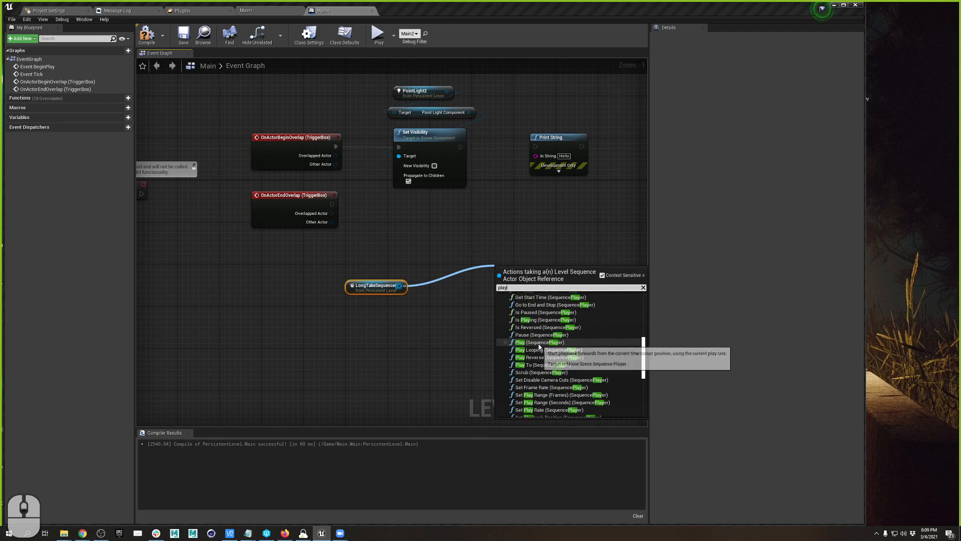
scroll(576, 375, "down", 4)
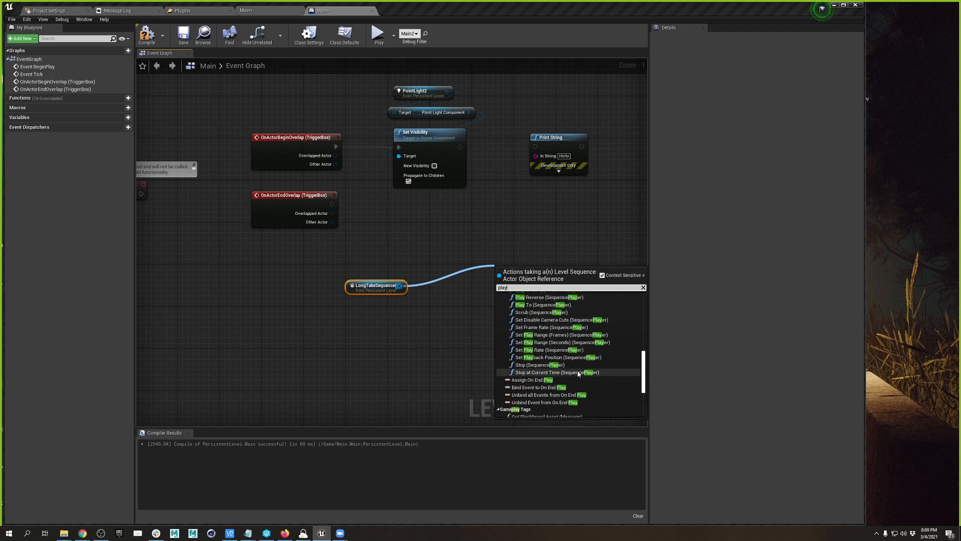
scroll(561, 379, "up", 4)
left_click(540, 343)
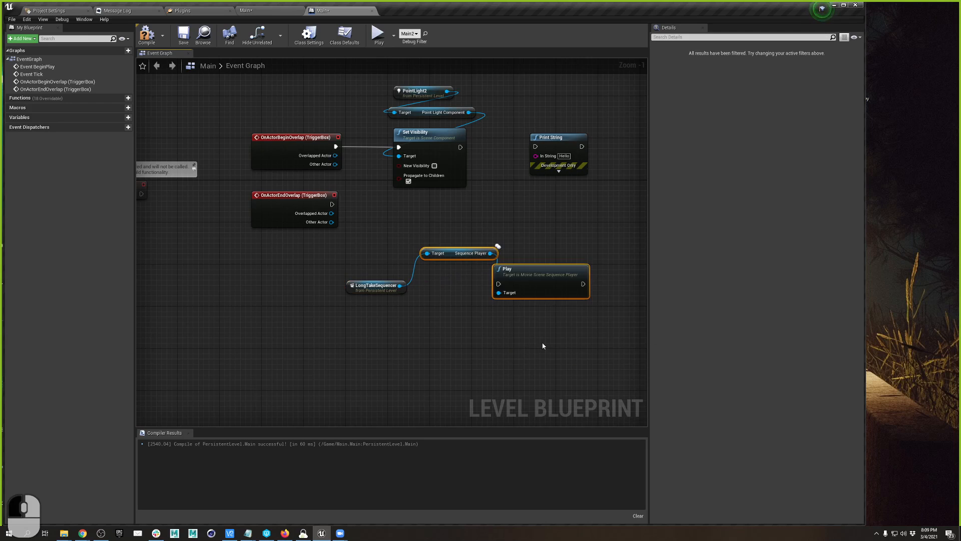
Rearrange the Sequence Player and Play nodes and connect OnActorEndOverlap's execution output to the Play node
left_click_drag(449, 255, 437, 304)
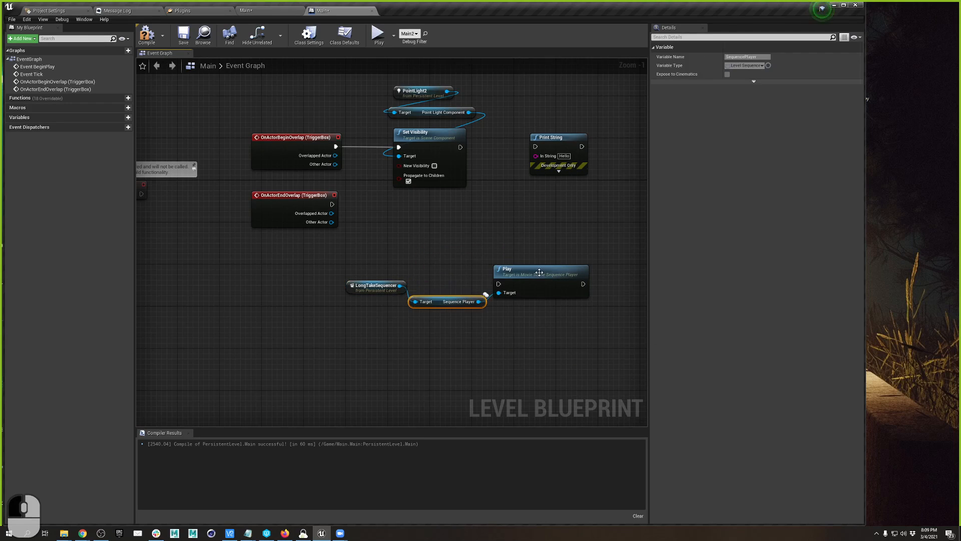
left_click_drag(531, 270, 494, 233)
left_click_drag(334, 206, 500, 234)
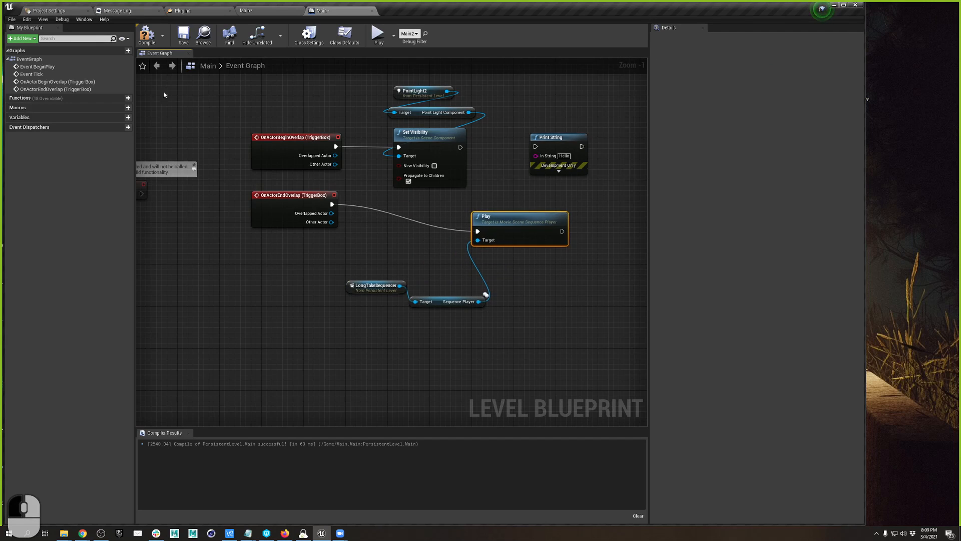
Compile and save the Level Blueprint and return to the level viewport
left_click(147, 35)
left_click(183, 35)
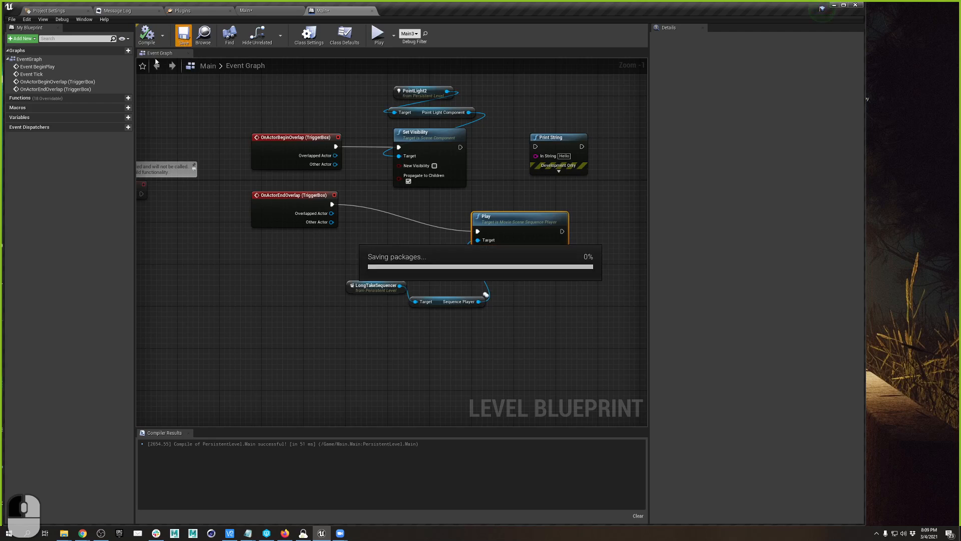
left_click(65, 10)
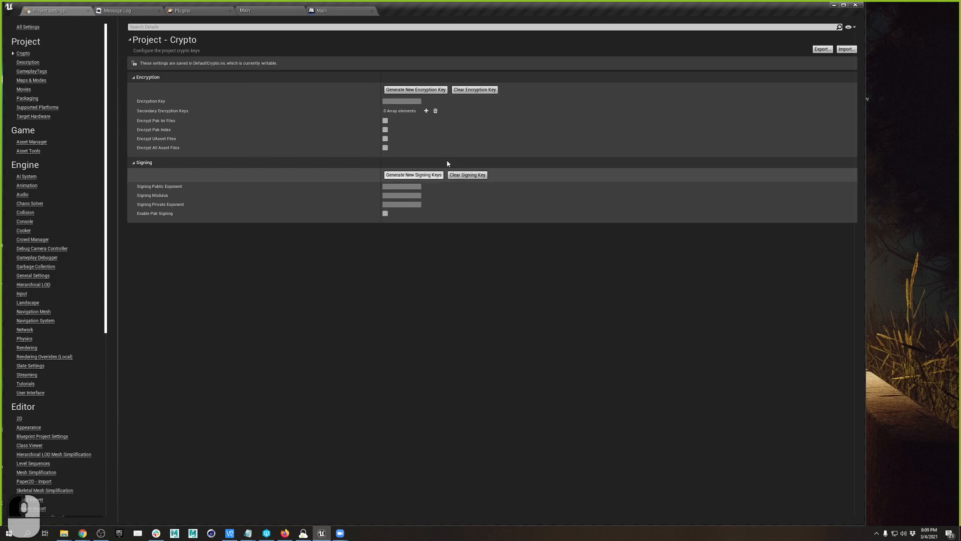
left_click(341, 13)
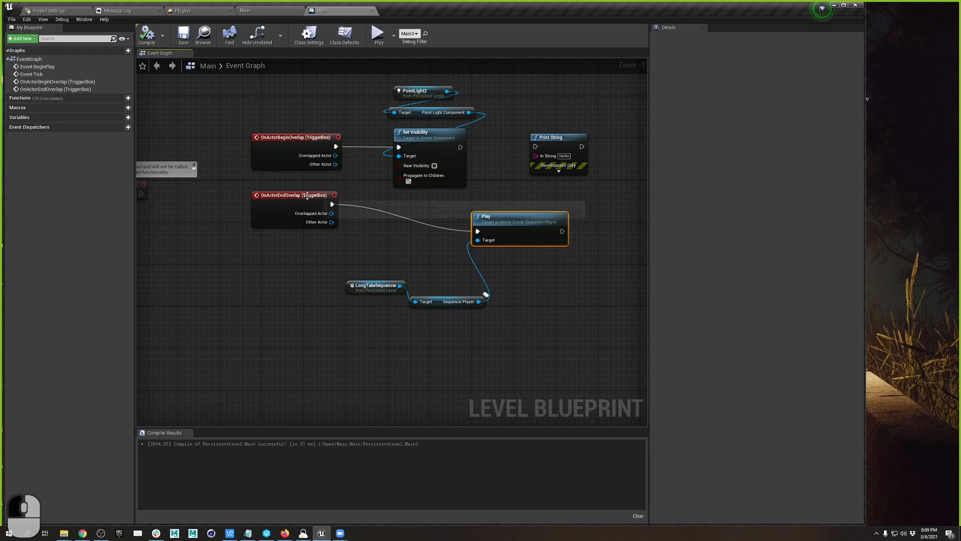
left_click(259, 12)
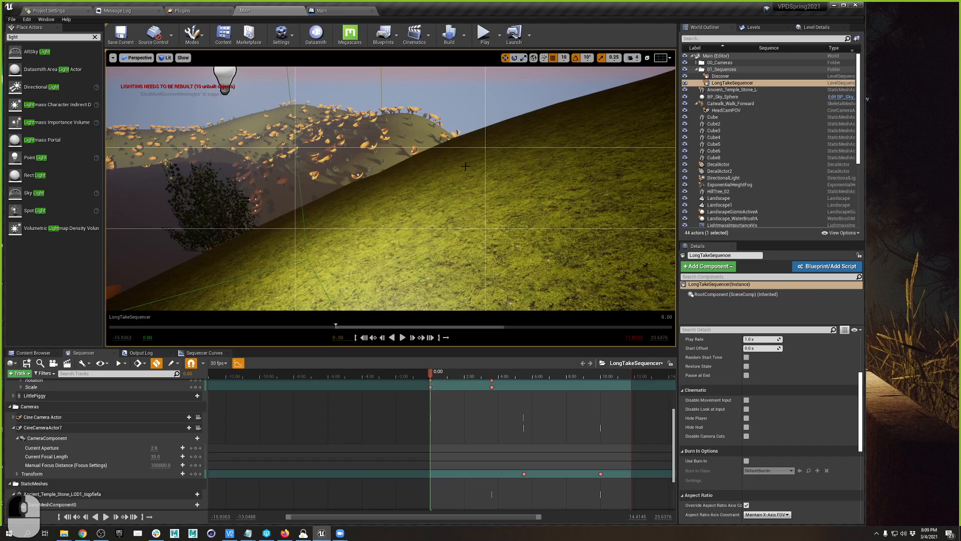
Play the level from a view facing the trigger box, move through the box to test the LongTakeSequencer playback, and stop the simulation
key("a")
key("e")
right_click_drag(390, 188, 316, 191)
right_click_drag(409, 213, 556, 221)
key("a")
right_click_drag(470, 118, 471, 119)
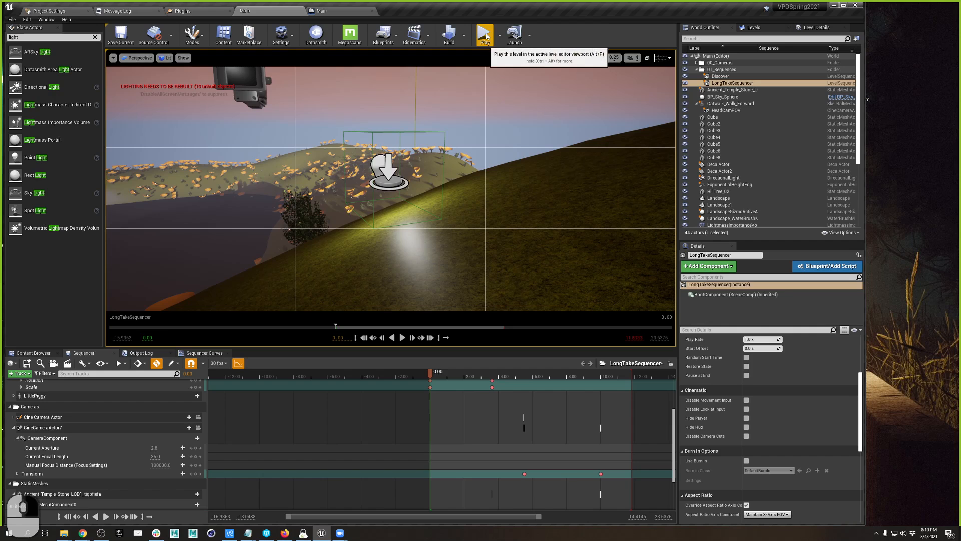
left_click(486, 34)
left_click(446, 157)
key("w")
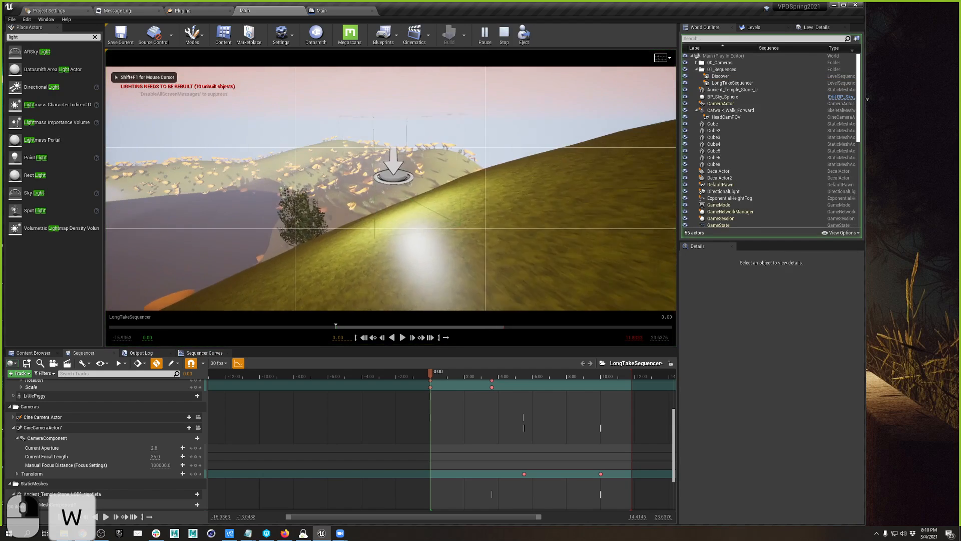
key("w")
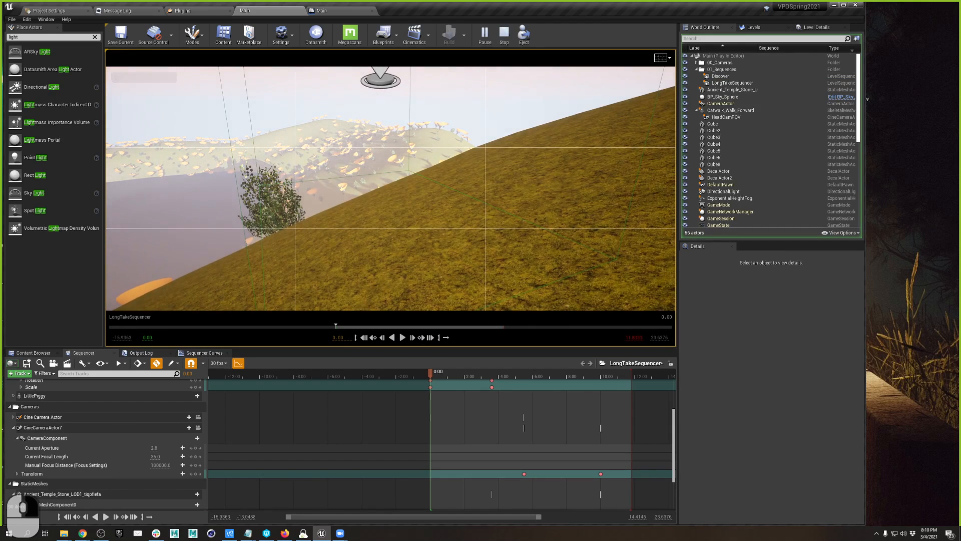
key("a")
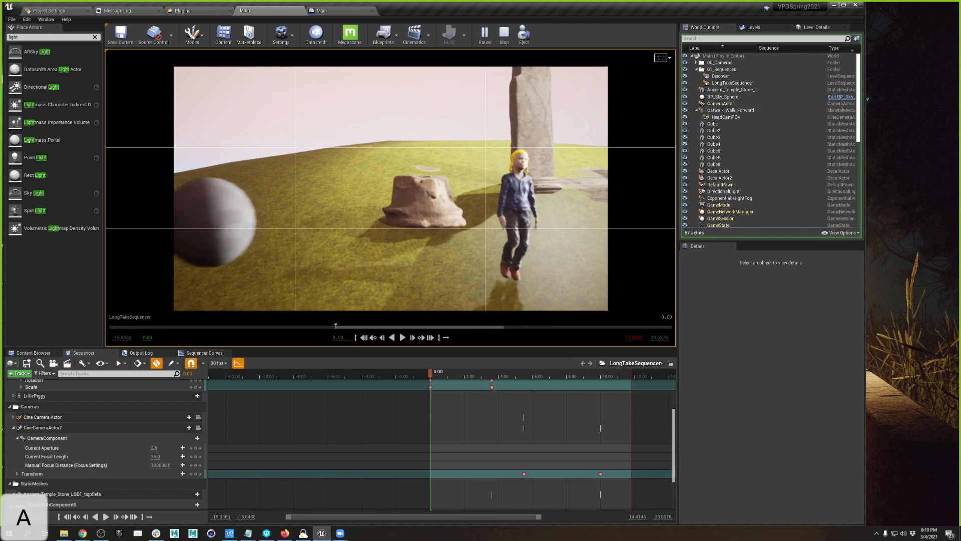
key("d")
key("w")
key("e")
key("q")
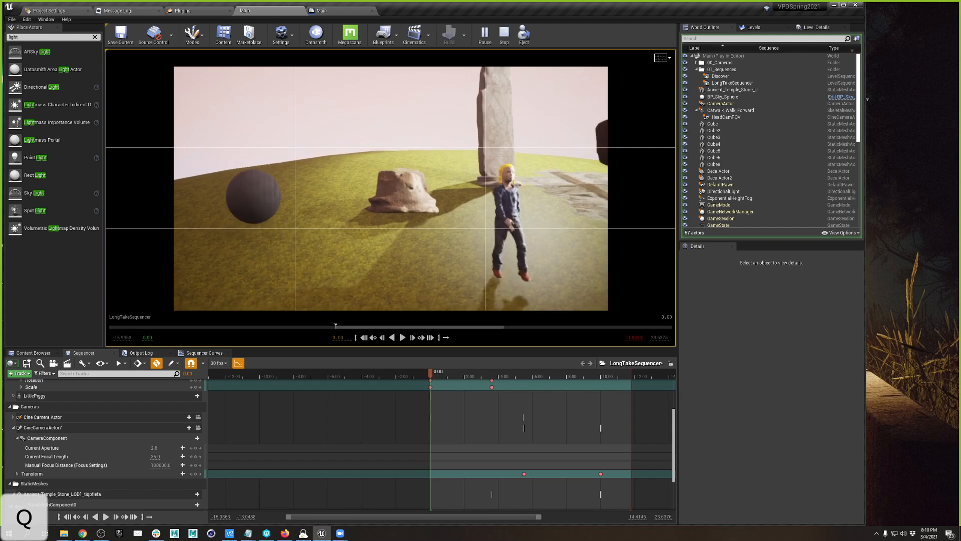
key("a")
key("a")
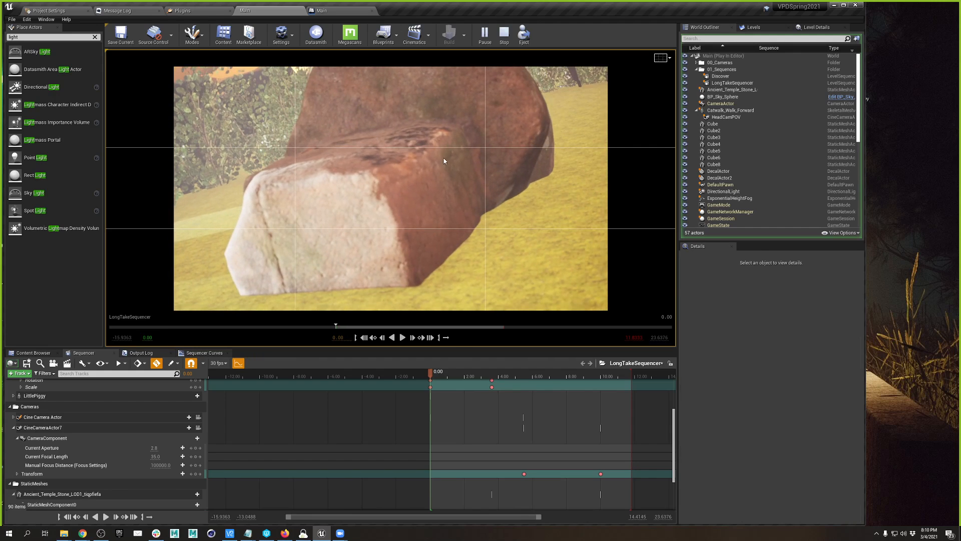
key("Escape")
Search the World Outliner for "play", select the PlayerStart actor and focus the viewport on it
key("s")
right_click_drag(391, 201, 225, 225)
key("e")
key("d")
left_click(769, 39)
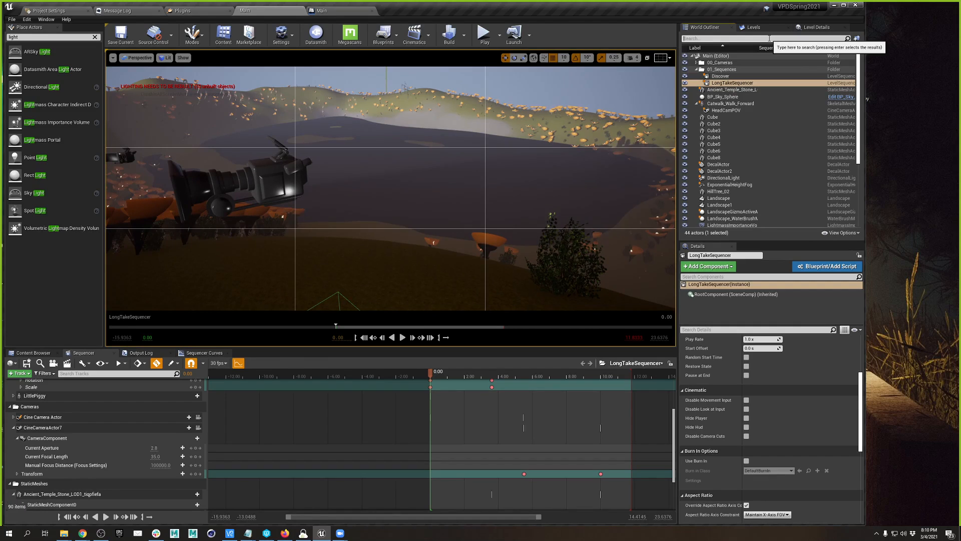
type("play")
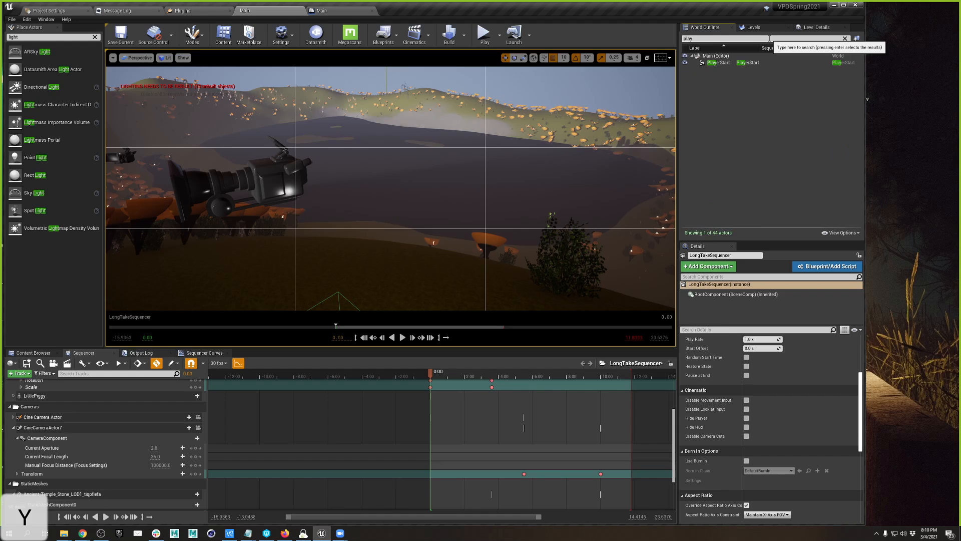
left_click(746, 62)
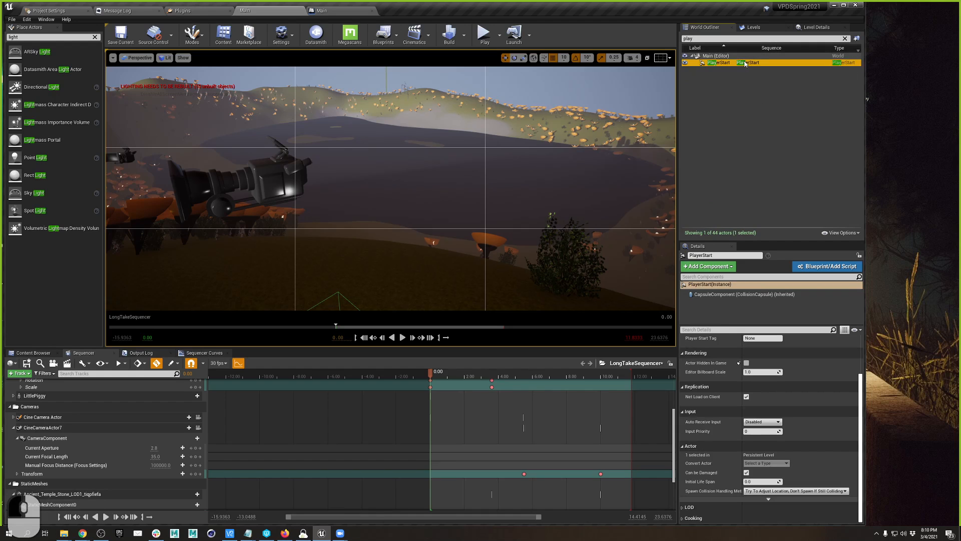
right_click_drag(574, 161, 448, 168)
key("s")
key("d")
double_click(715, 64)
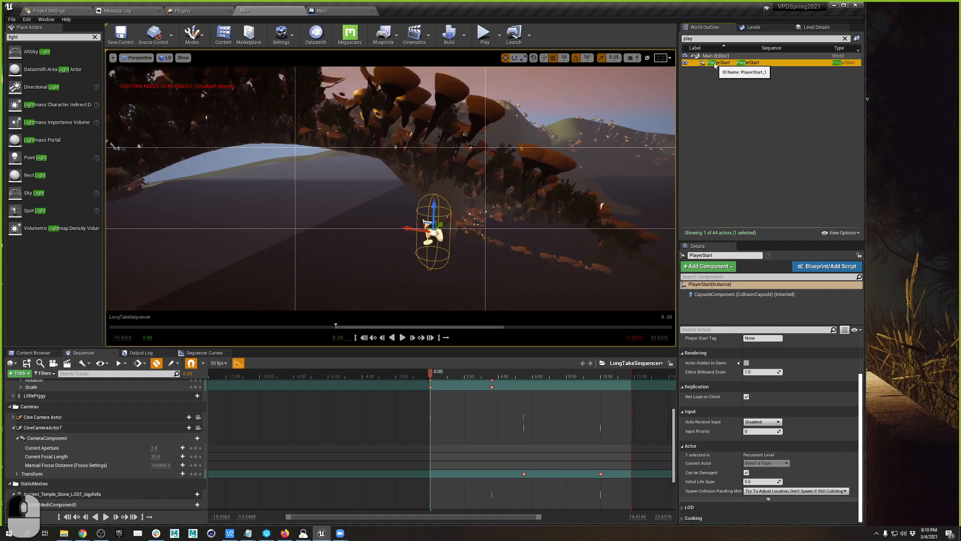
right_click_drag(561, 165, 611, 165)
key("a")
right_click_drag(423, 150, 452, 150)
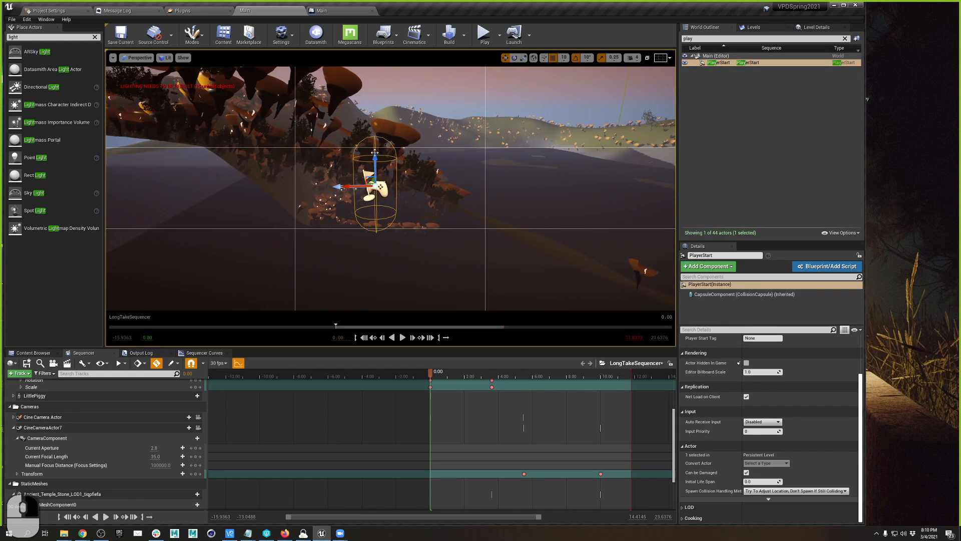
right_click_drag(375, 151, 250, 198)
key("e")
key("w")
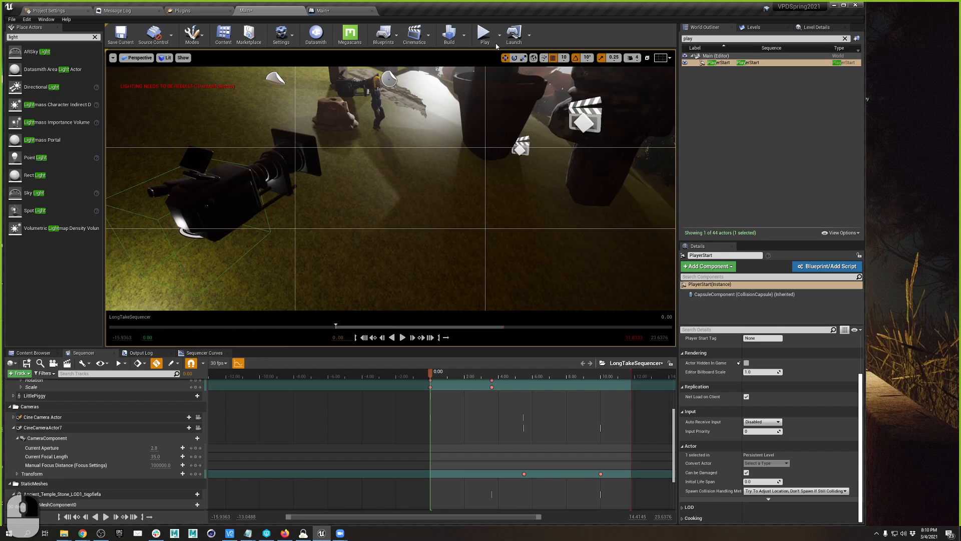
key("a")
right_click_drag(504, 163, 437, 195)
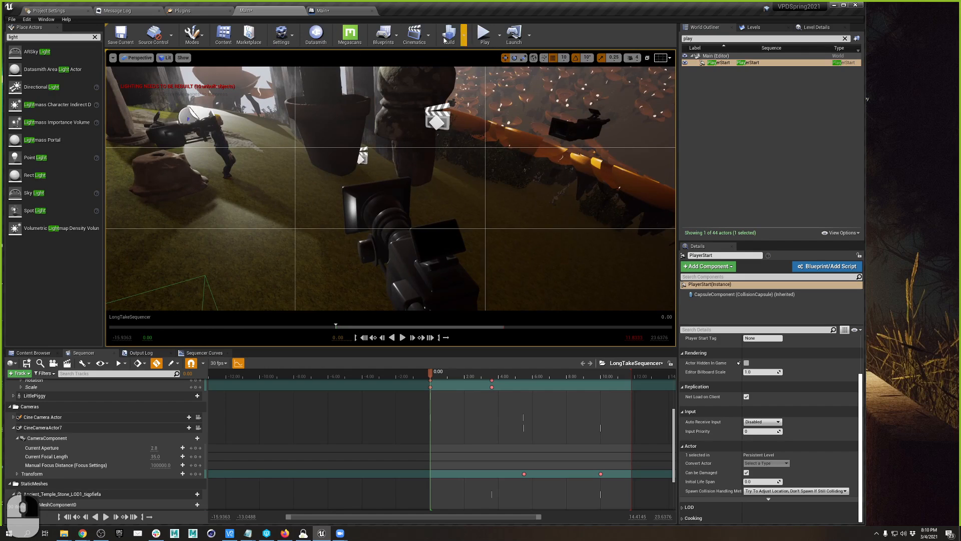
left_click(423, 33)
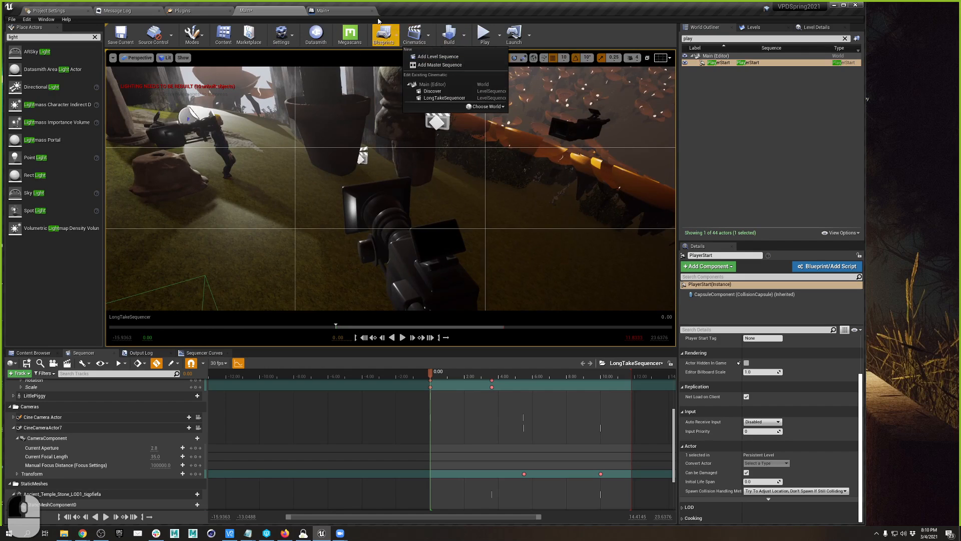
Open the Level Blueprint and move the Event BeginPlay node to the empty graph area below Event Tick
left_click(361, 12)
right_click_drag(371, 215, 617, 204)
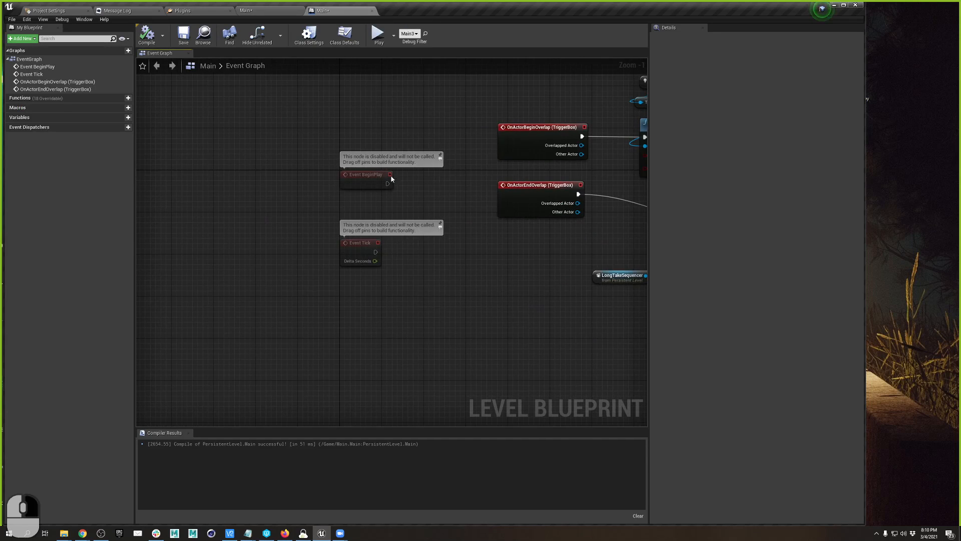
left_click_drag(390, 175, 362, 337)
right_click_drag(362, 337, 332, 196)
left_click_drag(332, 195, 354, 216)
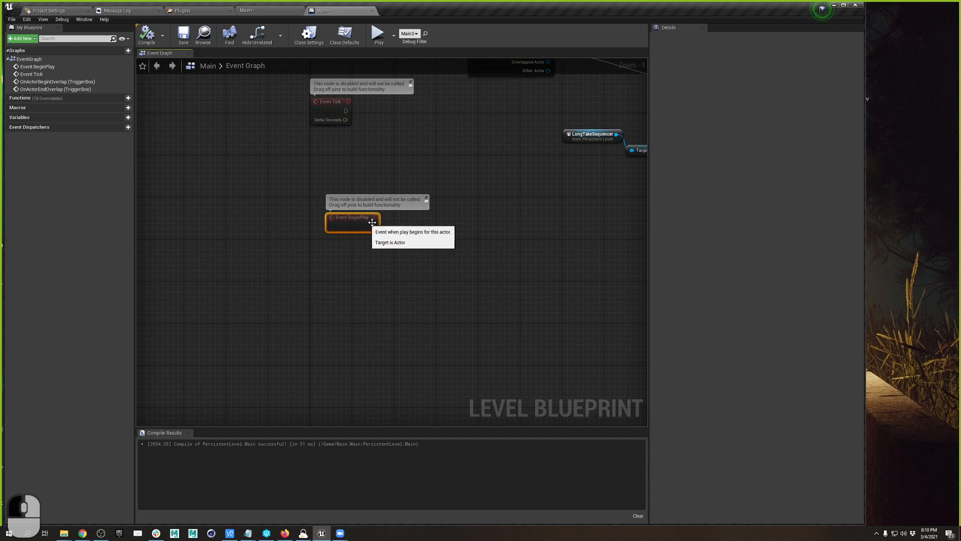
Add a Set Actor Hidden In Game node driven by Event BeginPlay, with Context Sensitive search off, and enable its New Hidden option
left_click_drag(482, 239, 482, 240)
type("s")
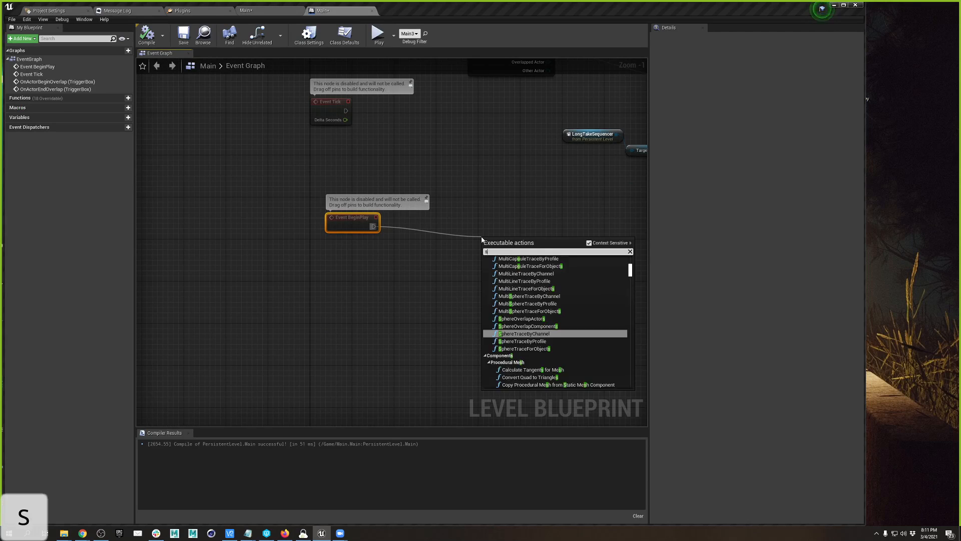
key("BackSpace")
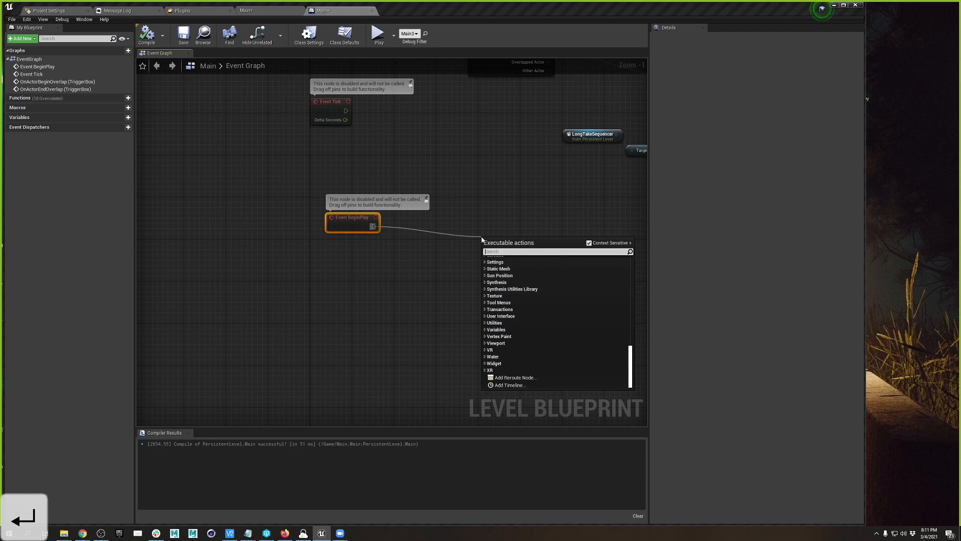
type("sethi")
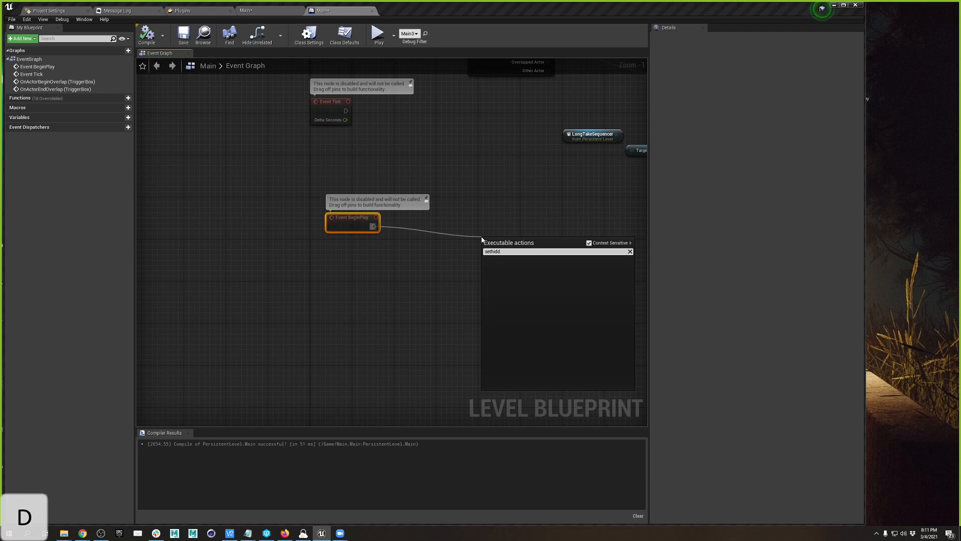
type("d")
key("BackSpace")
key("BackSpace")
key("BackSpace")
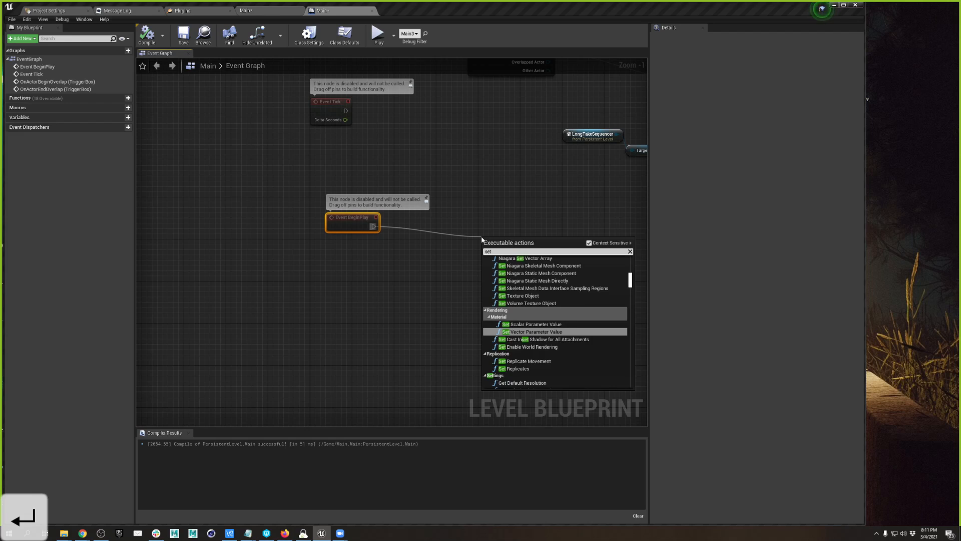
type("hid")
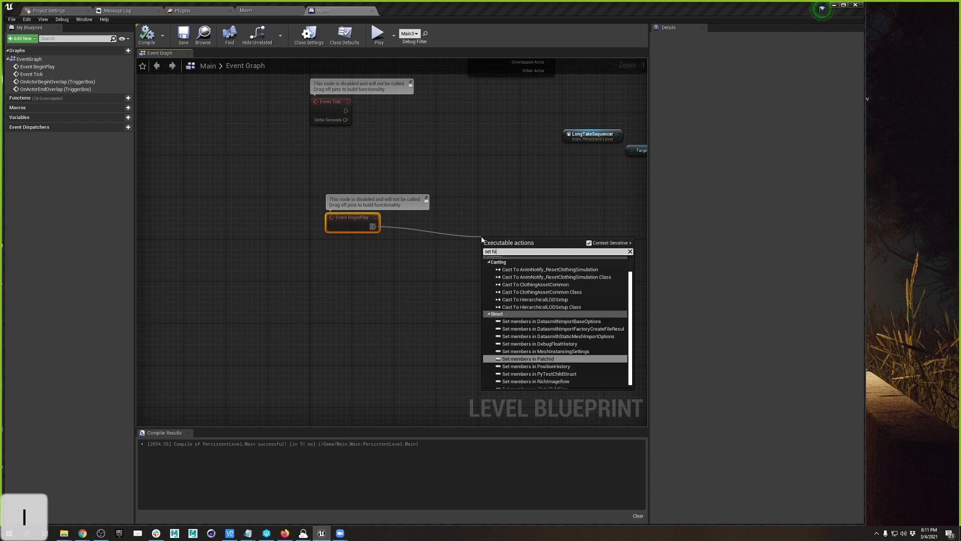
left_click(590, 244)
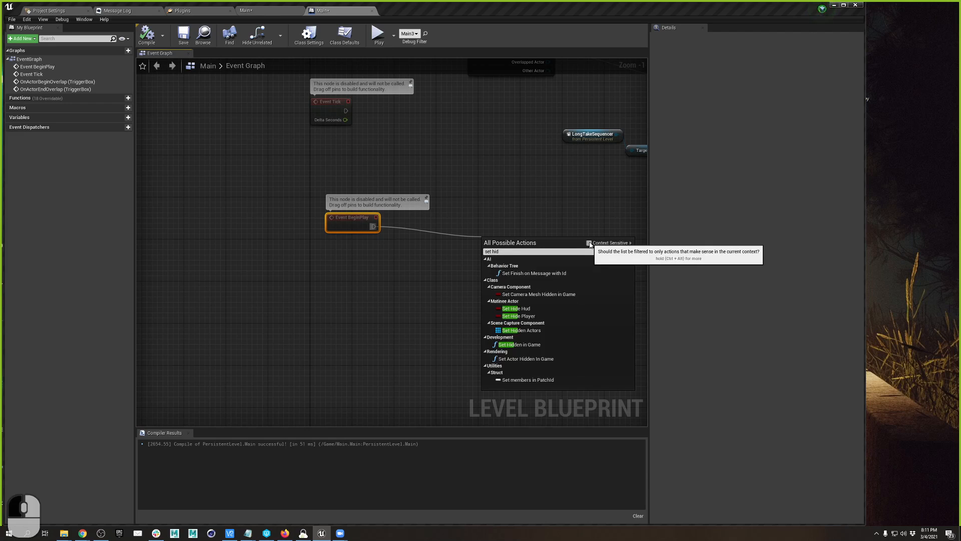
left_click(551, 361)
left_click_drag(545, 246, 493, 220)
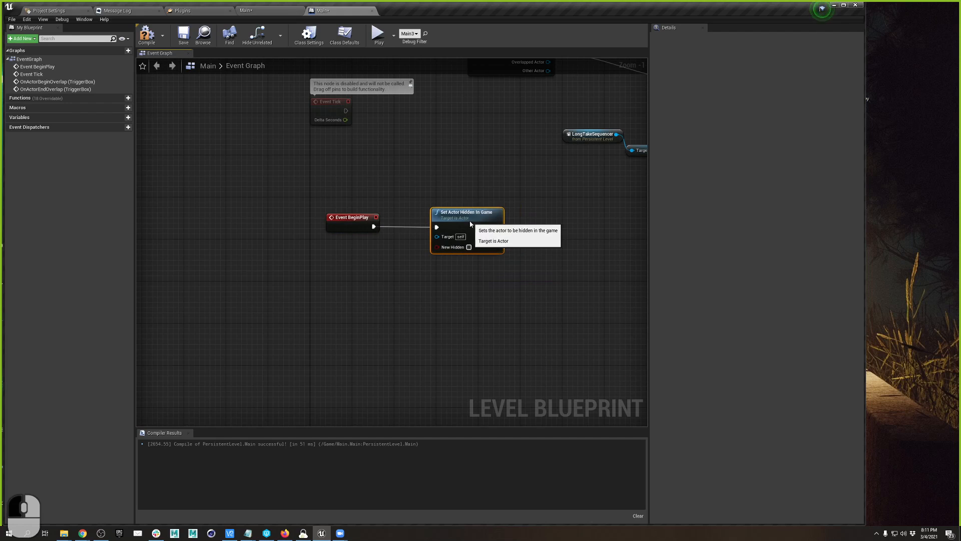
left_click(469, 246)
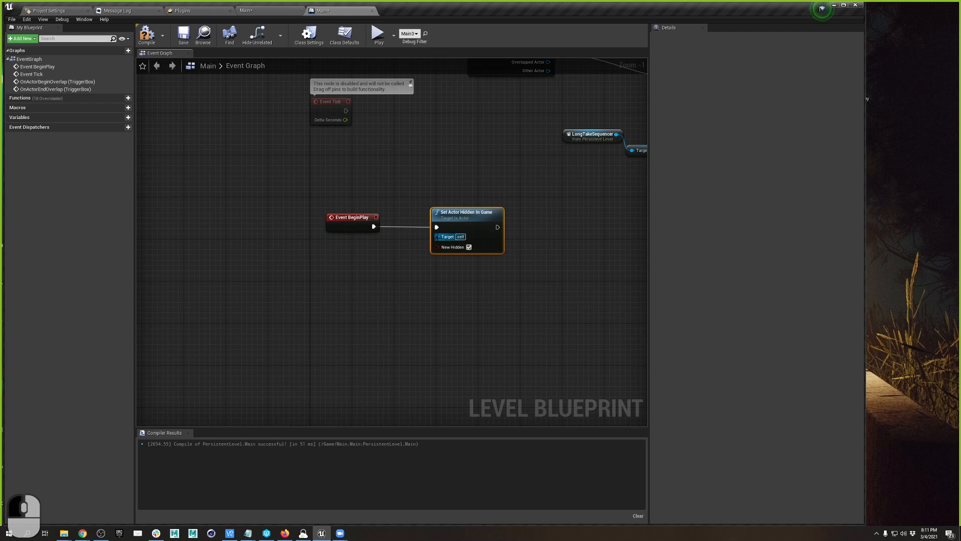
left_click_drag(437, 236, 364, 299)
type("pawn")
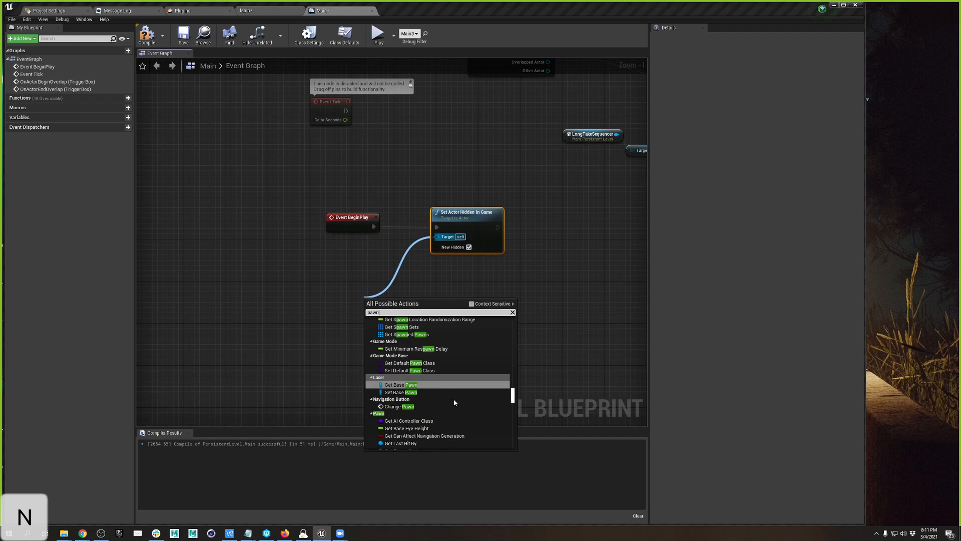
scroll(454, 403, "up", 10)
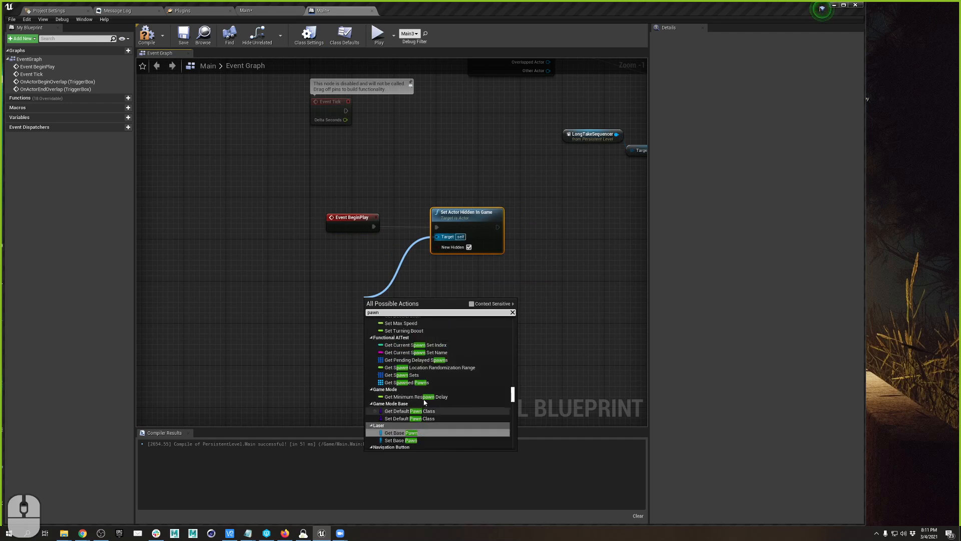
left_click(353, 262)
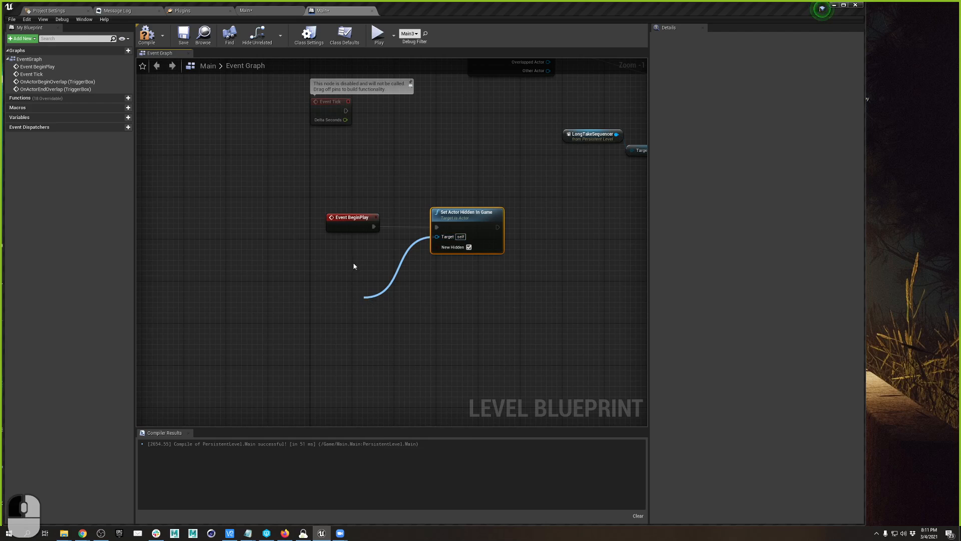
Add a Get Player Pawn node feeding the Target input of Set Actor Hidden In Game
left_click_drag(437, 236, 369, 292)
type("getplayer")
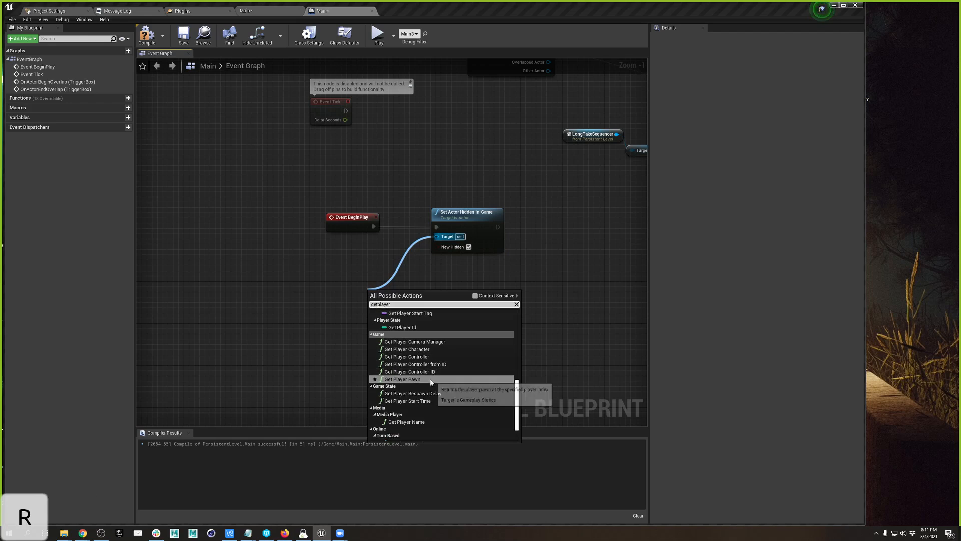
left_click(405, 379)
Compile and save the Level Blueprint and return to the level viewport
left_click(147, 34)
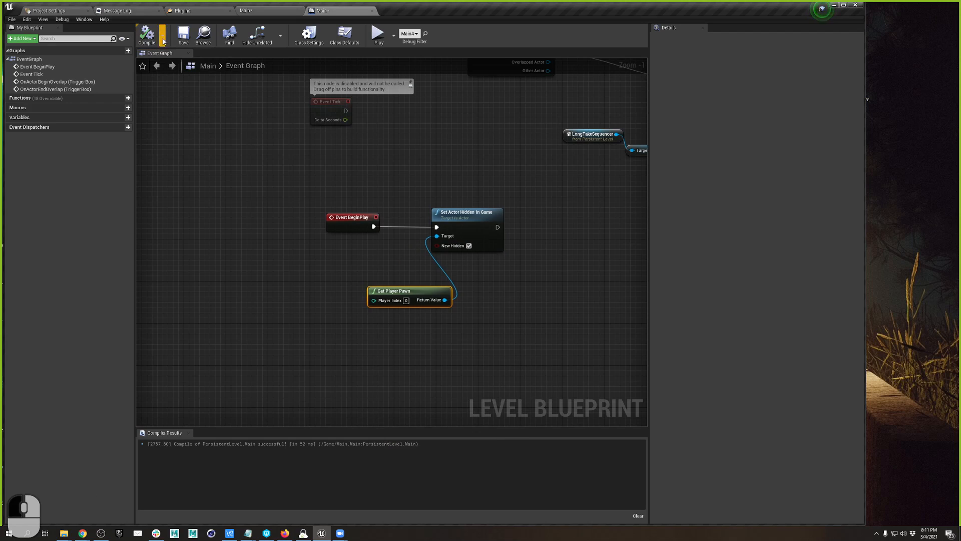
left_click(184, 34)
left_click(44, 11)
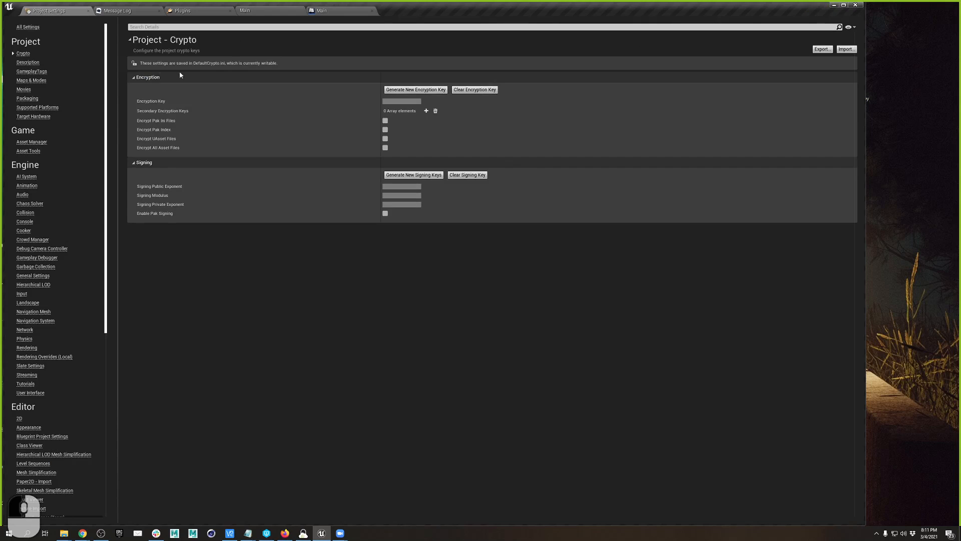
left_click(329, 12)
left_click(256, 11)
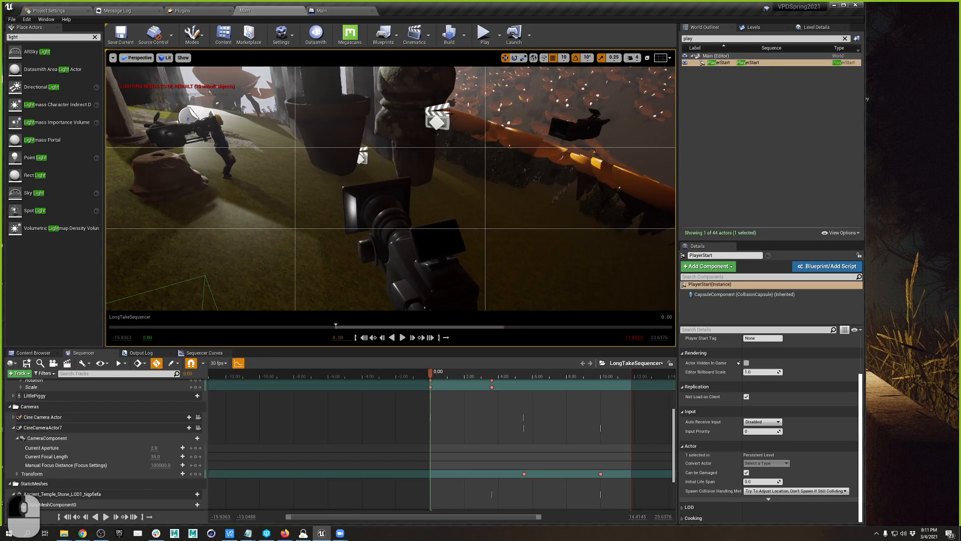
Play the level, move through the trigger box to check the hidden player pawn and the sequence playback, and stop the simulation
left_click(485, 35)
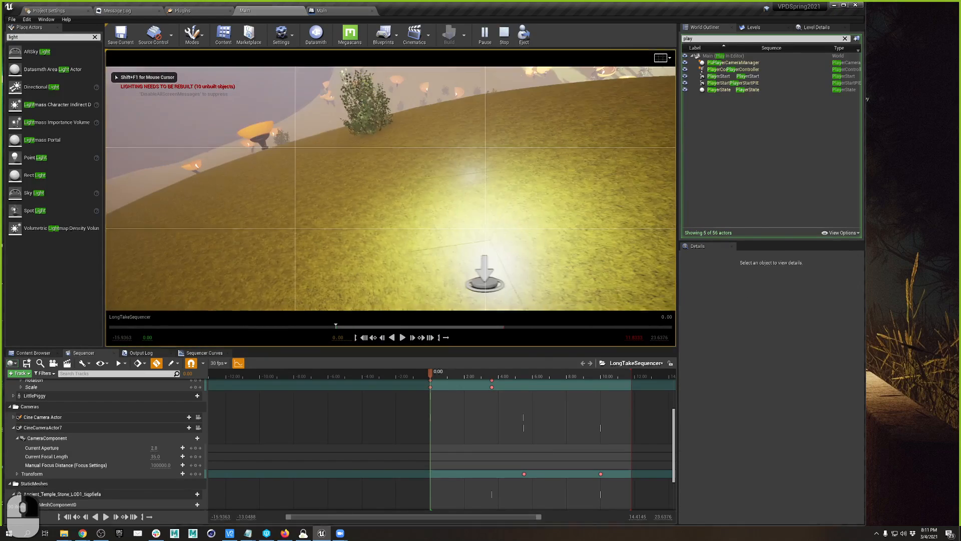
key("d")
key("w")
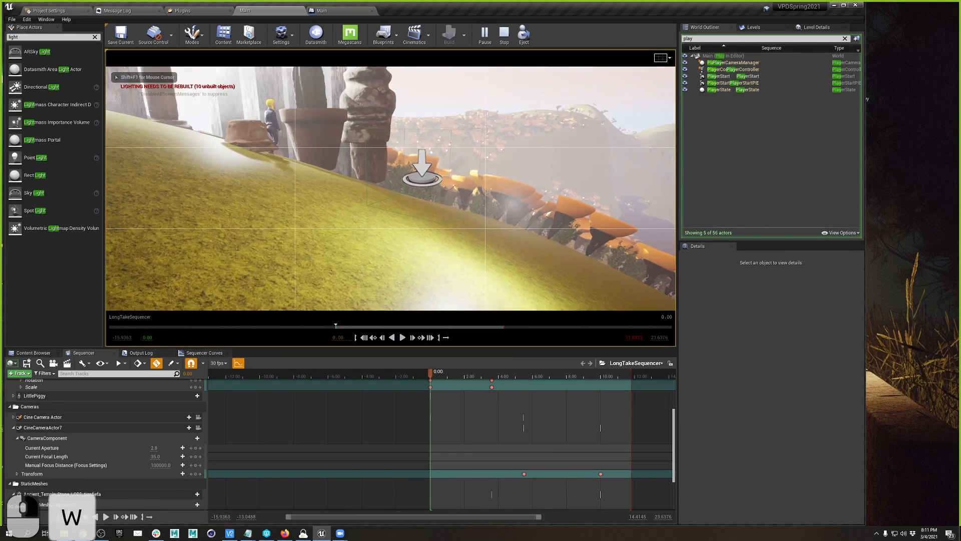
key("a")
key("w")
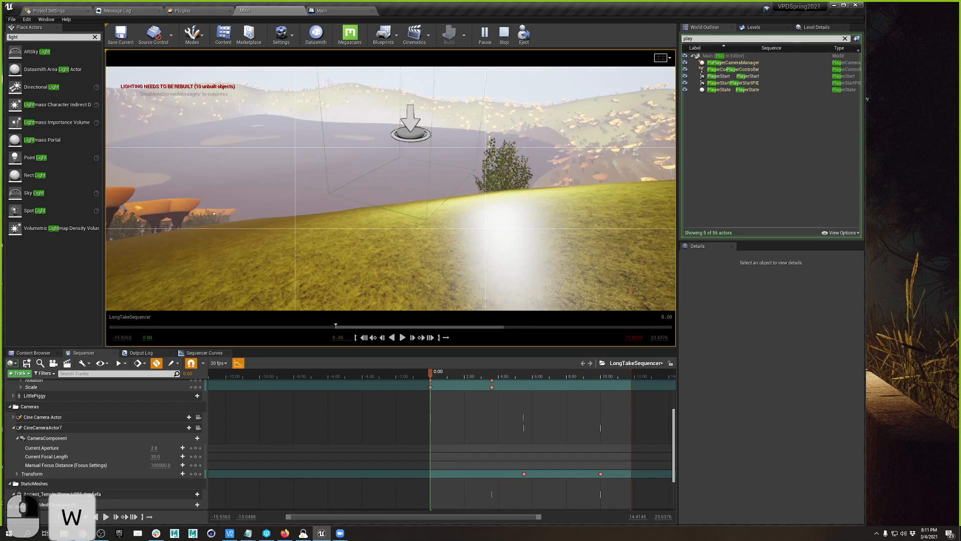
key("w")
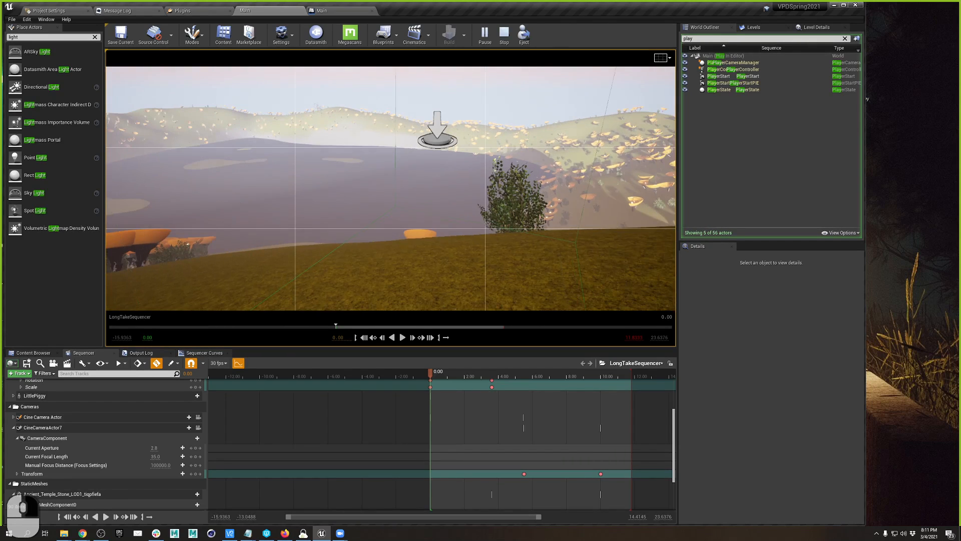
key("s")
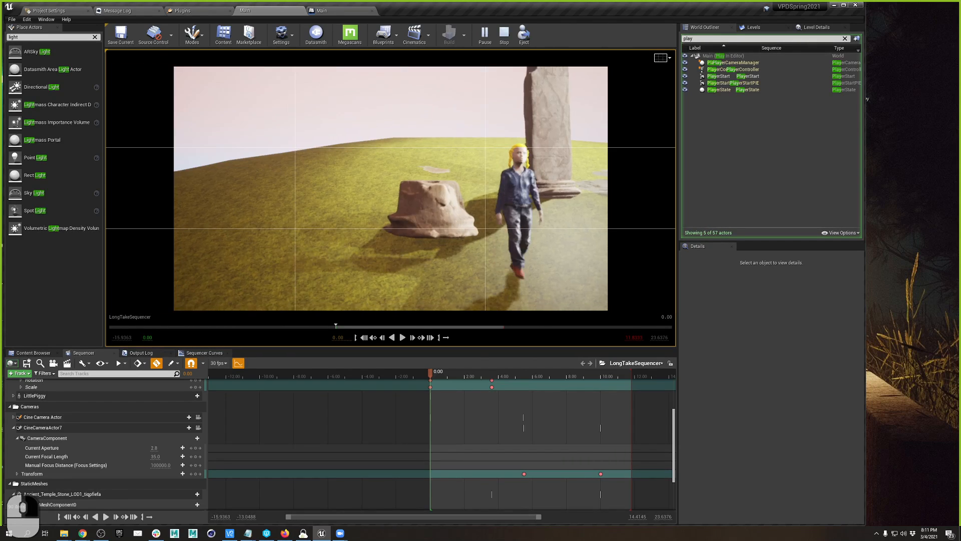
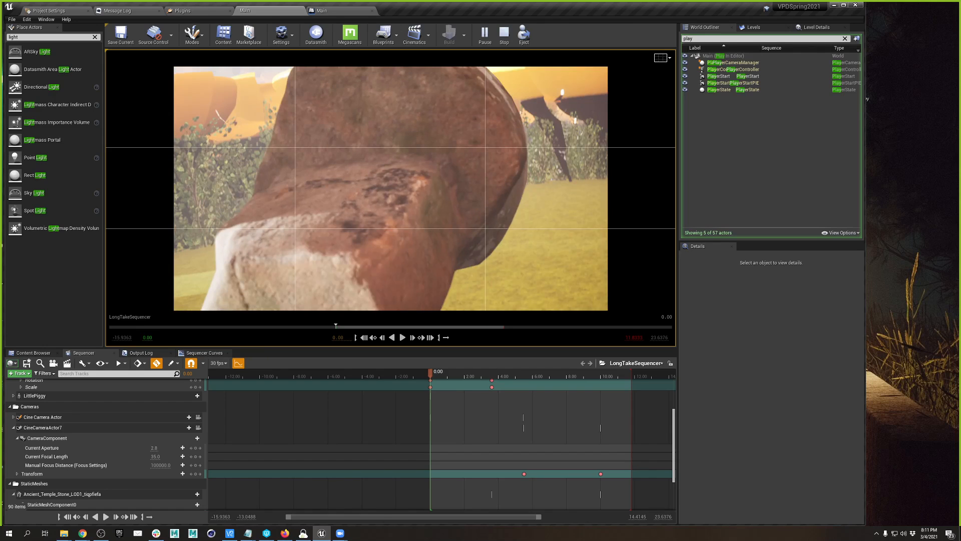
key("Escape")
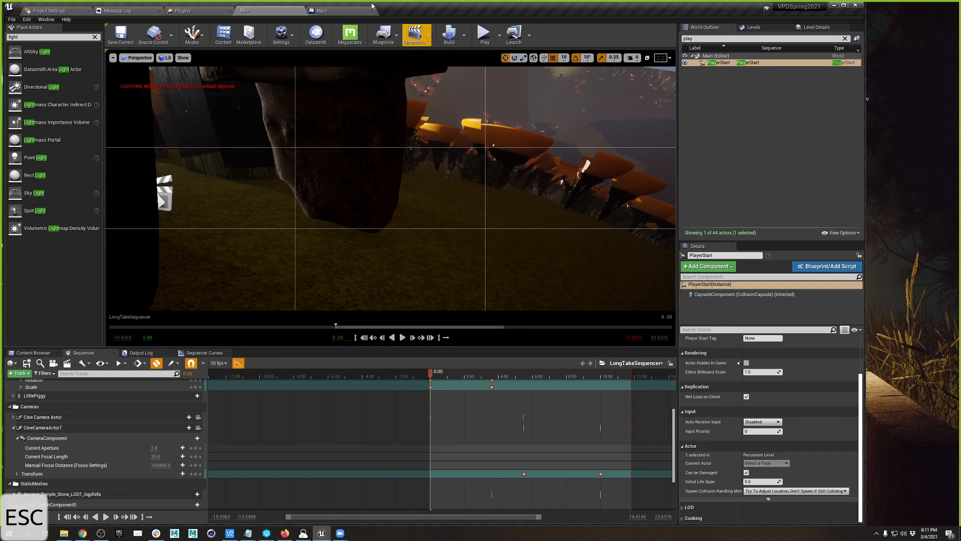
In the Level Blueprint, disconnect Event BeginPlay from Set Actor Hidden In Game and move the event node away from it
left_click(321, 10)
right_click_drag(423, 270, 423, 271)
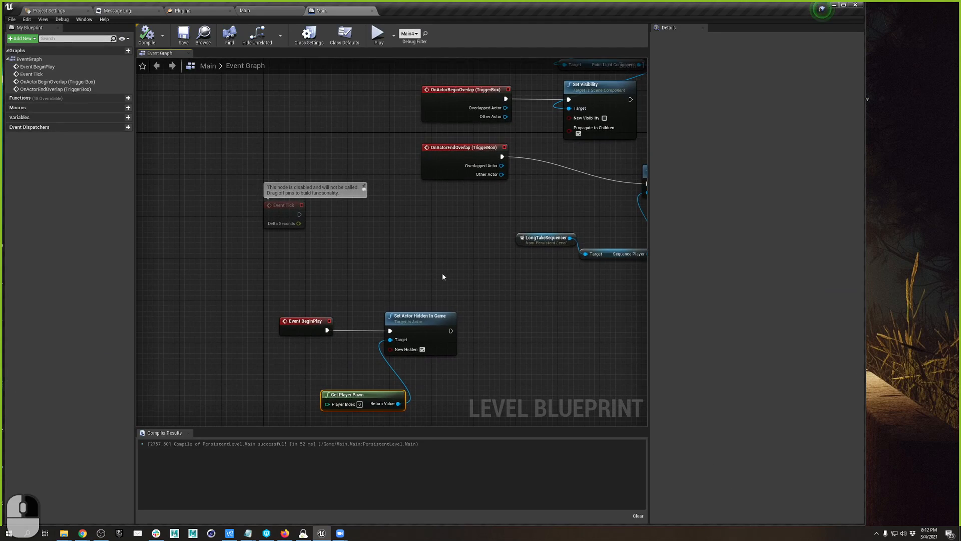
left_click(327, 330, "alt")
left_click_drag(306, 321, 162, 300)
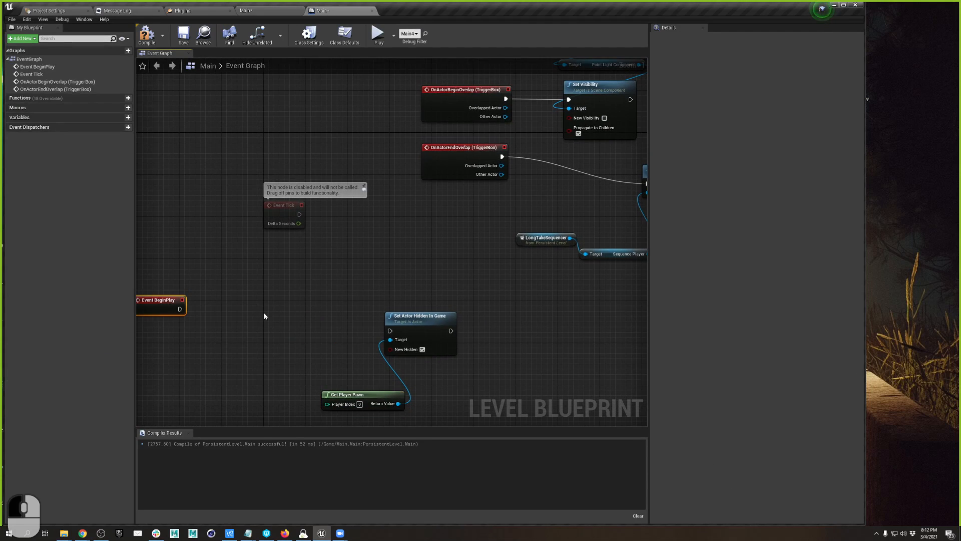
Add a keyboard event for the 1 key and connect its Pressed output to Set Actor Hidden In Game
right_click(264, 316)
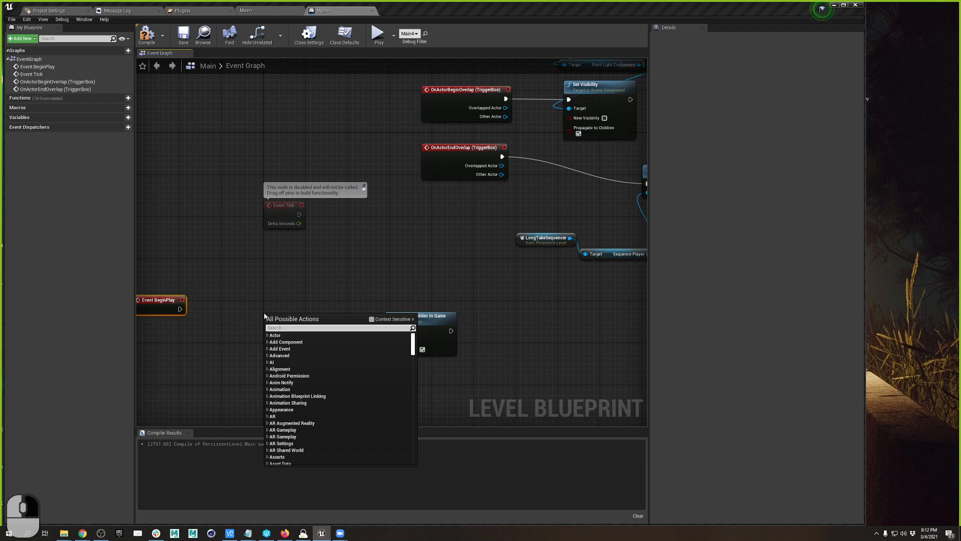
type("1")
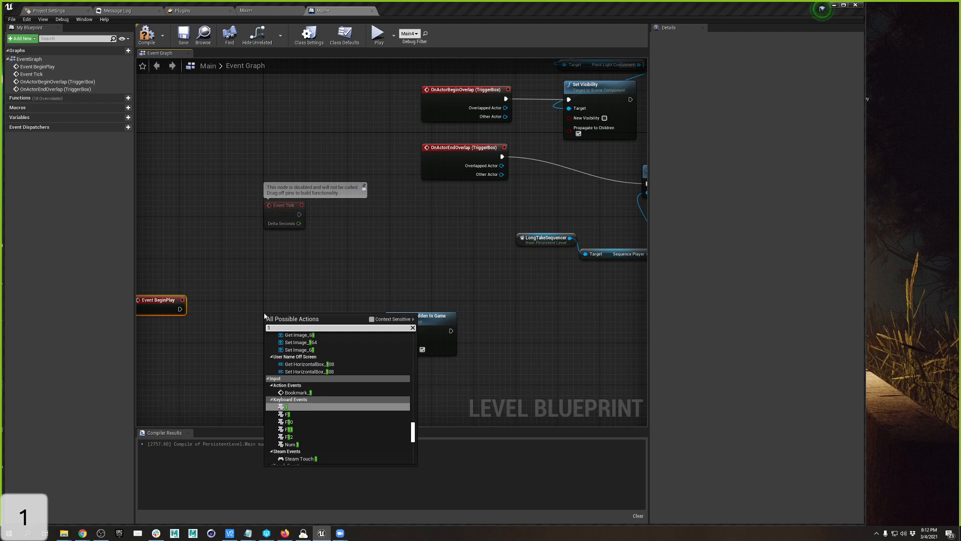
left_click(321, 407)
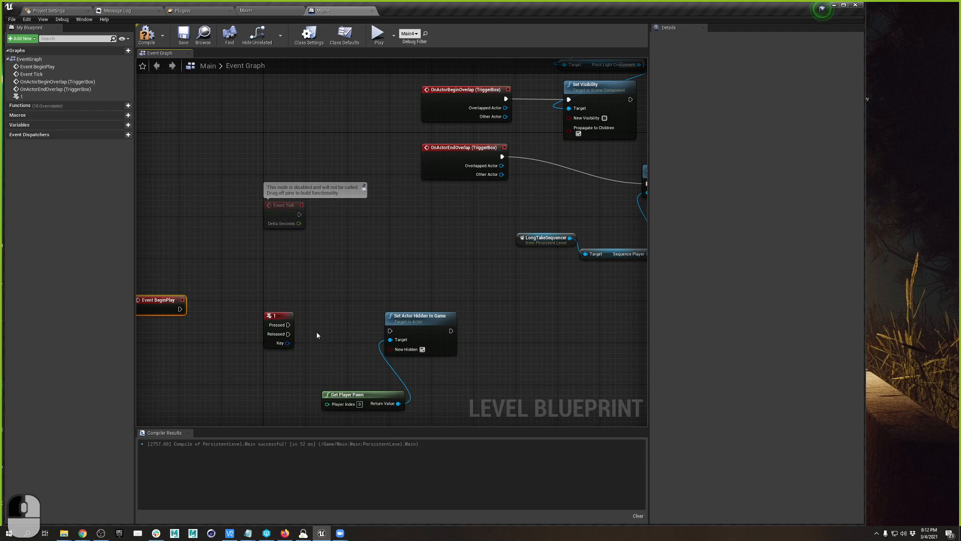
left_click_drag(288, 325, 390, 331)
Play the level, move through the scene, trigger the 1 key event to hide the player pawn, and stop the simulation
left_click(69, 11)
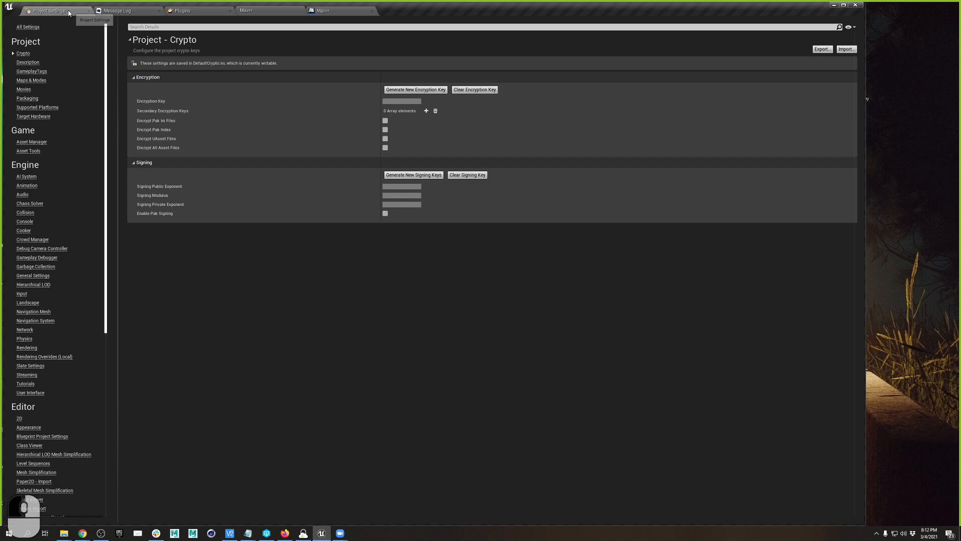
left_click(246, 11)
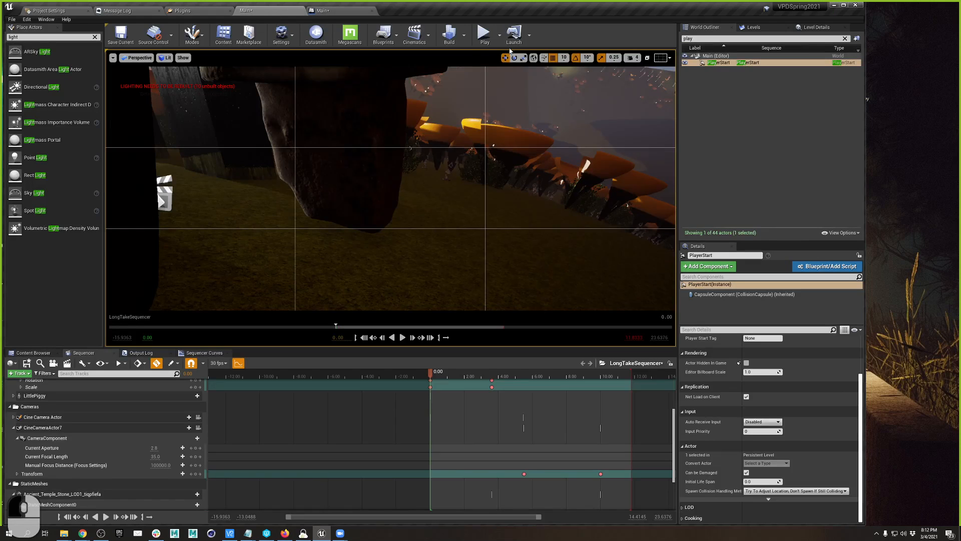
left_click(485, 34)
left_click(411, 148)
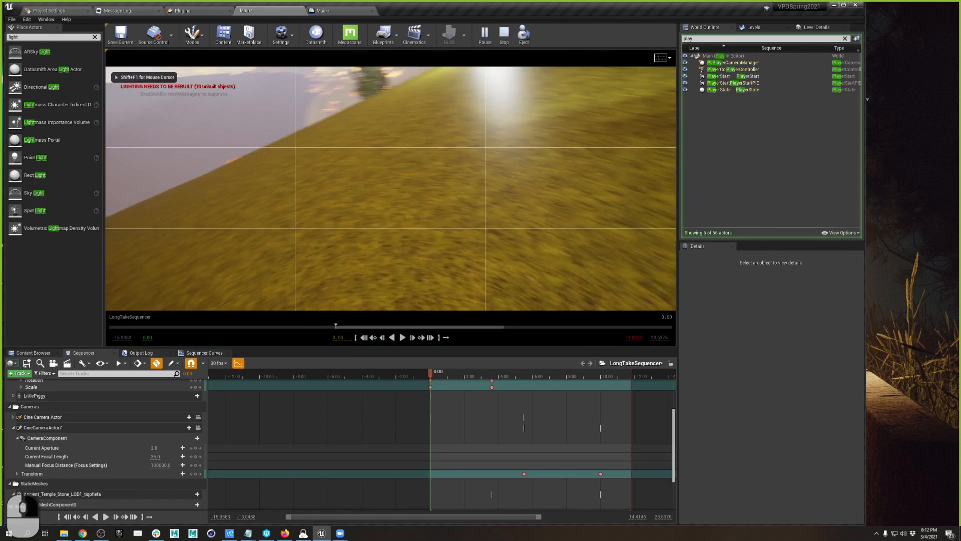
key("w")
key("w")
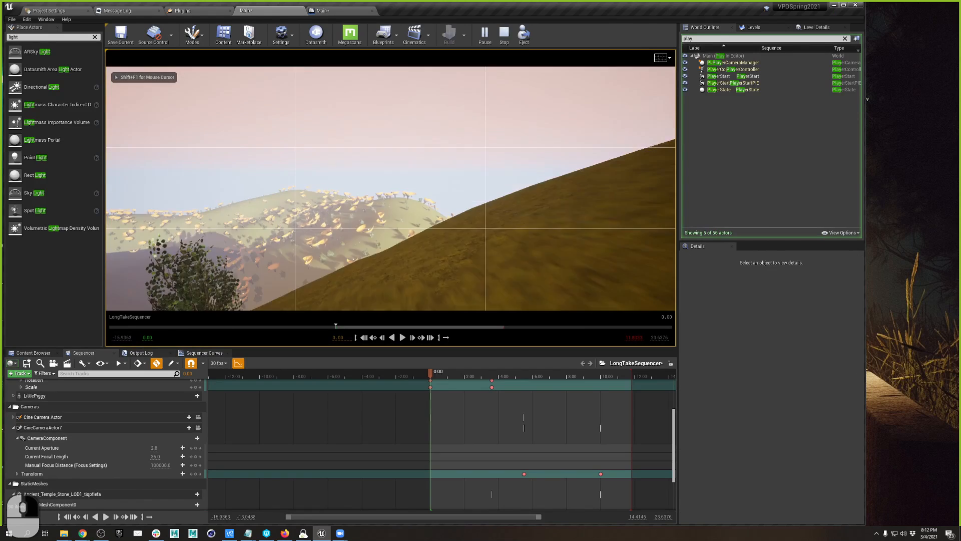
key("s")
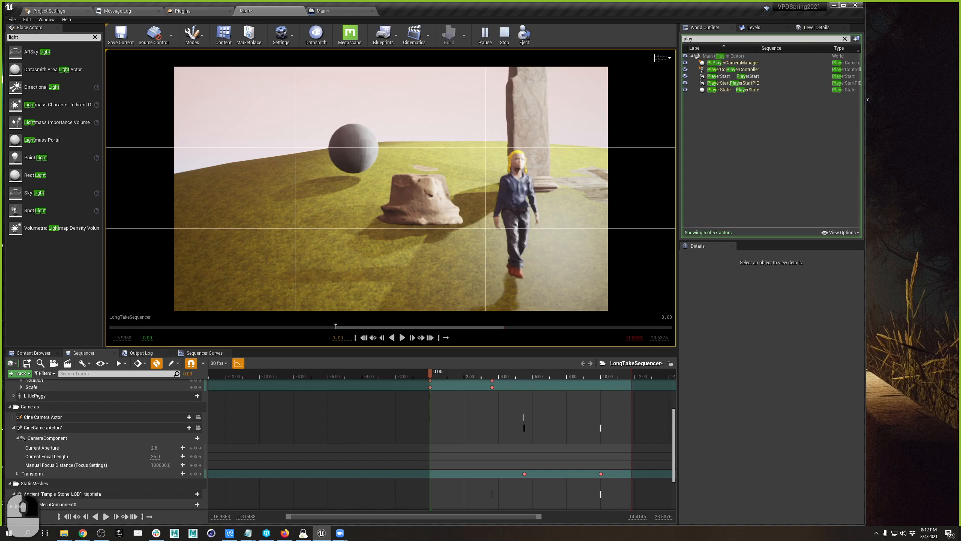
key("1")
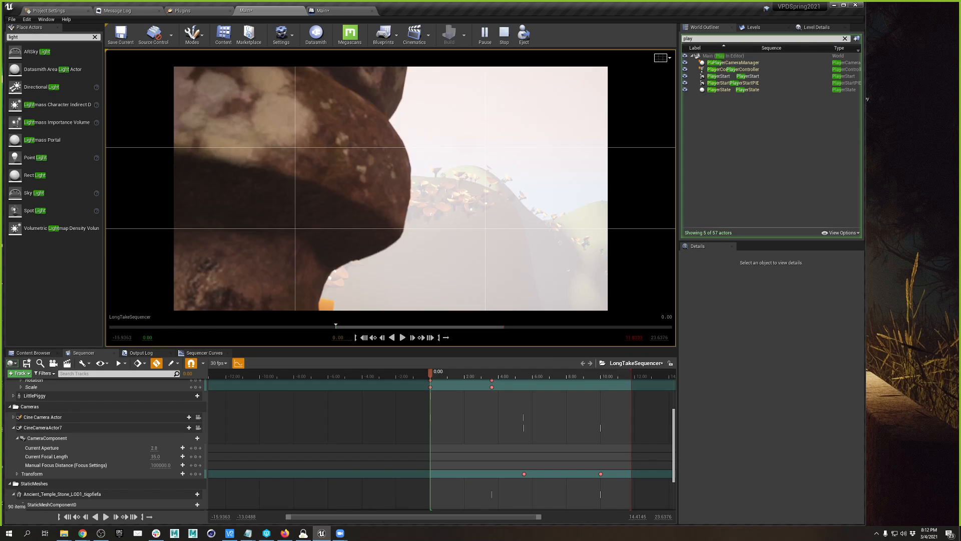
key("Escape")
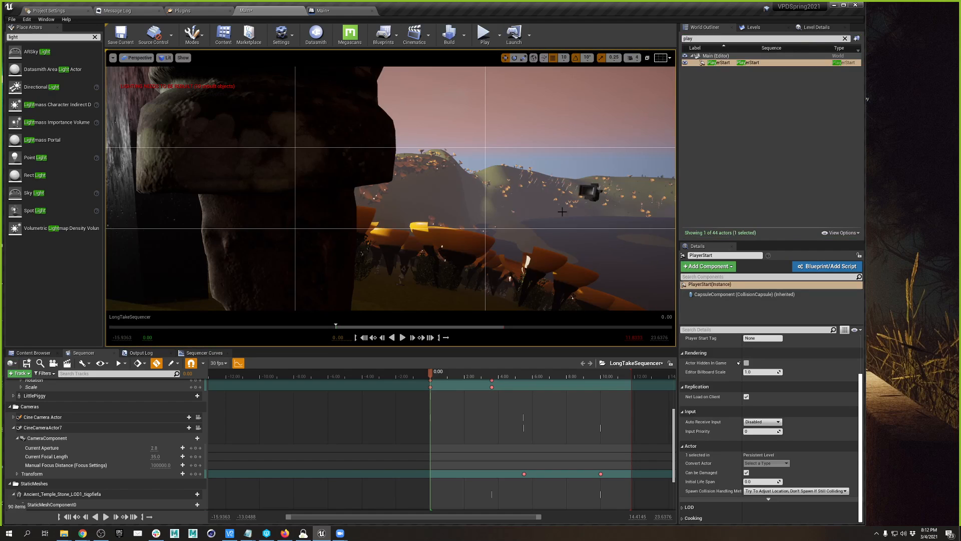
Clear the light search among the placeable actors and place a Camera Rig Rail on the pale ground beside the dark slope
right_click_drag(390, 188, 430, 200)
key("s")
key("d")
key("w")
key("d")
key("a")
key("d")
key("d")
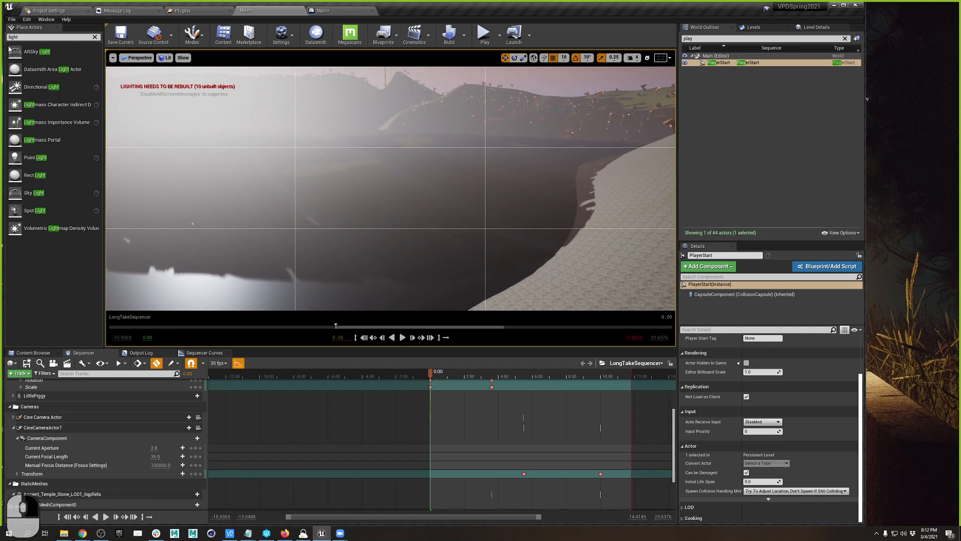
left_click(95, 37)
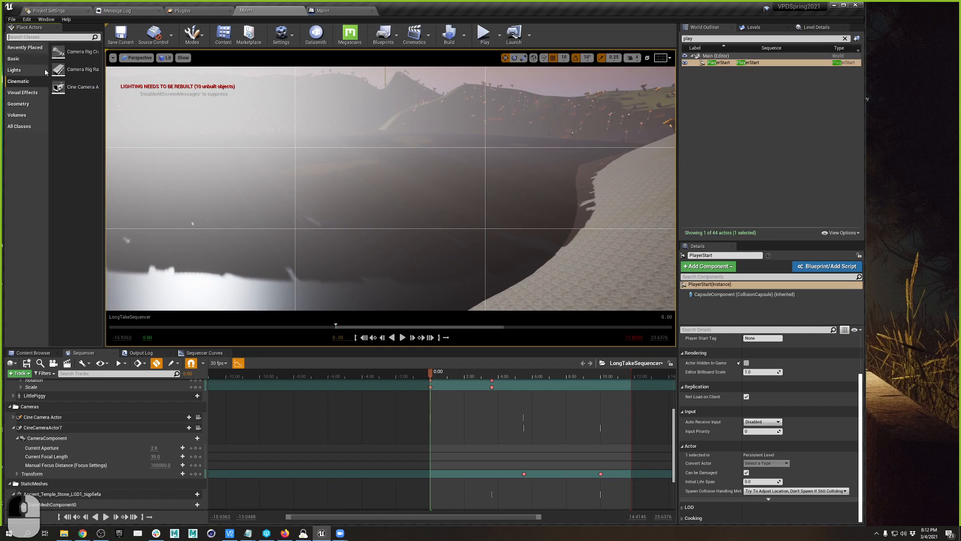
left_click_drag(74, 70, 537, 287)
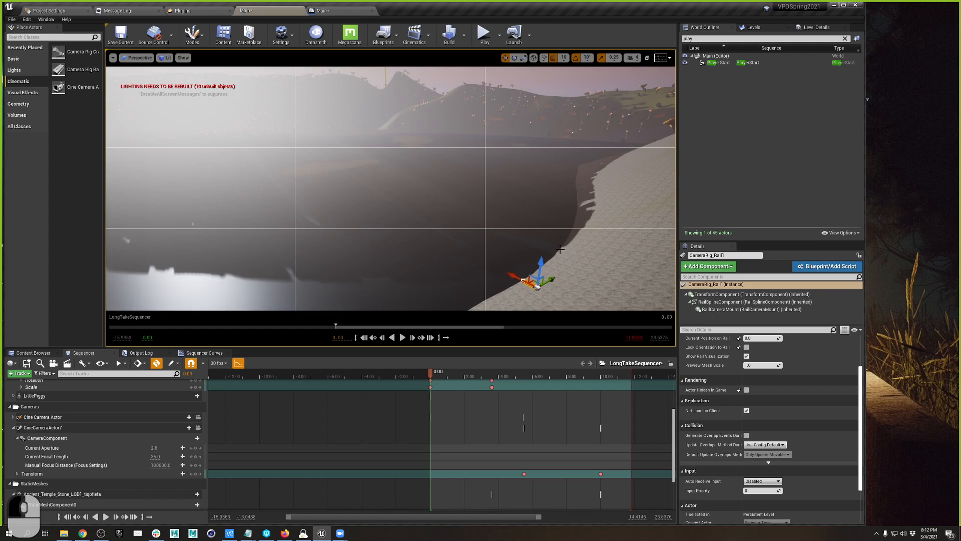
Rotate the camera rail about its vertical axis to 80 degrees and return to the move tool
key("w")
right_click_drag(537, 287, 576, 295)
key("q")
key("w")
key("e")
right_click_drag(485, 81, 531, 162)
key("w")
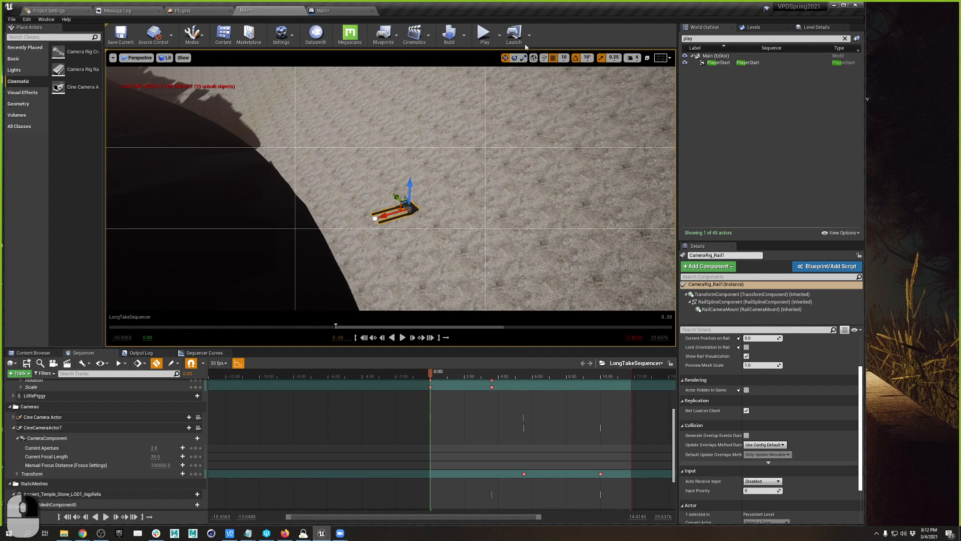
left_click(515, 58)
left_click_drag(409, 236, 494, 214)
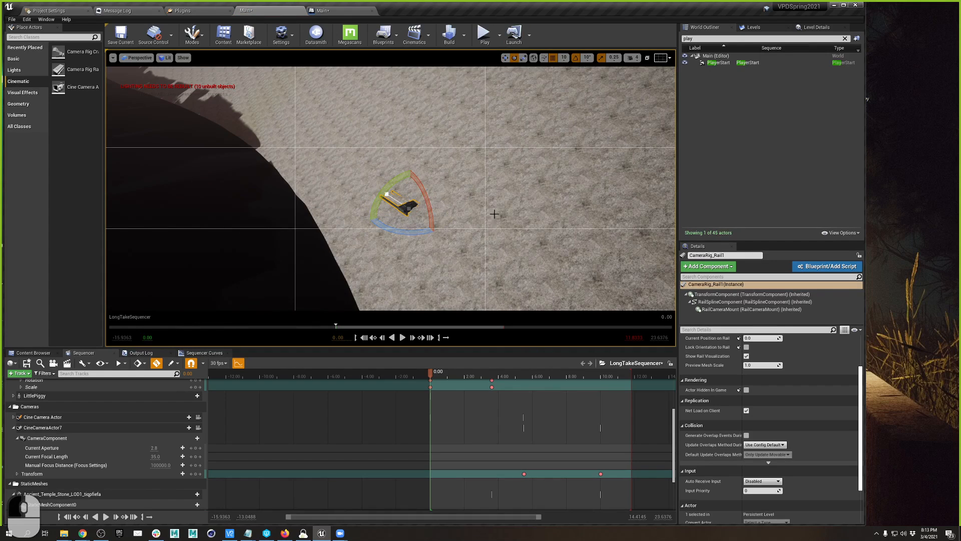
left_click(505, 58)
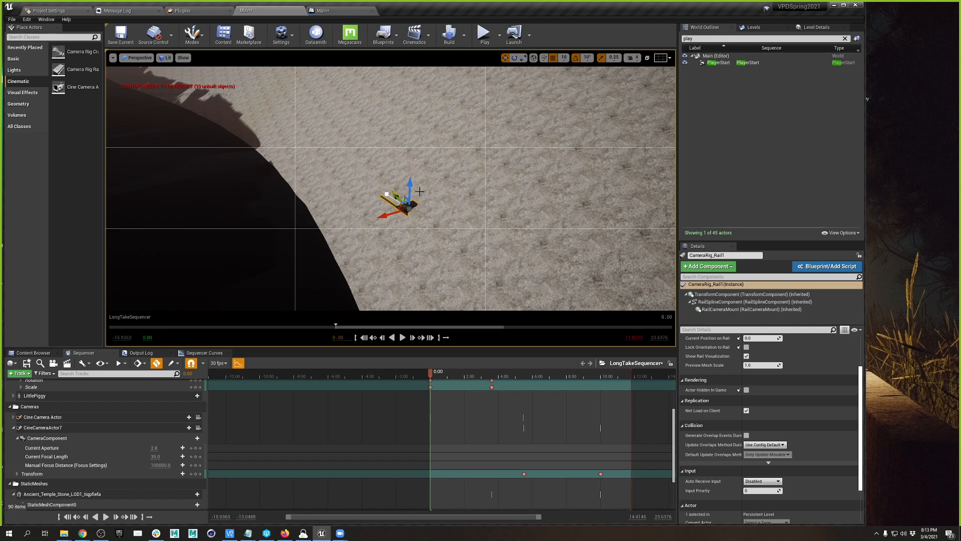
scroll(420, 191, "up", 4)
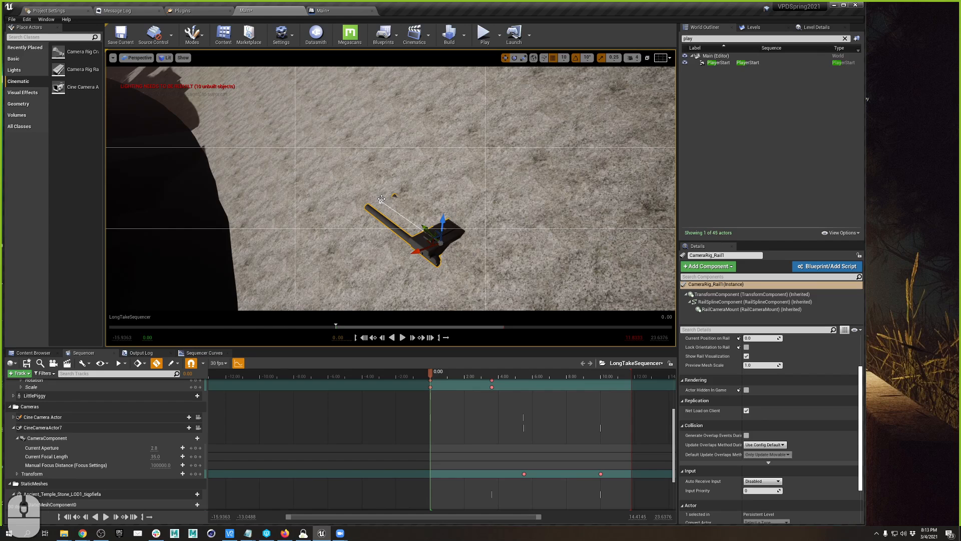
key("alt")
right_click_drag(382, 201, 374, 195, "alt")
left_click_drag(374, 196, 361, 185, "alt")
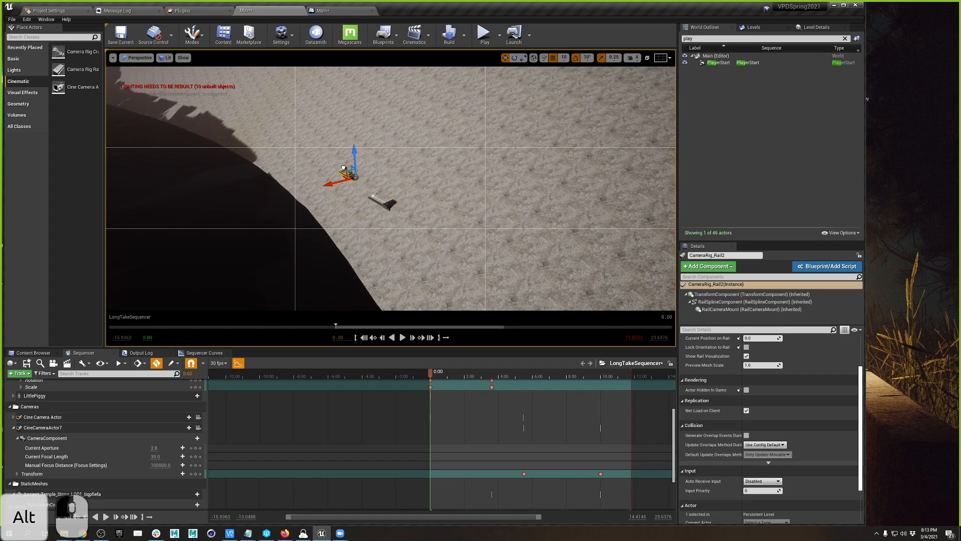
key("Delete")
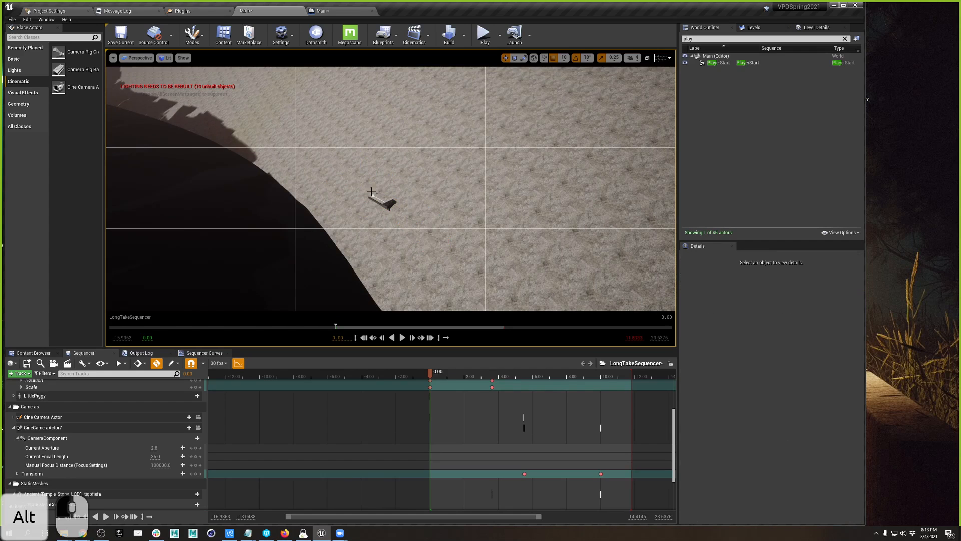
Select the camera rail and move it so that both tracks lie clear of the ground
scroll(371, 192, "up", 5)
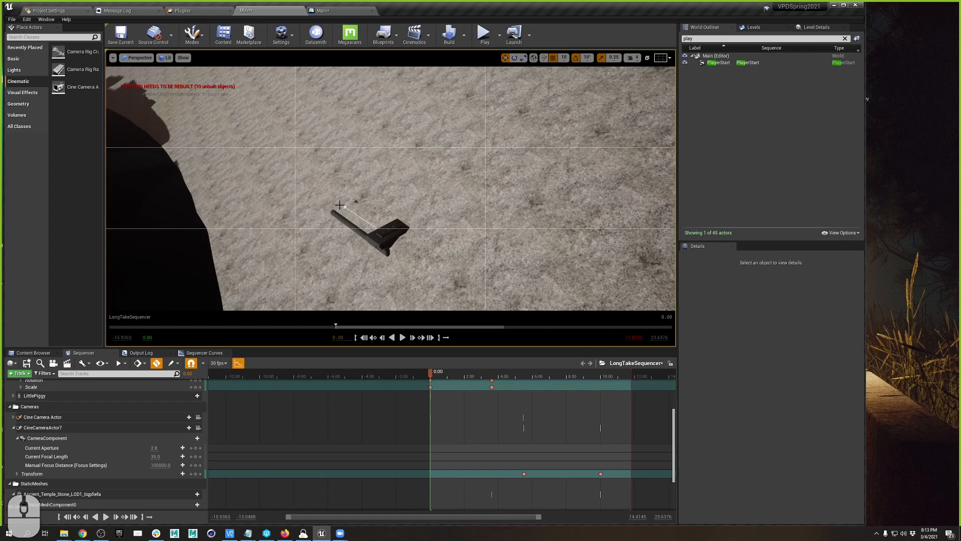
left_click(344, 207)
left_click_drag(347, 206, 352, 210)
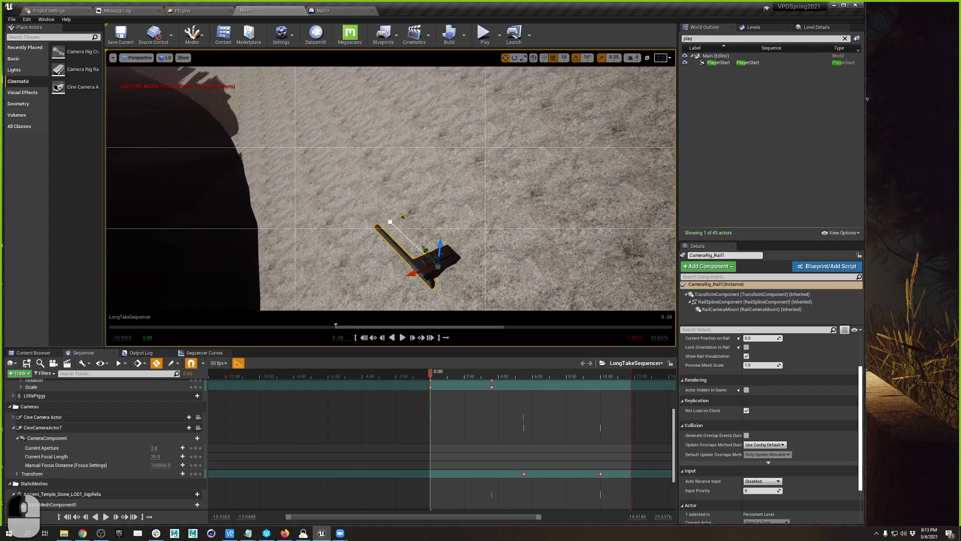
left_click_drag(416, 242, 374, 202)
scroll(821, 376, "up", 2)
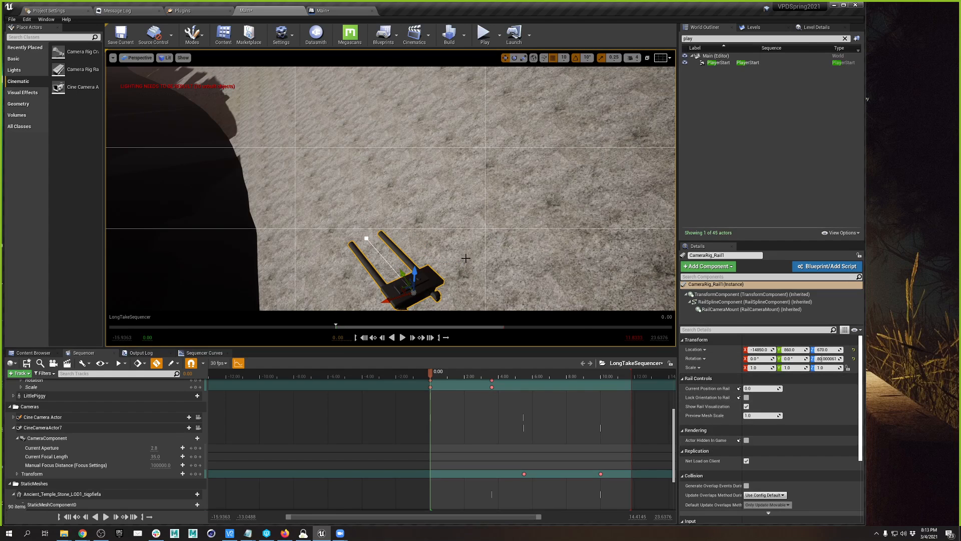
Lengthen the camera rail by moving its end spline point farther out along the track direction
scroll(390, 259, "down", 5)
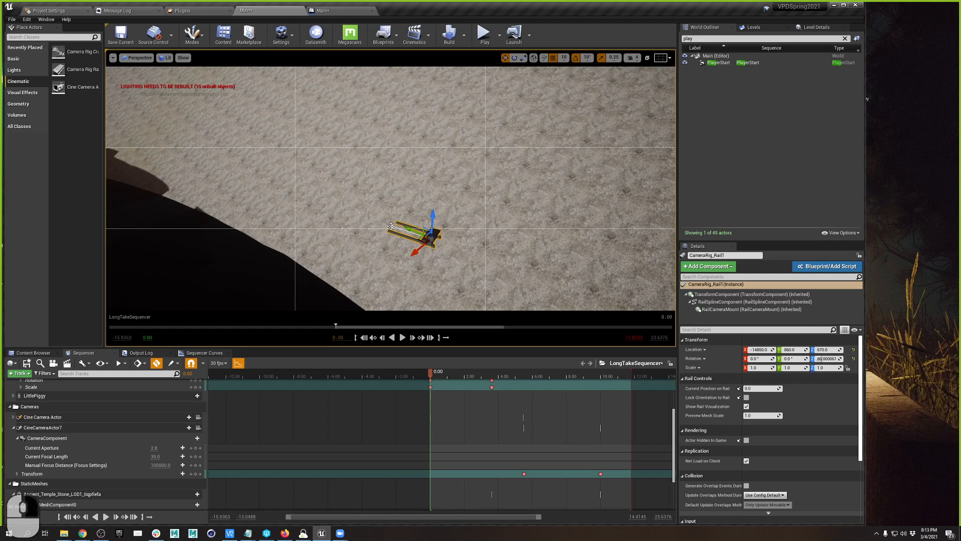
mouse_move(391, 226)
left_mouse_down("shift")
mouse_move(375, 220)
mouse_move(396, 225)
mouse_move(393, 205)
mouse_move(387, 226)
left_mouse_up("shift")
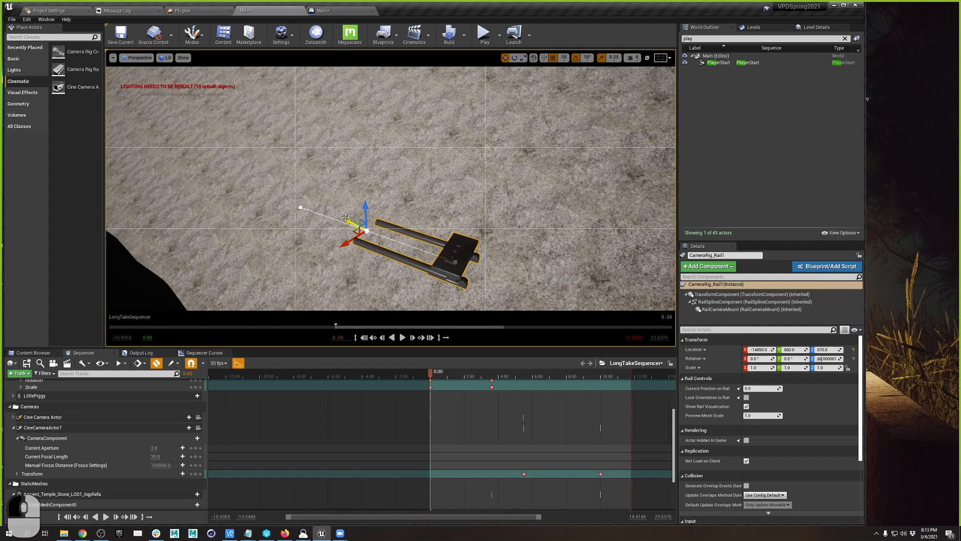
left_click_drag(353, 218, 206, 144, "shift")
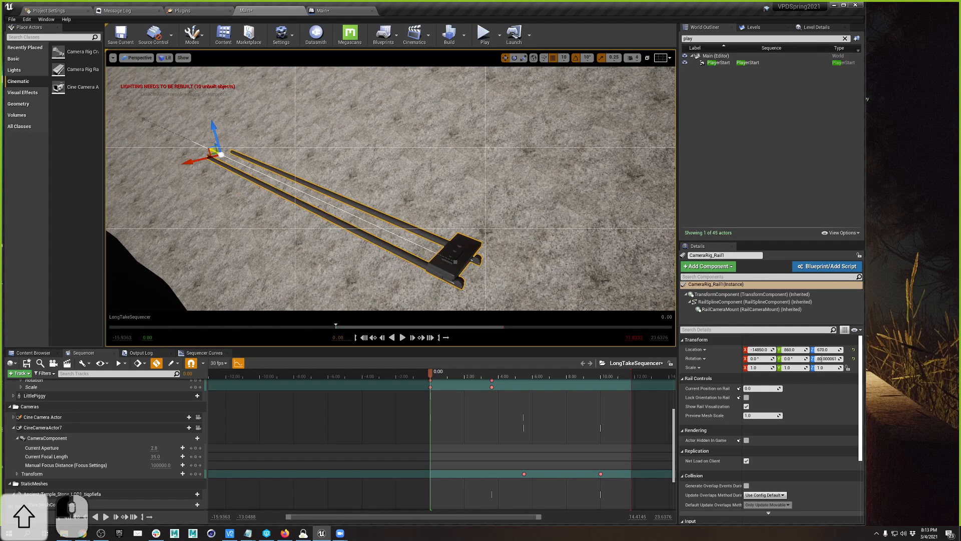
Add a spline point beyond the end of the camera rail and shift it sideways to curve the track
right_click_drag(243, 191, 202, 172)
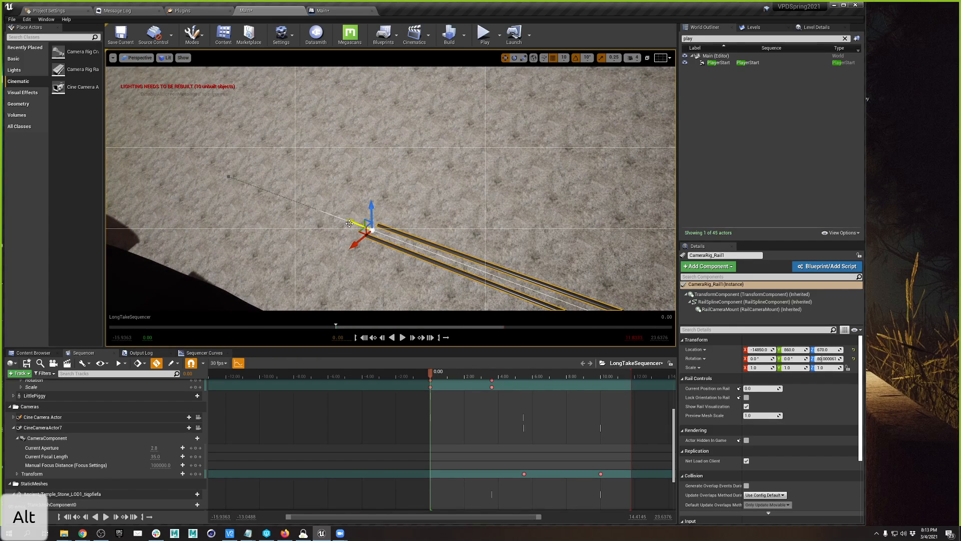
left_click_drag(351, 220, 313, 210, "alt")
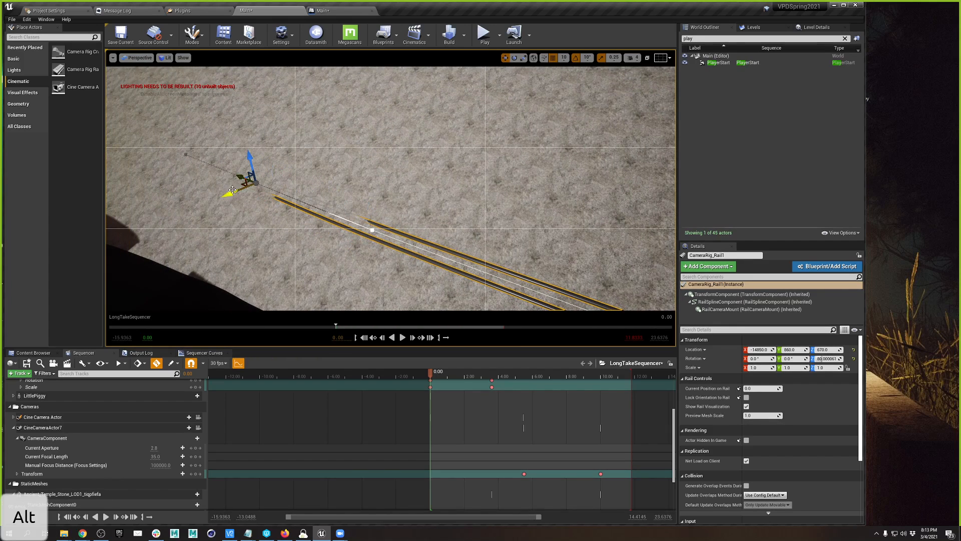
left_click_drag(234, 189, 176, 273)
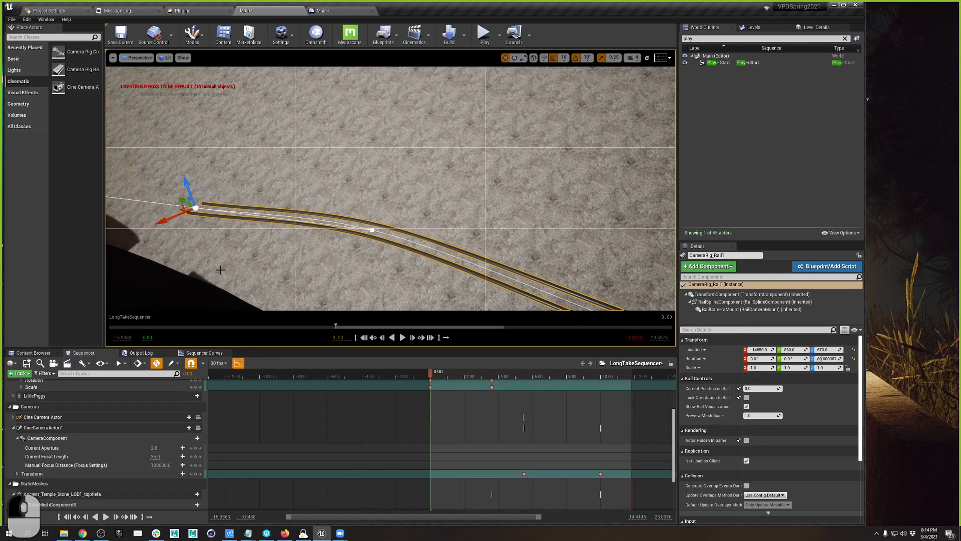
key("d")
right_click_drag(218, 270, 188, 223)
key("w")
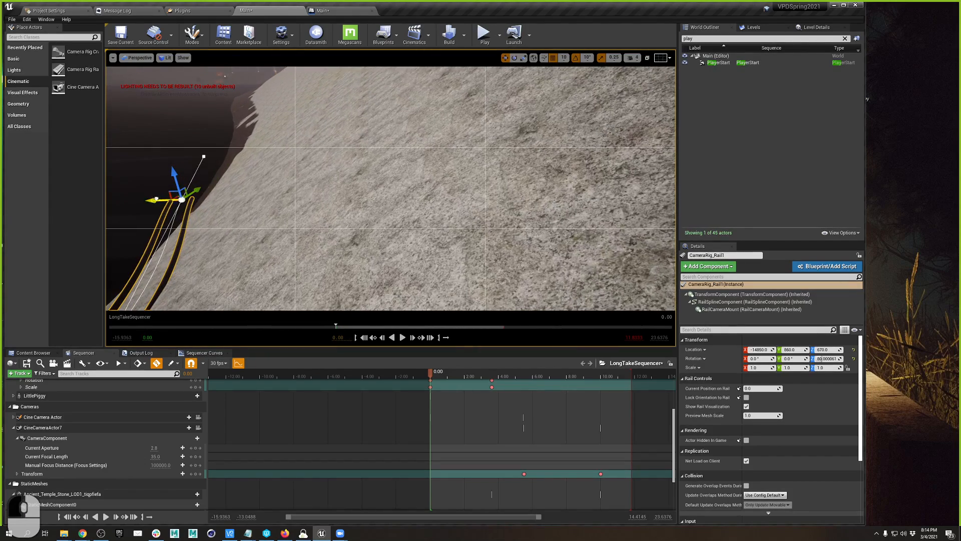
left_click_drag(156, 199, 183, 200)
Adjust the tangent handle at the far end of the camera rail to shape the curve
key("w")
key("e")
right_click_drag(251, 214, 293, 241)
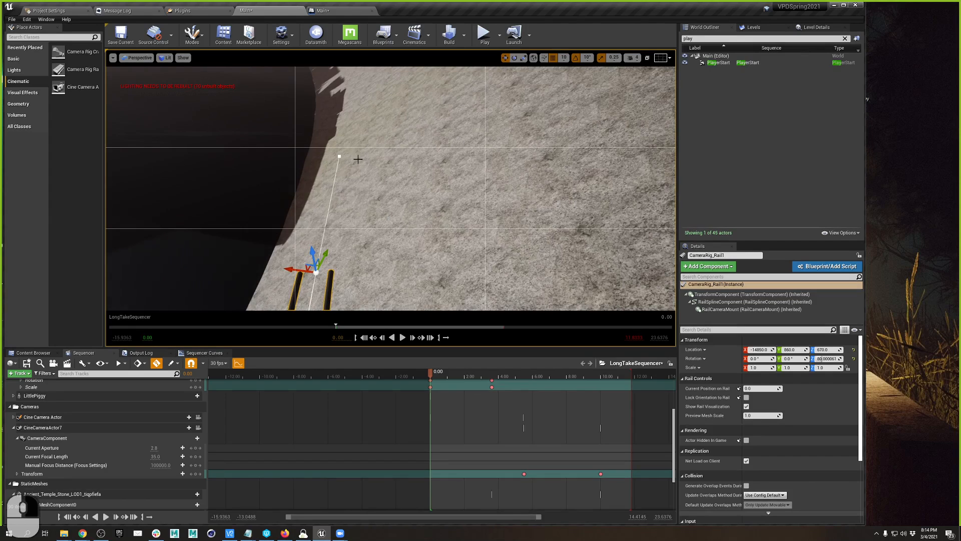
left_click_drag(328, 158, 308, 142)
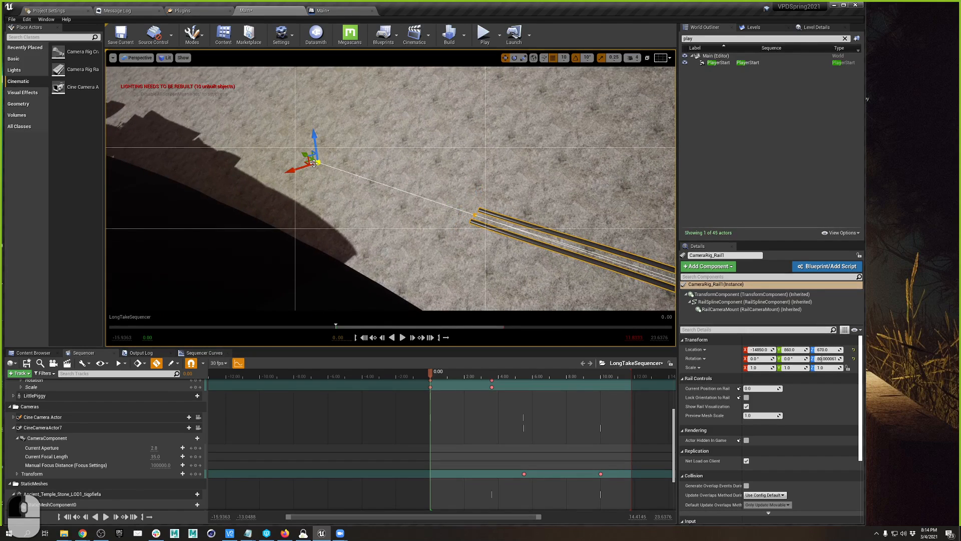
mouse_move(299, 170)
left_mouse_down()
mouse_move(241, 193)
mouse_move(396, 130)
mouse_move(306, 152)
mouse_move(262, 200)
mouse_move(284, 179)
left_mouse_up()
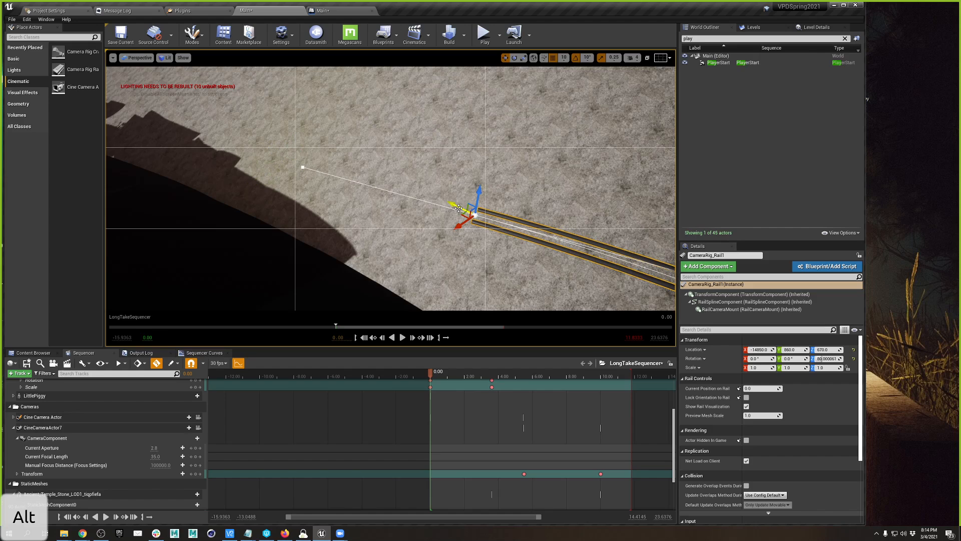
Add another spline point at the far end of the camera rail to extend the track along the slope's edge
left_click_drag(459, 207, 274, 168, "alt")
key("s")
key("d")
right_click_drag(571, 163, 458, 150)
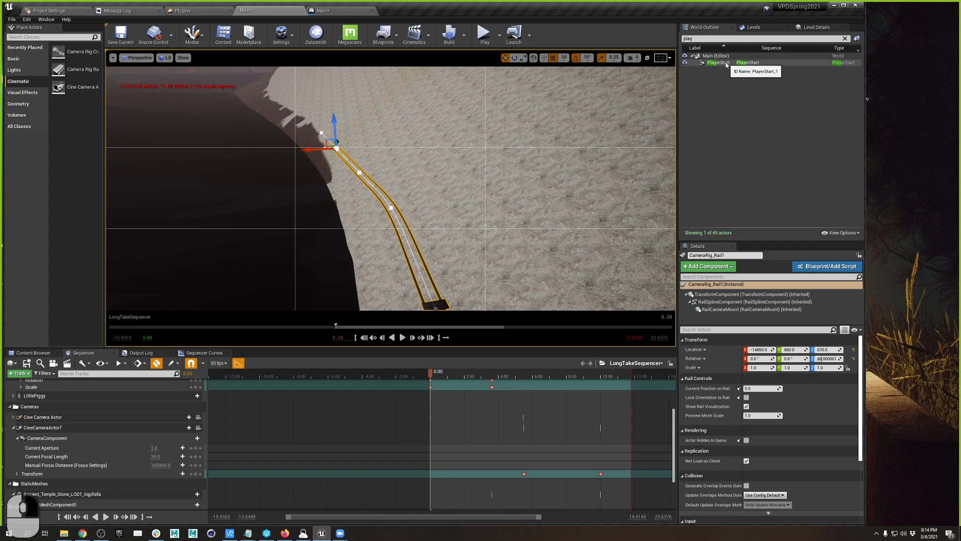
Clear the outliner search, move CameraRig_Rail1 into the 00_Cameras folder, and view the folder move options for Catwalk_Walk_Forward
left_click(845, 38)
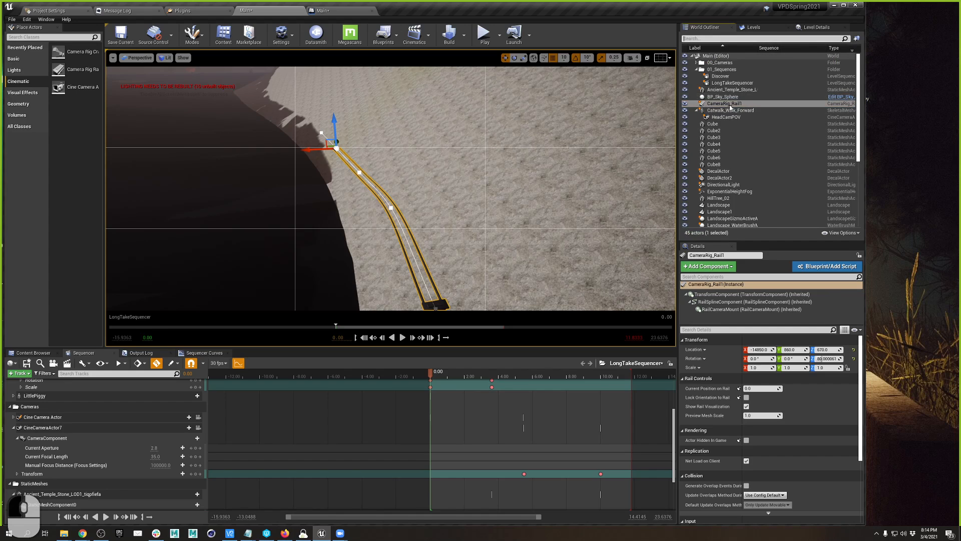
left_click_drag(728, 106, 718, 65)
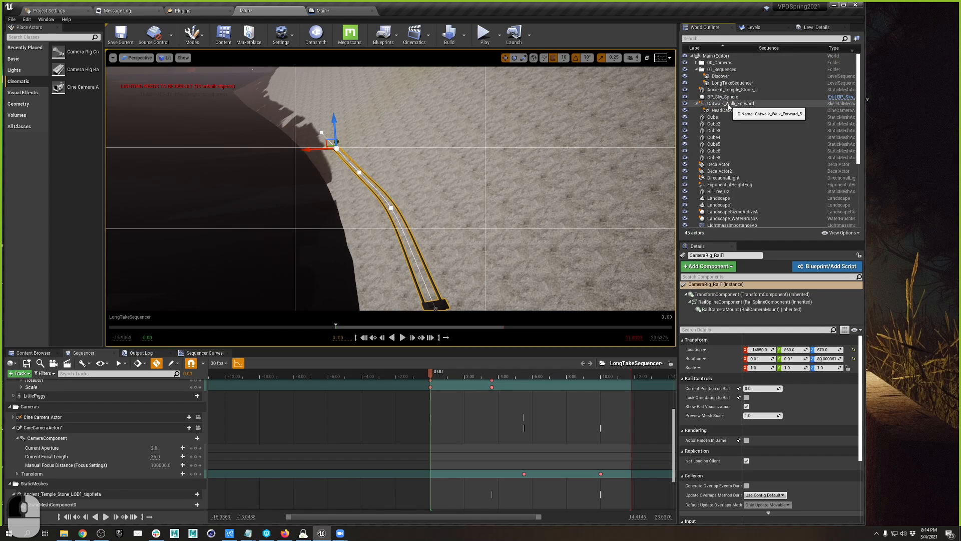
right_click(730, 103)
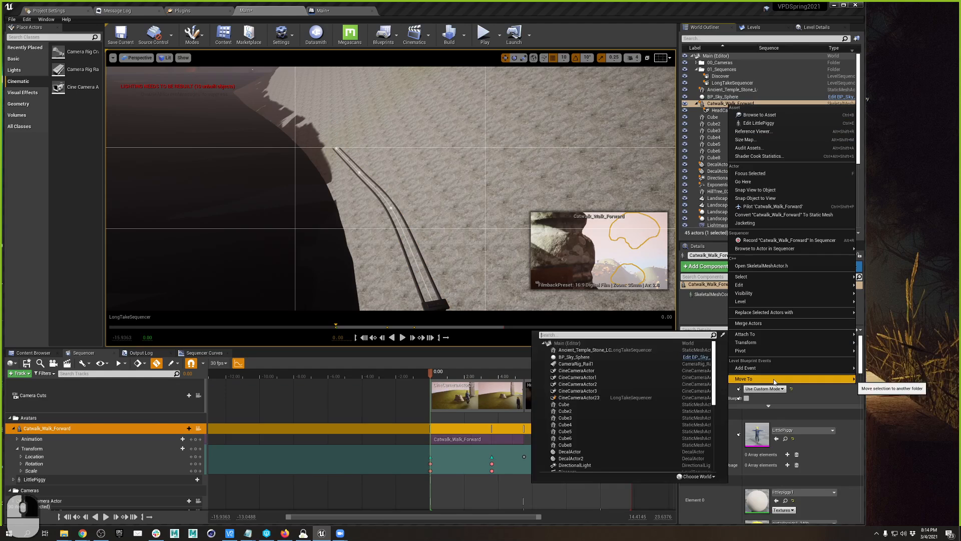
mouse_move(846, 378)
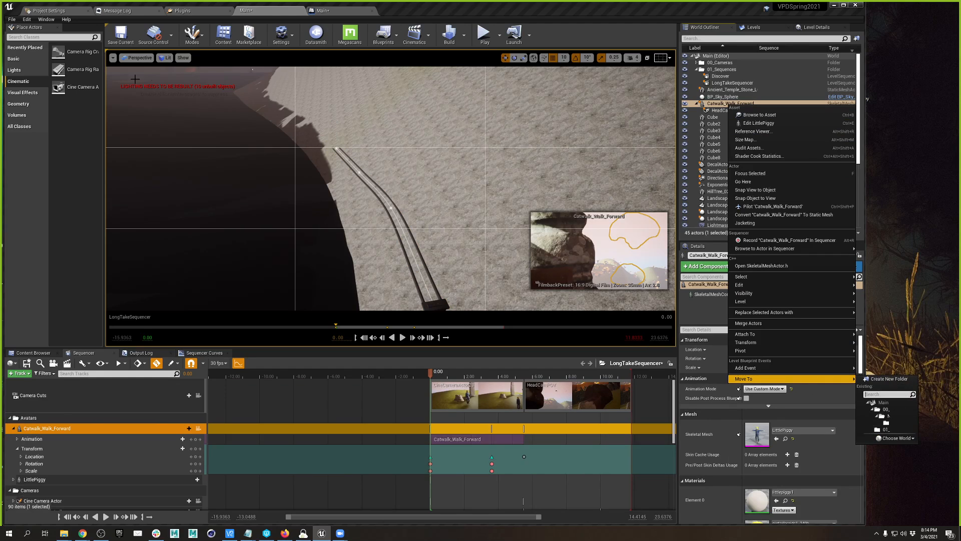
Place a Cine Camera Actor on the camera rail and attach it to CameraRig_Rail1 inside the 00_Cameras folder
left_click_drag(61, 87, 330, 150)
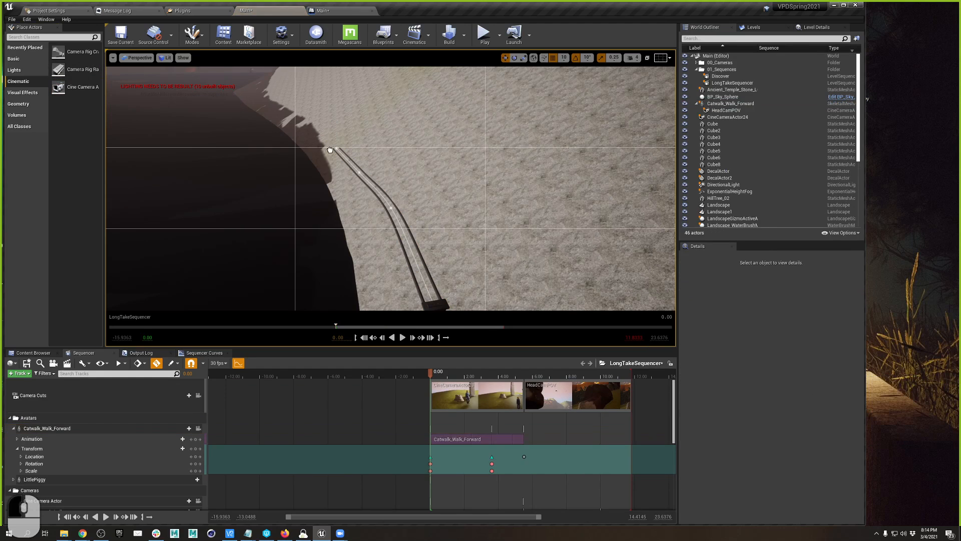
left_click_drag(404, 235, 402, 237)
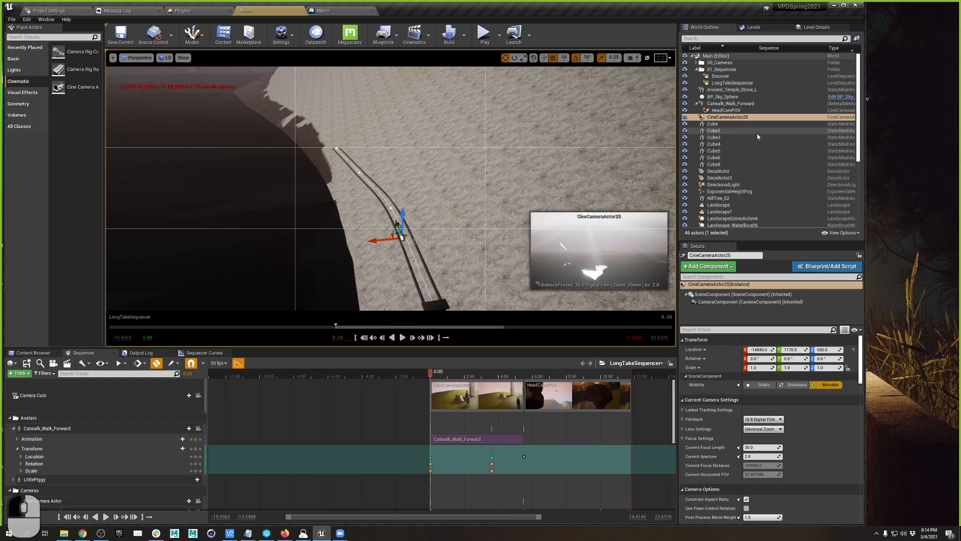
left_click_drag(731, 118, 708, 63)
left_click(696, 63)
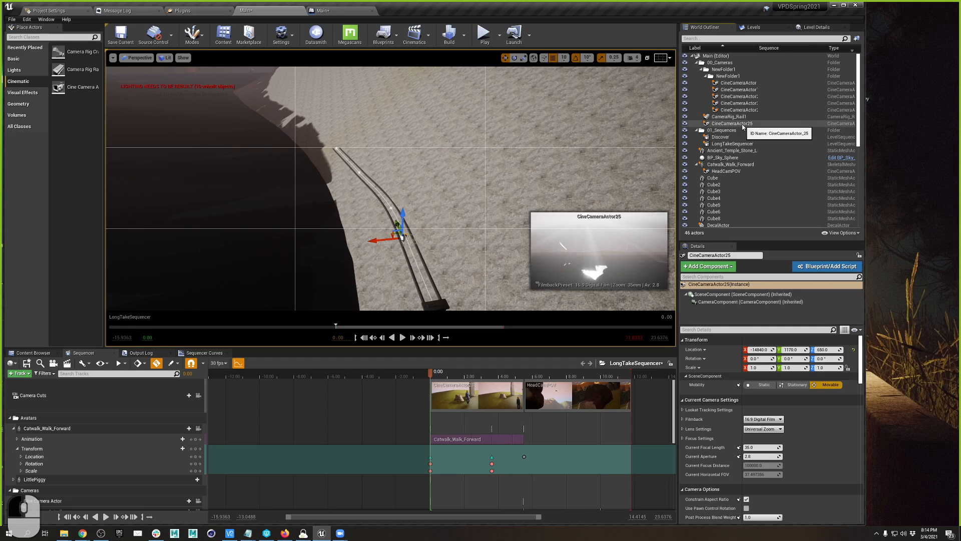
left_click_drag(743, 127, 739, 119)
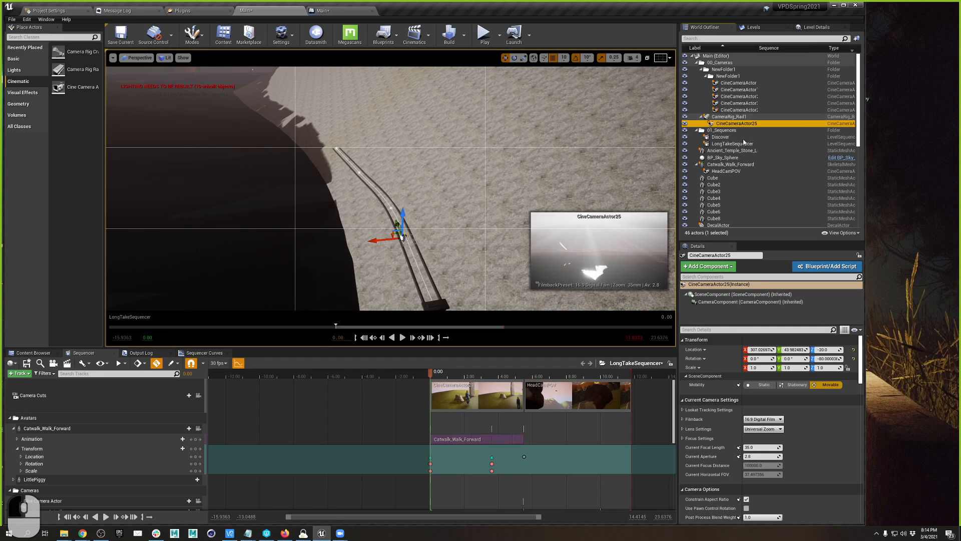
Zero CineCameraActor25's location and rotation relative to the rail, and turn it to a Z rotation of about 227°
left_click(754, 350)
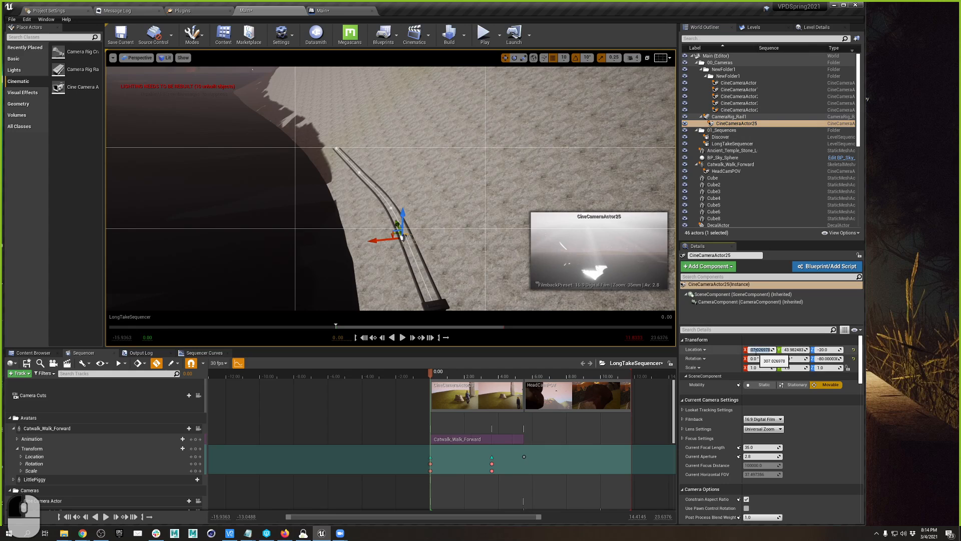
type("0.")
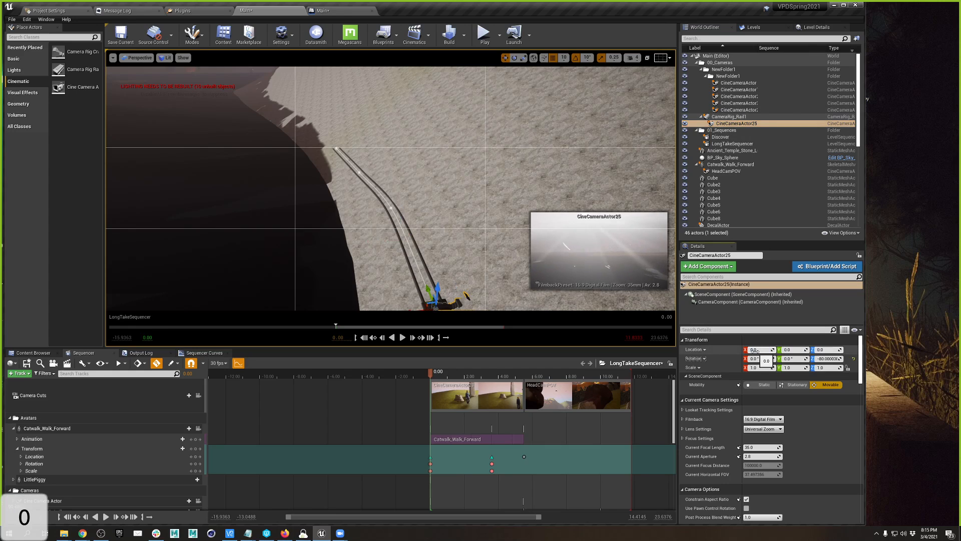
type("0")
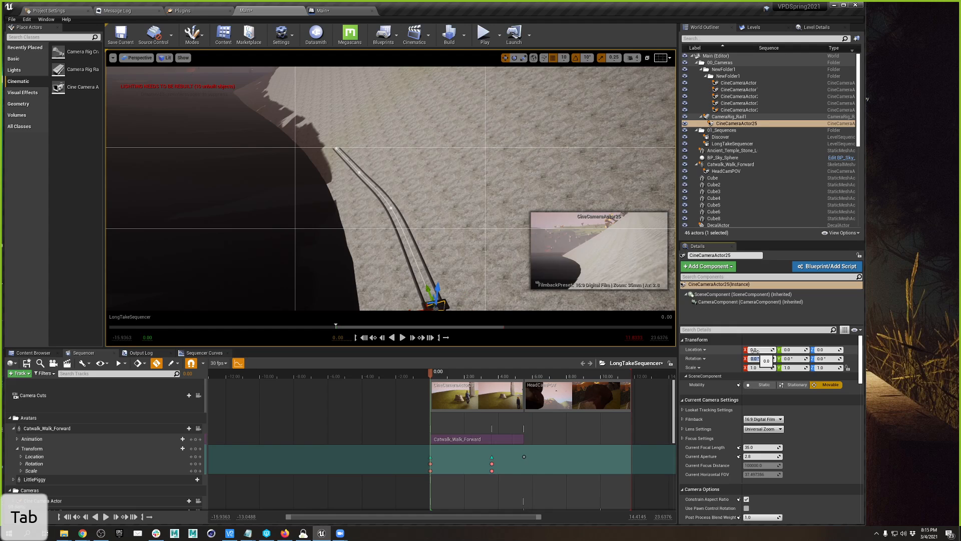
right_click_drag(490, 169, 491, 175)
right_click_drag(400, 166, 404, 166)
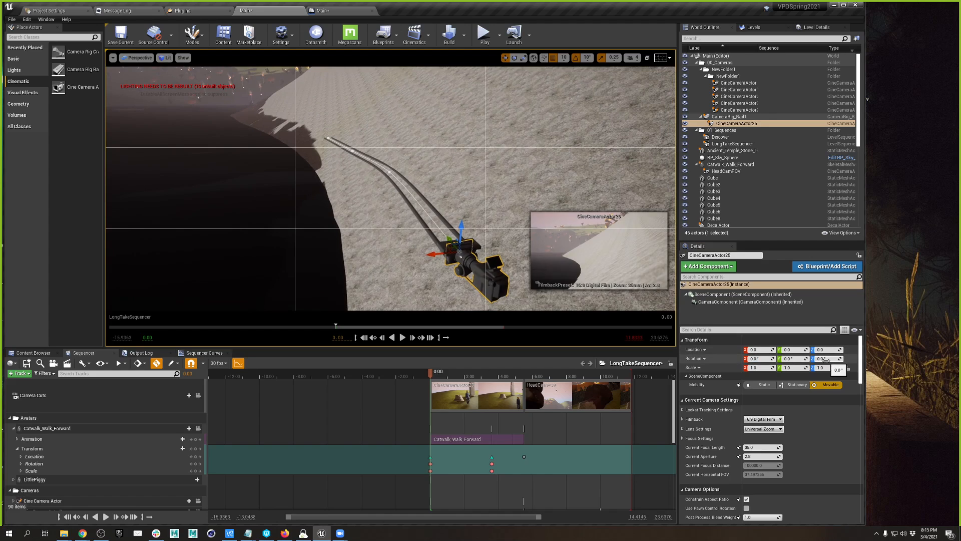
mouse_move(827, 359)
left_mouse_down()
mouse_move(851, 358)
mouse_move(834, 358)
left_mouse_up()
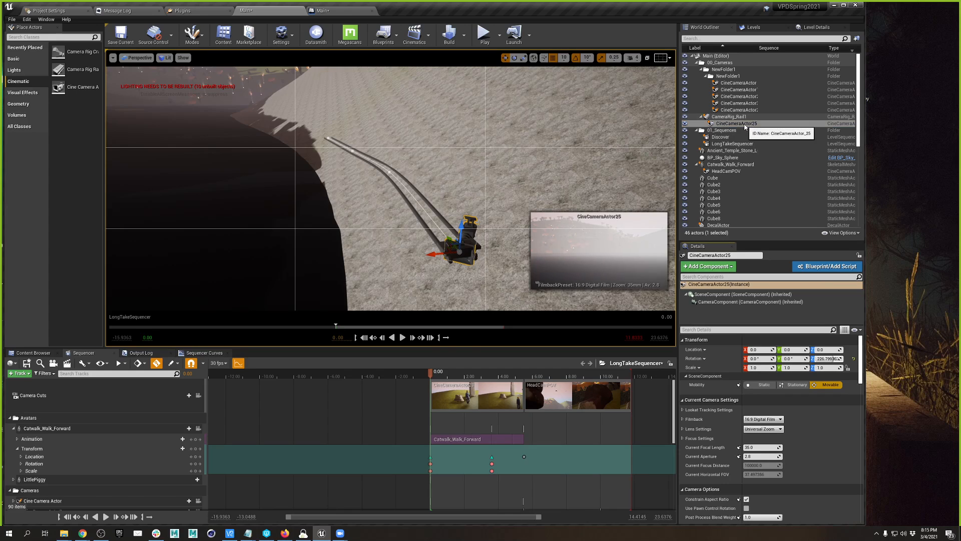
Add CineCameraActor25 and CameraRig_Rail1 as tracks in LongTakeSequencer
left_click_drag(750, 125, 55, 462)
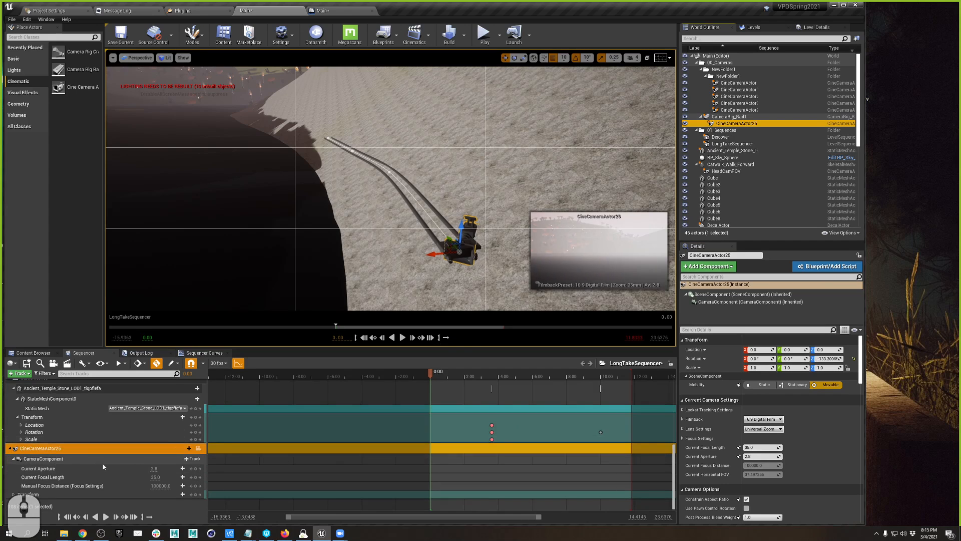
left_click_drag(734, 117, 168, 496)
scroll(118, 470, "down", 2)
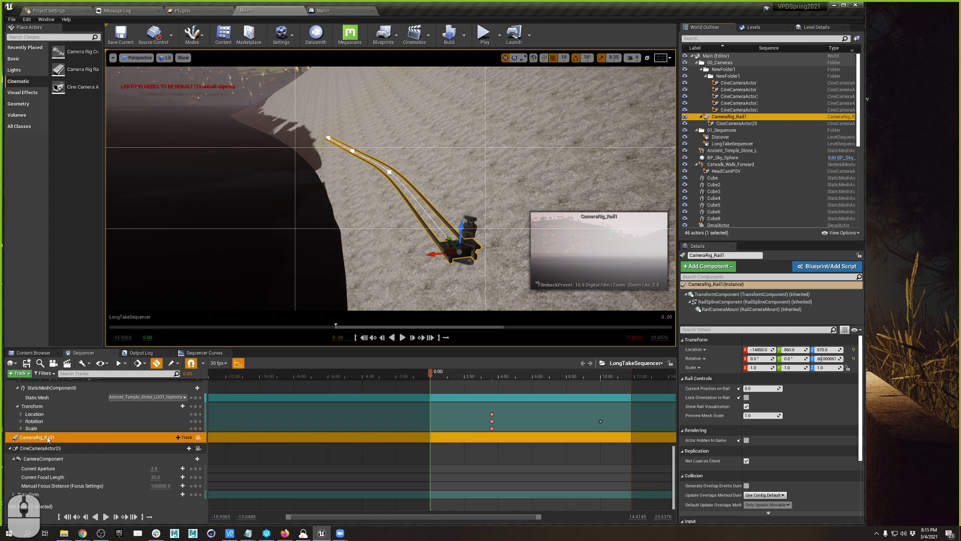
left_click(64, 450)
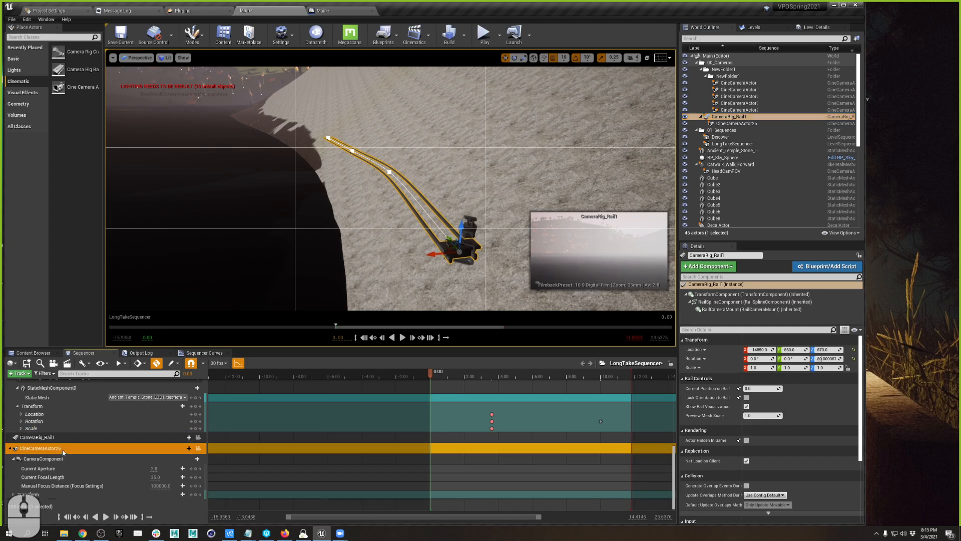
Key CineCameraActor25's transform at 0.00 and at 10.00, matching the temple stone's rotation key time
left_click(195, 495)
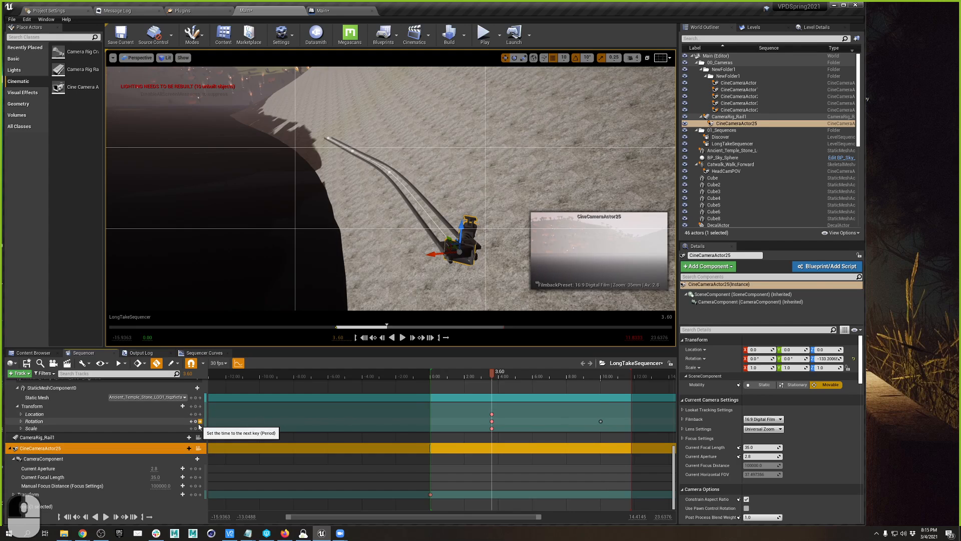
left_click(200, 421)
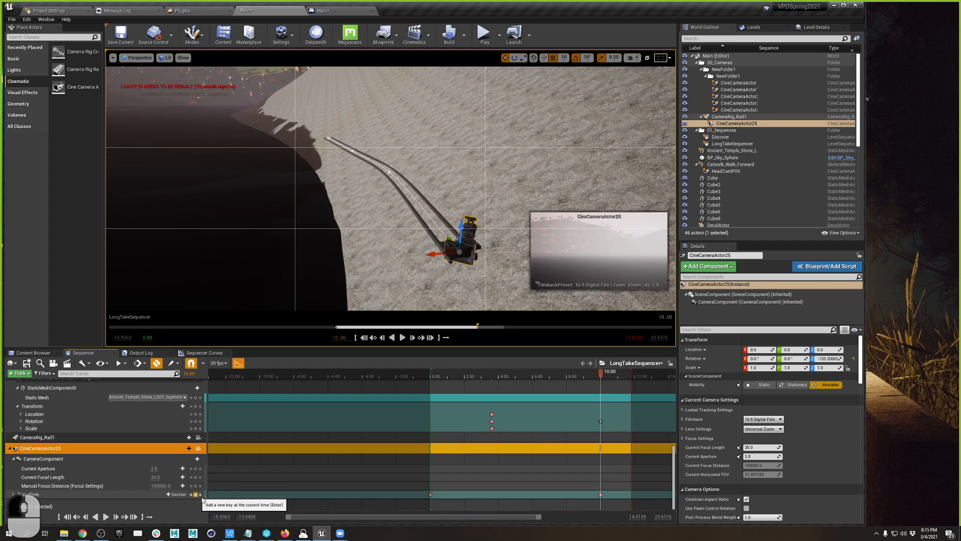
left_click(191, 495)
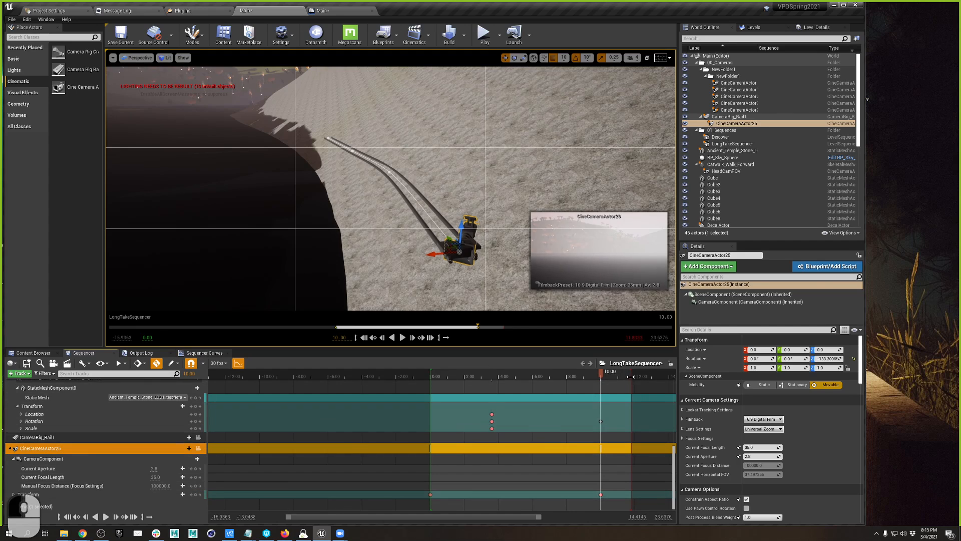
Extend the end of the LongTakeSequencer playback range to about 15.03 seconds
left_click_drag(630, 376, 673, 379)
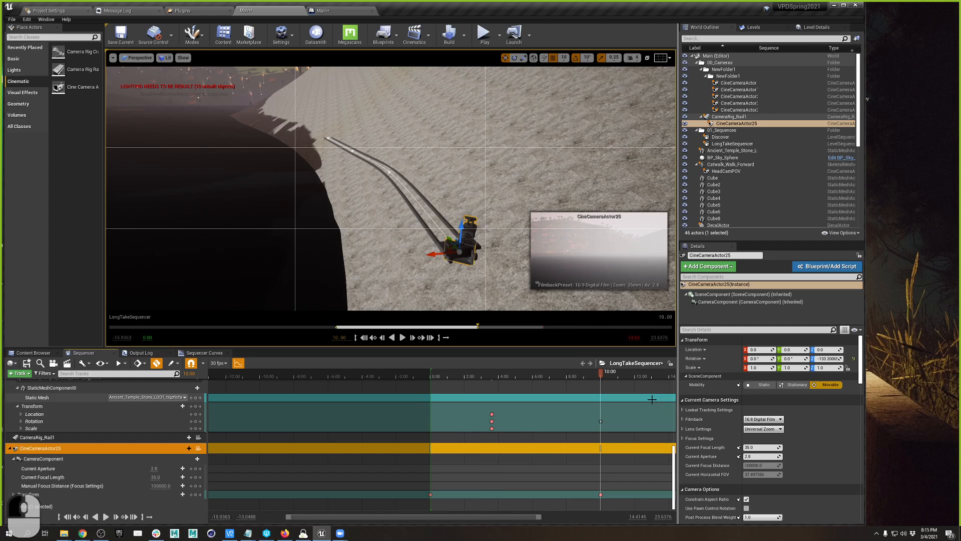
scroll(668, 372, "down", 3, "ctrl")
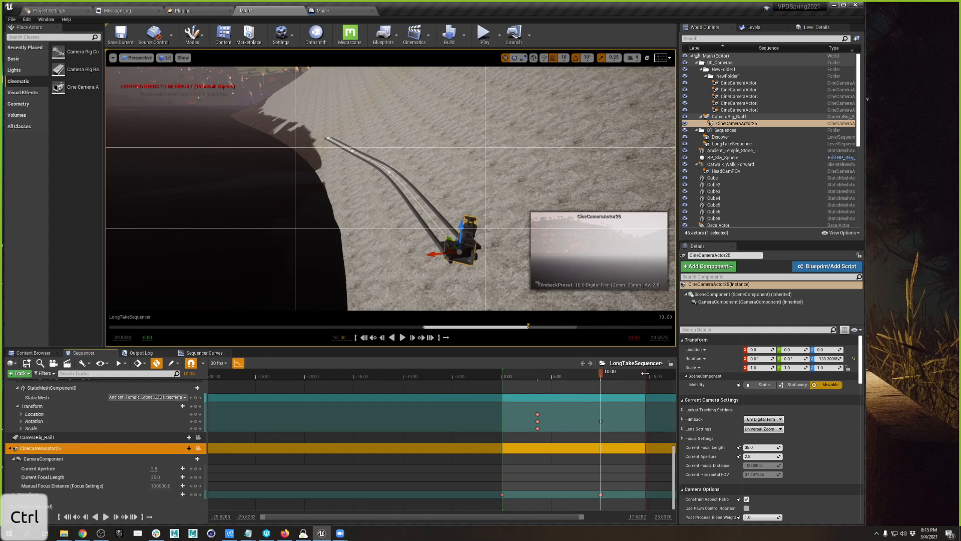
left_click_drag(646, 373, 649, 372)
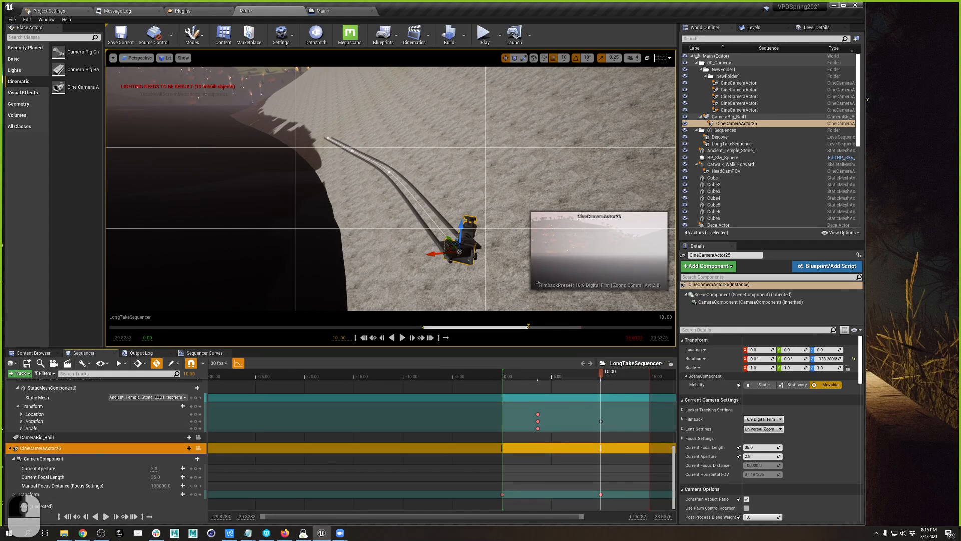
Key CineCameraActor25's Z rotation at about 309.6° at 15.0333 on the timeline
left_click(536, 282)
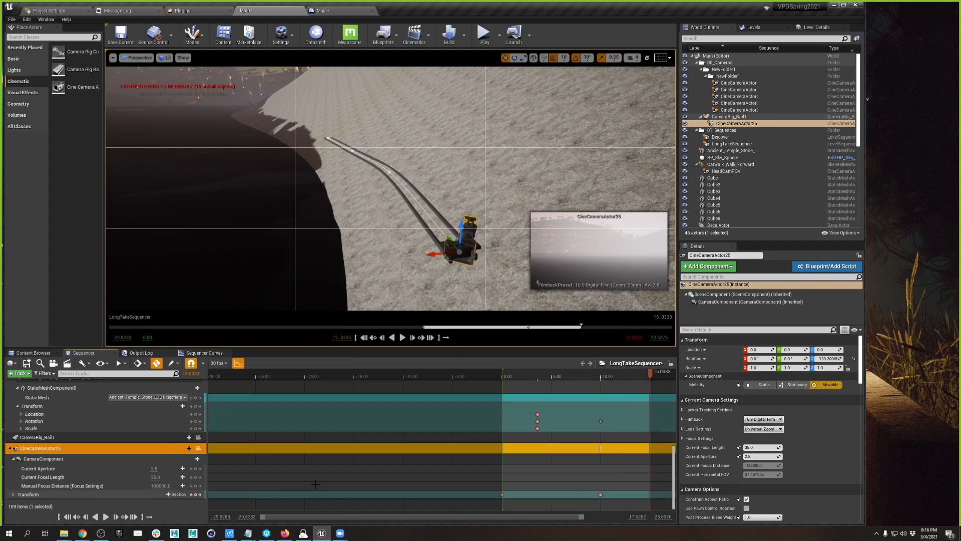
left_click(827, 359)
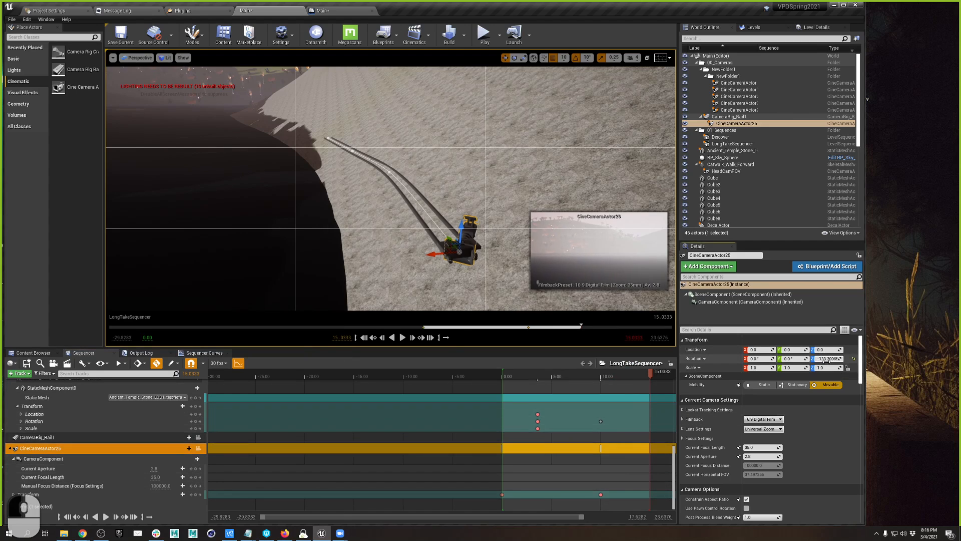
mouse_move(827, 361)
left_mouse_down()
mouse_move(877, 361)
mouse_move(831, 359)
mouse_move(840, 359)
left_mouse_up()
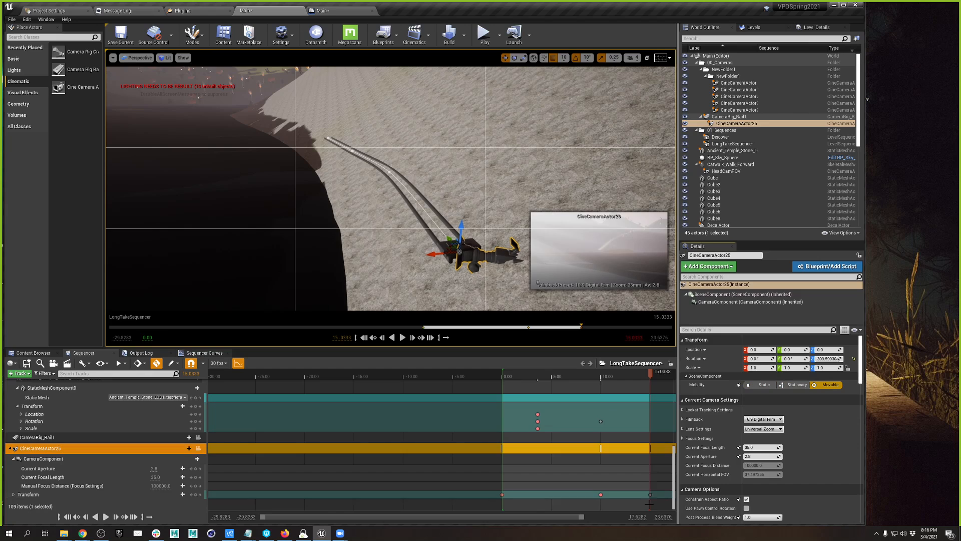
Scrub the camera's turn and set its Z rotation at the 10.00 key to 207°
left_click_drag(650, 373, 636, 358)
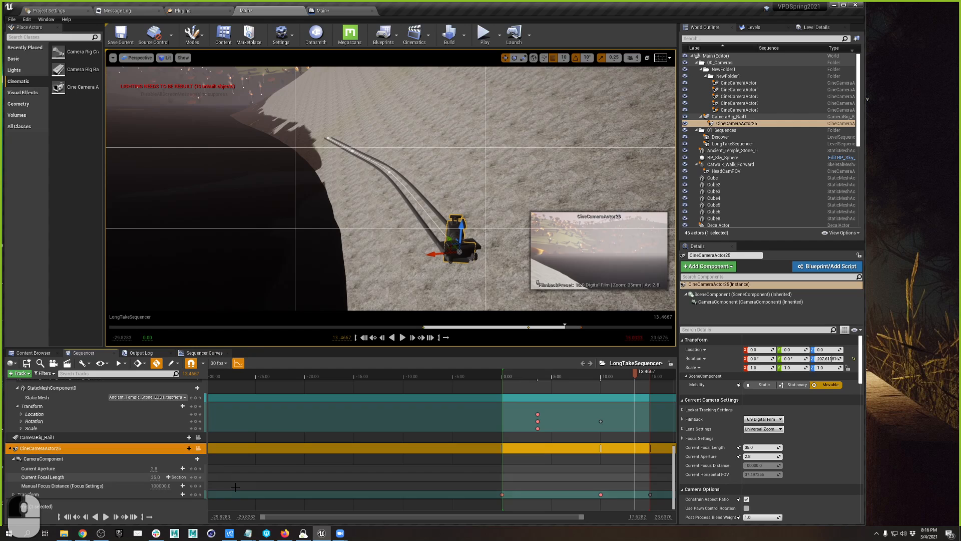
left_click(189, 496)
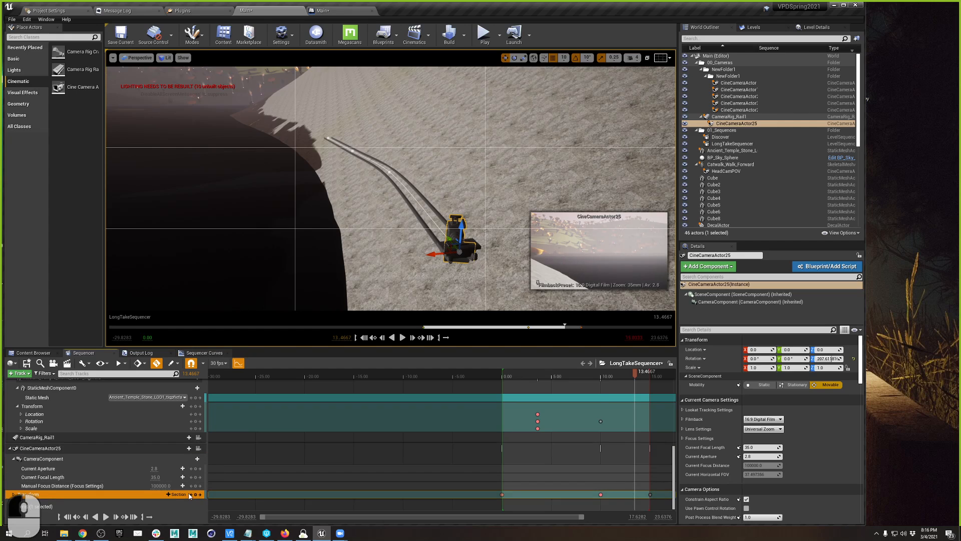
left_click(191, 494)
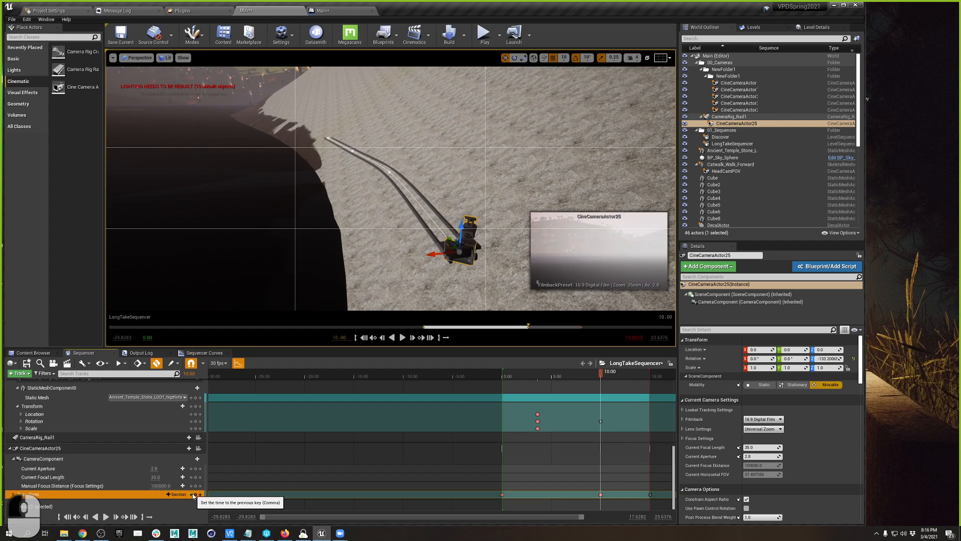
left_click(823, 359)
type("207")
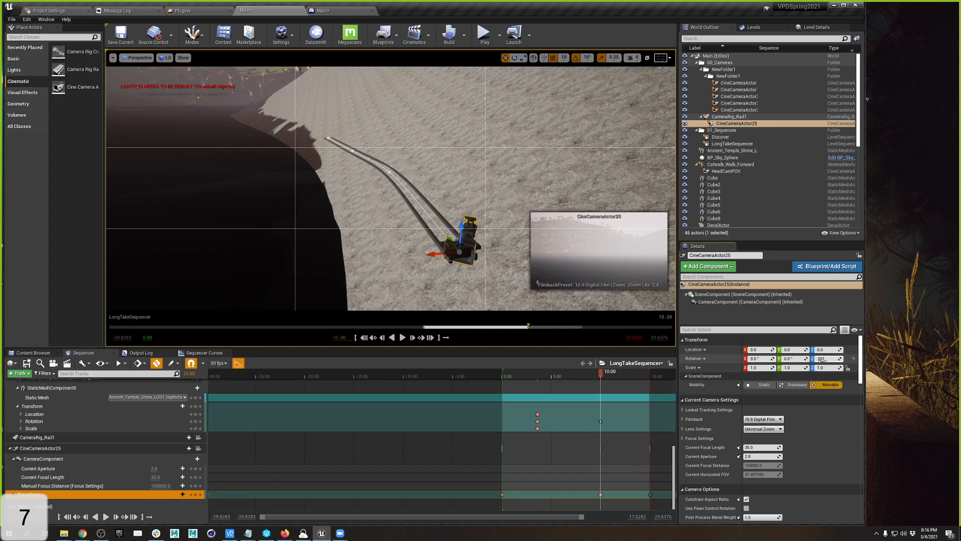
key("Return")
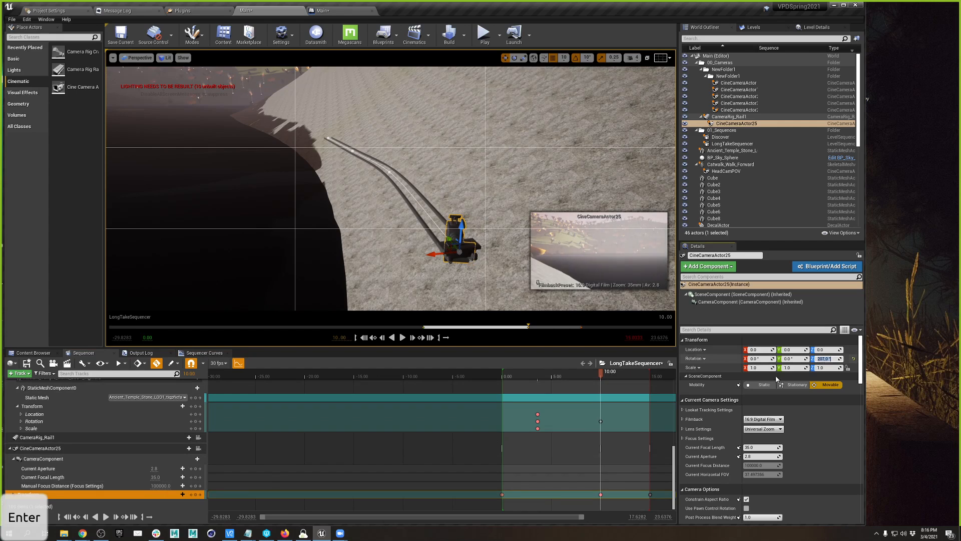
mouse_move(600, 377)
left_mouse_down()
mouse_move(656, 375)
mouse_move(600, 382)
left_mouse_up()
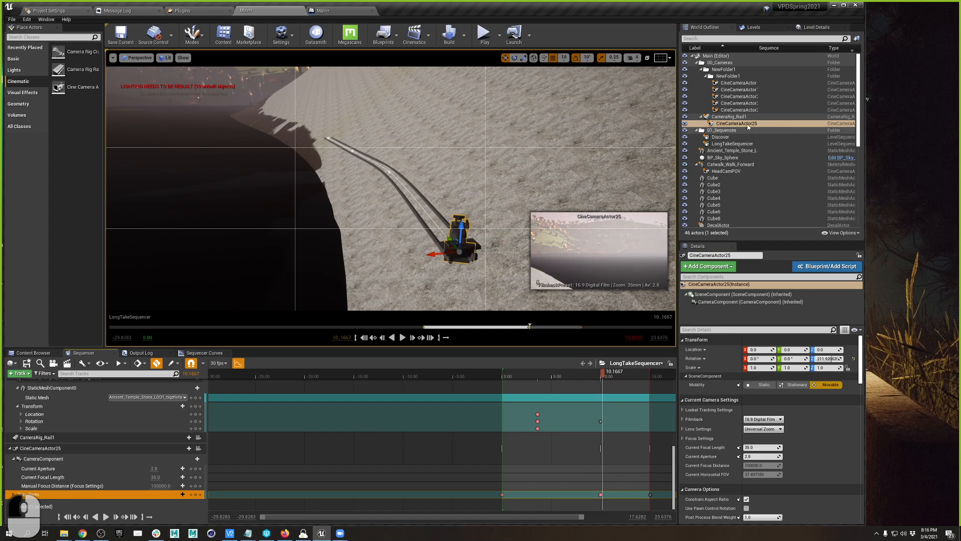
Key CameraRig_Rail1's Current Position on Rail at 0.0 at 10.00 on the timeline
left_click(731, 116)
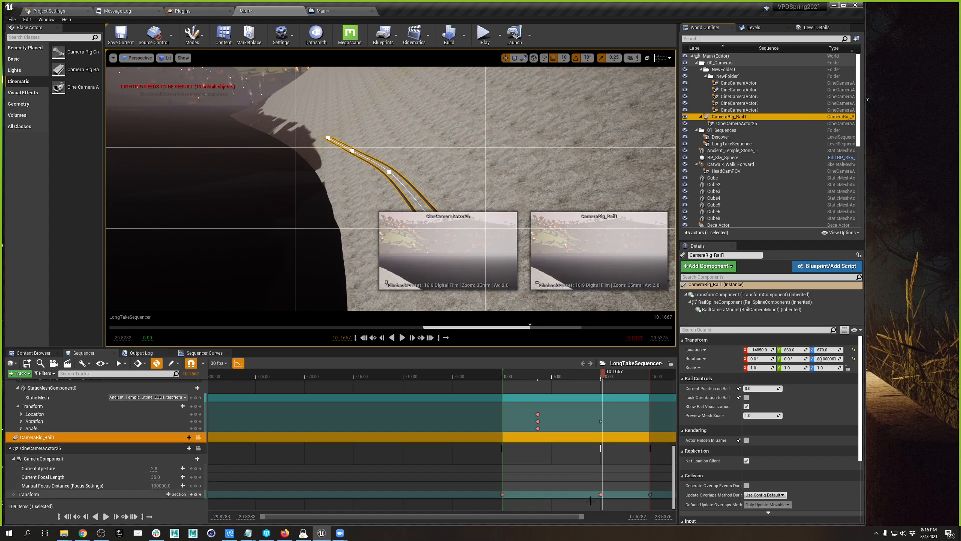
left_click(190, 495)
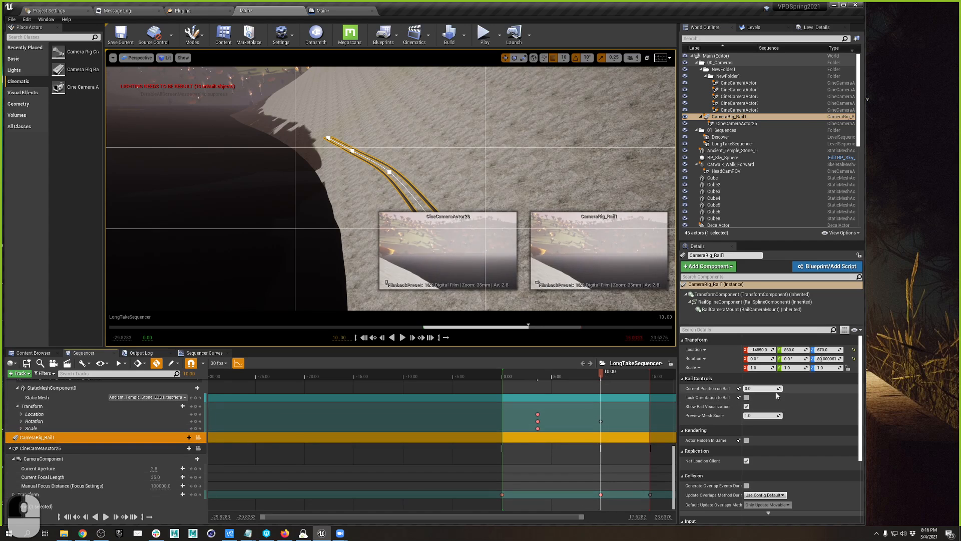
left_click(740, 389)
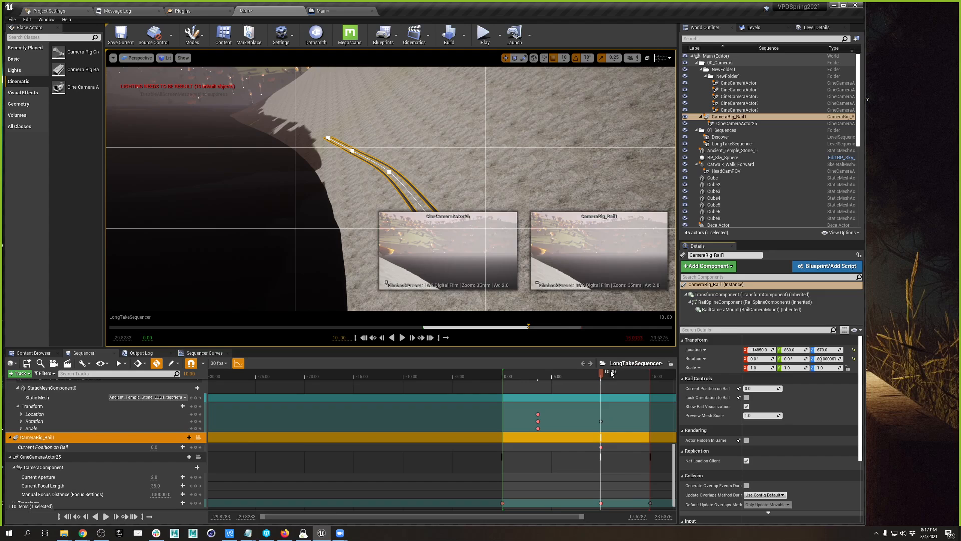
Set CameraRig_Rail1's Current Position on Rail to 1.0 at 15.0333 and scrub the timeline to check the move
left_click_drag(611, 373, 652, 374)
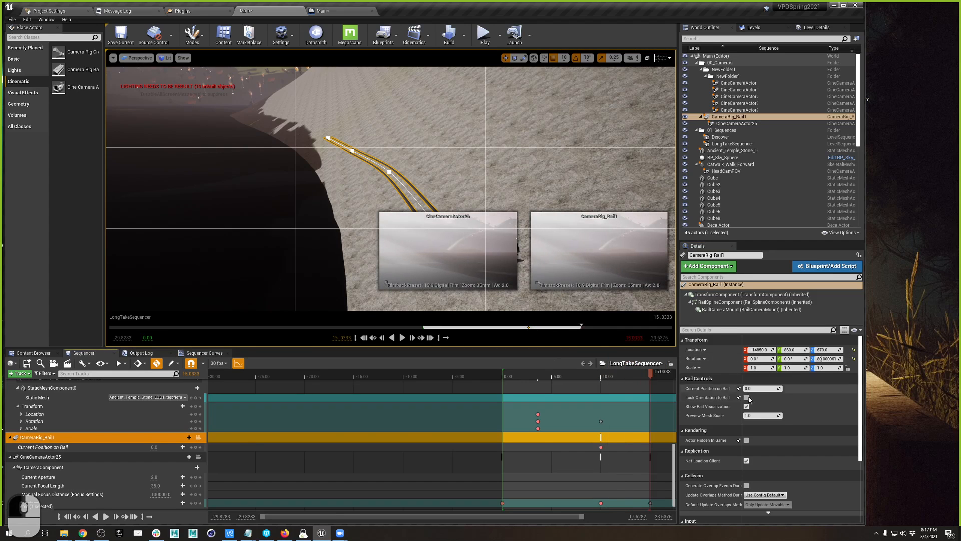
type("1")
key("Tab")
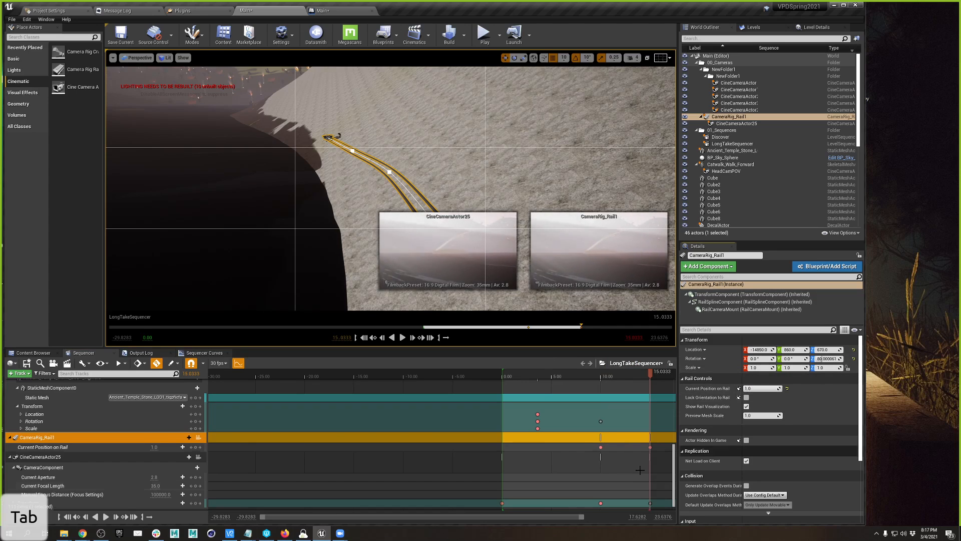
left_click_drag(642, 373, 662, 349)
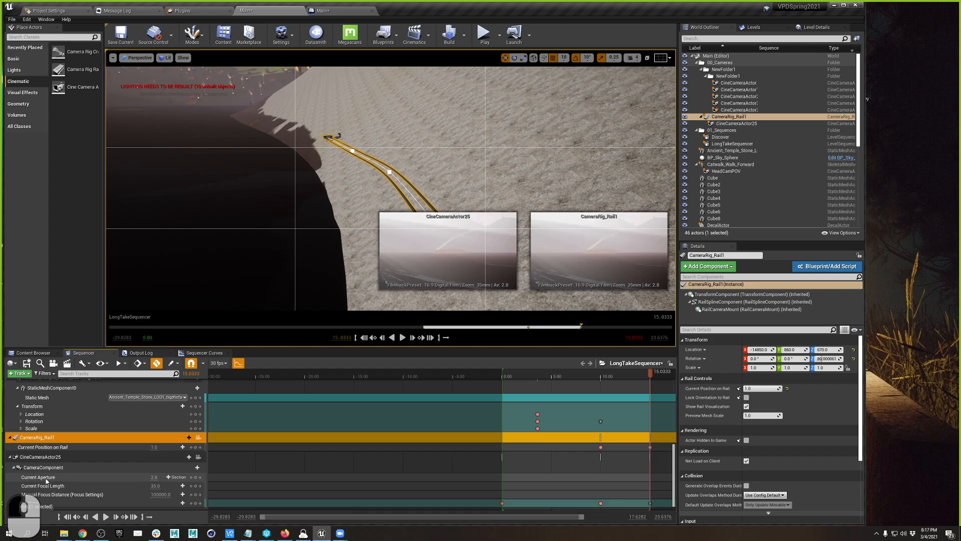
Expand CineCameraActor25's Transform track to examine the keys on its individual Location and Rotation channels
scroll(48, 481, "down", 1)
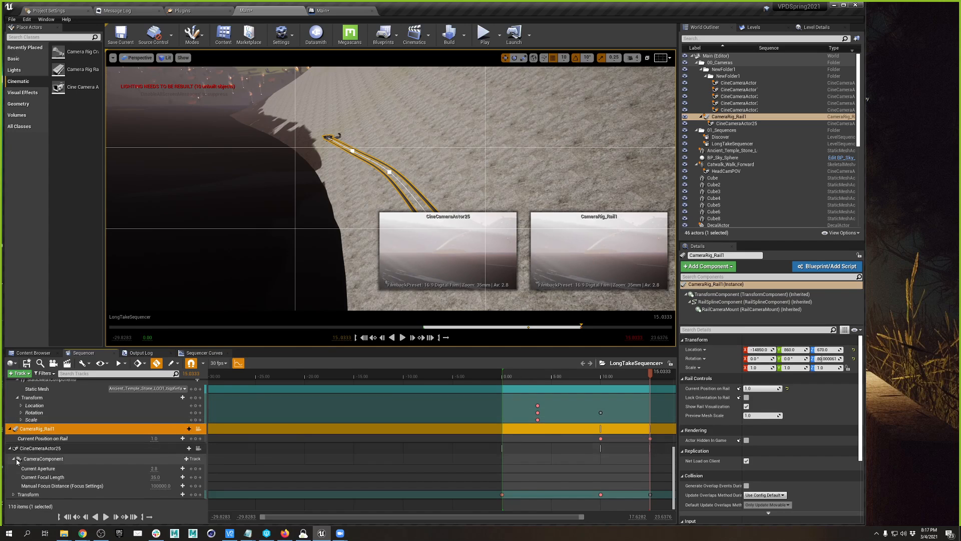
left_click(13, 494, "ctrl")
scroll(493, 496, "down", 2)
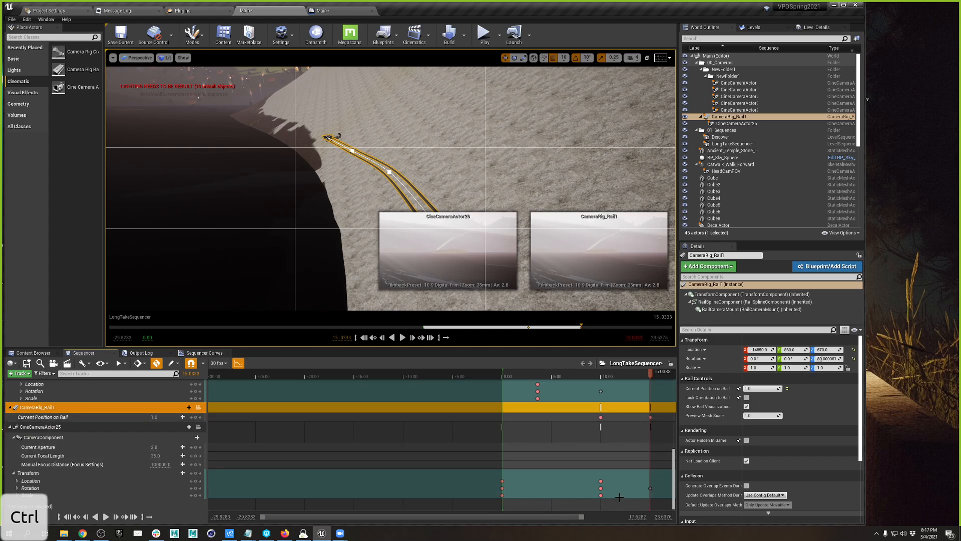
left_click(17, 481, "ctrl")
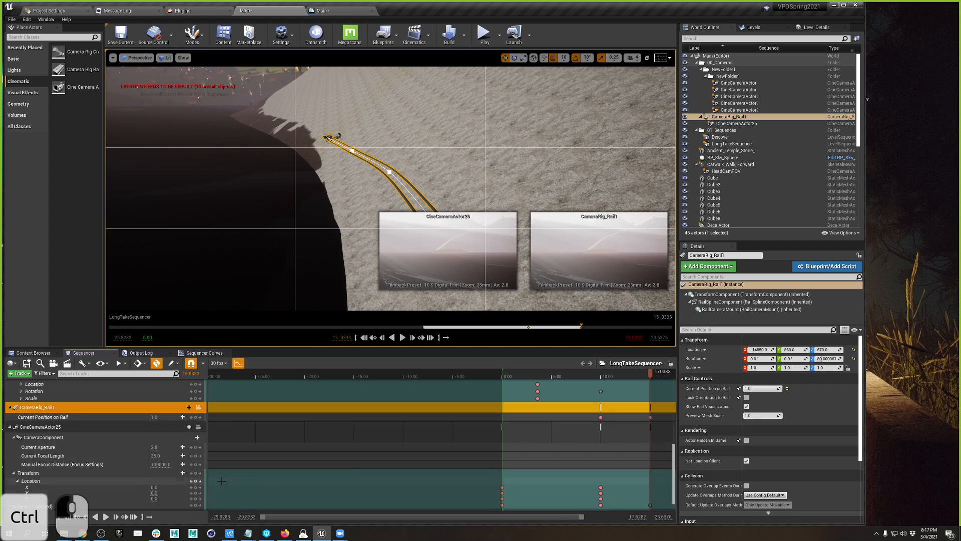
scroll(221, 480, "down", 1)
left_click_drag(615, 506, 596, 495)
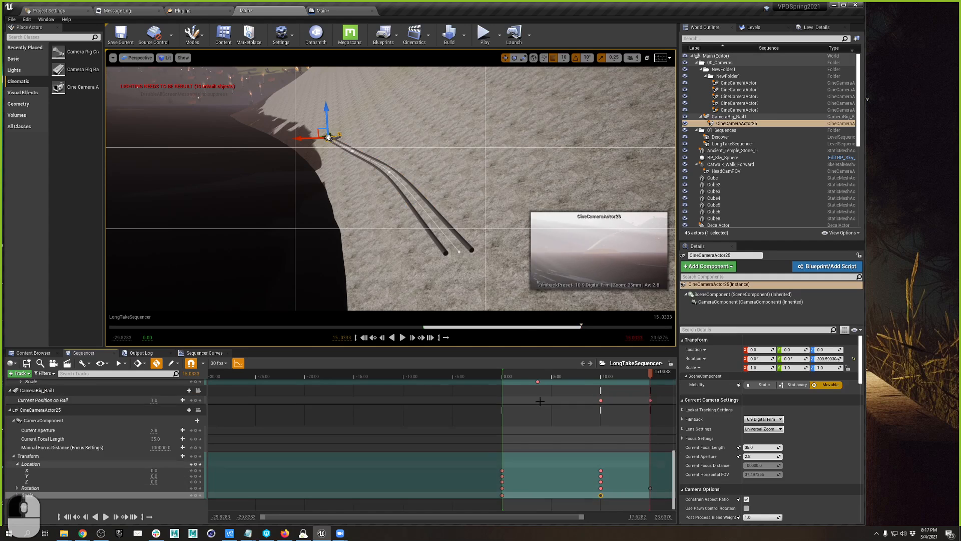
left_click(19, 490)
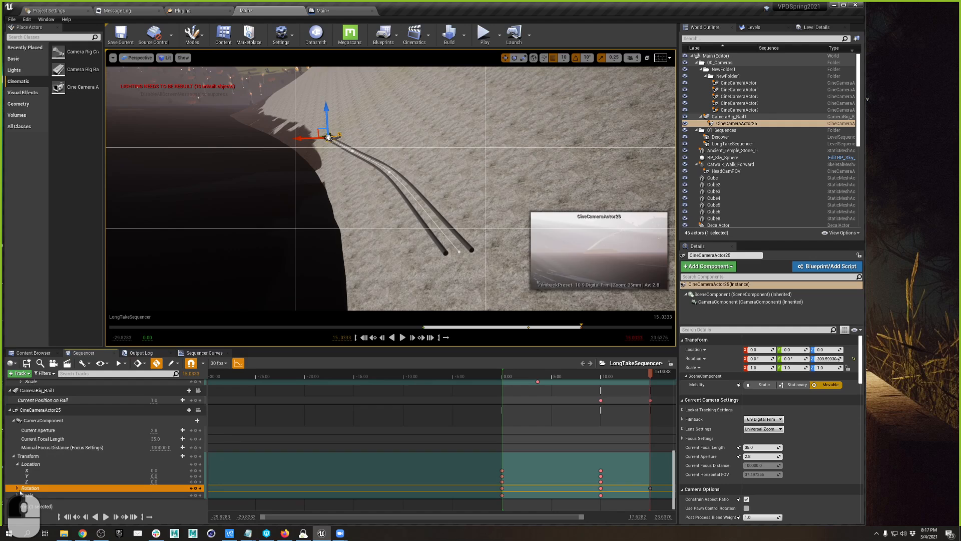
left_click(17, 489)
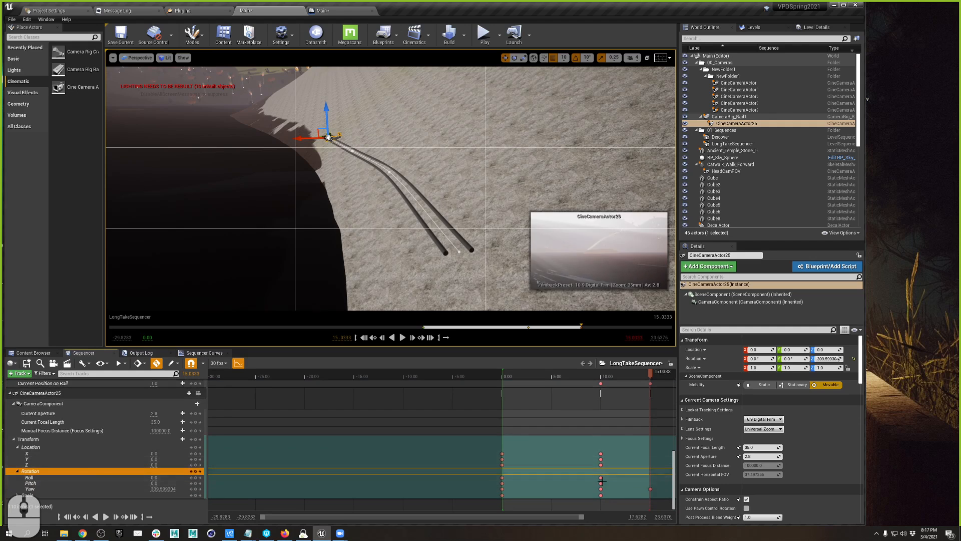
mouse_move(650, 374)
left_mouse_down()
mouse_move(595, 380)
mouse_move(650, 382)
left_mouse_up()
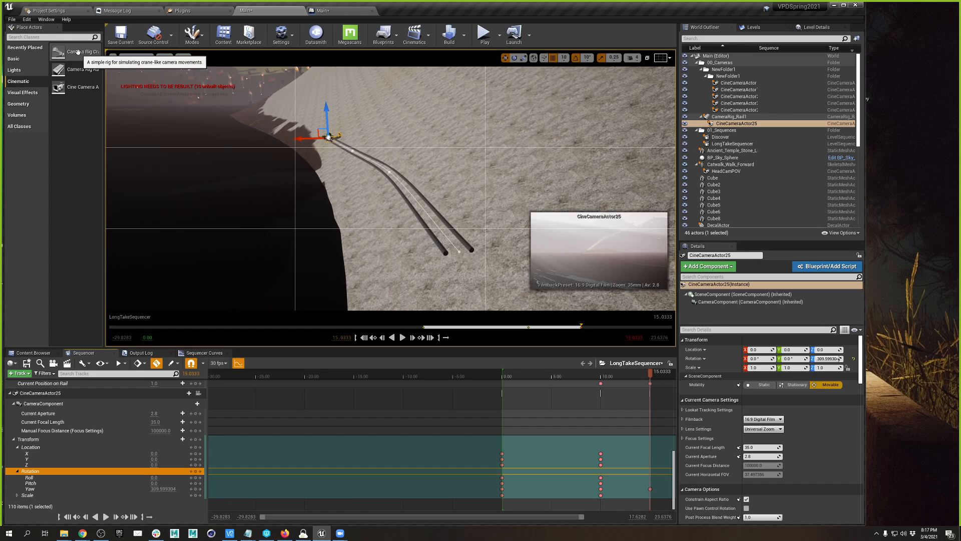
Place a Camera Rig Crane near the rail, attach it to CameraRig_Rail1 and attach CineCameraActor25 to the crane
left_click_drag(77, 51, 435, 278)
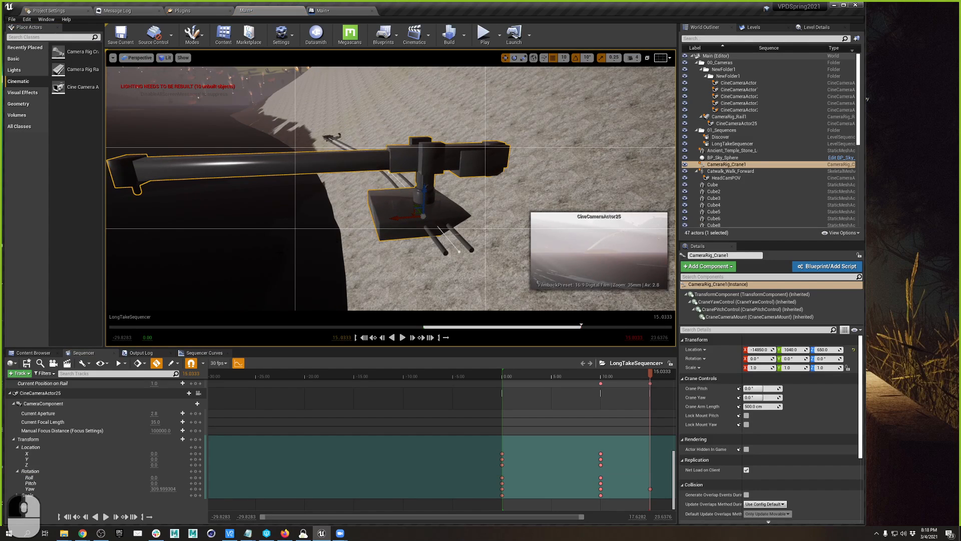
key("s")
right_click_drag(296, 236, 297, 237)
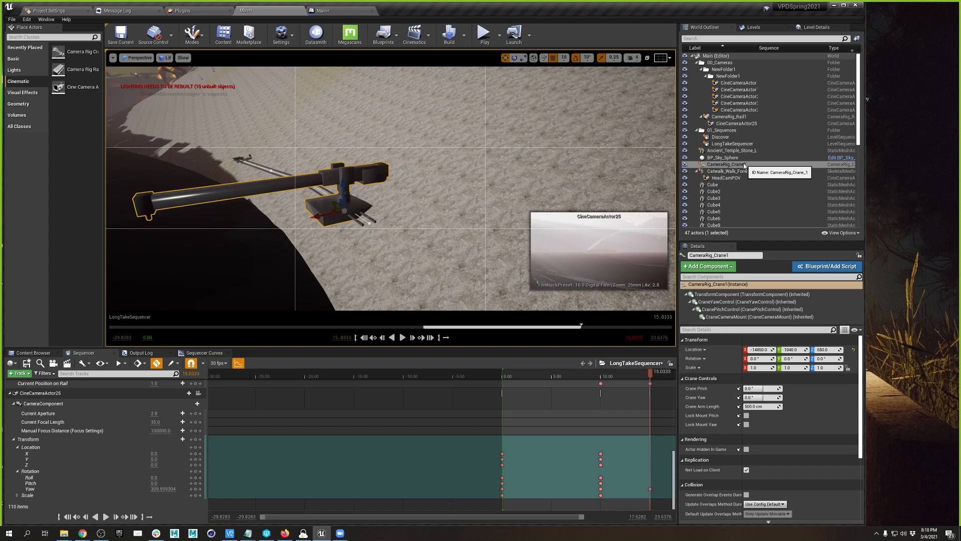
left_click_drag(745, 166, 741, 124)
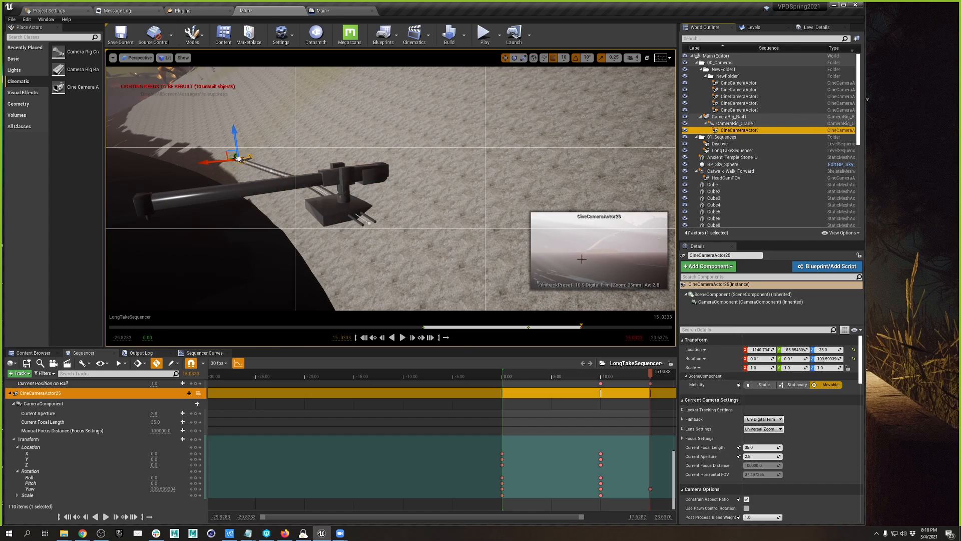
mouse_move(638, 376)
left_mouse_down()
mouse_move(622, 379)
mouse_move(643, 373)
left_mouse_up()
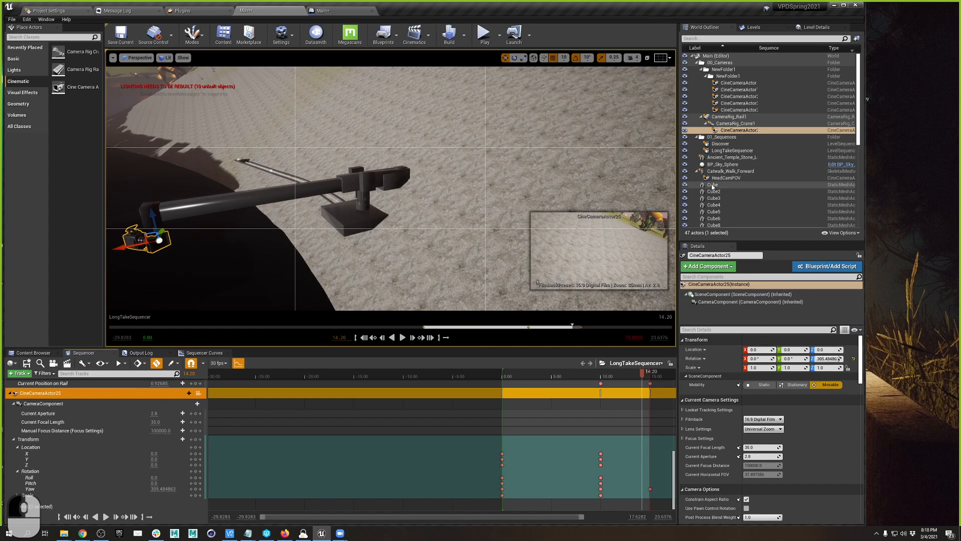
Set CameraRig_Crane1's Location and Rotation to 0 on all axes
left_click(735, 123)
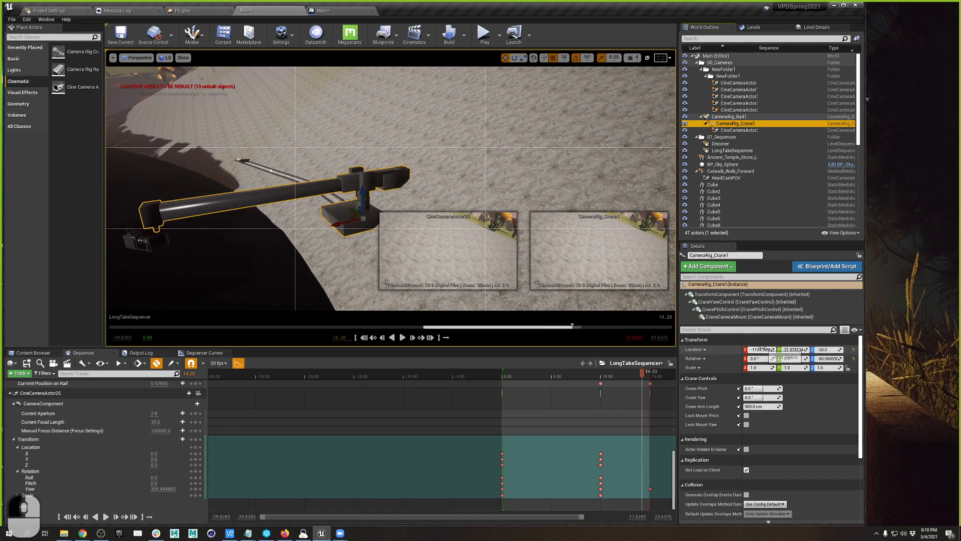
left_click(769, 350)
type("0")
key("Tab")
type("0")
key("Tab")
type("0")
key("Tab")
type("0")
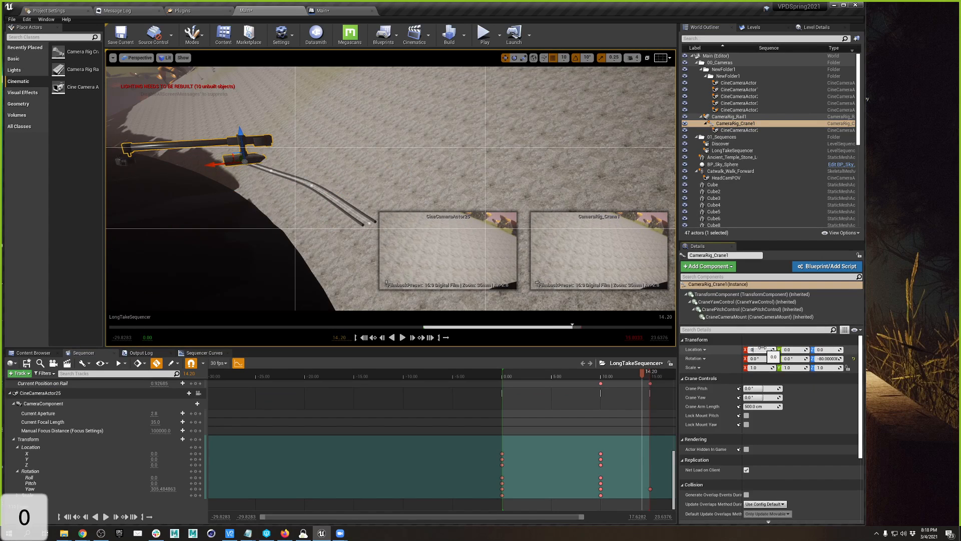
key("Tab")
type("0")
key("Tab")
type("0")
key("Tab")
type("0")
key("Tab")
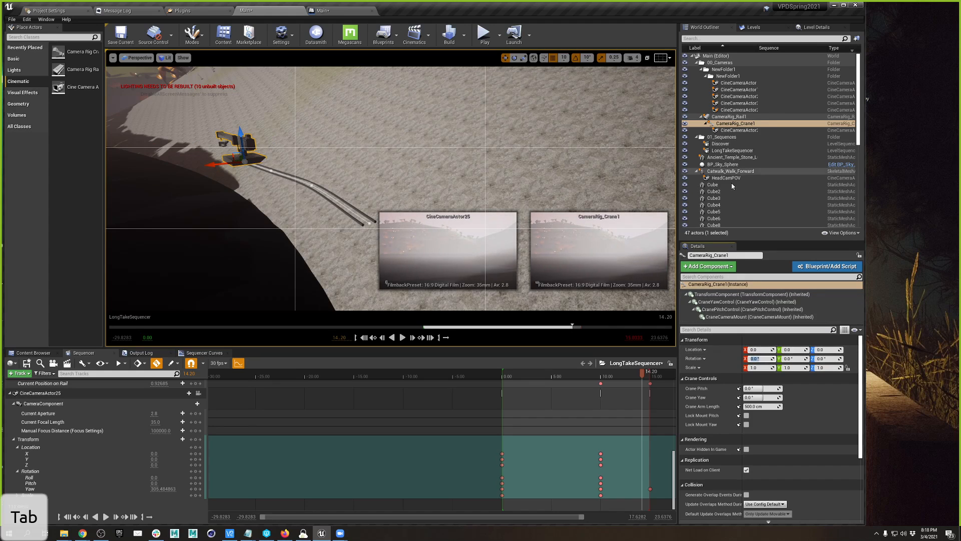
Scrub the timeline to check the crane's travel along the rail, and return to the 10.00 key with CameraRig_Crane1 selected
left_click(625, 379)
mouse_move(625, 377)
left_mouse_down()
mouse_move(615, 374)
mouse_move(662, 367)
mouse_move(589, 370)
mouse_move(619, 364)
left_mouse_up()
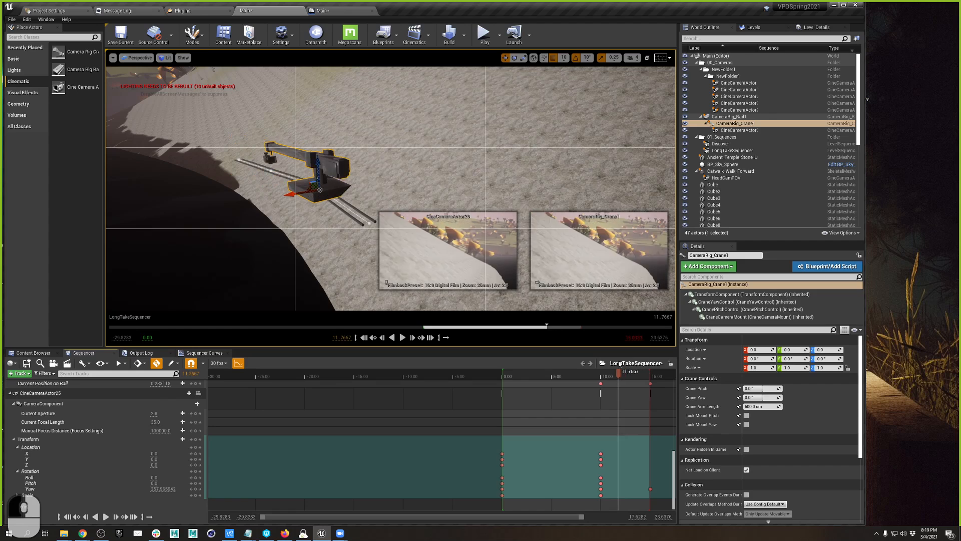
left_click(739, 130)
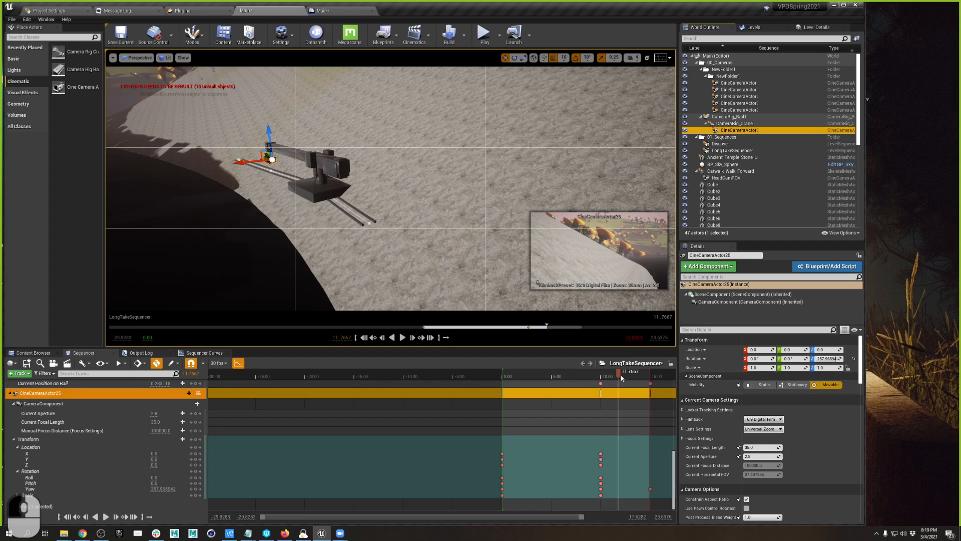
mouse_move(619, 372)
left_mouse_down()
mouse_move(643, 375)
mouse_move(602, 376)
left_mouse_up()
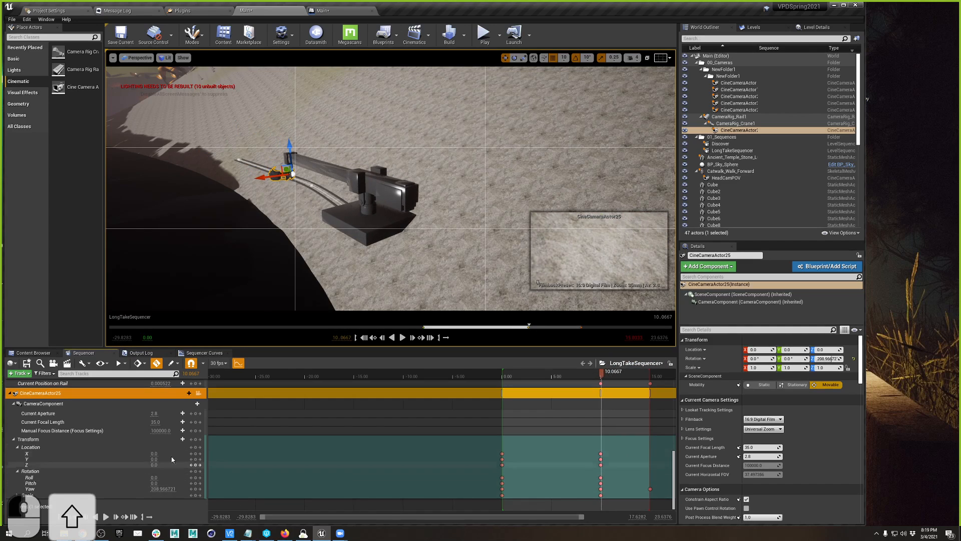
left_click(192, 454)
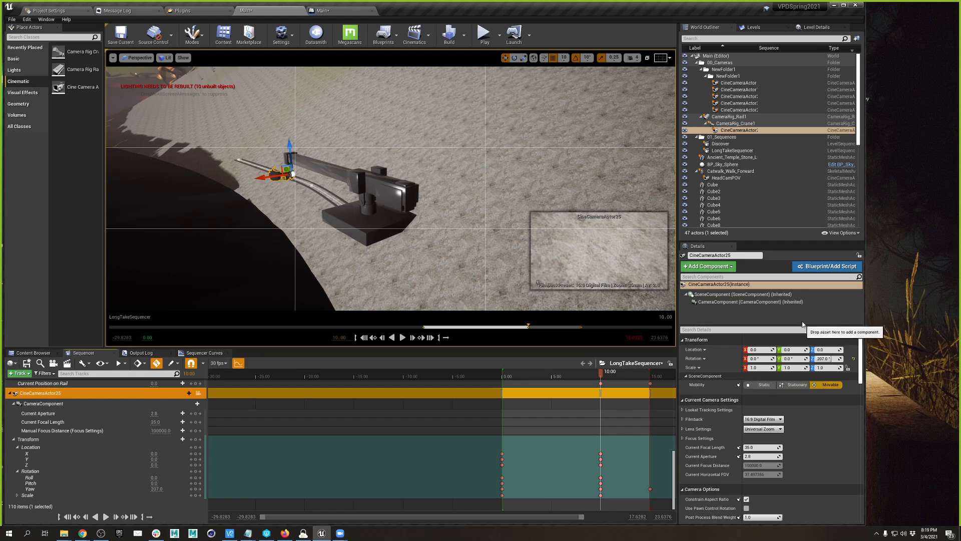
left_click(383, 188)
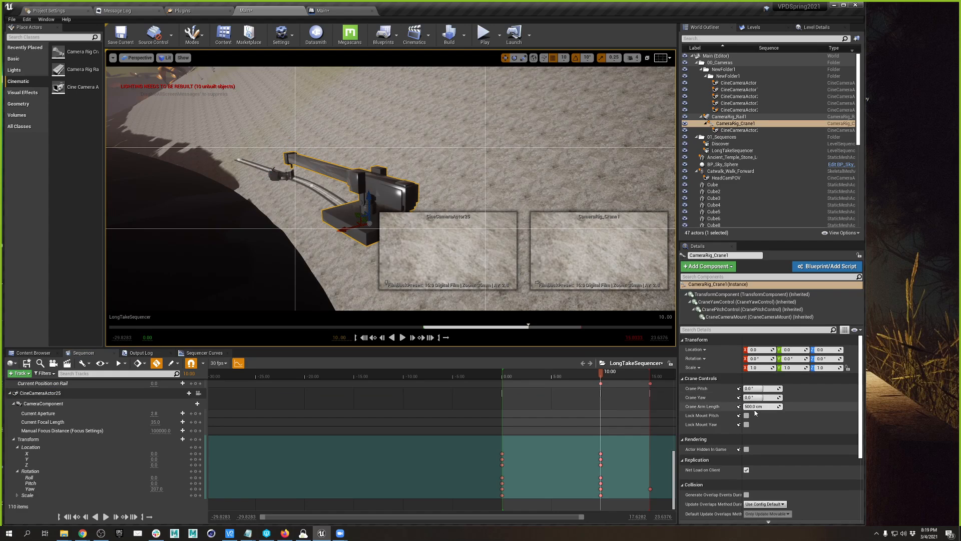
Try a Crane Arm Length of about 349 cm and restore it to 500 cm
mouse_move(757, 406)
left_mouse_down()
mouse_move(727, 406)
mouse_move(758, 406)
left_mouse_up()
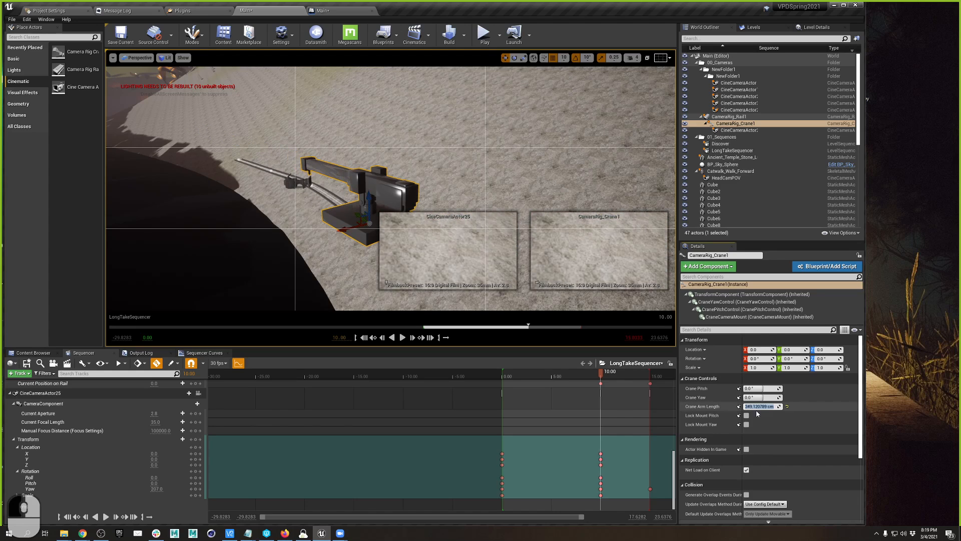
type("0")
key("Tab")
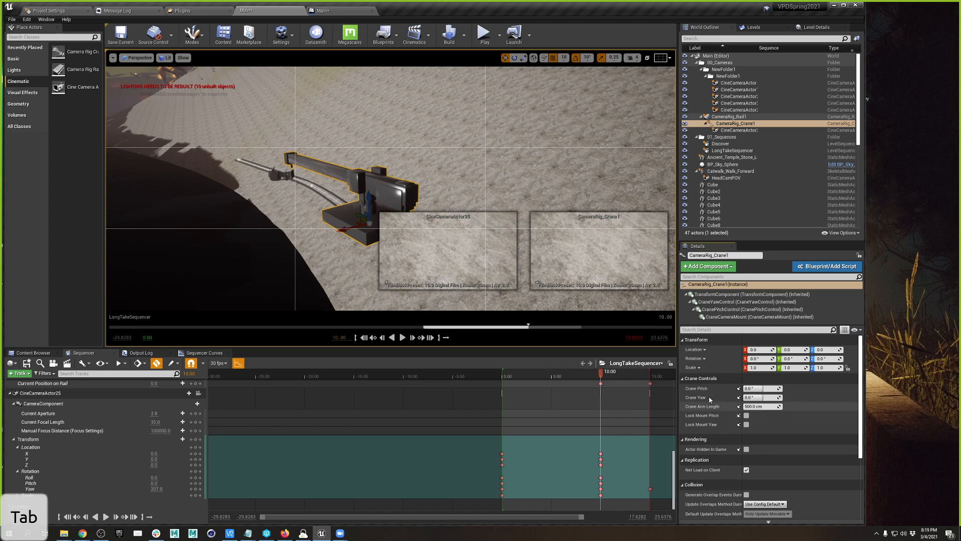
Key CameraRig_Crane1's Crane Yaw at about -164.6° at 10.00 and about -41.1° at 15.0333, and scrub to check the swing
left_click_drag(754, 397, 763, 444)
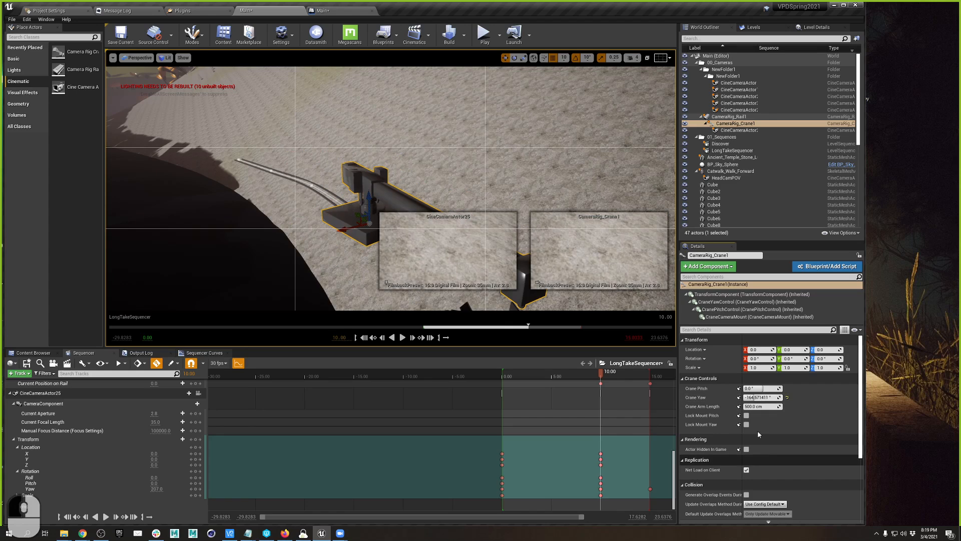
left_click(739, 398)
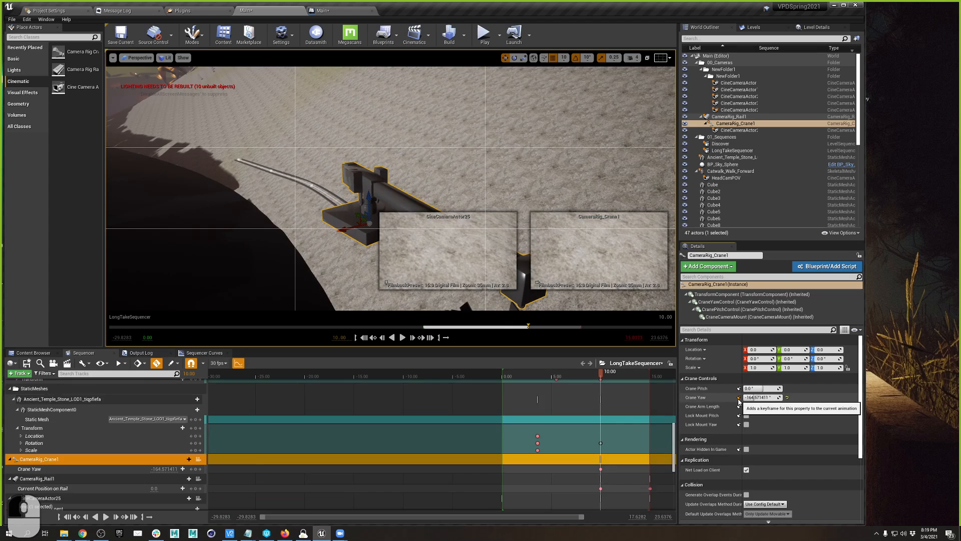
left_click_drag(601, 373, 651, 376)
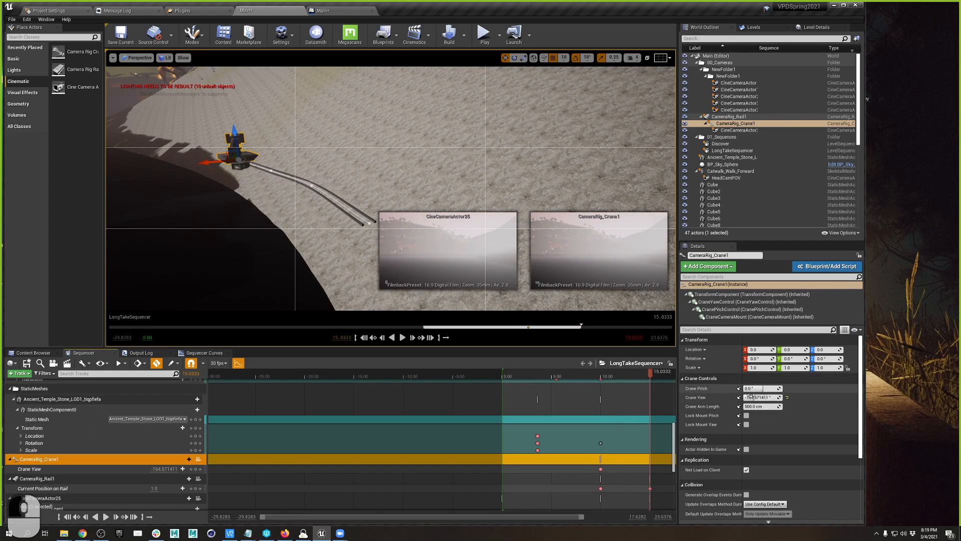
left_click_drag(755, 398, 806, 397)
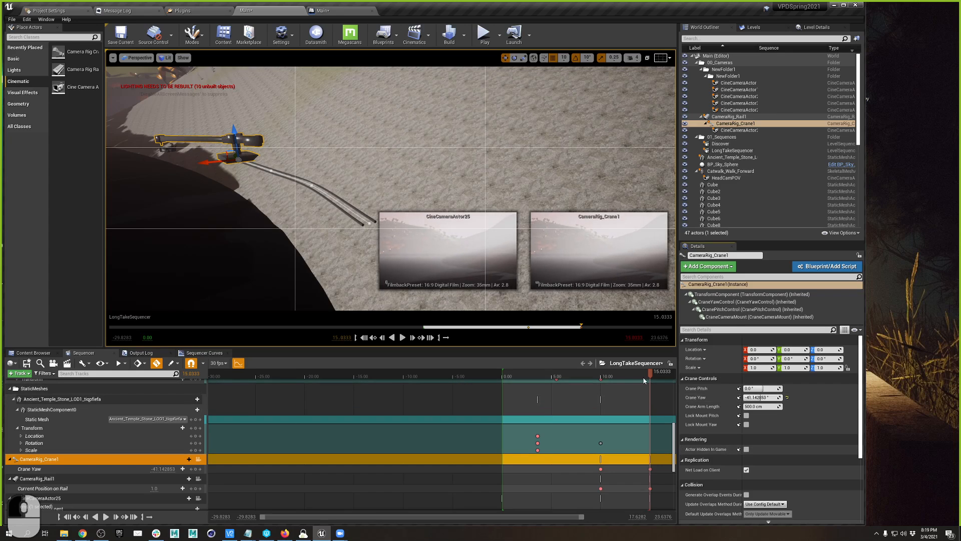
left_click(620, 374)
mouse_move(620, 386)
left_mouse_down()
mouse_move(650, 392)
mouse_move(604, 391)
left_mouse_up()
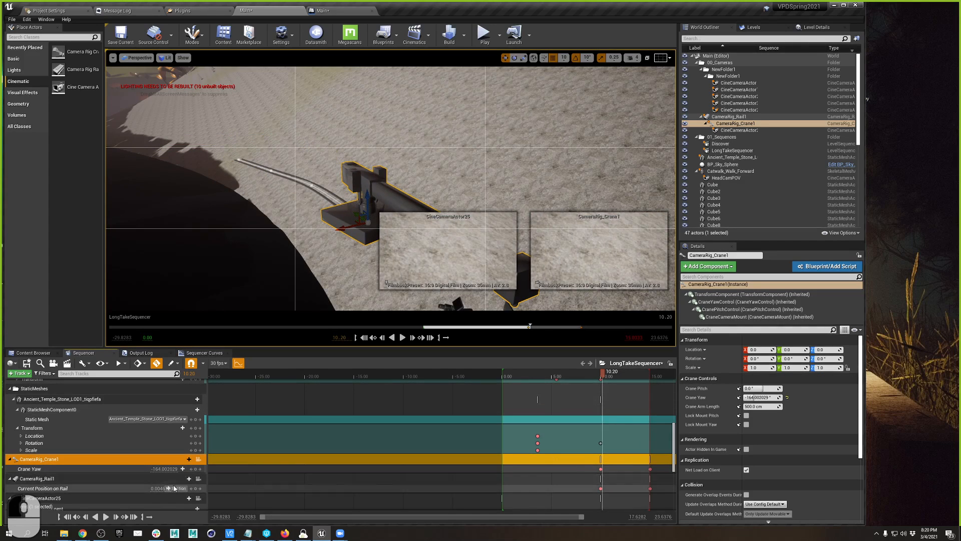
Key CameraRig_Crane1's Crane Pitch at 0.0° at 10.00 and about 75.4° at 15.0333, and check the crane's lift
left_click(191, 471)
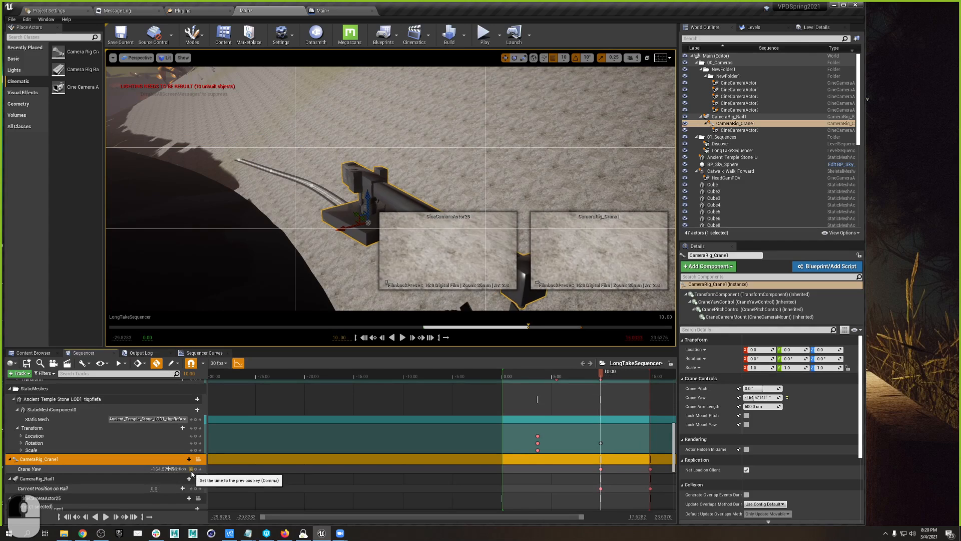
left_click(739, 389)
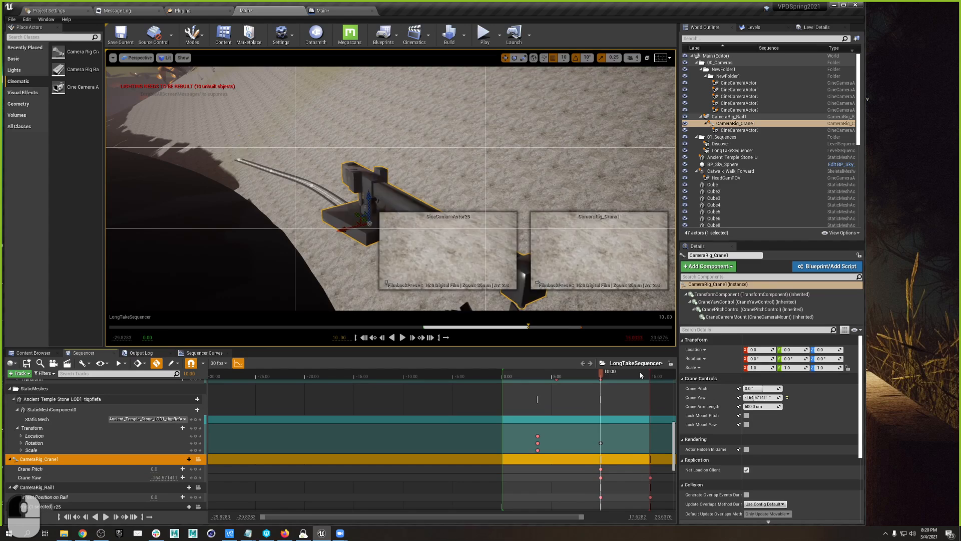
left_click_drag(641, 375, 654, 372)
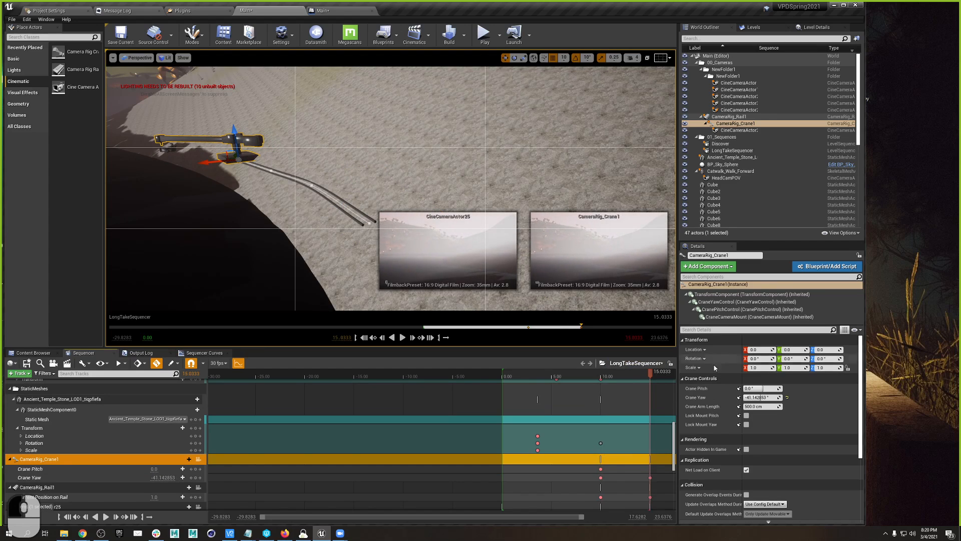
left_click_drag(761, 388, 801, 389)
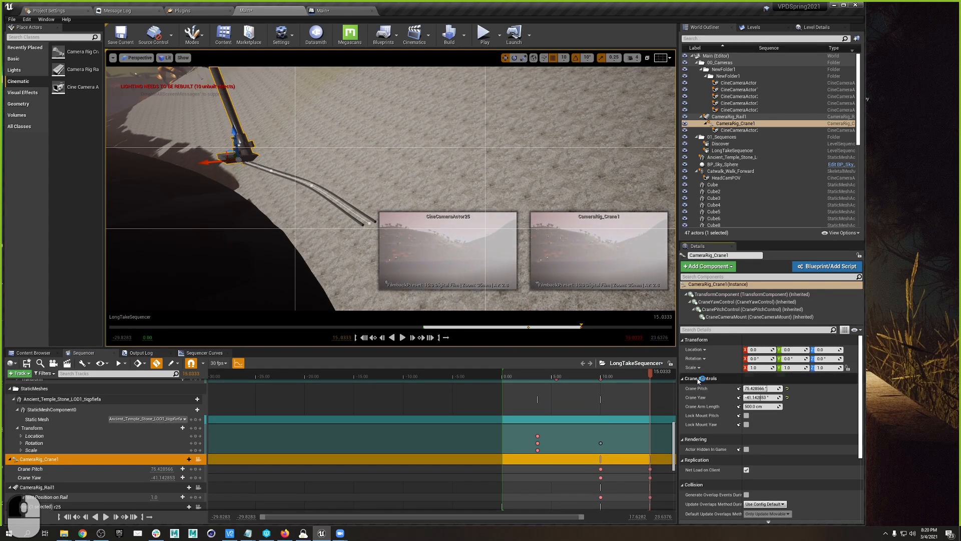
left_click_drag(547, 199, 547, 225)
right_click_drag(547, 226, 674, 354)
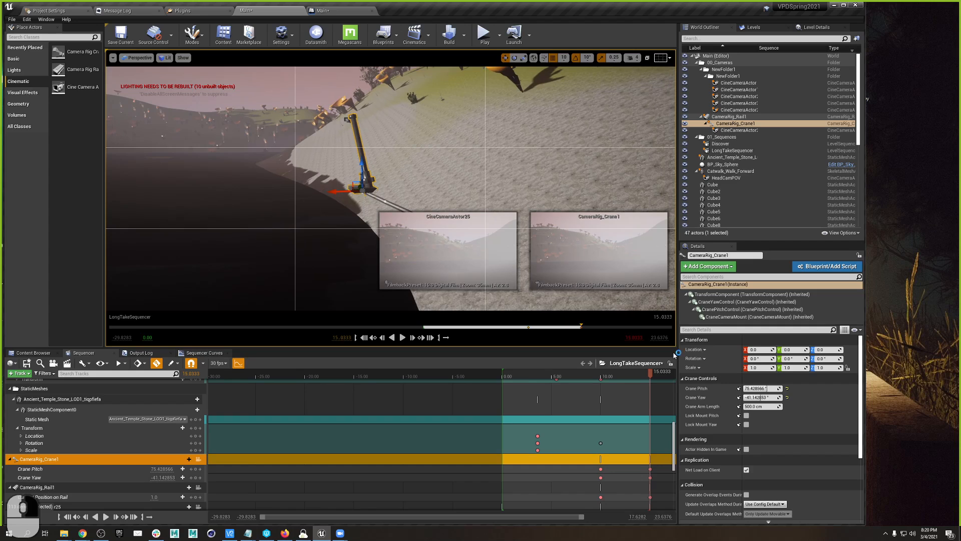
mouse_move(640, 377)
left_mouse_down()
mouse_move(608, 380)
mouse_move(653, 369)
left_mouse_up()
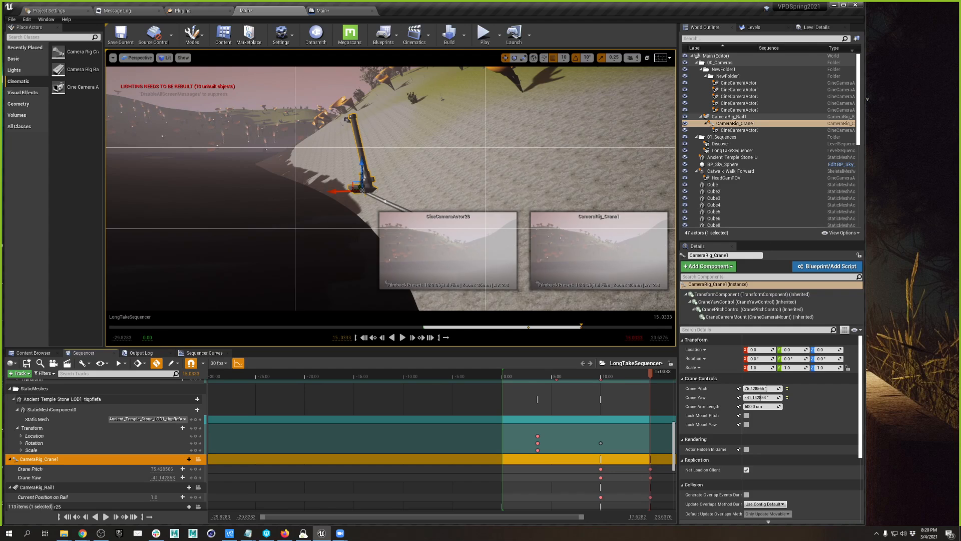
Delete CineCameraActor25's Location and Rotation keys at 10.00 and 15.0333, keeping the ones at 0.00
right_click_drag(451, 170, 481, 159)
key("w")
key("e")
key("e")
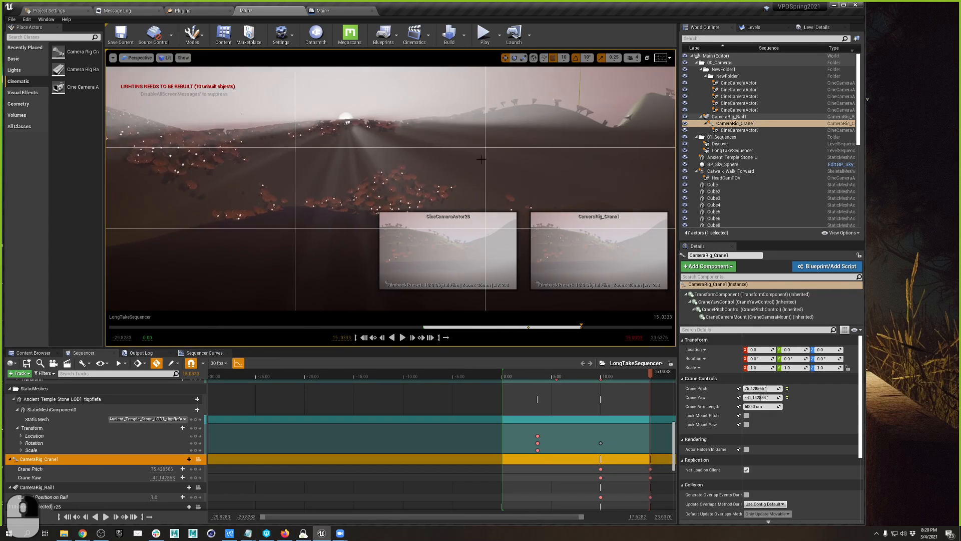
right_click_drag(354, 160, 350, 120)
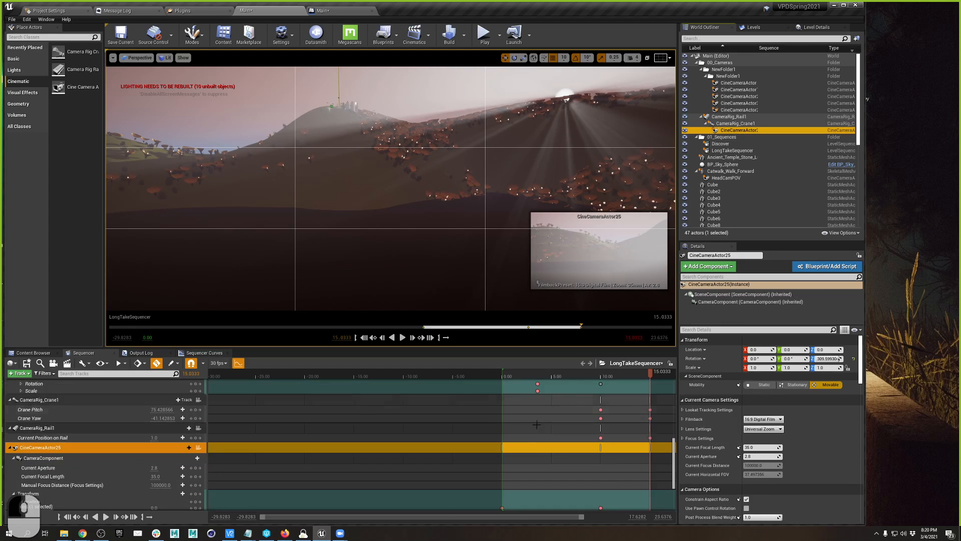
scroll(55, 461, "down", 1)
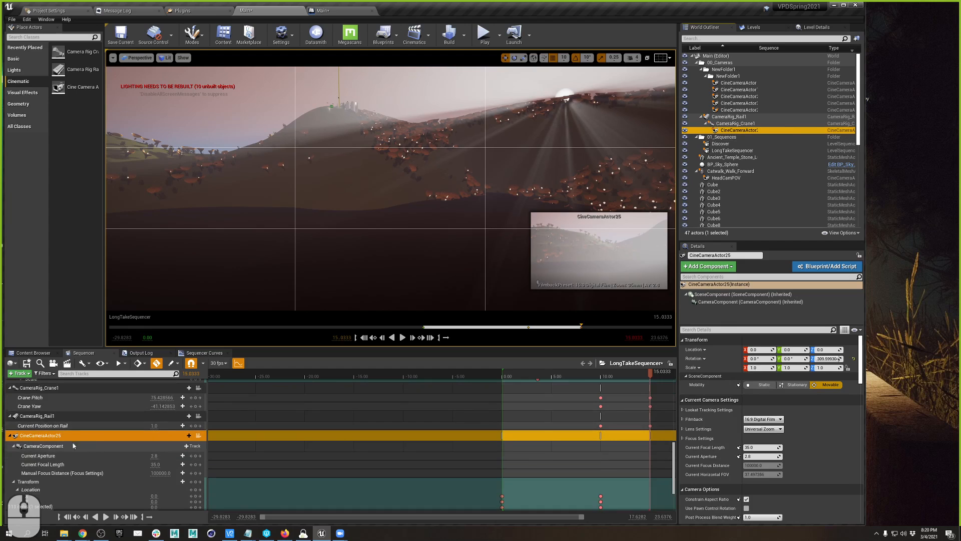
left_click(95, 481)
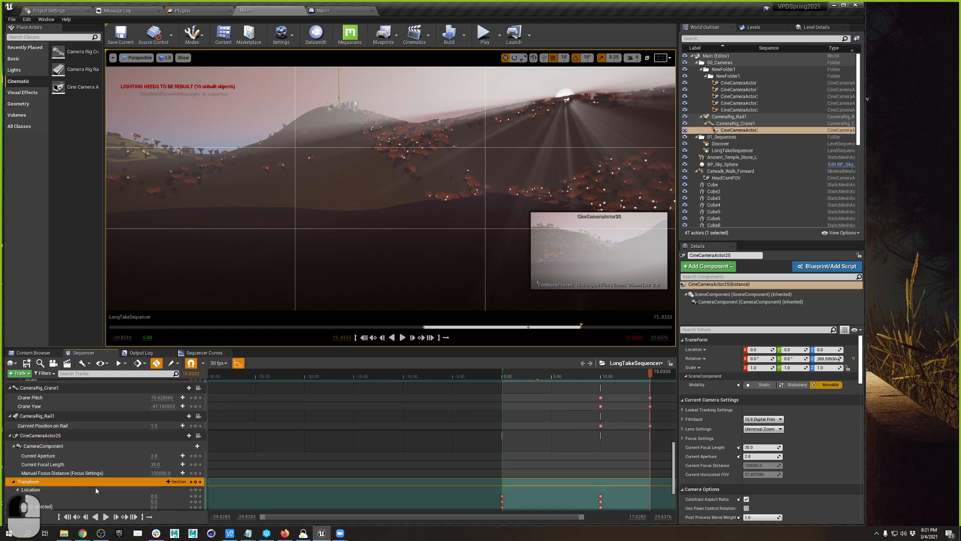
scroll(95, 482, "down", 3)
left_click_drag(584, 438, 668, 500)
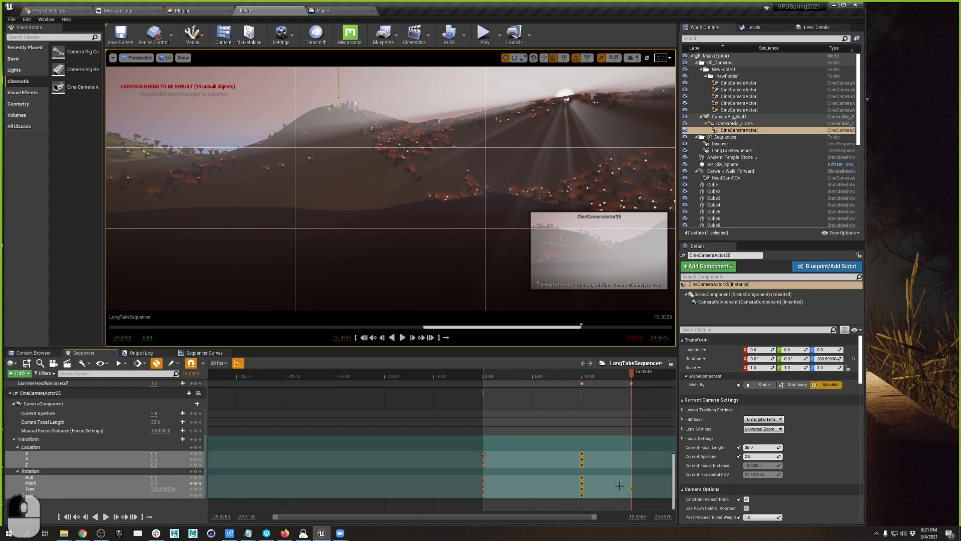
key("Delete")
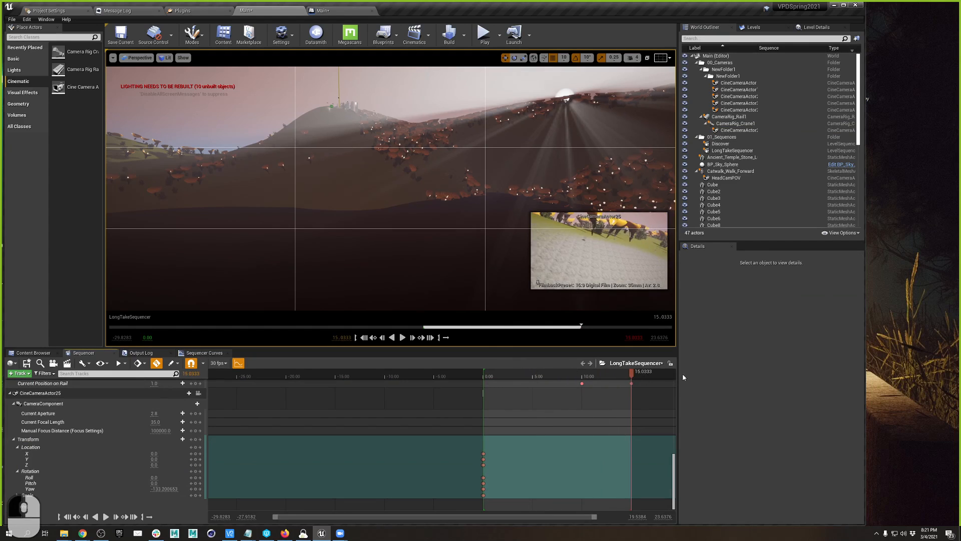
Scrub the timeline back to 12.2333 and inspect the crane on its rail up close
left_click_drag(632, 373, 604, 373)
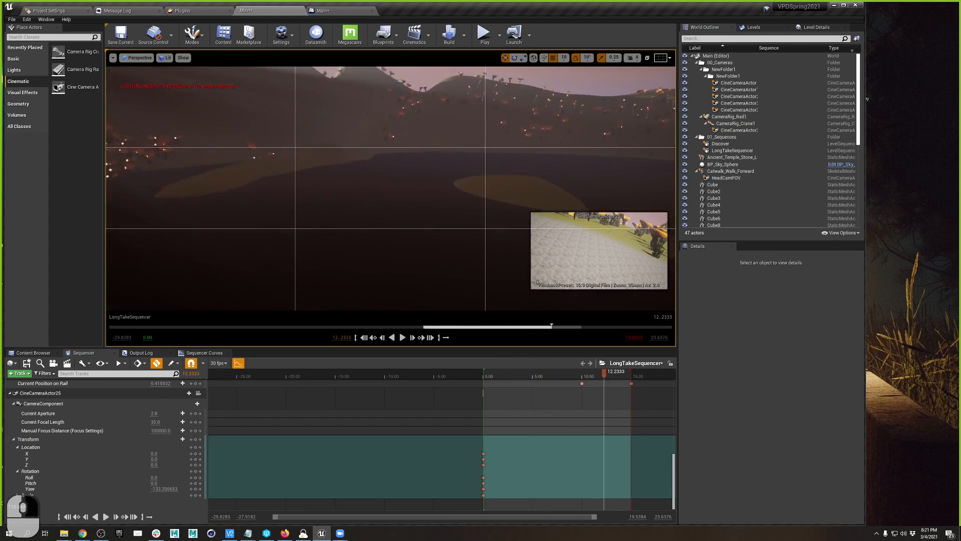
key("d")
key("w")
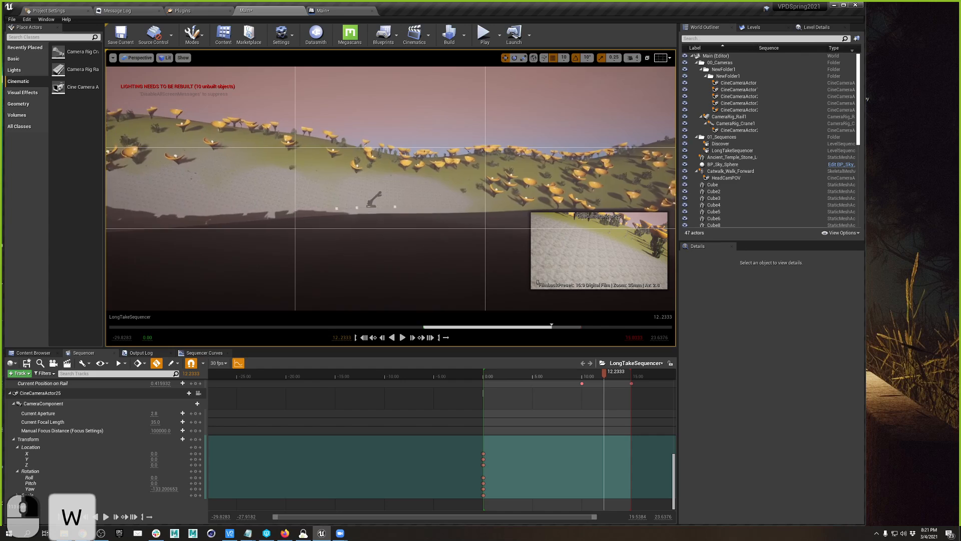
key("w")
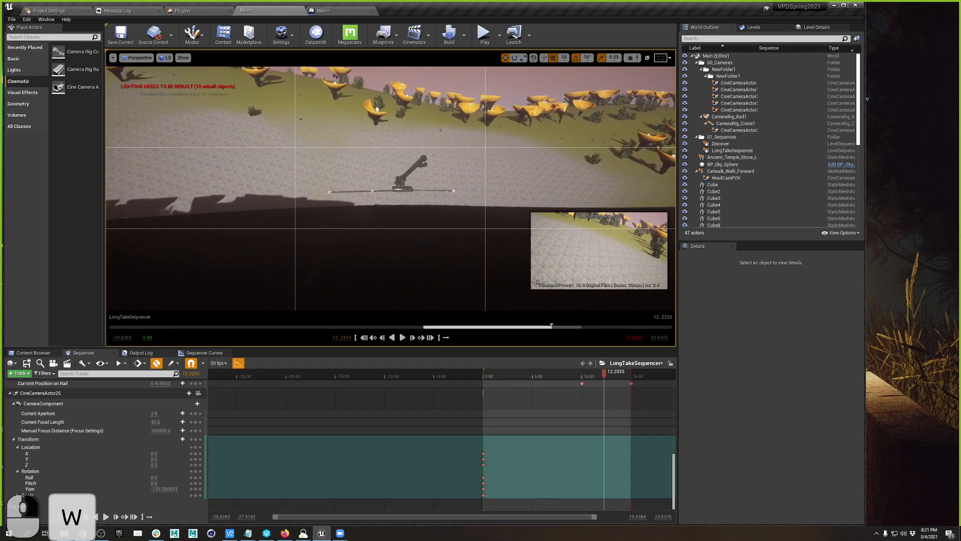
Scrub the sequence forward to 15.0333 and examine the crane rig's end pose and the distant hill
key("w")
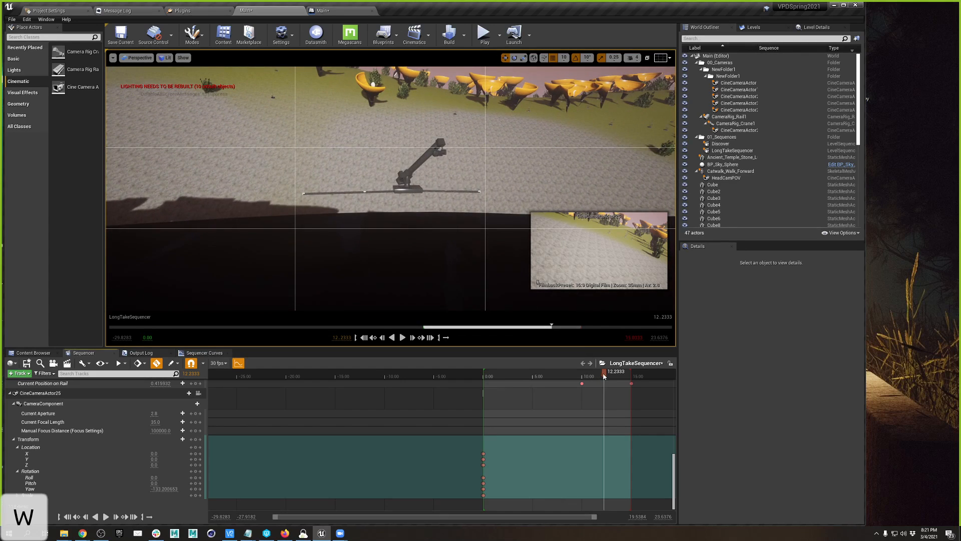
left_click_drag(603, 376, 632, 369)
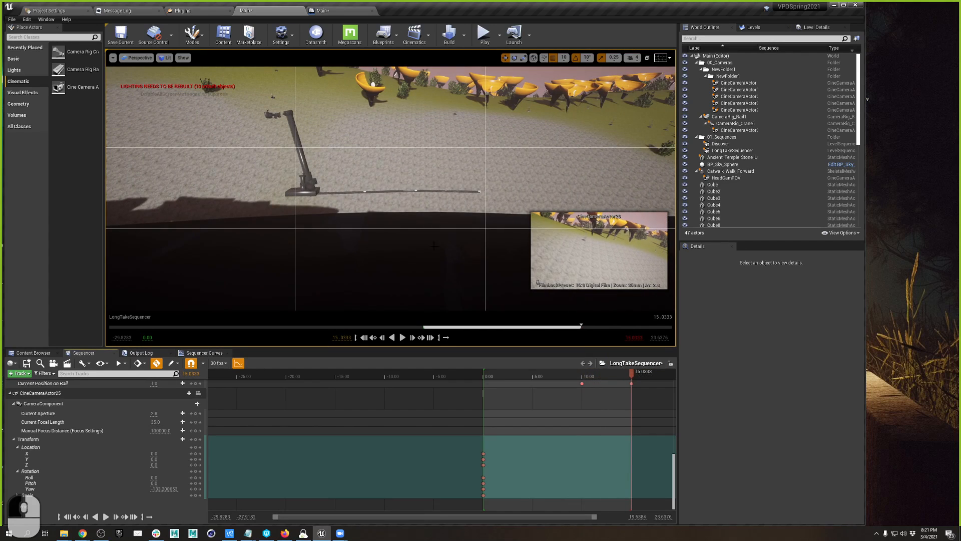
right_click_drag(424, 183, 443, 167)
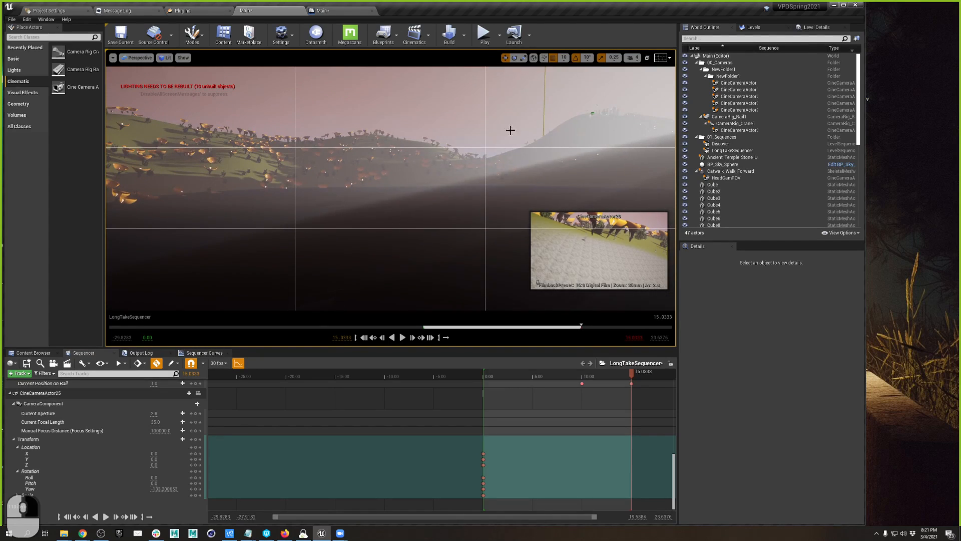
right_click_drag(510, 131, 485, 165)
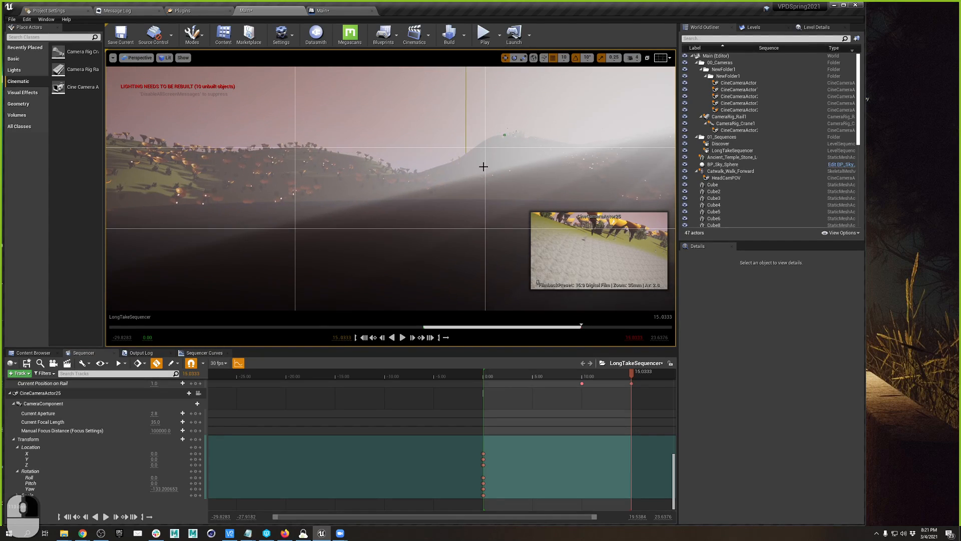
Expand the Lookat Tracking Settings of CineCameraActor25 under the crane and try to pick an actor to track
left_click(747, 131)
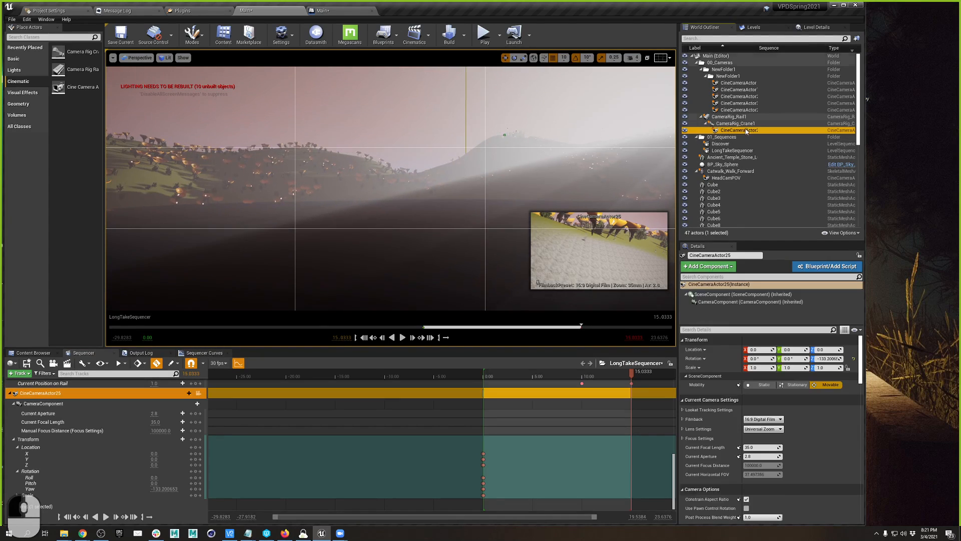
left_click(683, 410)
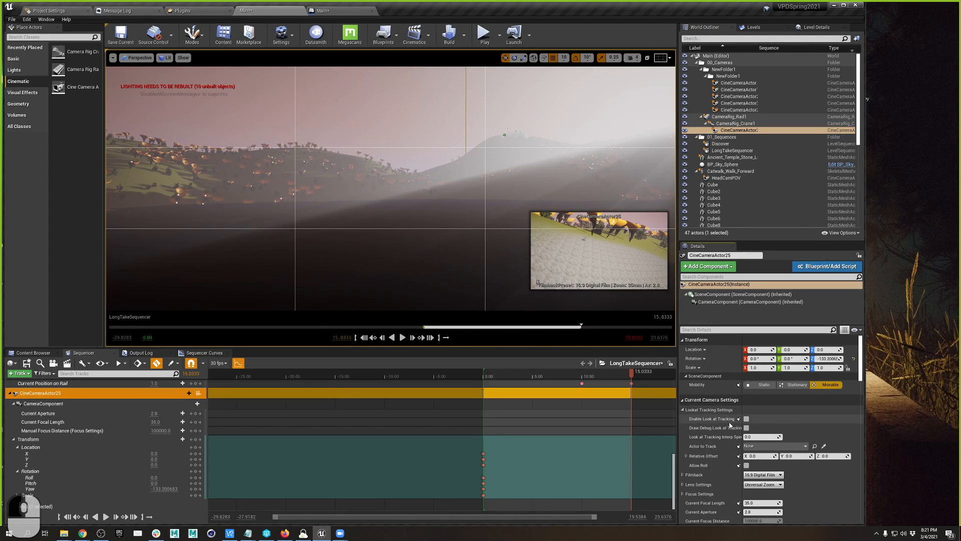
left_click(803, 446)
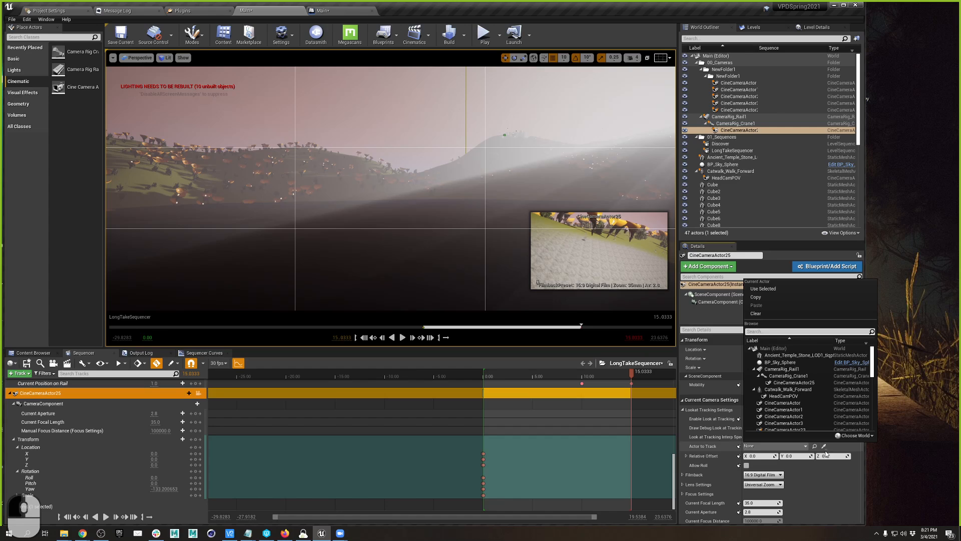
left_click(824, 446)
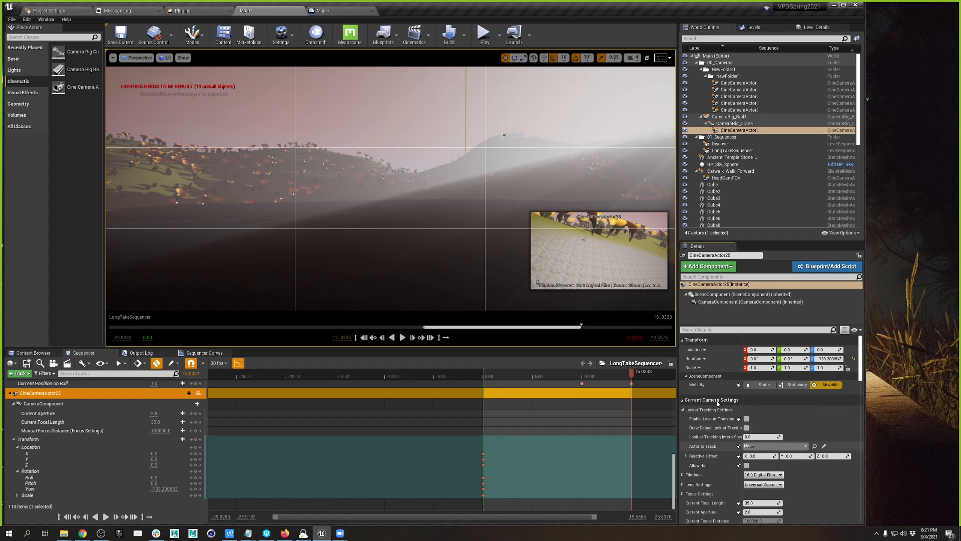
Find the hilltop structures in the scene and select the ancient temple stone to identify it as the tracking target
right_click_drag(516, 225, 449, 142)
key("w")
key("e")
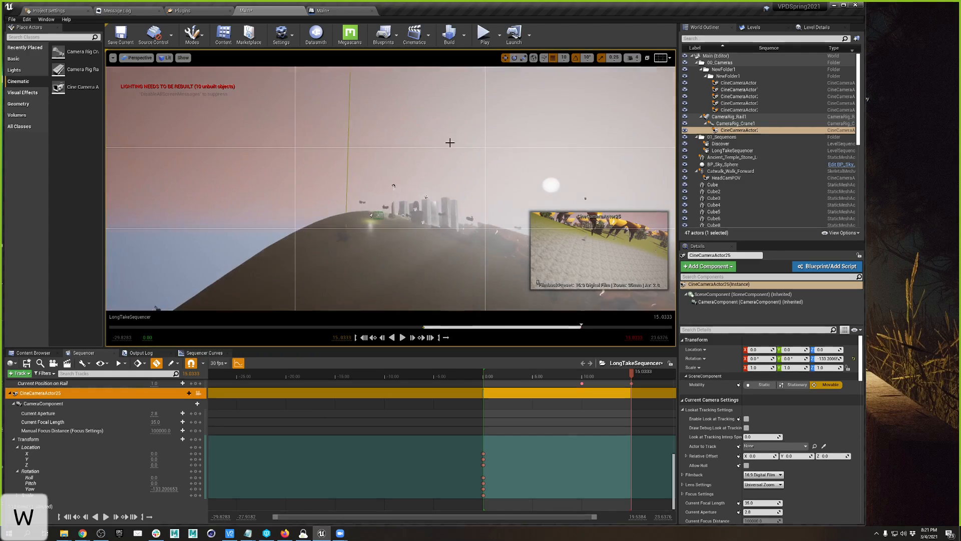
left_click(445, 206)
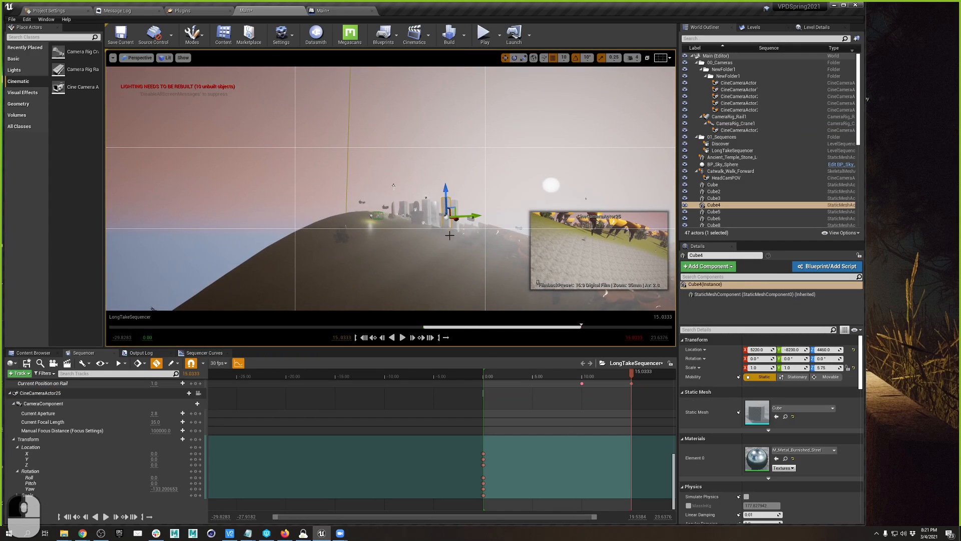
left_click(469, 240)
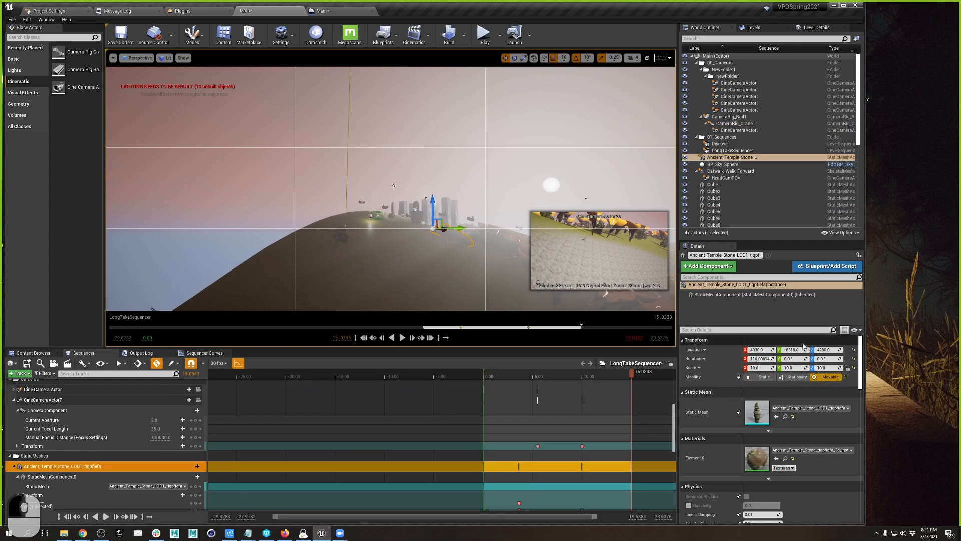
Set CineCameraActor25's actor to track to the Ancient_Temple_Stone mesh, enable look-at tracking, and scrub near the sequence end to preview it
left_click(738, 130)
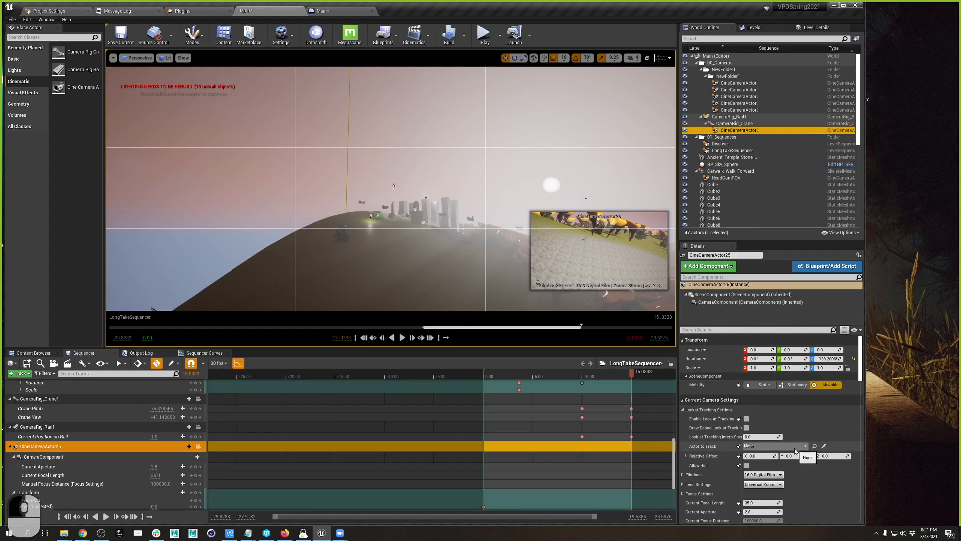
left_click(775, 446)
type("a")
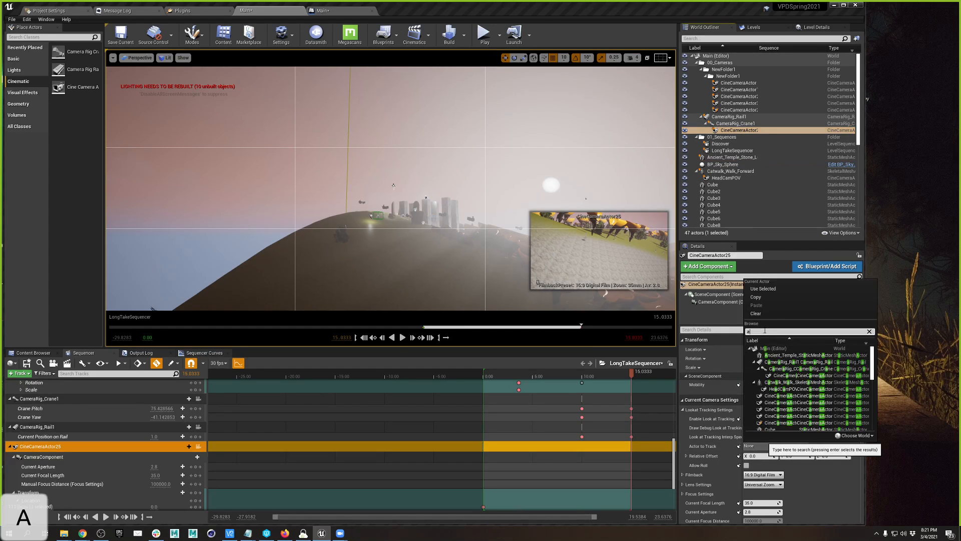
type("ncient")
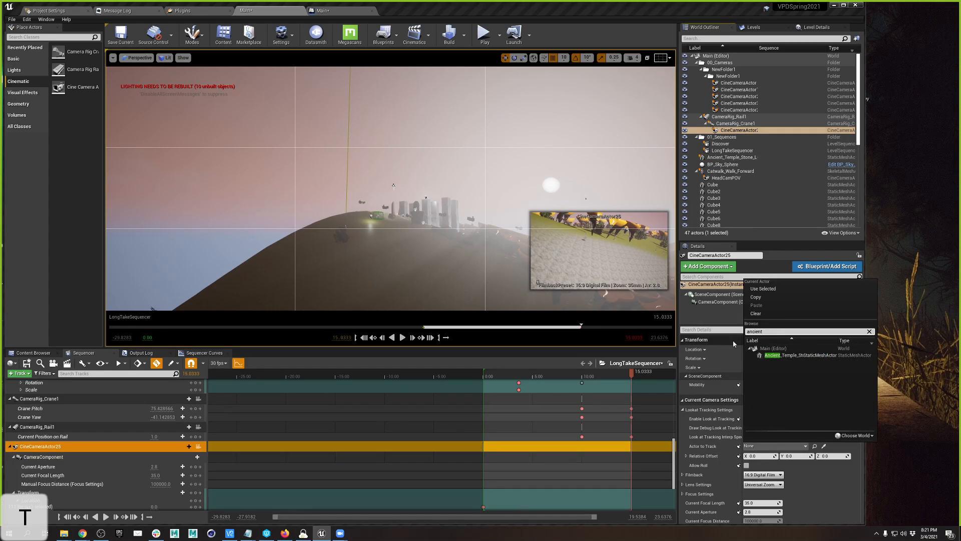
left_click(801, 355)
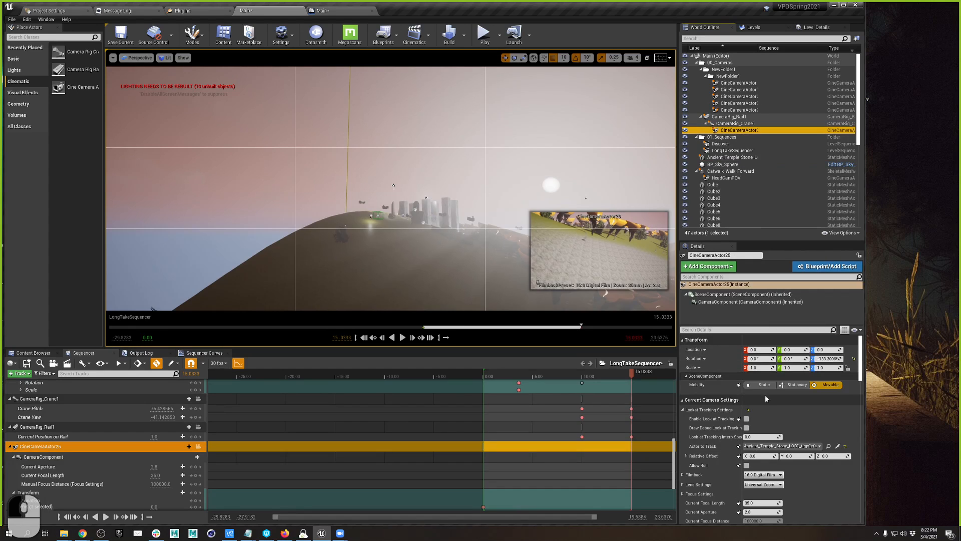
left_click(746, 420)
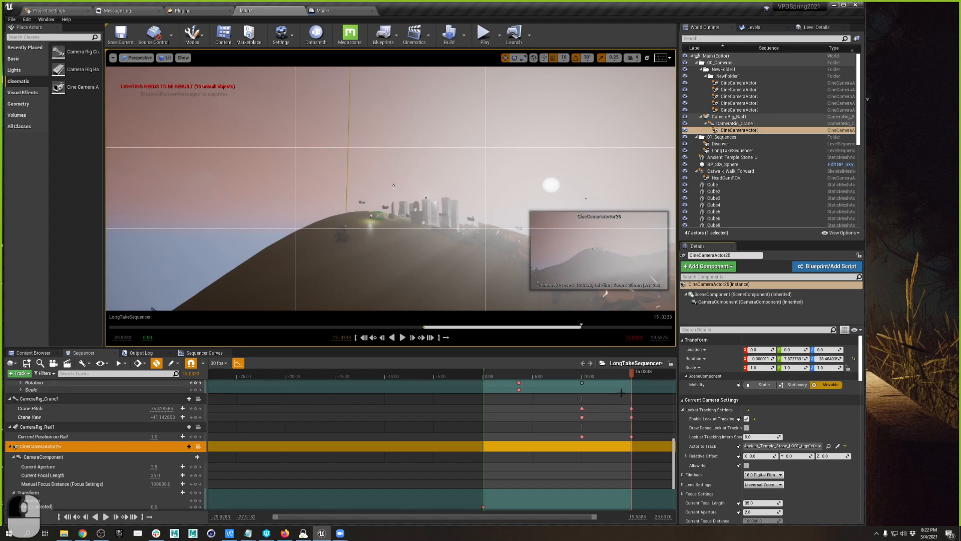
mouse_move(630, 374)
left_mouse_down()
mouse_move(557, 374)
mouse_move(651, 370)
mouse_move(539, 368)
mouse_move(654, 364)
mouse_move(573, 364)
mouse_move(632, 356)
left_mouse_up()
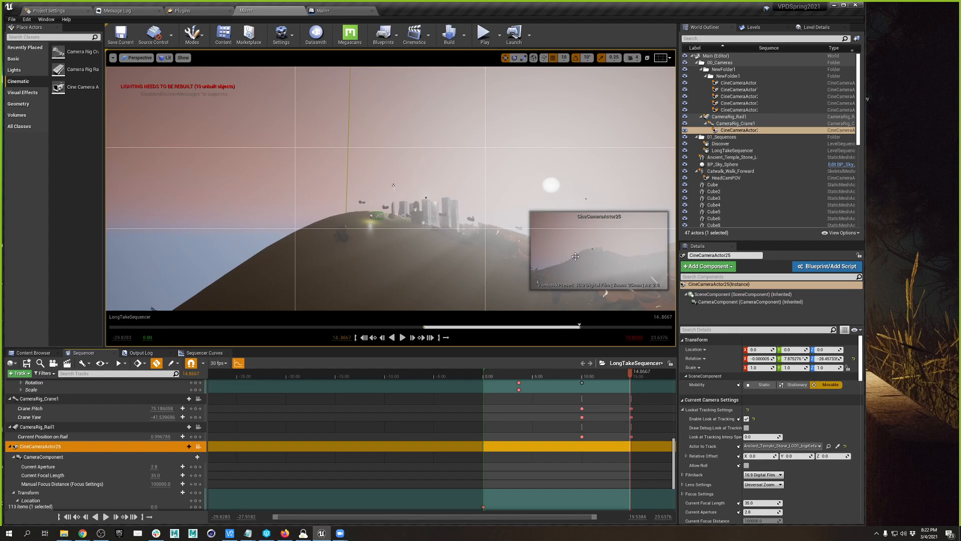
Adjust CineCameraActor25's look-at relative offset to about X 945, Y 160 and Z -514
left_click(790, 456)
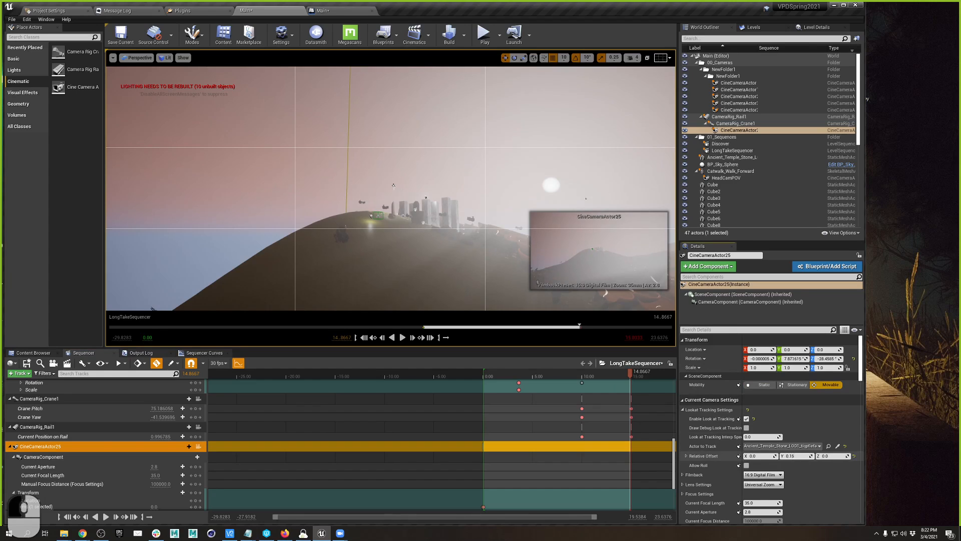
left_click_drag(791, 456, 841, 456)
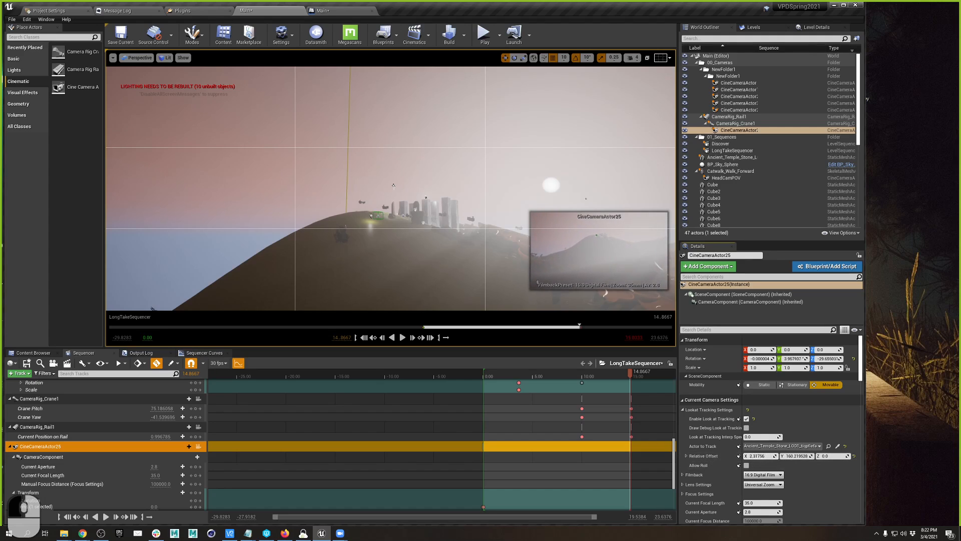
left_click_drag(760, 456, 731, 457)
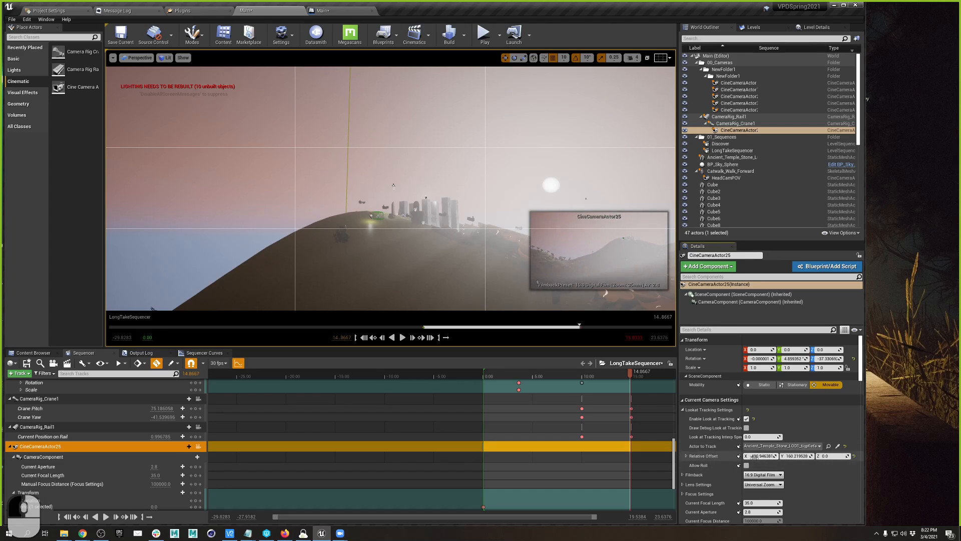
left_click_drag(755, 456, 781, 456)
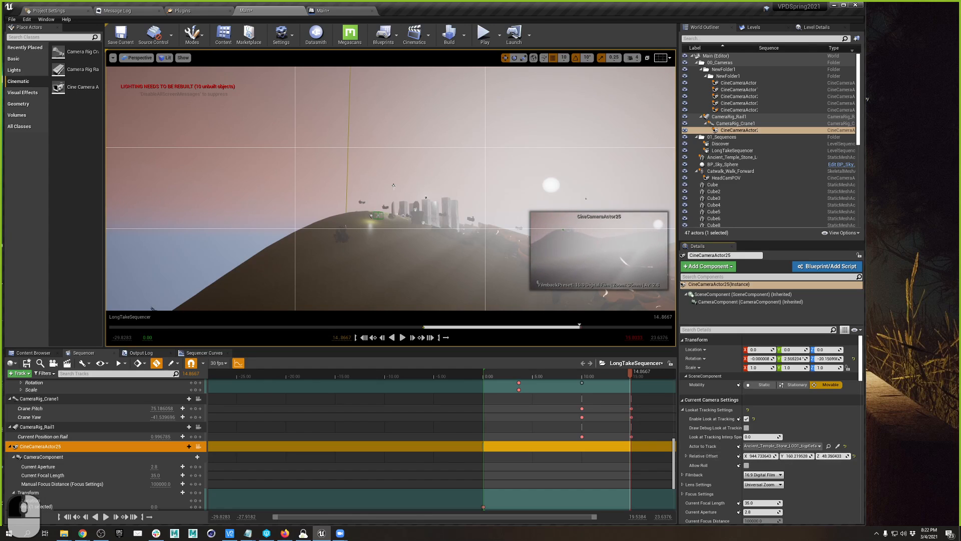
left_click_drag(831, 456, 796, 456)
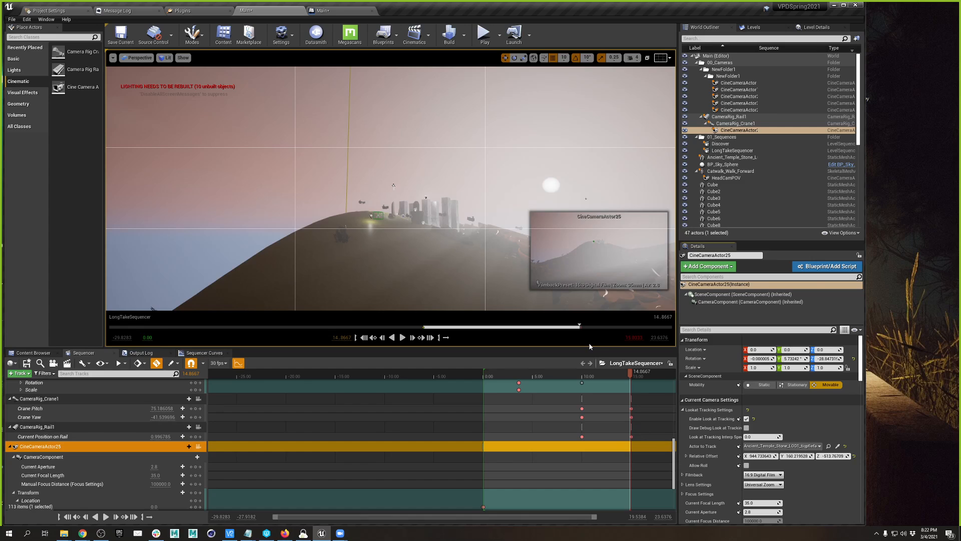
Add a Crane Arm Length keyframe for CameraRig_Crane1 at 10.00 in the sequence
left_click(744, 123)
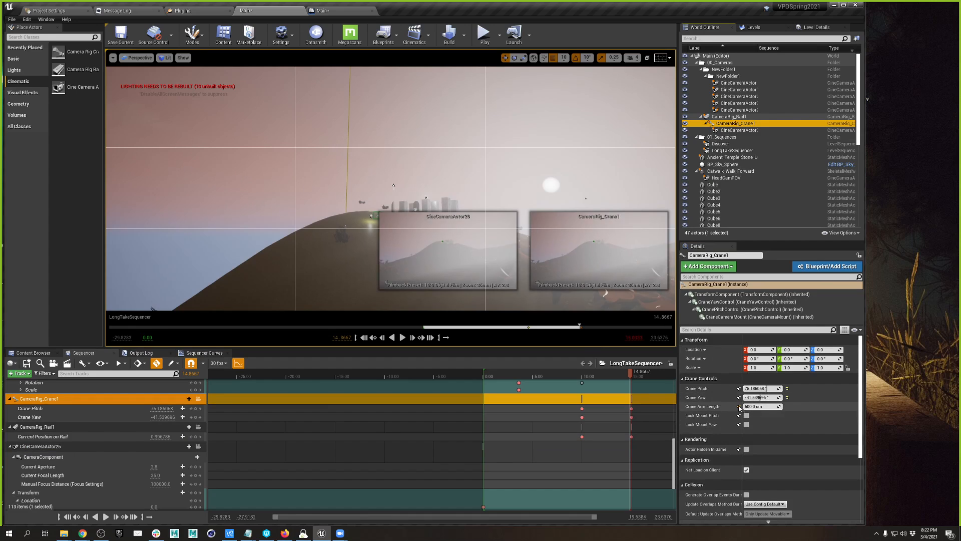
left_click(594, 378)
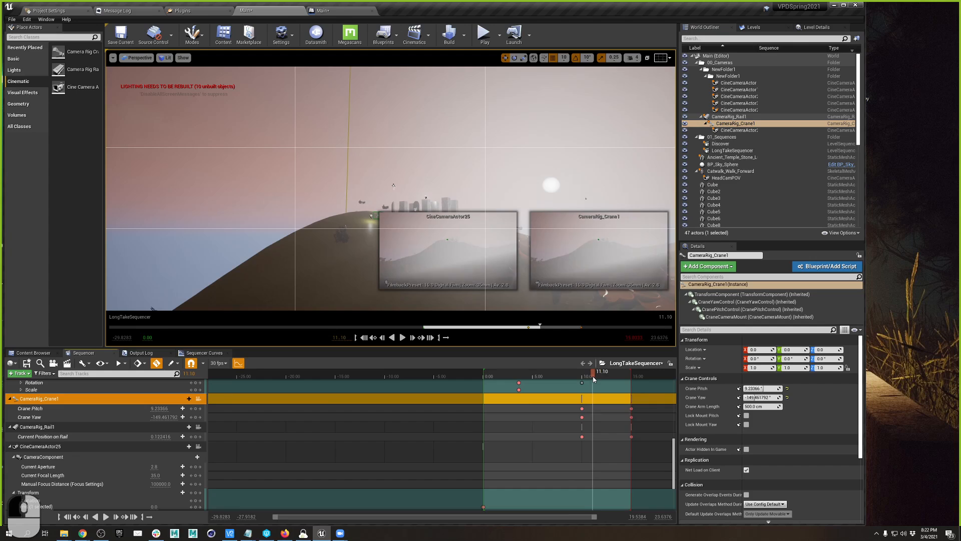
left_click(192, 437)
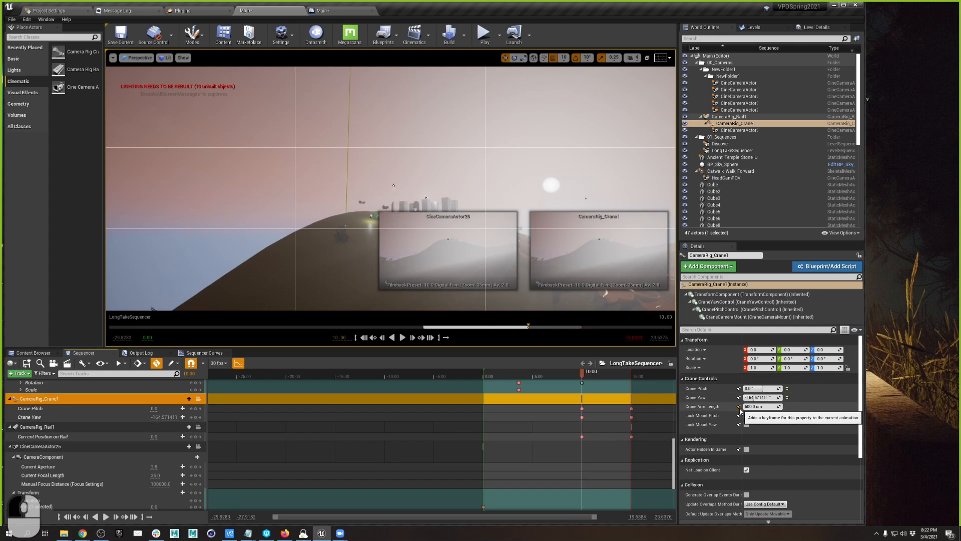
left_click(739, 406)
At 15.0333, extend the crane arm length to about 3336 cm and set the crane yaw to about -205.7°
left_click(633, 377)
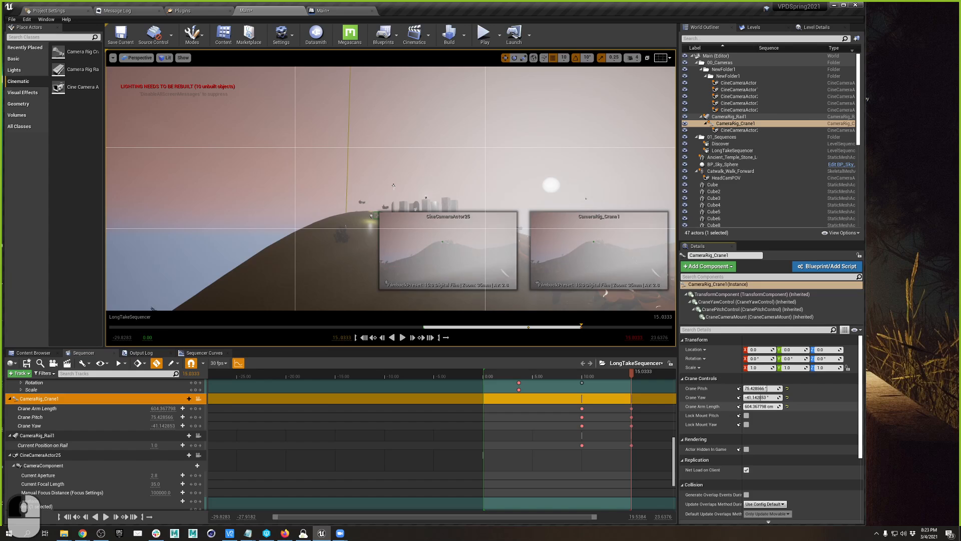
left_click_drag(761, 407, 789, 407)
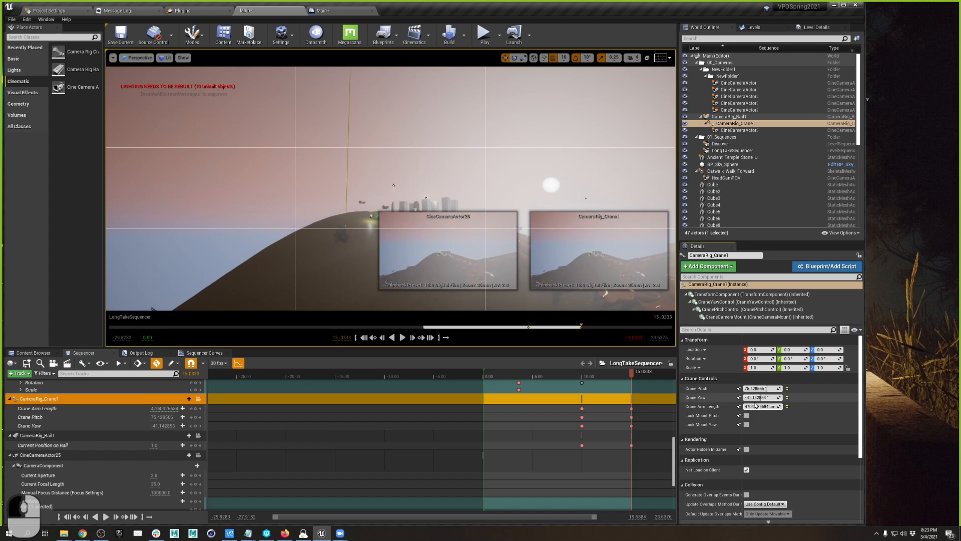
mouse_move(754, 398)
left_mouse_down()
mouse_move(729, 398)
mouse_move(841, 406)
mouse_move(766, 407)
left_mouse_up()
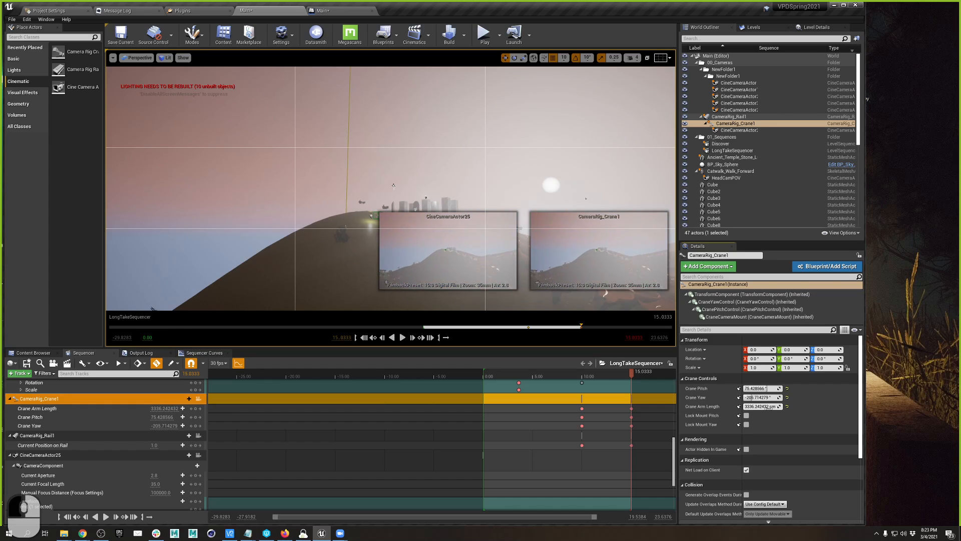
Scrub the end of the sequence and examine the extended crane's movement from a closer viewpoint
mouse_move(627, 378)
left_mouse_down()
mouse_move(512, 391)
mouse_move(654, 388)
mouse_move(632, 385)
left_mouse_up()
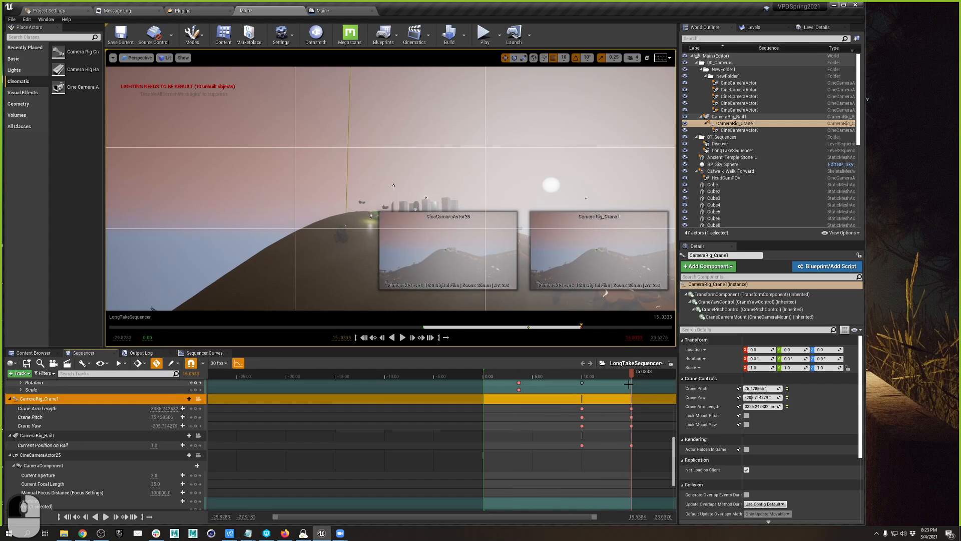
right_click_drag(495, 148, 484, 157)
key("w")
key("a")
mouse_move(626, 377)
left_mouse_down()
mouse_move(564, 385)
mouse_move(632, 382)
left_mouse_up()
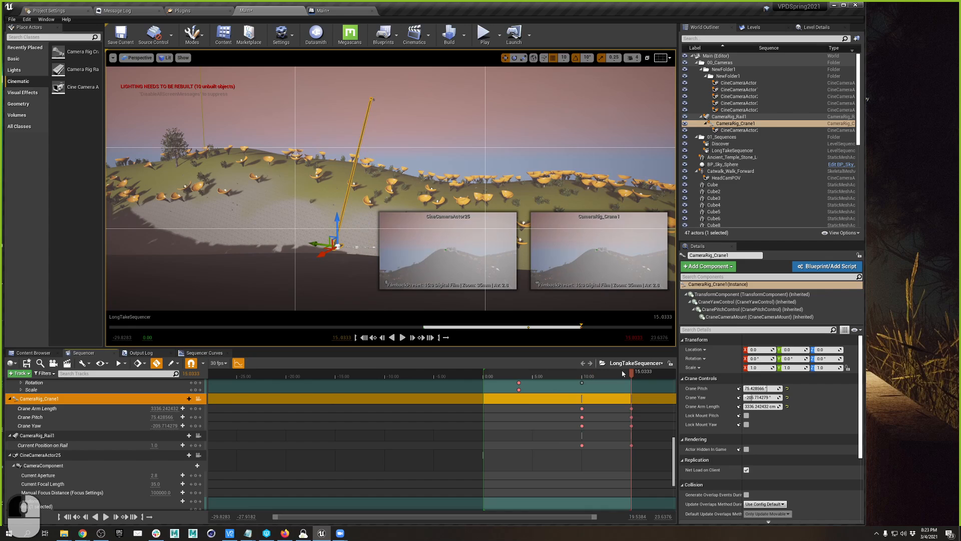
mouse_move(501, 165)
right_mouse_down()
mouse_move(525, 168)
mouse_move(512, 169)
right_mouse_up()
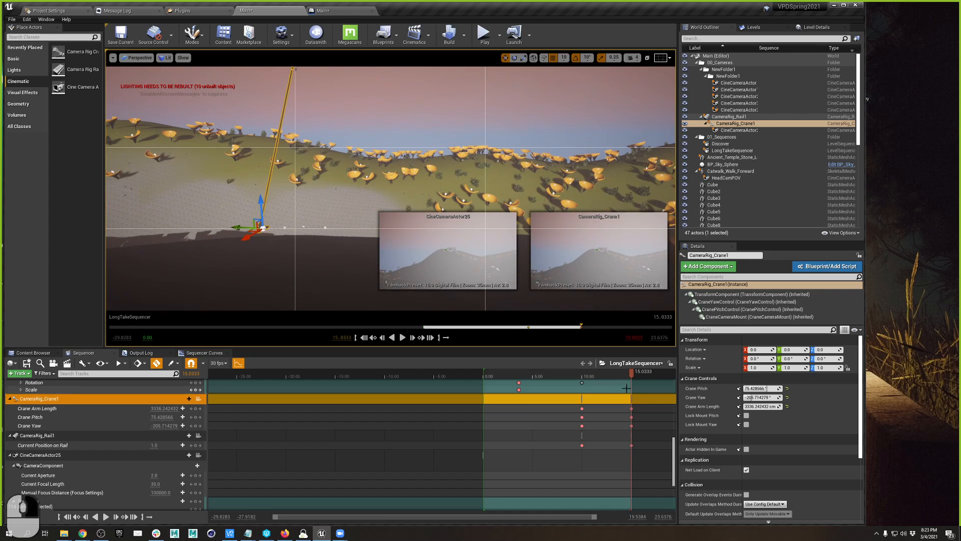
left_click_drag(624, 375, 663, 368)
Move CameraRig_Rail1 across the ground to about X -15820, Y -3920
left_click(730, 116)
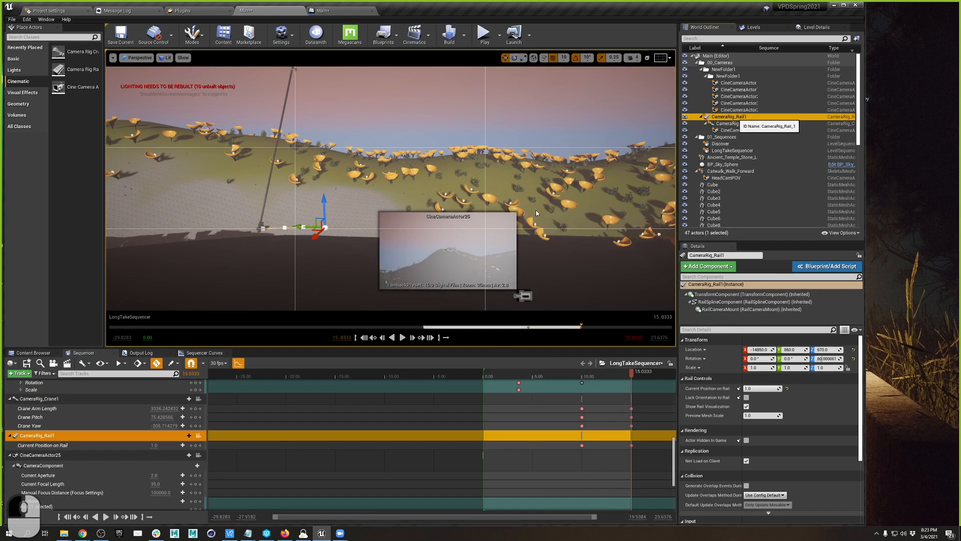
left_click_drag(297, 227, 624, 228)
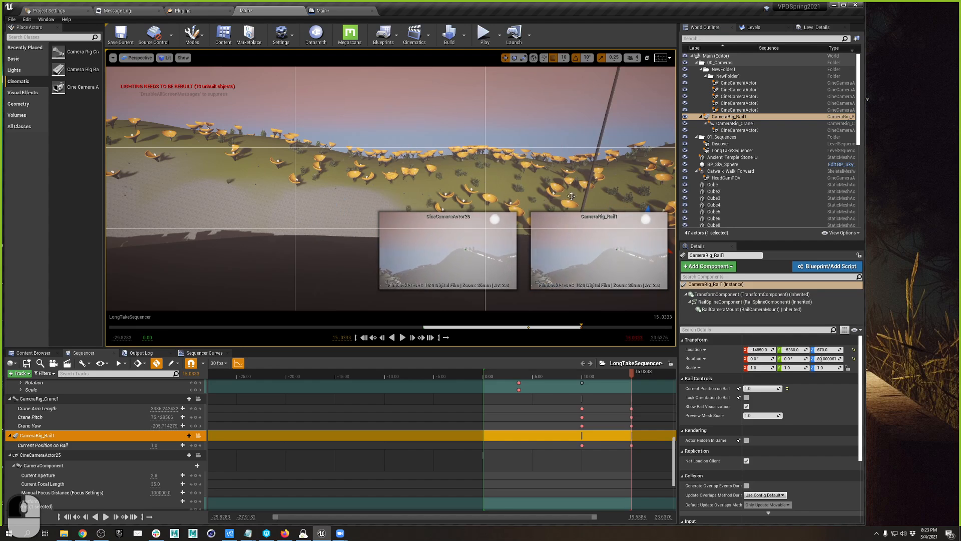
key("s")
right_click_drag(477, 133, 537, 166)
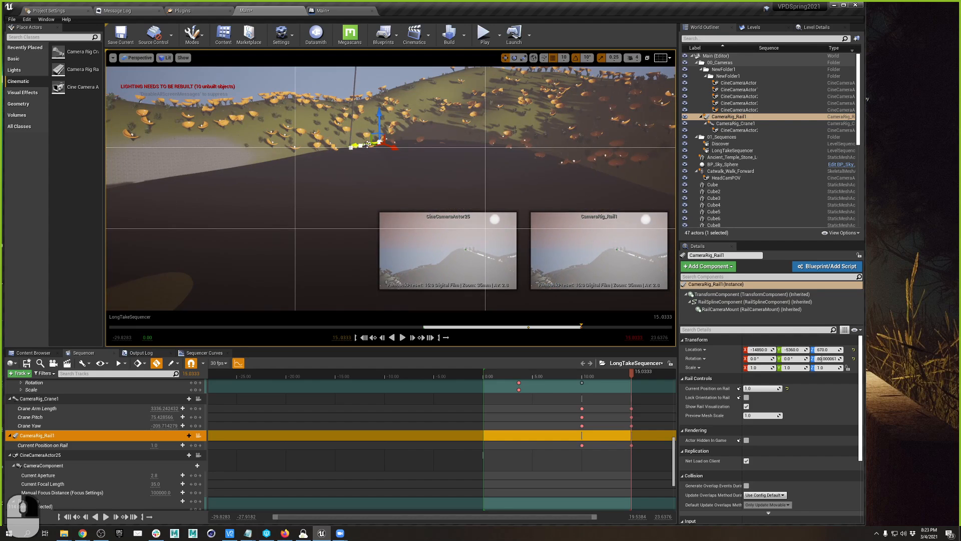
mouse_move(353, 144)
left_mouse_down()
mouse_move(313, 149)
mouse_move(345, 149)
left_mouse_up()
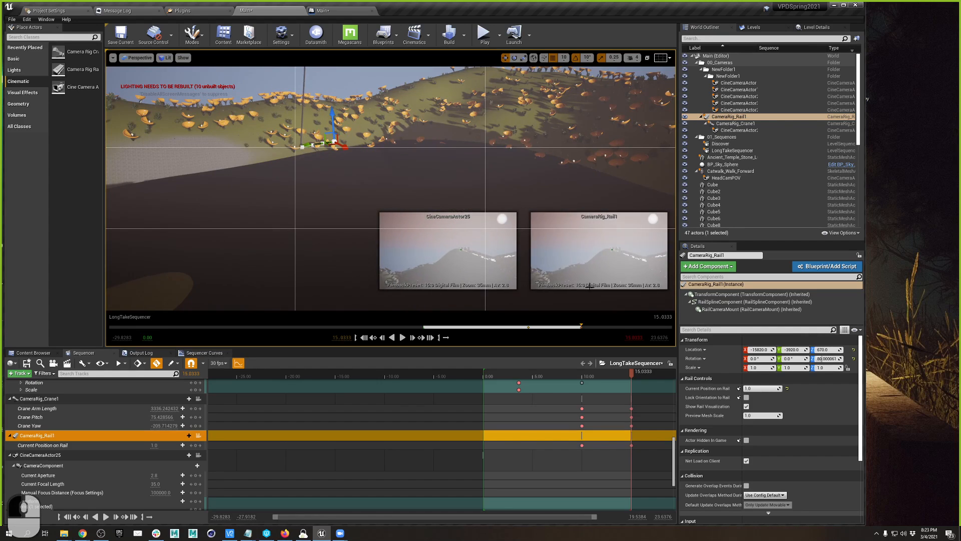
Add a camera cut to CineCameraActor25 at 10.00, the crane's first Crane Arm Length keyframe
left_click_drag(617, 372, 643, 383)
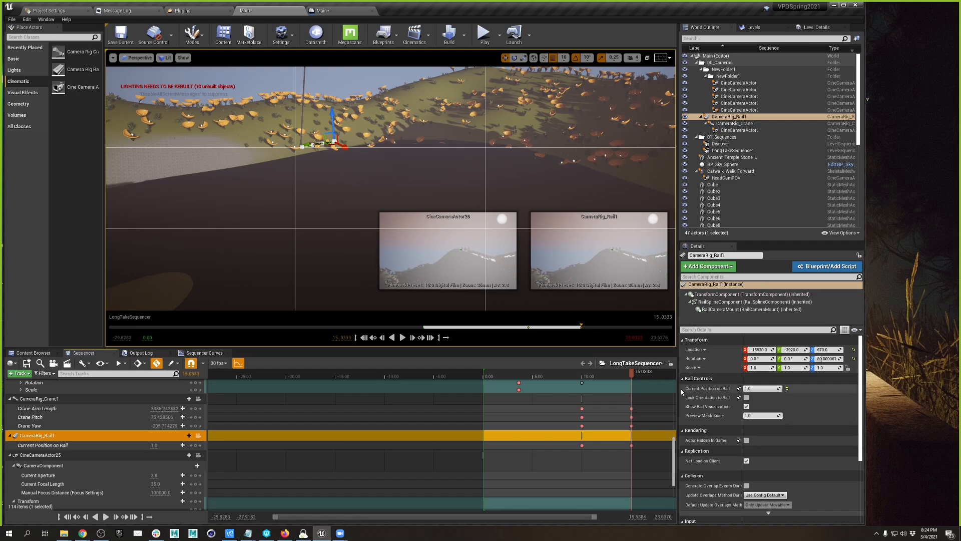
scroll(605, 382, "up", 5)
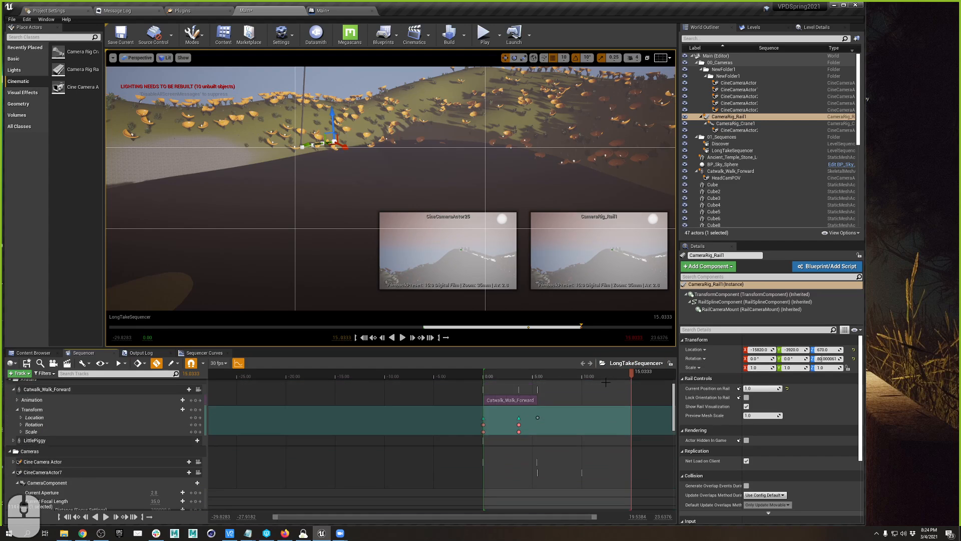
scroll(605, 384, "down", 3)
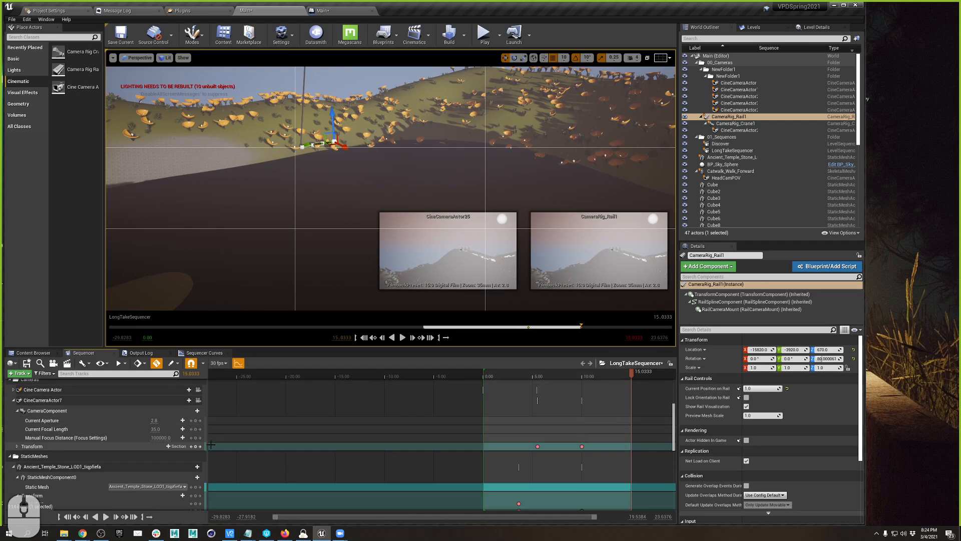
scroll(188, 447, "down", 3)
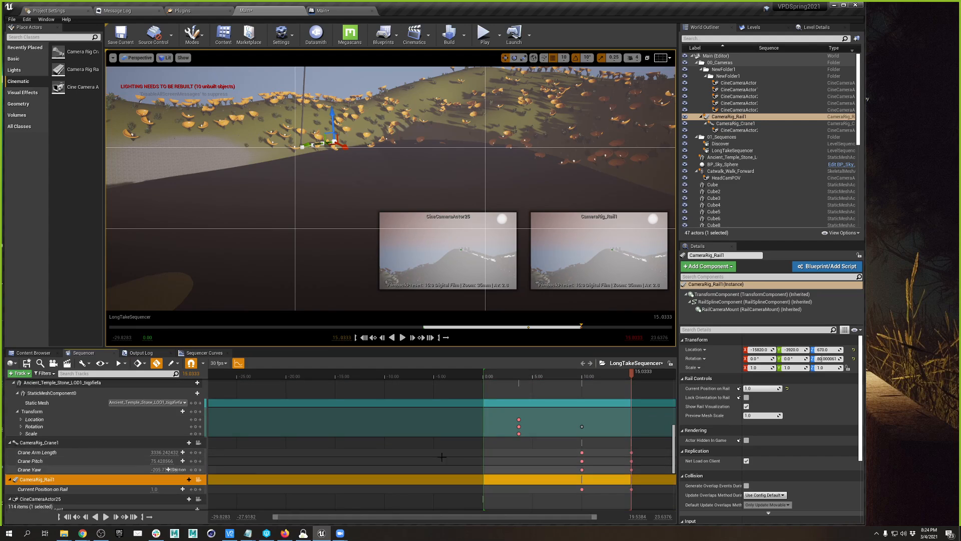
left_click(193, 453)
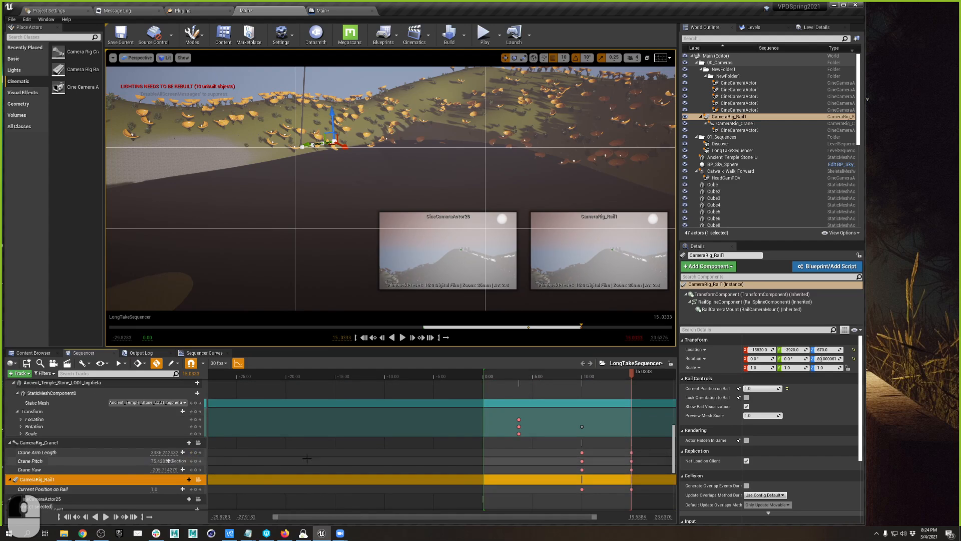
left_click(191, 453)
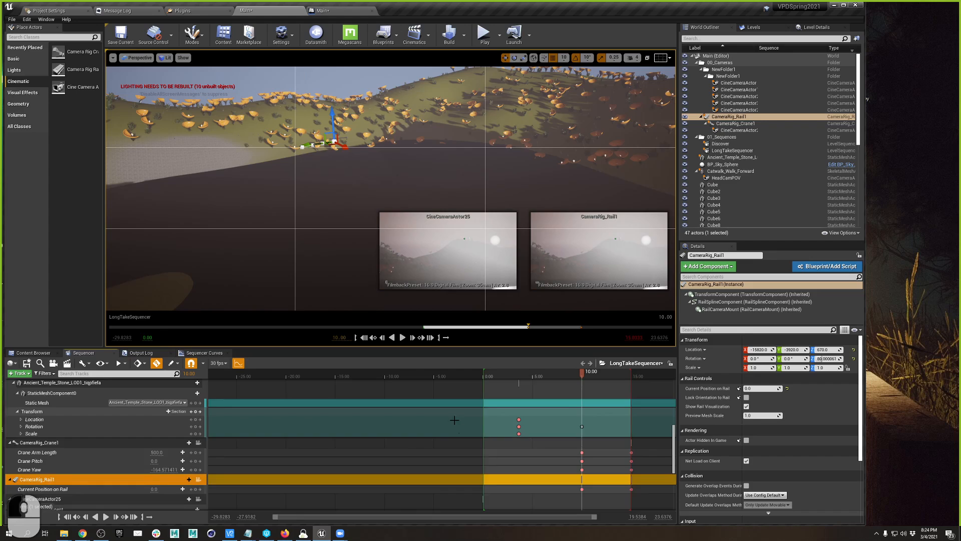
scroll(477, 412, "up", 6)
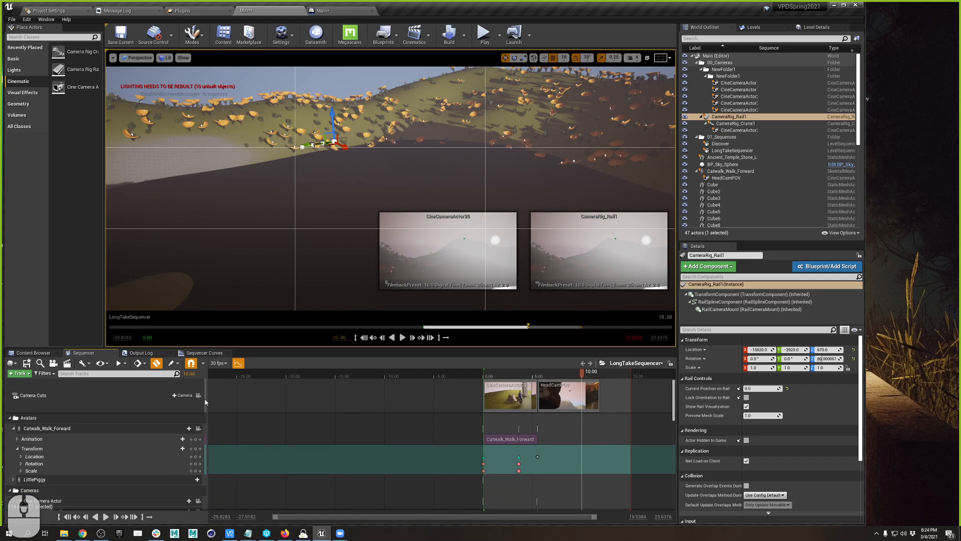
left_click(183, 395)
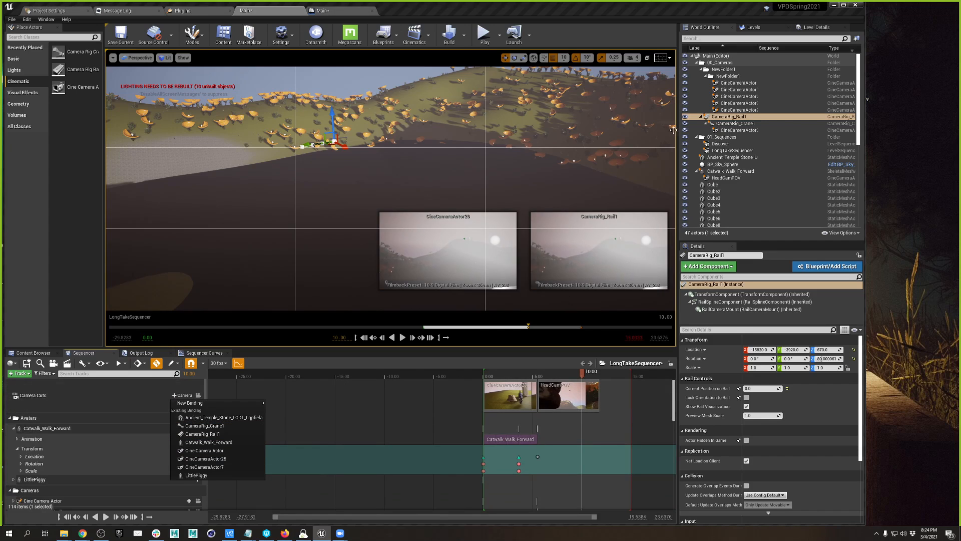
left_click_drag(761, 49, 777, 47)
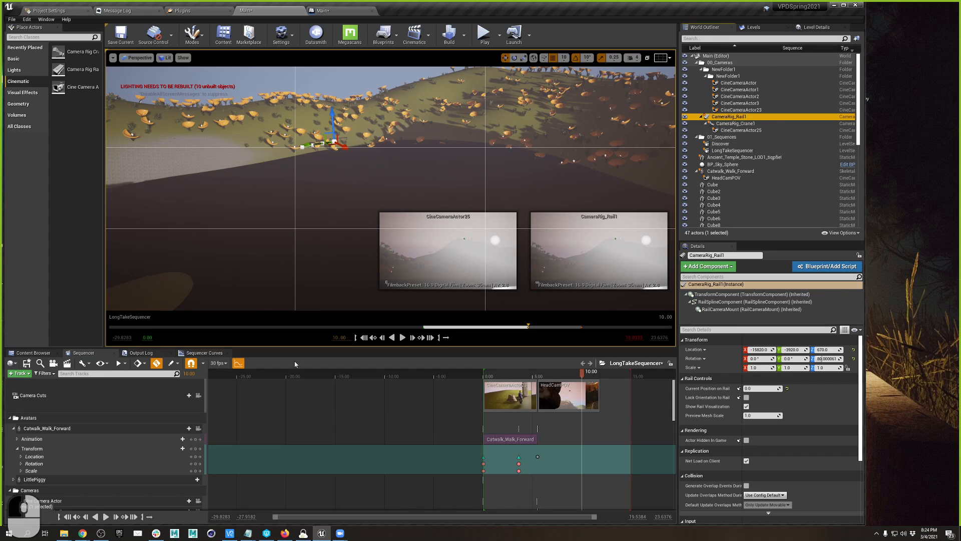
left_click(189, 395)
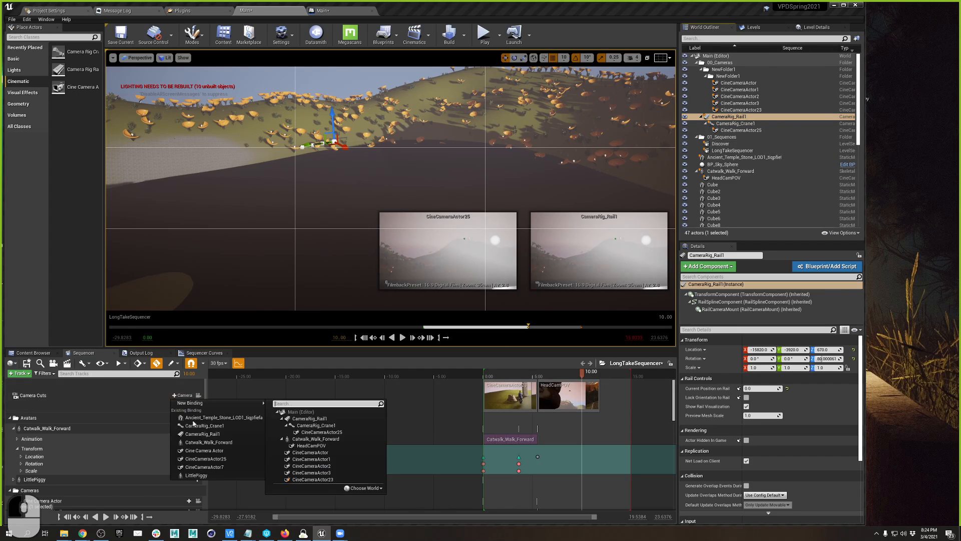
left_click(209, 462)
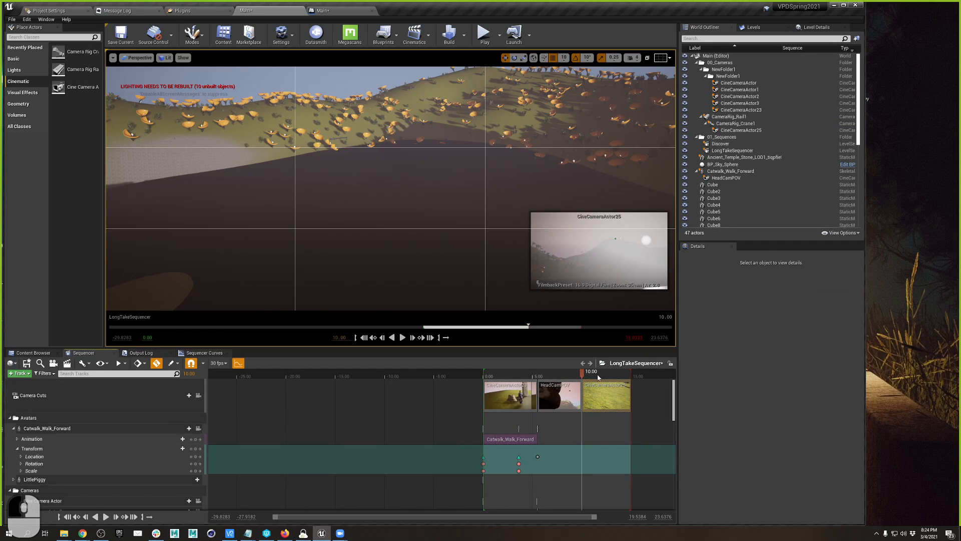
Lock the viewport to the camera cuts and scrub through the sequence to review the cut into the crane shot
left_click_drag(598, 377, 509, 373)
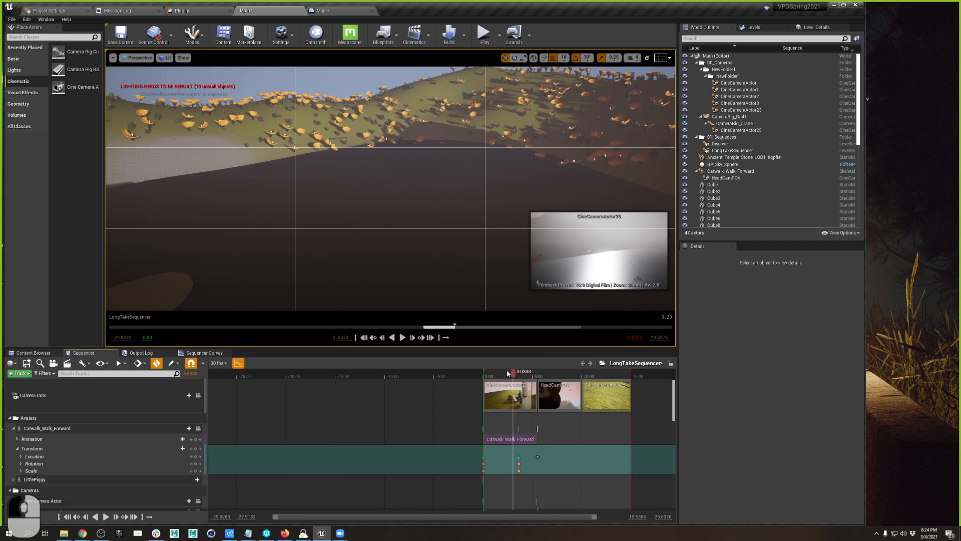
left_click(198, 396)
left_click_drag(492, 373, 658, 354)
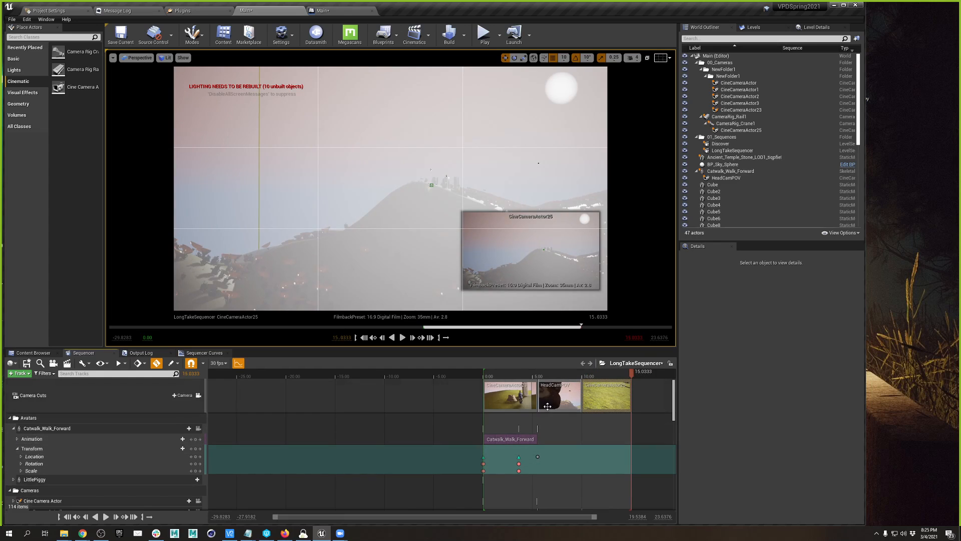
Add the walkingAround_human_Root_695857_BaseLayer animation to Catwalk_Walk_Forward at 7.50
scroll(516, 434, "up", 4, "ctrl")
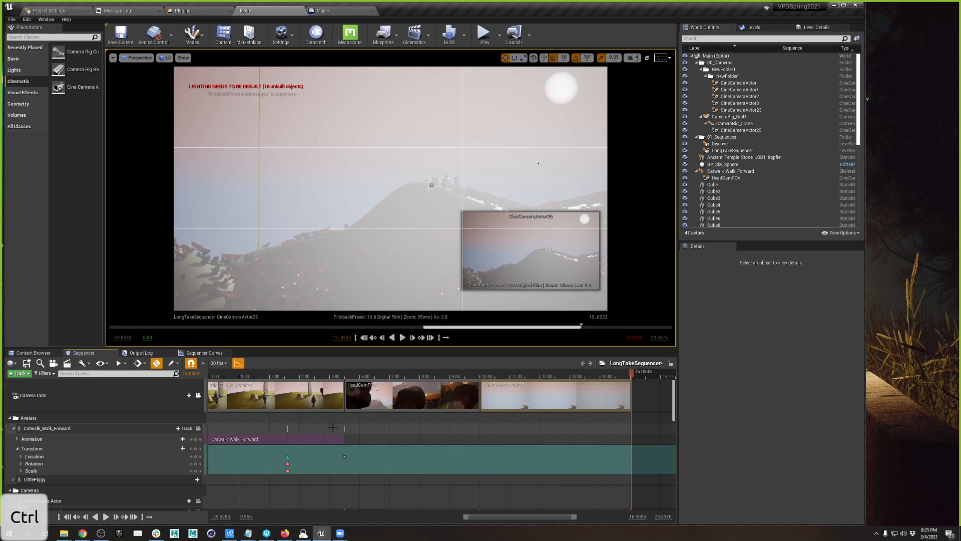
left_click(406, 374)
left_click(174, 438)
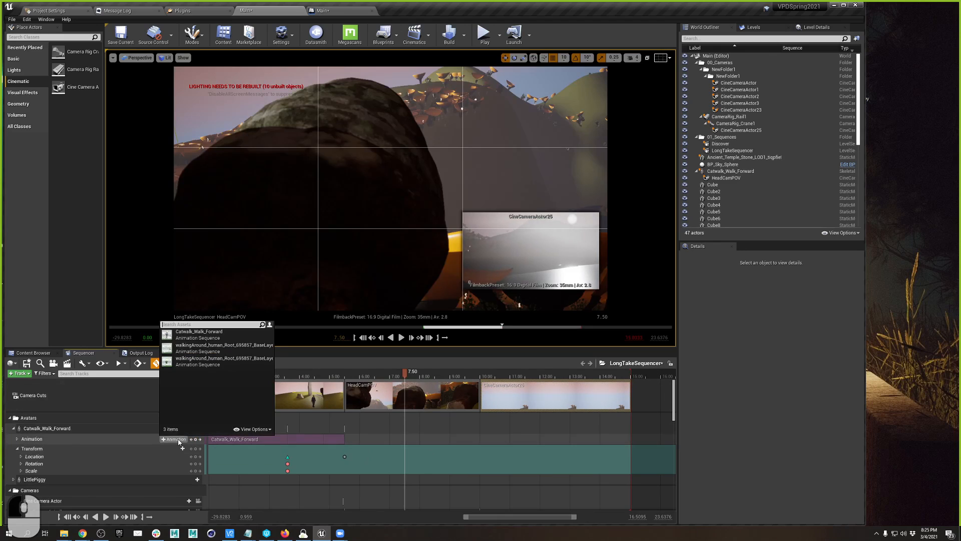
left_click(192, 360)
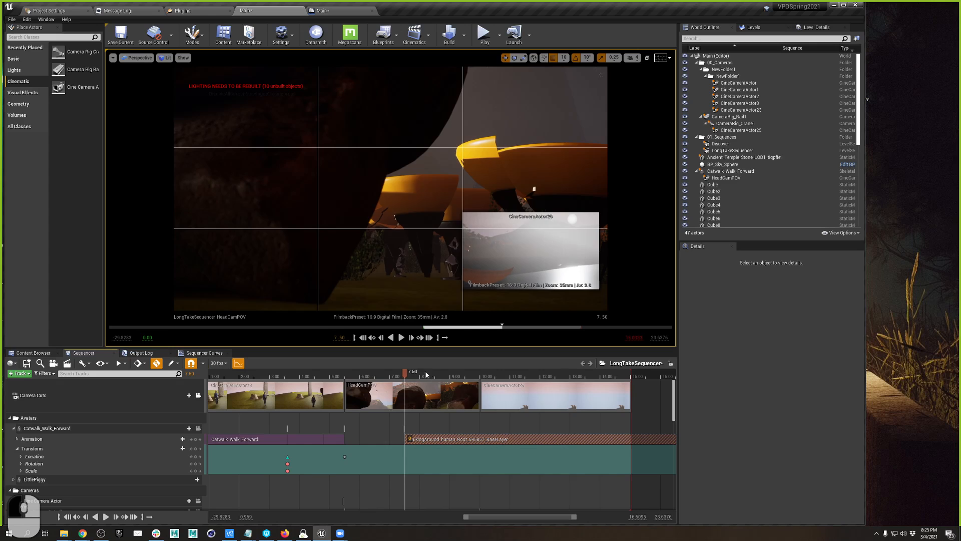
Unlock the viewport from the camera cuts and examine the character's walking animation from above between 7.50 and 8.5333
left_click(199, 396)
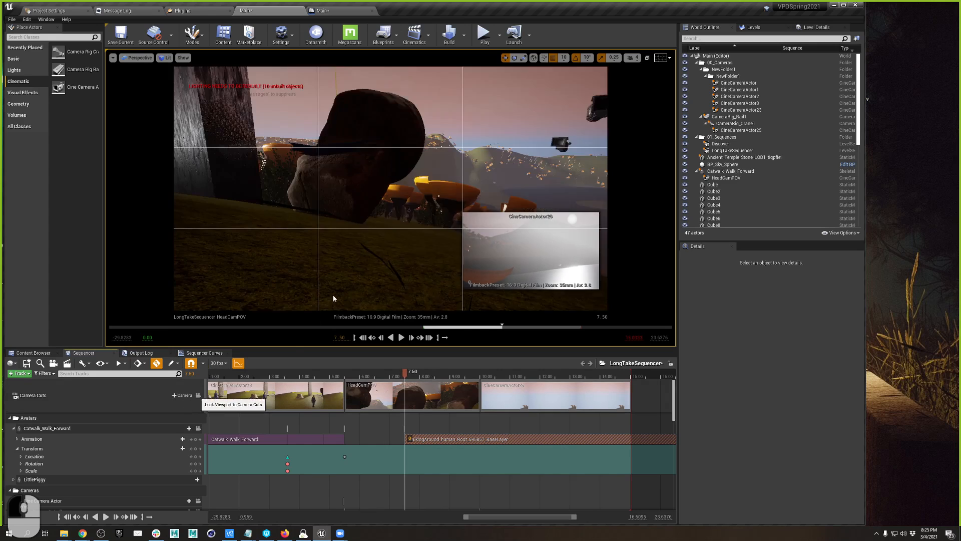
key("s")
right_click_drag(391, 188, 502, 351)
key("w")
key("d")
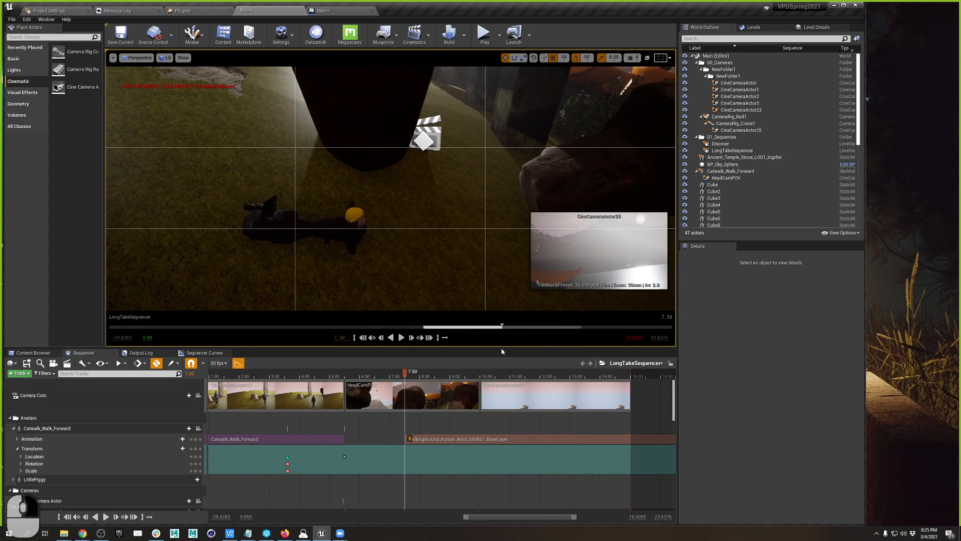
left_click_drag(404, 375, 436, 376)
Open the walkingAround animation asset from its sequence section's properties and scrub through its preview
left_click(529, 436)
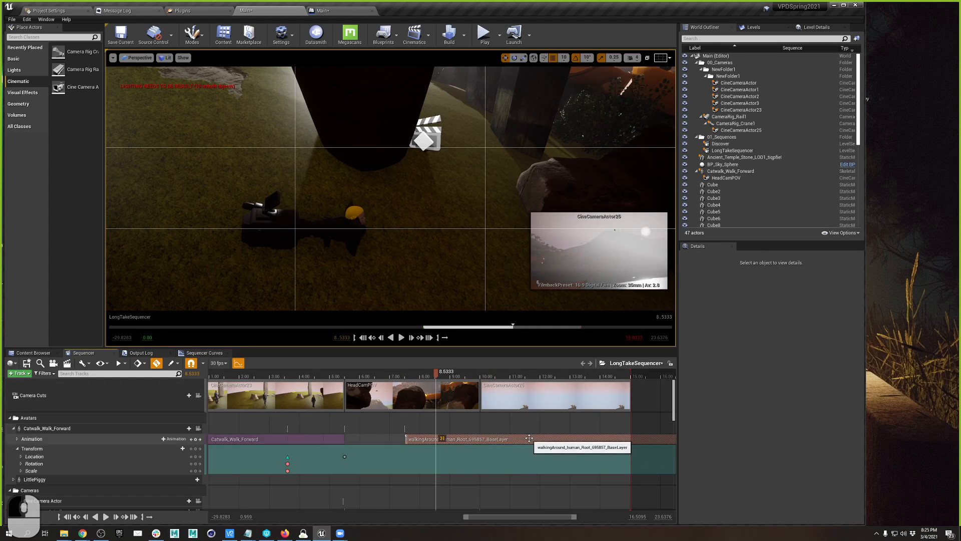
right_click(529, 437)
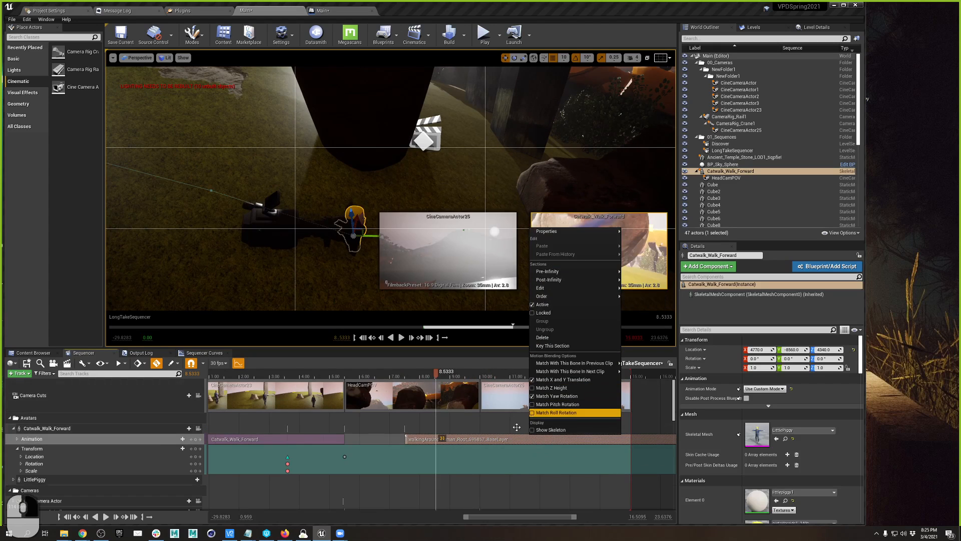
left_click(494, 440)
right_click(486, 439)
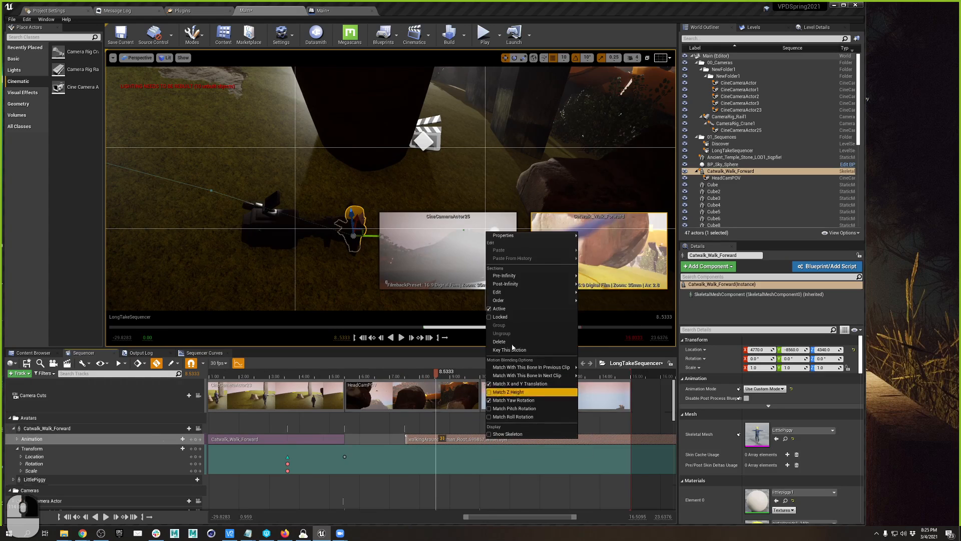
mouse_move(535, 236)
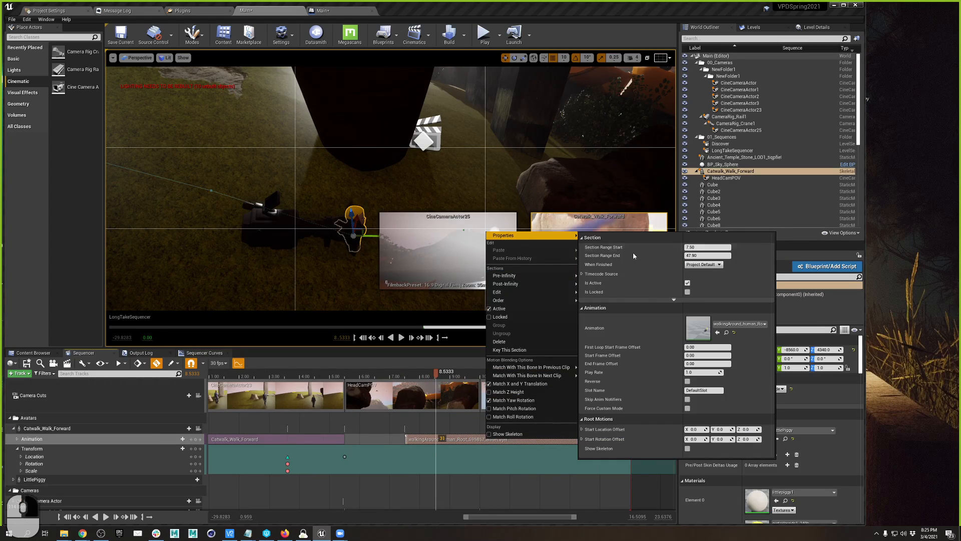
double_click(693, 323)
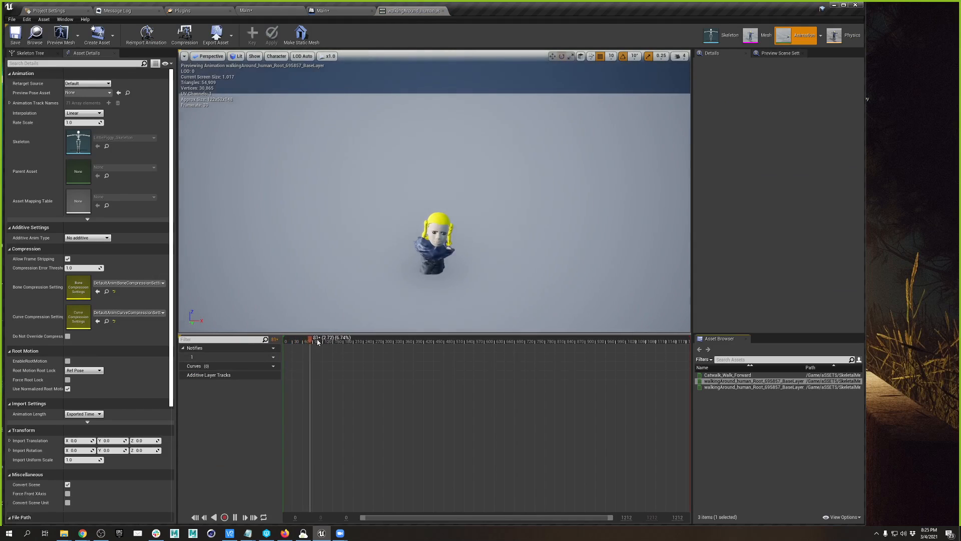
left_click(426, 341)
mouse_move(429, 351)
left_mouse_down()
mouse_move(556, 352)
mouse_move(413, 348)
left_mouse_up()
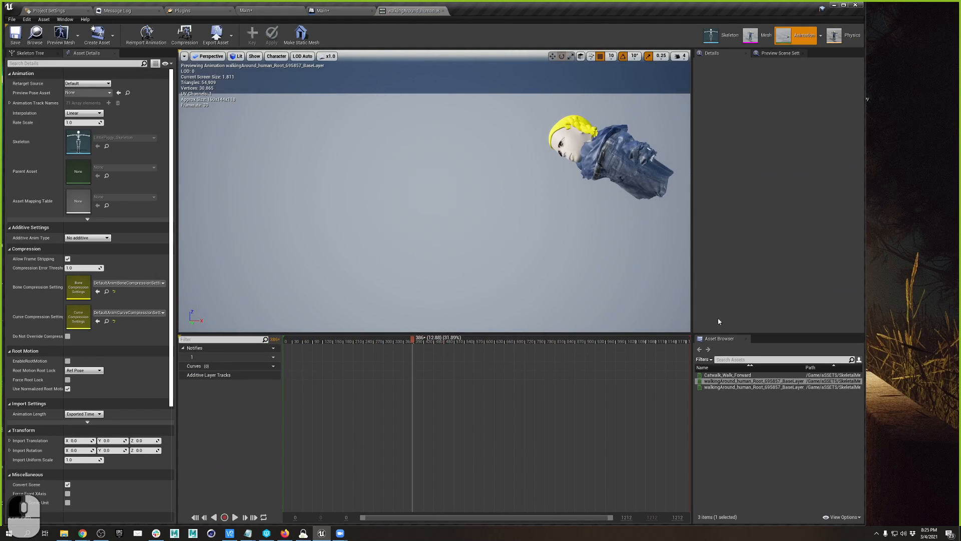
Open the walkingAround_human_Root_695857_BaseLayer_Retarget animation and scrub through its preview to compare the character's pose
left_click(720, 386)
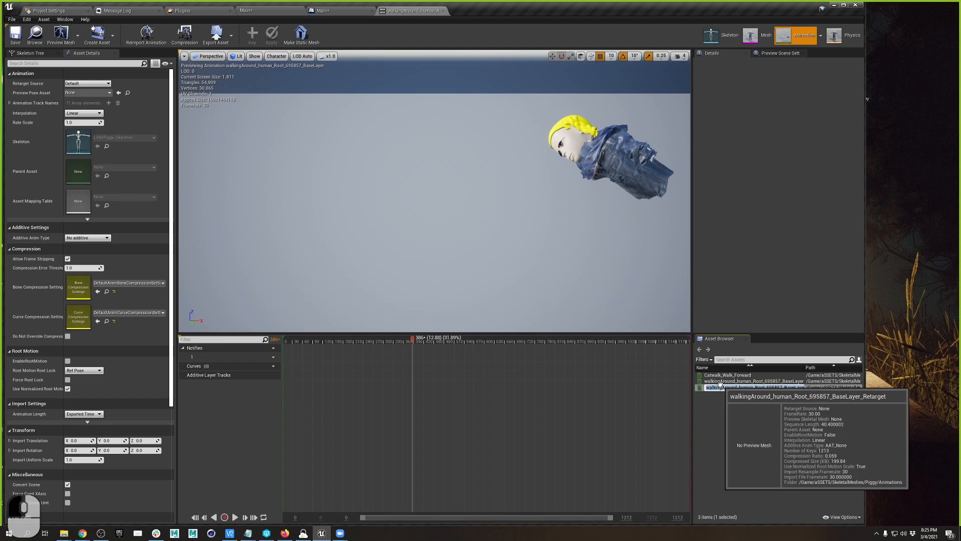
double_click(720, 386)
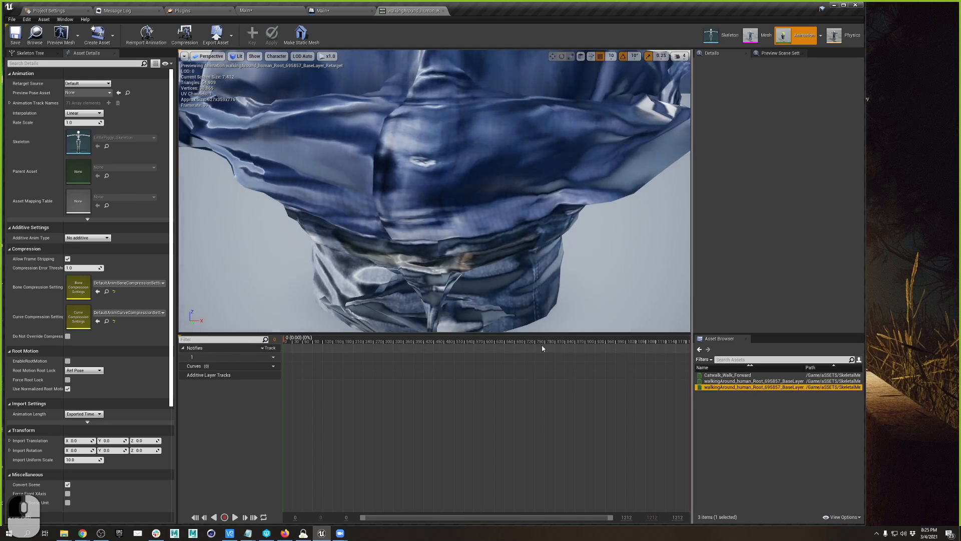
scroll(461, 244, "down", 5)
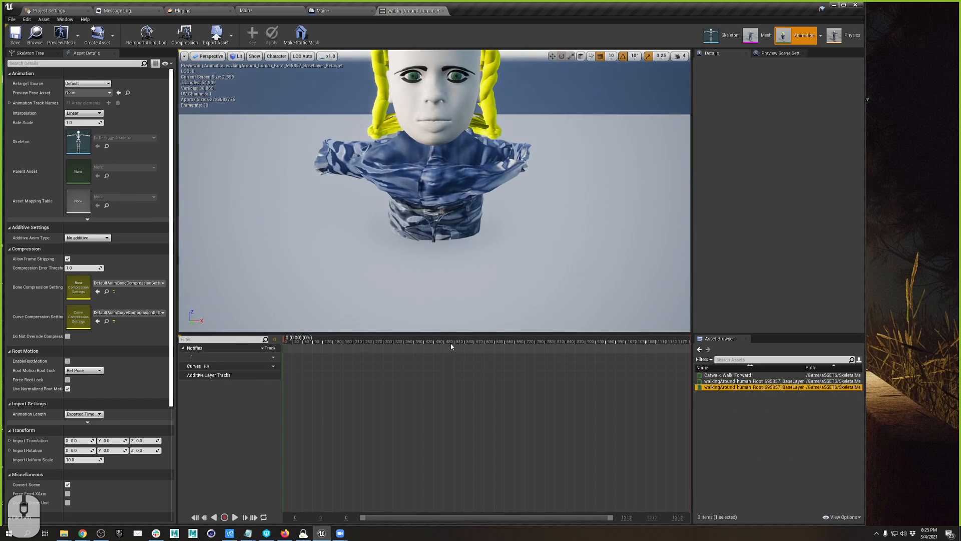
left_click_drag(450, 343, 572, 343)
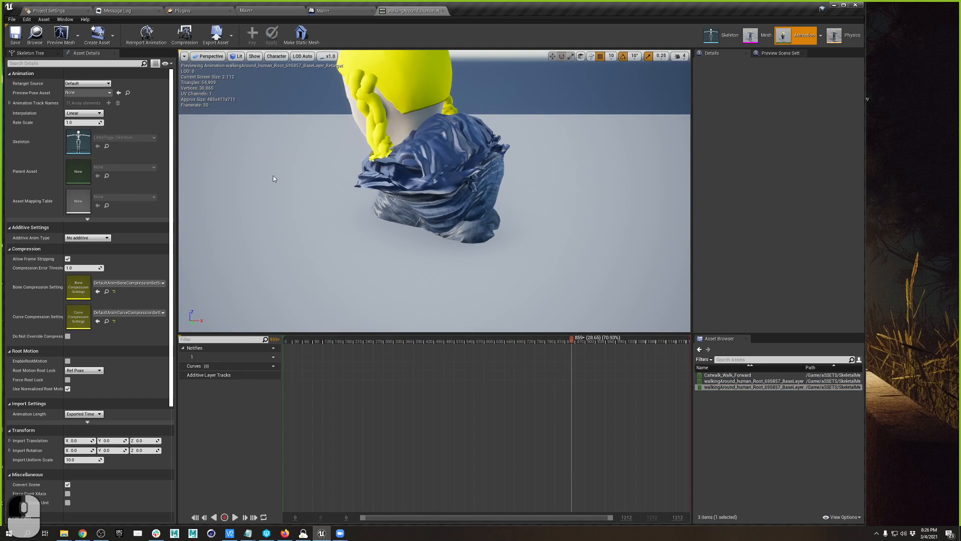
Return to the Main level and delete the walkingAround animation section from Catwalk_Walk_Forward's Animation track
left_click(345, 10)
left_click(49, 11)
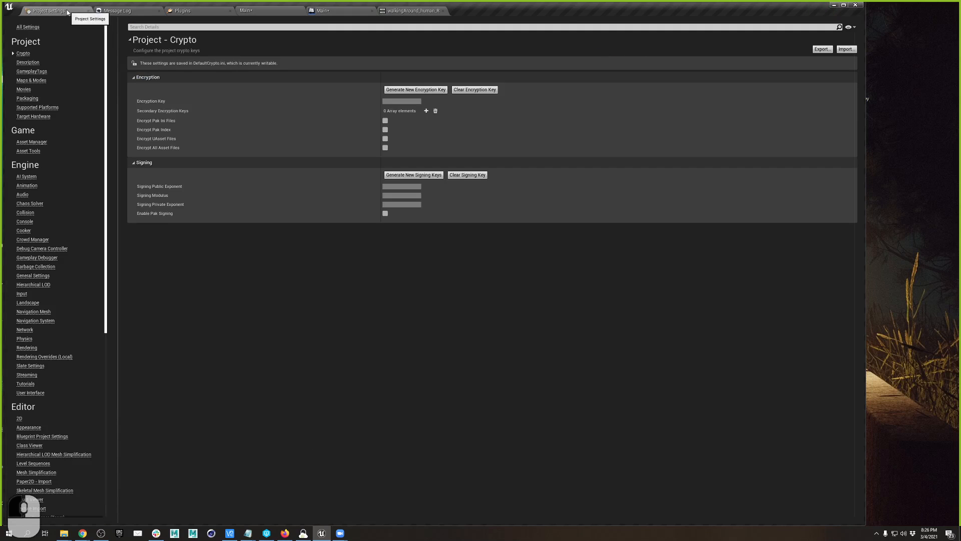
left_click(413, 11)
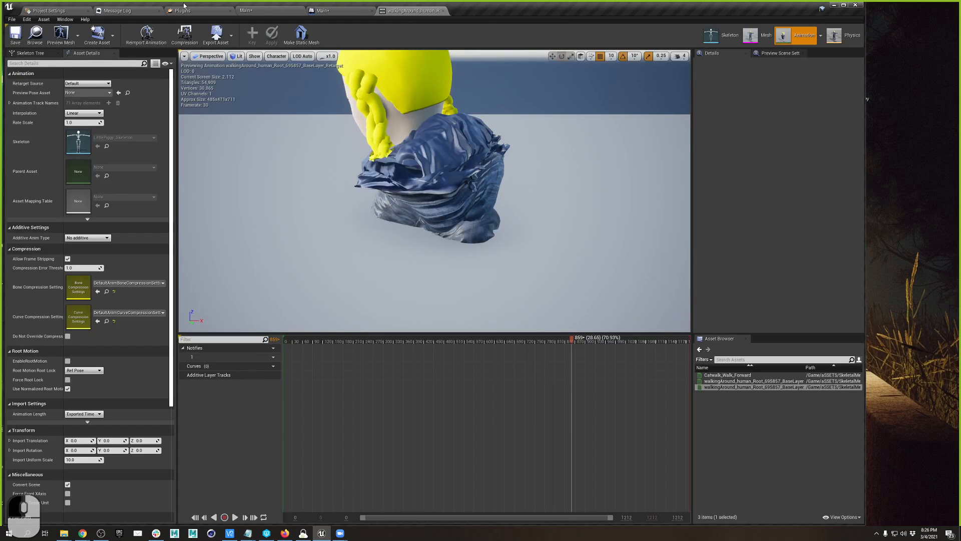
left_click(258, 10)
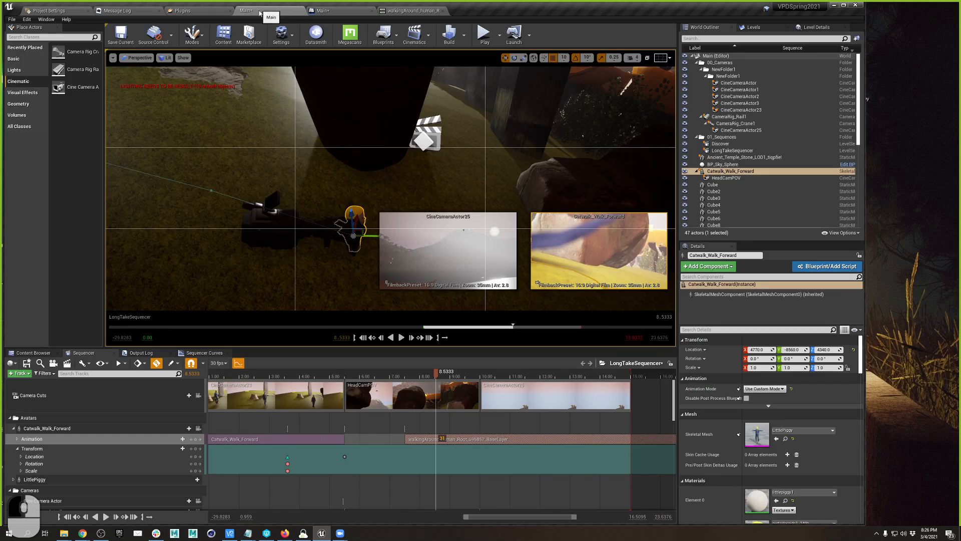
left_click(467, 440)
key("Delete")
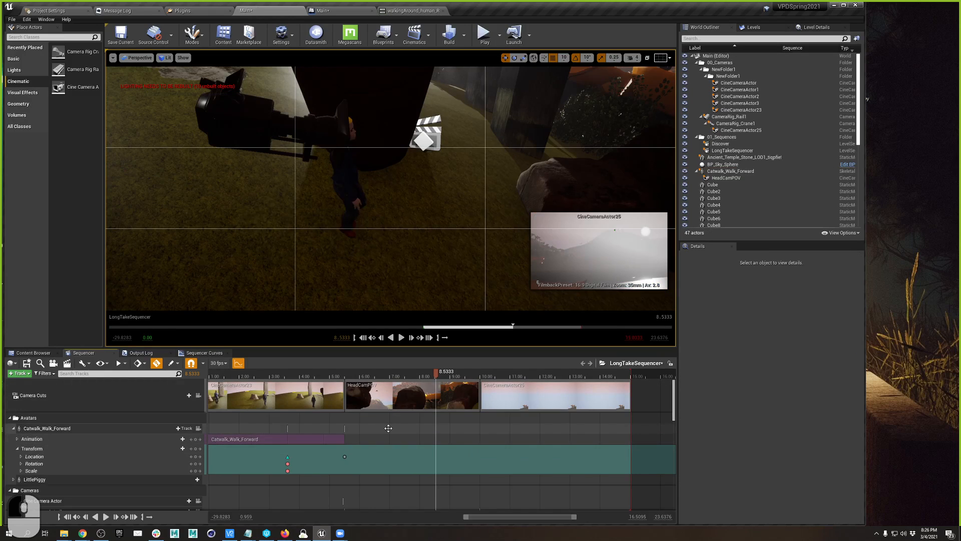
Add the walkingAround_human_Root_695857_BaseLayer_Retarget animation to Catwalk_Walk_Forward at 8.5333
left_click(180, 428)
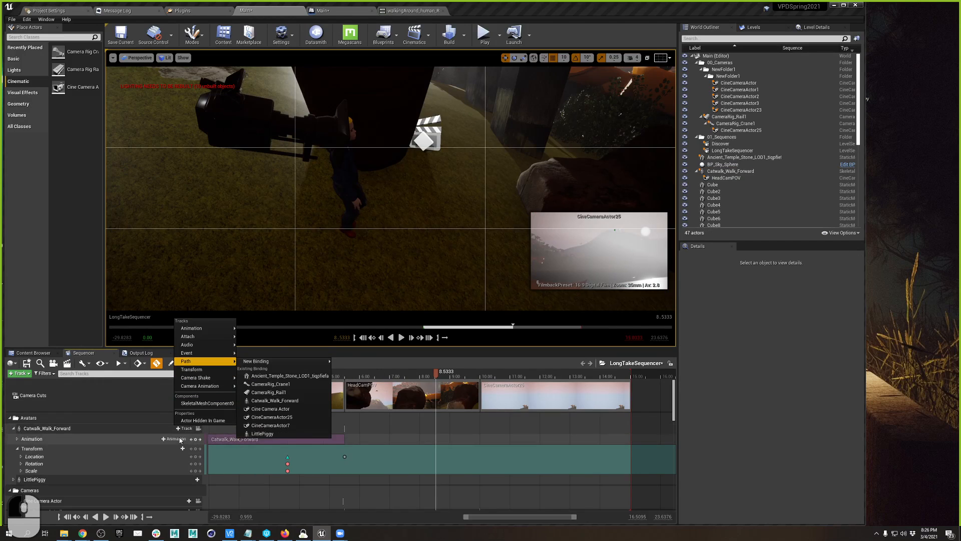
left_click(177, 440)
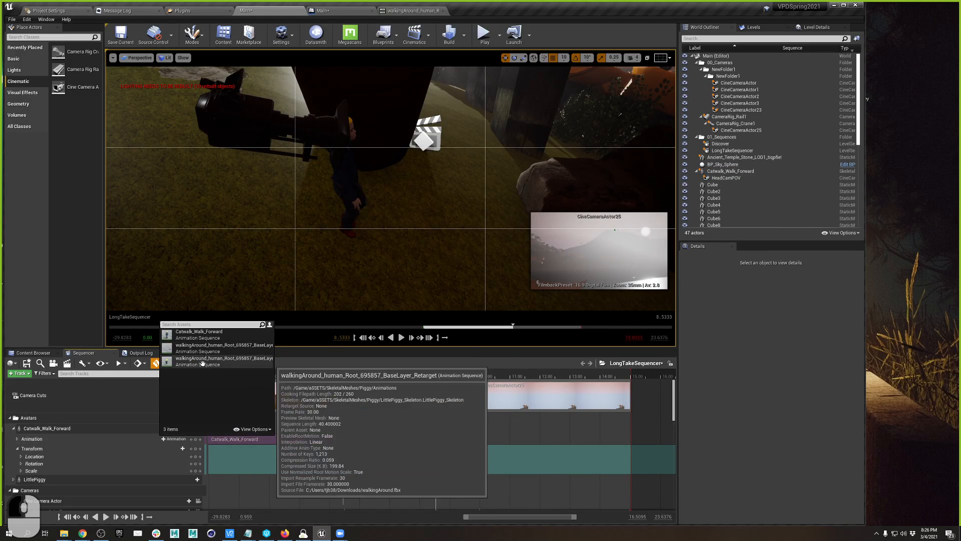
left_click(215, 358)
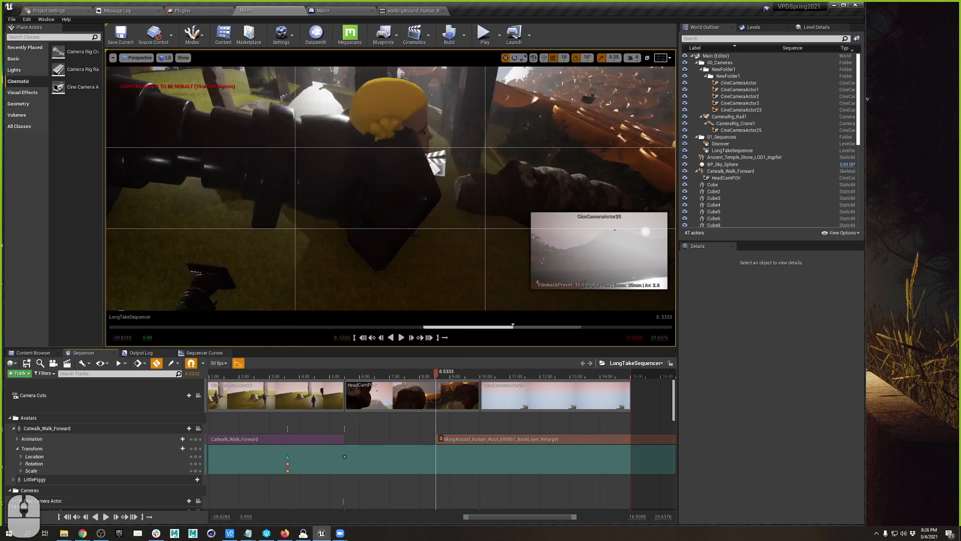
Move the walkingAround_human_Root_695857_BaseLayer_Retarget section on Catwalk_Walk_Forward's Animation track earlier, to start at about 8.05
right_click_drag(461, 279, 284, 129)
key("s")
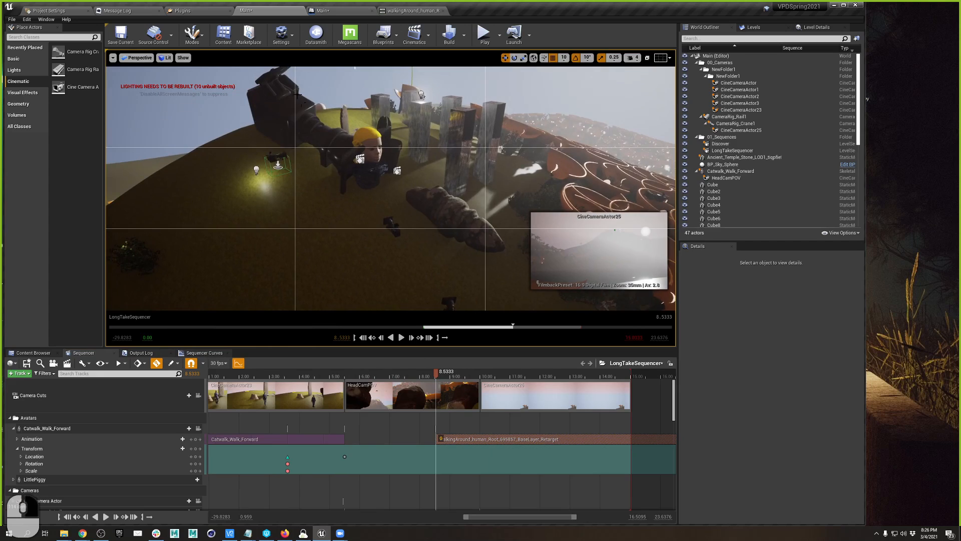
left_click(381, 148)
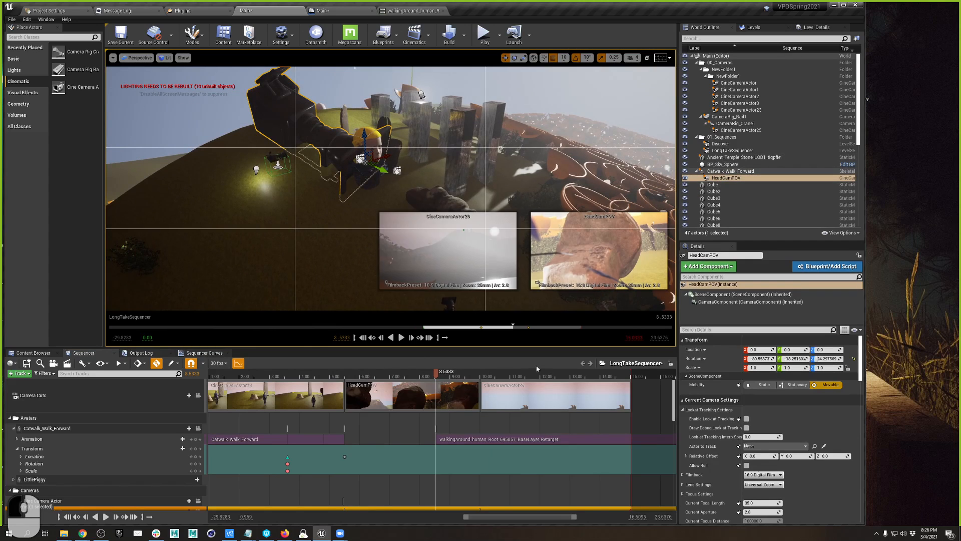
scroll(343, 439, "up", 3, "ctrl")
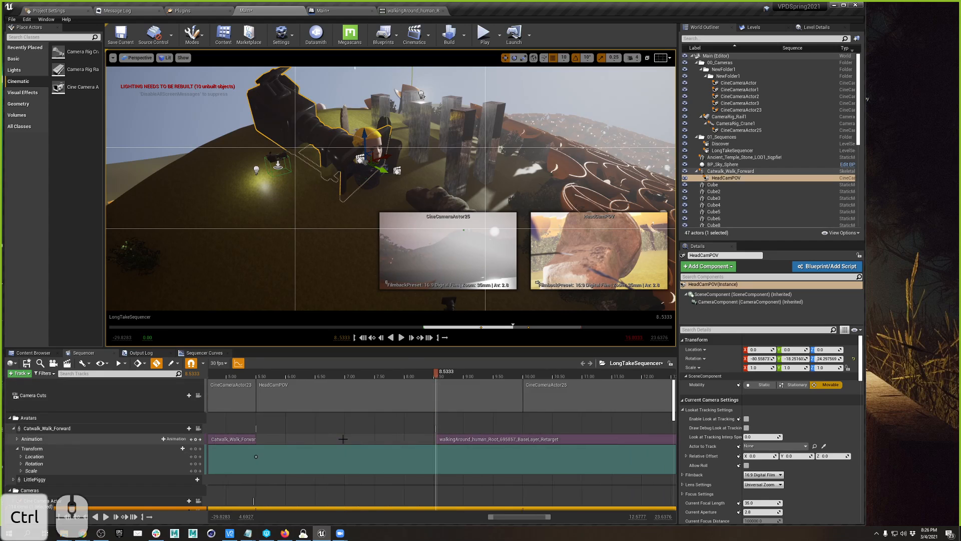
scroll(550, 392, "up", 2, "ctrl")
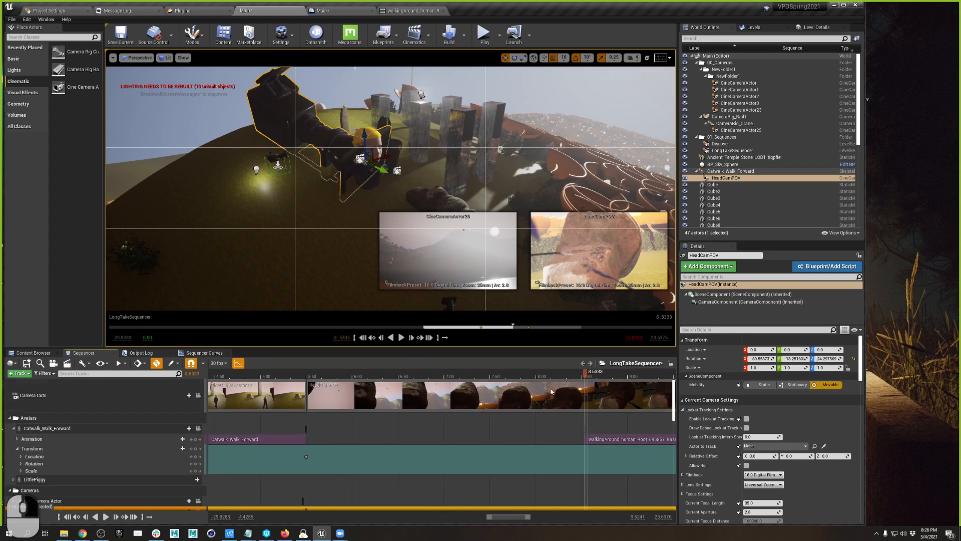
left_click_drag(638, 441, 613, 439)
scroll(591, 438, "down", 5)
scroll(590, 410, "down", 6, "ctrl")
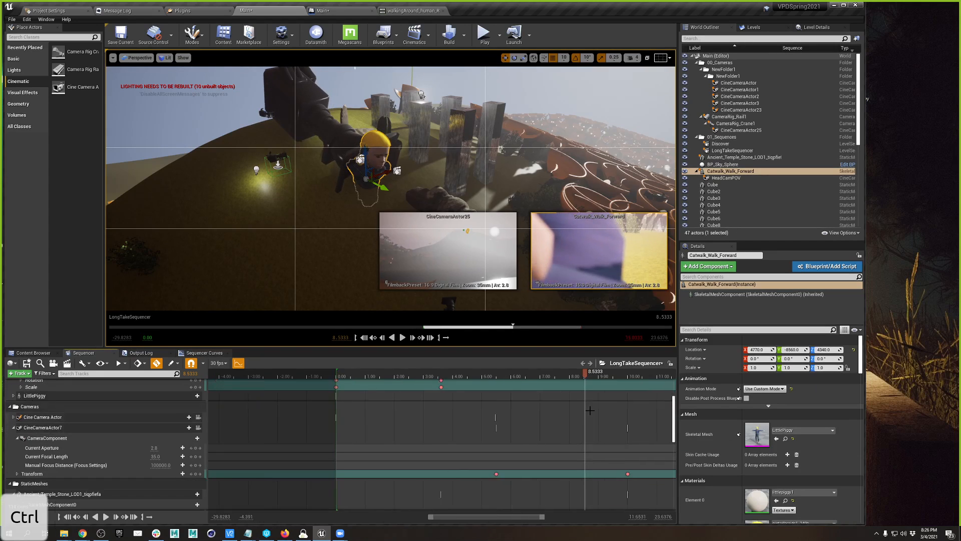
scroll(590, 411, "down", 1, "ctrl")
scroll(591, 410, "up", 6)
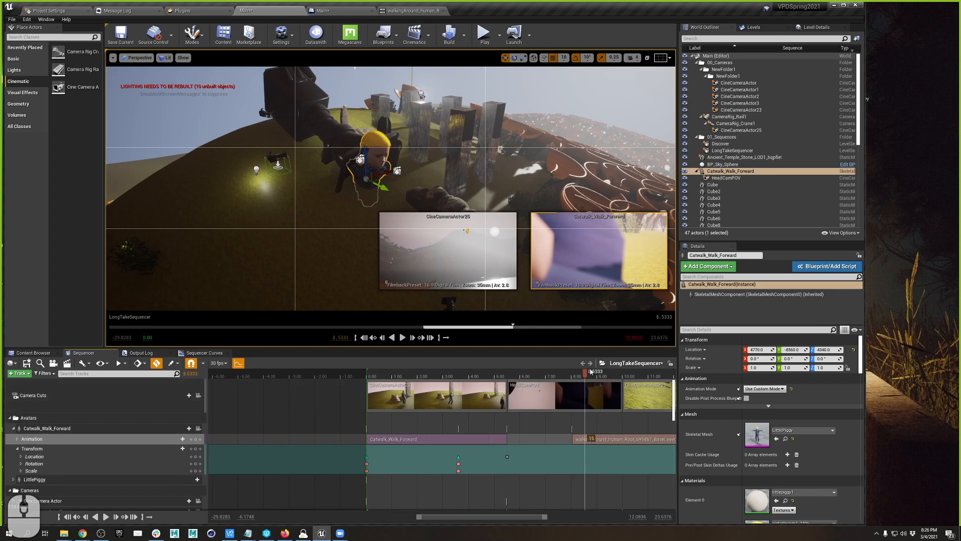
Scrub across the walkingAround section's start, find CineCameraActor7's Transform key at 10.00, and move the section to start there
left_click(565, 376)
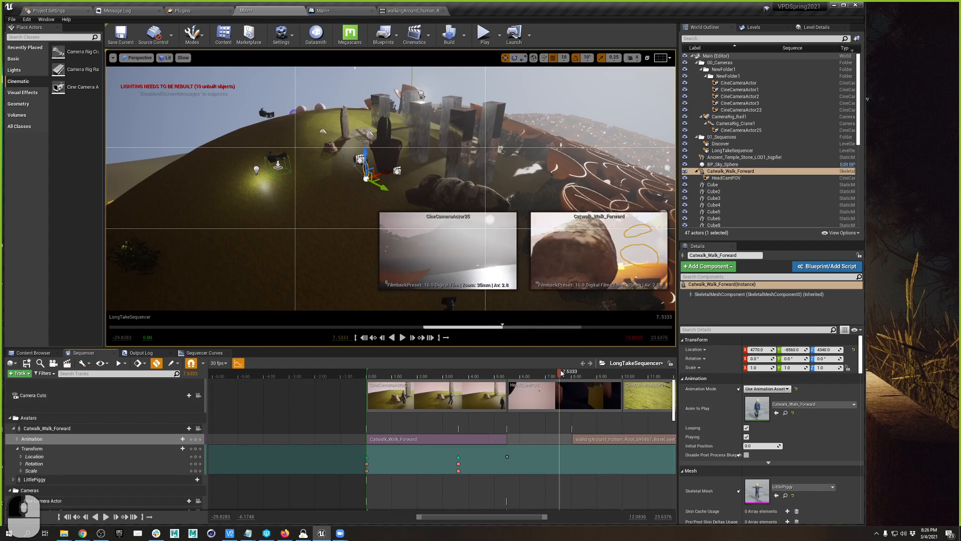
left_click_drag(572, 370, 583, 363)
scroll(622, 417, "down", 3)
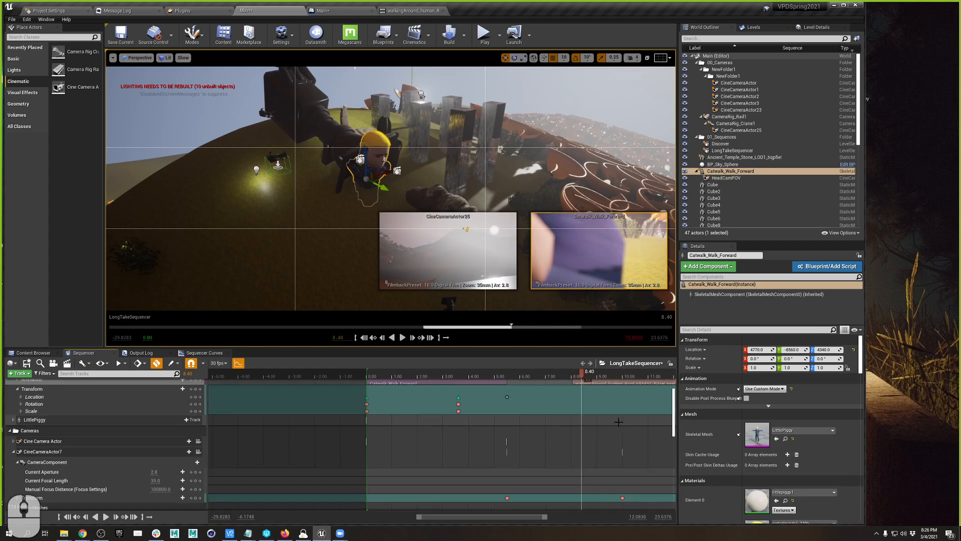
scroll(622, 417, "up", 3)
scroll(200, 443, "down", 5)
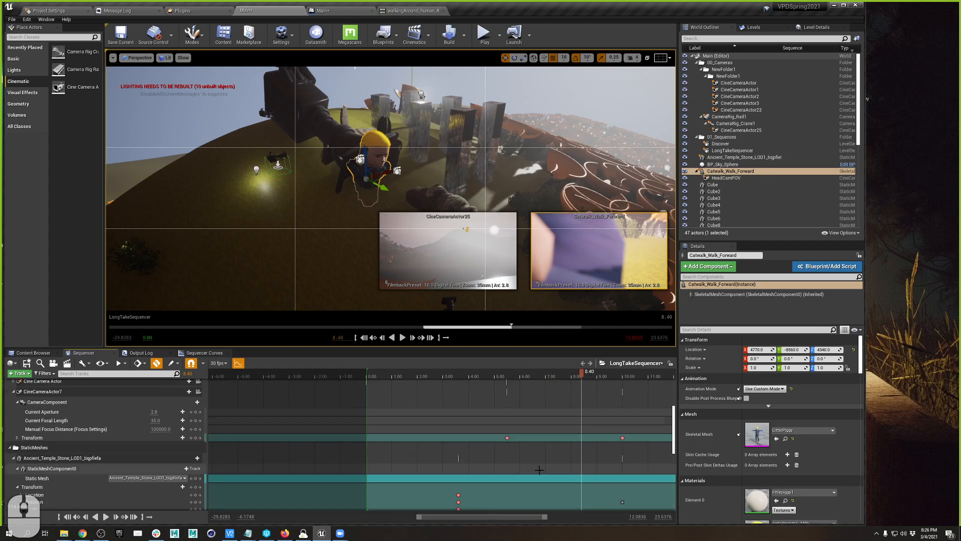
left_click(200, 438)
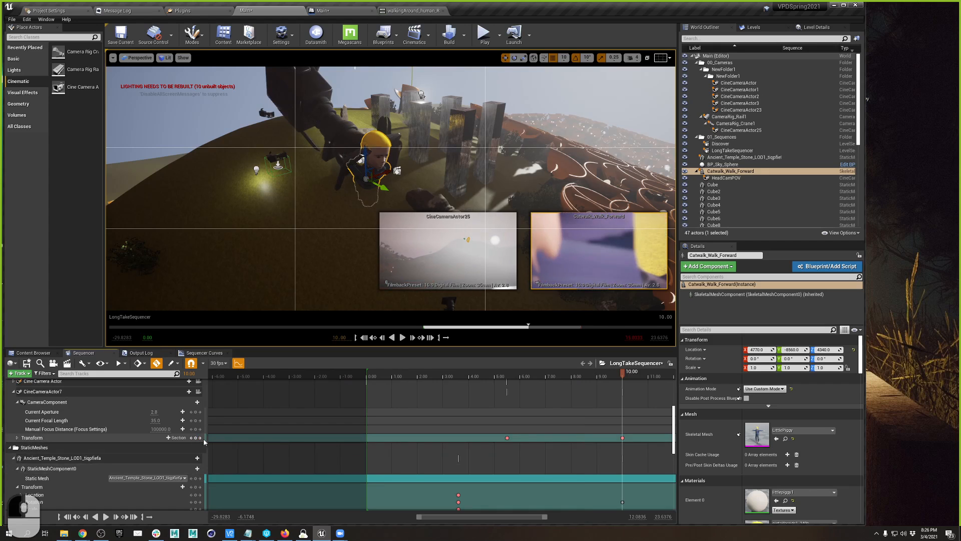
scroll(593, 430, "up", 5)
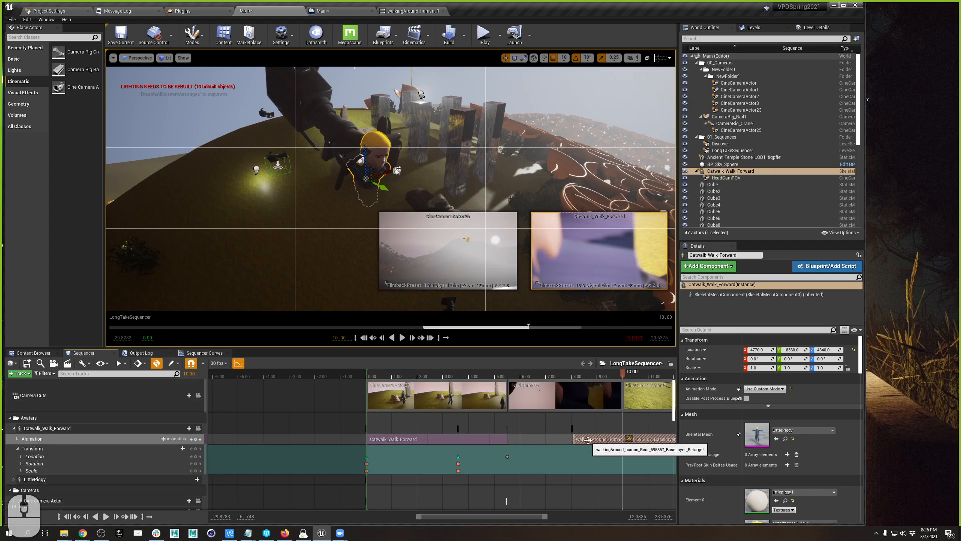
left_click_drag(591, 439, 641, 438)
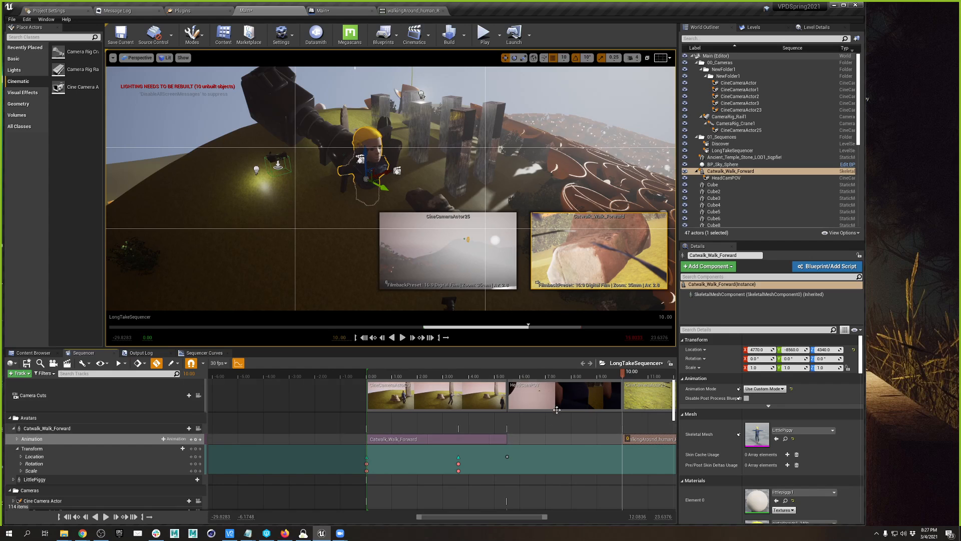
Shift the walkingAround section to about 12.3 and add a Catwalk_Walk_Forward animation section before it, starting at 10.00
left_click_drag(621, 379, 611, 378)
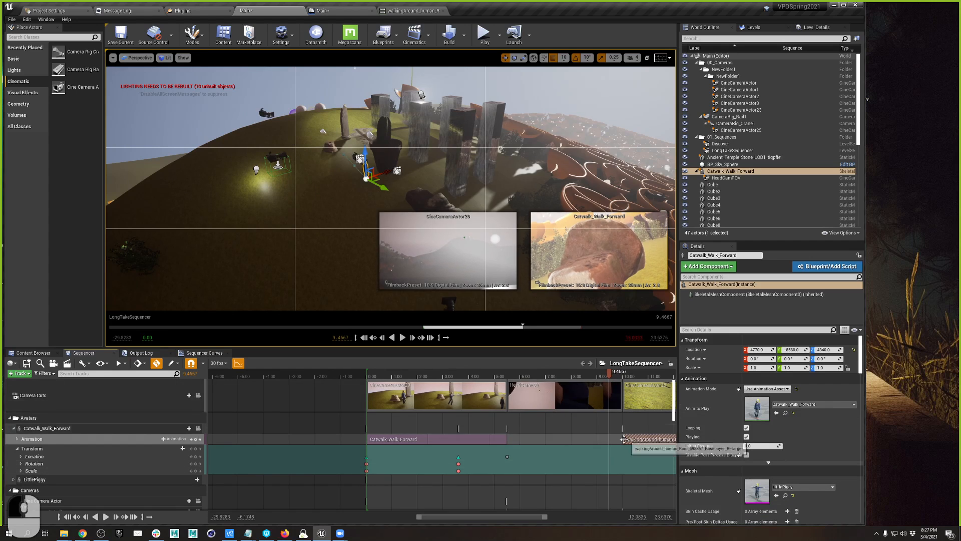
left_click_drag(622, 438, 647, 437, "shift")
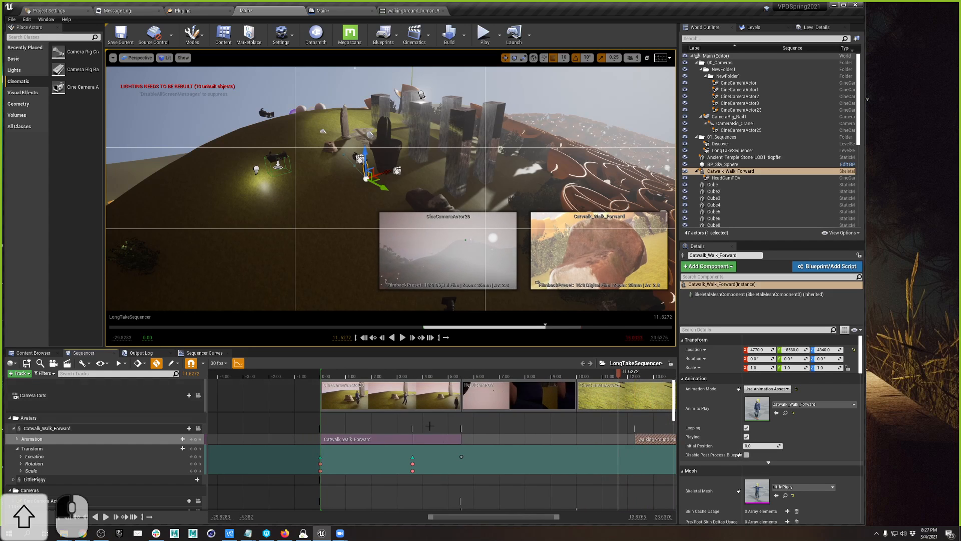
left_click(589, 378)
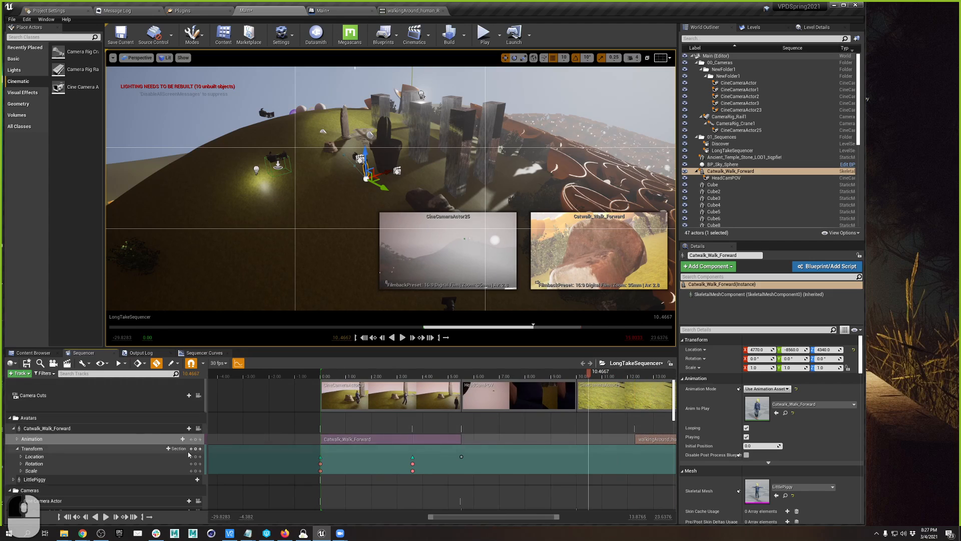
left_click(179, 429)
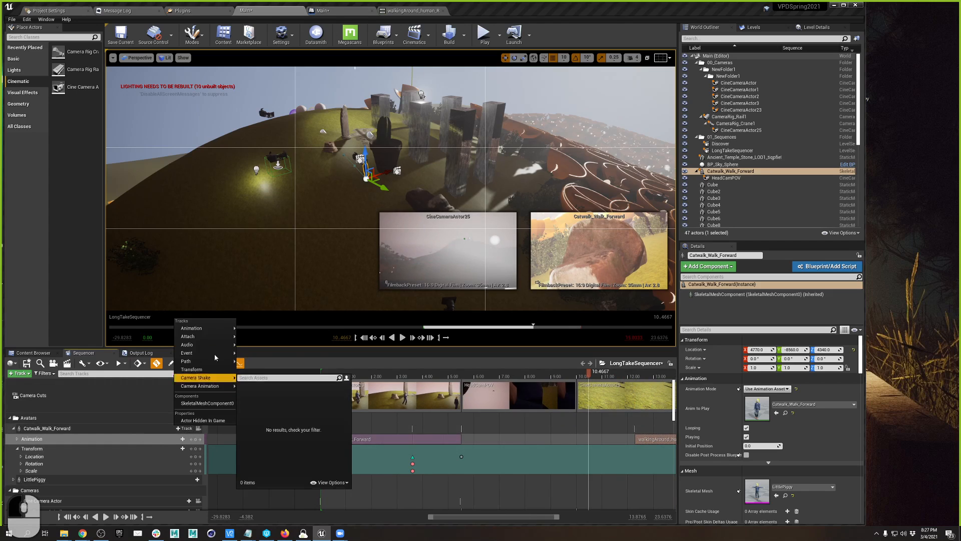
left_click(178, 442)
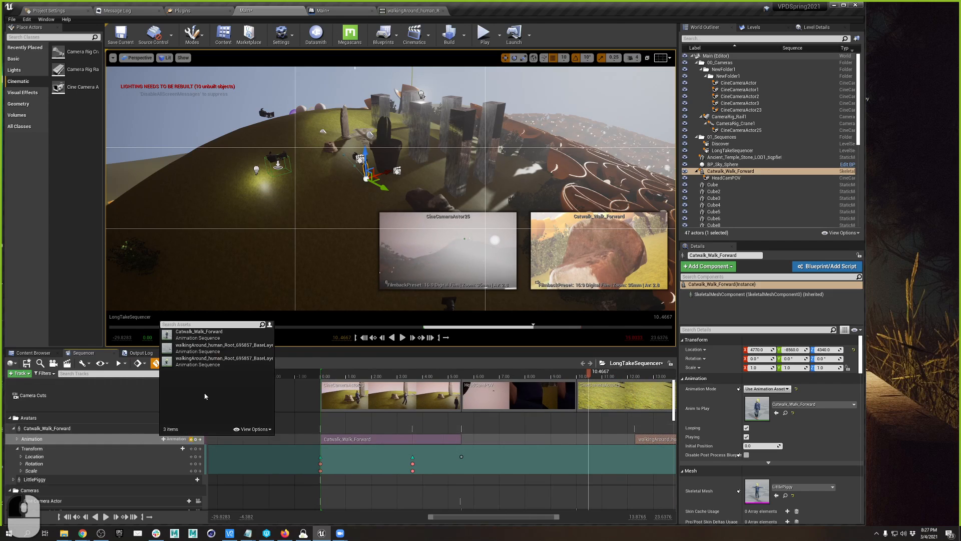
left_click(206, 337)
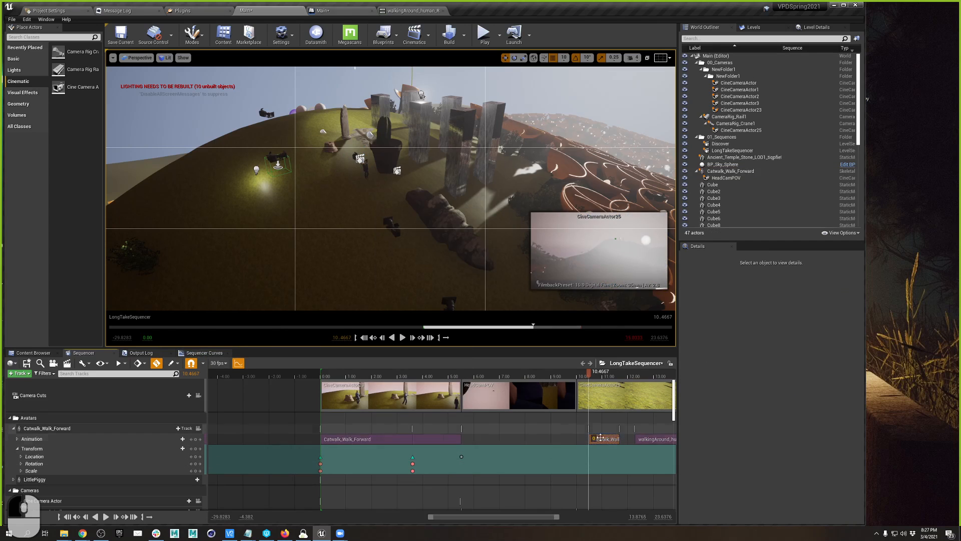
left_click_drag(610, 440, 619, 439, "shift")
scroll(600, 404, "up", 5, "ctrl")
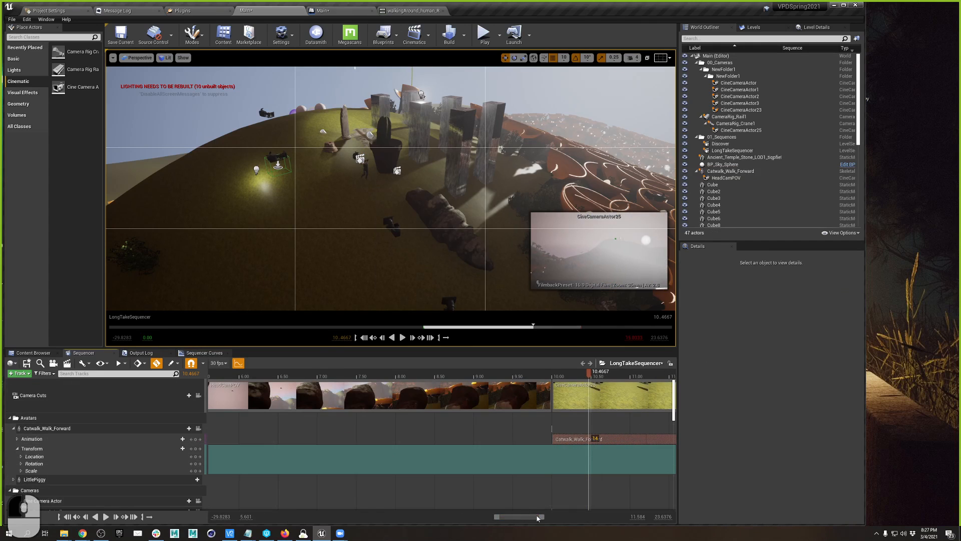
Move the walkingAround section to start at about 11.27 so it overlaps the end of the second Catwalk_Walk_Forward section and blends
left_click_drag(542, 520, 569, 520)
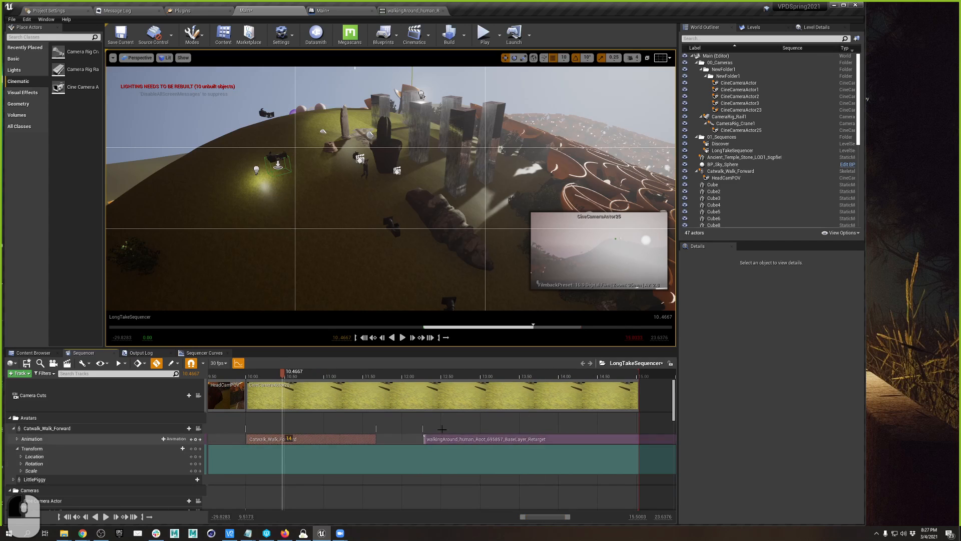
left_click_drag(513, 440, 468, 439)
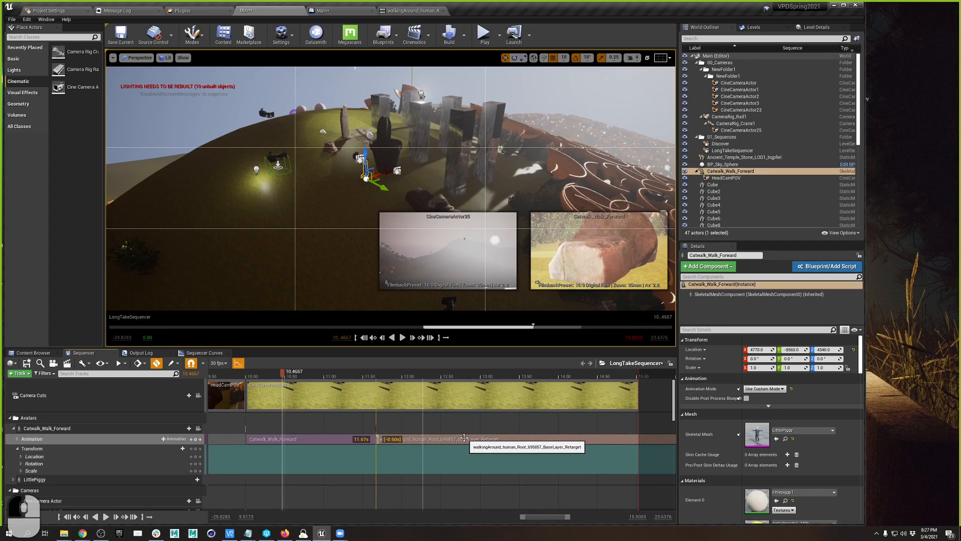
mouse_move(438, 433)
left_mouse_down()
mouse_move(436, 457)
mouse_move(435, 439)
left_mouse_up()
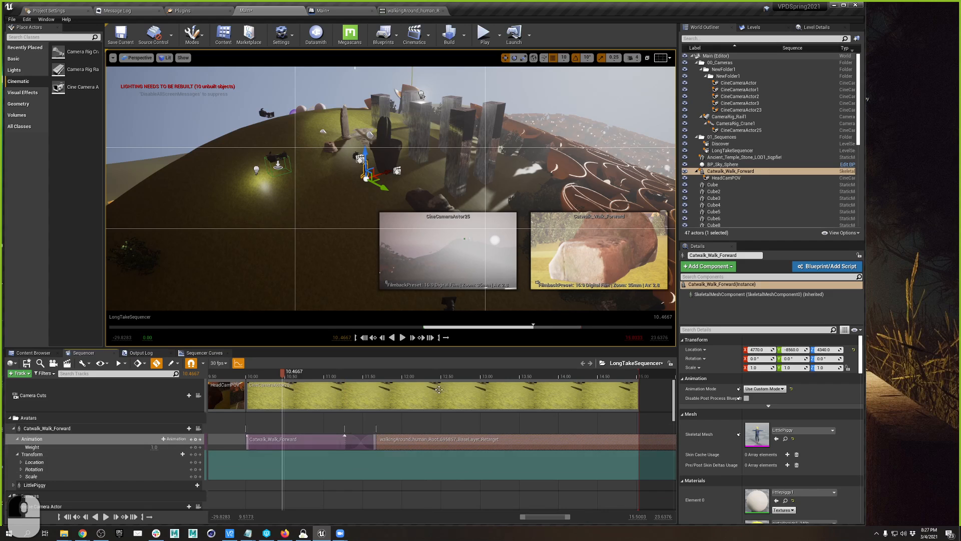
Get close to the character in the viewport and scrub to 11.60 to examine the blend between the two animations
scroll(333, 124, "up", 3)
scroll(297, 84, "up", 3)
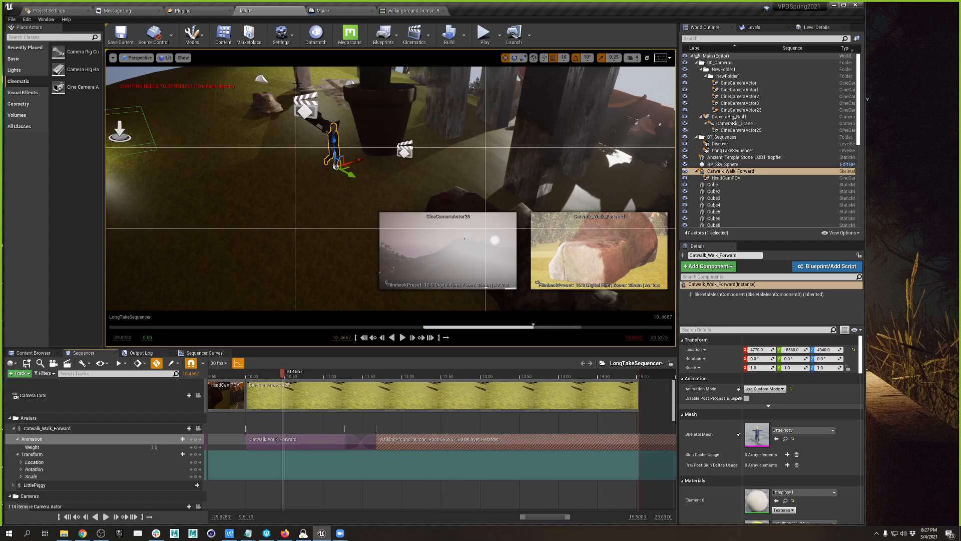
key("w")
right_click_drag(365, 164, 401, 143)
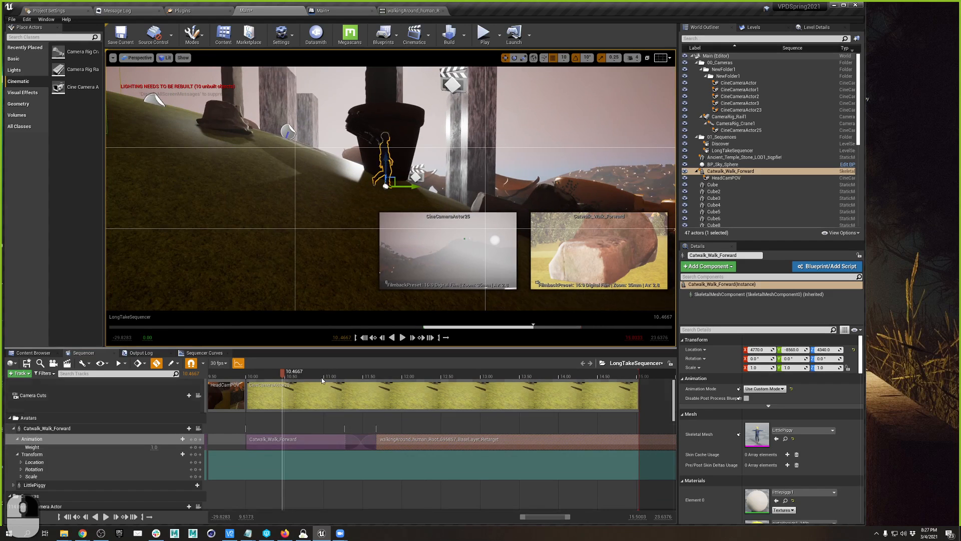
left_click_drag(330, 379, 374, 371)
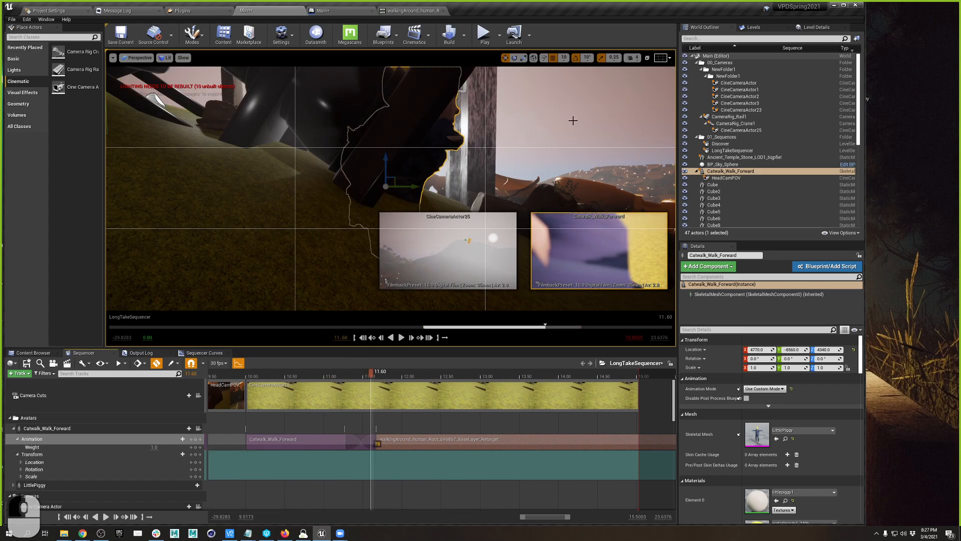
Lock the viewport to the Camera Cuts track
right_click_drag(573, 120, 661, 135)
key("w")
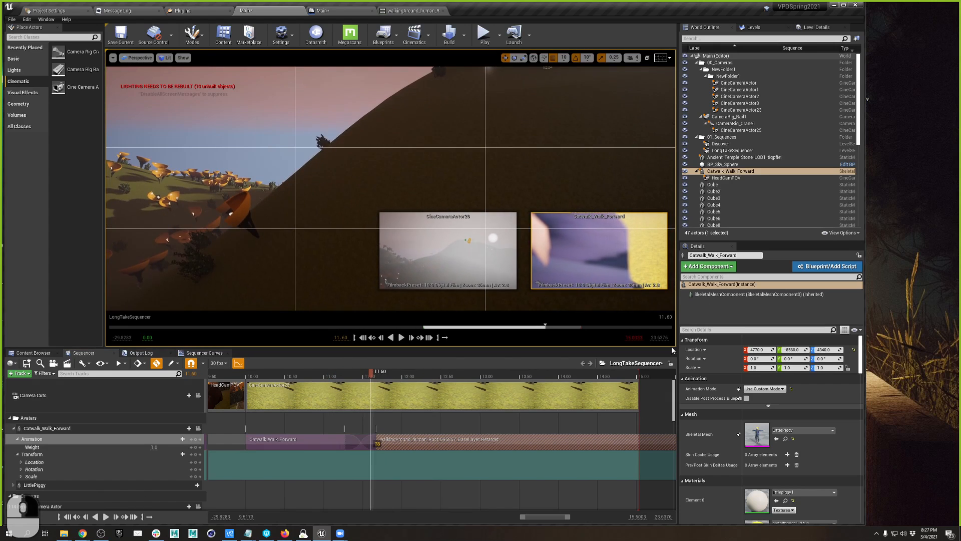
left_click(199, 396)
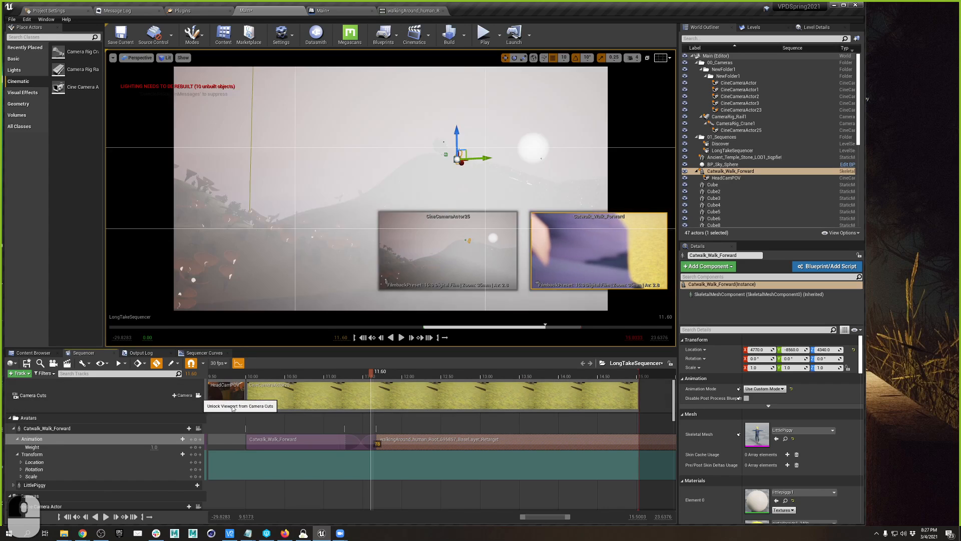
Extend the second Catwalk_Walk_Forward section's end to about 13.1 for a longer blend into walkingAround, and scrub to 12.5333
left_click(457, 374)
left_click_drag(438, 376, 395, 371)
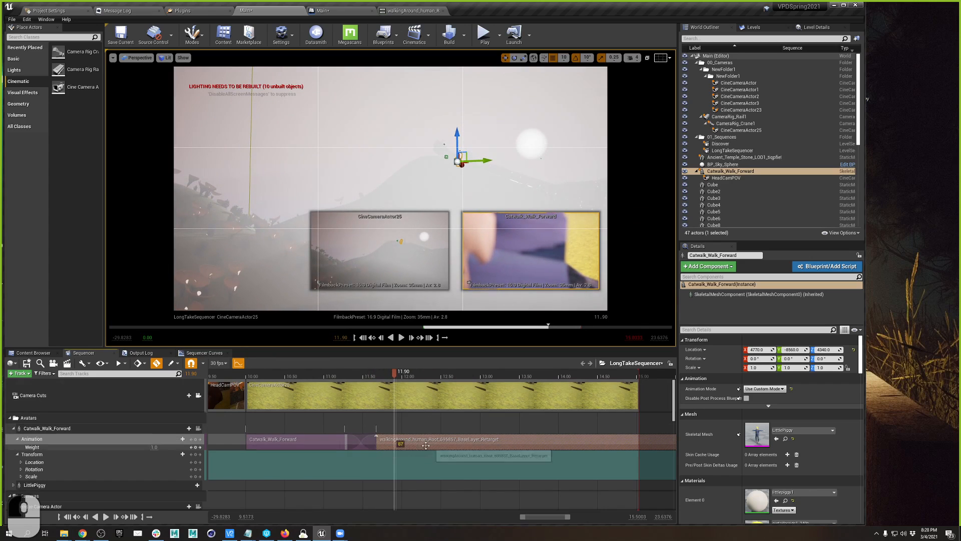
left_click_drag(374, 441, 487, 441)
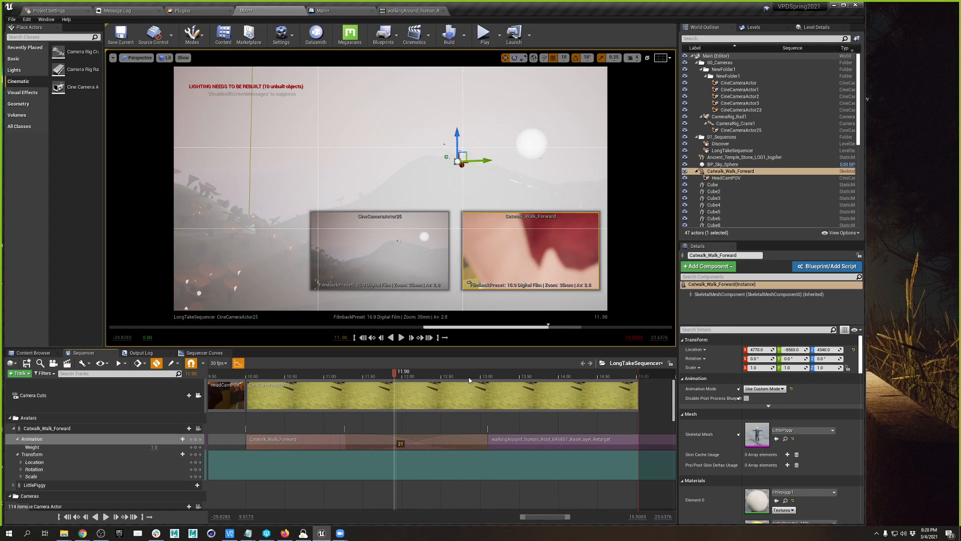
left_click_drag(401, 373, 444, 382)
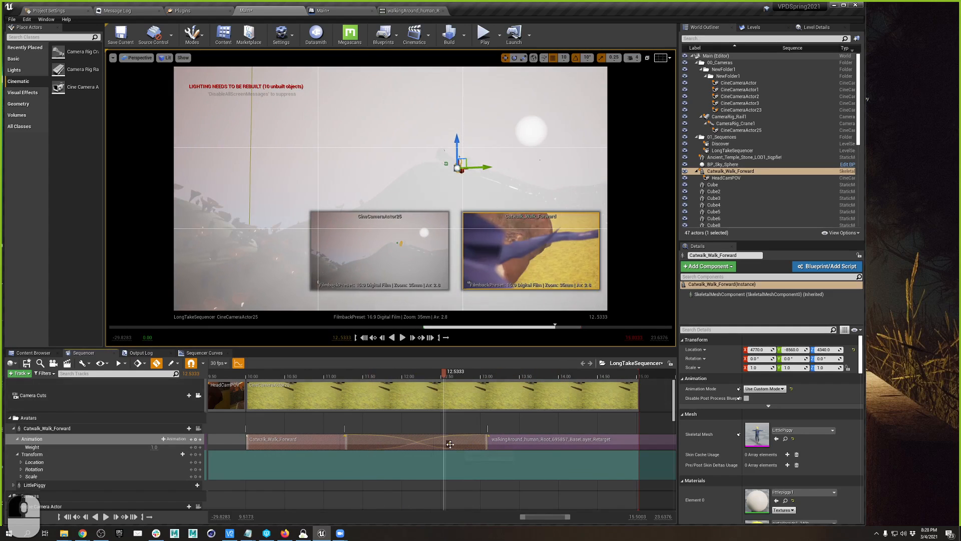
Open the options of the blend's easing curves and examine the easing types, infinity, bone matching and method choices
right_click(416, 443)
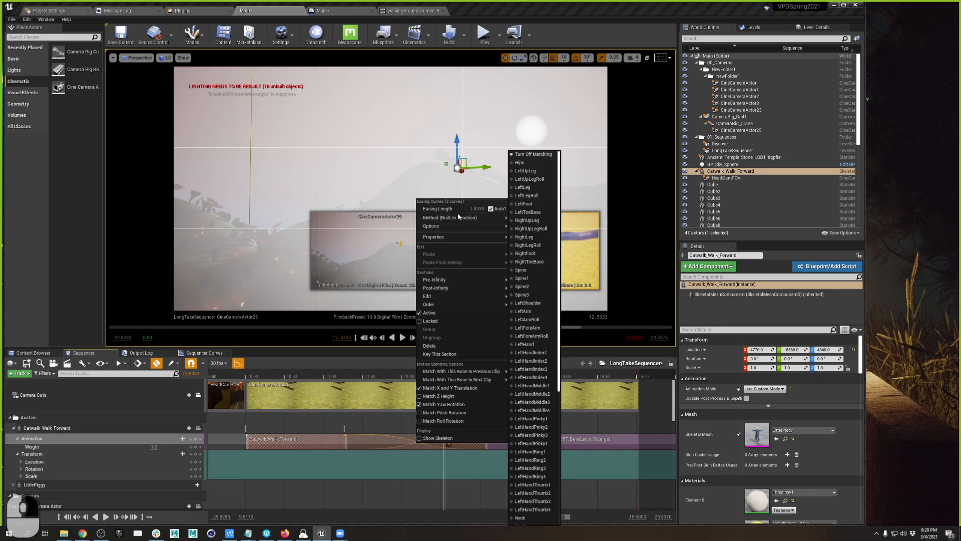
mouse_move(478, 223)
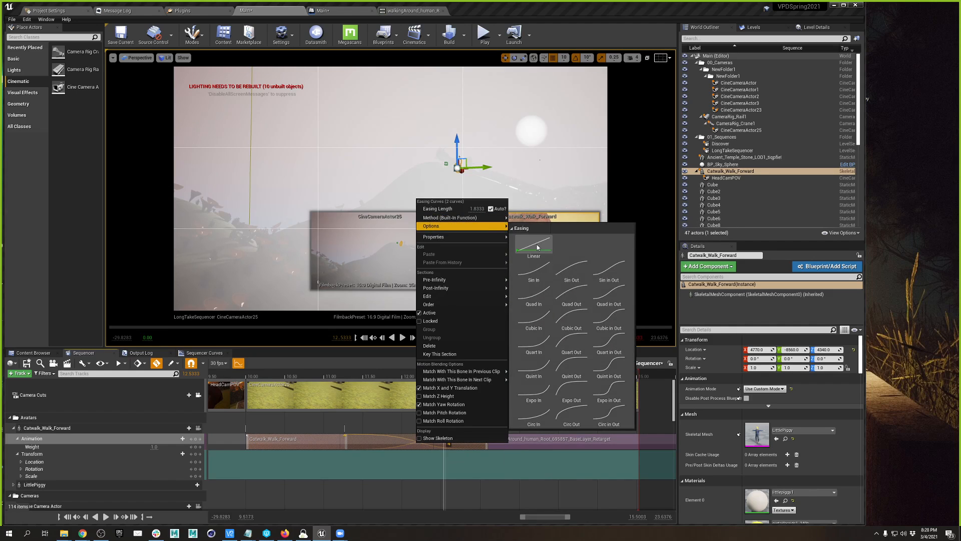
mouse_move(452, 283)
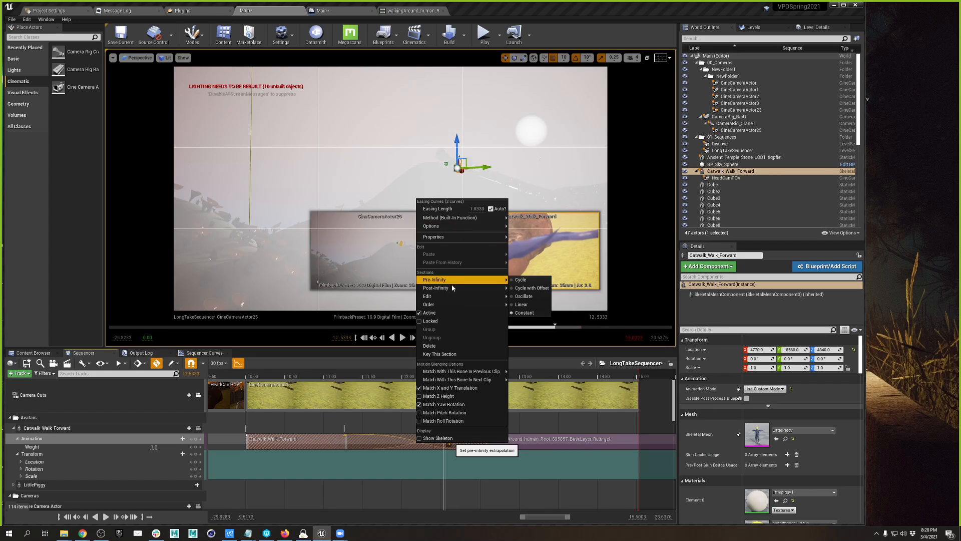
mouse_move(474, 381)
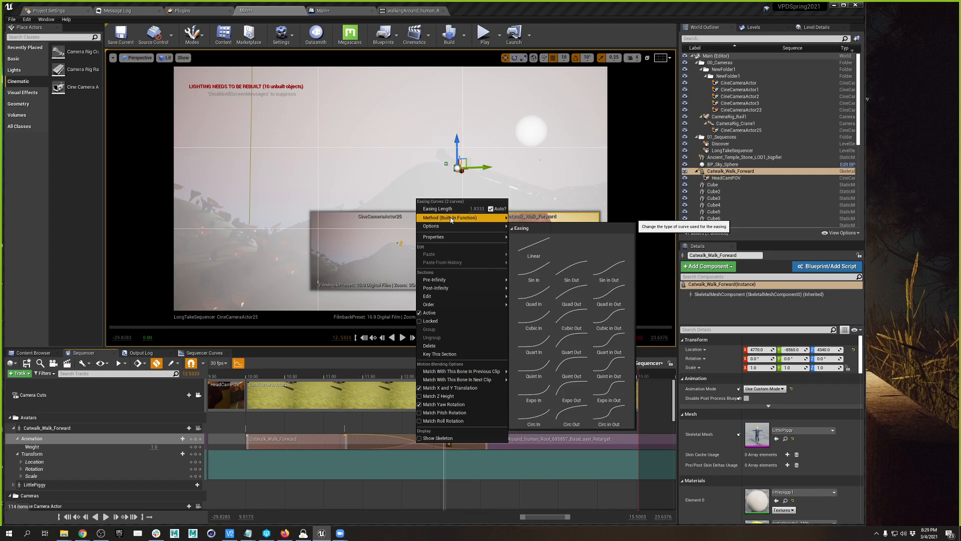
mouse_move(450, 217)
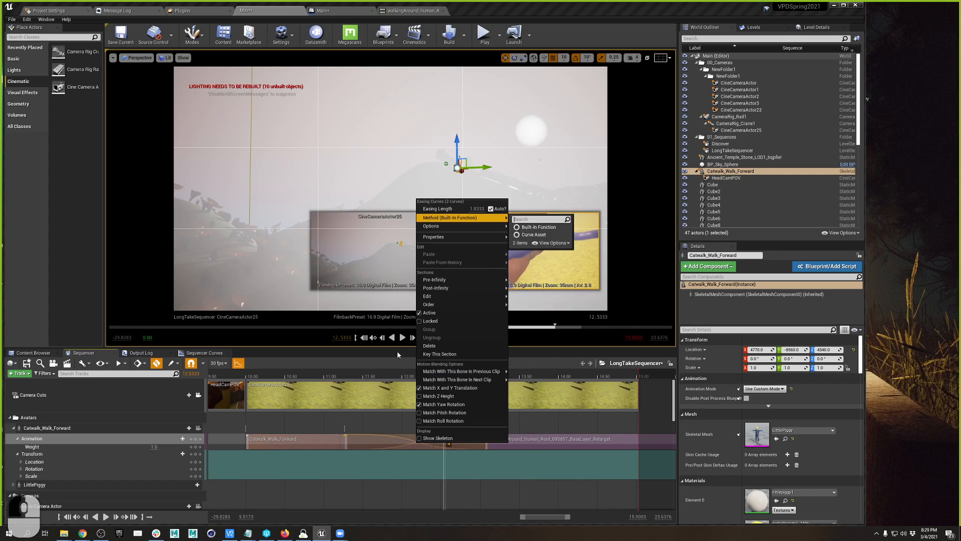
Open the level blueprint and move the disabled Event Tick node to free space between the Set Actor Hidden In Game and LongTakeSequencer nodes
left_click(398, 355)
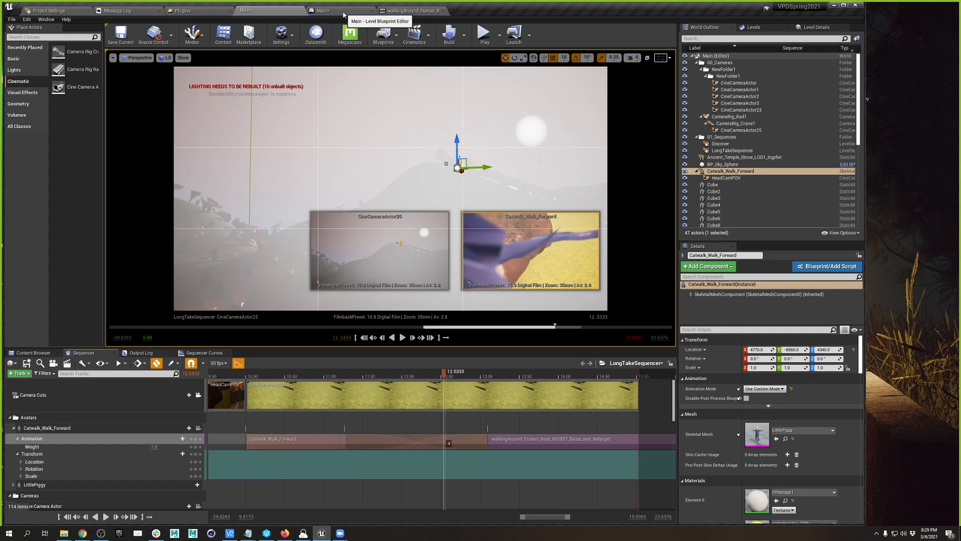
left_click(344, 14)
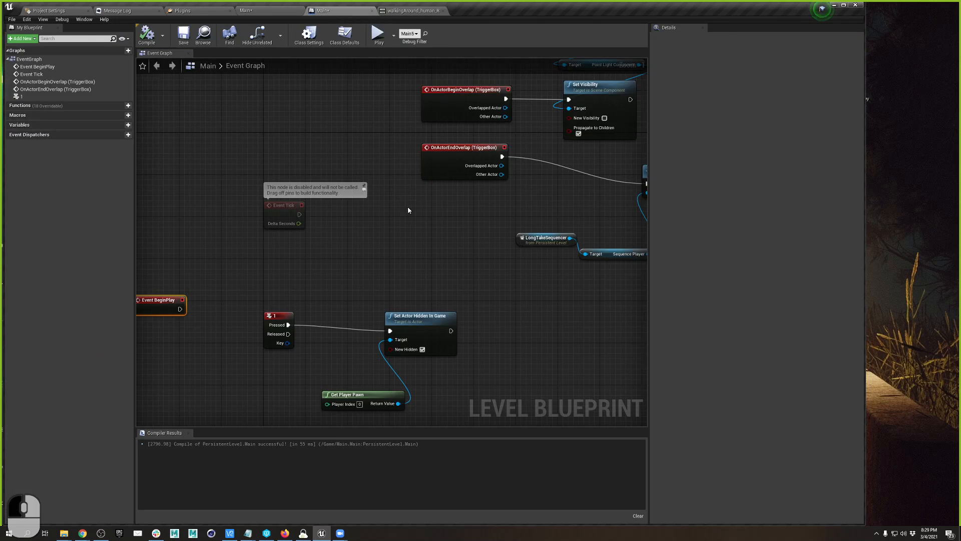
right_click_drag(408, 209, 413, 95)
left_click_drag(298, 97, 531, 200)
right_click_drag(532, 142, 403, 293)
right_click_drag(286, 286, 335, 268)
Return to the level with Catwalk_Walk_Forward selected and scrub between 12.10 and 13.20 to examine the animation blend
left_click(65, 10)
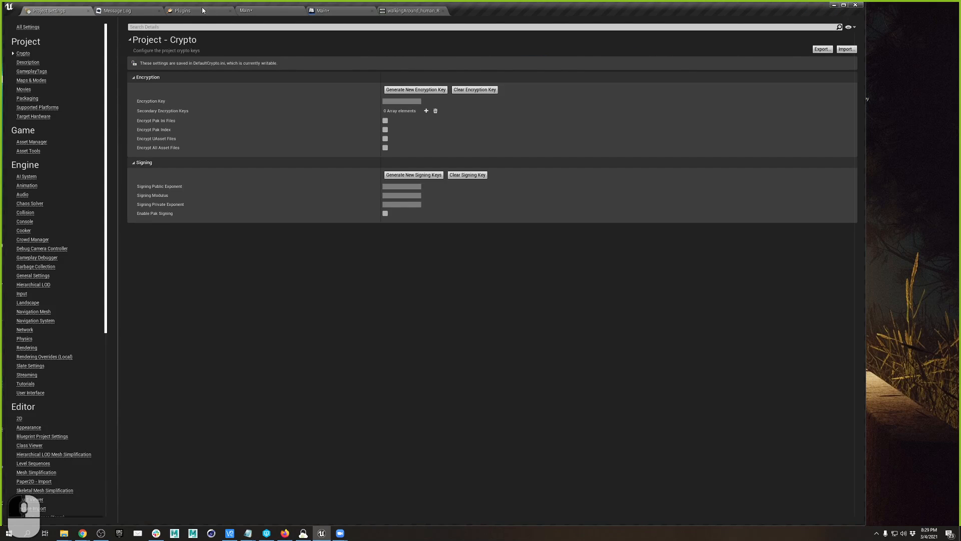
left_click(246, 11)
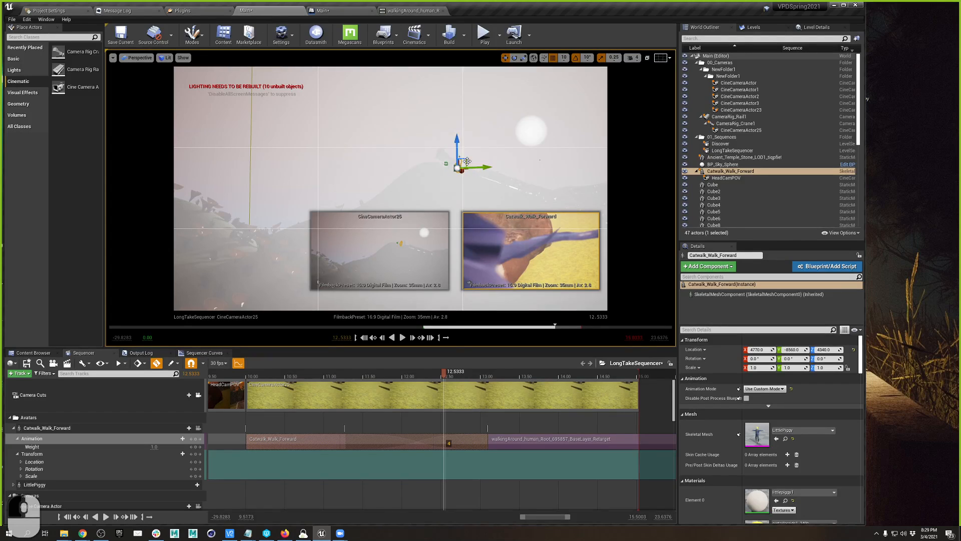
left_click(745, 174)
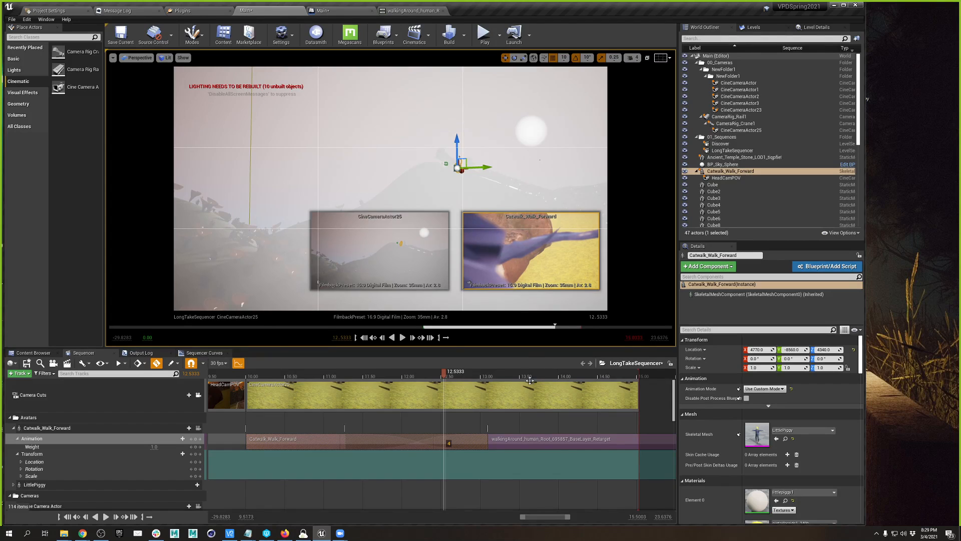
left_click(497, 379)
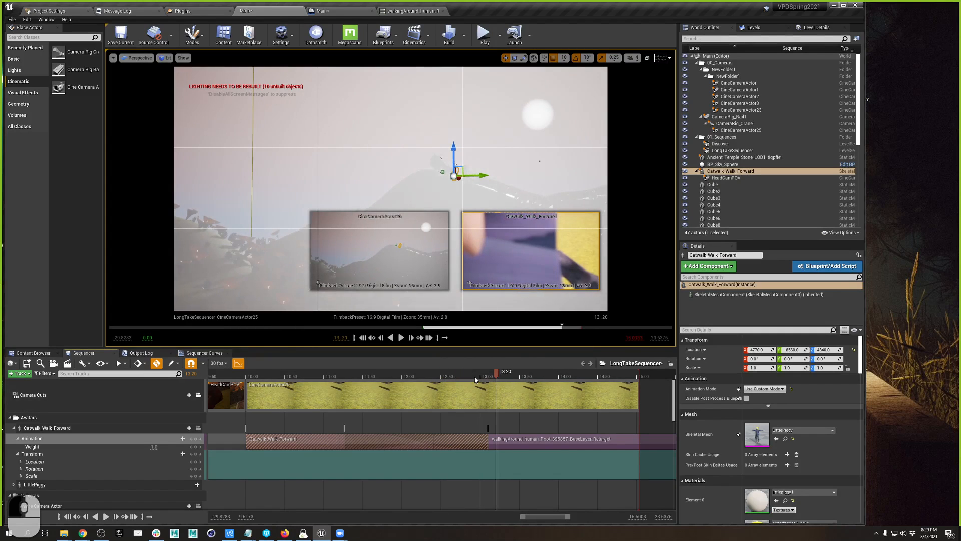
left_click(418, 379)
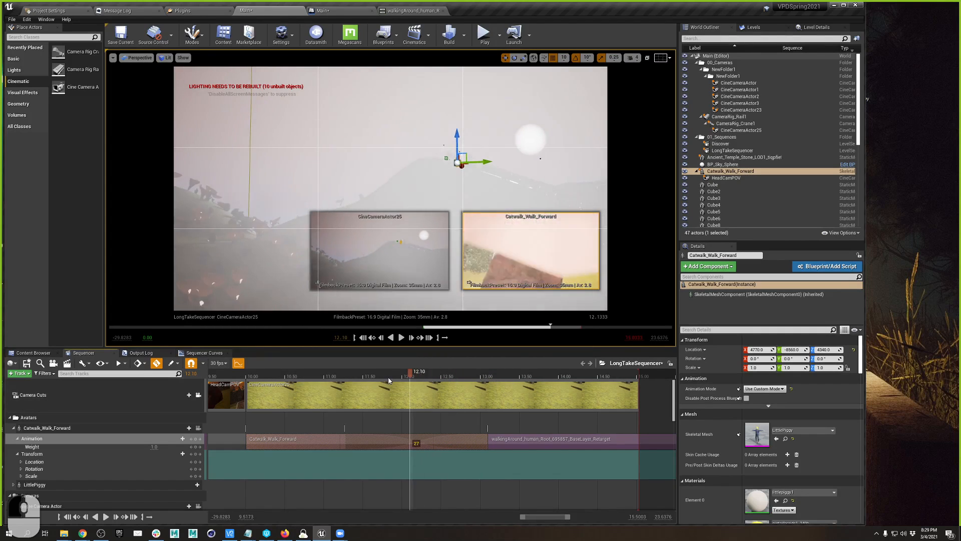
left_click(428, 379)
Select HeadCamPOV and review its view by scrubbing to 14.8667, back to 10.30, and playing the sequence through the blend
left_click(726, 178)
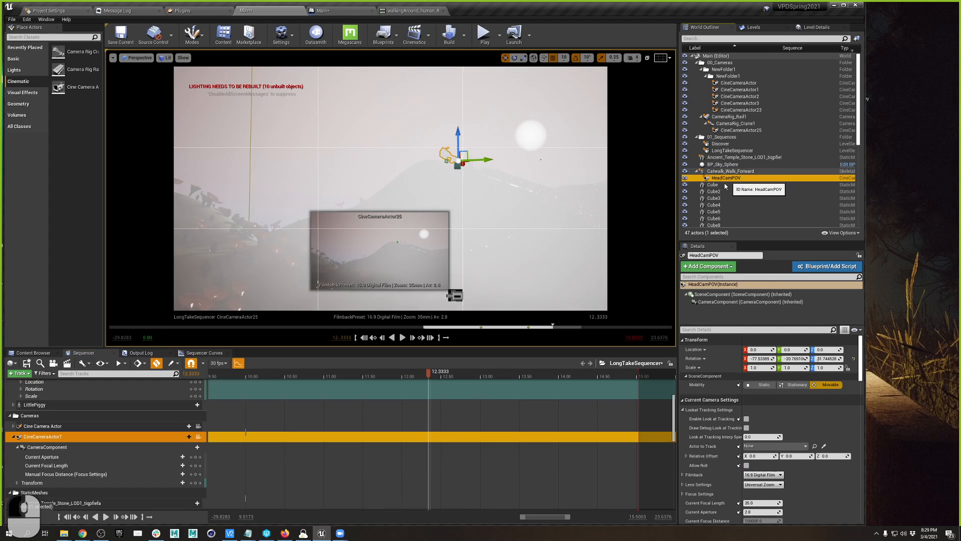
left_click_drag(426, 377, 629, 383)
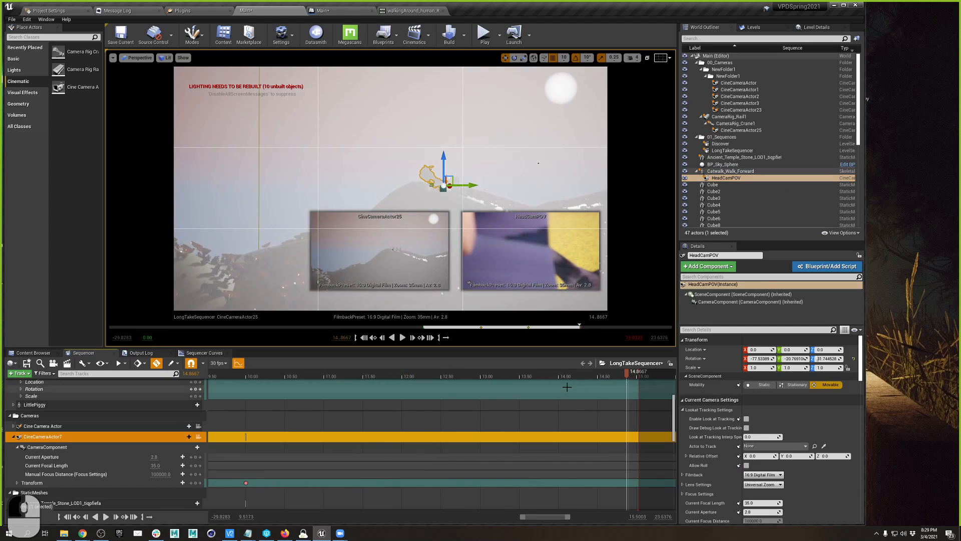
scroll(550, 420, "up", 3, "ctrl")
scroll(550, 419, "down", 5, "ctrl")
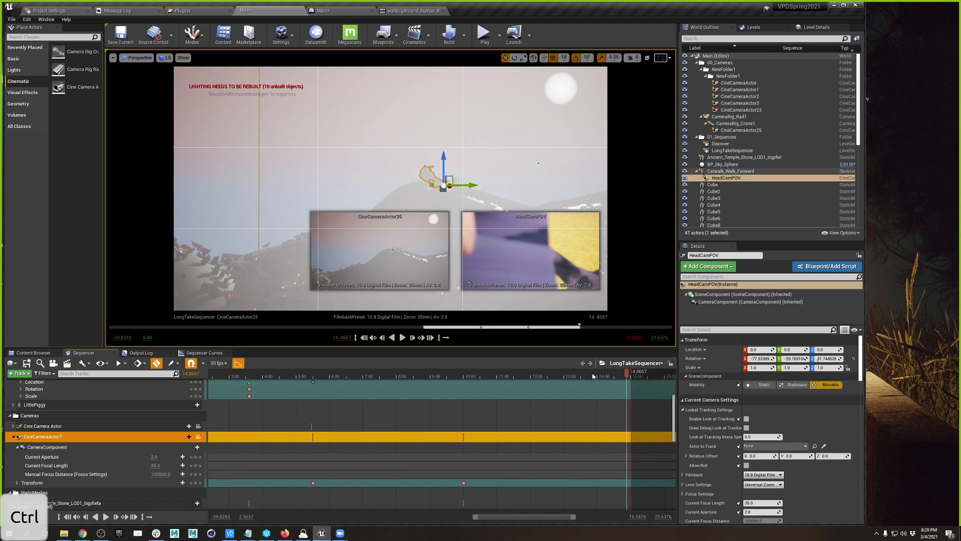
left_click_drag(556, 380, 473, 379)
scroll(509, 397, "up", 5)
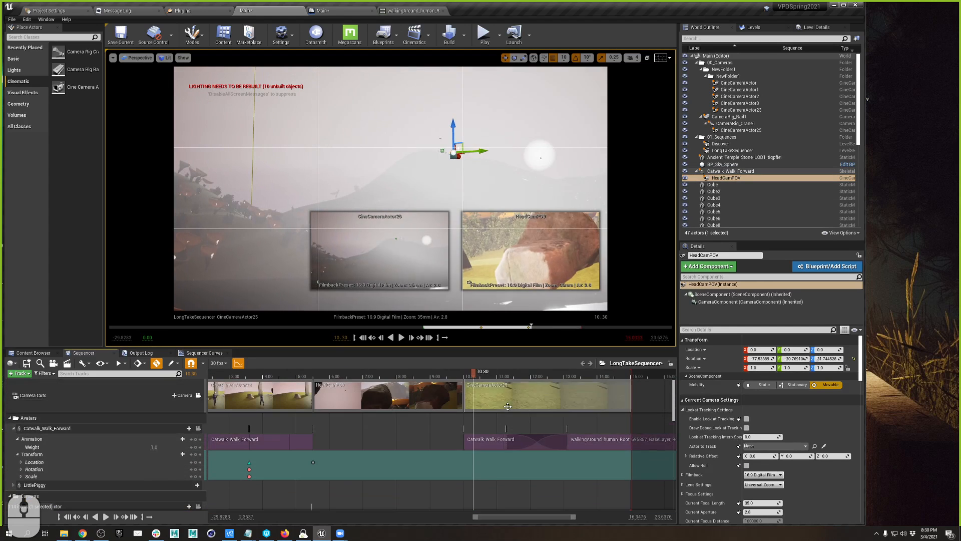
key("space")
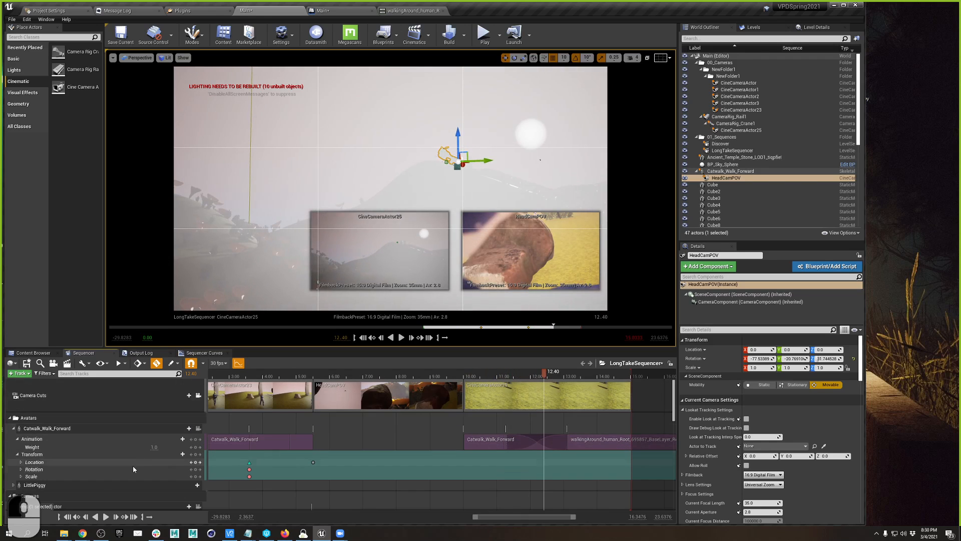
Expand the Scale channels of Catwalk_Walk_Forward's transform and scrub the sequence to 13.9667
left_click(22, 477)
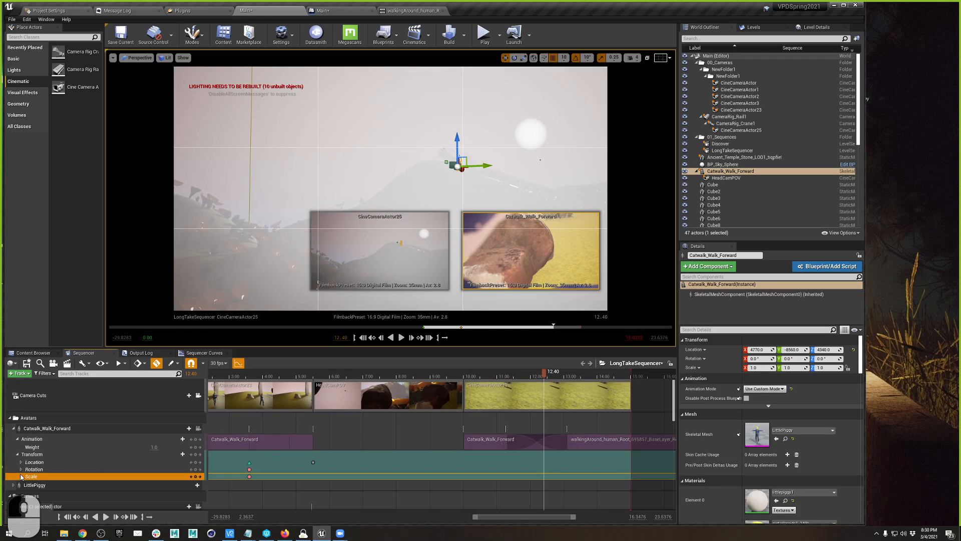
left_click(21, 477)
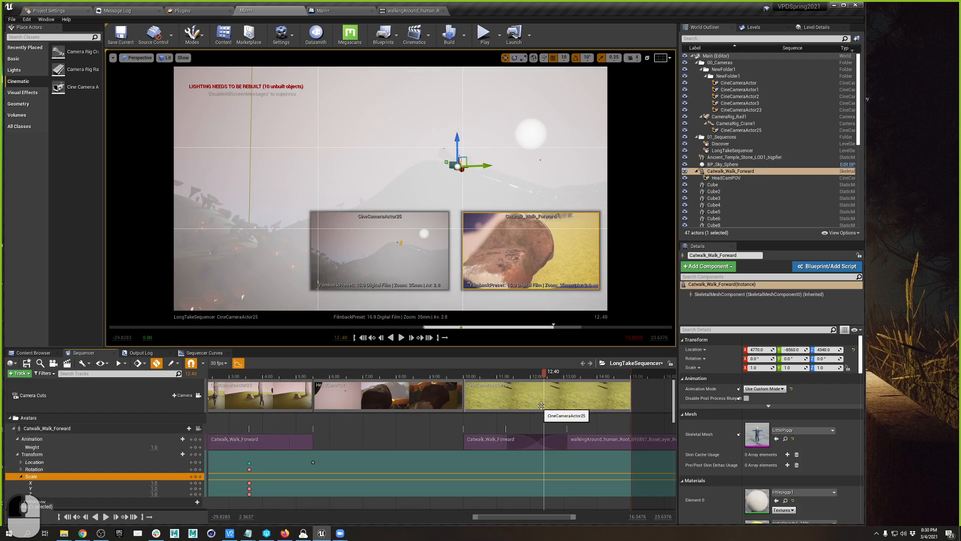
left_click_drag(492, 383, 593, 372)
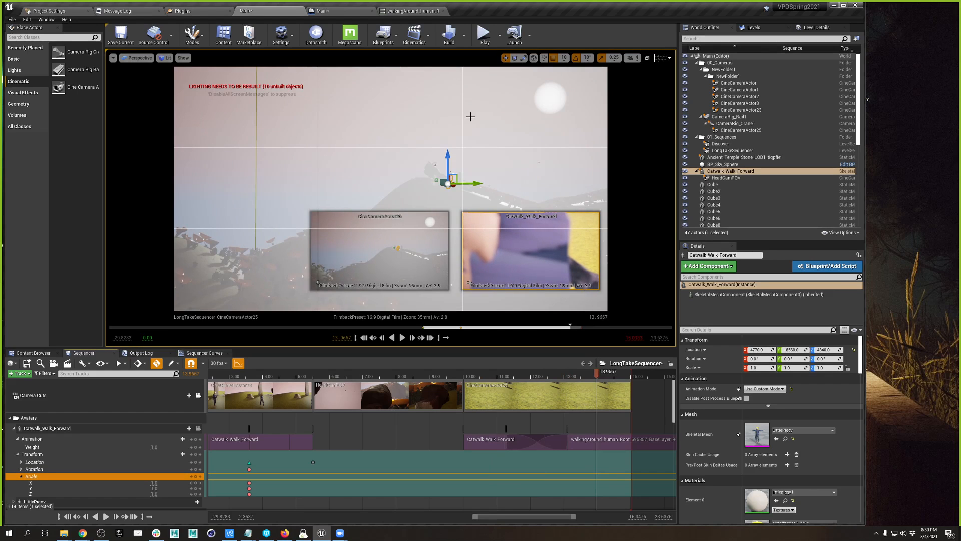
Select CineCameraActor25 and detach the level blueprint into its own enlarged window over the editor
left_click(769, 130)
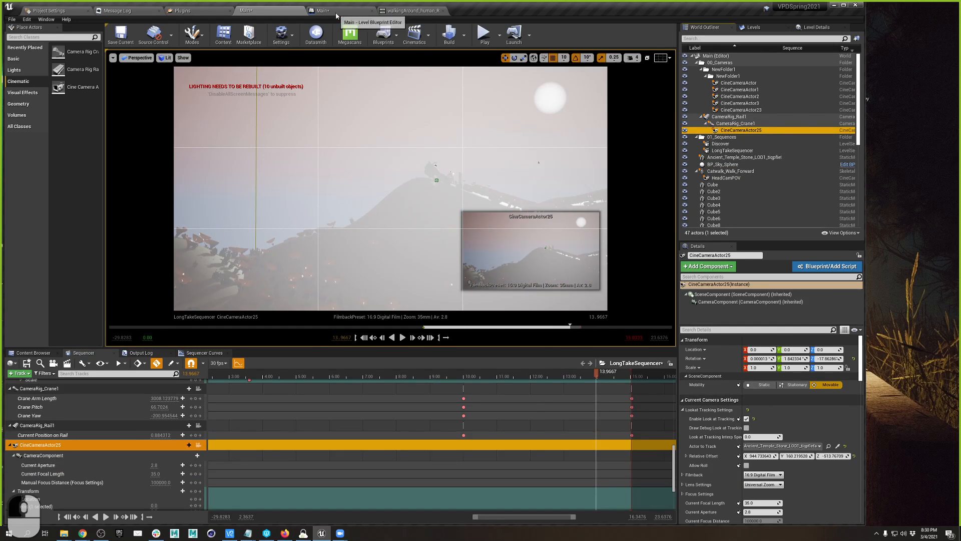
left_click(323, 11)
right_click_drag(465, 70, 364, 92)
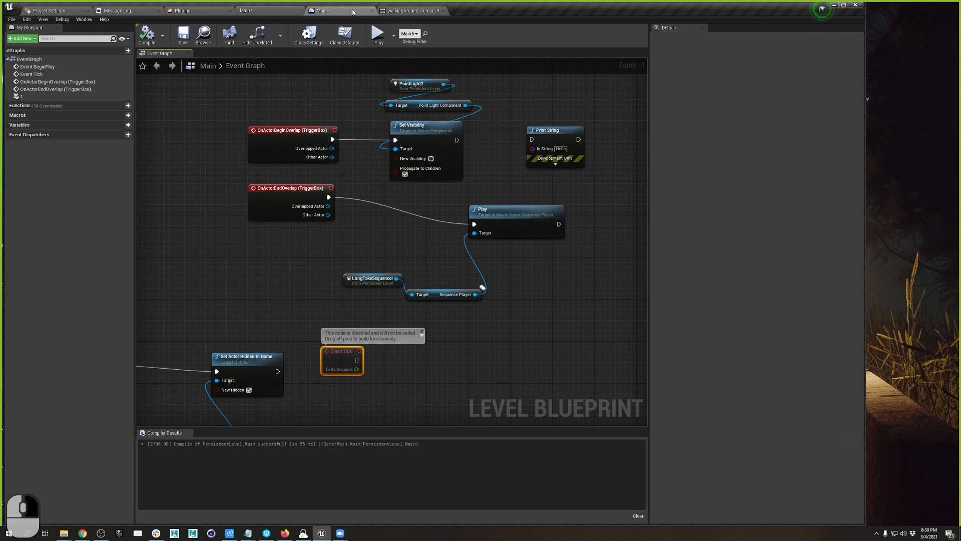
left_click_drag(323, 10, 328, 49)
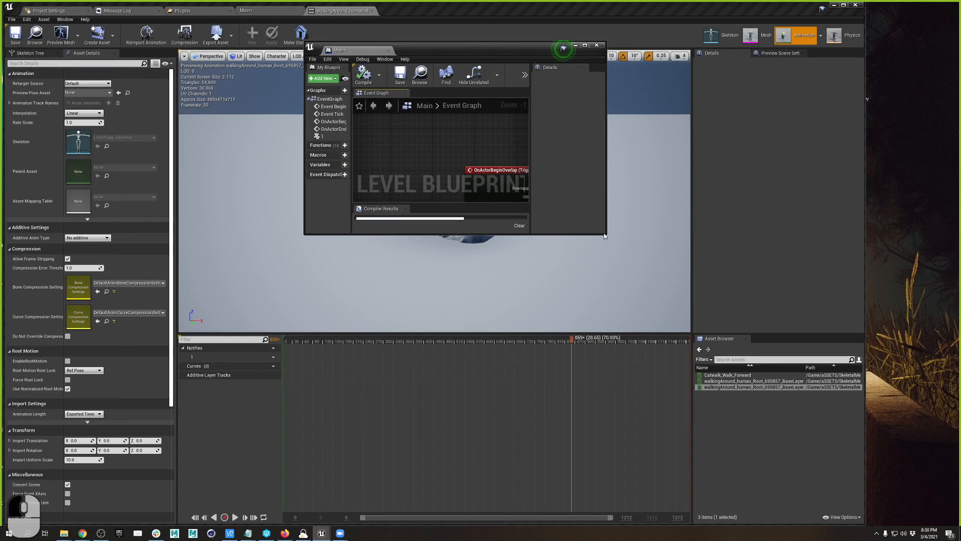
left_click_drag(604, 233, 708, 311)
right_click_drag(397, 112, 465, 64)
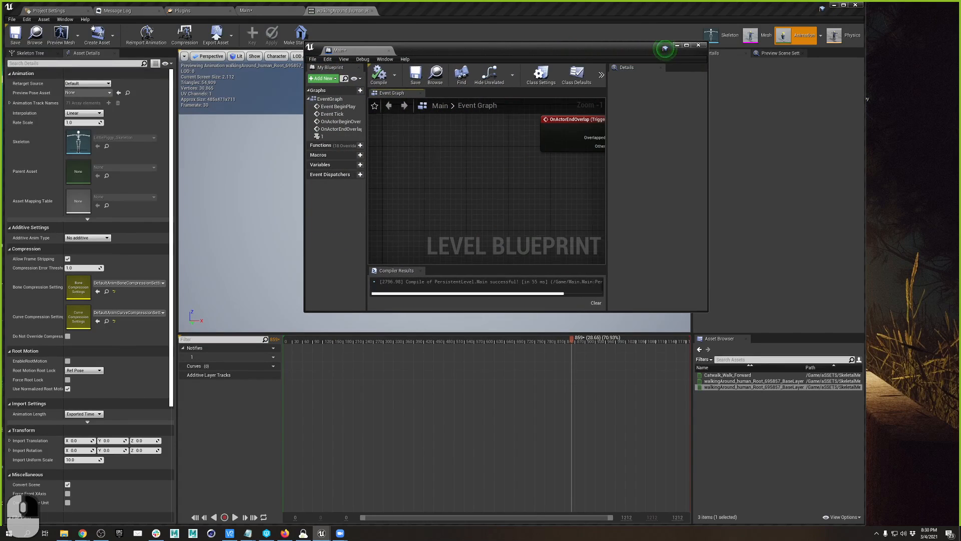
Add a CineCameraActor25 reference from the level to the event graph, and dock the level blueprint back into the main window
left_click(56, 11)
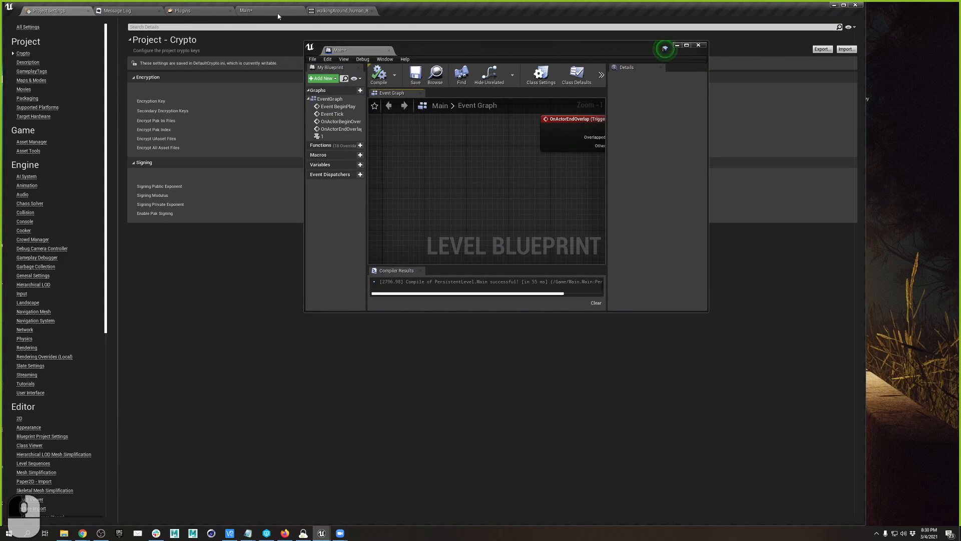
left_click(279, 14)
left_click_drag(741, 130, 512, 190)
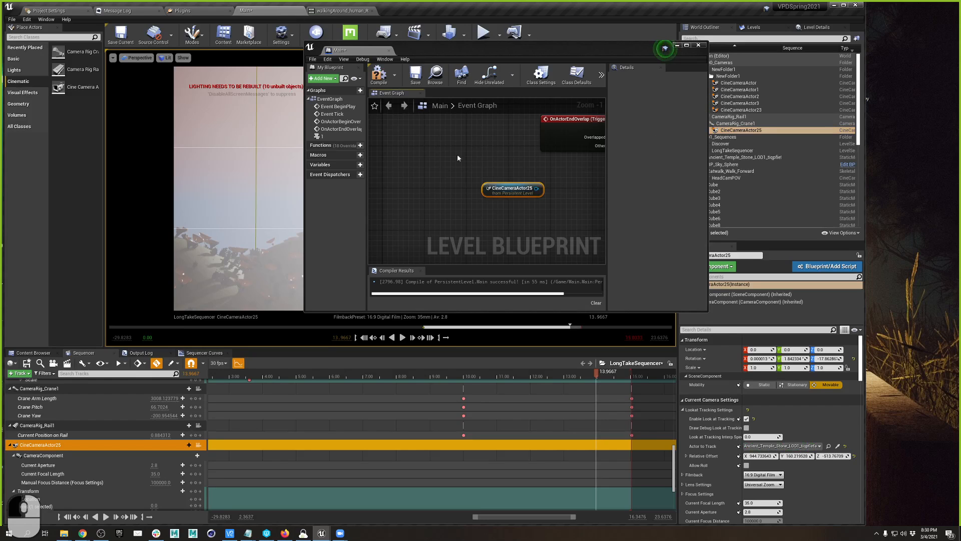
left_click_drag(363, 51, 412, 12)
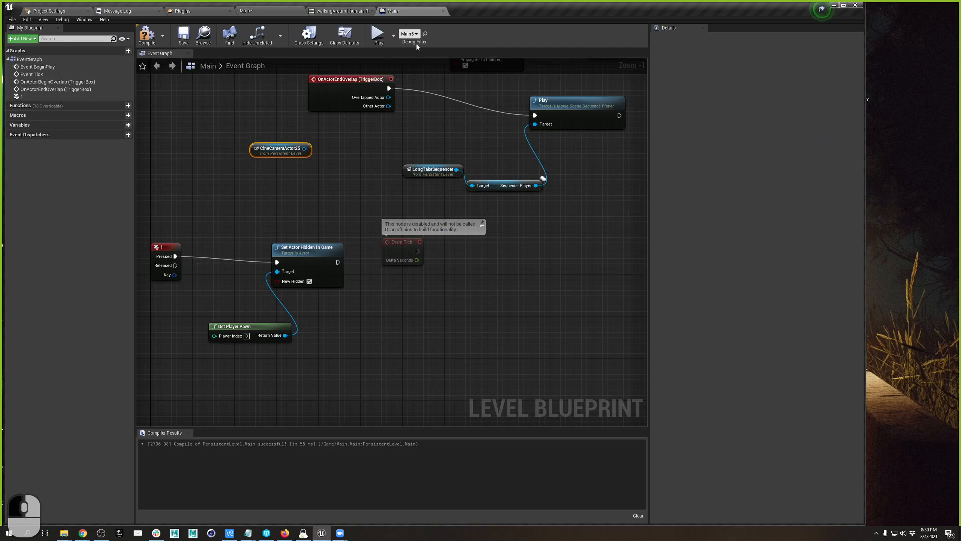
Arrange the CineCameraActor25 reference below the Event Tick node and place the Print String node on the far side of Event Tick
left_click_drag(288, 148, 430, 318)
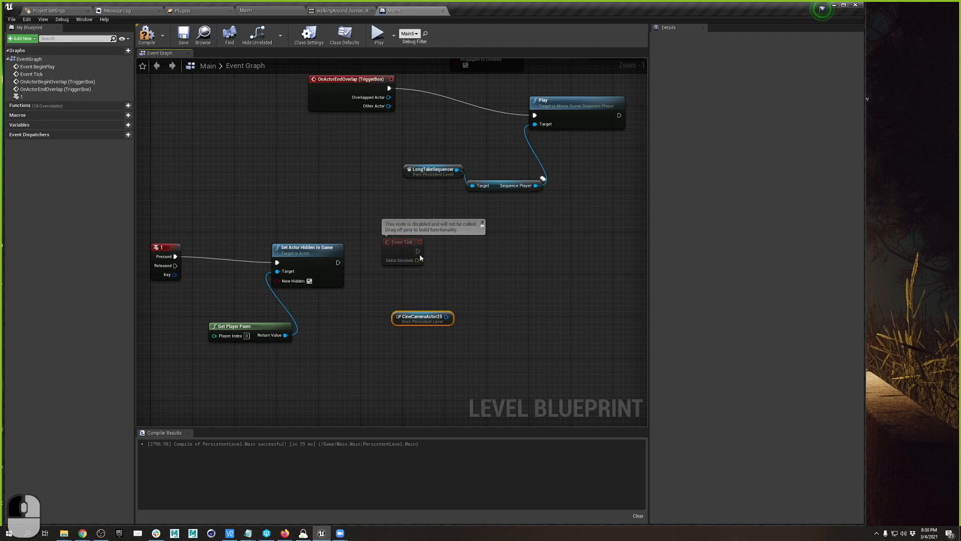
right_click_drag(519, 246, 425, 389)
left_click_drag(530, 173, 507, 208)
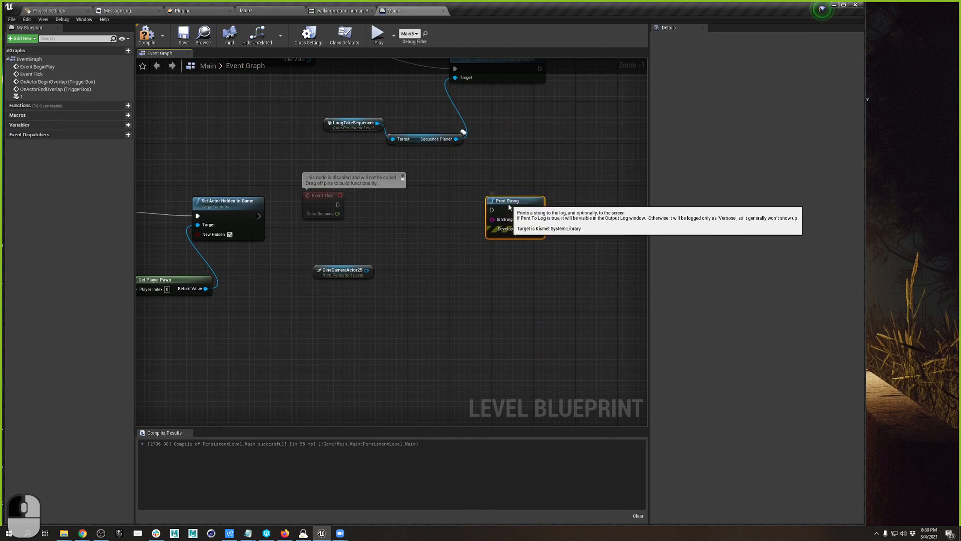
Add a GetWorldLocation node fed by the CineCameraActor25 reference's root component
left_click_drag(358, 266, 332, 305)
type("getworld")
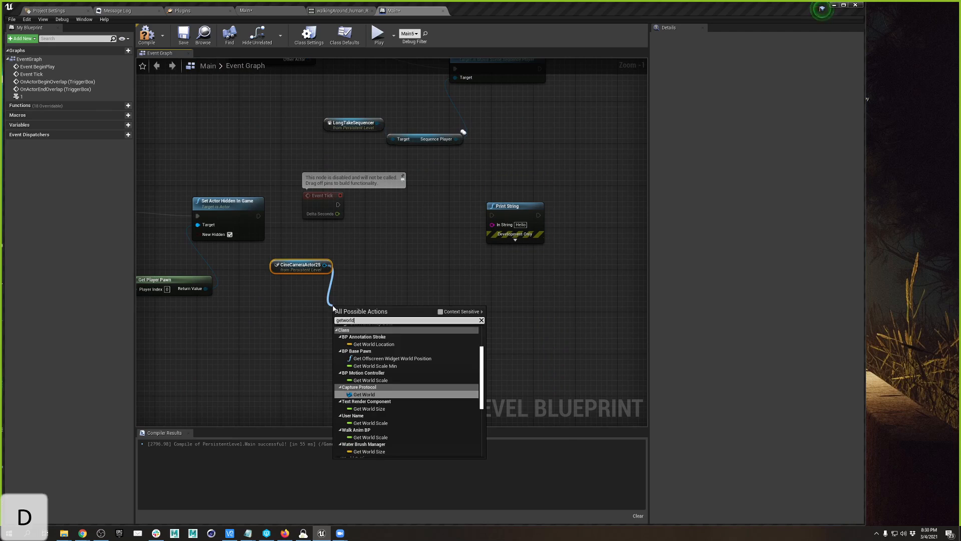
scroll(386, 406, "down", 2)
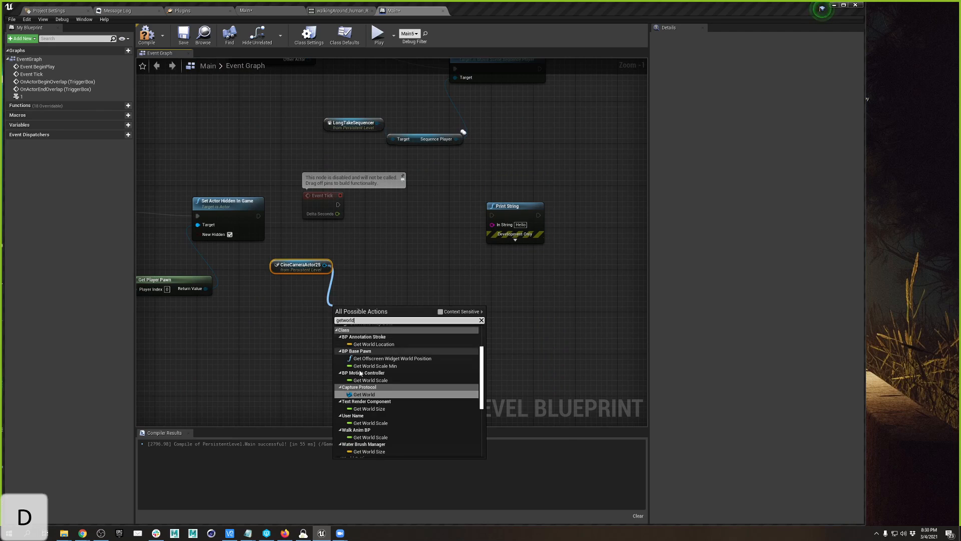
scroll(390, 411, "down", 5)
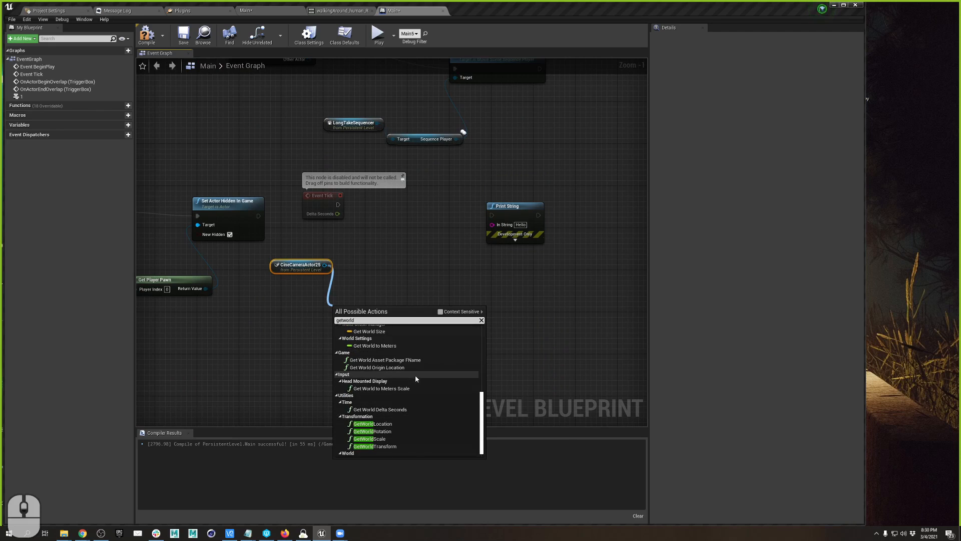
left_click(421, 425)
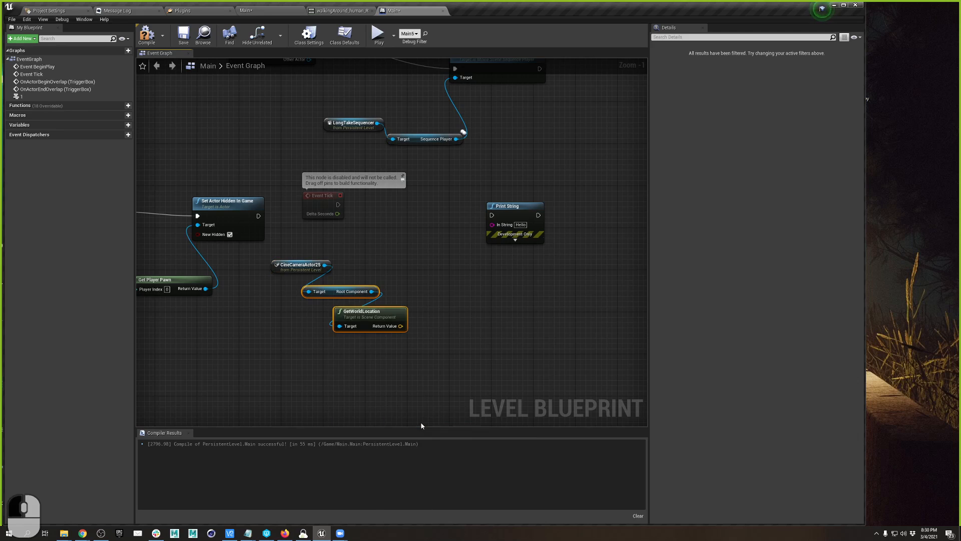
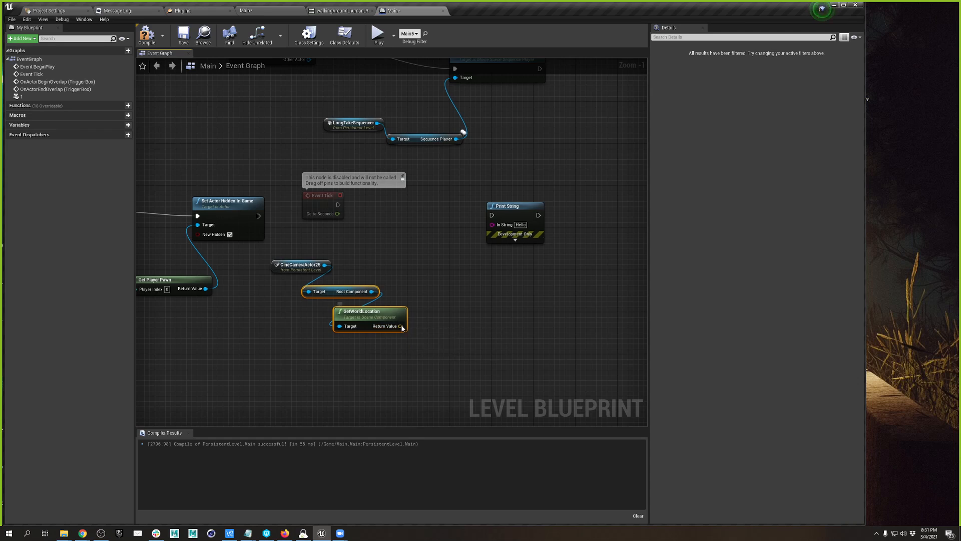
Split GetWorldLocation's return value, print its Z component through Print String on Event Tick, and compile the level blueprint
right_click(401, 326)
left_click(436, 344)
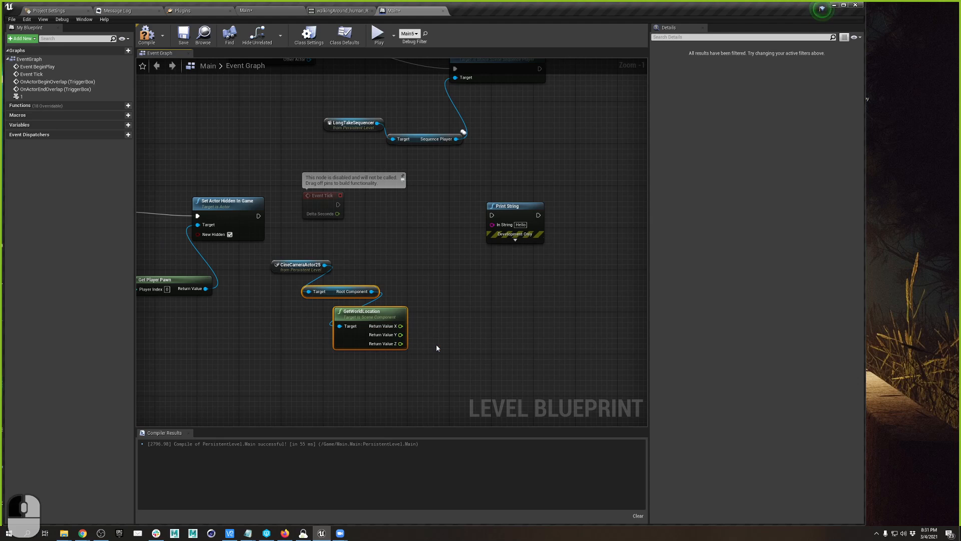
left_click_drag(400, 346, 492, 225)
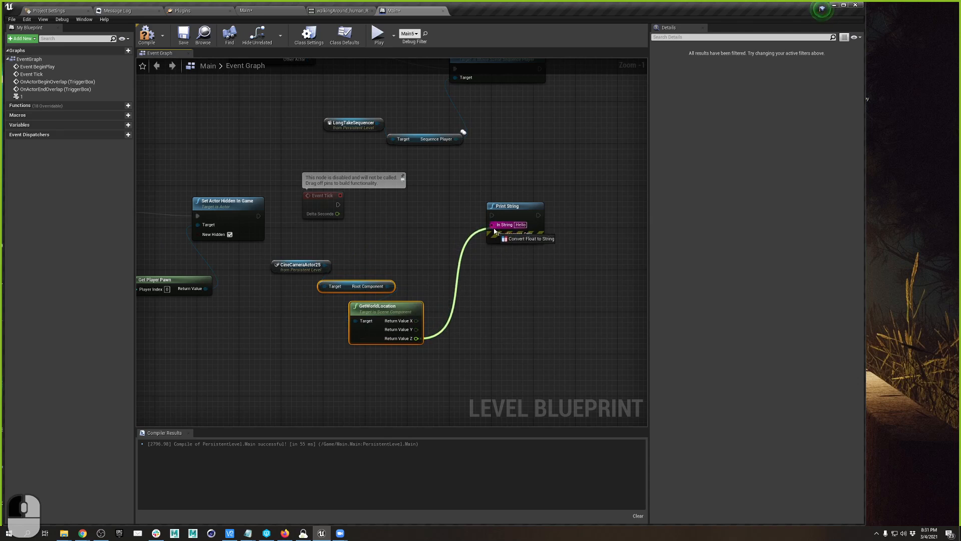
left_click_drag(337, 204, 492, 215)
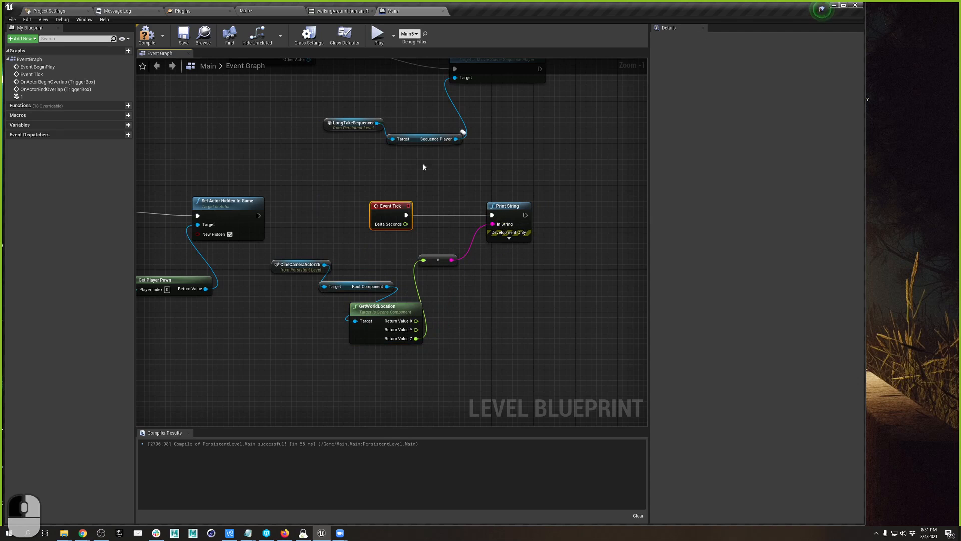
left_click(146, 34)
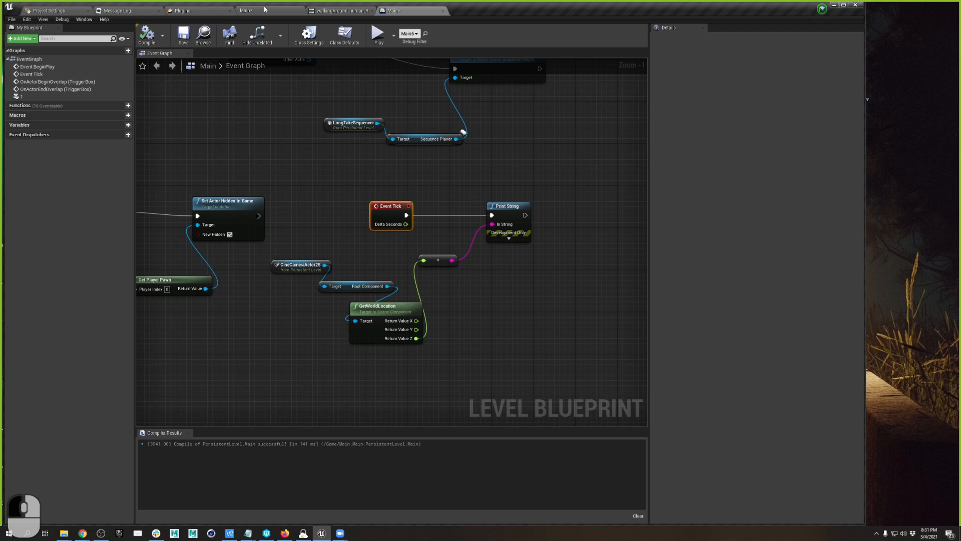
Return to the level, select CineCameraActor1, and release the viewport from LongTakeSequencer's camera cuts
left_click(264, 9)
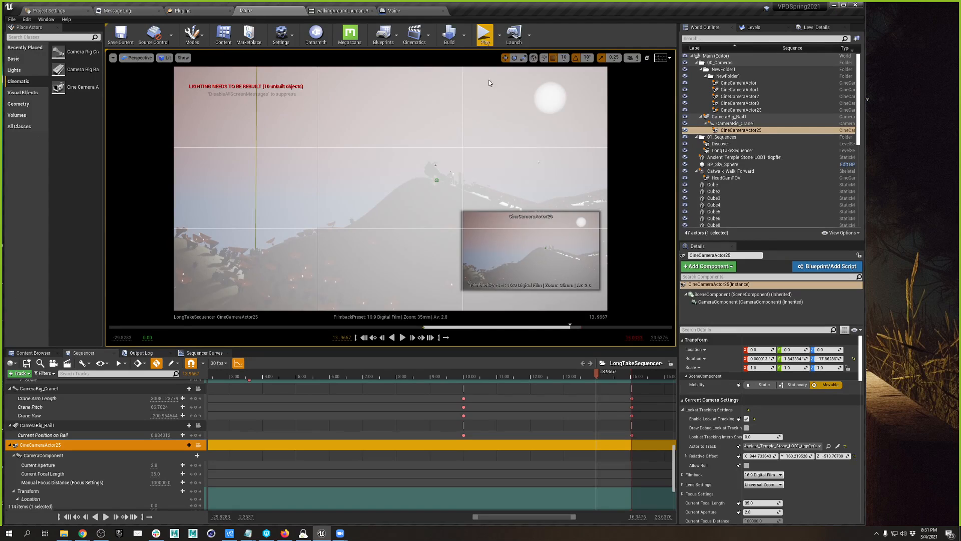
left_click(740, 90)
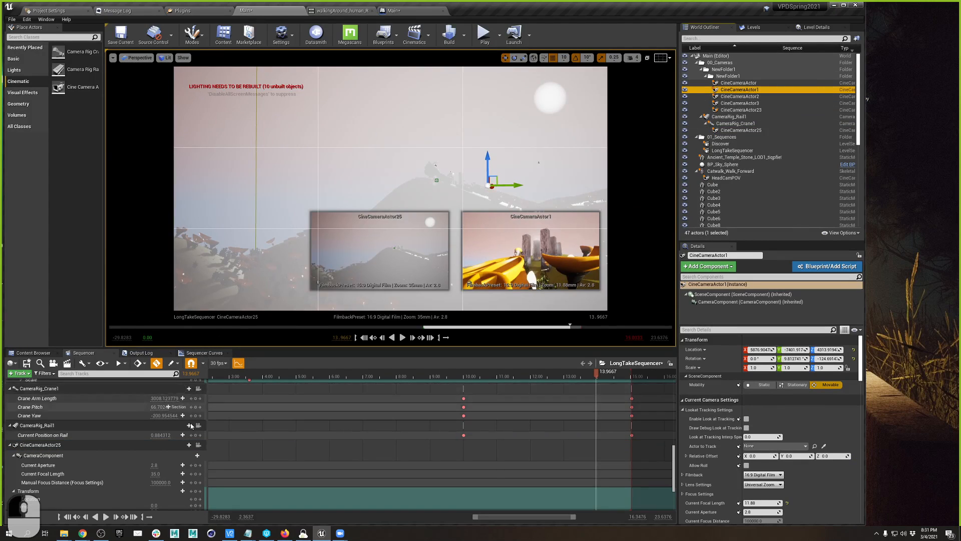
scroll(191, 426, "up", 10)
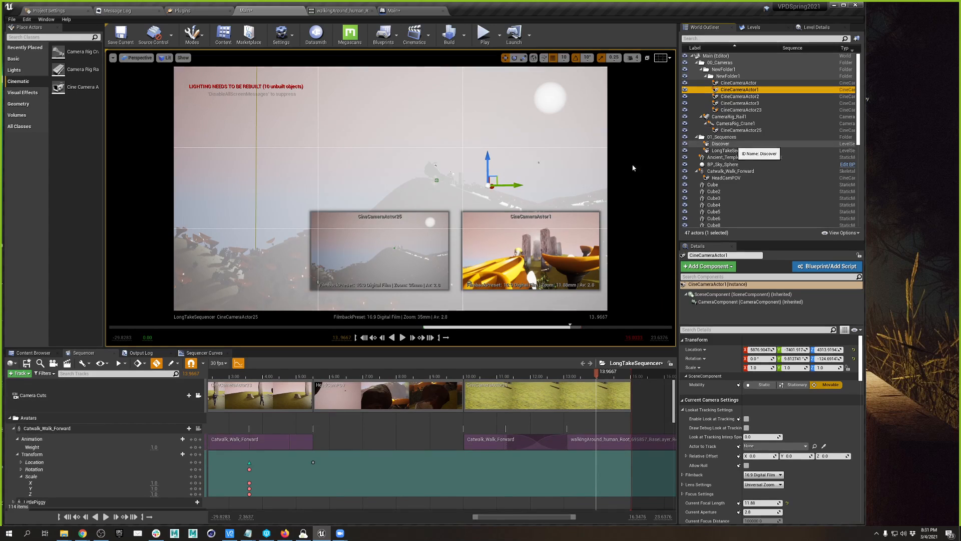
right_click(487, 179)
key("w")
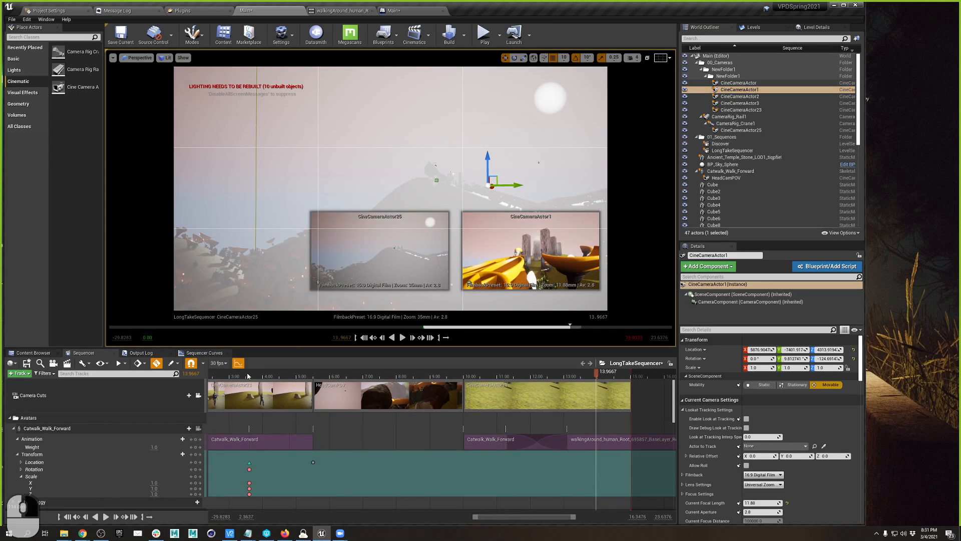
left_click(198, 396)
right_click_drag(459, 177, 480, 184)
key("w")
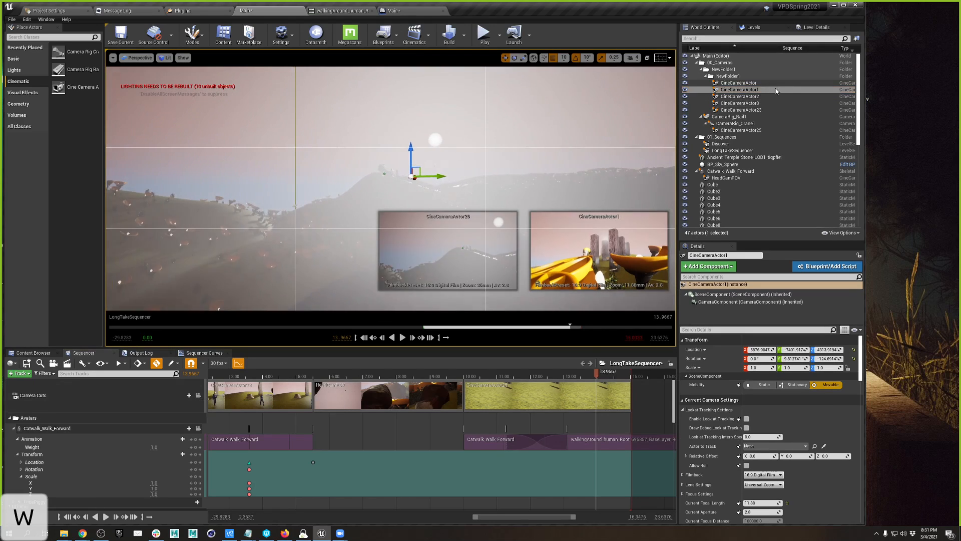
Focus the viewport on CineCameraActor1 and fly around to view the grassy hill beside it
double_click(740, 89)
right_click_drag(389, 148, 426, 150)
key("w")
key("e")
key("d")
key("d")
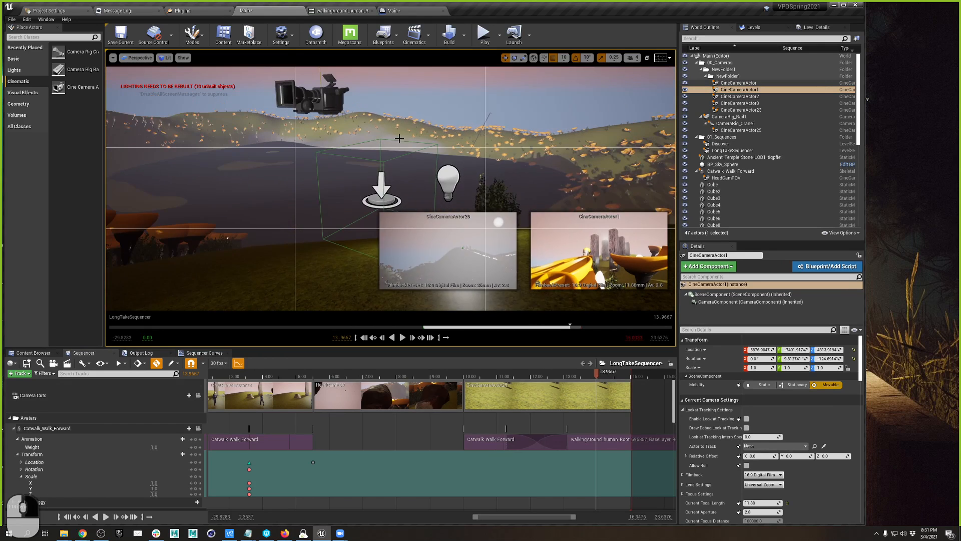
Play the level in the editor, watch CineCameraActor25's printed height while moving around, and stop the session
left_click(483, 34)
left_click(502, 177)
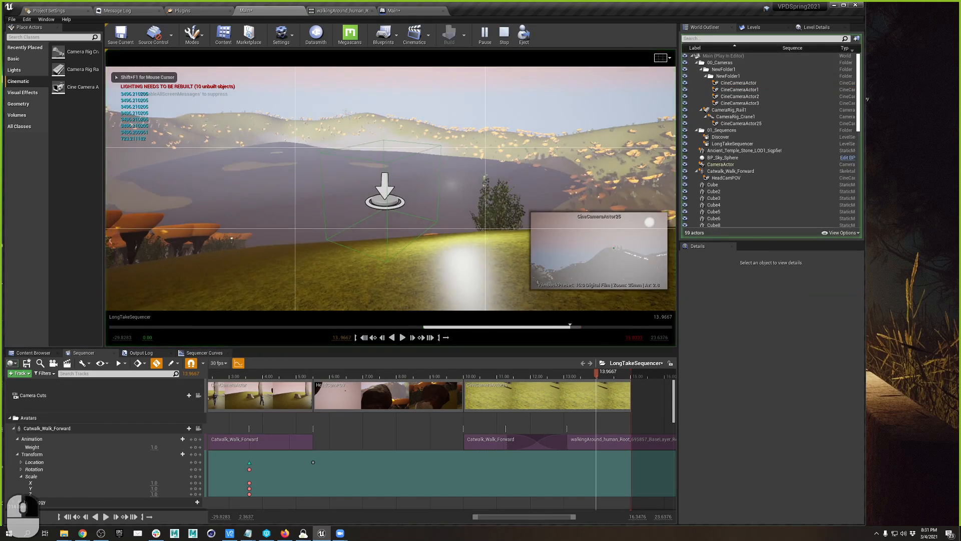
key("a")
key("w")
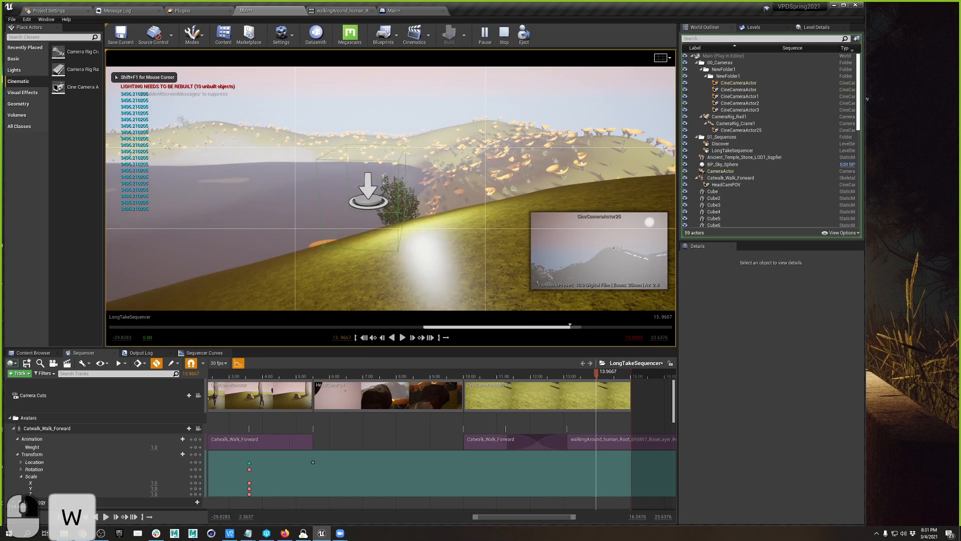
key("w")
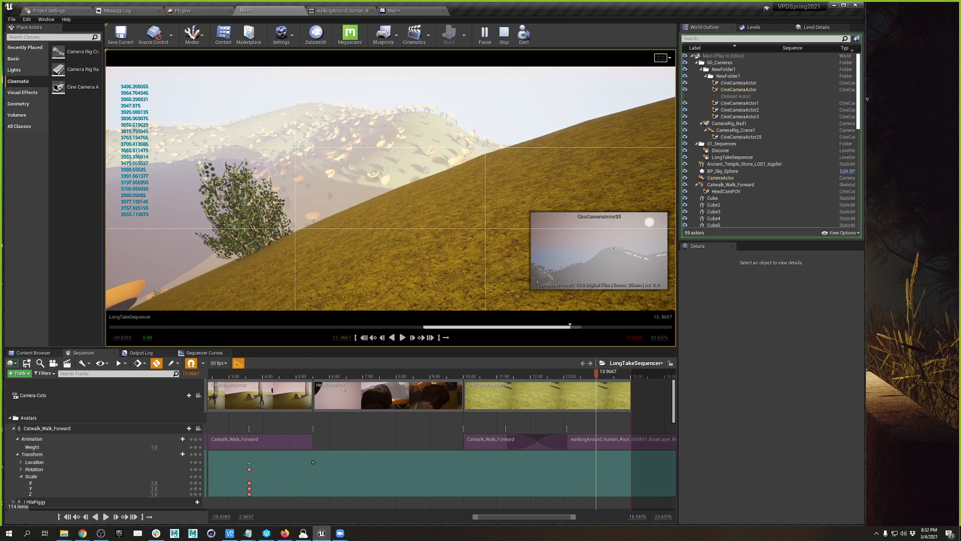
key("Escape")
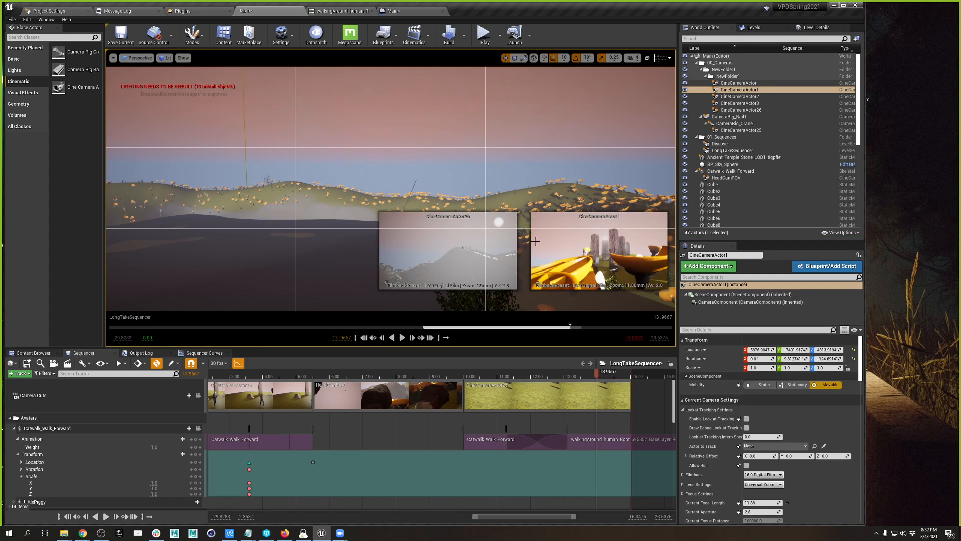
Unpin CineCameraActor25's preview from the viewport and collapse its track in LongTakeSequencer
left_click(388, 284)
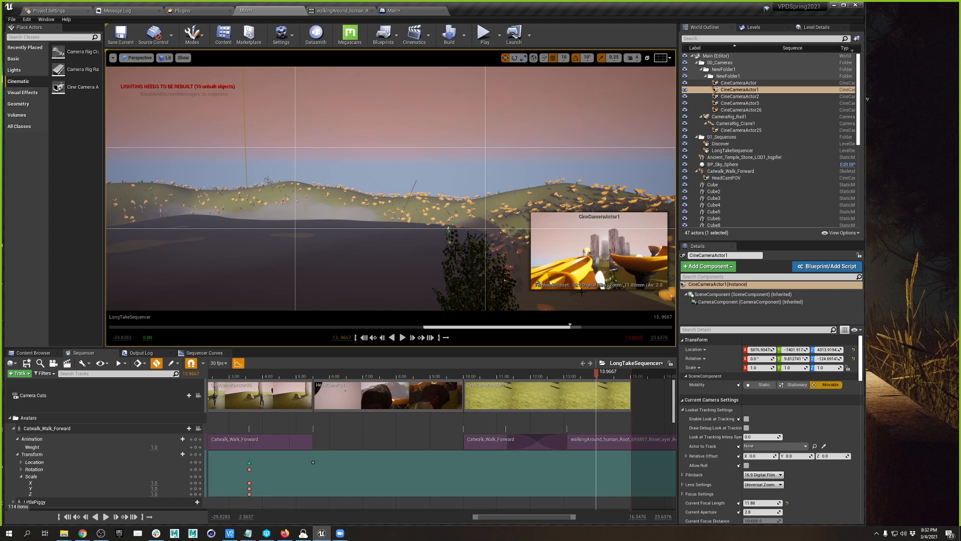
right_click_drag(462, 185, 462, 185)
key("w")
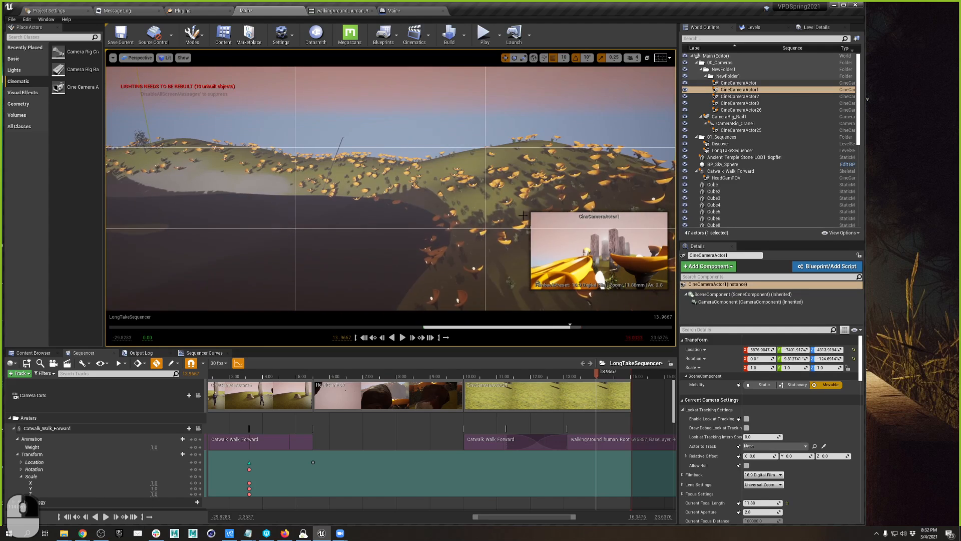
scroll(124, 463, "down", 10)
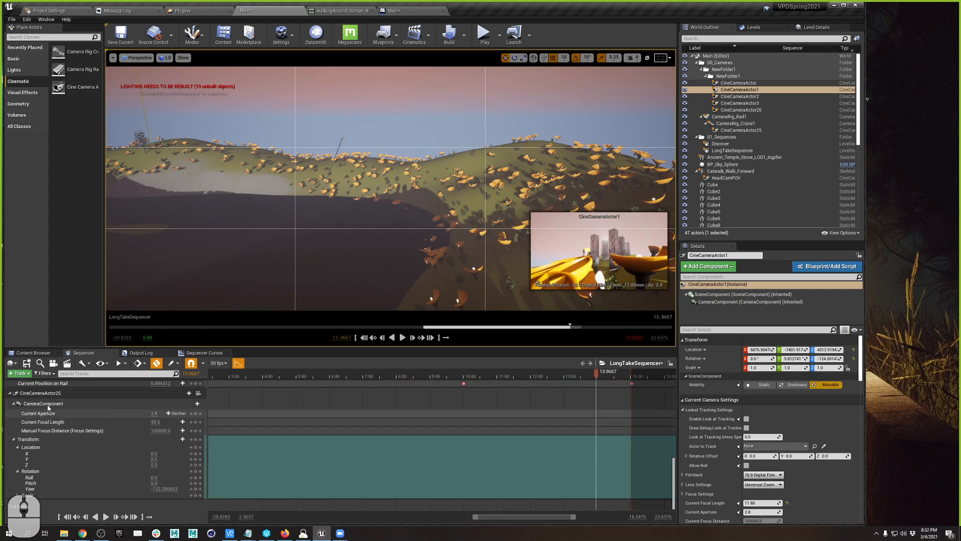
left_click(14, 406)
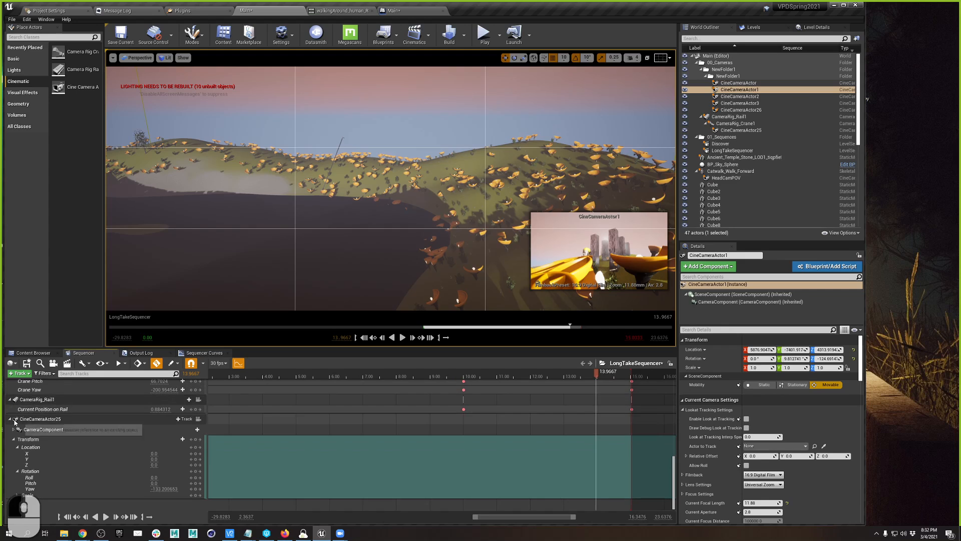
left_click(9, 420)
left_click(9, 419)
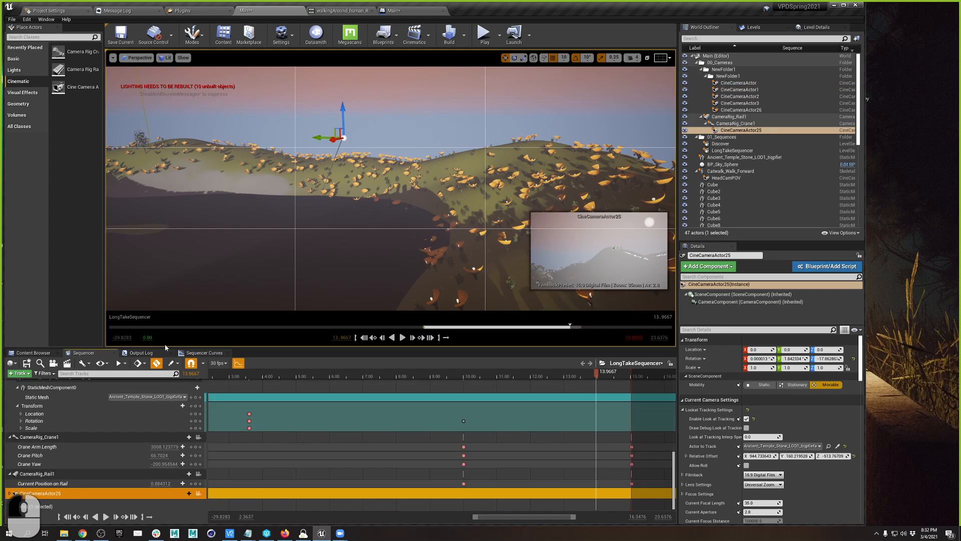
Raise the purple Sphere2 to a Z location of 4530 and turn off its physics simulation
right_click_drag(406, 239, 350, 220)
key("w")
key("e")
key("w")
right_click_drag(316, 163, 473, 165)
key("a")
mouse_move(281, 238)
right_mouse_down()
mouse_move(235, 260)
mouse_move(280, 238)
right_mouse_up()
key("w")
left_click(280, 238)
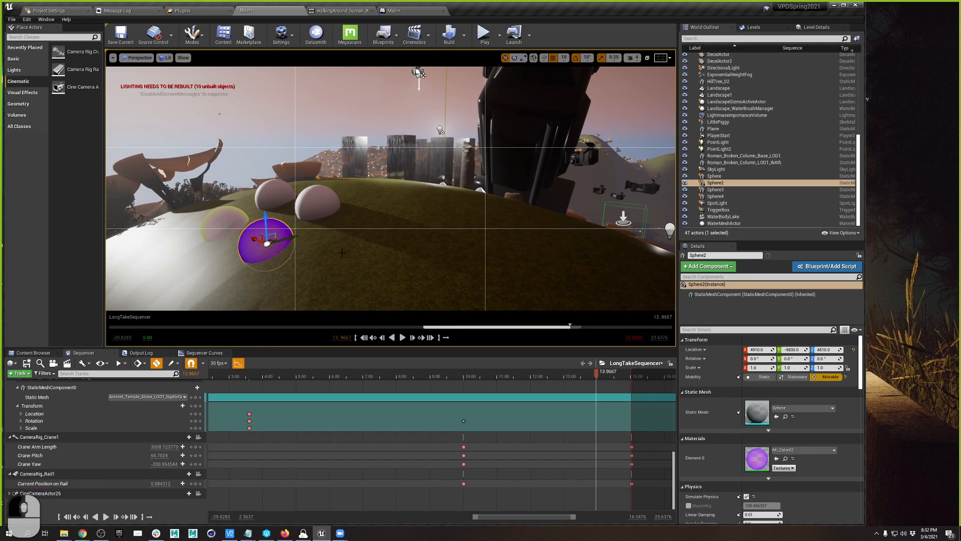
left_click_drag(266, 219, 266, 212)
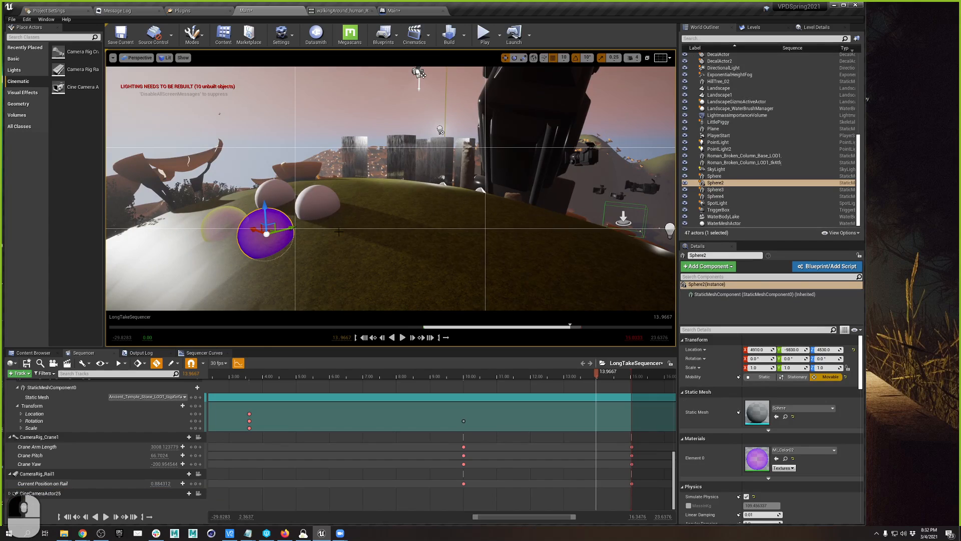
scroll(779, 458, "down", 2)
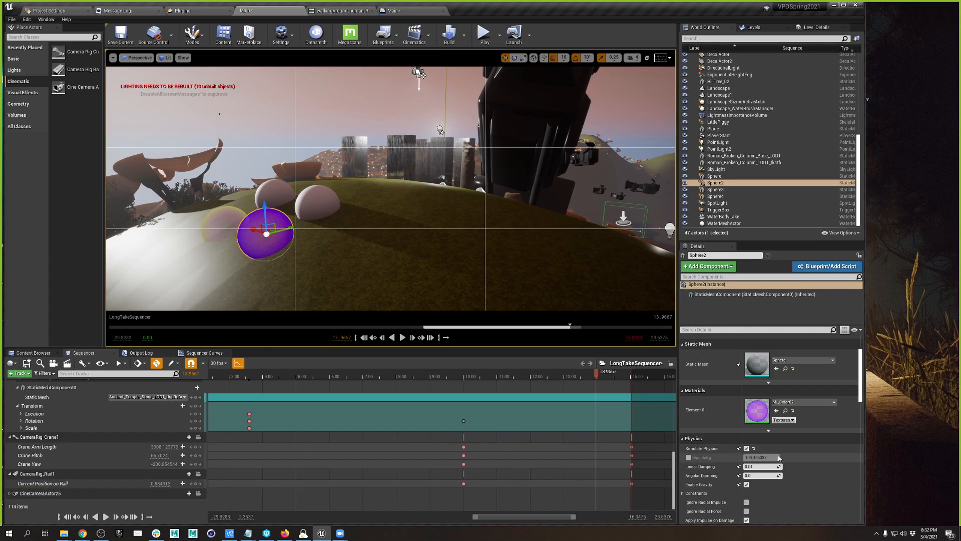
left_click(747, 449)
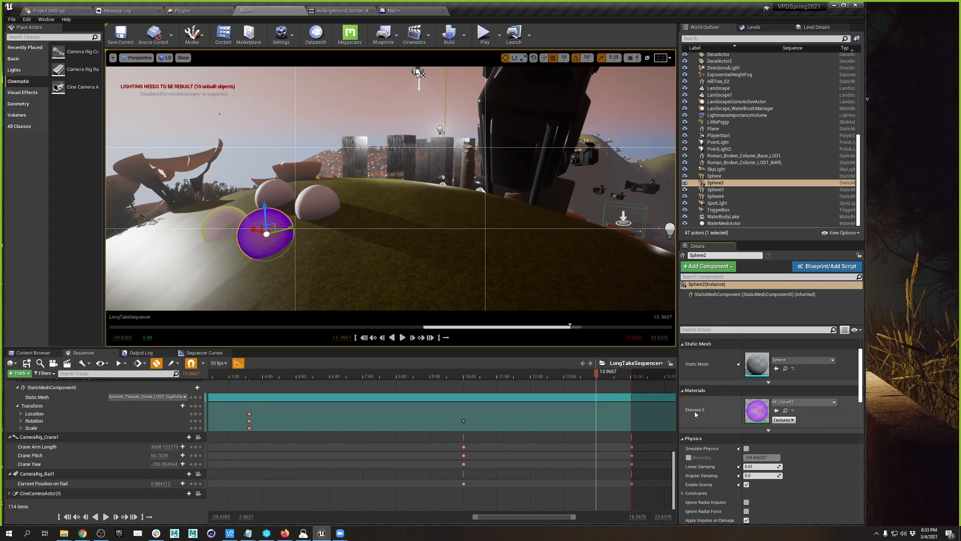
Open Sphere2's material instance MI_Color02 and set its ExponentIn parameter to 0.192231
double_click(763, 410)
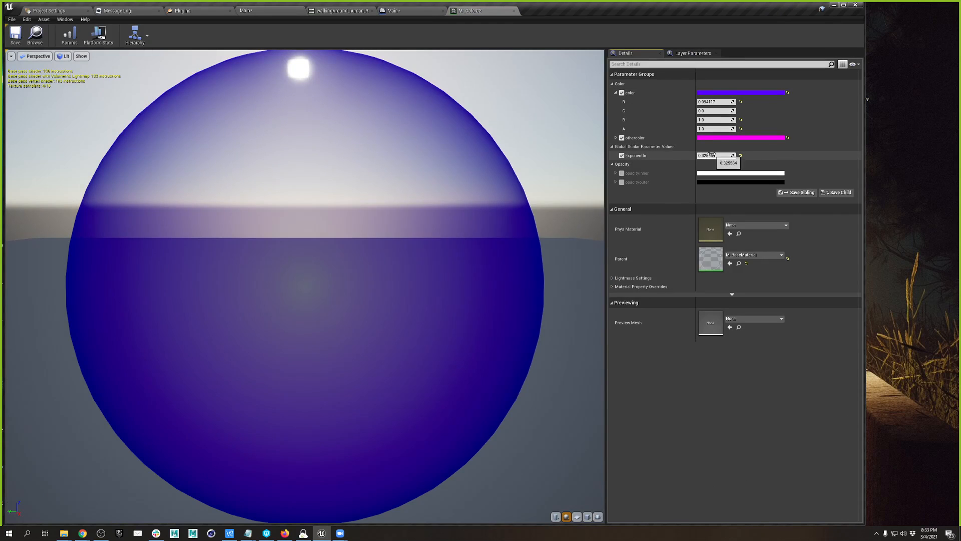
left_click_drag(705, 155, 657, 158)
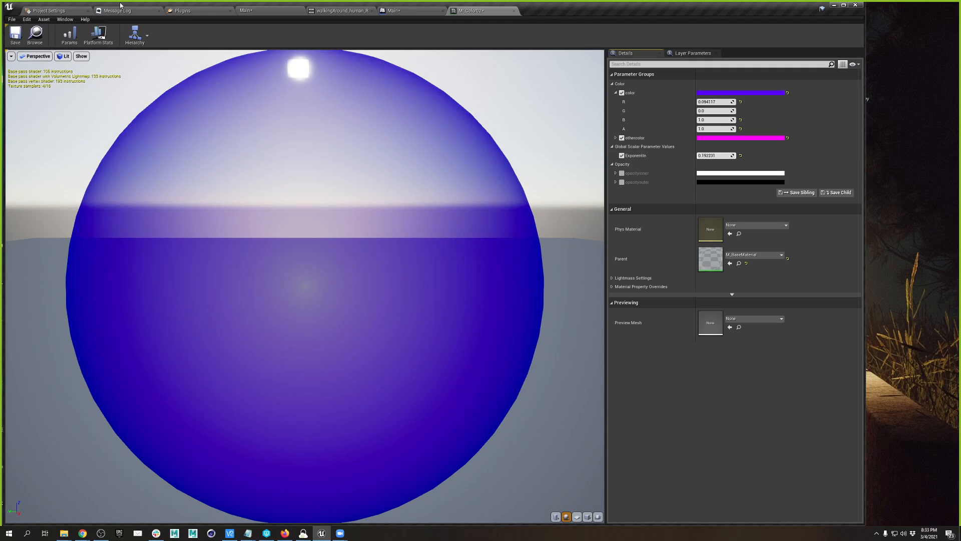
Open MI_Color02's parent material, M_BaseMaterial, and bring its base color and opacity nodes into view
left_click(425, 11)
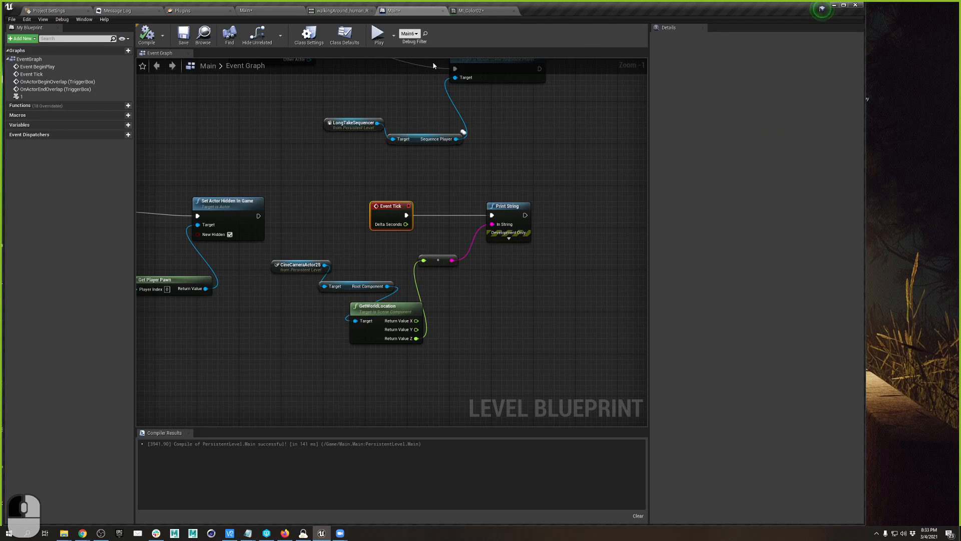
left_click(472, 15)
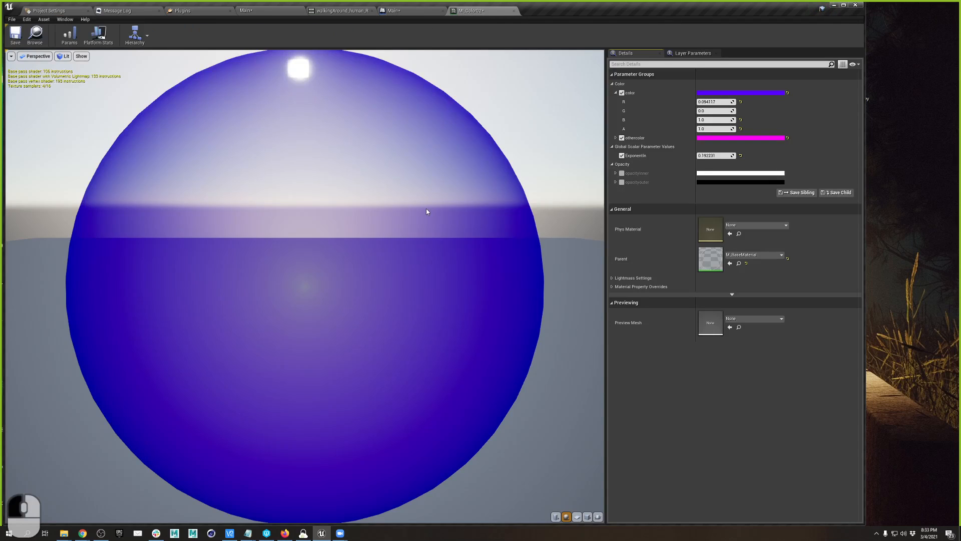
double_click(707, 260)
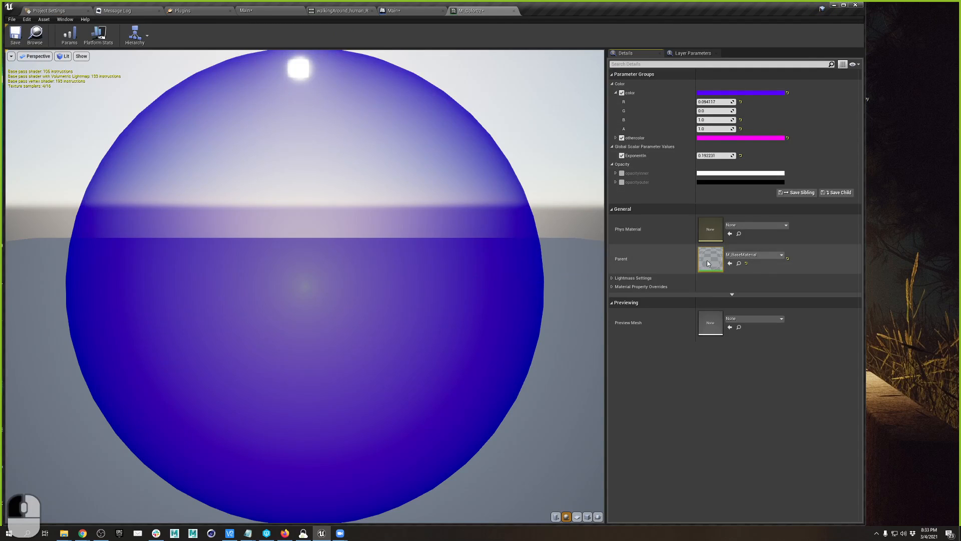
right_click_drag(534, 170, 543, 220)
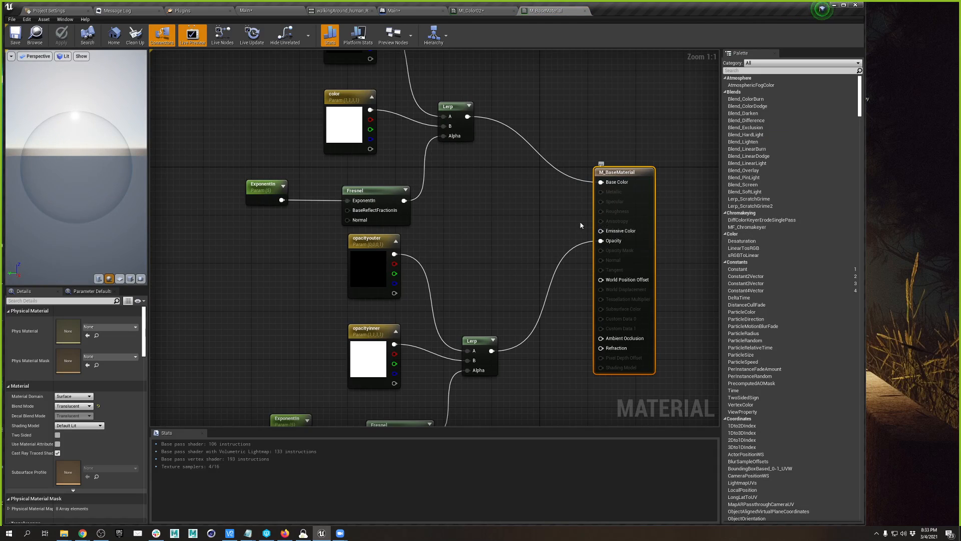
right_click(607, 238)
left_click(644, 244)
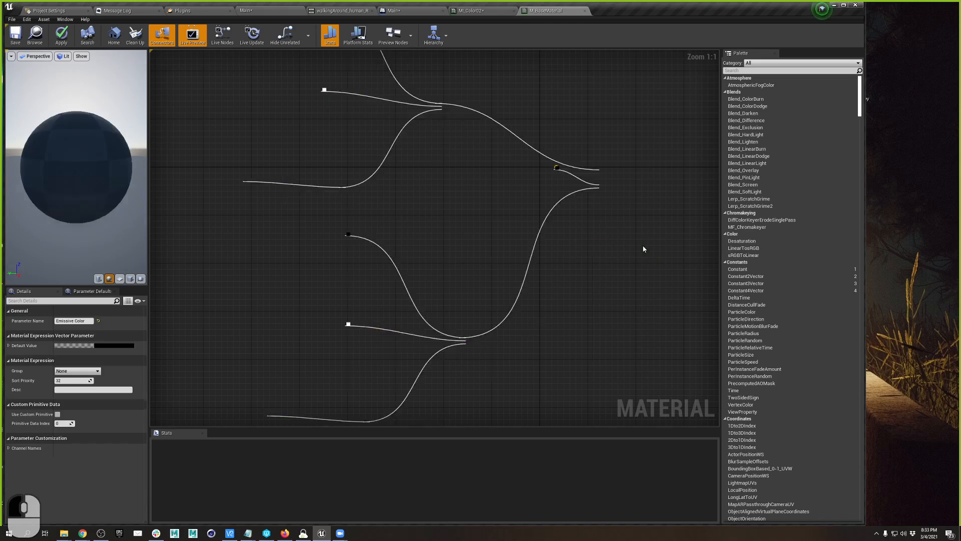
left_click_drag(576, 181, 498, 197)
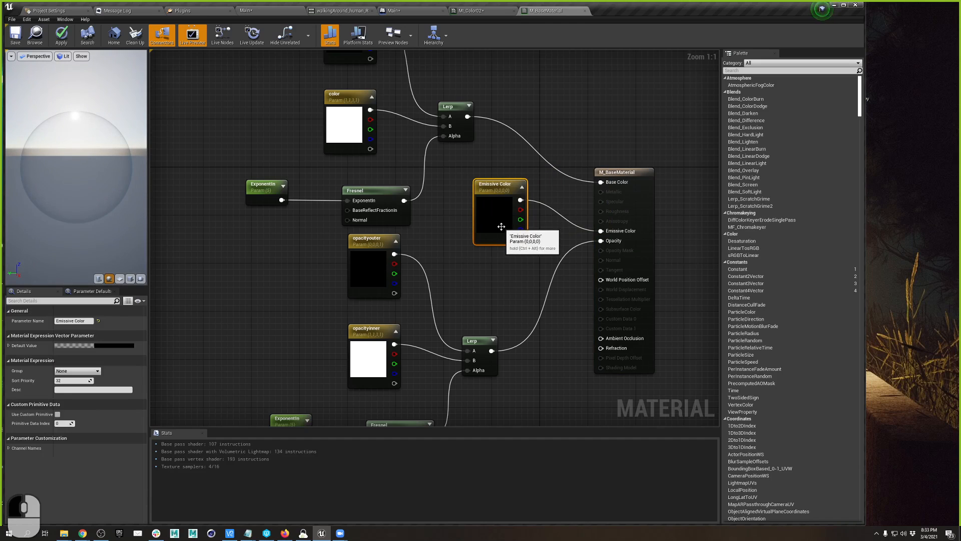
key("Delete")
right_click(501, 227)
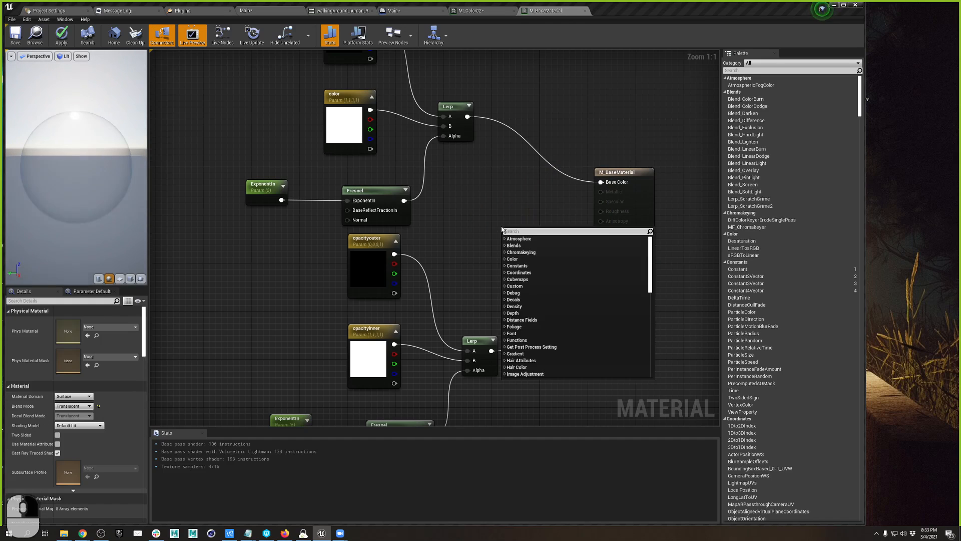
left_click(510, 200)
Add a scalar parameter named glow to M_BaseMaterial and set its default value to 1
key("s")
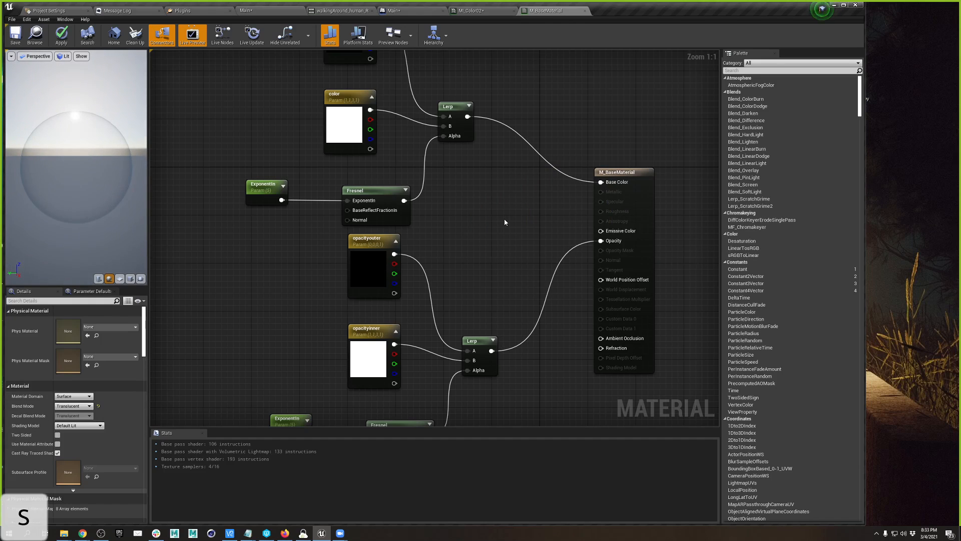
left_click(504, 218)
type("ssssssss")
key("Return")
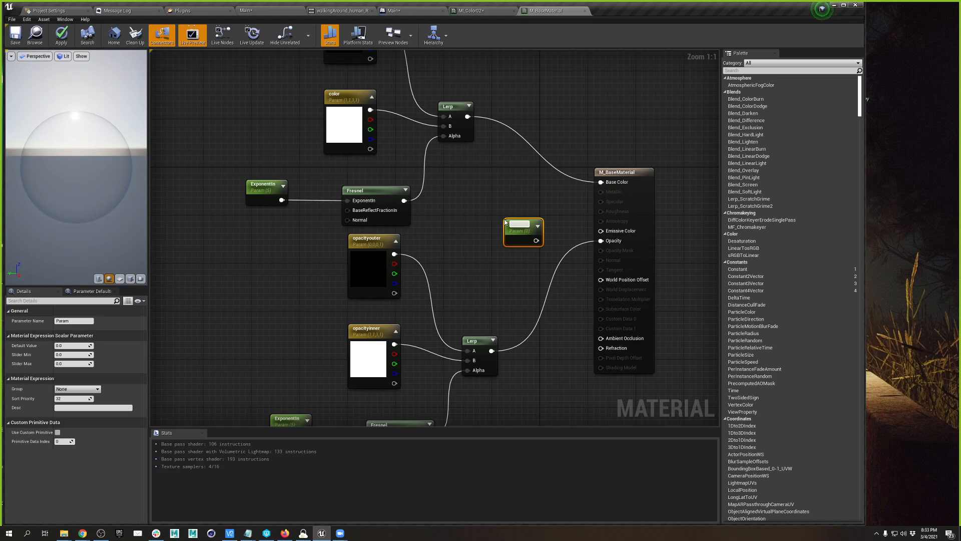
type("glow")
key("Return")
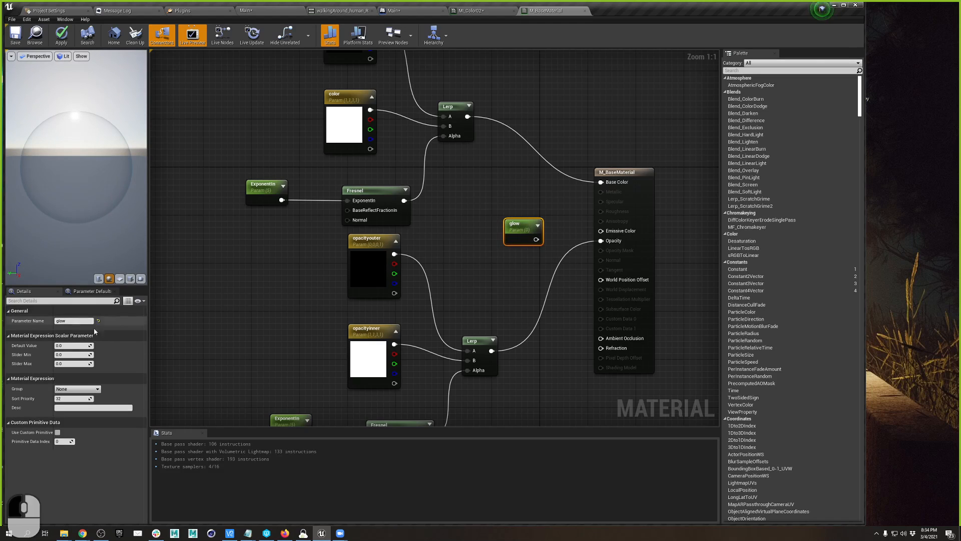
left_click(71, 345)
type("1")
key("Tab")
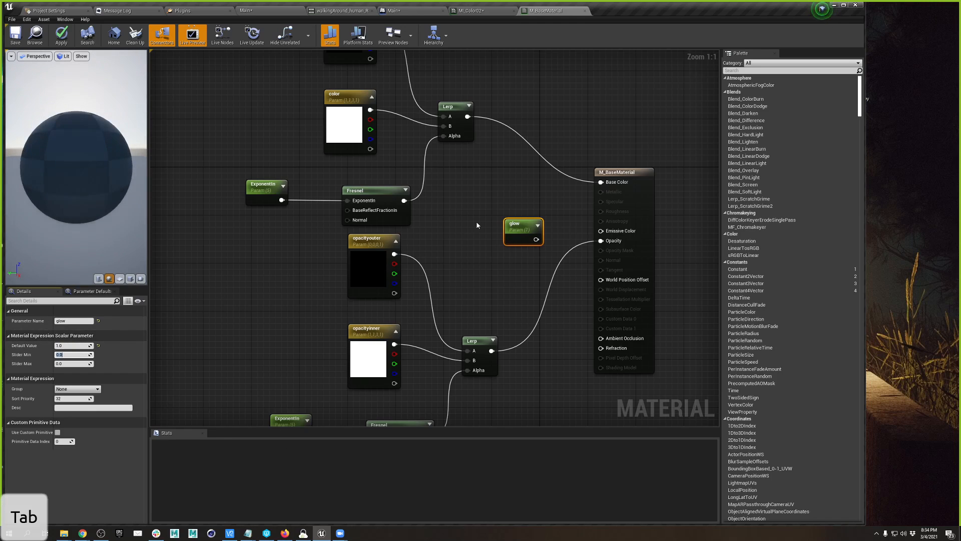
Add a Multiply node combining the base color Lerp with glow, and feed its result into M_BaseMaterial's Emissive Color
left_click_drag(515, 226, 478, 223)
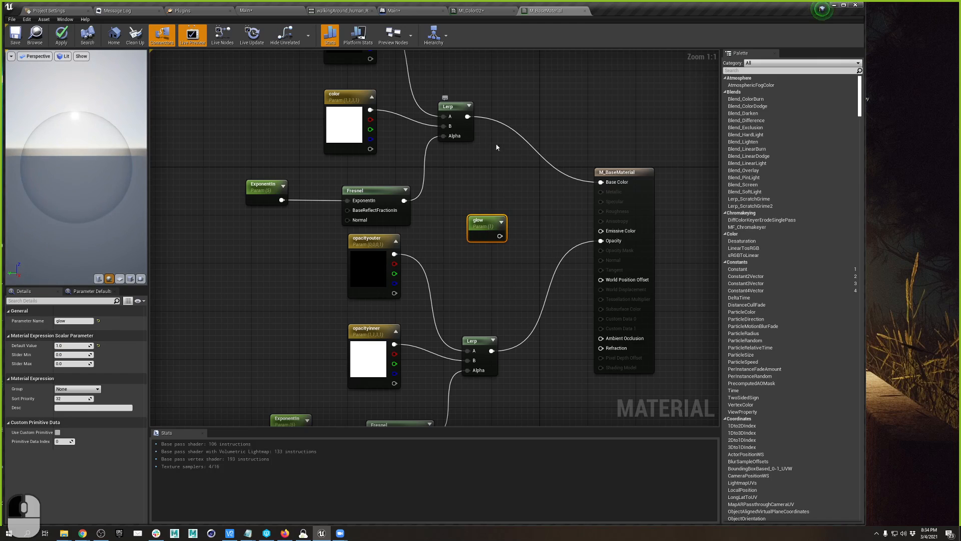
key("m")
left_click(523, 196)
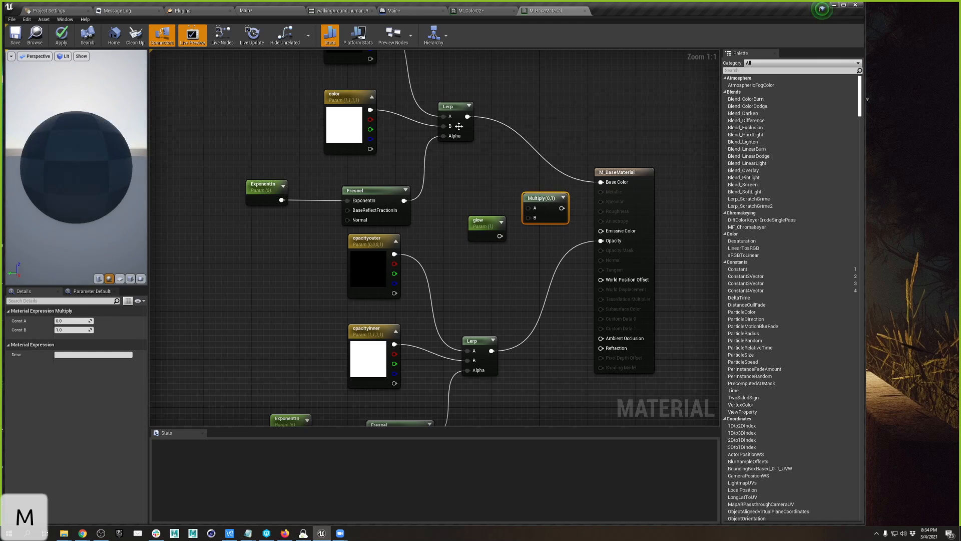
left_click_drag(467, 116, 534, 209)
left_click_drag(500, 236, 533, 219)
left_click_drag(500, 235, 600, 231)
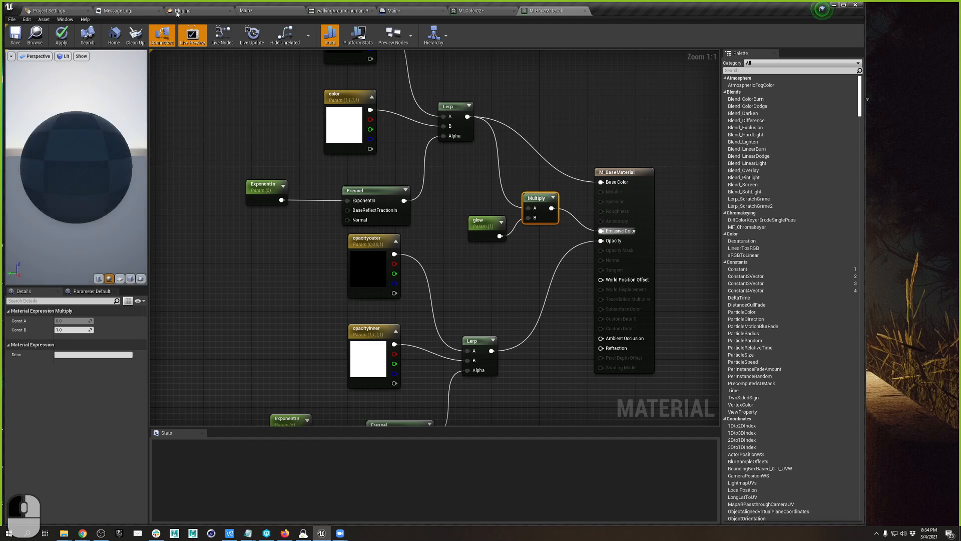
Save M_BaseMaterial and enable the glow parameter override in its material instance MI_Color02
left_click(11, 39)
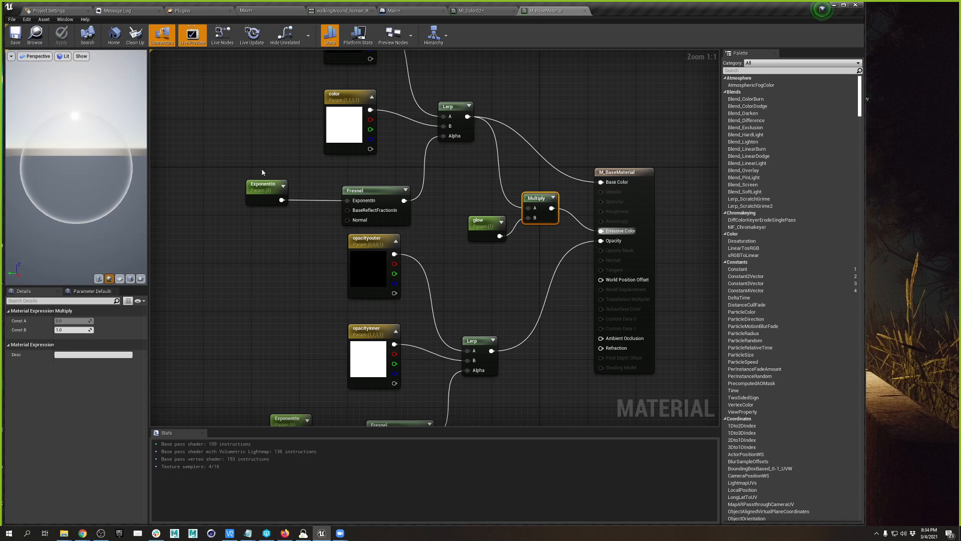
left_click(470, 11)
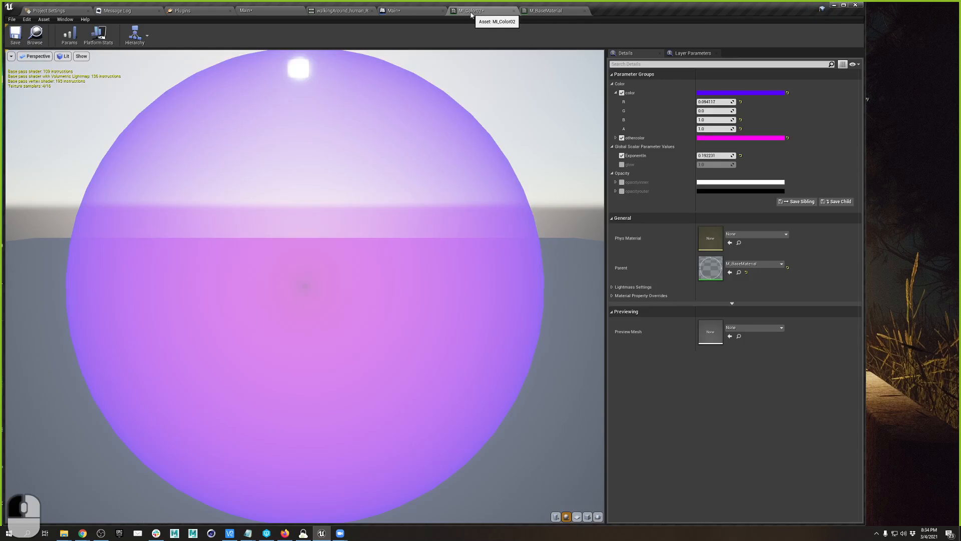
left_click(622, 165)
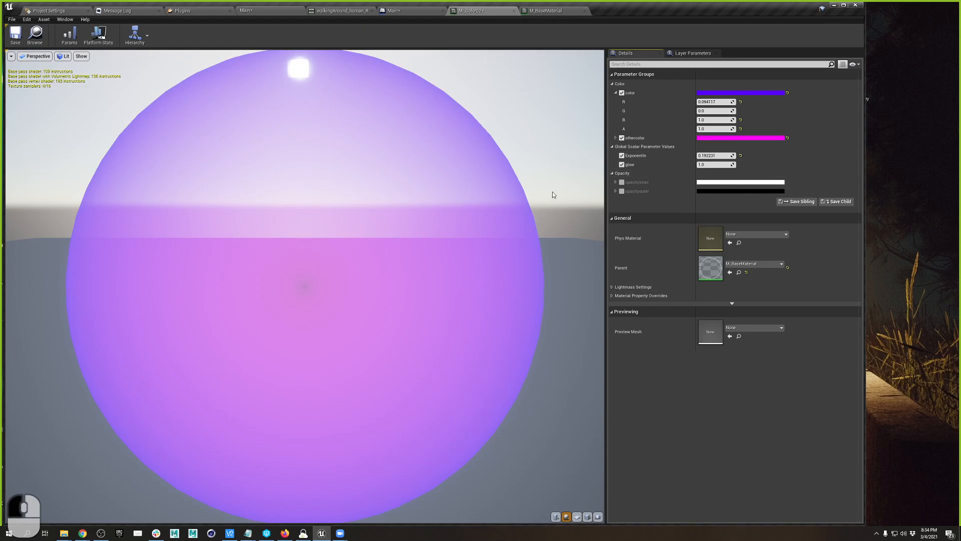
Return to the Main level and move LongTakeSequencer's playhead to the CameraRig_Crane1 keyframes at 10.00
left_click(59, 9)
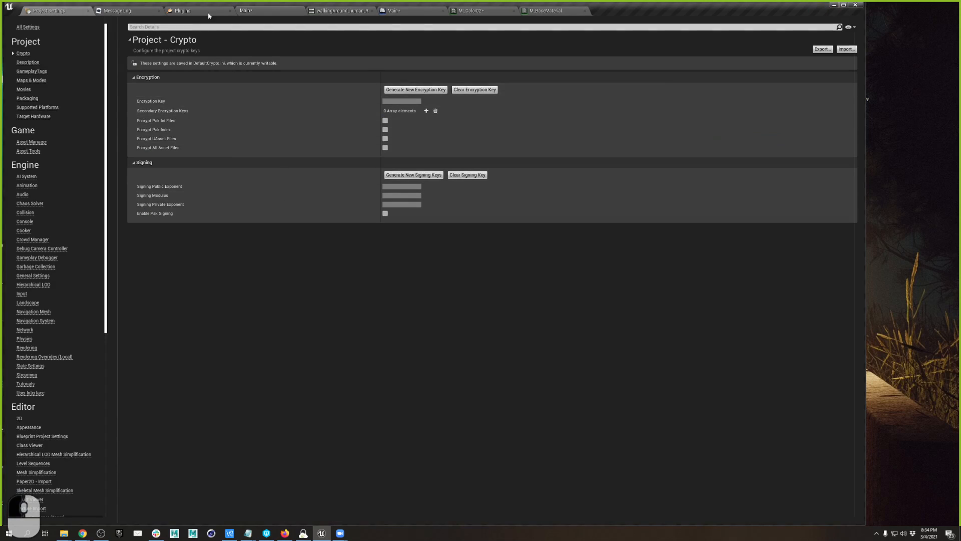
left_click(246, 11)
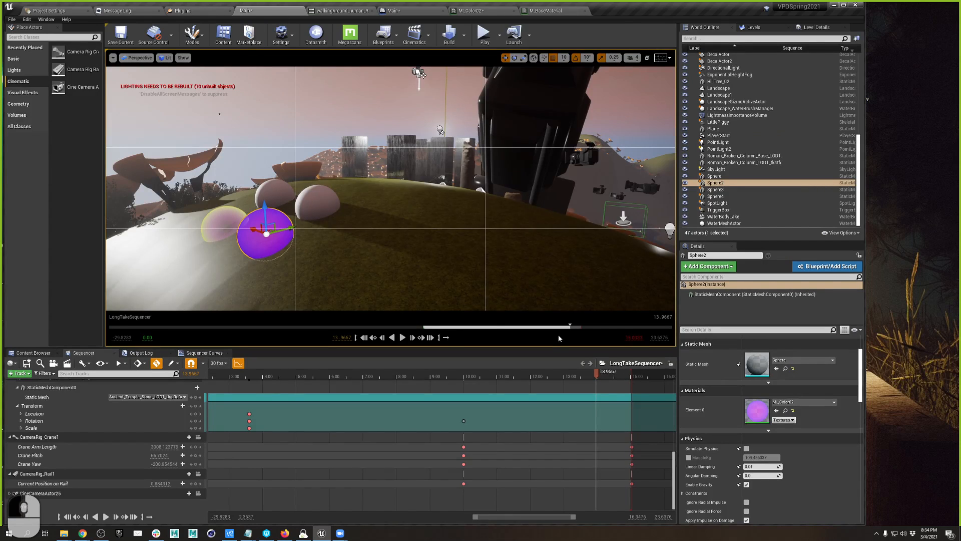
scroll(621, 415, "up", 3)
scroll(621, 415, "down", 3)
scroll(621, 415, "up", 3)
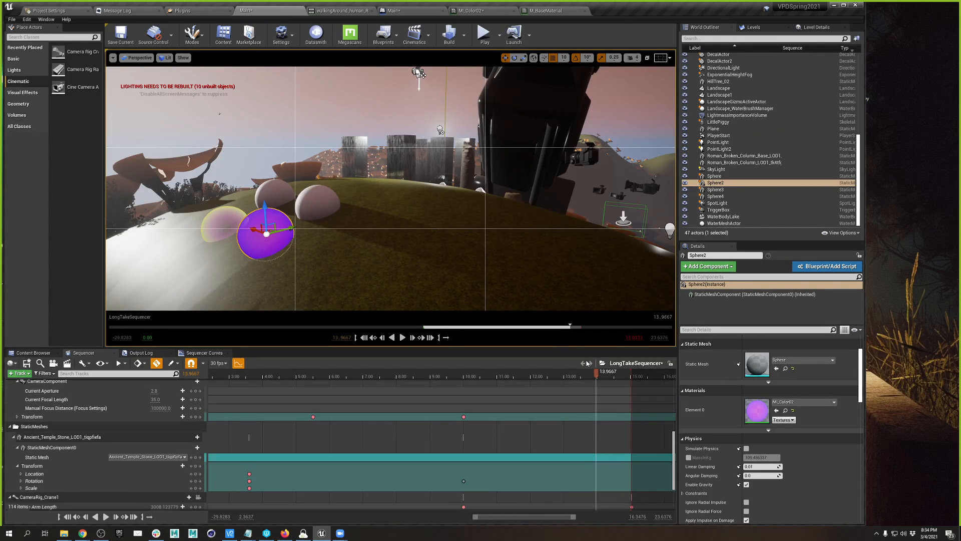
scroll(621, 416, "down", 3)
scroll(576, 418, "down", 1, "ctrl")
scroll(576, 418, "down", 5, "ctrl")
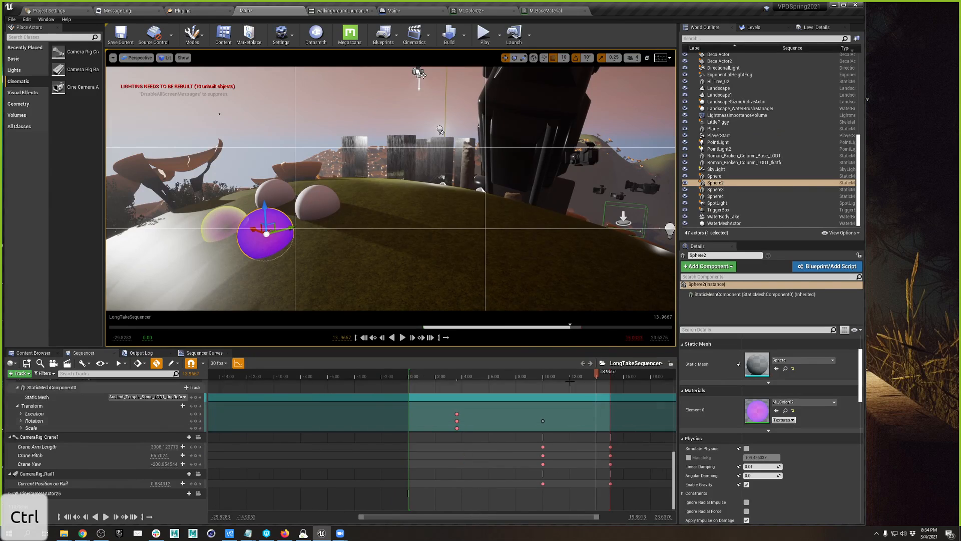
left_click(193, 448)
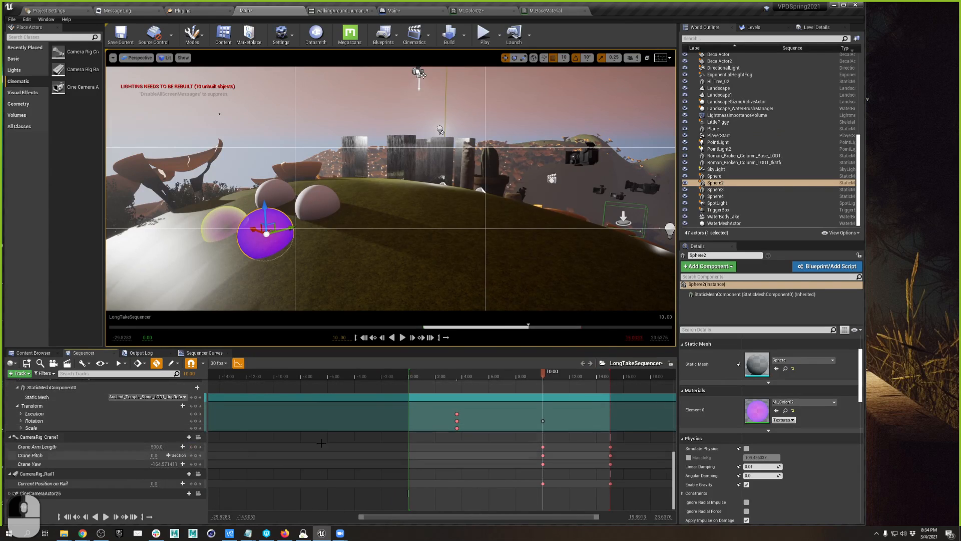
Add Sphere2 to LongTakeSequencer and key its transform at 10.00
left_click_drag(719, 185, 443, 242)
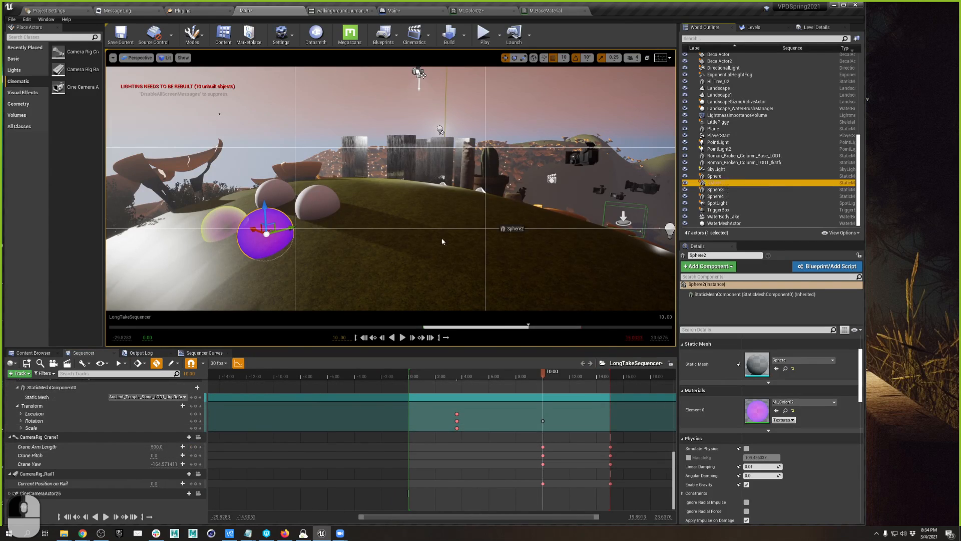
left_click_drag(100, 443, 102, 446)
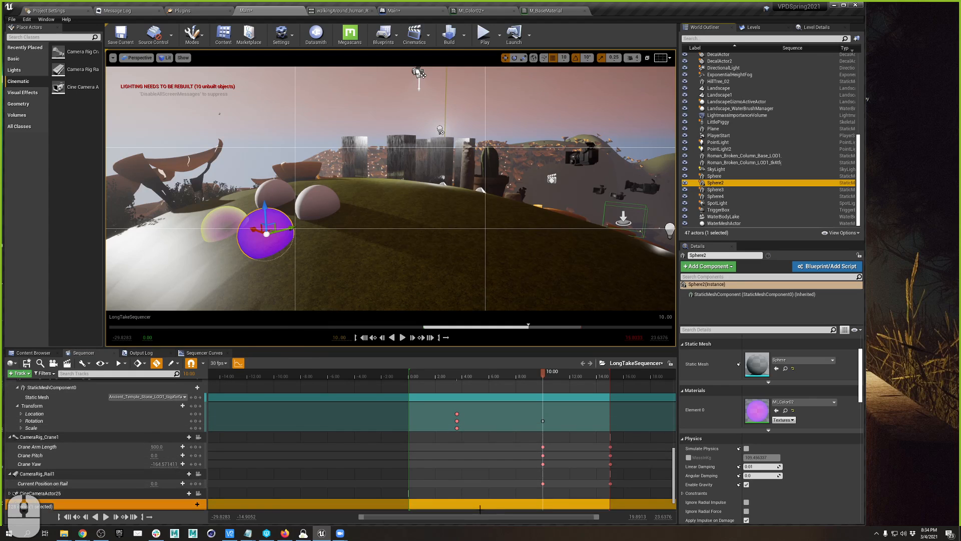
scroll(106, 503, "down", 1)
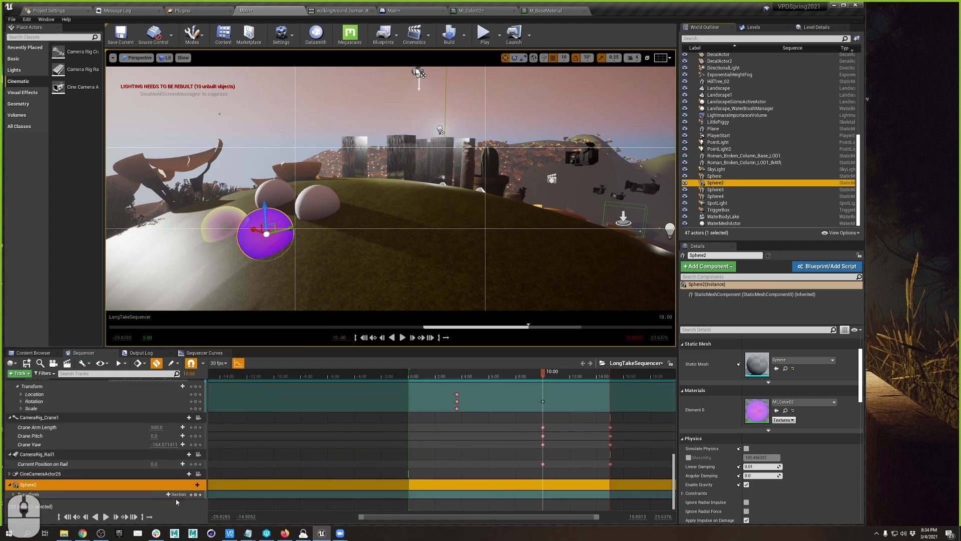
left_click(197, 494)
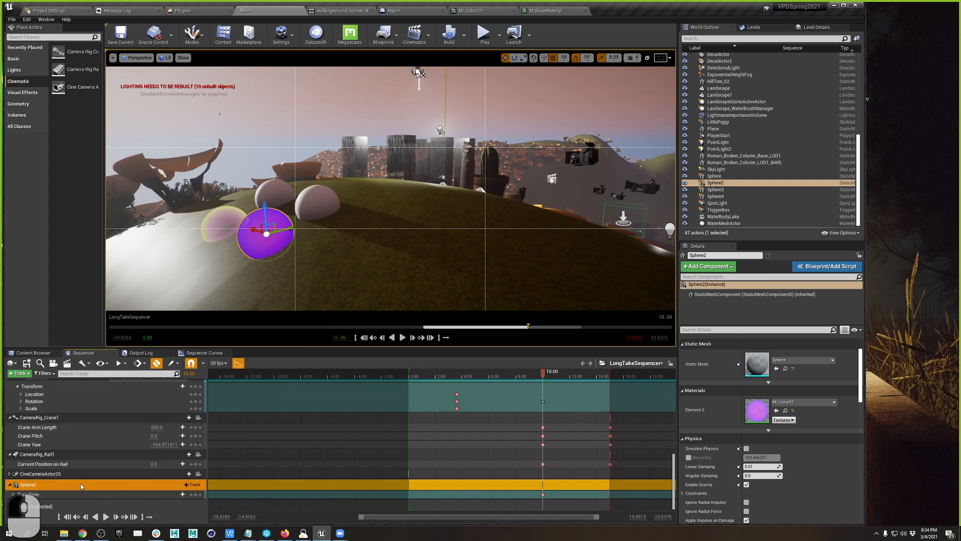
Add a glow parameter track for Material Element 0 of Sphere2's StaticMeshComponent0 and key it at 10.00
left_click(189, 485)
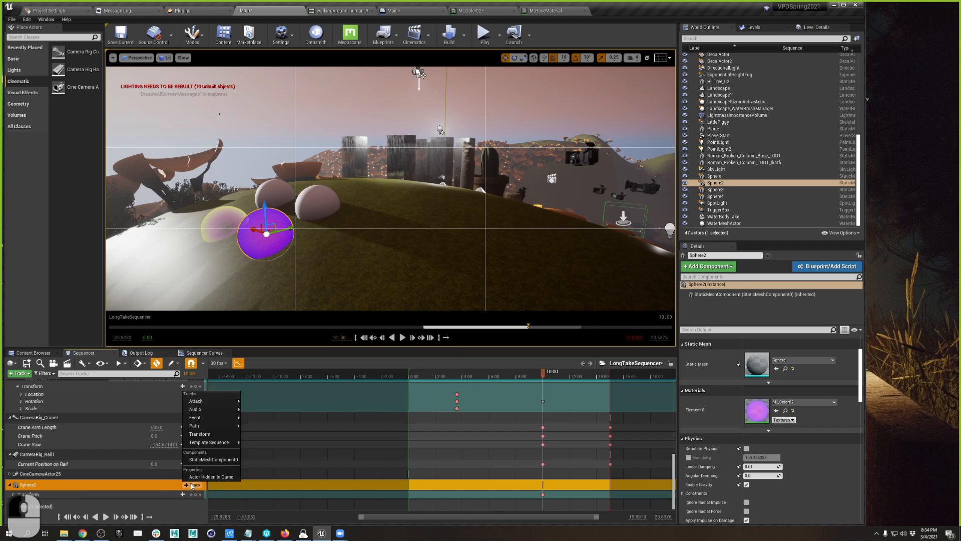
mouse_move(197, 434)
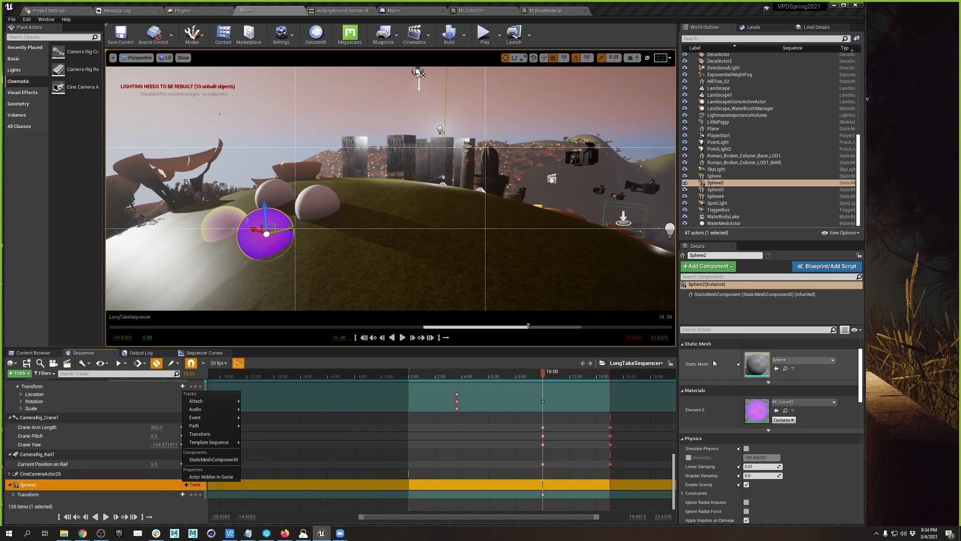
left_click(213, 459)
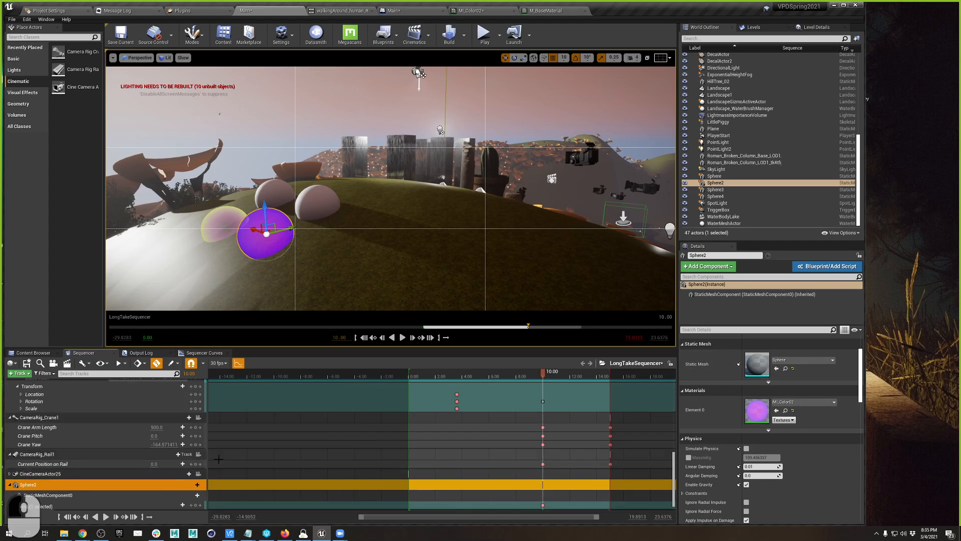
scroll(180, 468, "down", 1)
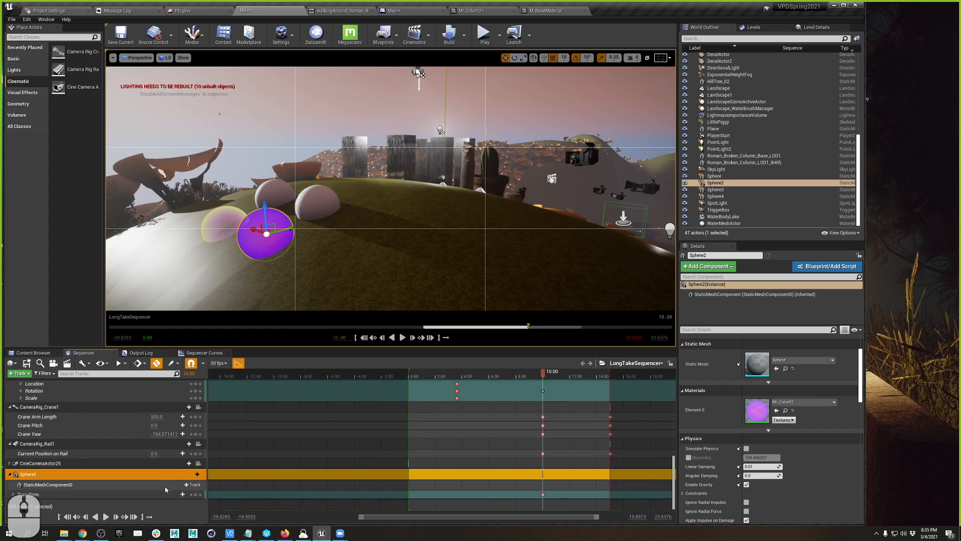
left_click(193, 485)
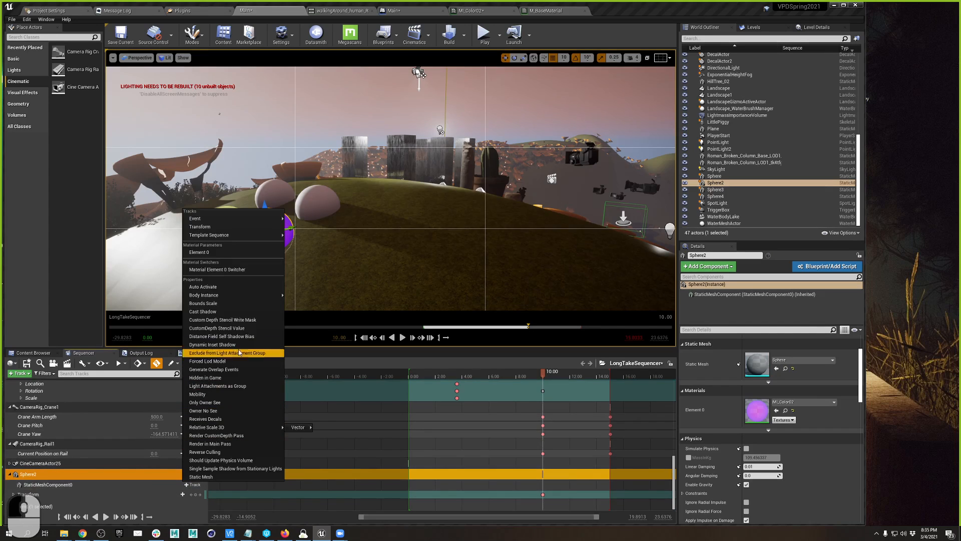
left_click(219, 253)
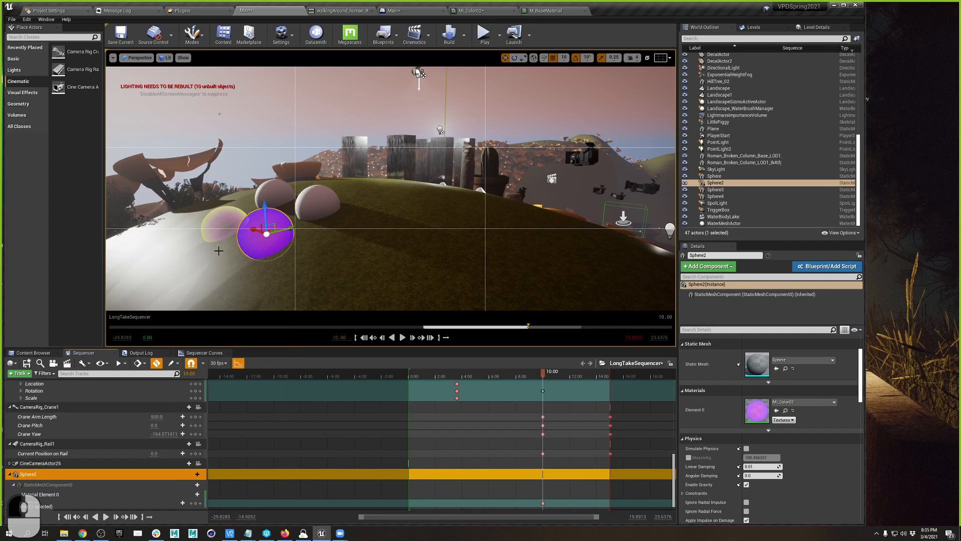
left_click(188, 485)
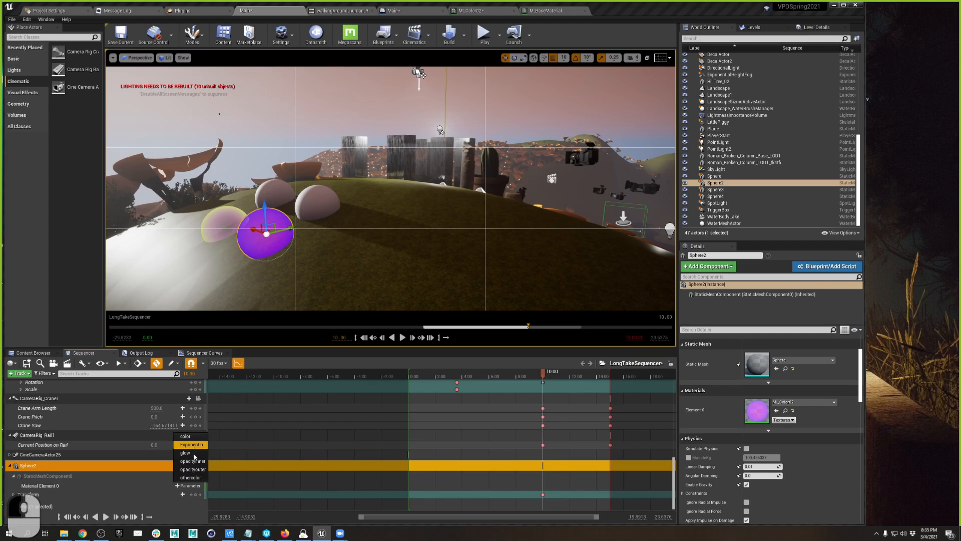
left_click(194, 454)
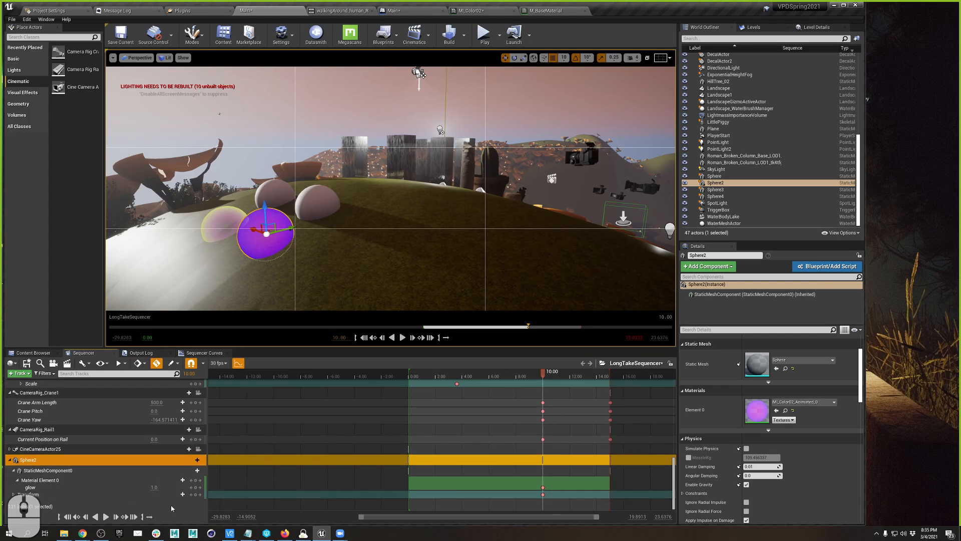
left_click(197, 488)
At 15.0333 in the sequence, move Sphere2 out over the mushroom-covered slope to about X 3810, Y -4960, Z 4660
left_click_drag(557, 376, 637, 381)
left_click_drag(273, 204, 610, 146)
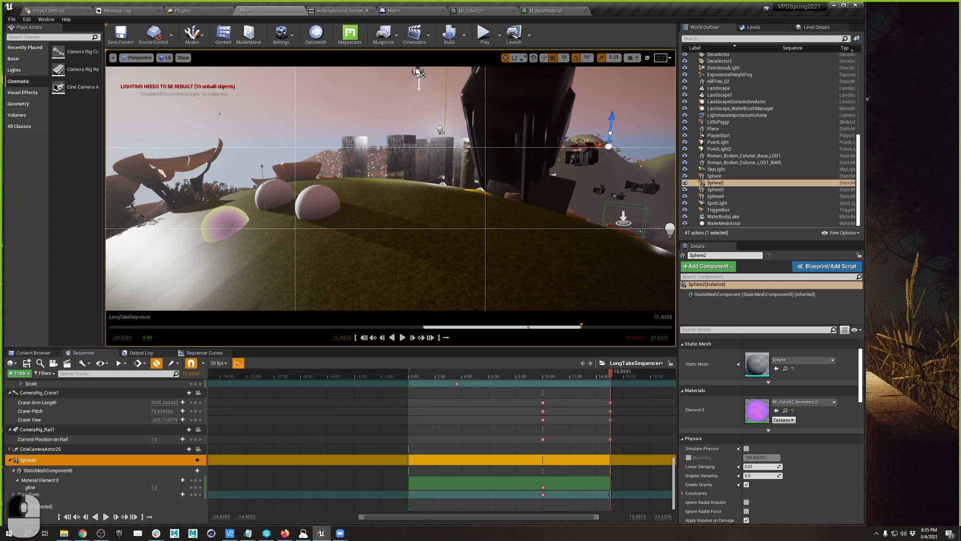
right_click_drag(605, 173, 578, 125)
key("w")
key("d")
key("e")
key("s")
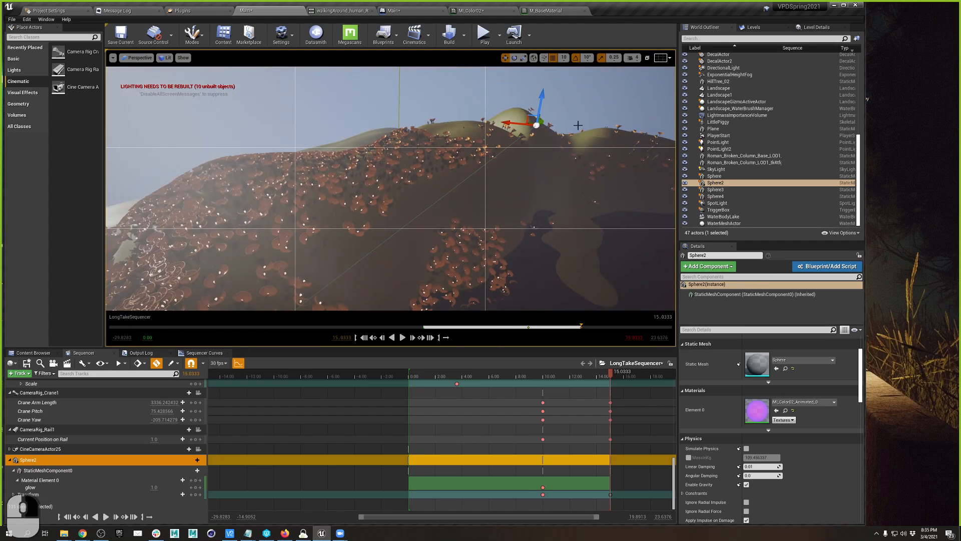
left_click_drag(543, 122, 453, 228)
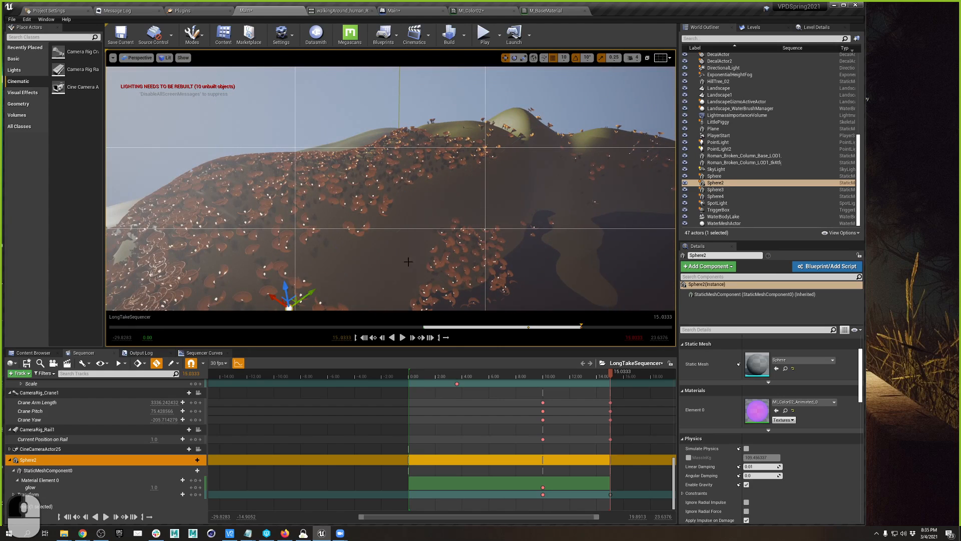
key("d")
right_click_drag(409, 262, 479, 236)
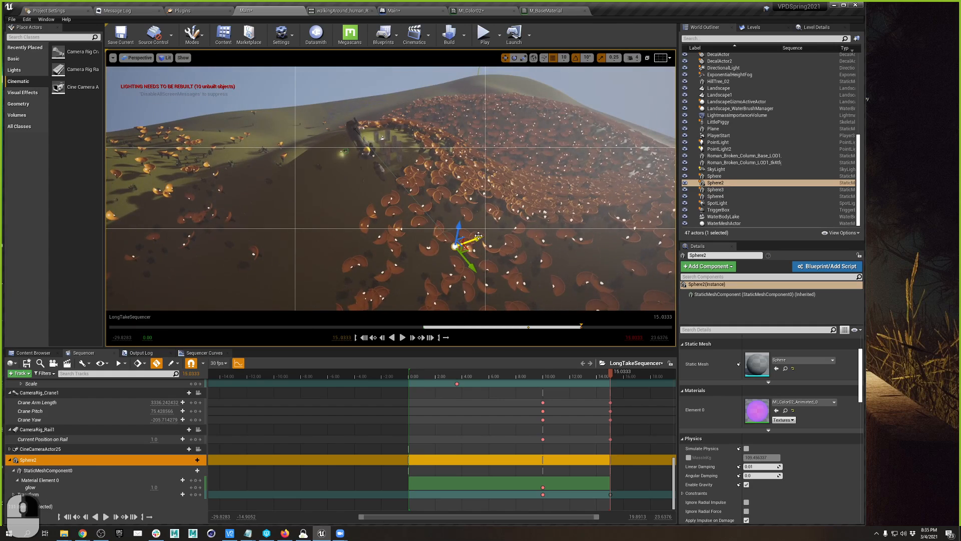
left_click_drag(479, 236, 414, 245)
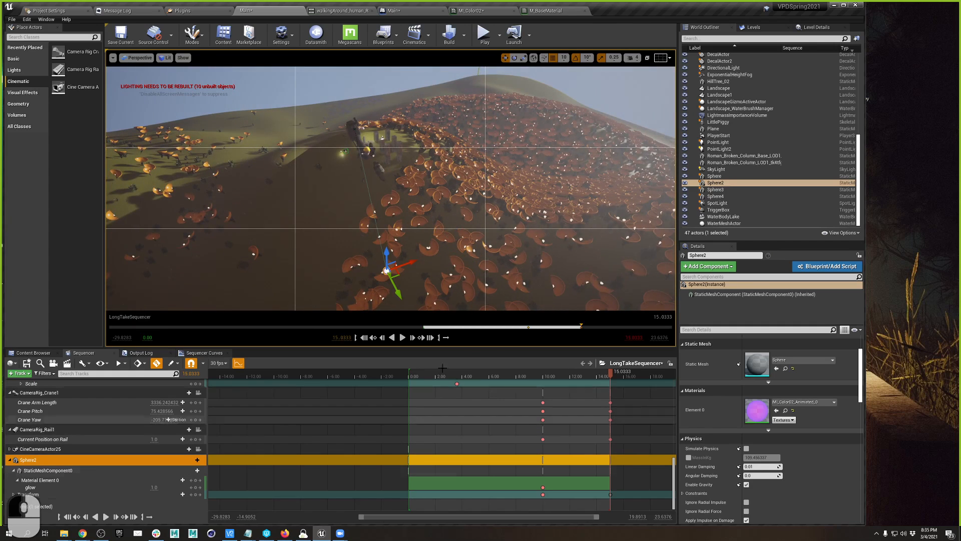
key("q")
right_click_drag(388, 284, 389, 253)
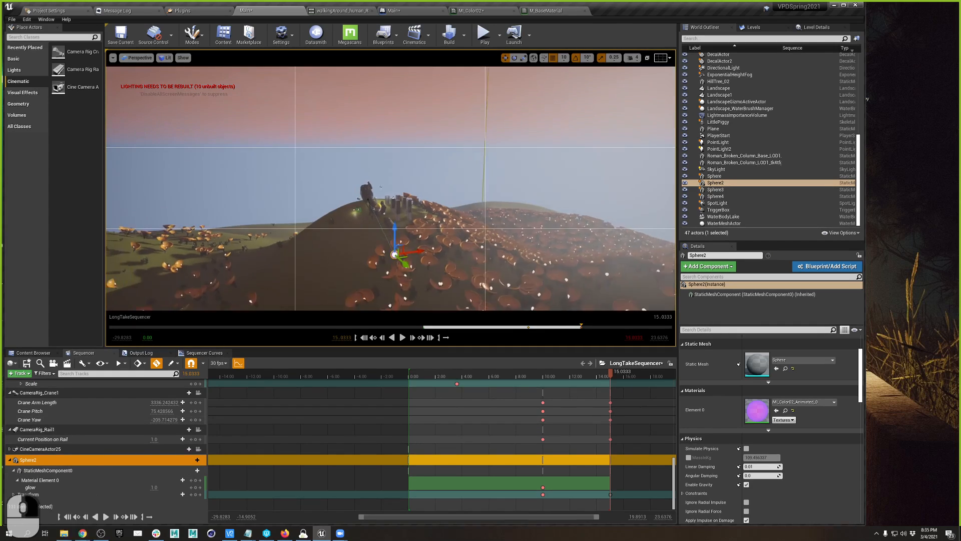
Expand Sphere2's transform track and scale the sphere uniformly to 7.42 at 15.0333
left_click(523, 58)
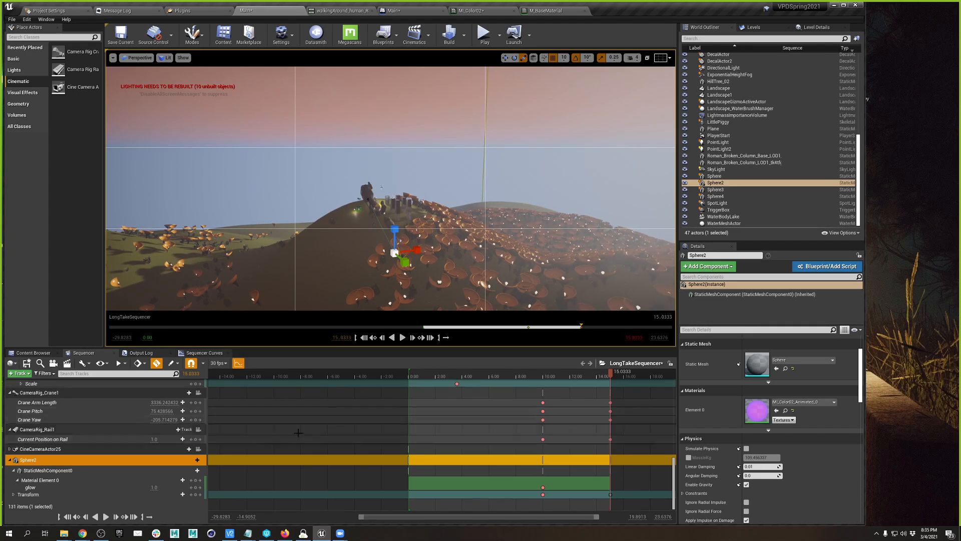
left_click(13, 494)
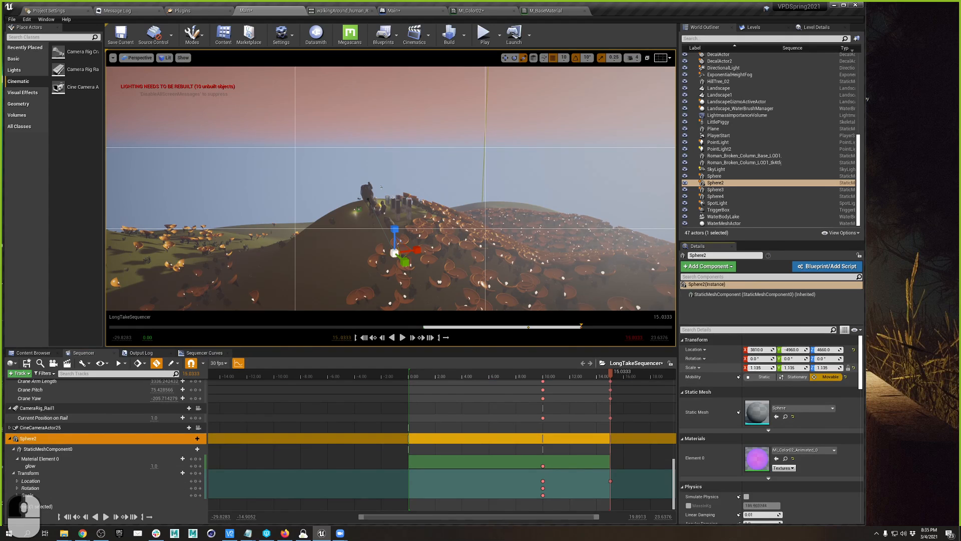
left_click_drag(757, 368, 785, 368)
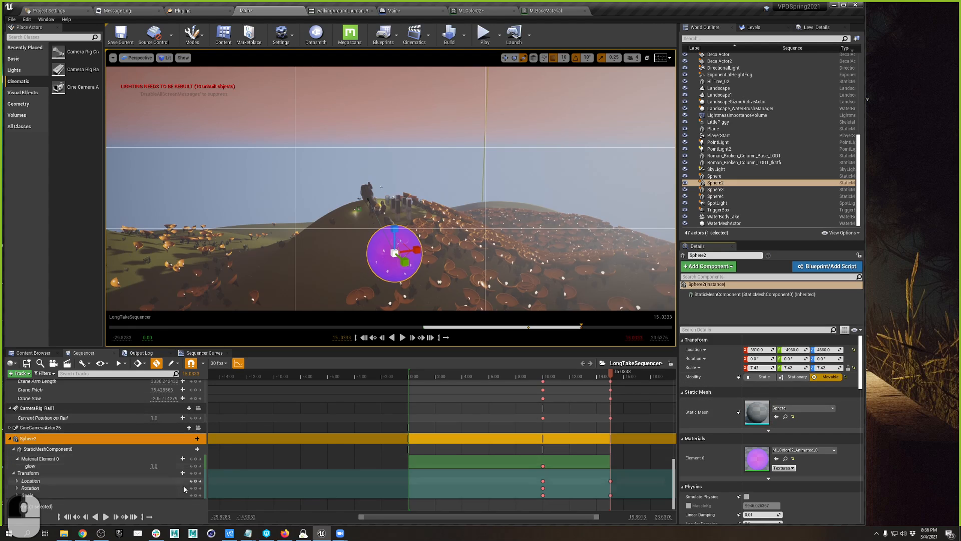
Set the glow of Sphere2's material to 50 at 15.0333
left_click(156, 466)
type("50")
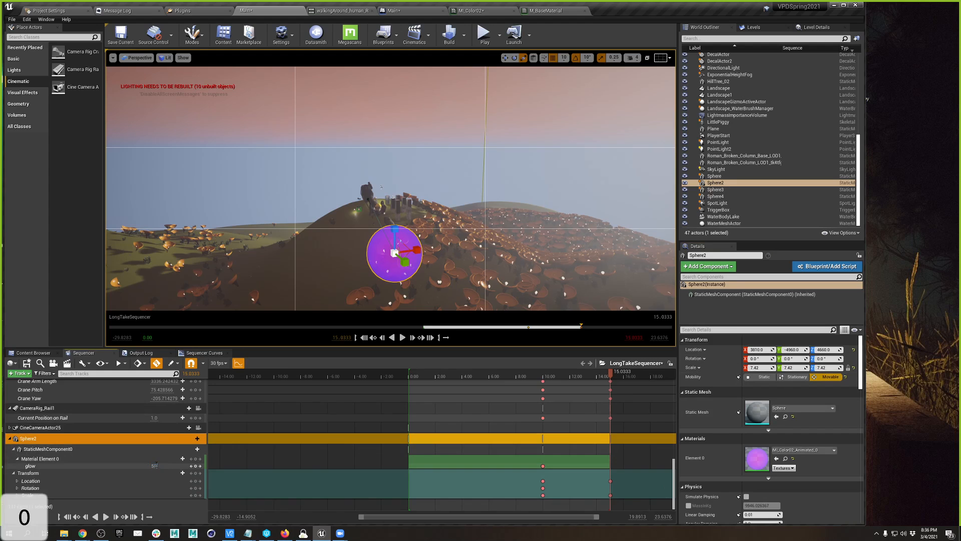
key("Return")
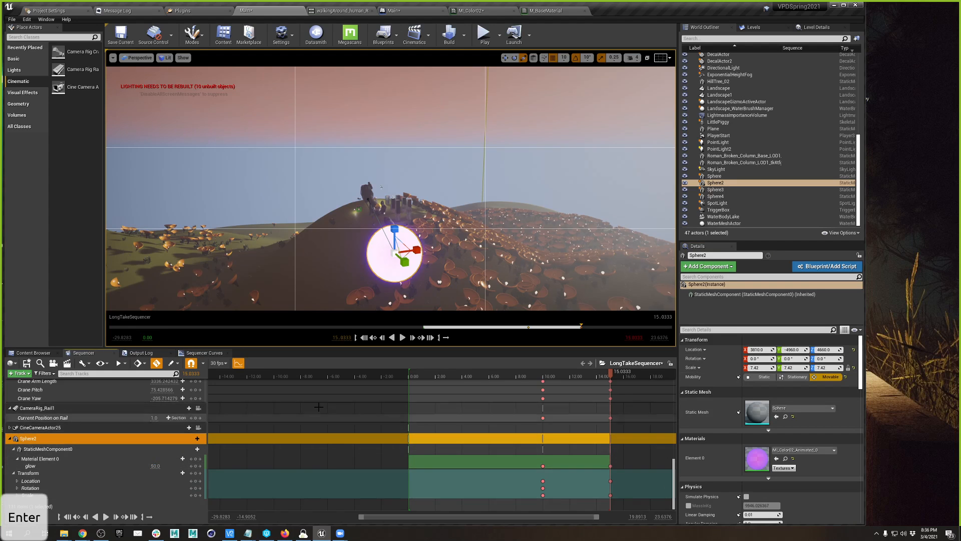
Raise the glow of Sphere2's material to 100 at 15.0333
right_click_drag(490, 258, 519, 251)
key("a")
key("q")
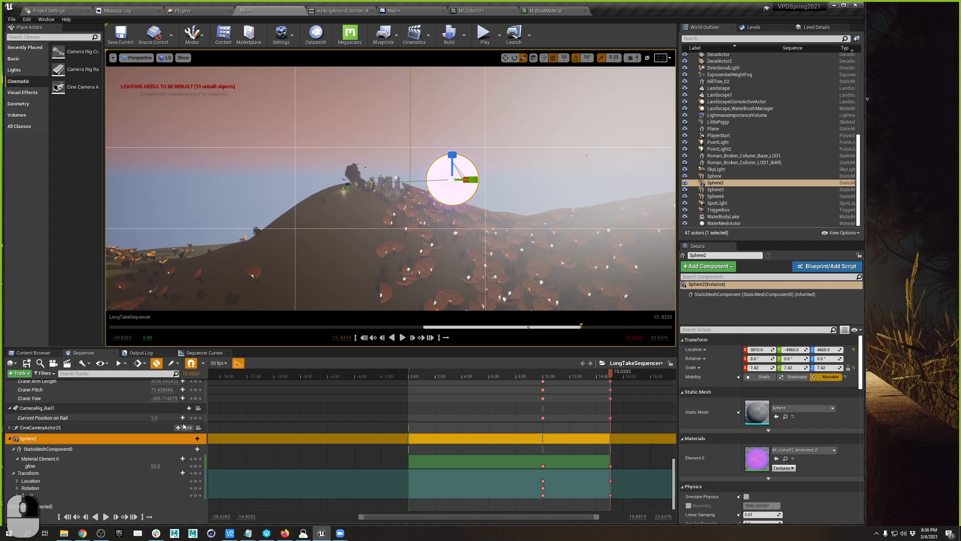
left_click(156, 465)
type("100")
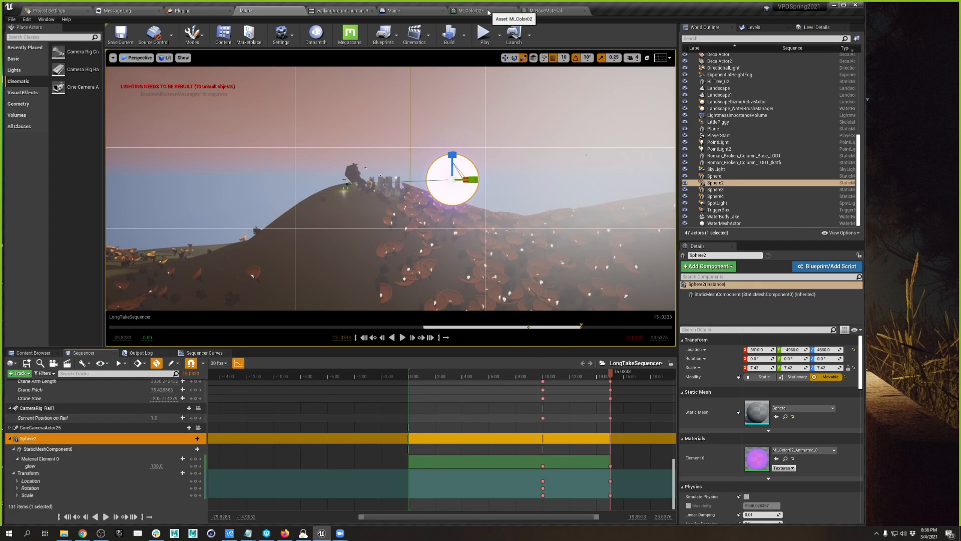
In M_BaseMaterial, find the main material node's light settings, enable Emissive (Dynamic Area Light) and save the material
left_click(538, 11)
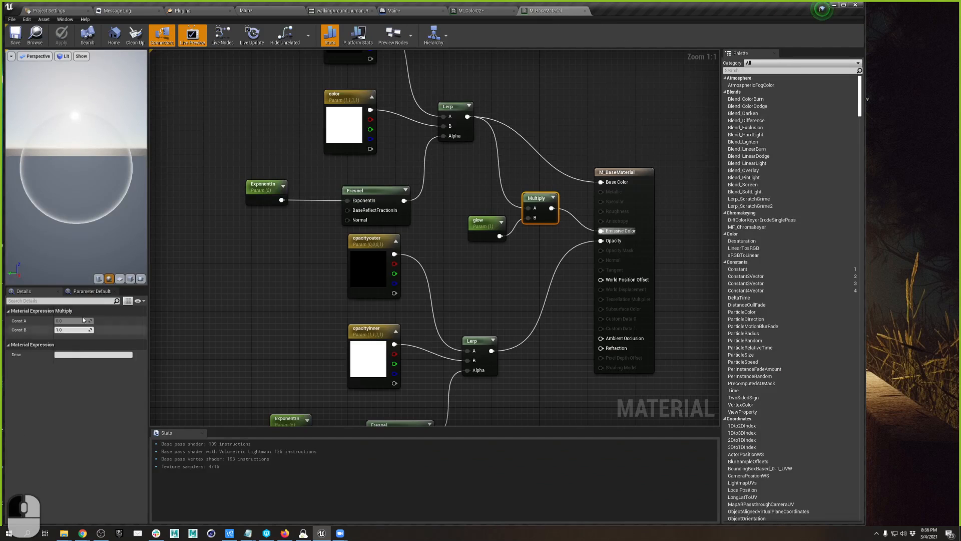
left_click(626, 186)
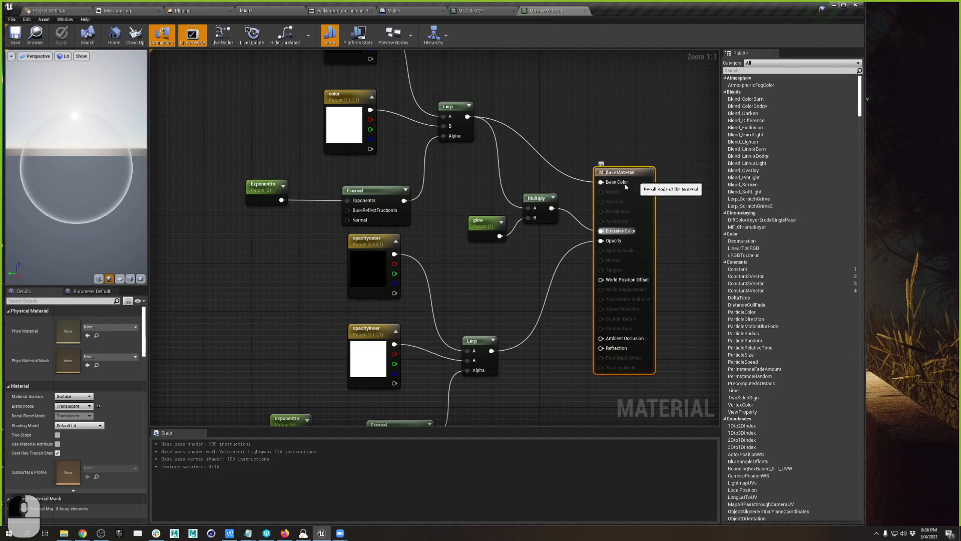
left_click(33, 301)
type("ligh")
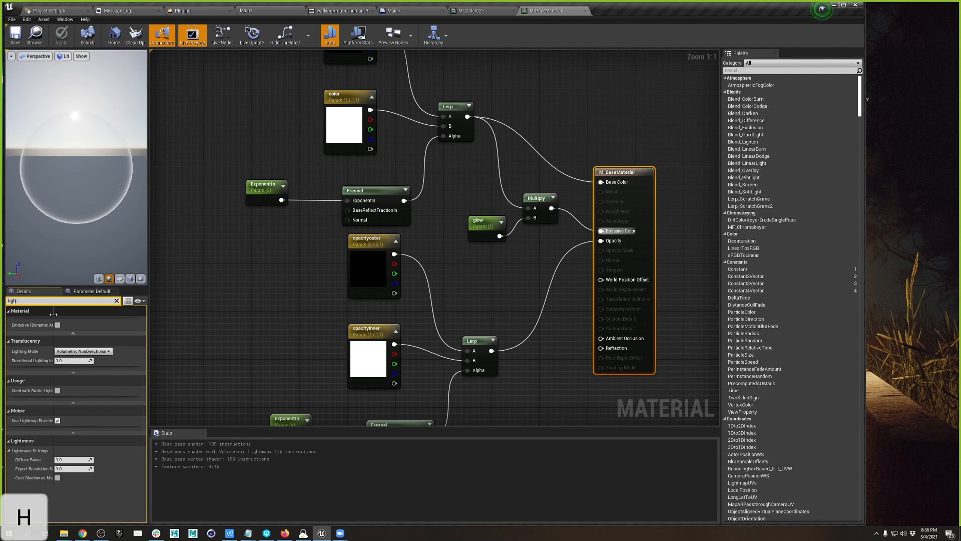
left_click_drag(53, 314, 88, 314)
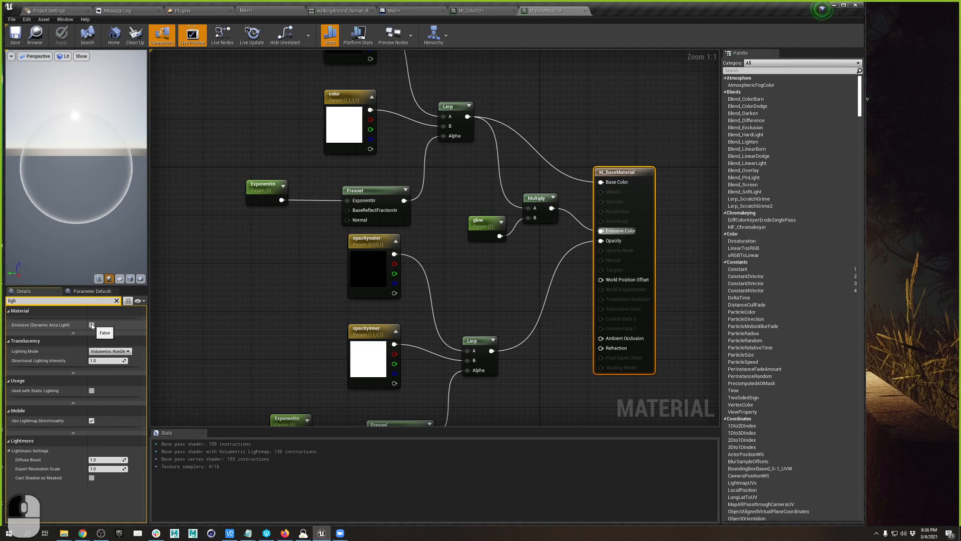
left_click(92, 325)
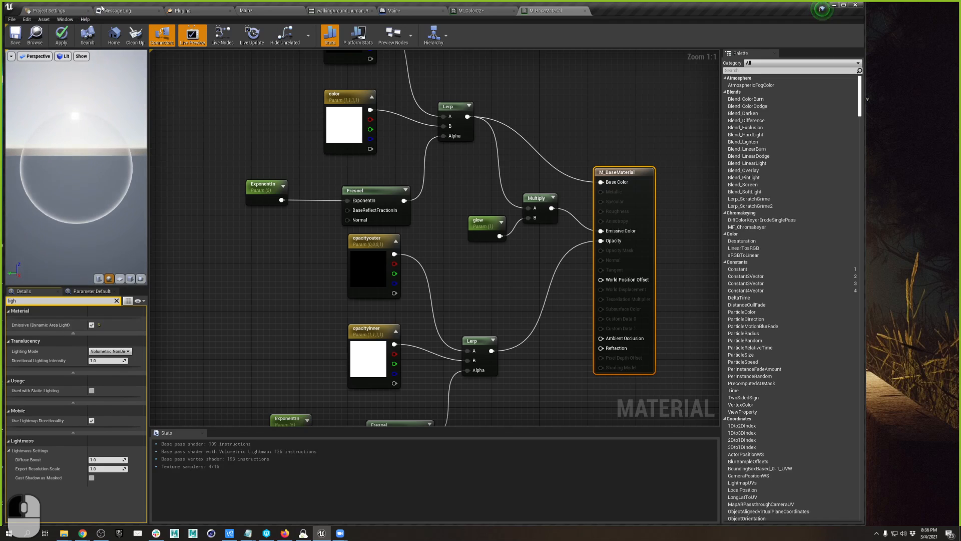
left_click(15, 34)
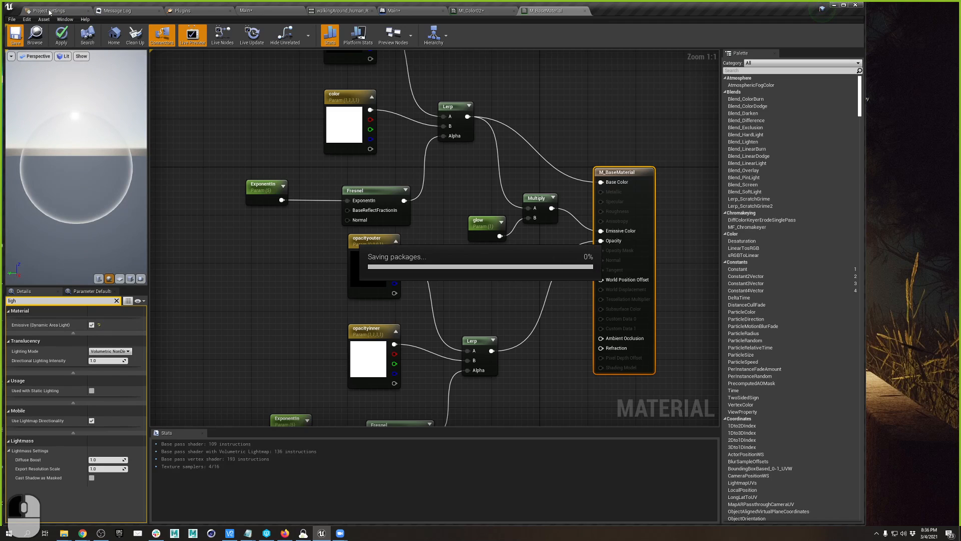
Back in the Main level, move Sphere2 vertically to Z 4570 at 15.0333, keeping it over the mushroom-covered slope
left_click(293, 12)
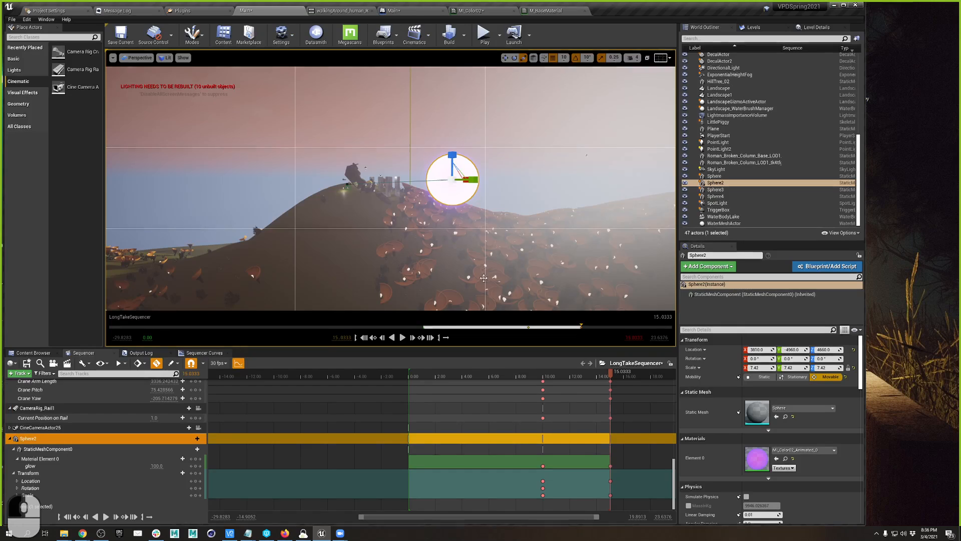
key("s")
right_click_drag(457, 262, 496, 260)
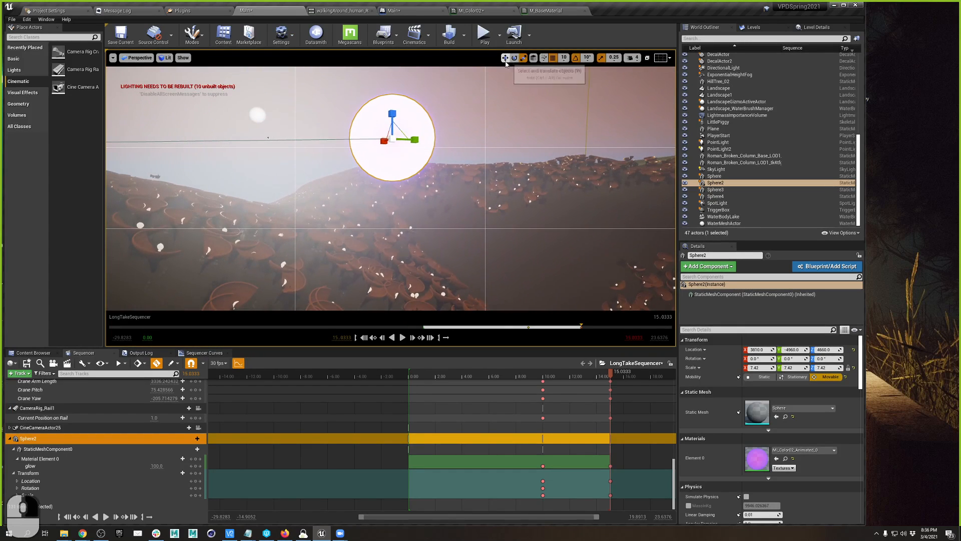
left_click(505, 58)
left_click_drag(394, 109, 394, 260)
right_click_drag(394, 261, 378, 333)
key("d")
left_click_drag(334, 137, 330, 67)
right_click_drag(330, 67, 312, 20)
right_click_drag(410, 242, 350, 195)
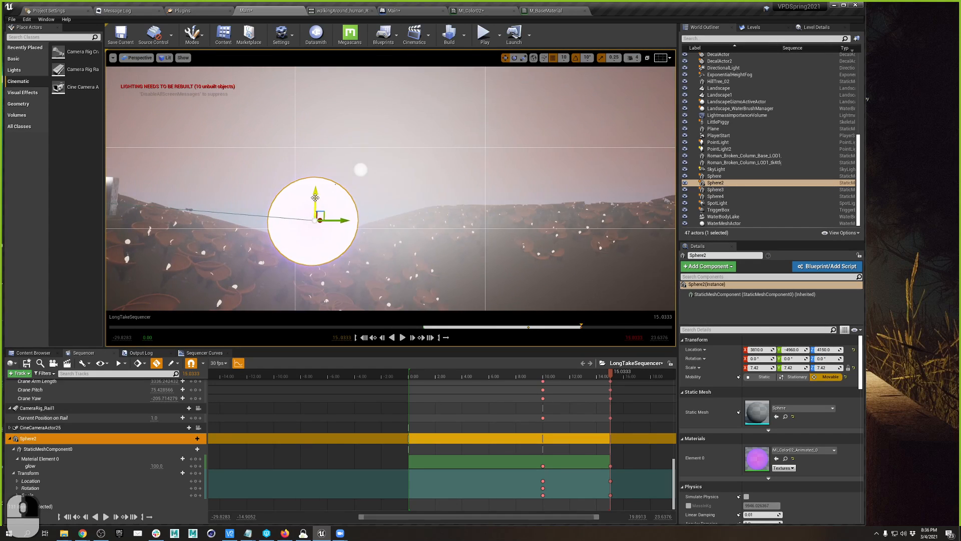
left_click_drag(315, 198, 316, 150)
Scale Sphere2 uniformly to about 27.3 at 15.0333
mouse_move(597, 377)
left_mouse_down()
mouse_move(555, 377)
mouse_move(615, 378)
left_mouse_up()
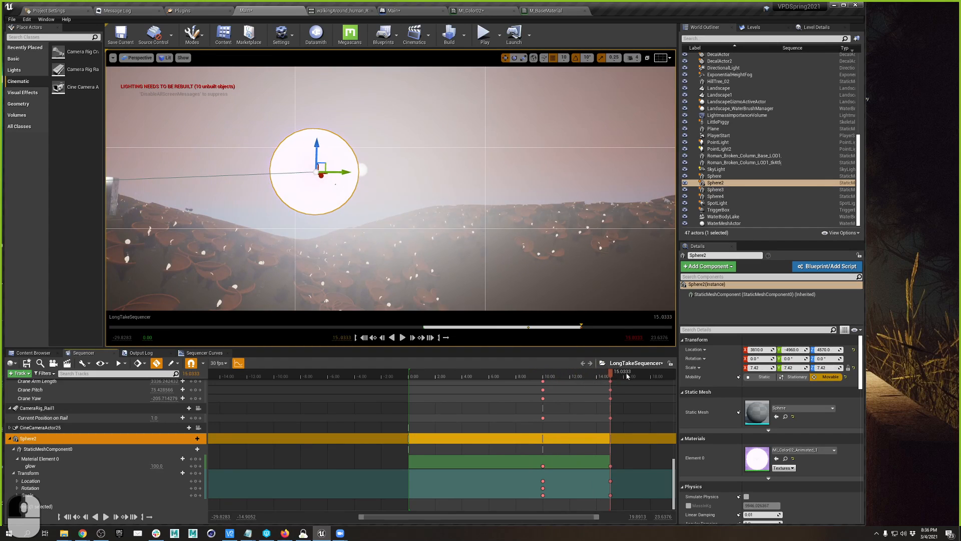
left_click_drag(751, 368, 813, 368)
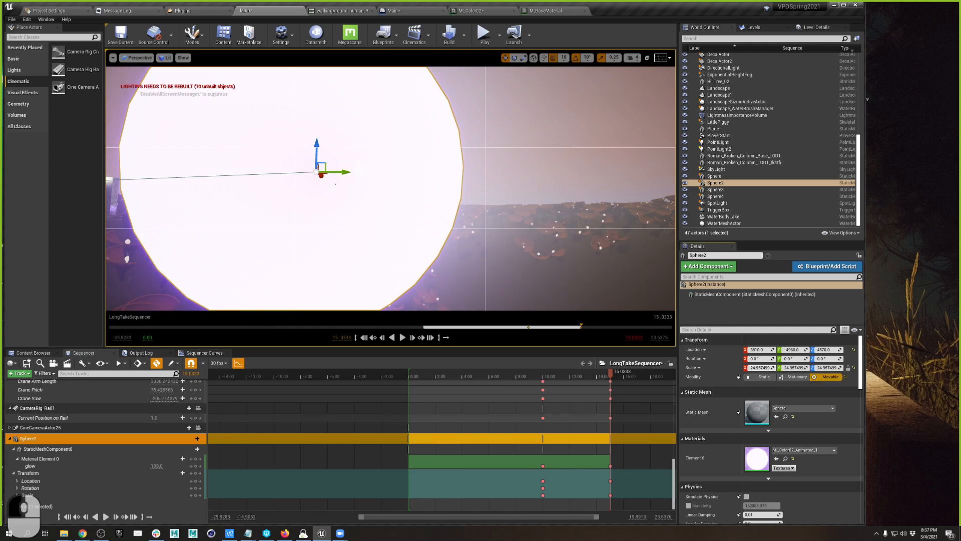
key("s")
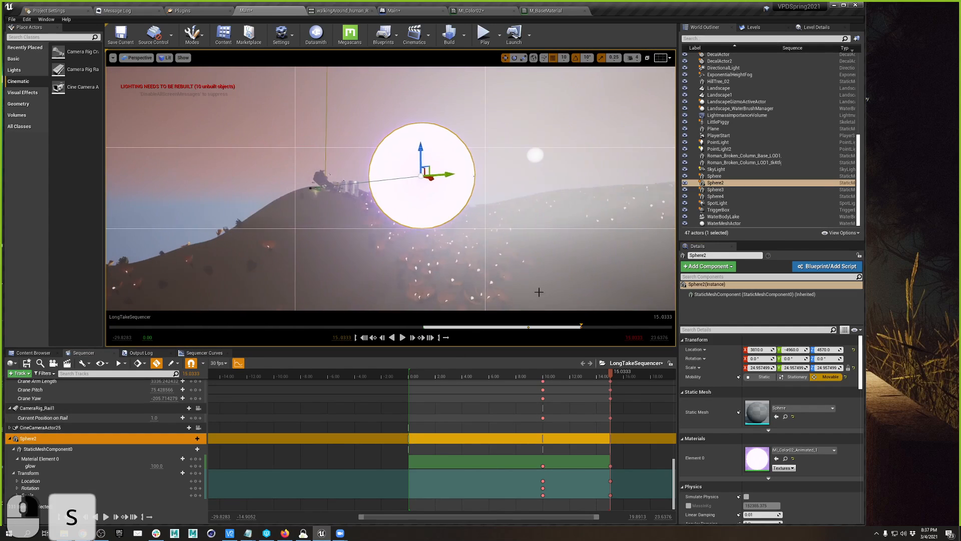
left_click_drag(761, 368, 777, 368)
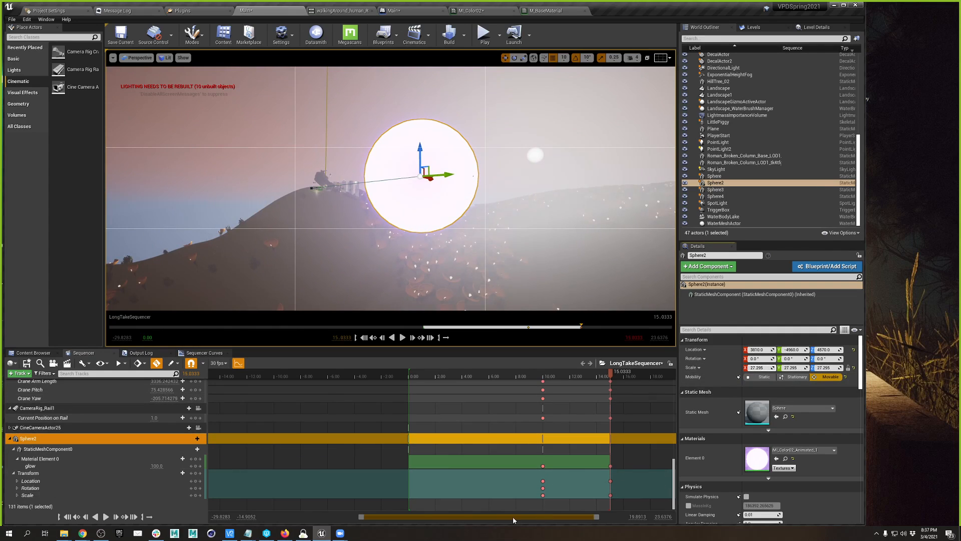
Scrub the sequence from about 3.5 back to 15.0333 to review Sphere2's animation
left_click_drag(570, 375, 450, 376)
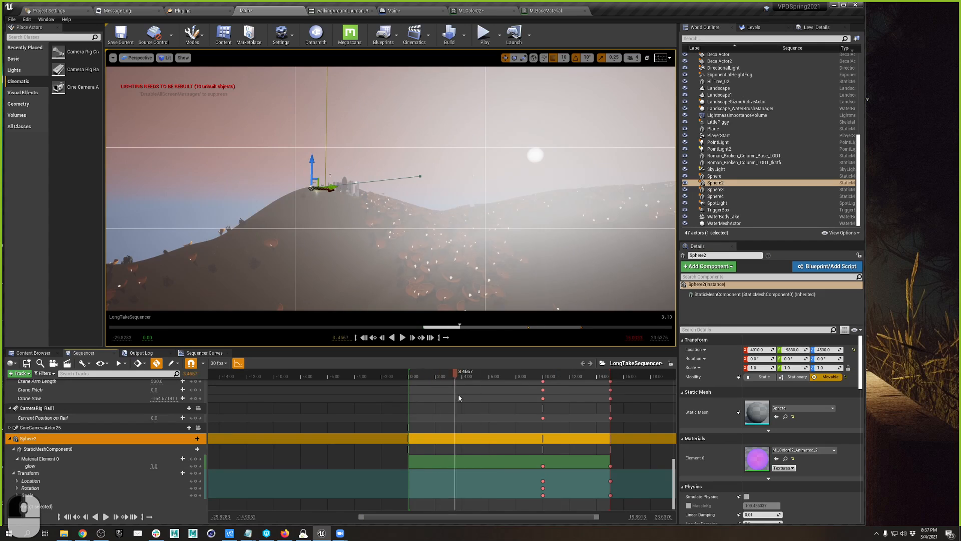
left_click_drag(543, 399, 636, 391)
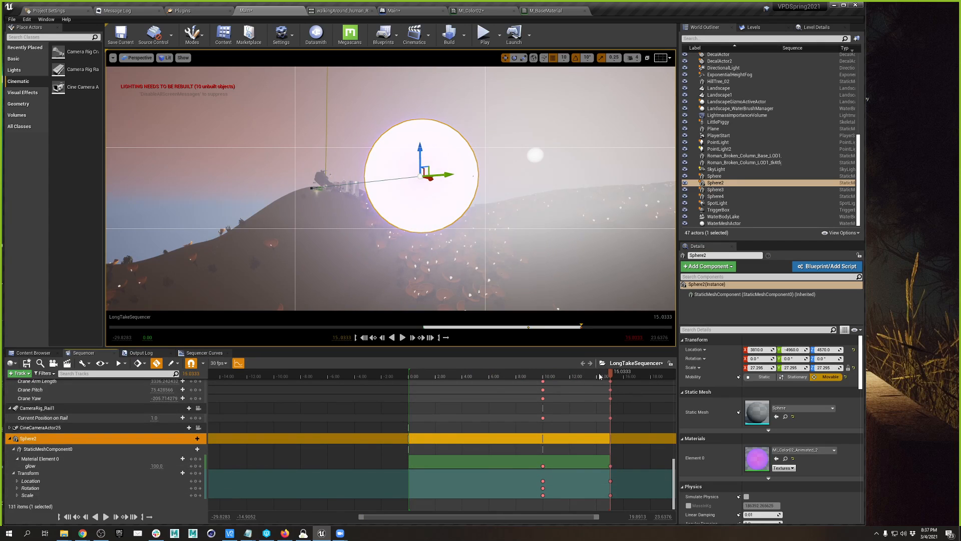
left_click_drag(600, 376, 620, 384)
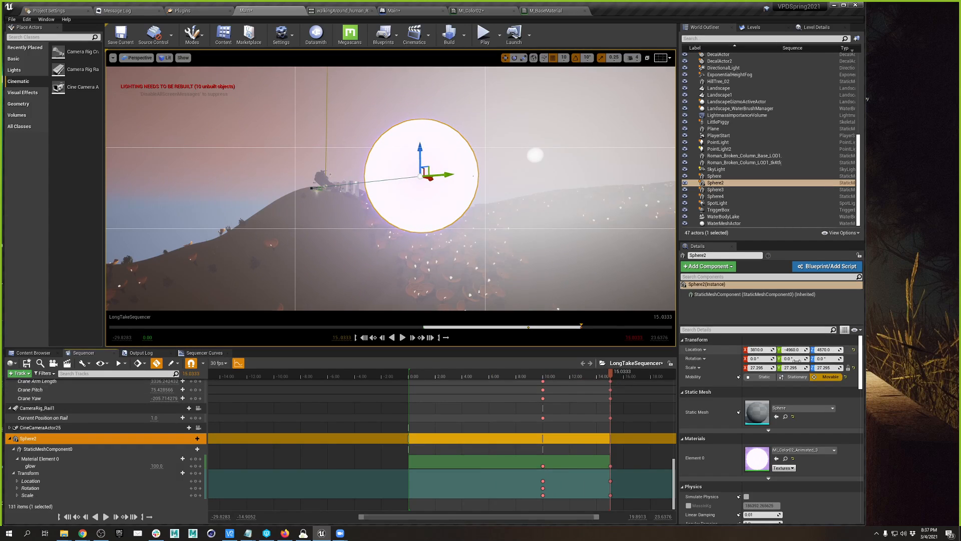
Go to 9.4333 in the sequence and select PointLight2, the light over the near side of the hill
right_click_drag(577, 305, 577, 305)
key("s")
key("w")
key("a")
right_click_drag(498, 258, 499, 259)
key("e")
key("a")
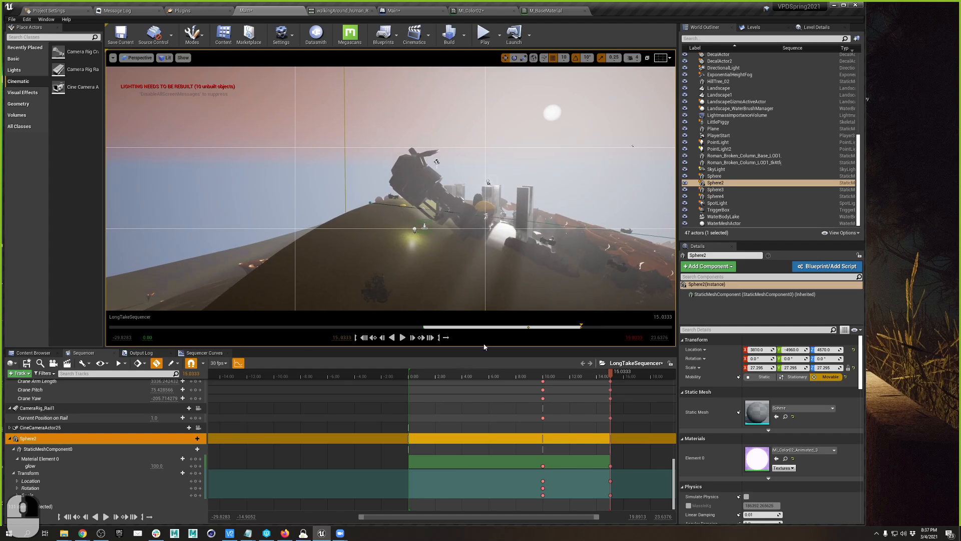
left_click_drag(514, 370, 536, 391)
left_click(415, 229)
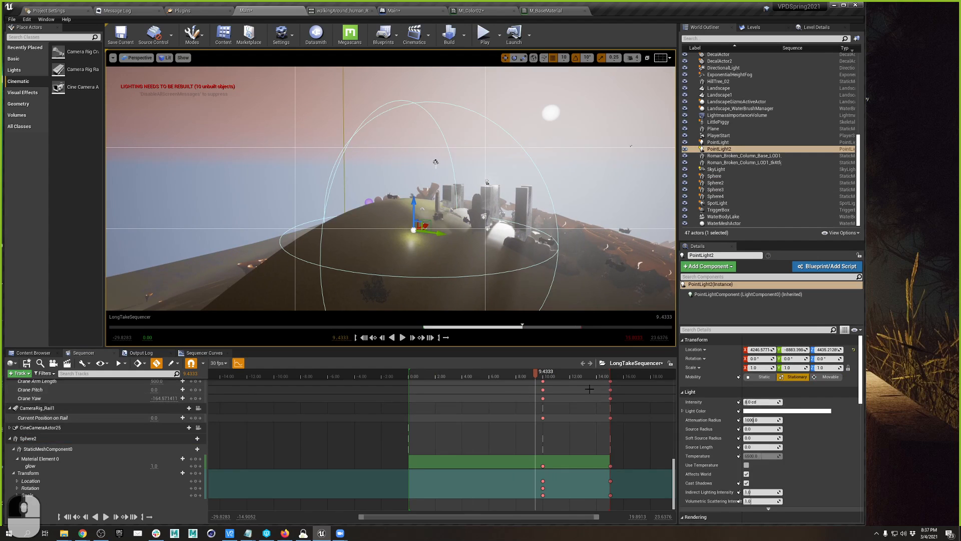
Add PointLight2 from the level to the LongTakeSequencer tracks
scroll(127, 451, "up", 5)
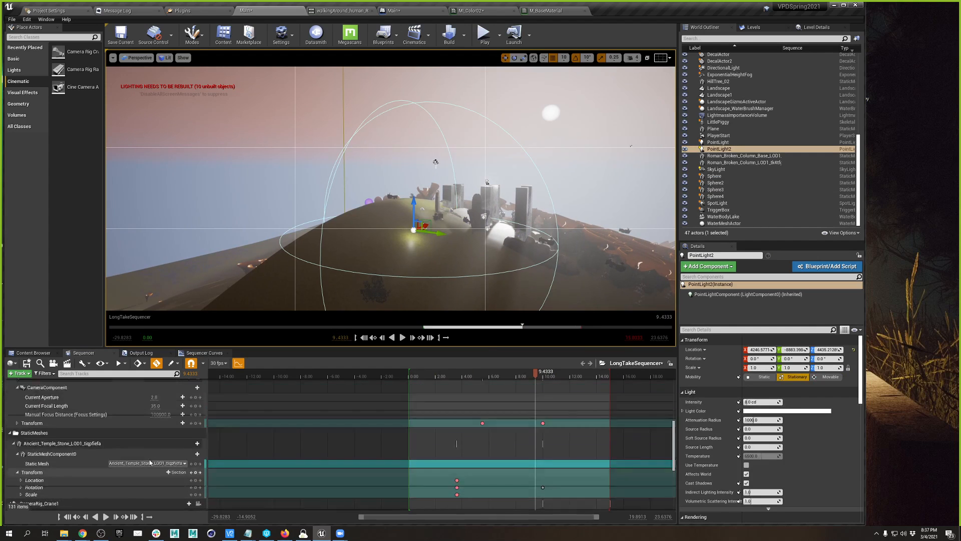
scroll(206, 455, "up", 3)
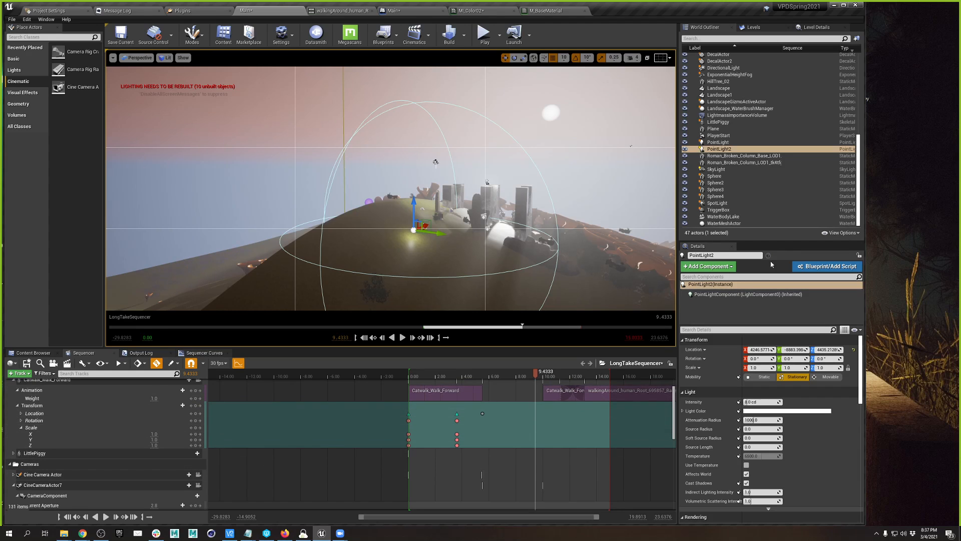
scroll(160, 431, "up", 2)
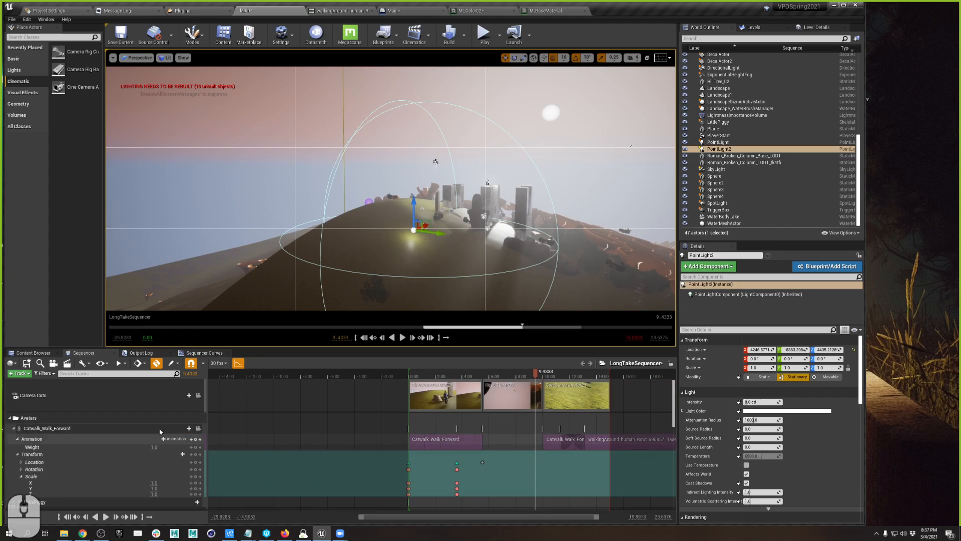
scroll(160, 431, "down", 4)
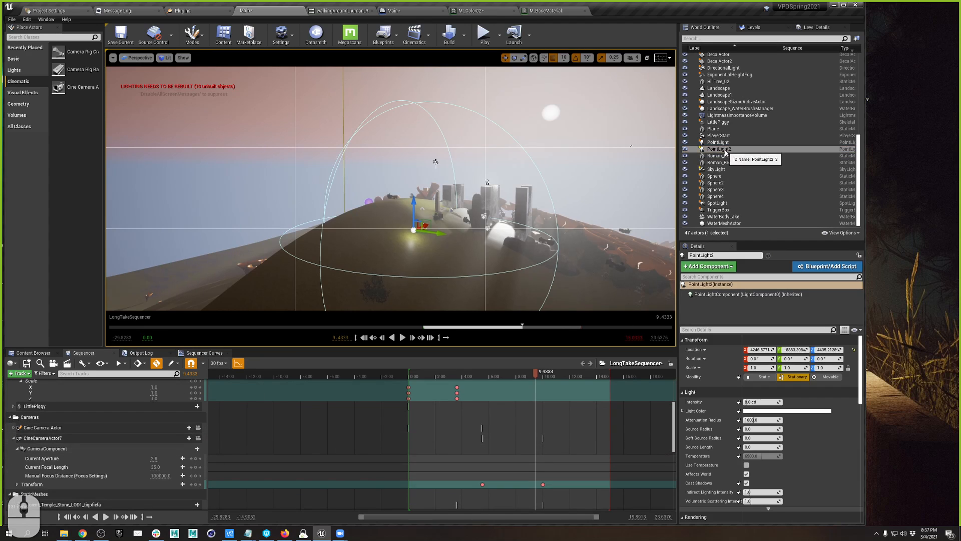
left_click_drag(719, 149, 80, 431)
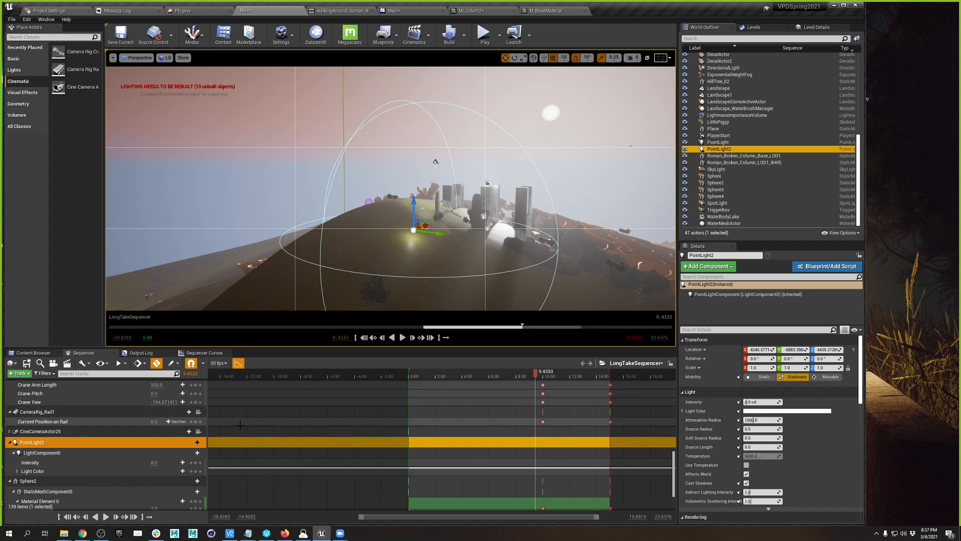
Jump to the crane yaw key at 10.00 and examine the tracks available for PointLight2 and its LightComponent0
left_click(203, 406)
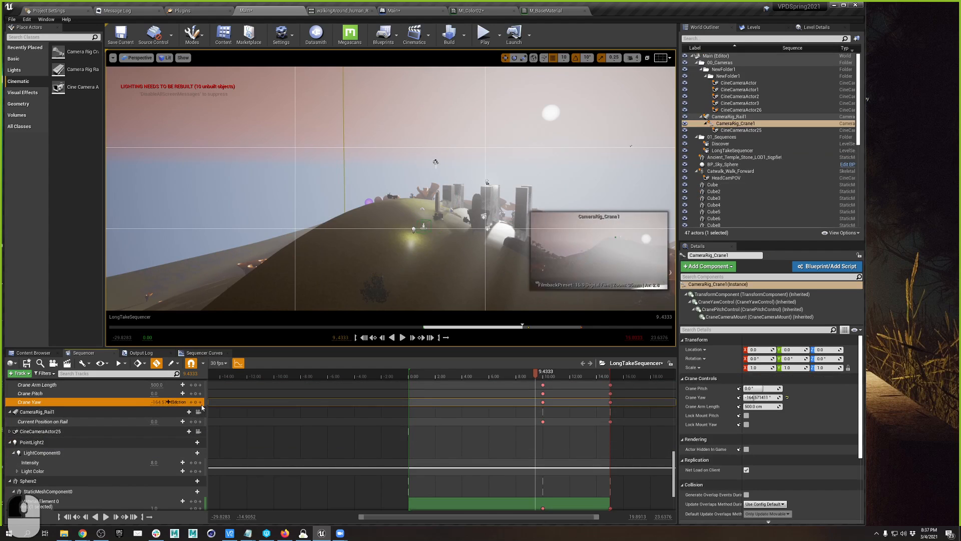
left_click(201, 403)
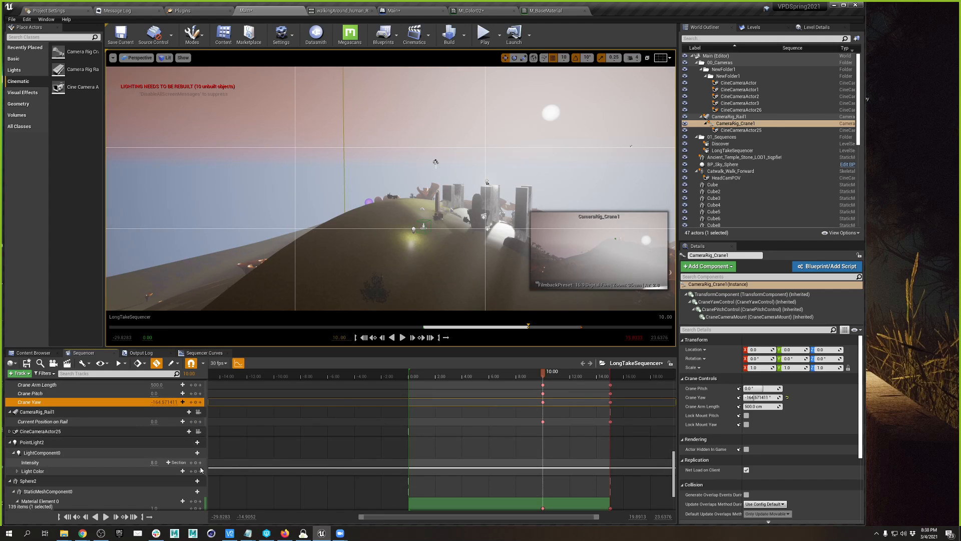
left_click(195, 442)
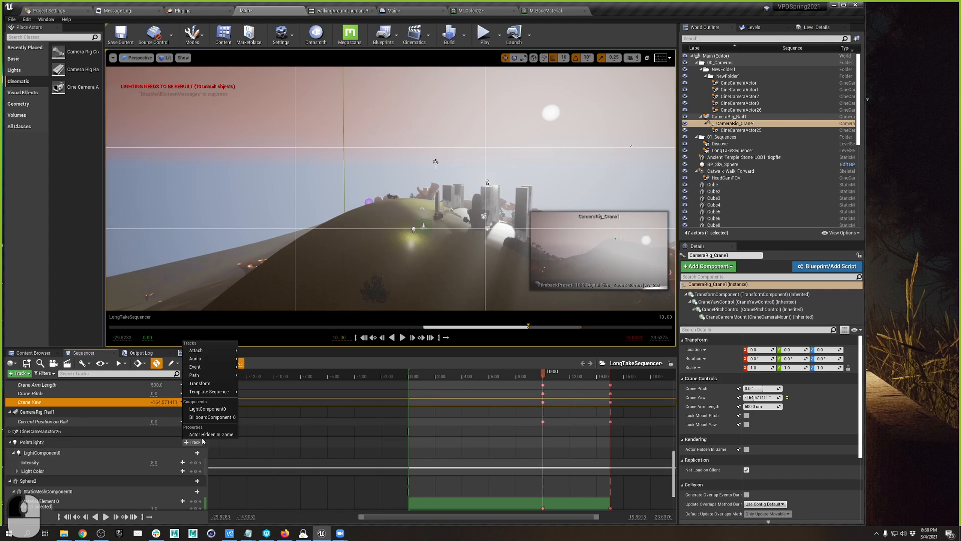
left_click(219, 409)
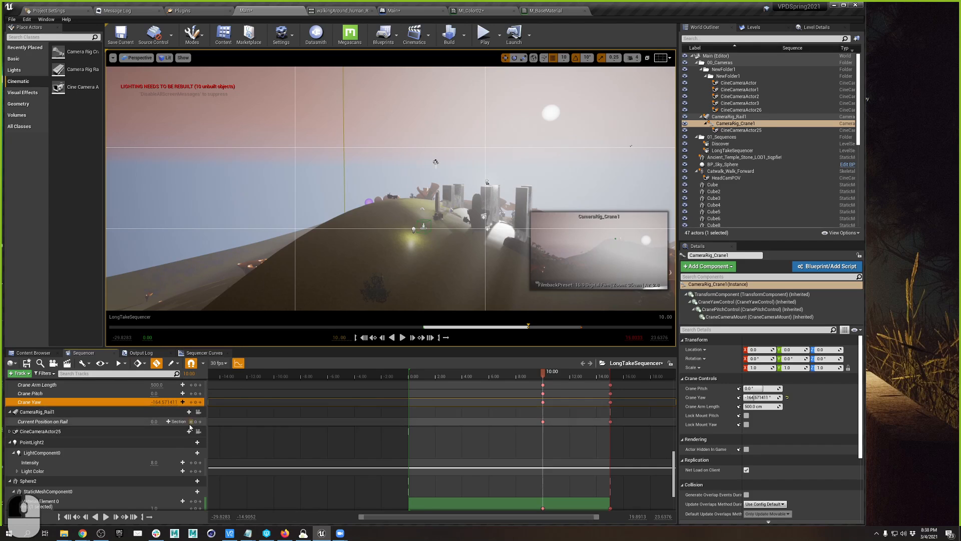
left_click(189, 452)
scroll(254, 345, "down", 1)
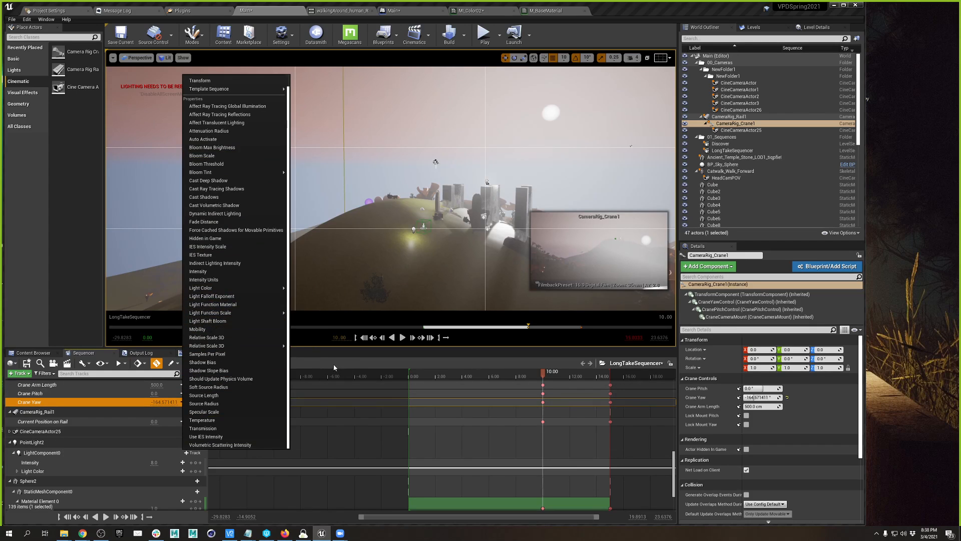
Place a new point light beside the purple sphere on the hilltop, at about X 4833, Y -9851, Z 4592
right_click_drag(409, 248, 381, 226)
key("w")
key("s")
key("a")
left_click(381, 226)
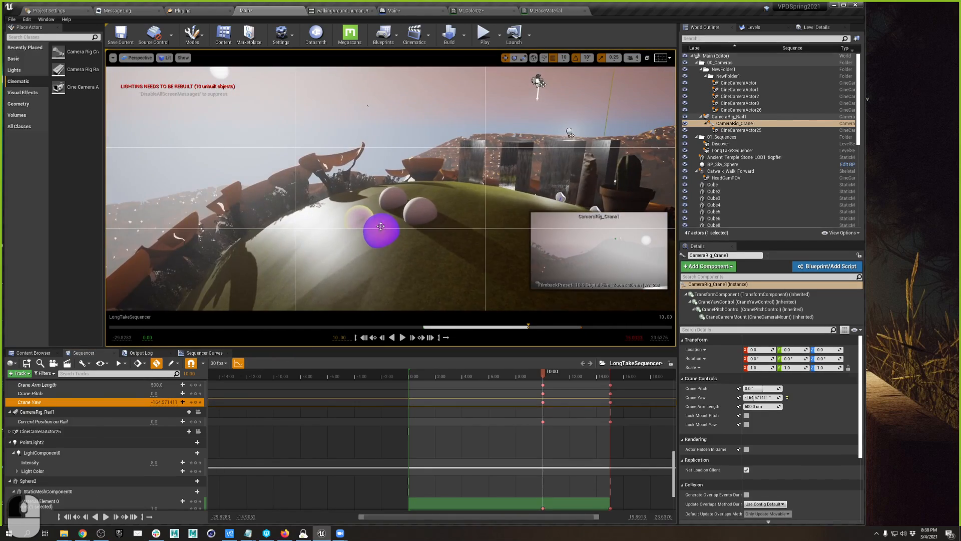
left_click(14, 70)
left_click_drag(58, 69, 396, 230)
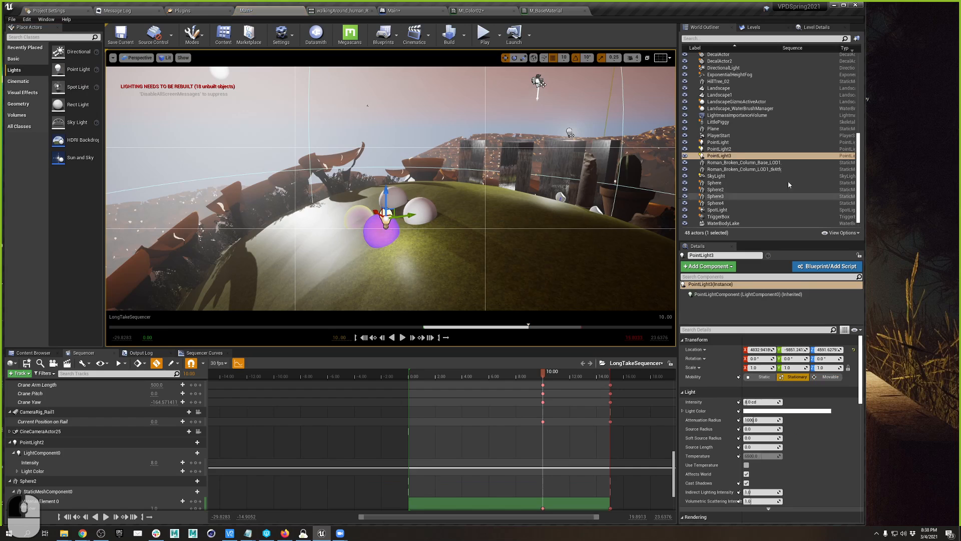
Identify the purple sphere as Sphere2 and attach PointLight3 to it as a child
left_click(746, 158)
left_click(377, 230)
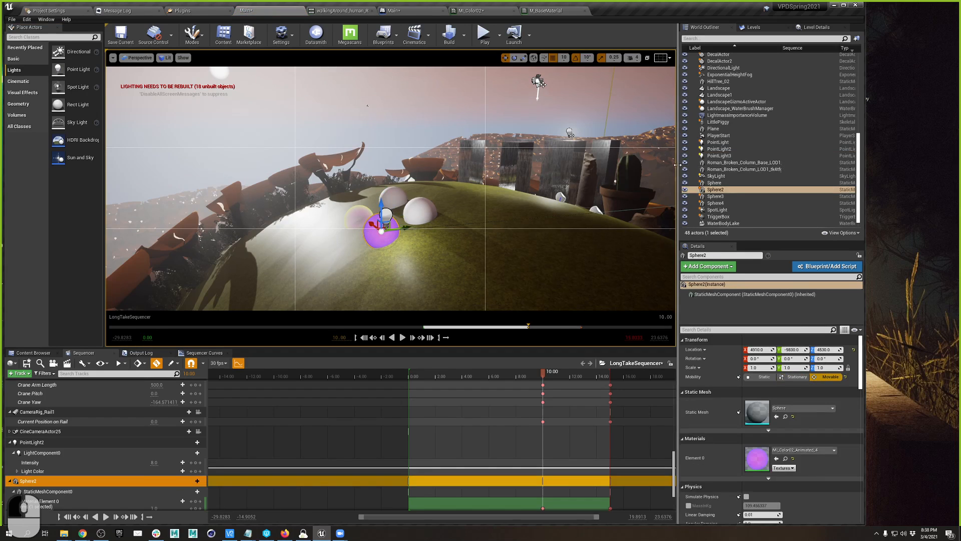
left_click_drag(720, 156, 724, 190)
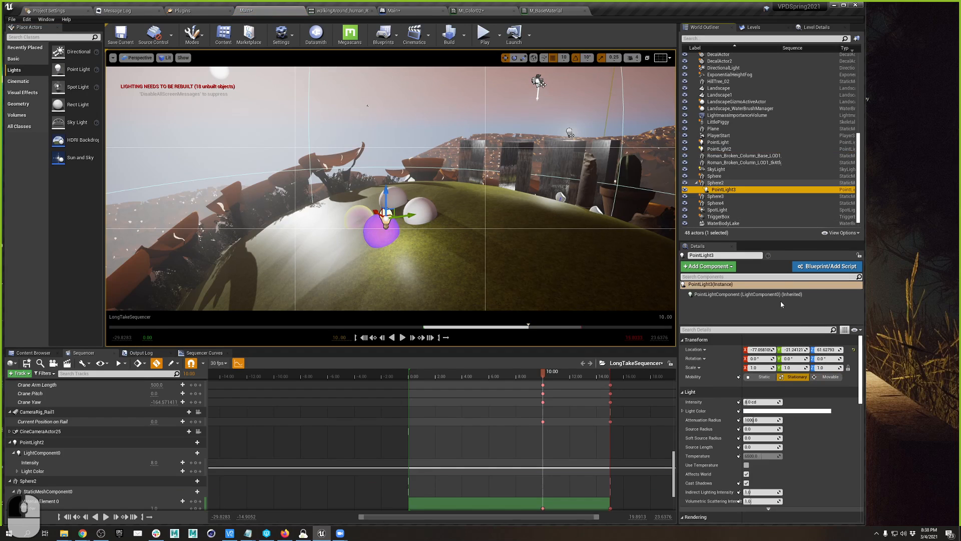
Set PointLight3's relative location to 0, 0, 0 so that it is centred in Sphere2
left_click(761, 350)
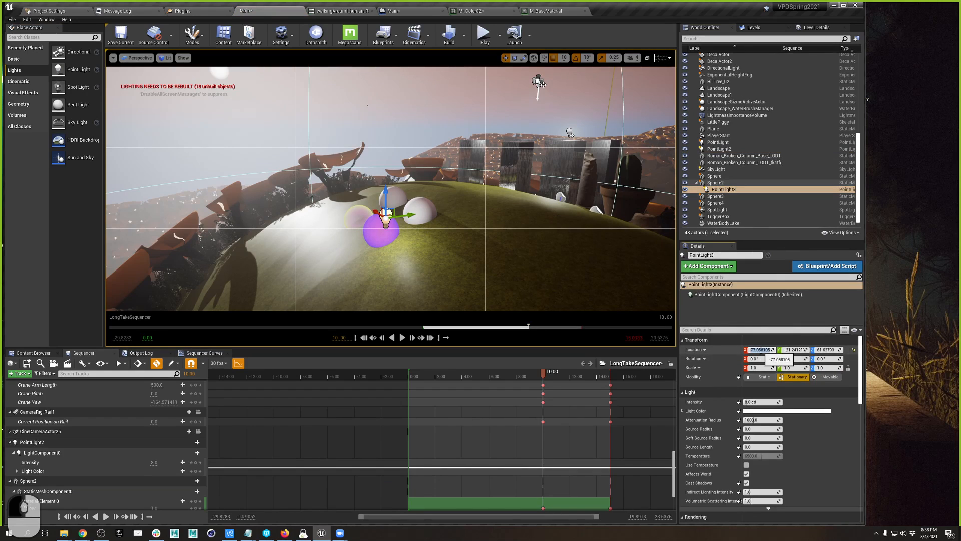
type("0")
key("Tab")
type("0")
key("Tab")
type("0")
key("Tab")
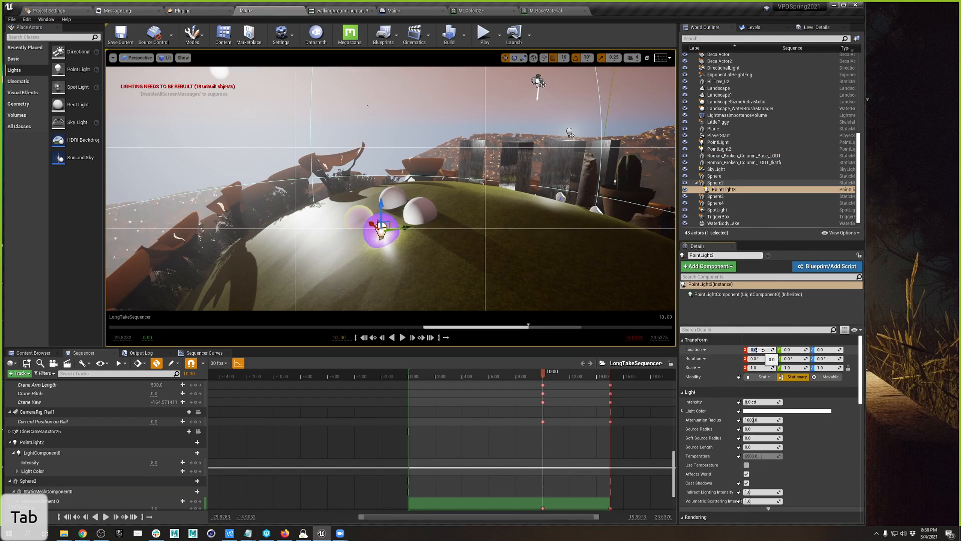
Change PointLight3's light colour to a bright magenta pink, around hex sRGB EE4EFFFF
left_click(756, 411)
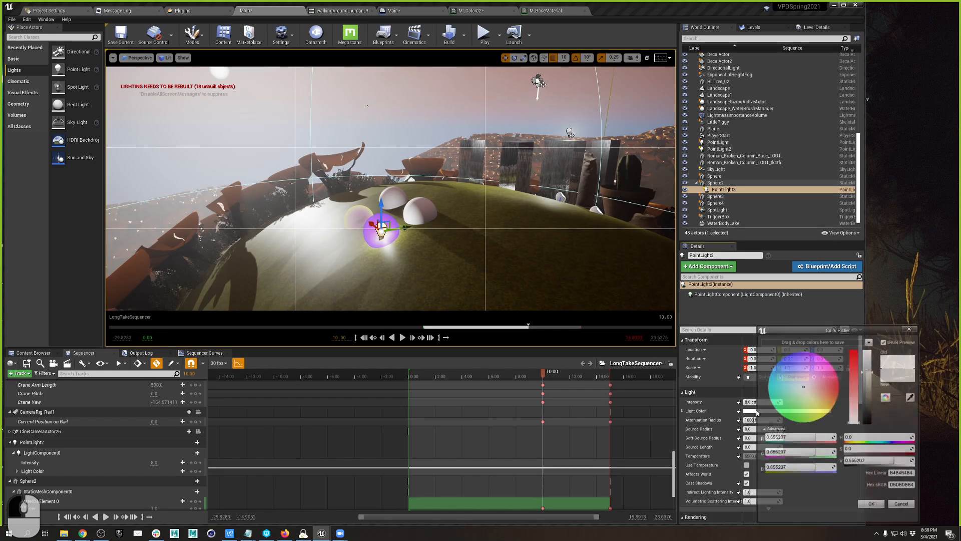
left_click_drag(794, 408, 816, 356)
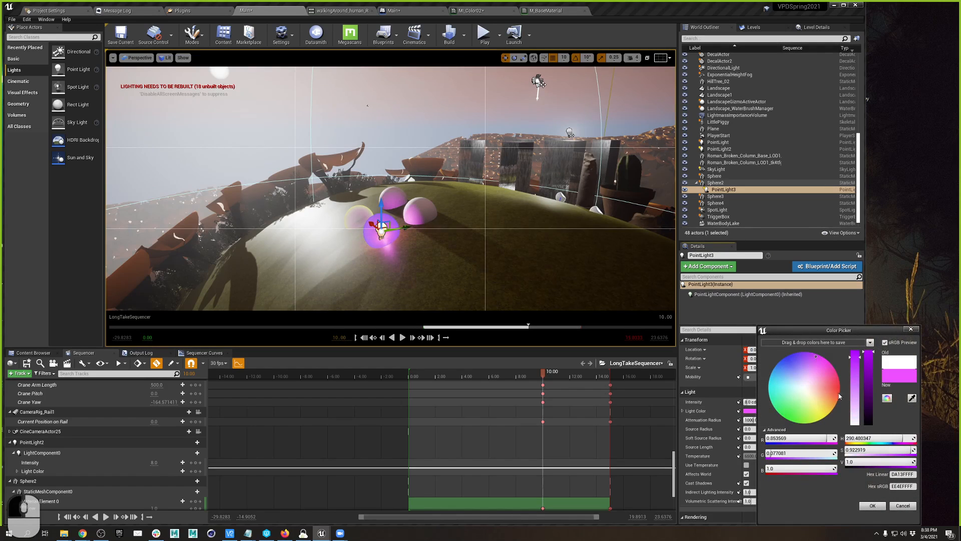
left_click(874, 505)
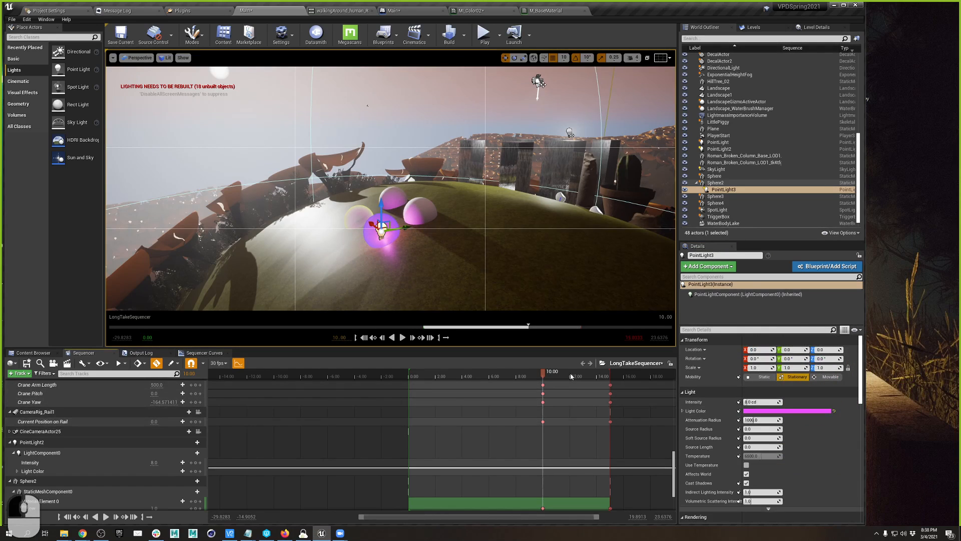
Keyframe PointLight3's intensity at 8 cd at 10.00 and at 160 cd at 15.0333
left_click(740, 403)
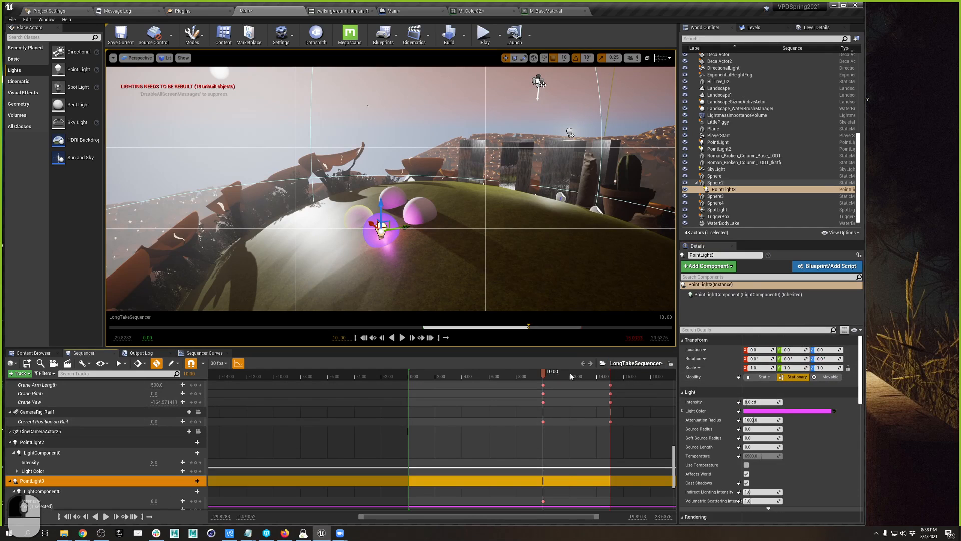
left_click_drag(570, 377, 612, 380)
right_click_drag(498, 245, 646, 244)
key("d")
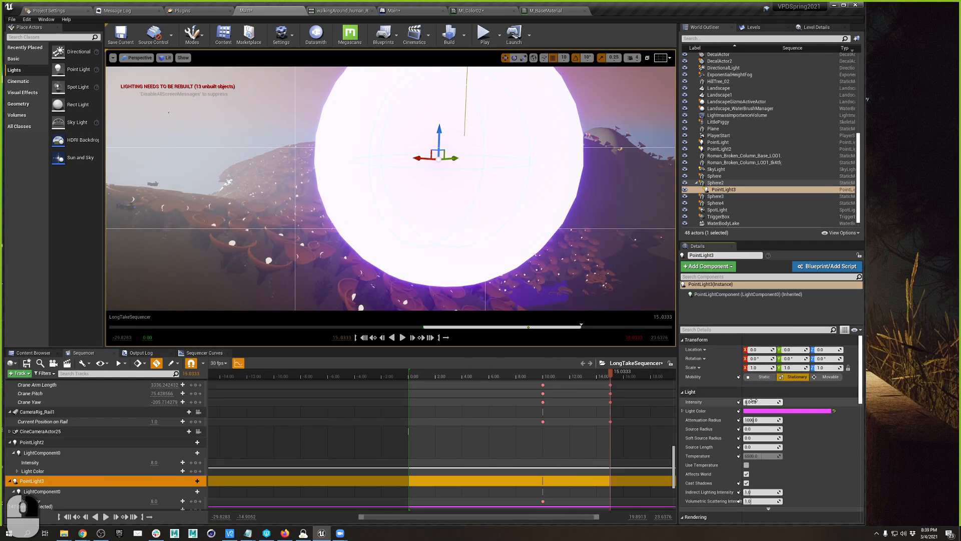
left_click_drag(757, 402, 783, 402)
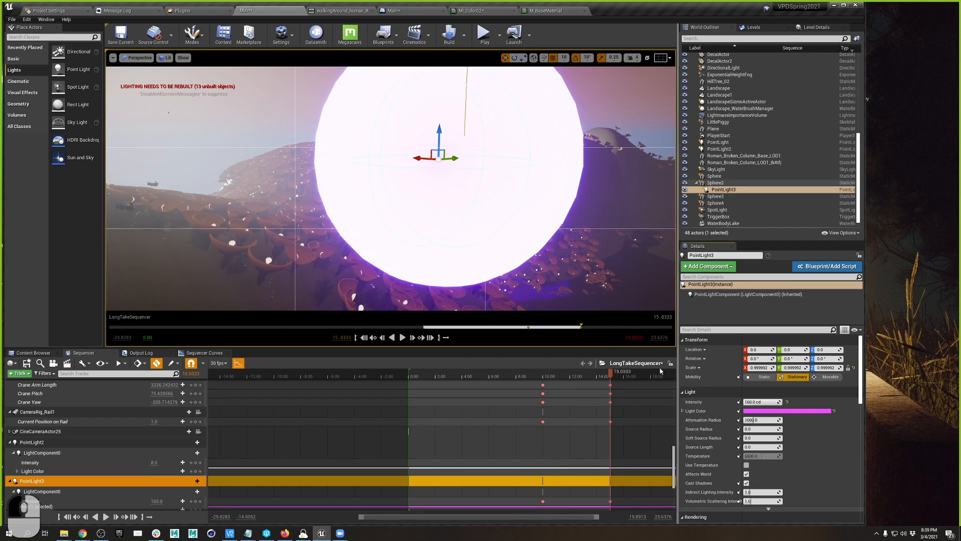
Try an intensity of 10000 cd on PointLight3 and an offset outside Sphere2, and undo both changes
key("s")
left_click(756, 402)
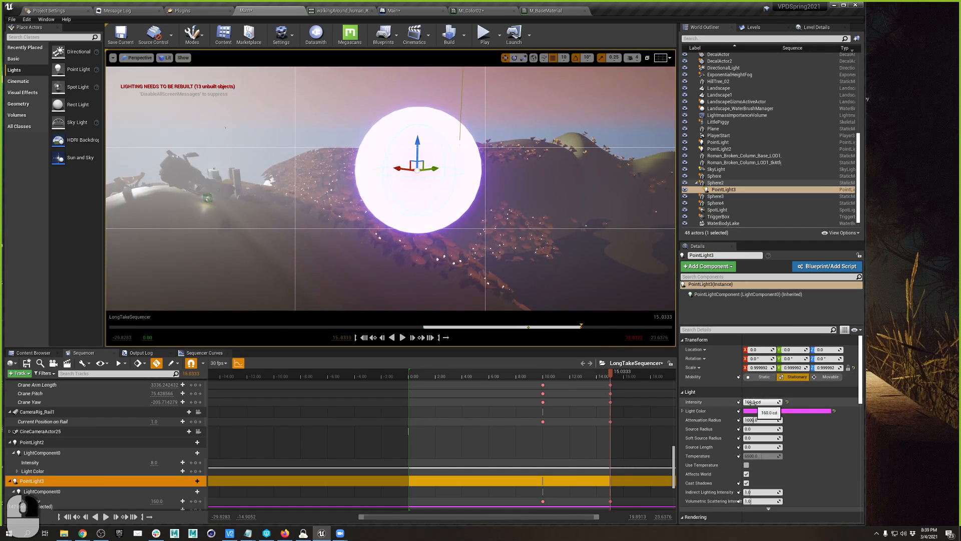
type("10")
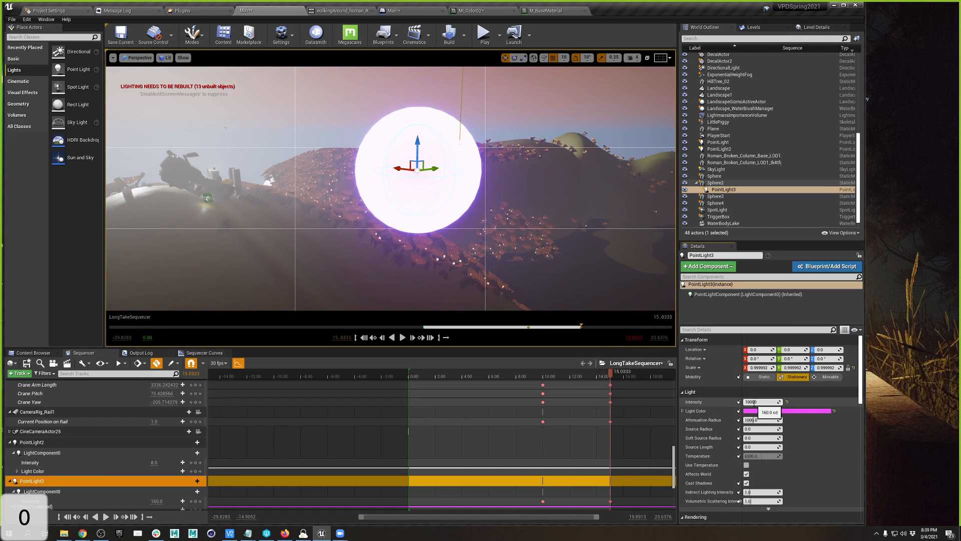
type("000")
key("Tab")
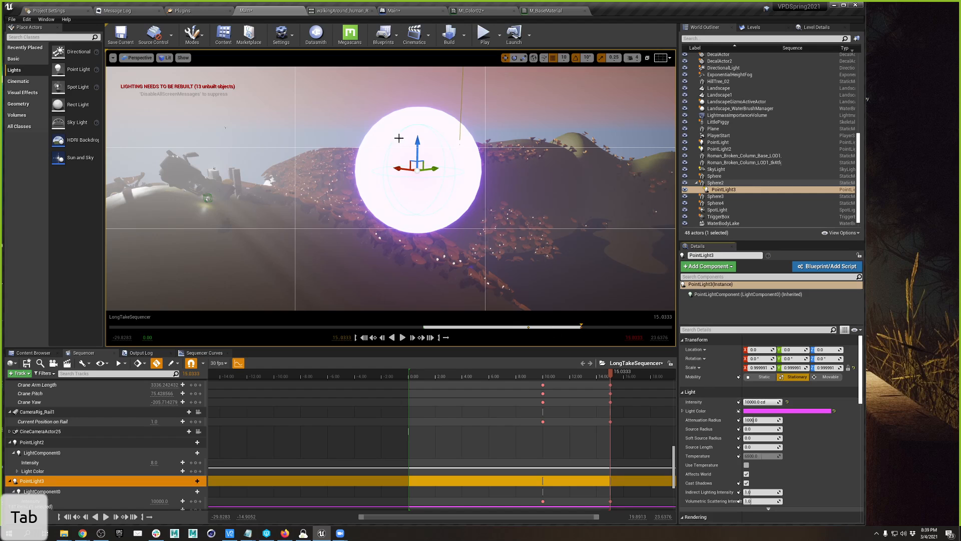
left_click_drag(436, 170, 368, 207)
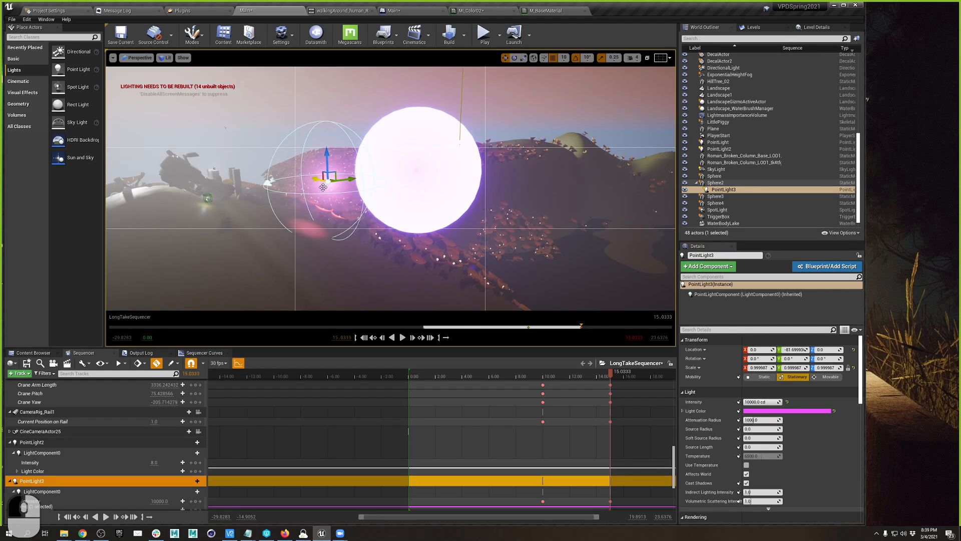
key("ctrl+z")
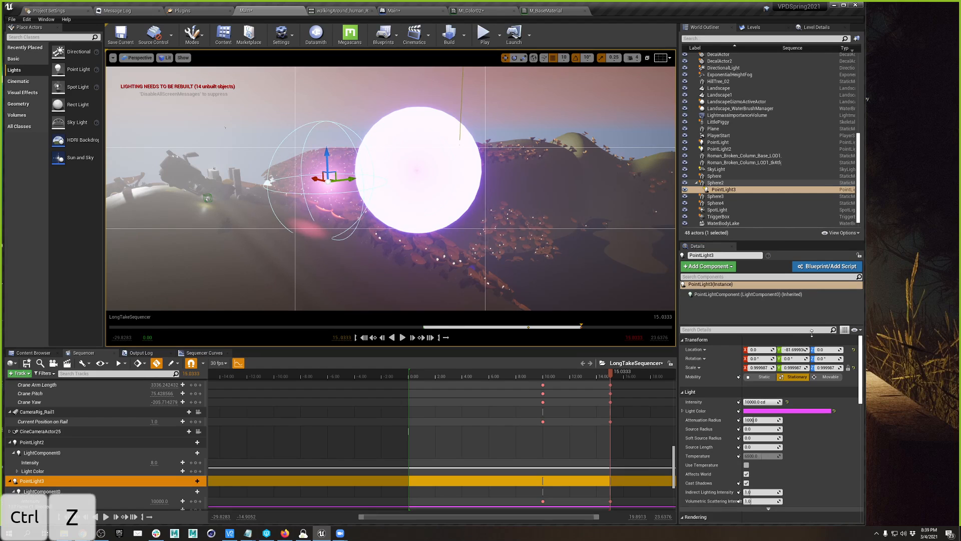
key("ctrl+z")
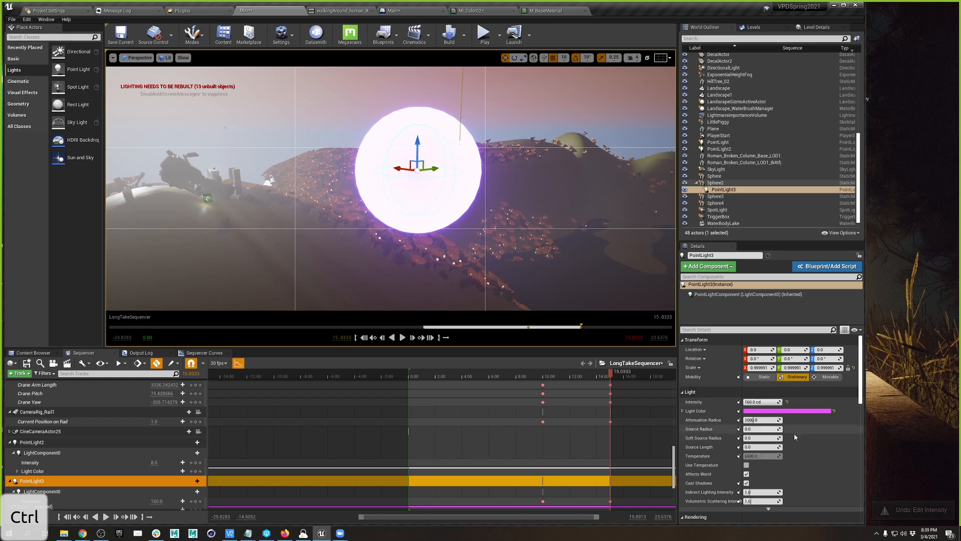
Set PointLight3's attenuation radius to 16384, source radius to about 2742.7 and source length to about 4143.4
left_click_drag(746, 420, 781, 421)
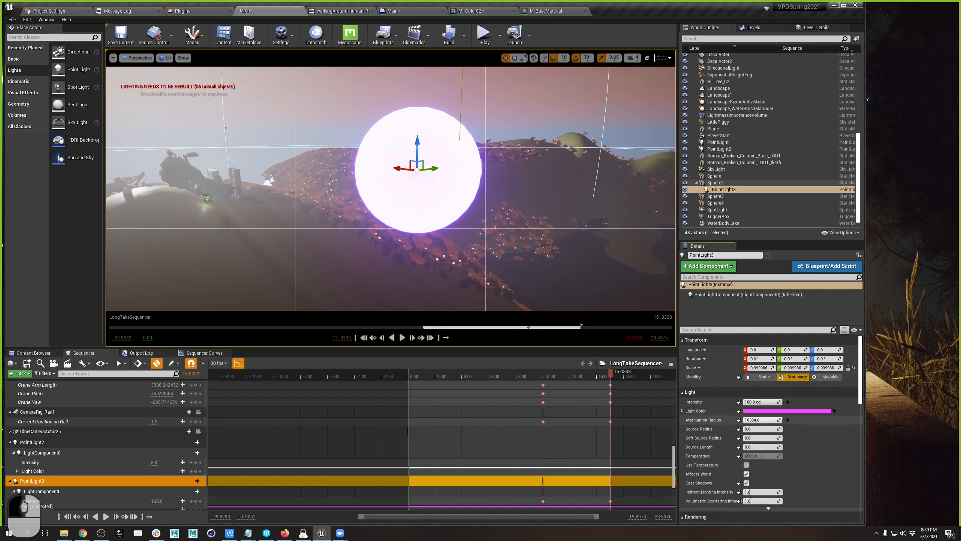
key("s")
right_click_drag(532, 277, 532, 277)
key("d")
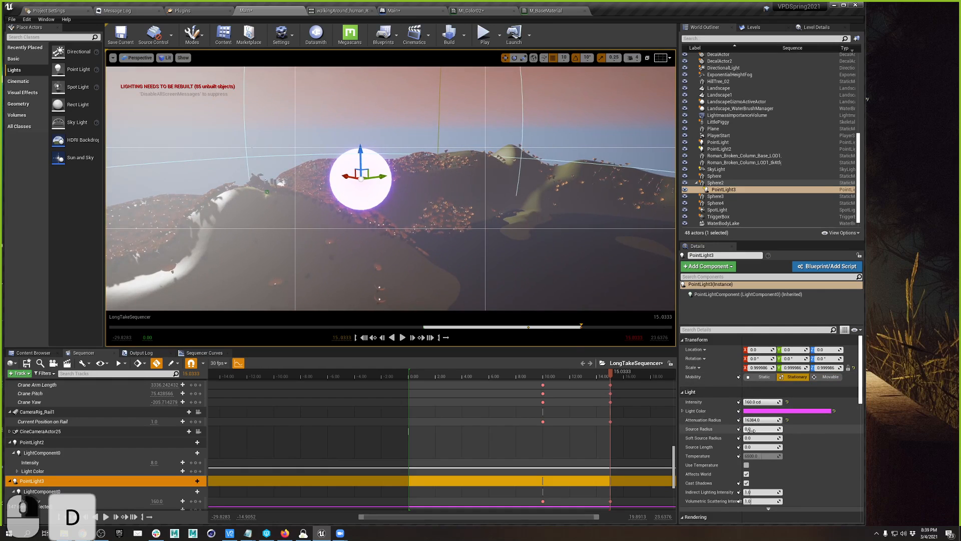
left_click_drag(753, 430, 677, 420)
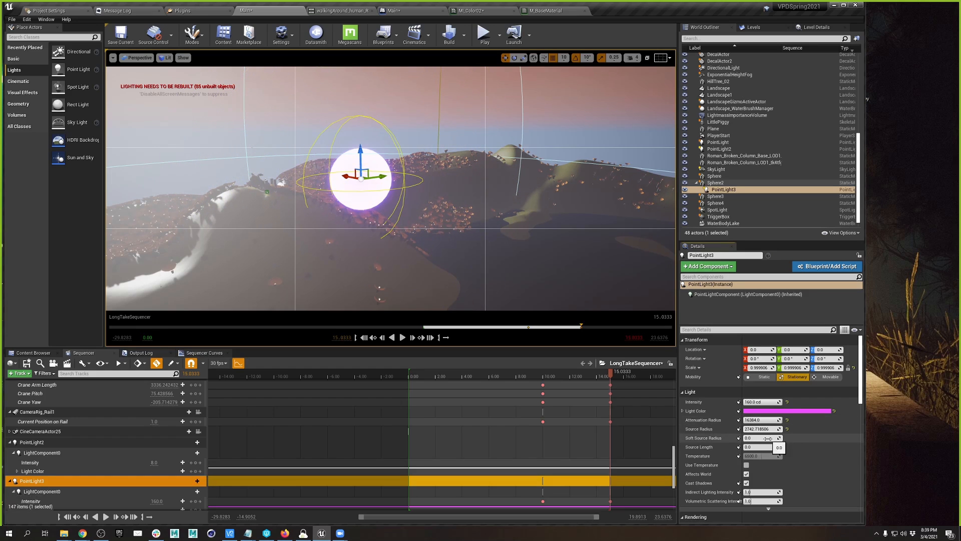
left_click_drag(763, 449, 856, 449)
Change PointLight3's light colour to bright green
key("w")
key("a")
right_click_drag(420, 259, 545, 248)
left_click(771, 410)
left_click_drag(829, 377, 777, 432)
left_click(897, 506)
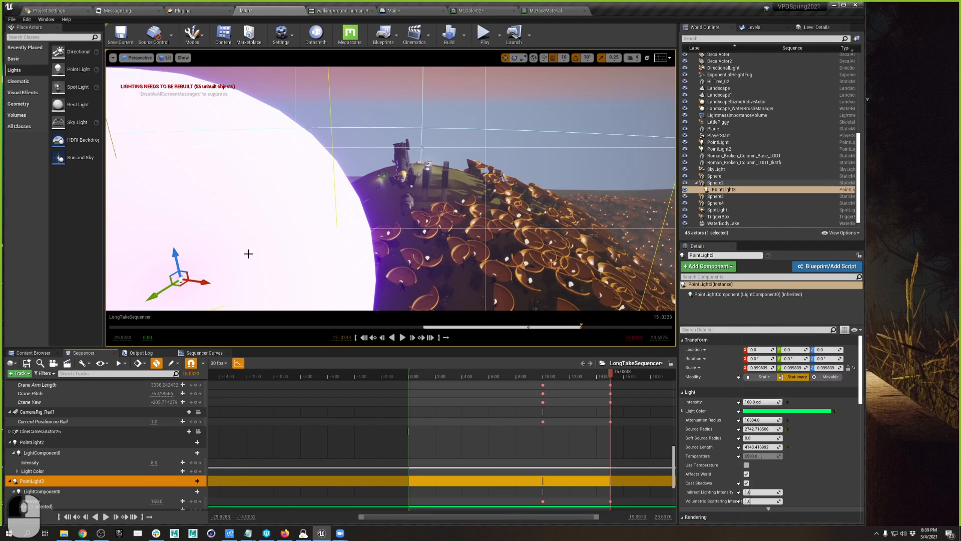
Examine the green point light's effect on Sphere2 and the surrounding landscape from several viewpoints
key("a")
right_click_drag(247, 264, 306, 276)
key("s")
key("q")
key("w")
key("e")
key("w")
right_click_drag(220, 273, 202, 250)
key("s")
key("d")
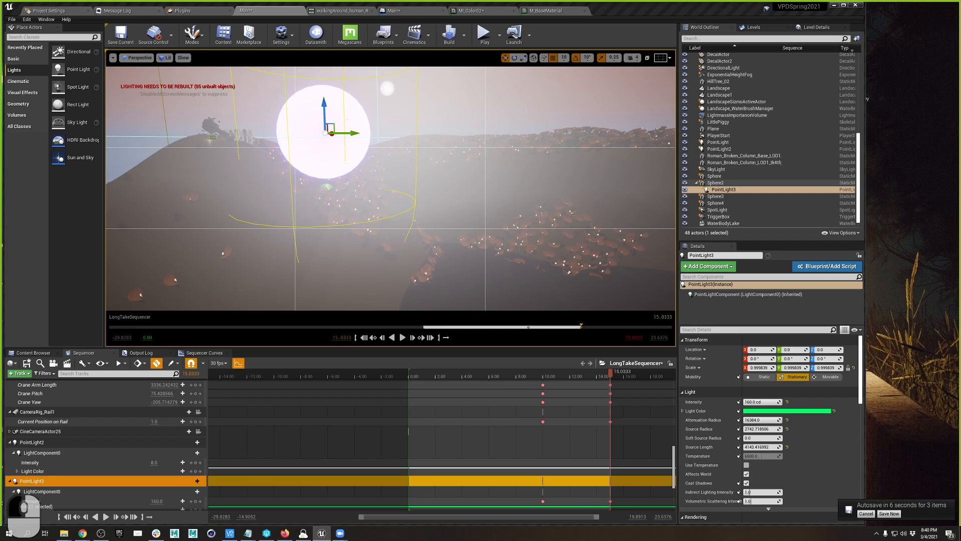
Switch to the browser and open the CGI Moon Kit link from the Week 4 readings in the course document
key("alt+Tab")
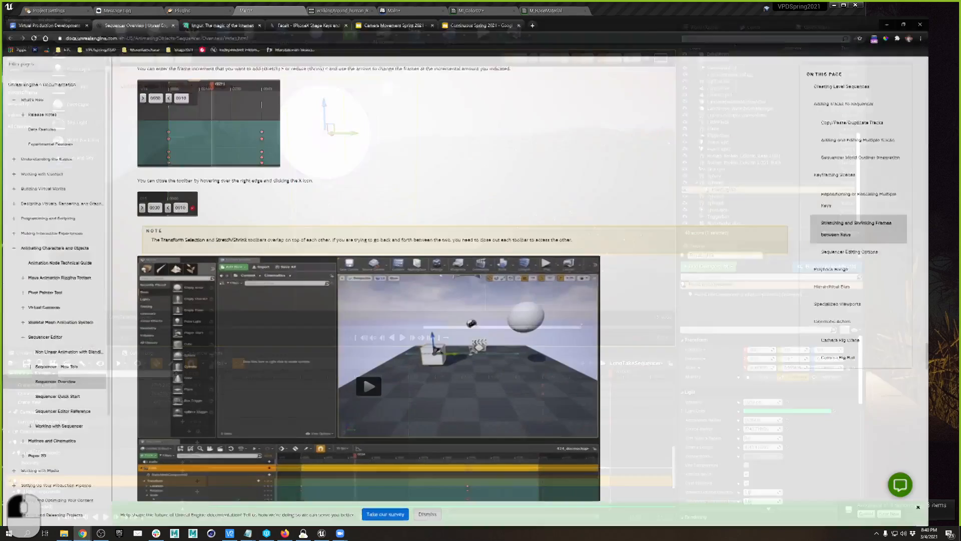
left_click(26, 8)
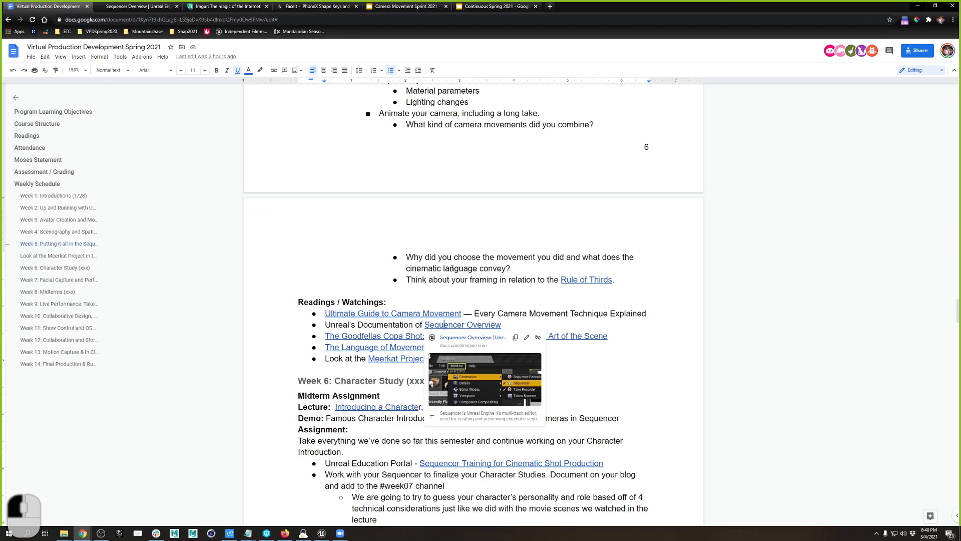
scroll(496, 301, "up", 10)
scroll(497, 313, "down", 3)
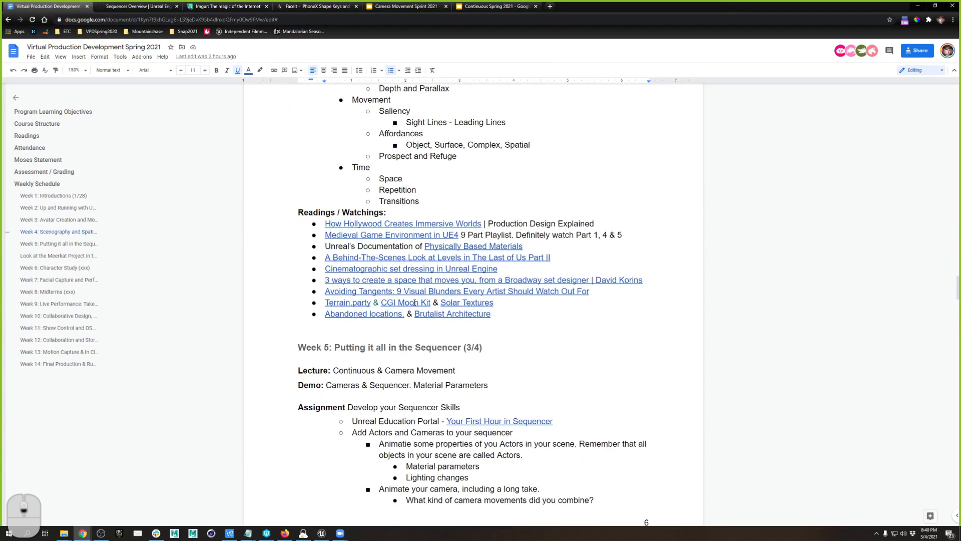
left_click(410, 304)
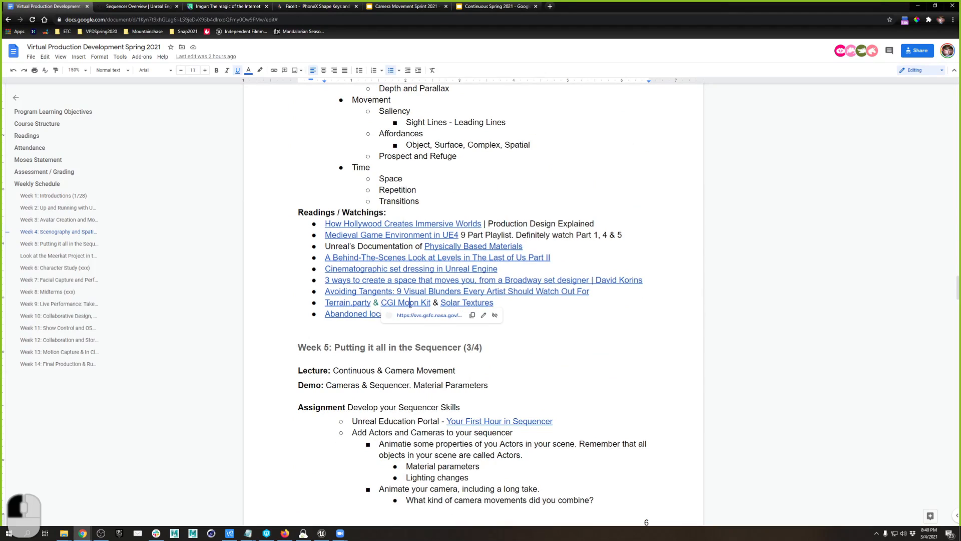
left_click(425, 315)
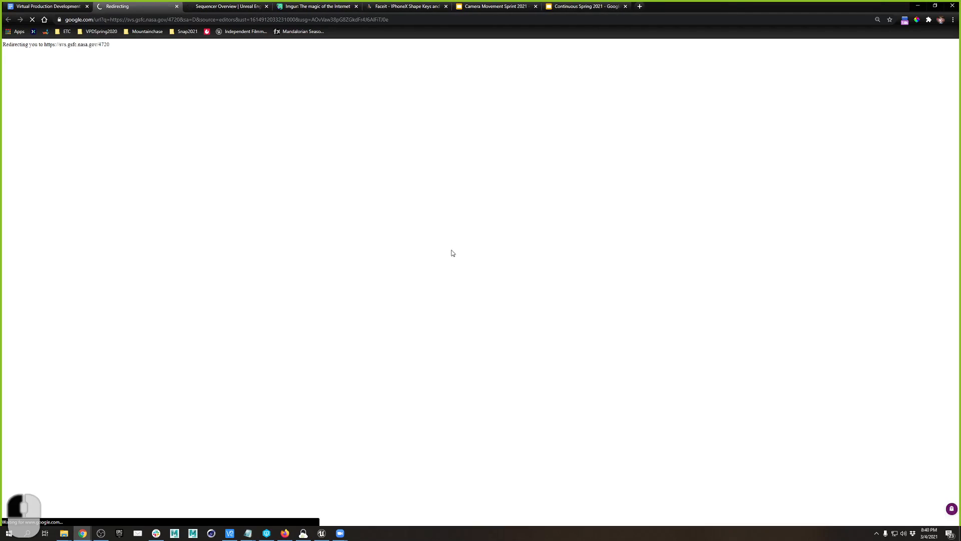
Download the 8192x4096 tif of the Moon colour map and show the file in its folder
scroll(409, 256, "down", 1)
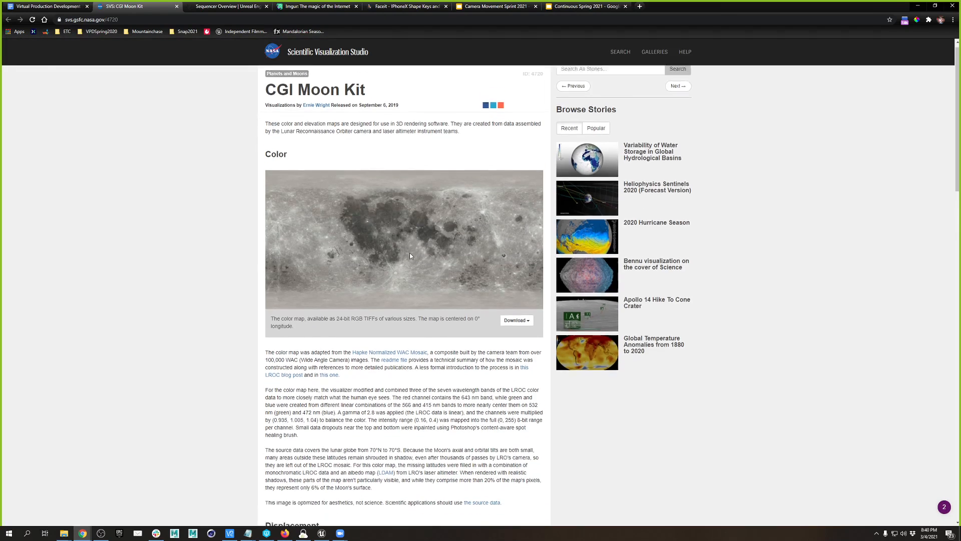
left_click(517, 291)
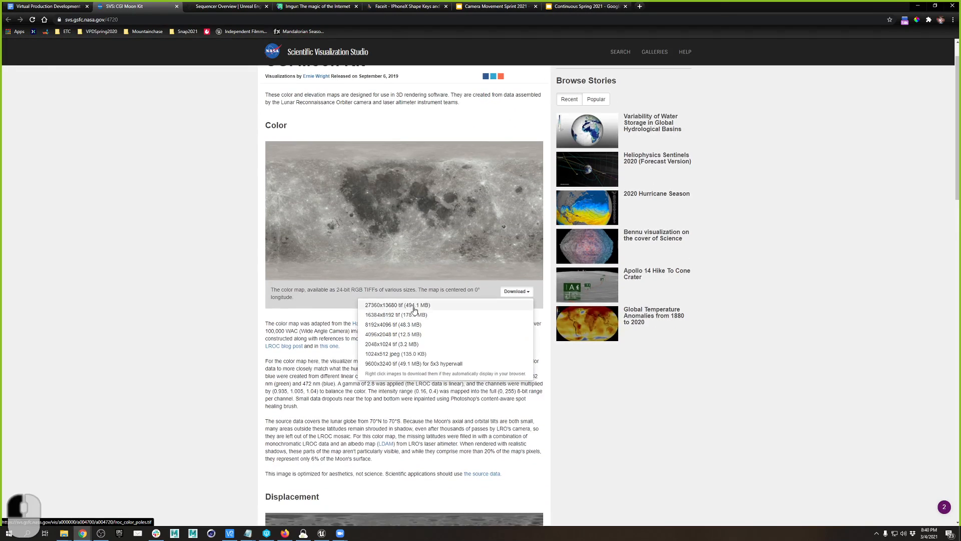
left_click(396, 326)
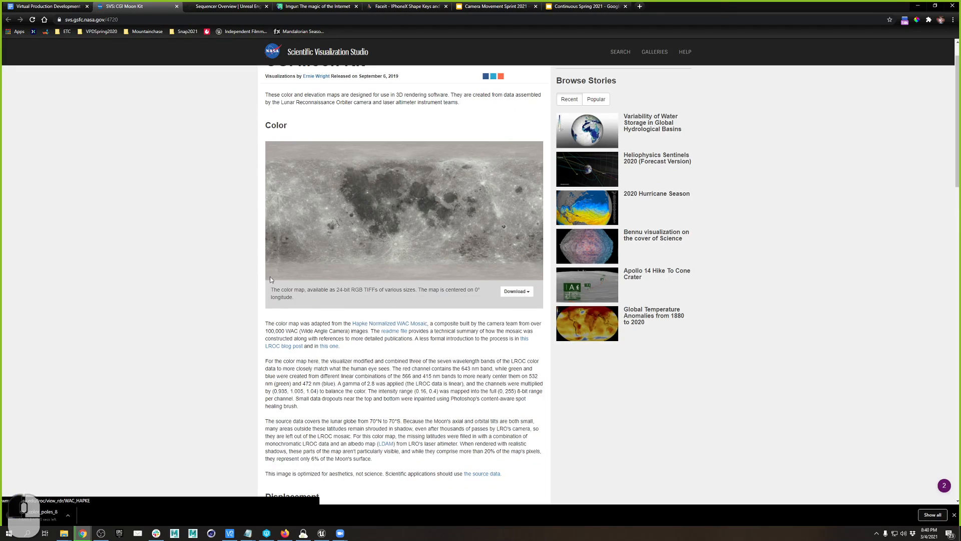
left_click(80, 516)
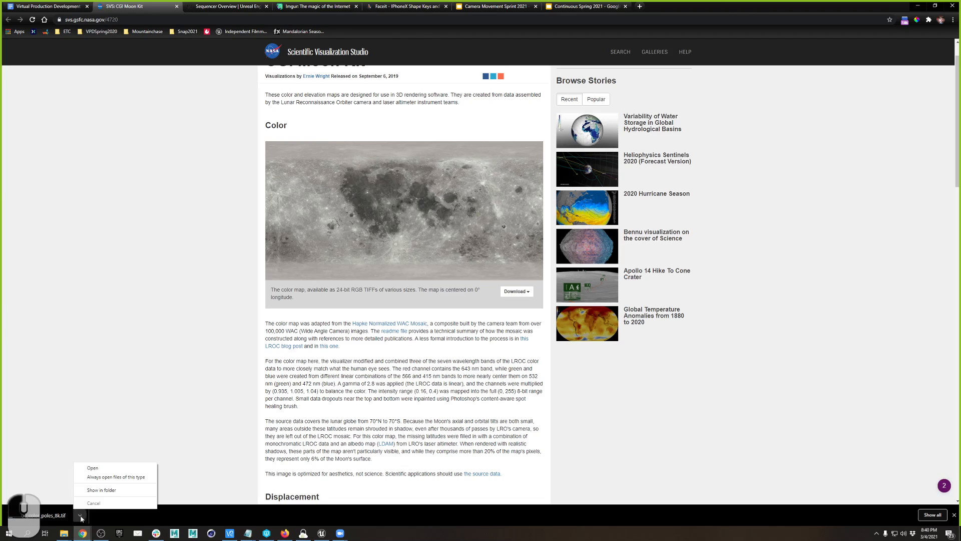
left_click(121, 491)
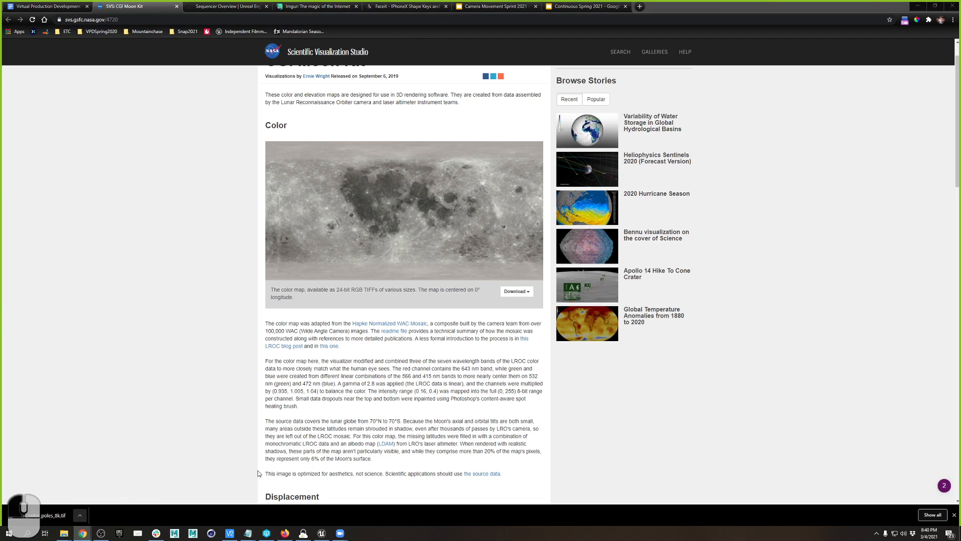
Switch back to Unreal Editor and place a new basic sphere on the hillside, at about X 3430, Y -770, Z 550
left_click(919, 7)
key("d")
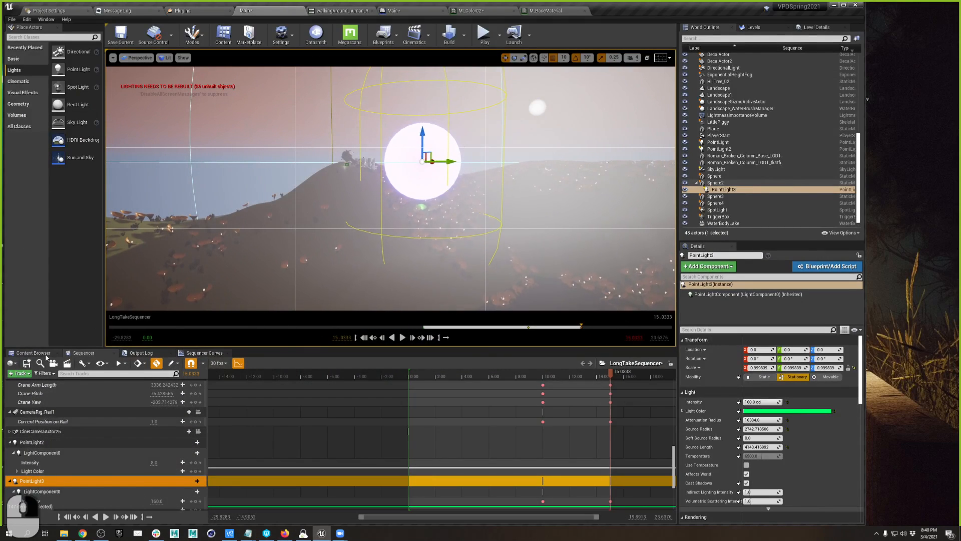
left_click(46, 355)
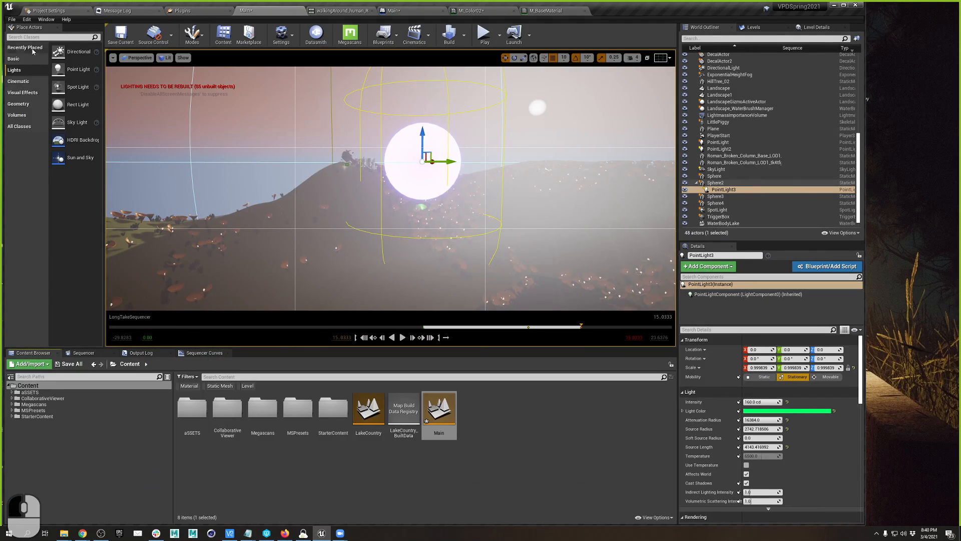
left_click(15, 59)
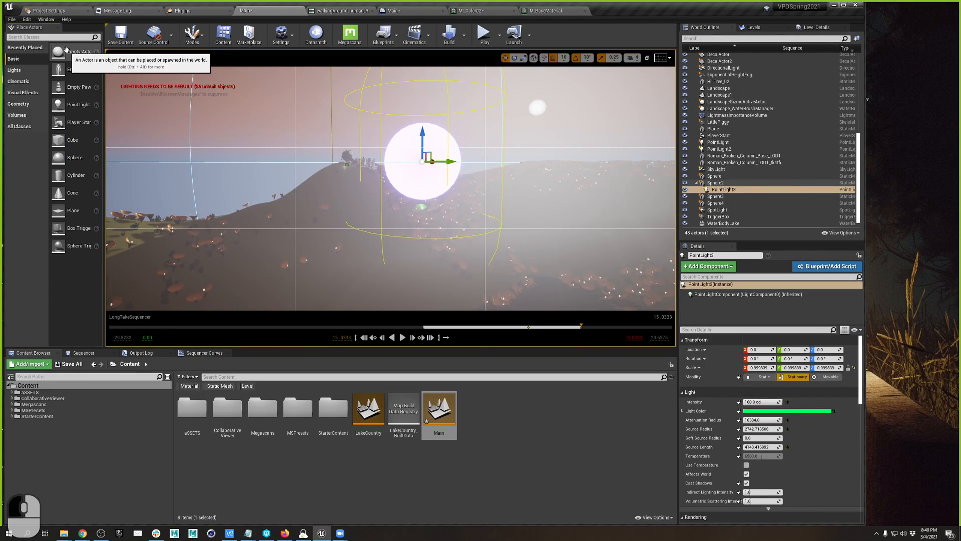
left_click_drag(59, 157, 396, 278)
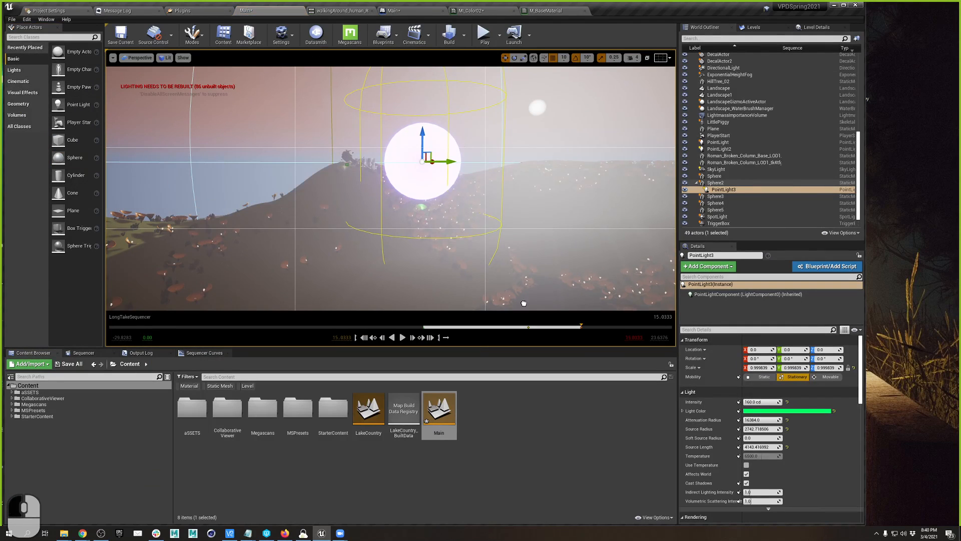
left_click(550, 303)
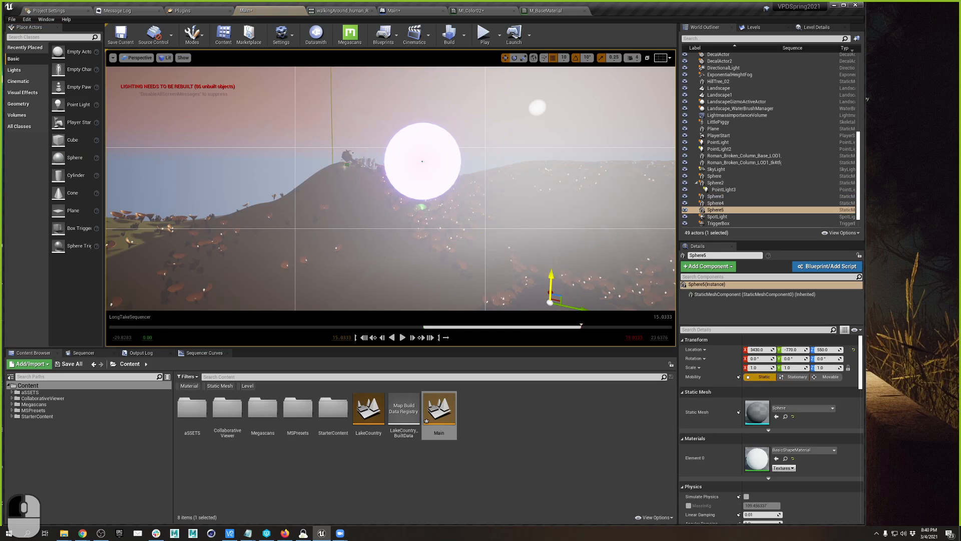
Raise the new sphere high into the sky, to about Z 9510
left_click_drag(506, 156, 505, 149)
right_click_drag(532, 190, 545, 120)
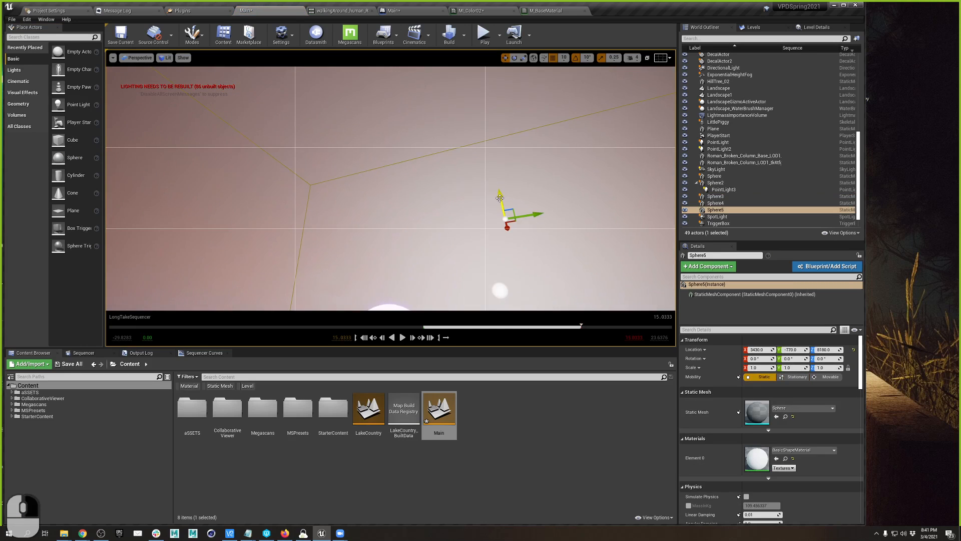
left_click_drag(499, 198, 496, 162)
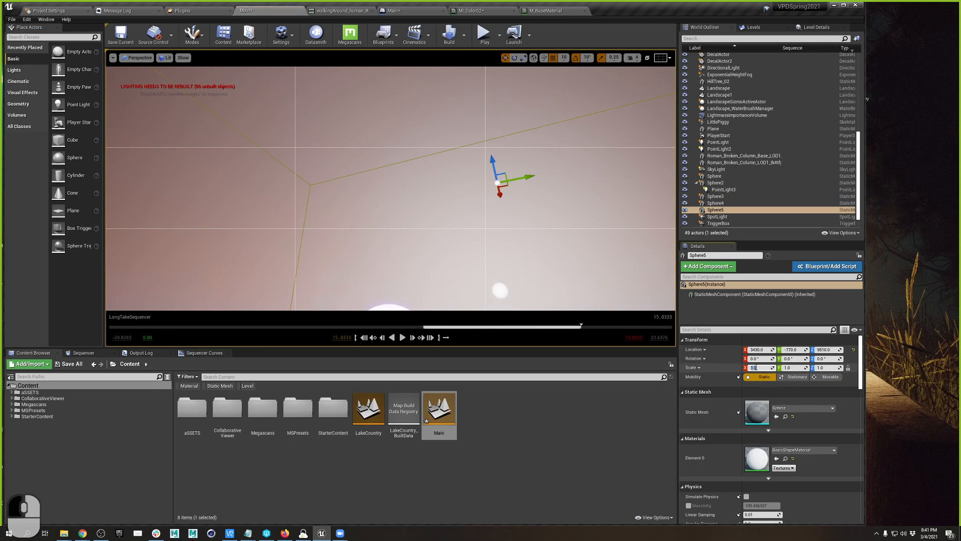
Scale the new sphere uniformly to 500
left_click(753, 368)
type("500")
key("Tab")
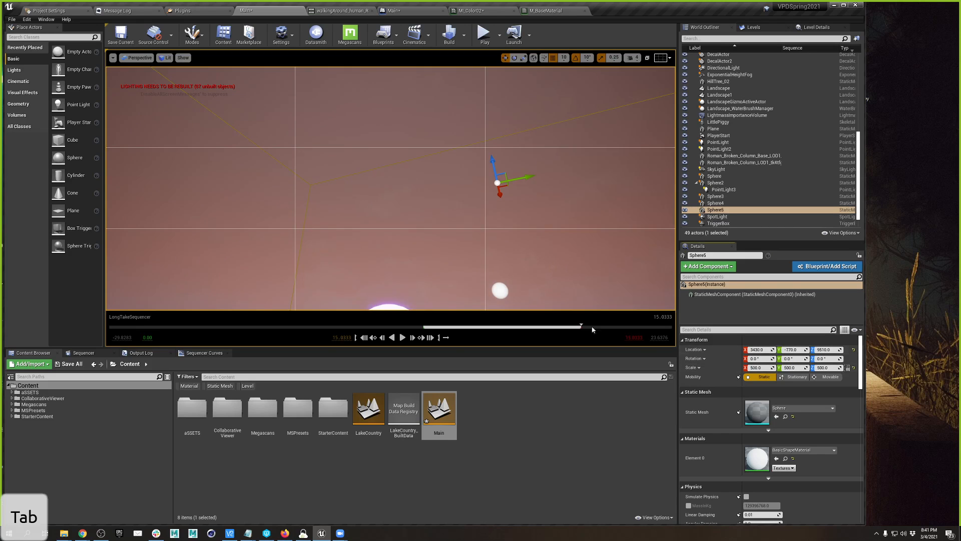
Scale the moon sphere uniformly down to 50
right_click_drag(391, 200, 391, 200)
key("s")
key("d")
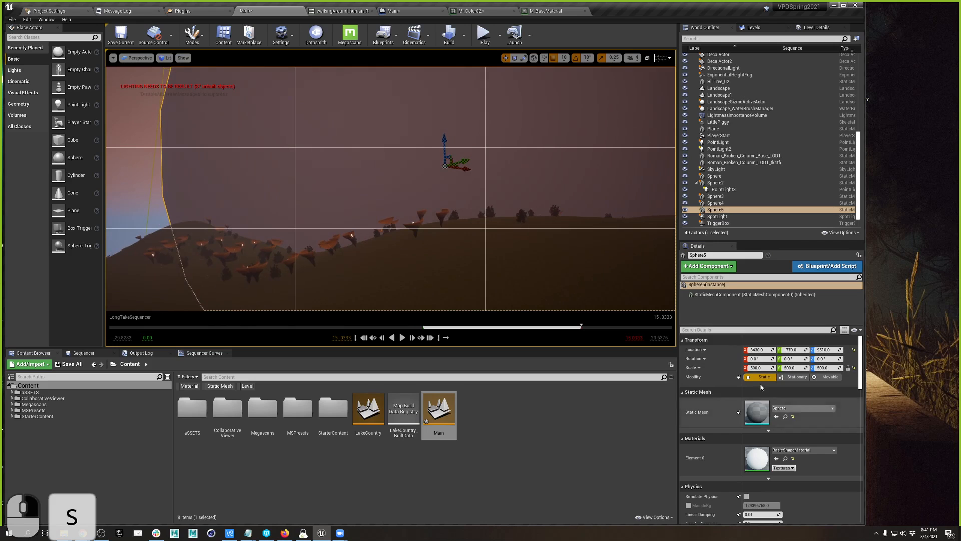
left_click(757, 367)
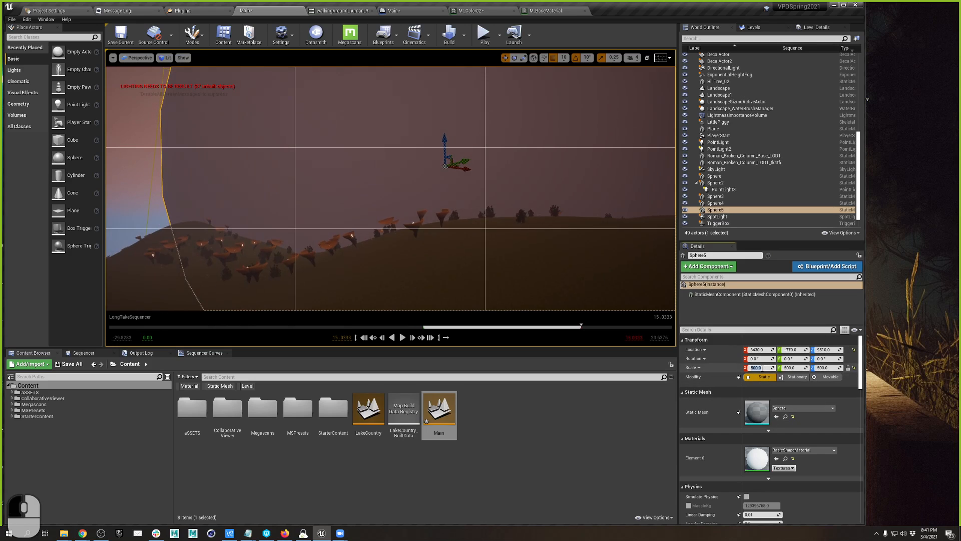
type("50")
key("Tab")
type("50")
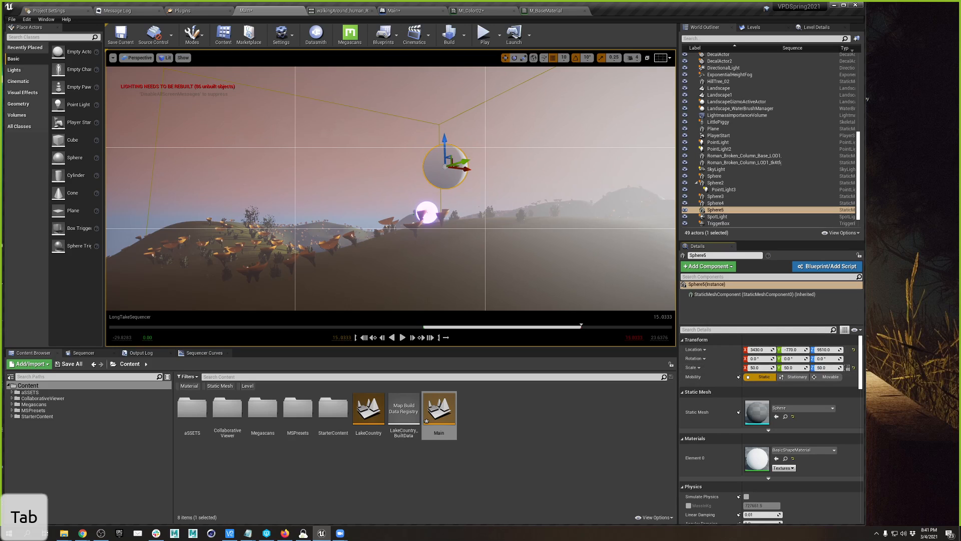
Create a folder named Textures inside aSSETS and open it
left_click(33, 392)
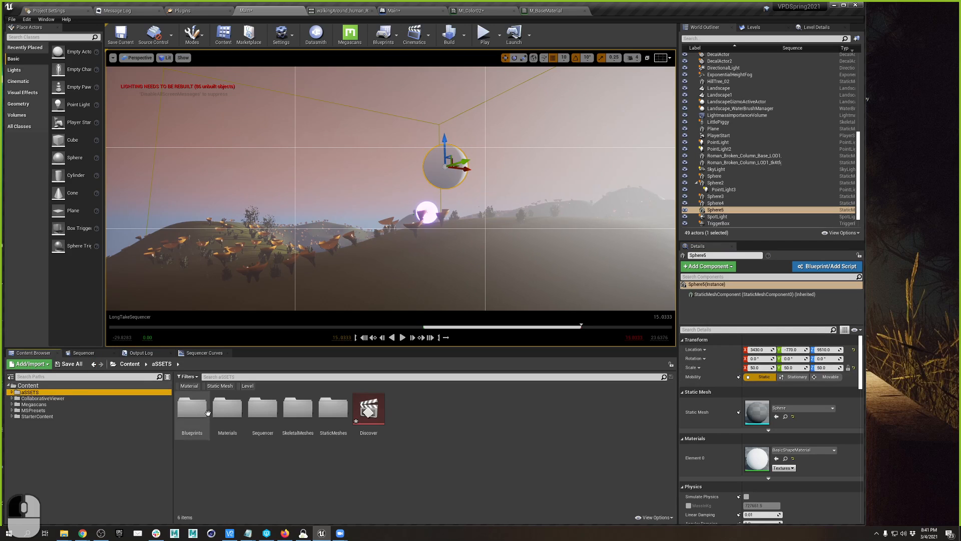
right_click(448, 428)
left_click(473, 193)
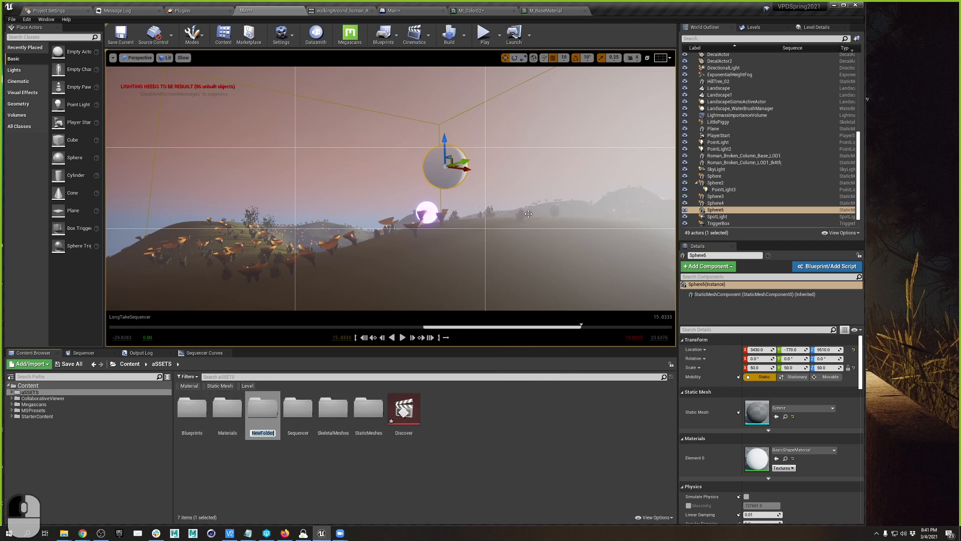
type("Textures")
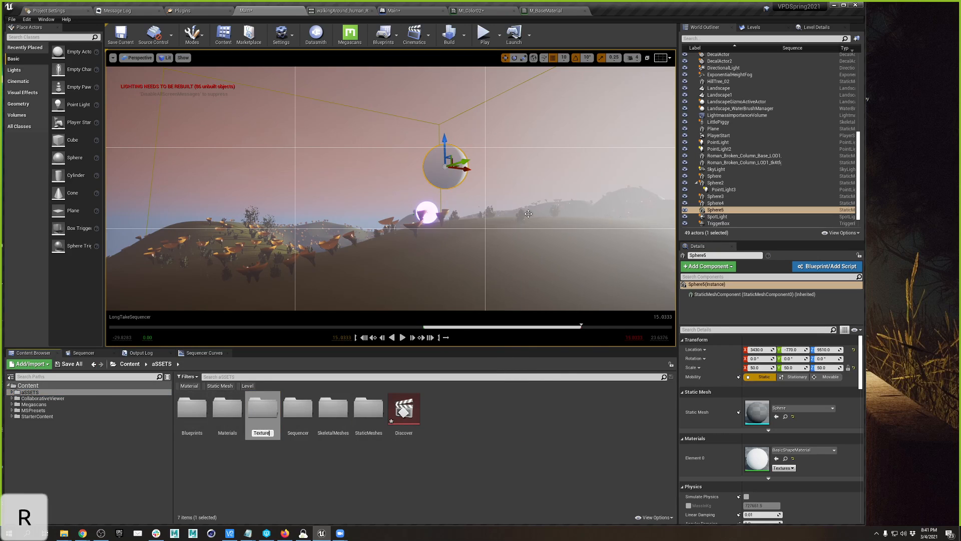
key("Return")
double_click(370, 408)
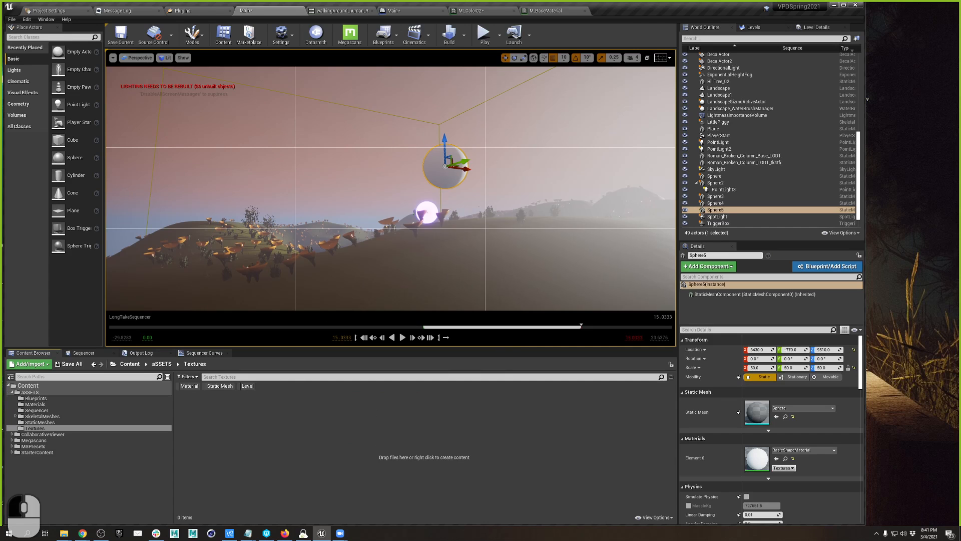
Rename the downloaded moon colour map as T_Moon.tif and import it into the Textures folder
left_click_drag(960, 157, 662, 169)
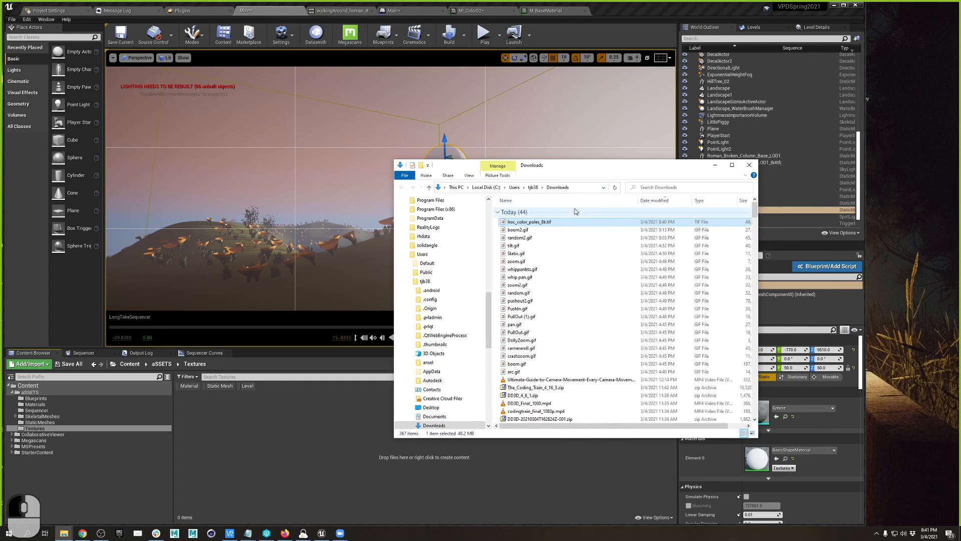
left_click(516, 222)
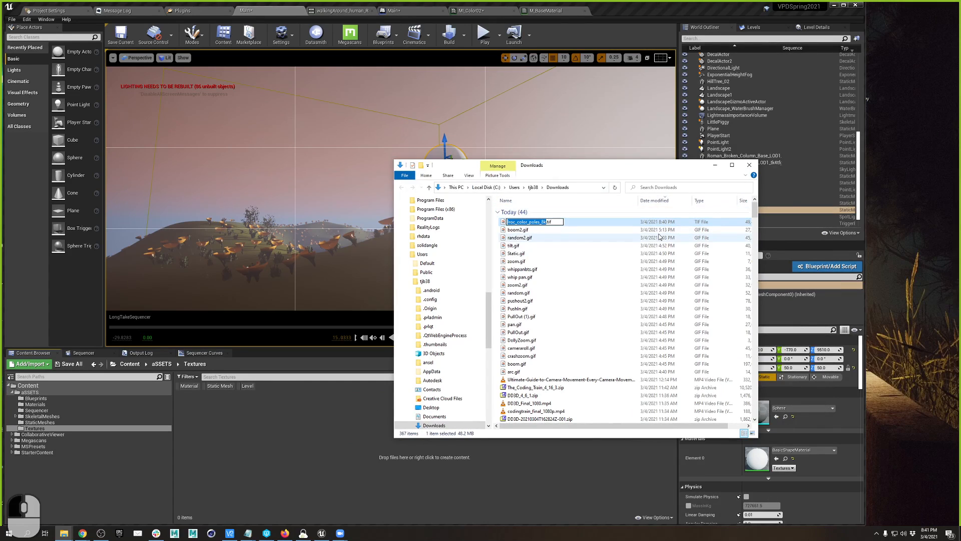
type("T_Moon")
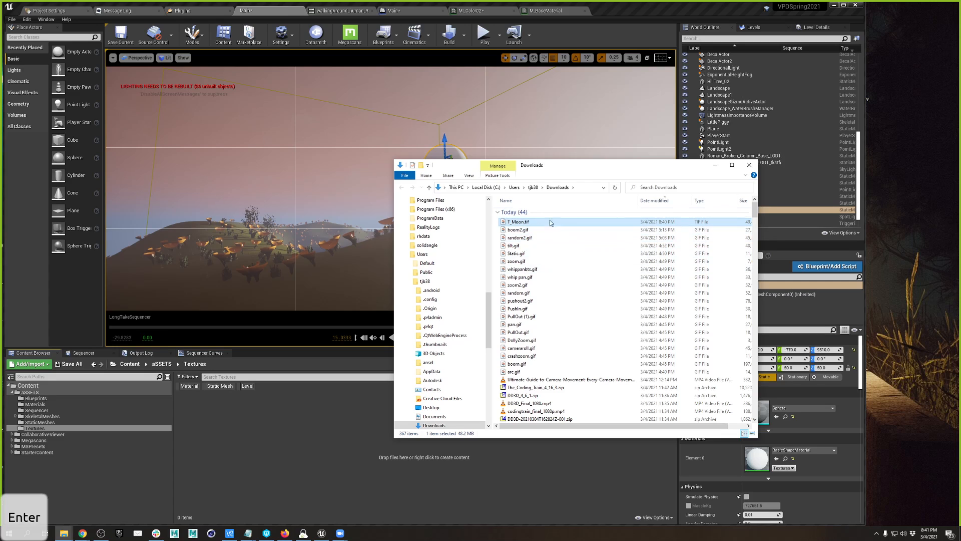
left_click_drag(526, 221, 349, 411)
left_click_drag(274, 455, 276, 456)
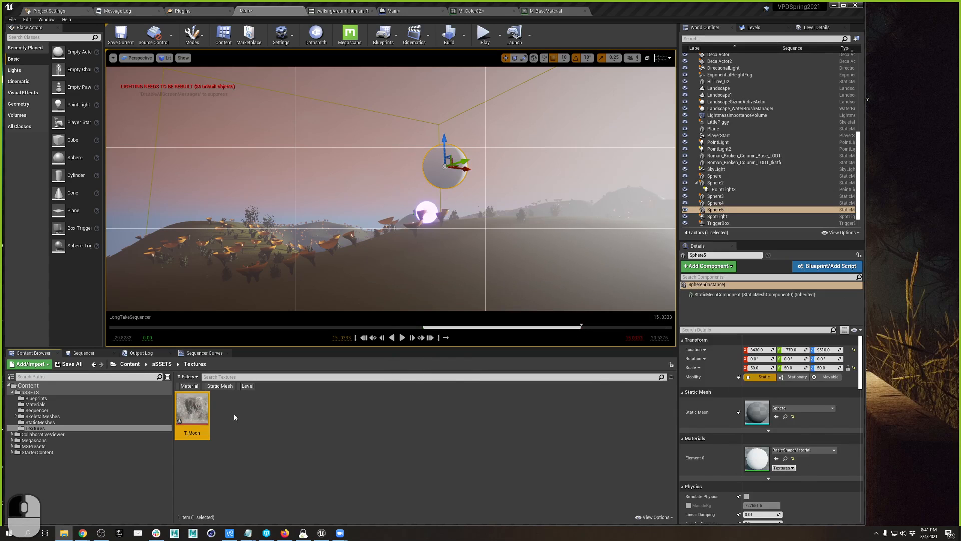
Apply the T_Moon texture to the sky sphere directly so that it gets a moon material
right_click_drag(465, 250, 502, 223)
key("w")
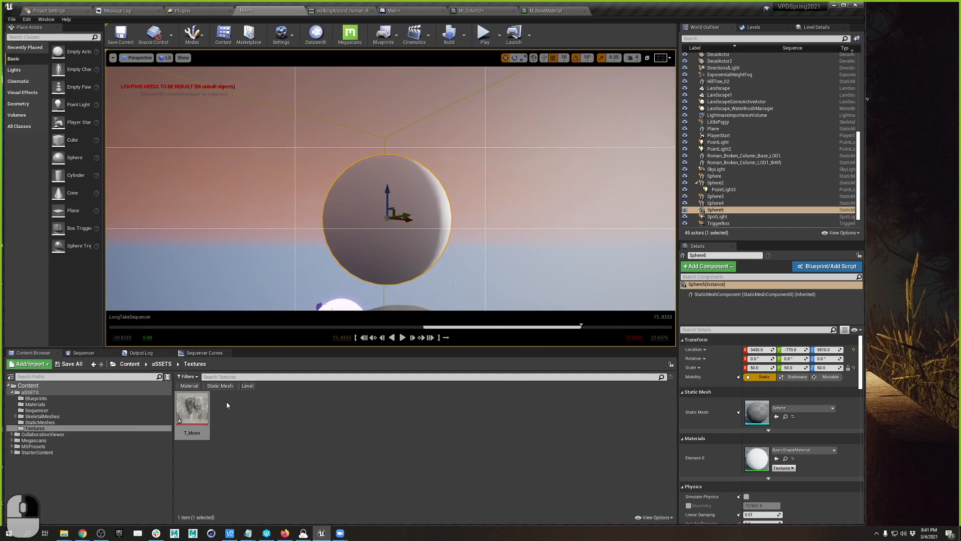
left_click_drag(192, 405, 365, 245)
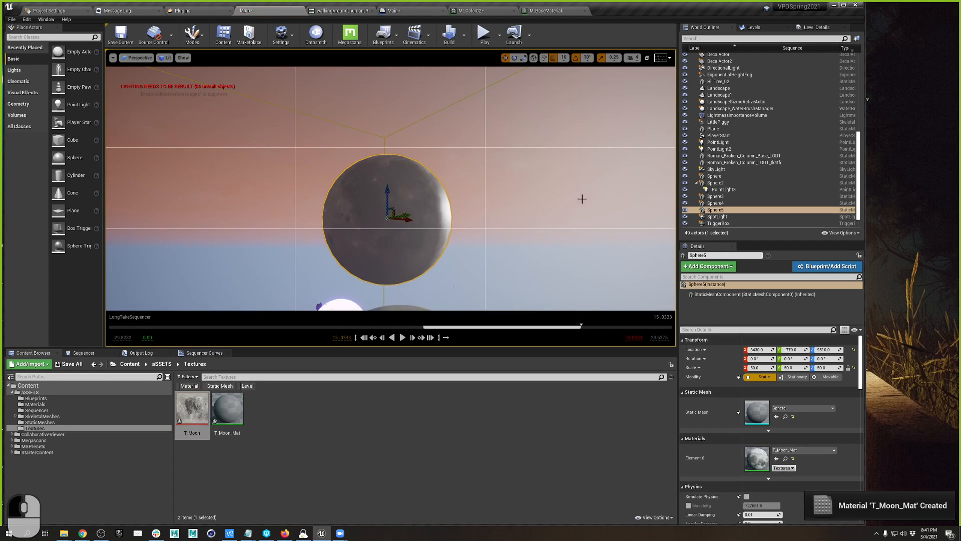
key("a")
right_click_drag(582, 200, 588, 204)
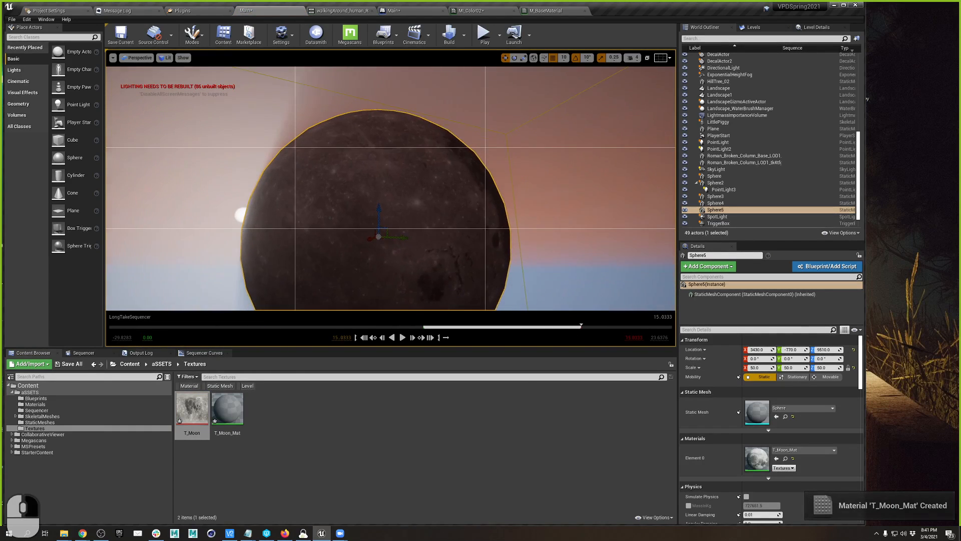
Open the T_Moon_Mat material and also connect the texture sample's RGB output to Emissive Color
double_click(192, 409)
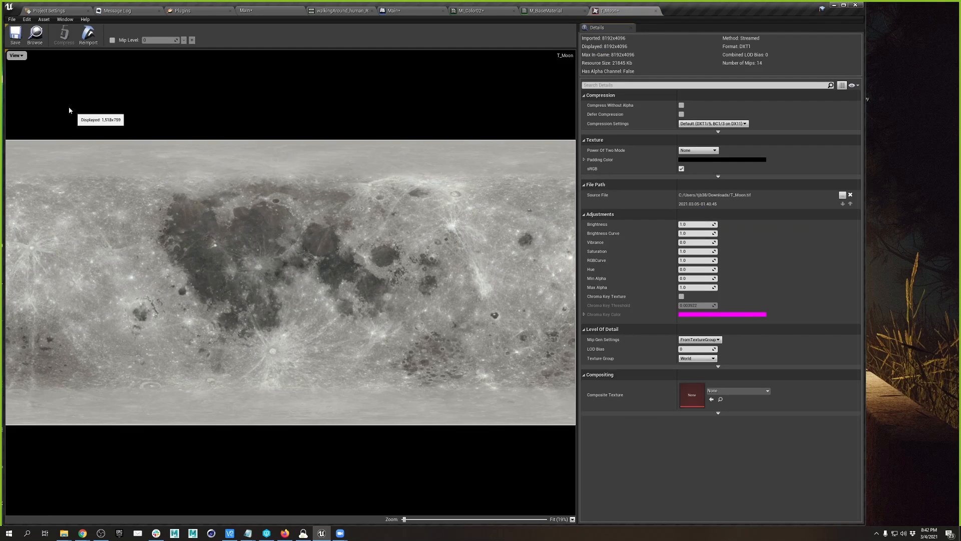
left_click(548, 10)
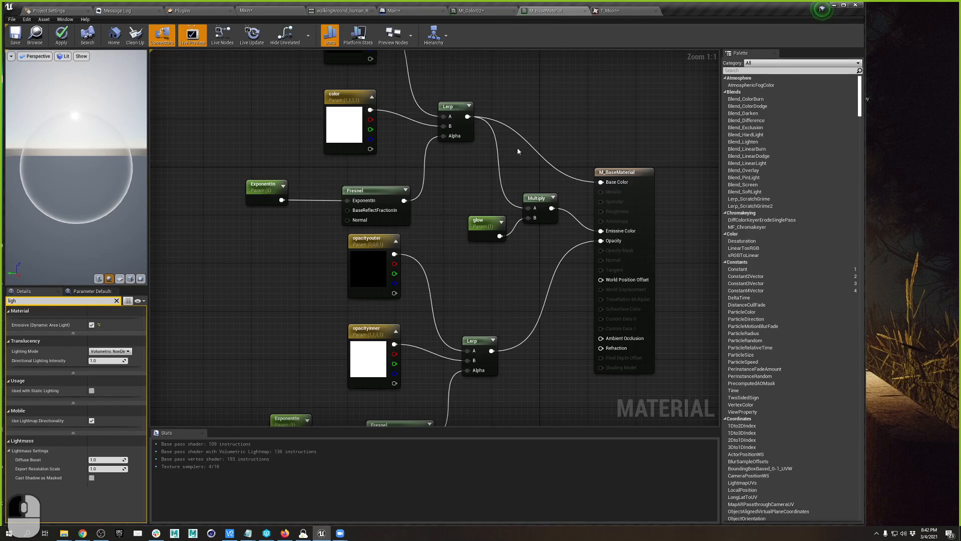
left_click(48, 10)
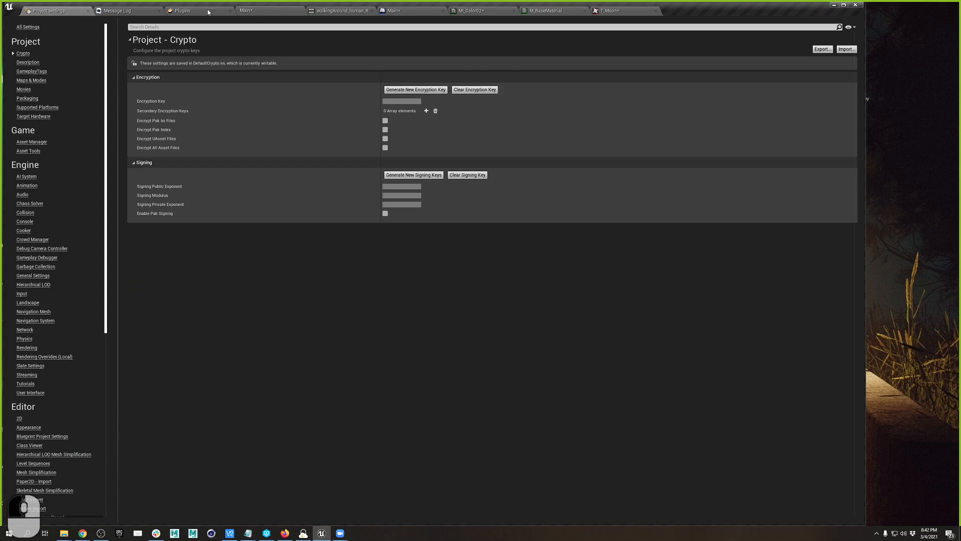
left_click(248, 10)
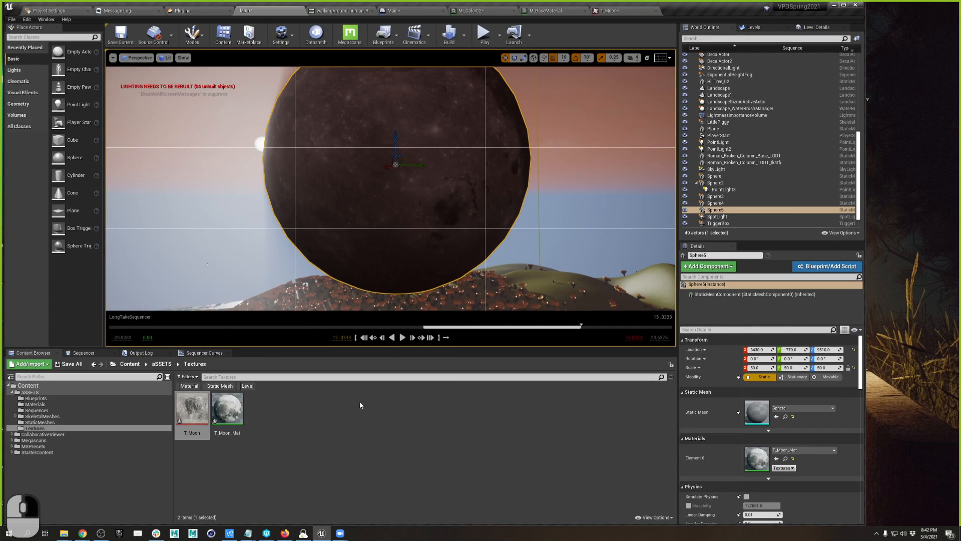
left_click(237, 408)
double_click(236, 409)
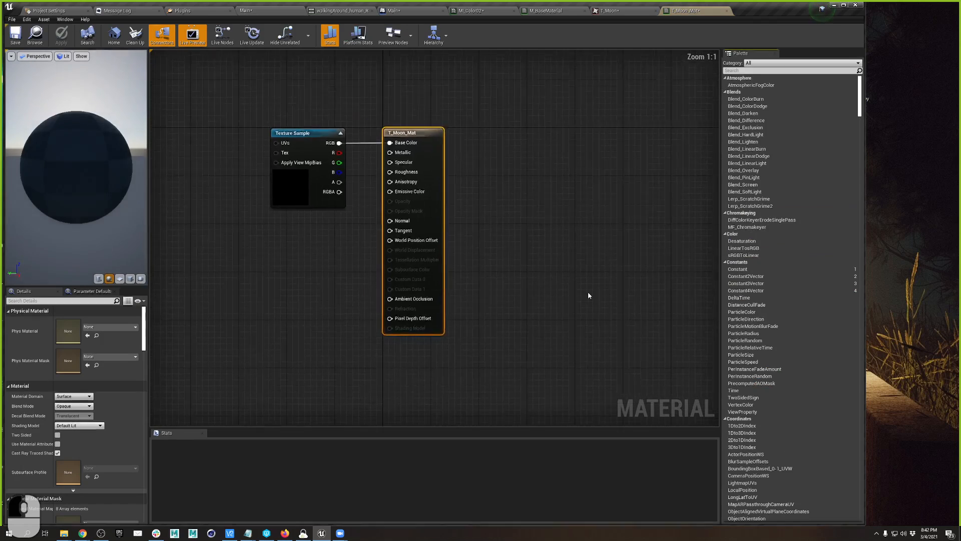
left_click_drag(360, 150, 411, 199)
left_click_drag(324, 141, 249, 129)
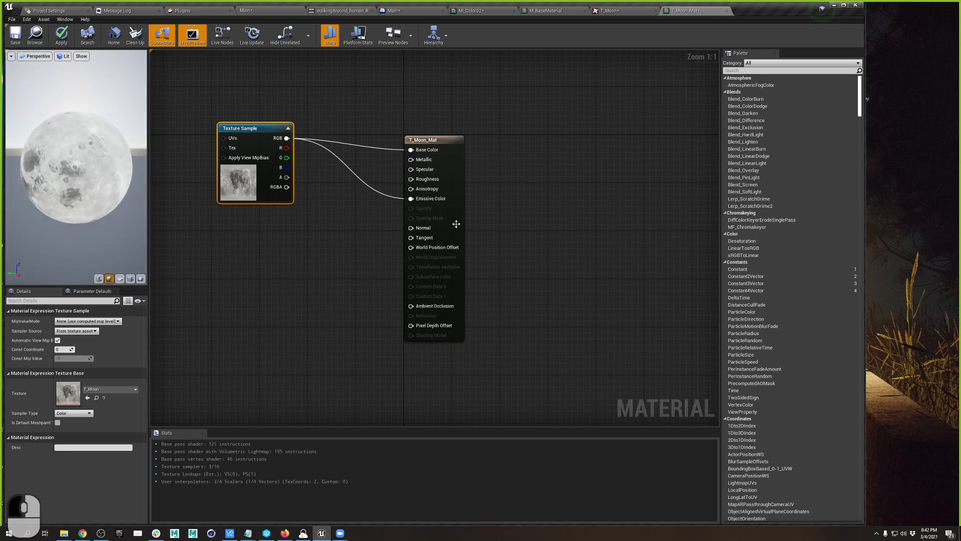
Add a scalar parameter named glow, multiply it with the texture's RGB, and feed the result into Emissive Color
left_click(273, 254)
type("glow")
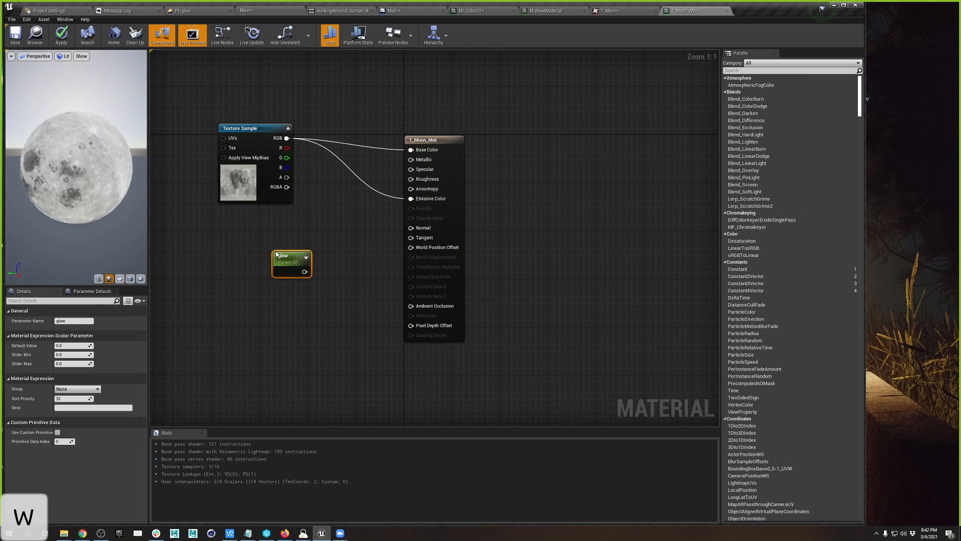
left_click(331, 222)
left_click_drag(287, 139, 340, 235)
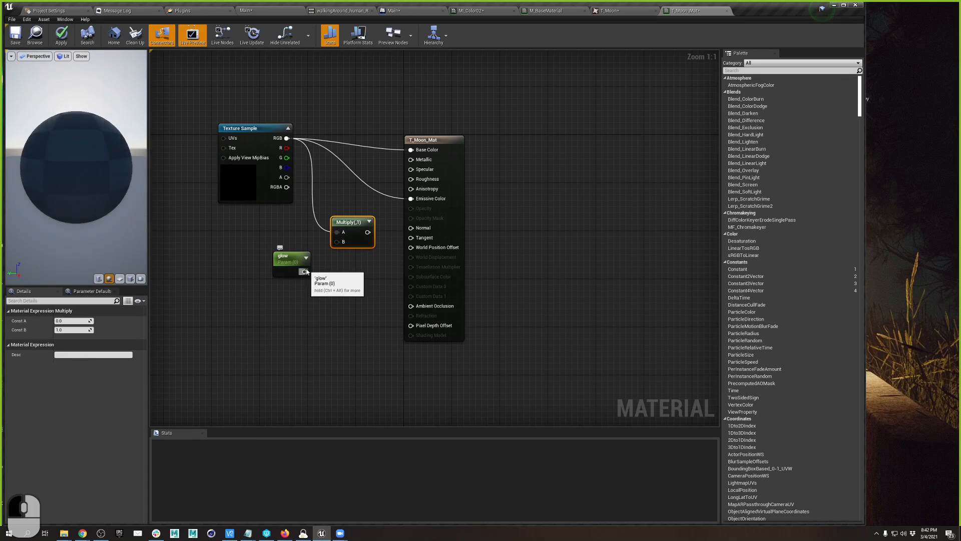
left_click_drag(305, 271, 411, 199)
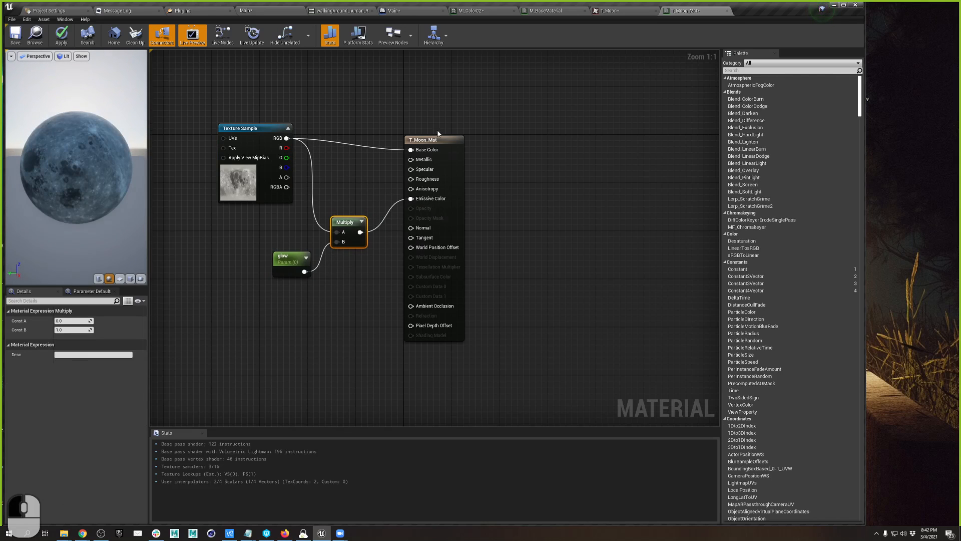
left_click(431, 140)
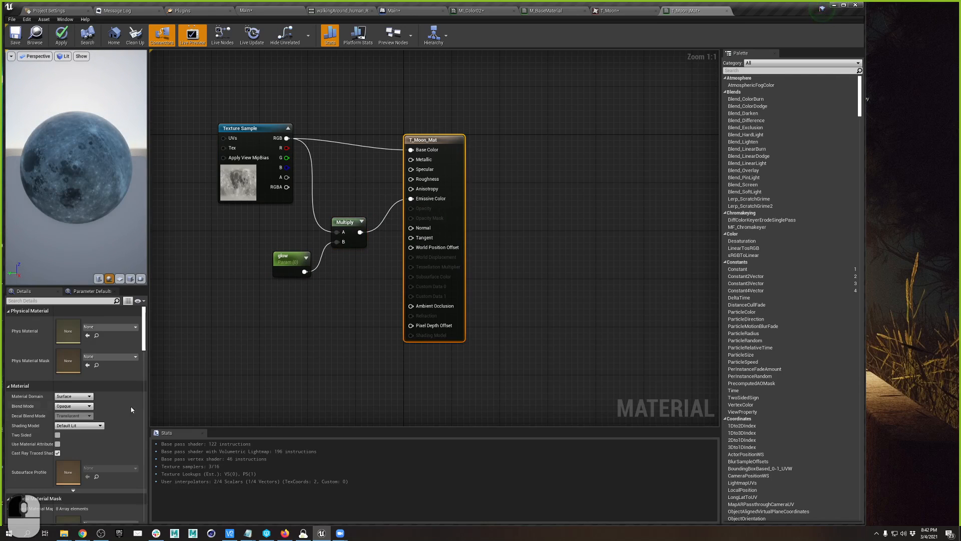
left_click(80, 428)
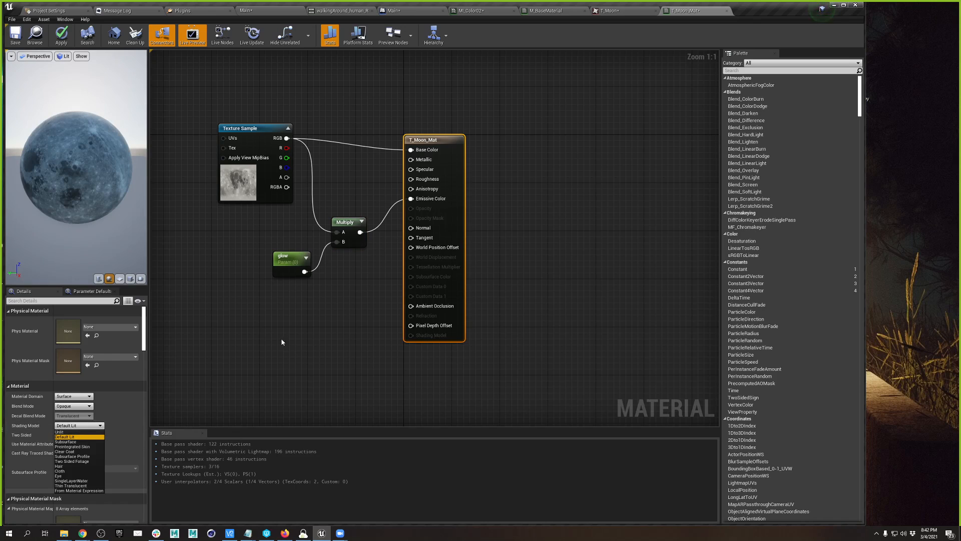
right_click(257, 309)
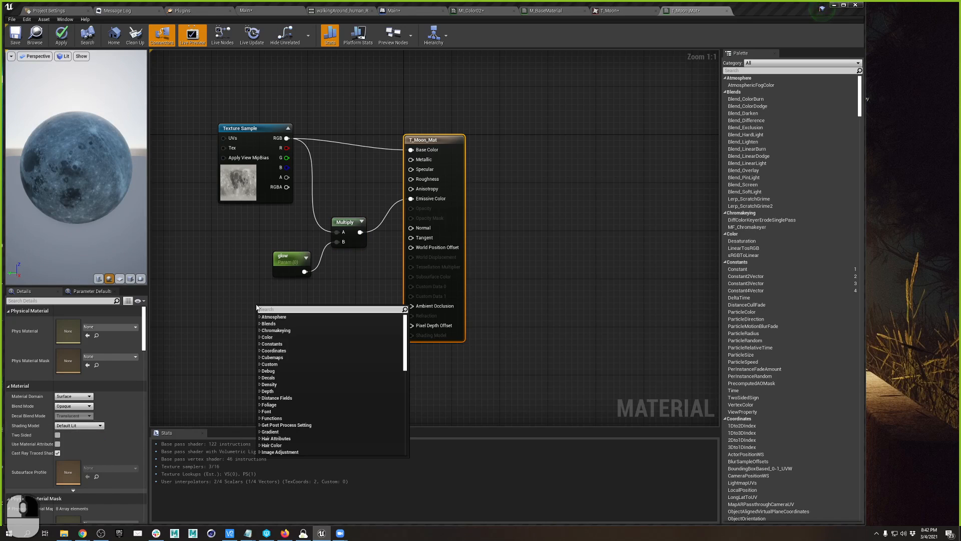
left_click(213, 281)
right_click_drag(136, 237, 136, 196)
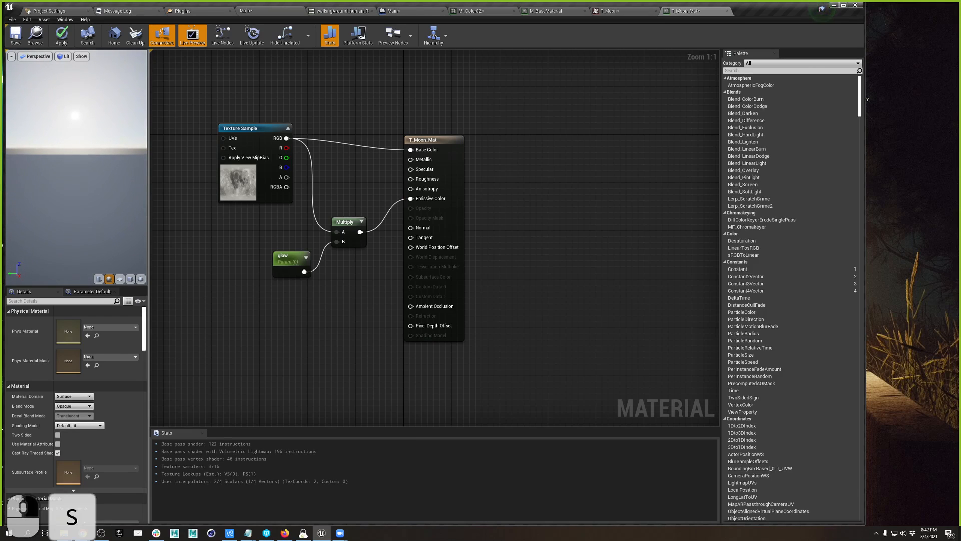
Set the glow parameter's default value to 1, save the material, and return to the level
left_click(294, 263)
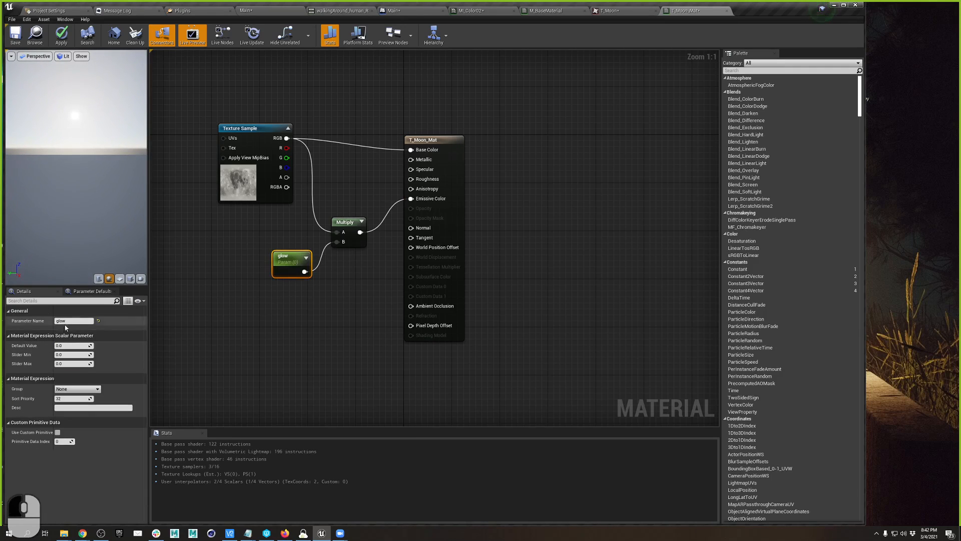
type("1")
key("Tab")
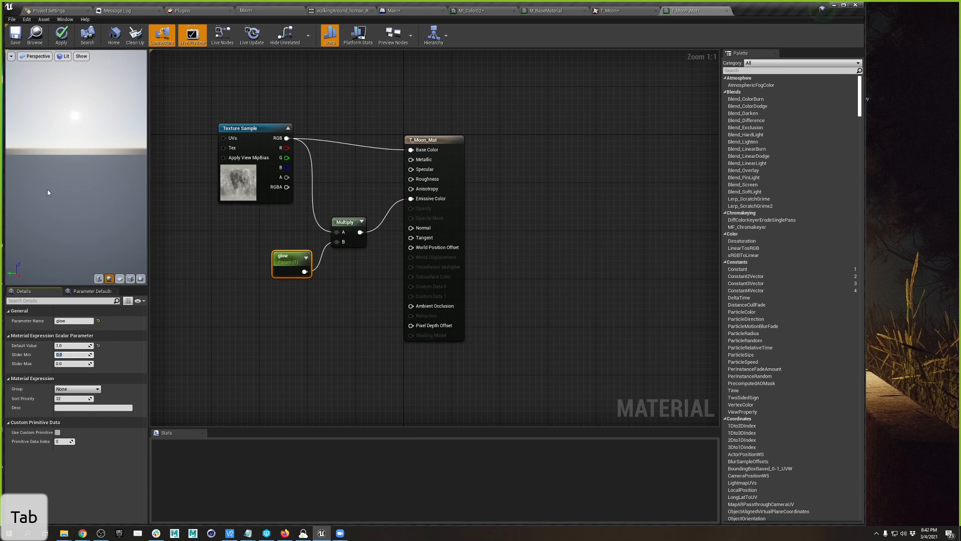
left_click(59, 35)
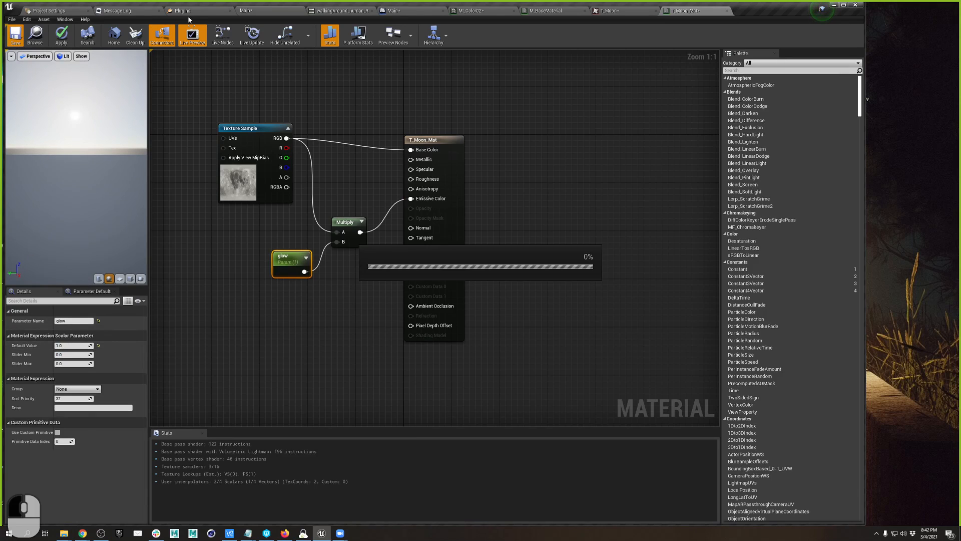
left_click(270, 10)
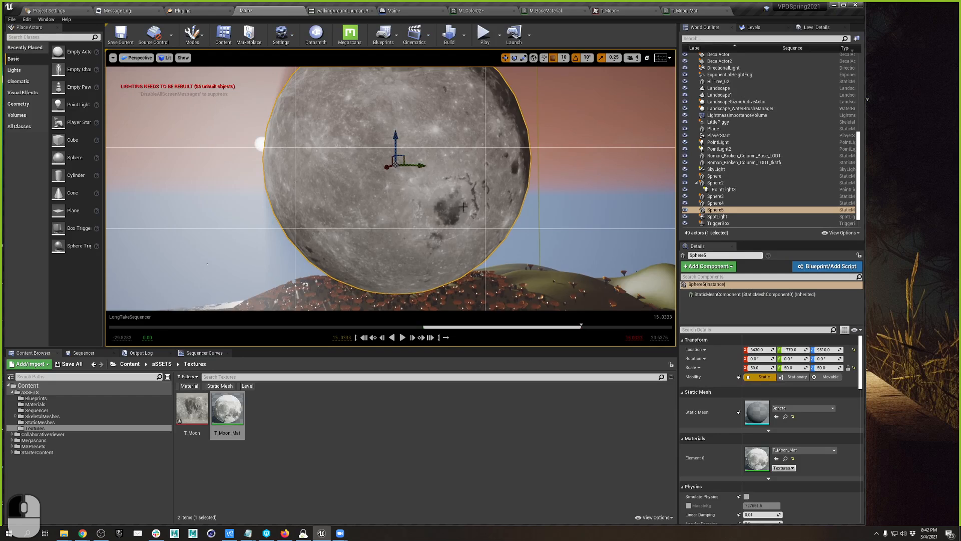
Fly around the scene to examine the glowing moon sphere above the hills from several distances
key("s")
right_click_drag(464, 207, 406, 210)
key("d")
key("s")
key("q")
key("a")
key("w")
key("e")
key("s")
key("q")
key("a")
key("w")
key("e")
key("w")
key("s")
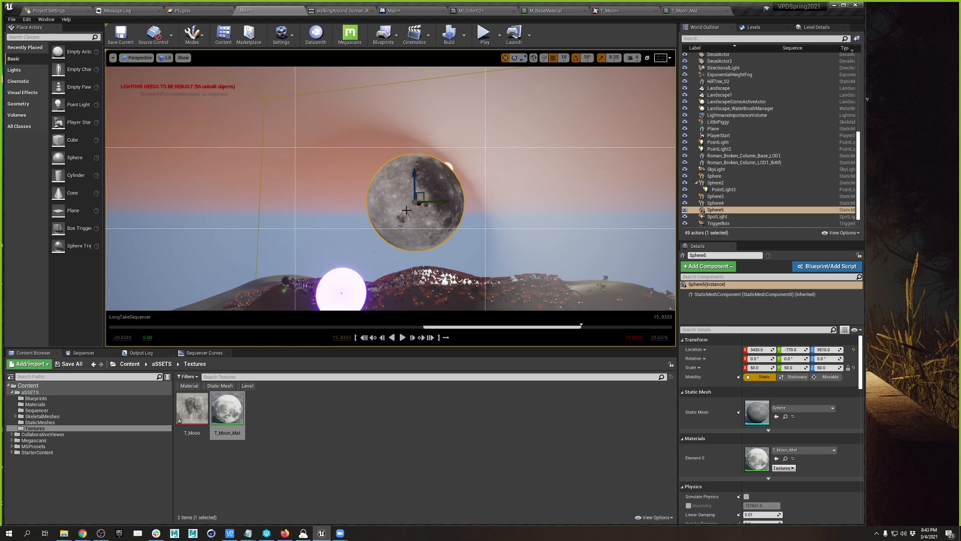